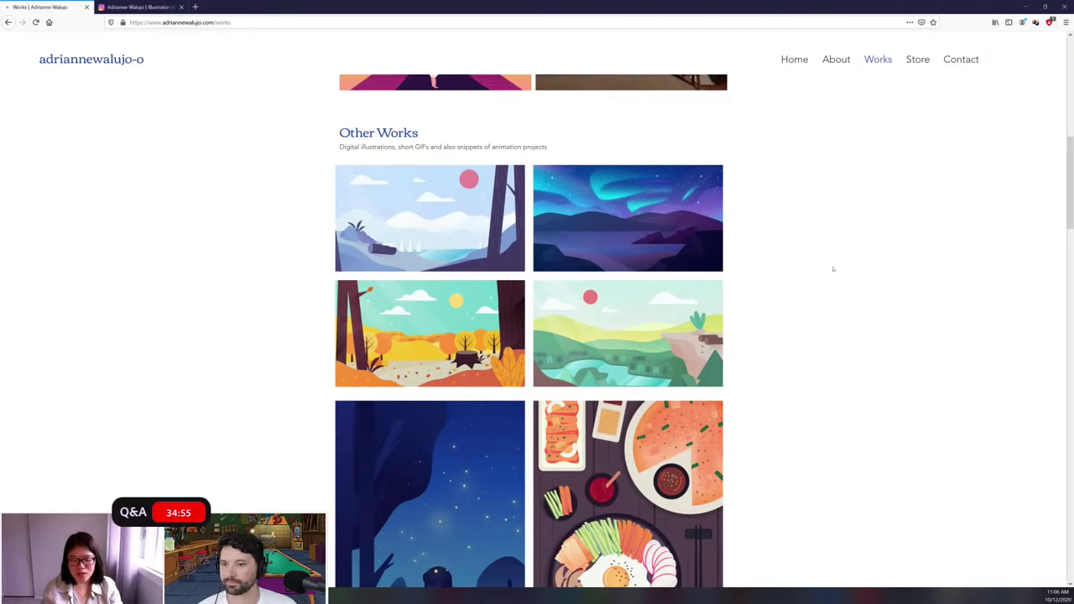
Browse the Other Works gallery from the landscape scenes down to the breakfast and doughnut illustrations.
scroll(843, 273, "down", 2)
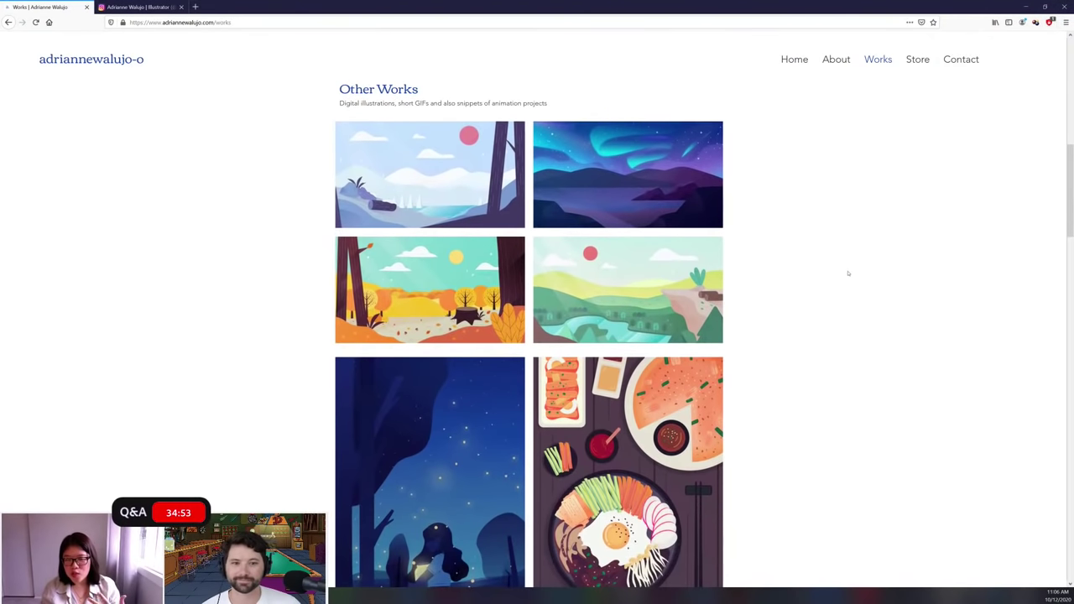
scroll(844, 275, "down", 3)
scroll(836, 274, "down", 1)
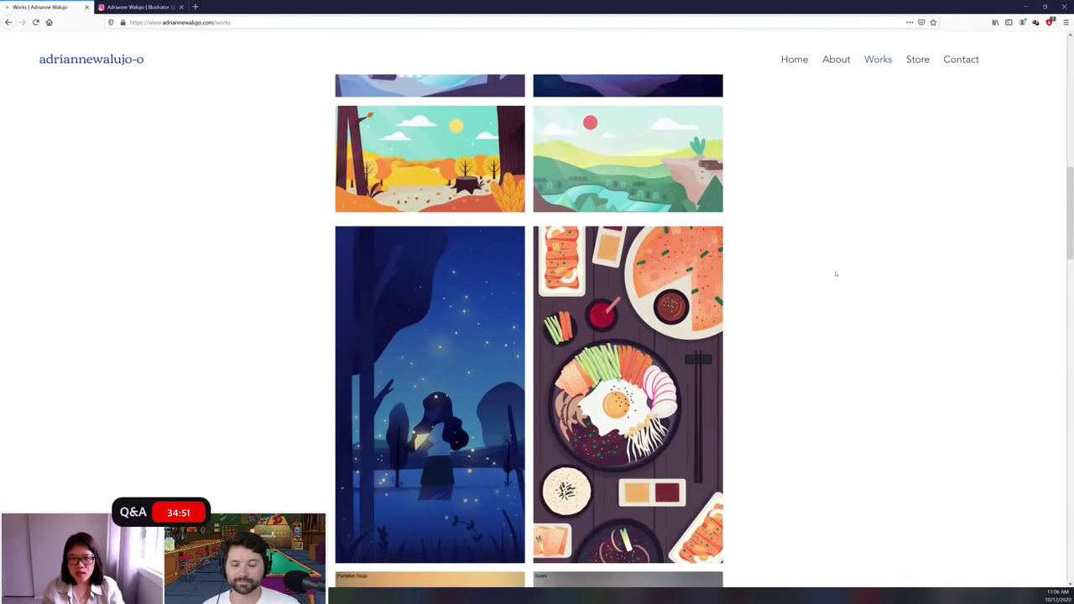
scroll(834, 272, "down", 1)
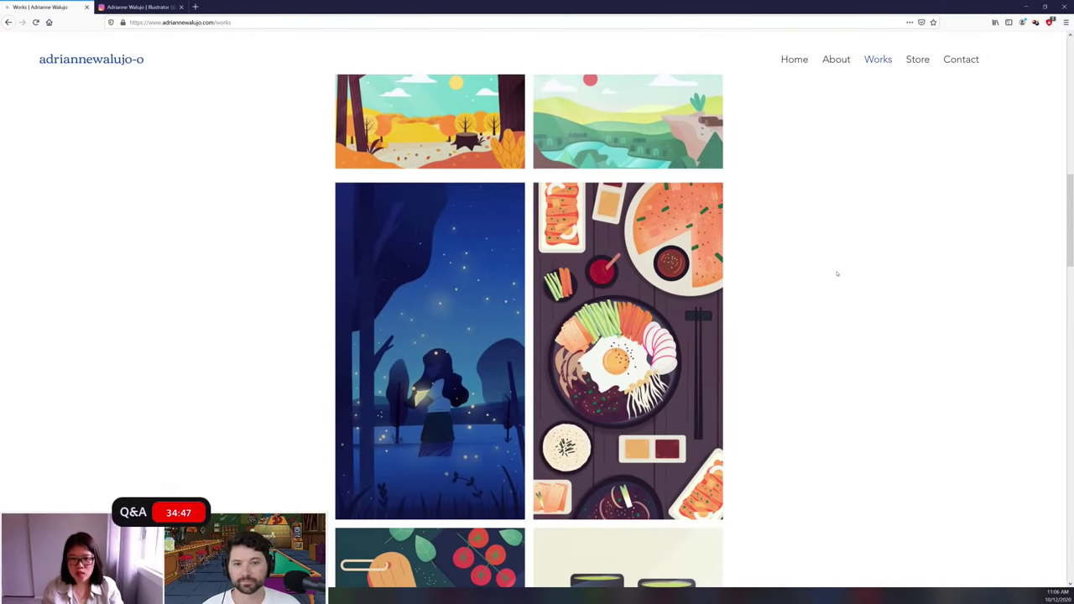
scroll(837, 273, "down", 6)
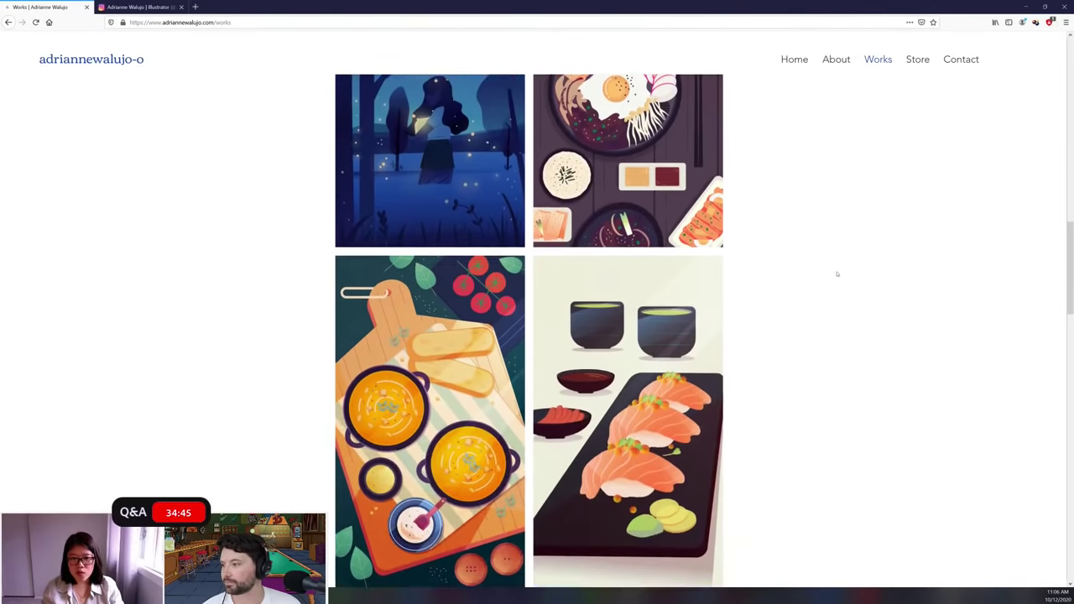
scroll(836, 273, "down", 1)
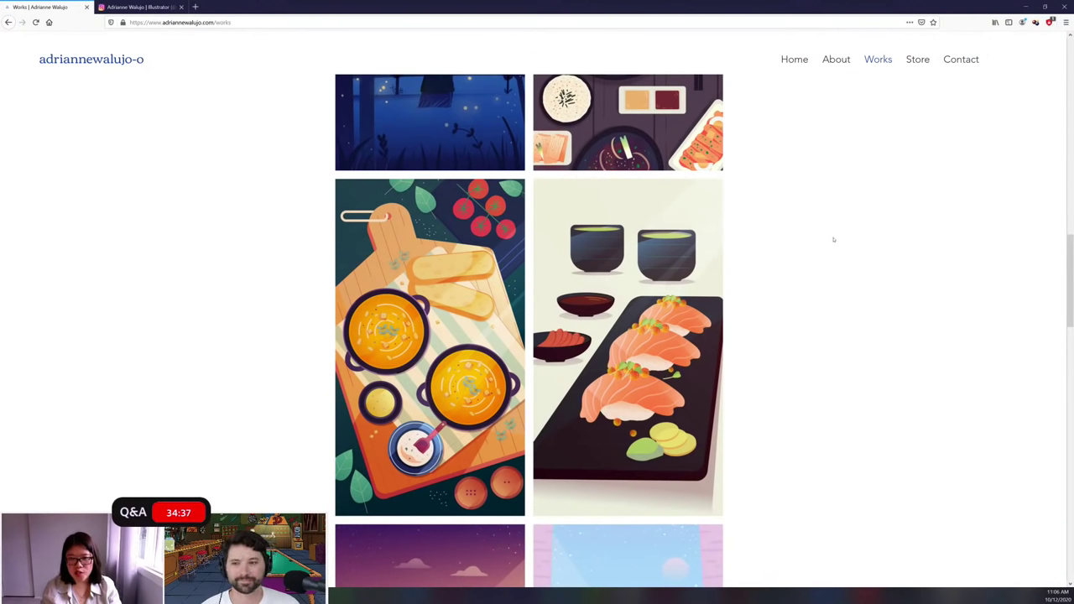
scroll(831, 238, "down", 3)
scroll(832, 240, "down", 1)
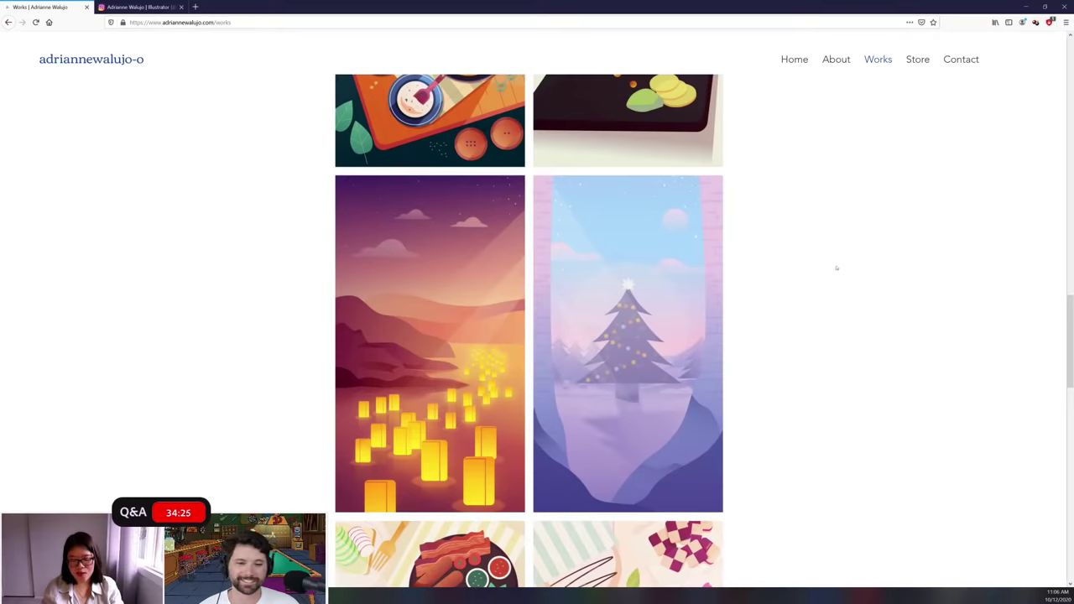
scroll(831, 276, "down", 1)
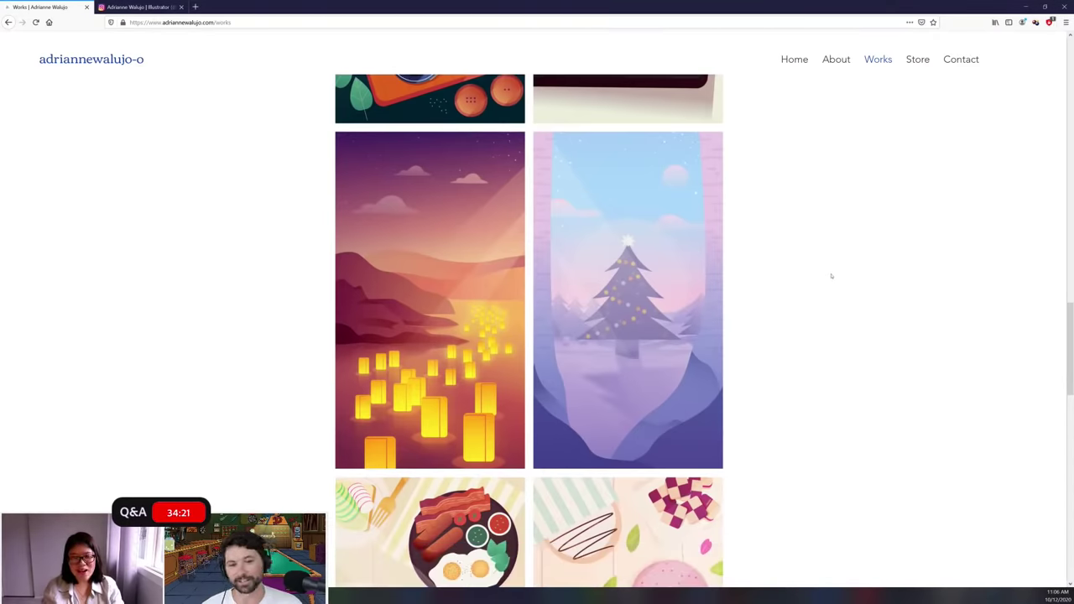
scroll(830, 275, "down", 5)
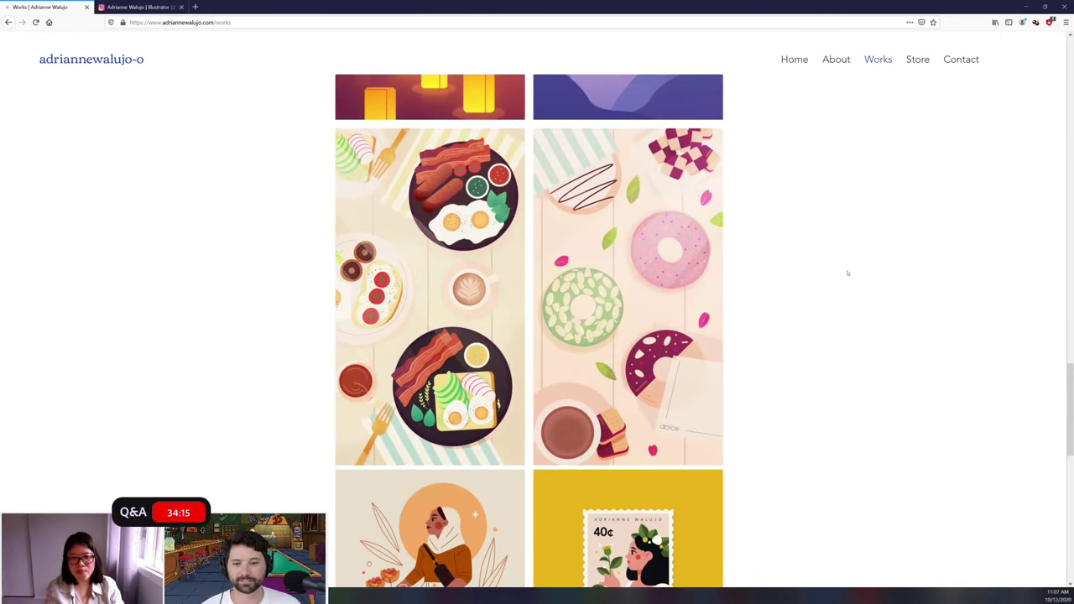
scroll(842, 273, "down", 4)
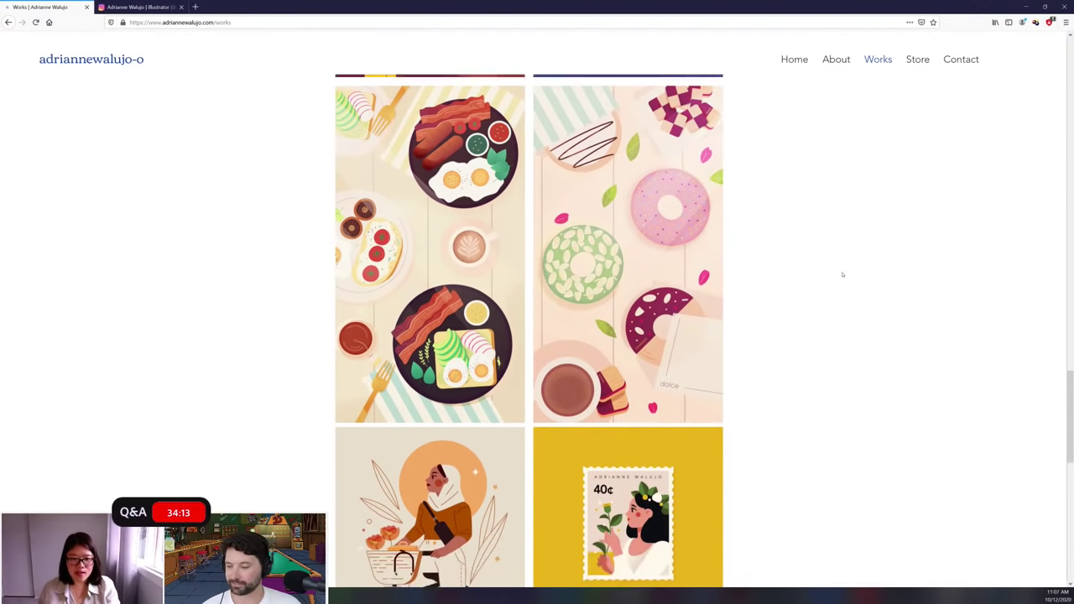
scroll(841, 273, "up", 3)
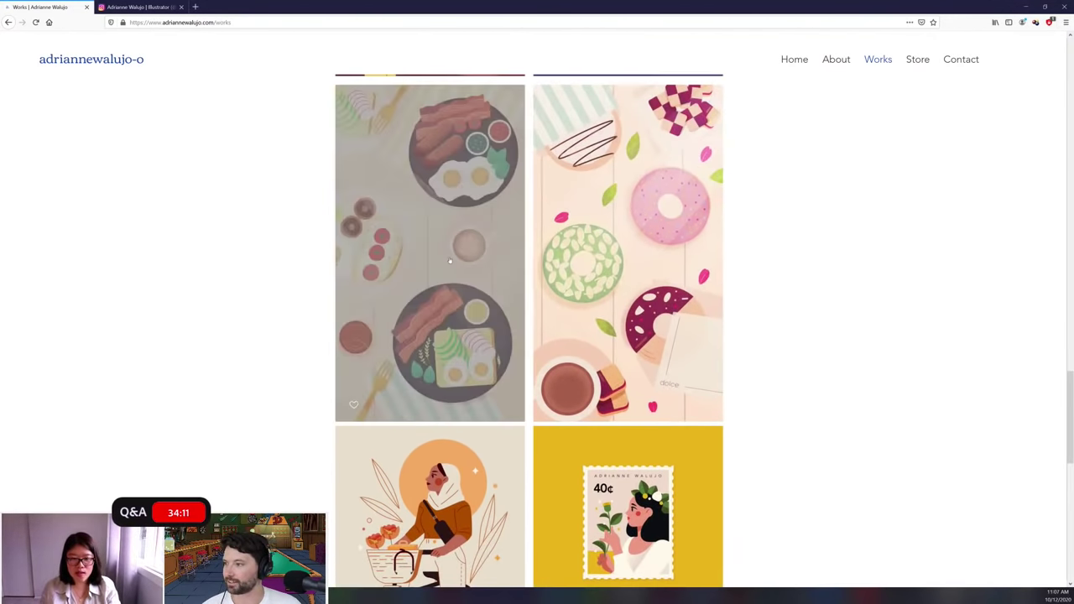
Examine the bicycle, postage stamp and portrait illustrations down to the end of the Other Works gallery.
scroll(232, 357, "down", 3)
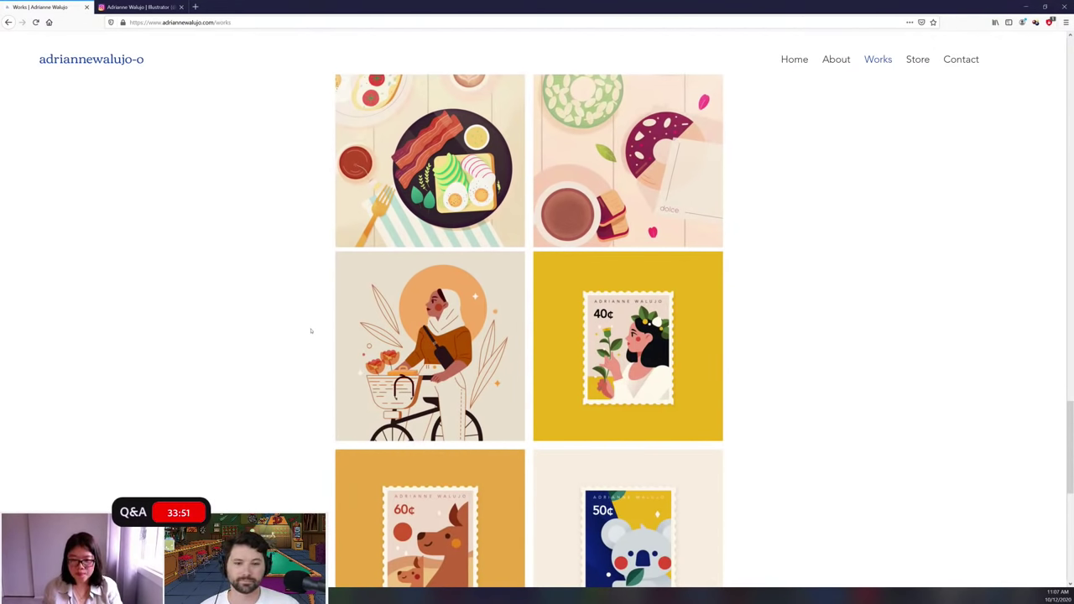
scroll(306, 325, "down", 2)
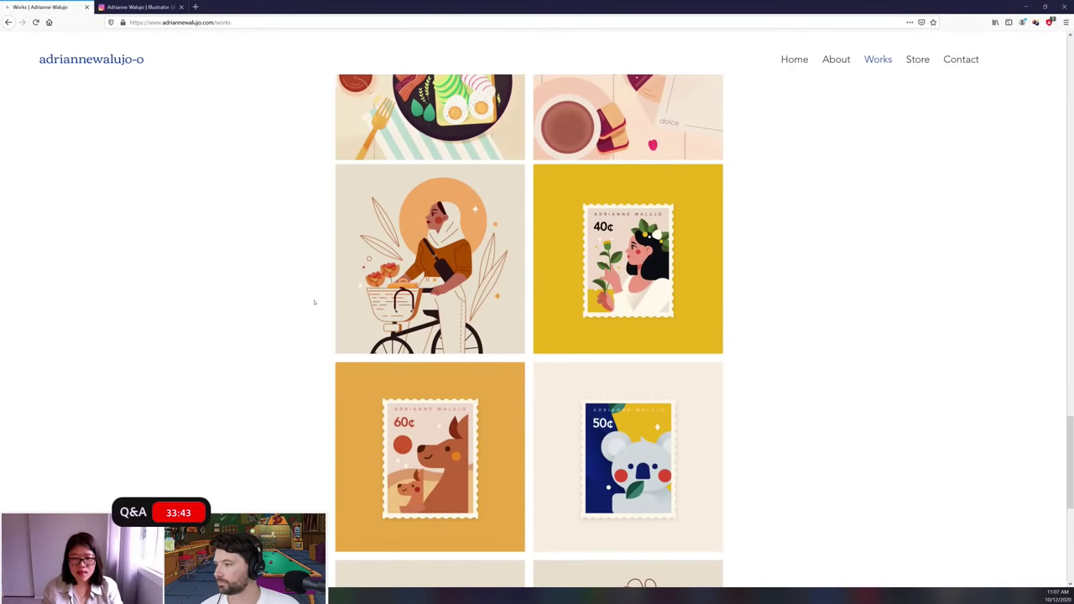
scroll(315, 302, "down", 1)
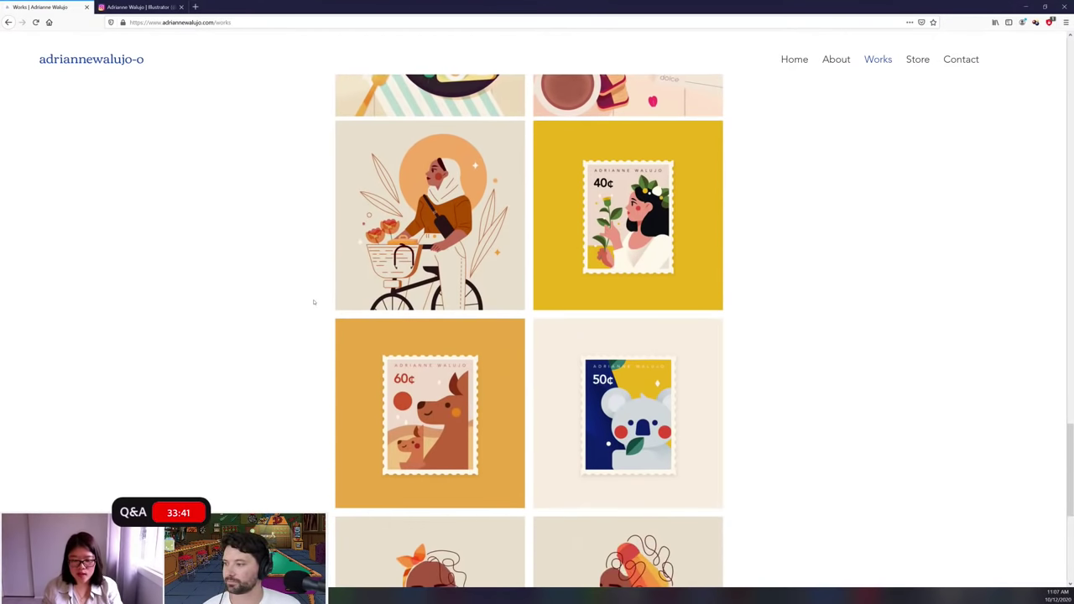
scroll(313, 302, "down", 1)
scroll(313, 302, "down", 2)
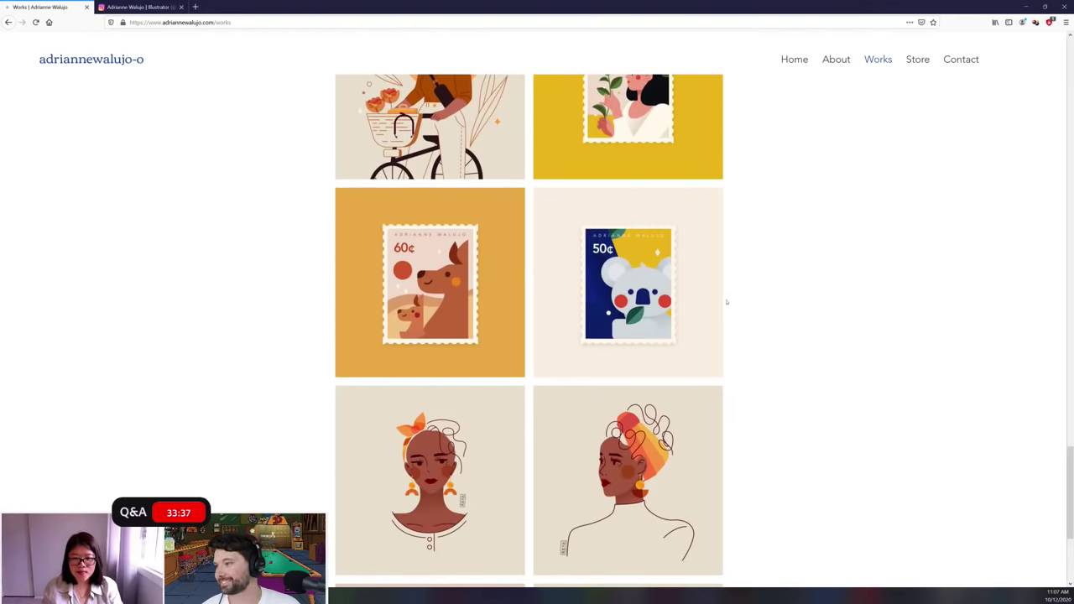
scroll(732, 304, "up", 1)
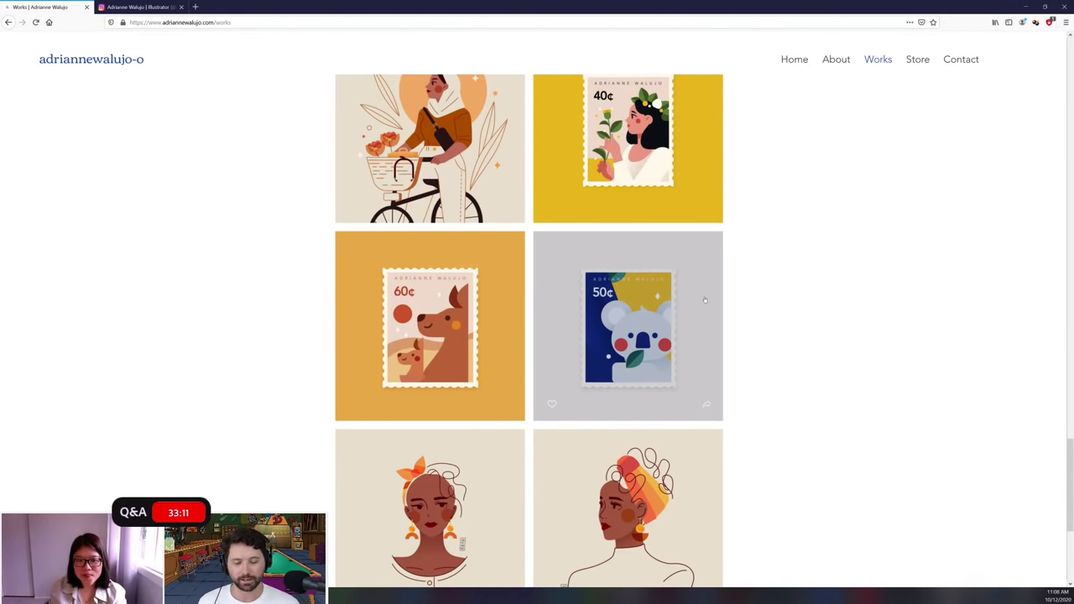
scroll(773, 300, "down", 3)
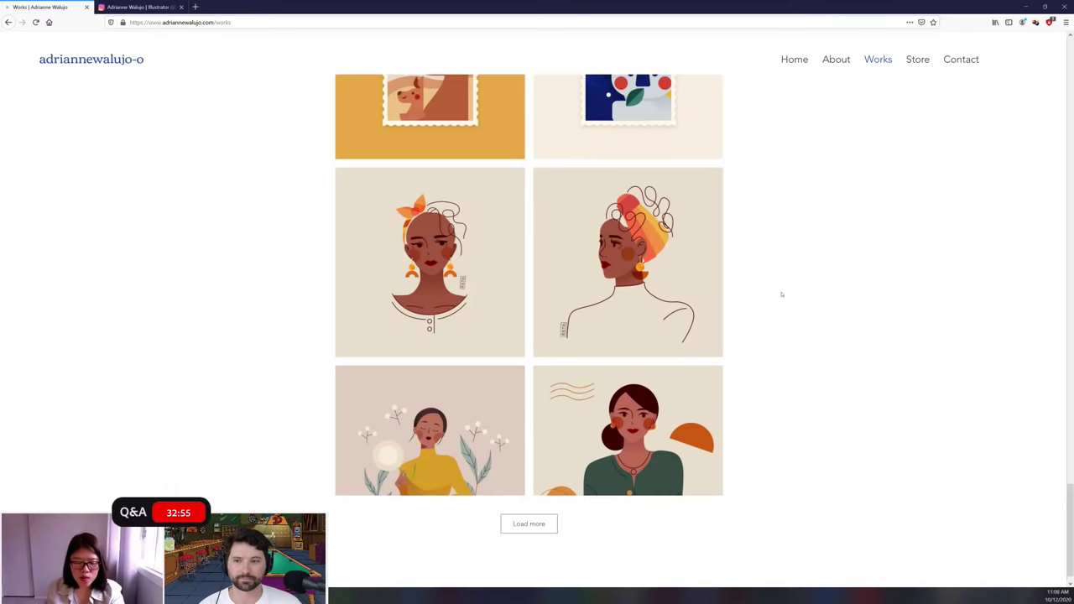
Return to the Showreel section of the Works page and play the showreel video from the start.
scroll(781, 295, "up", 1)
scroll(781, 294, "up", 1)
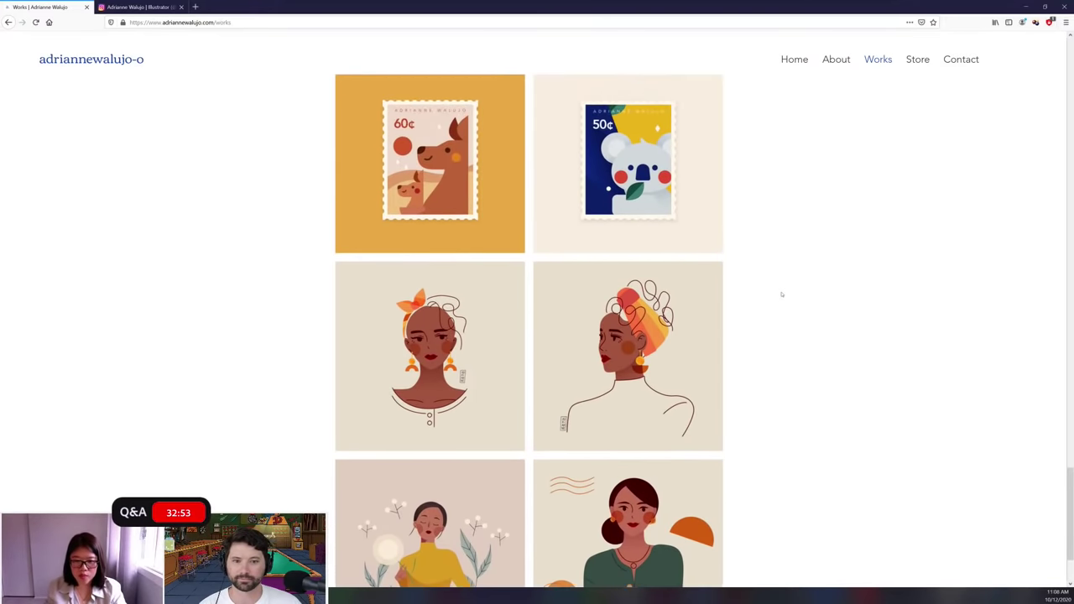
scroll(781, 295, "up", 3)
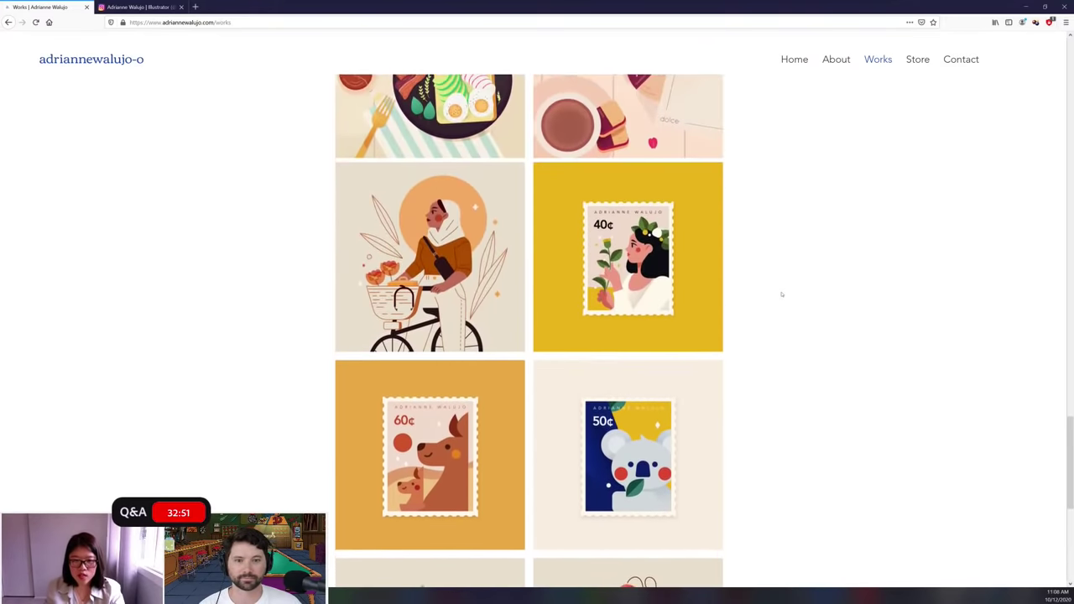
scroll(781, 295, "up", 3)
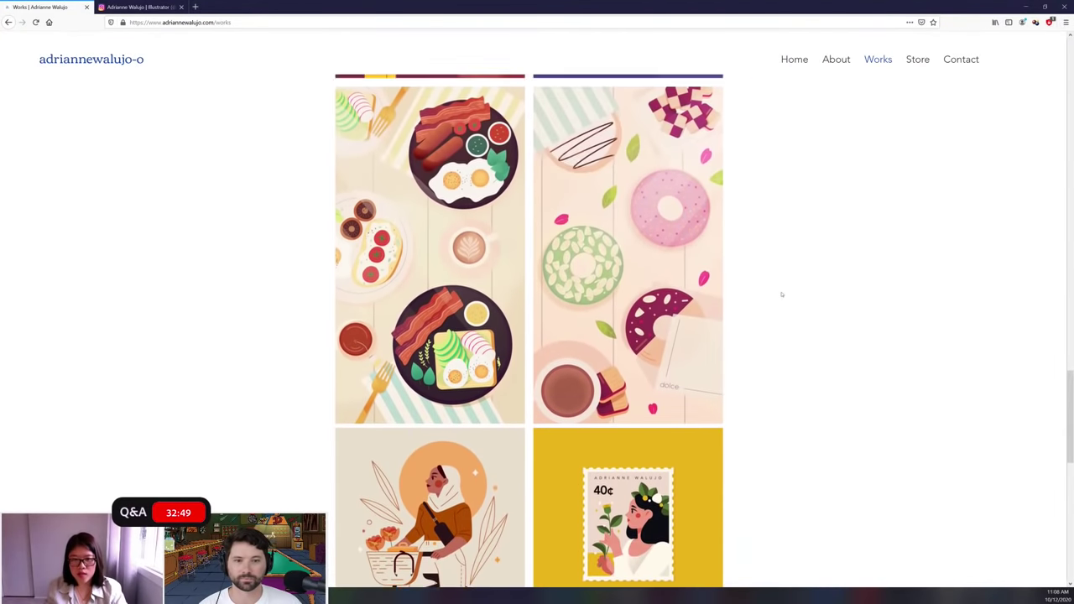
scroll(781, 295, "up", 3)
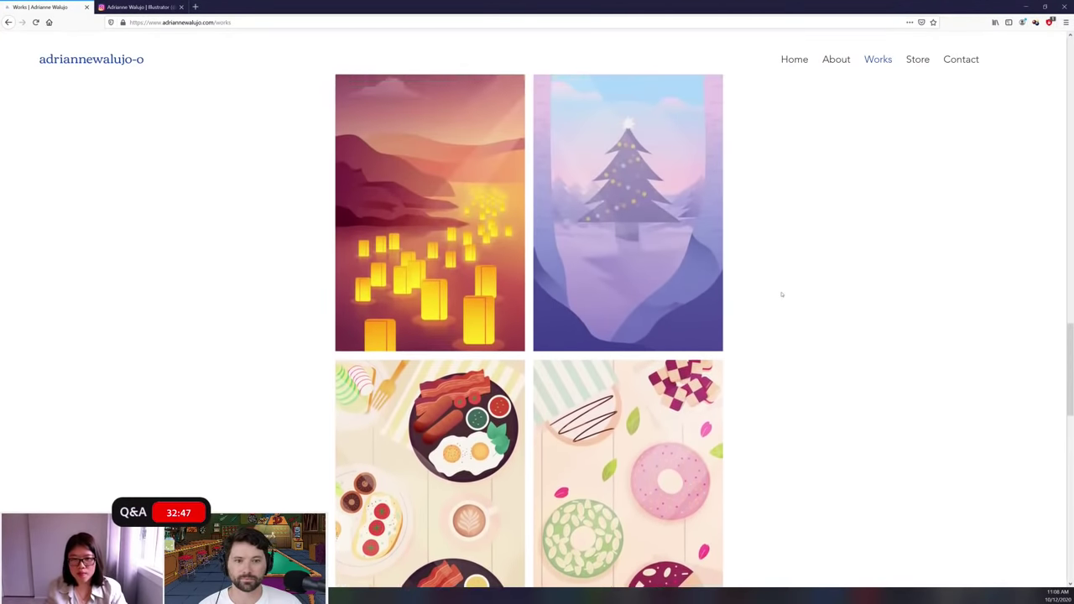
scroll(781, 295, "up", 3)
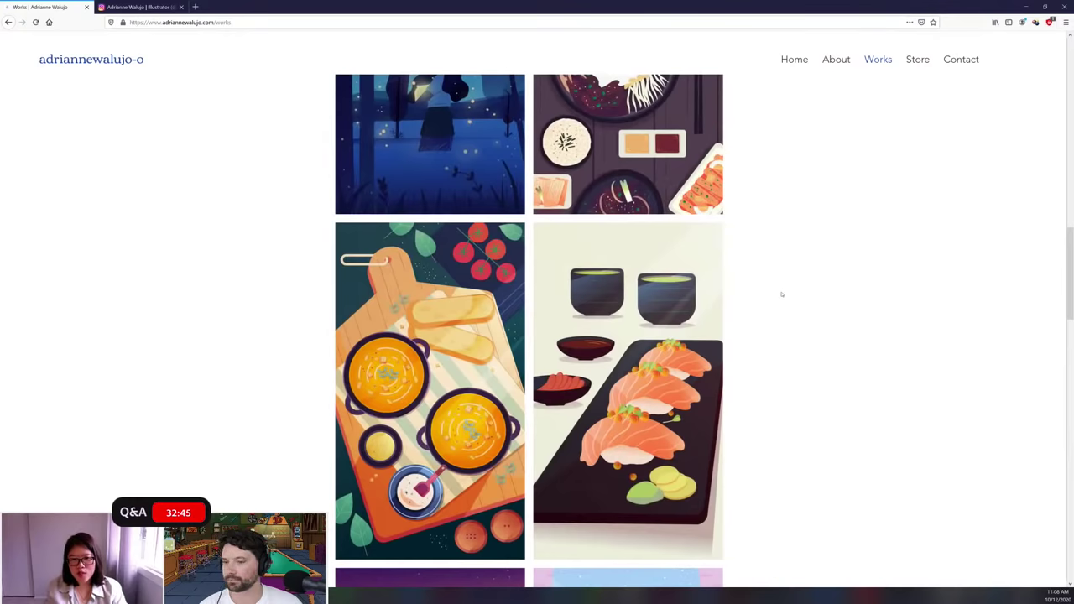
scroll(781, 294, "up", 3)
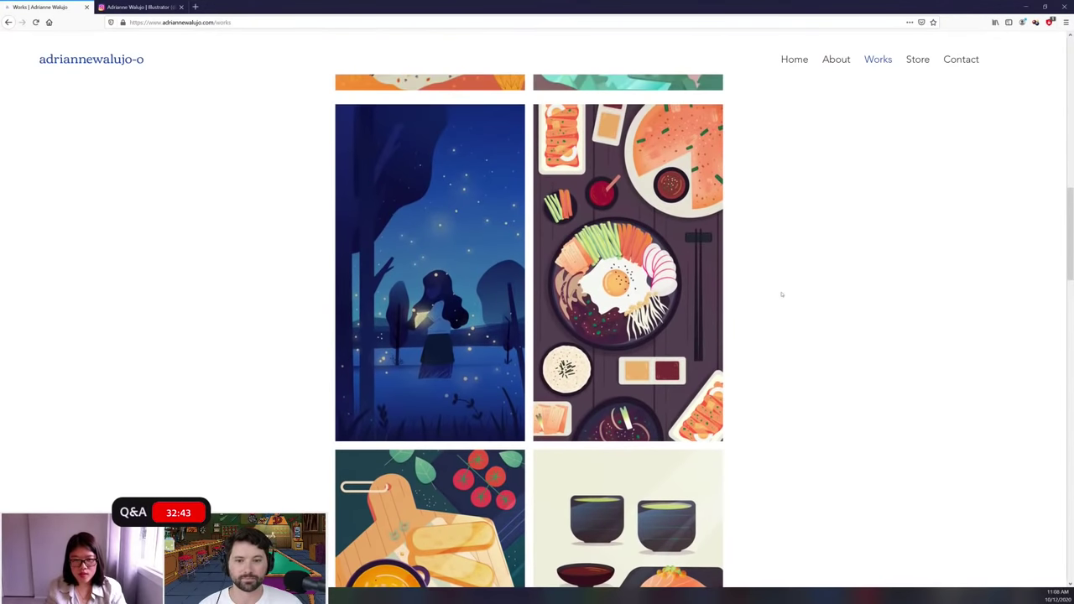
scroll(781, 295, "up", 2)
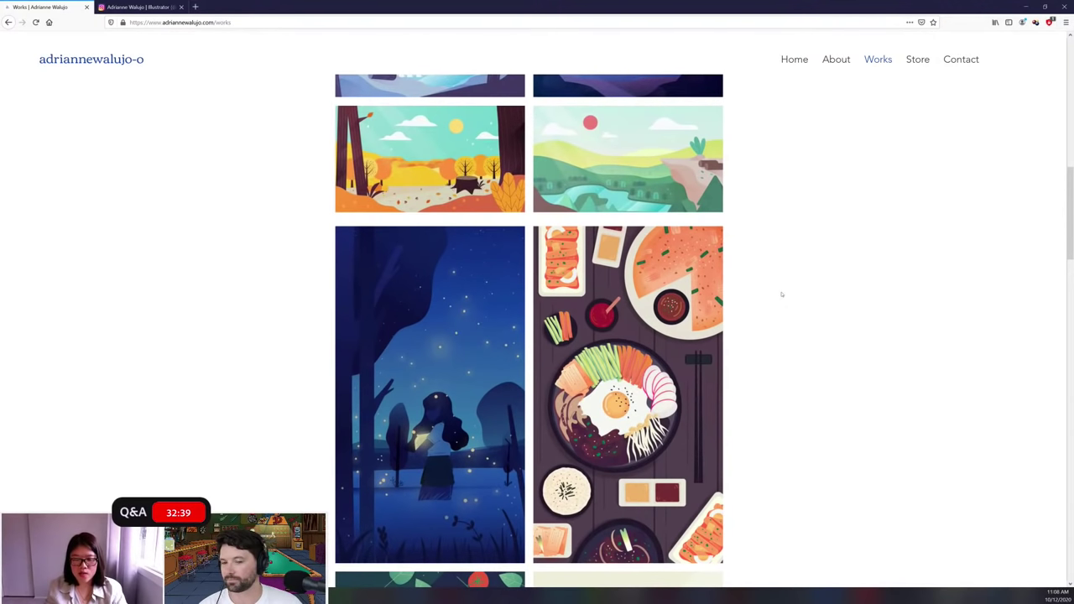
scroll(781, 294, "up", 5)
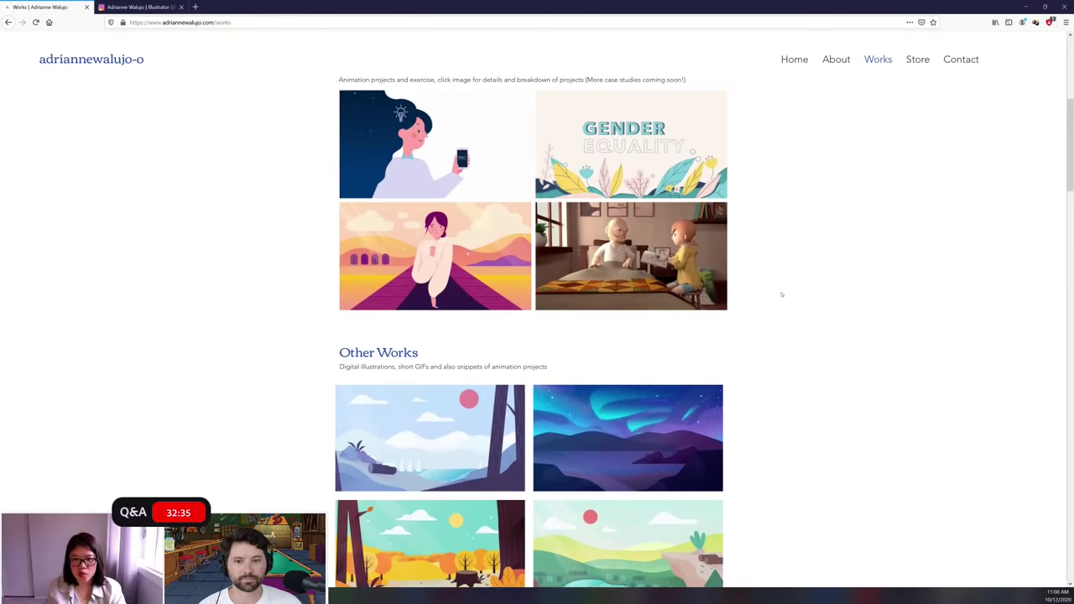
scroll(781, 295, "up", 3)
scroll(781, 295, "up", 3)
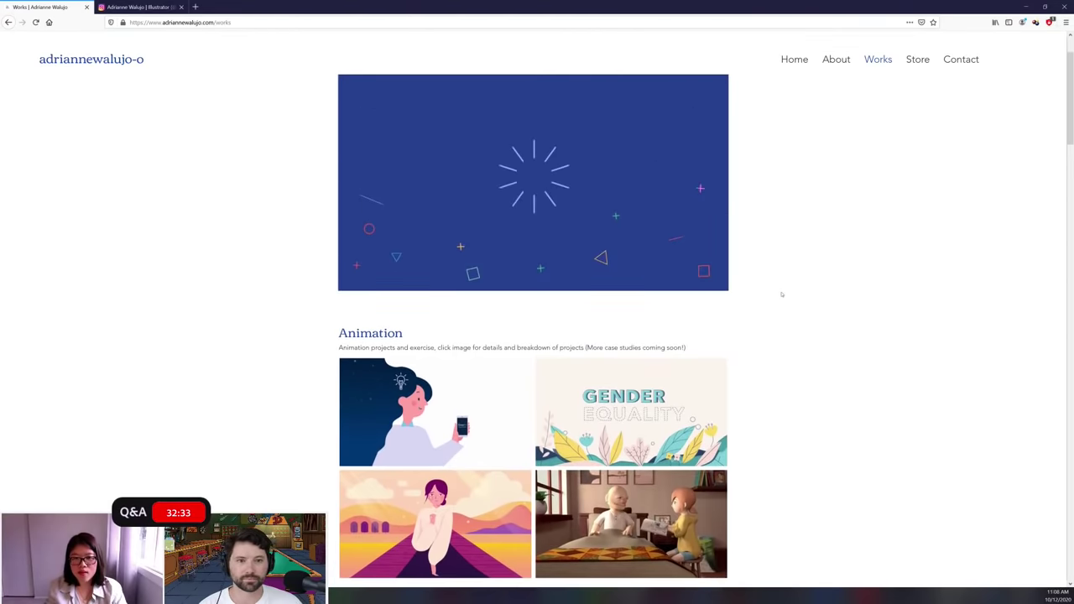
mouse_move(378, 354)
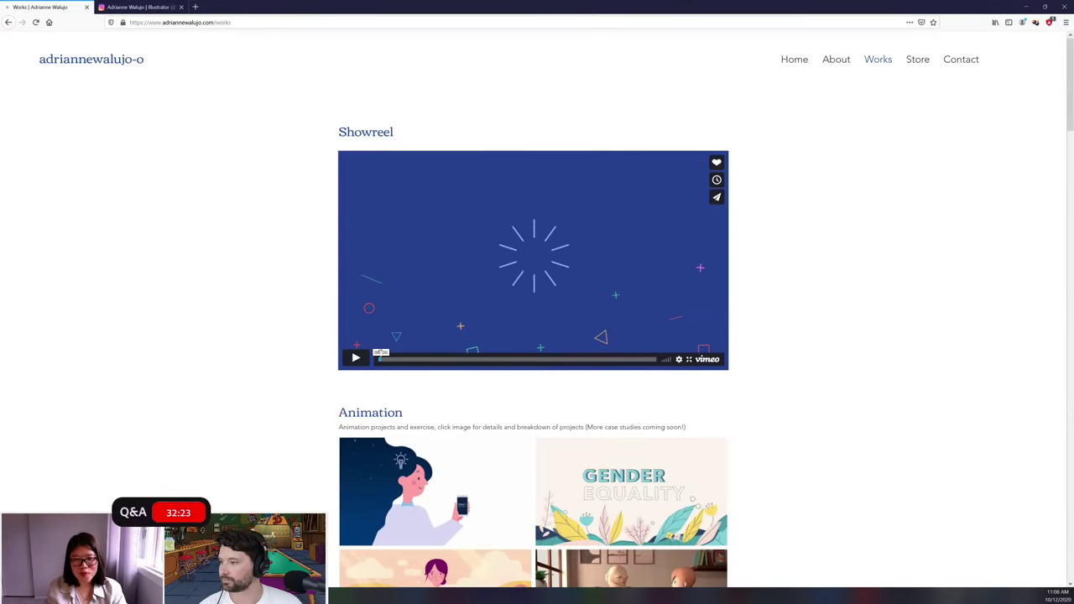
left_click(376, 358)
left_click(356, 358)
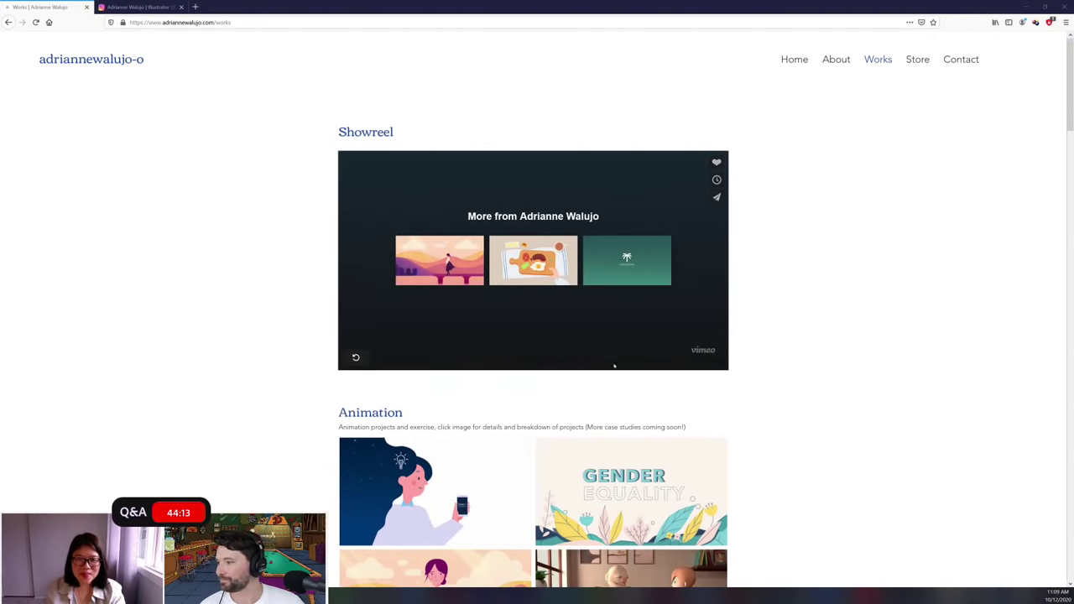
View the artist's Instagram profile and recent posts, and return to the portfolio's Works page.
left_click(139, 6)
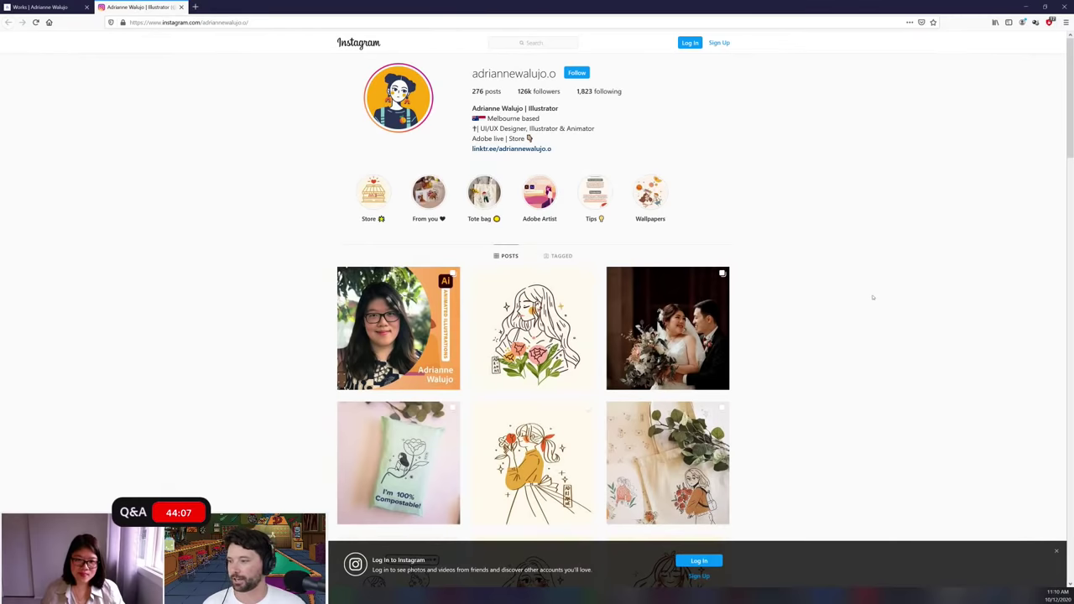
scroll(871, 292, "down", 1)
scroll(872, 292, "up", 1)
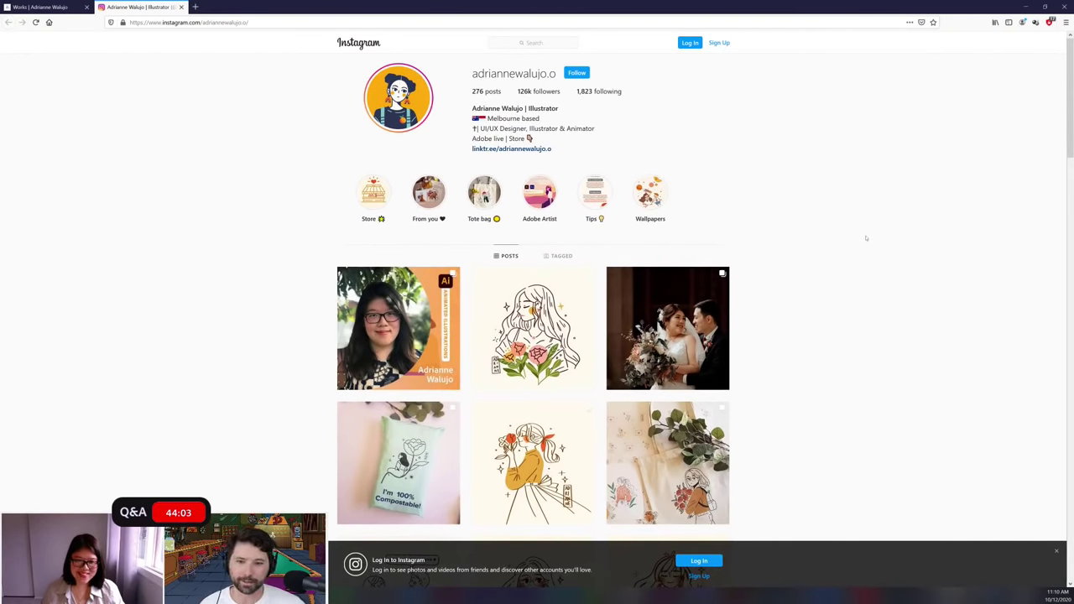
left_click(44, 7)
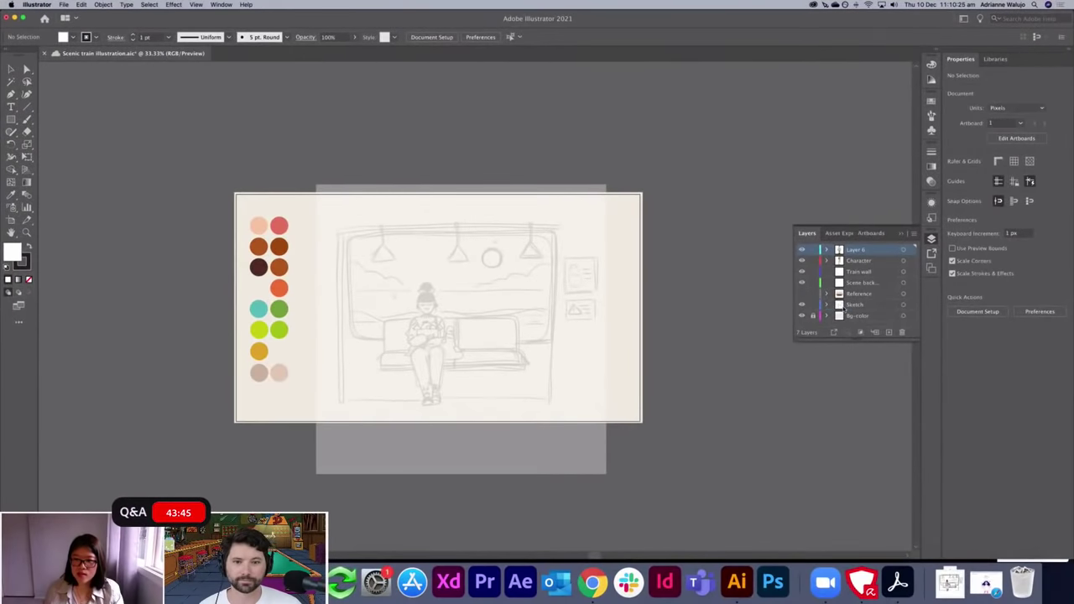
In Adobe Illustrator, set the linked train sketch image on the Sketch layer to 100% opacity and deselect it.
left_click(845, 305)
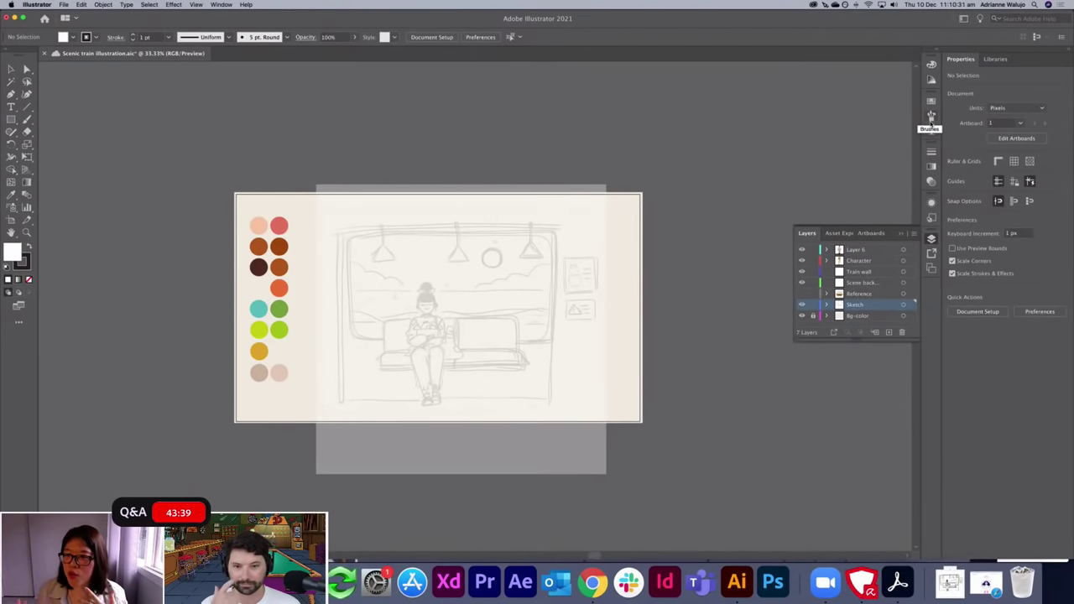
left_click(510, 230)
key("super+equal")
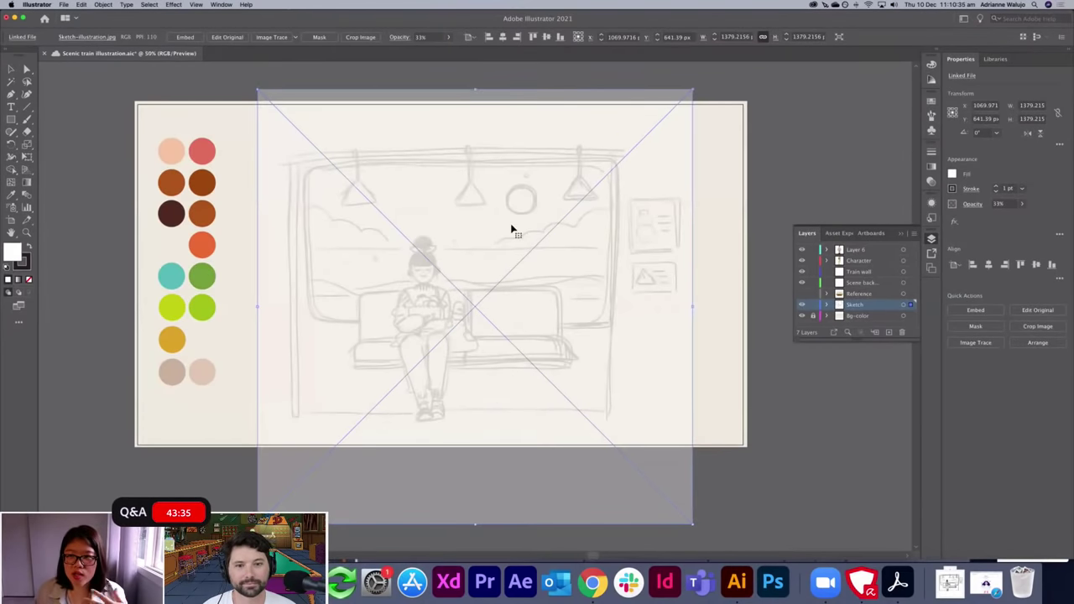
left_click(1023, 204)
left_click(1018, 217)
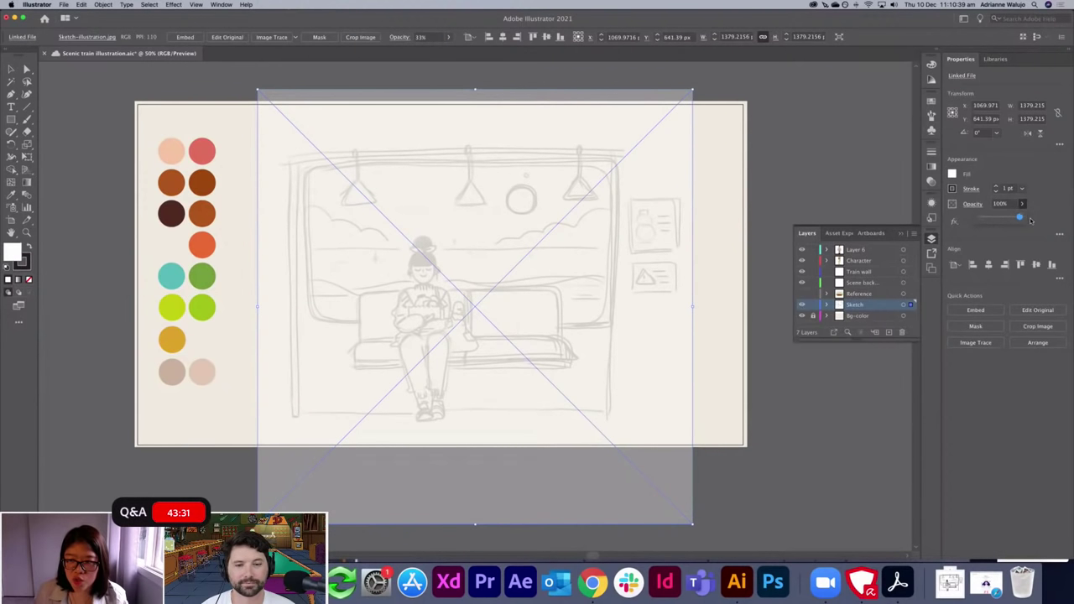
left_click(767, 167)
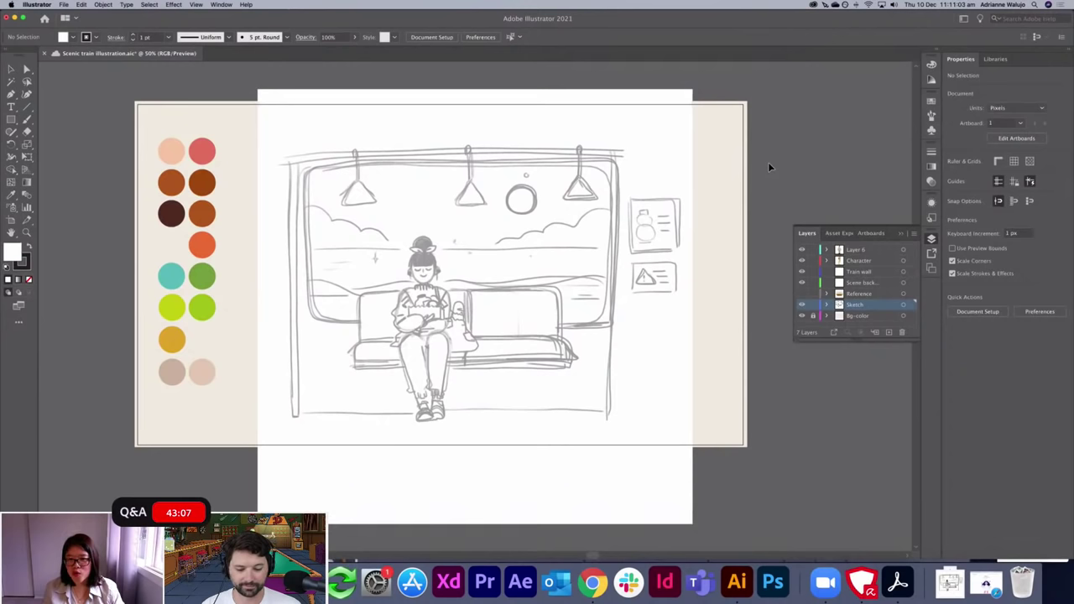
key("super+equal")
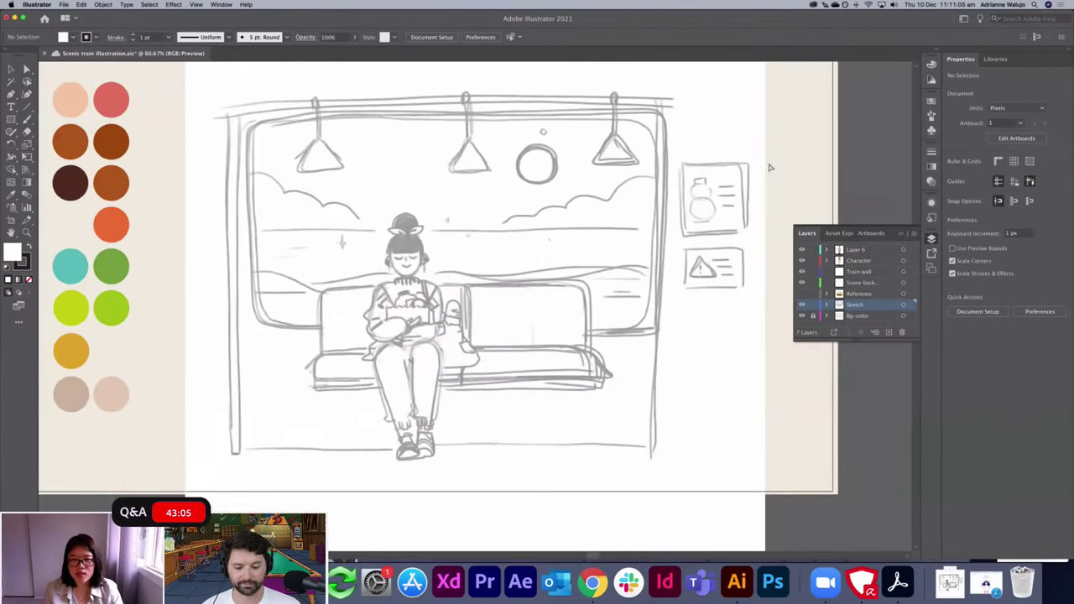
Set the linked train sketch image's opacity to 40% and deselect it.
left_click_drag(648, 245, 686, 290)
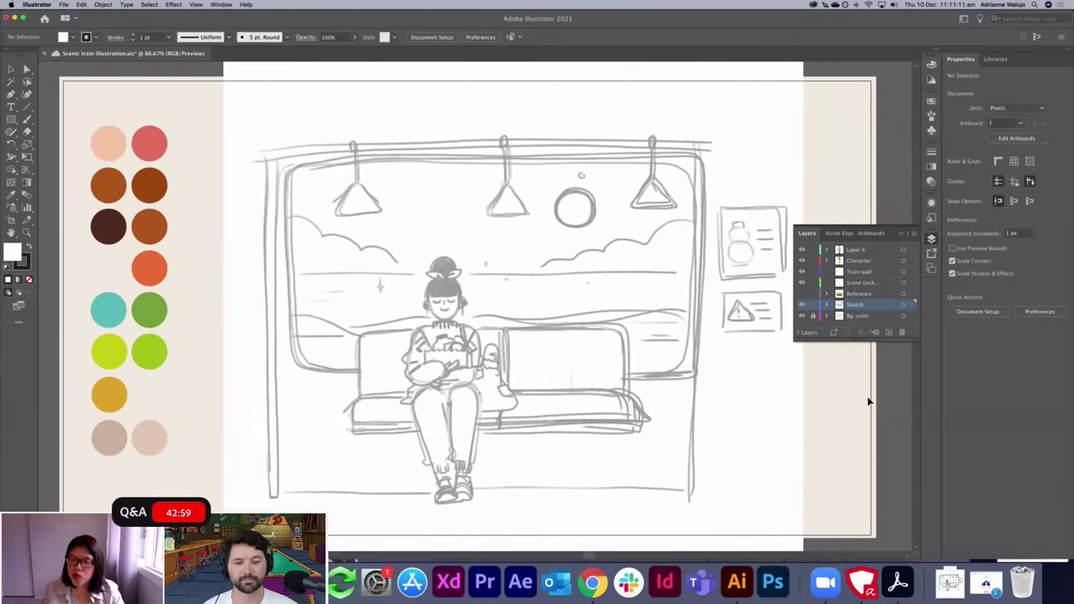
left_click(596, 351)
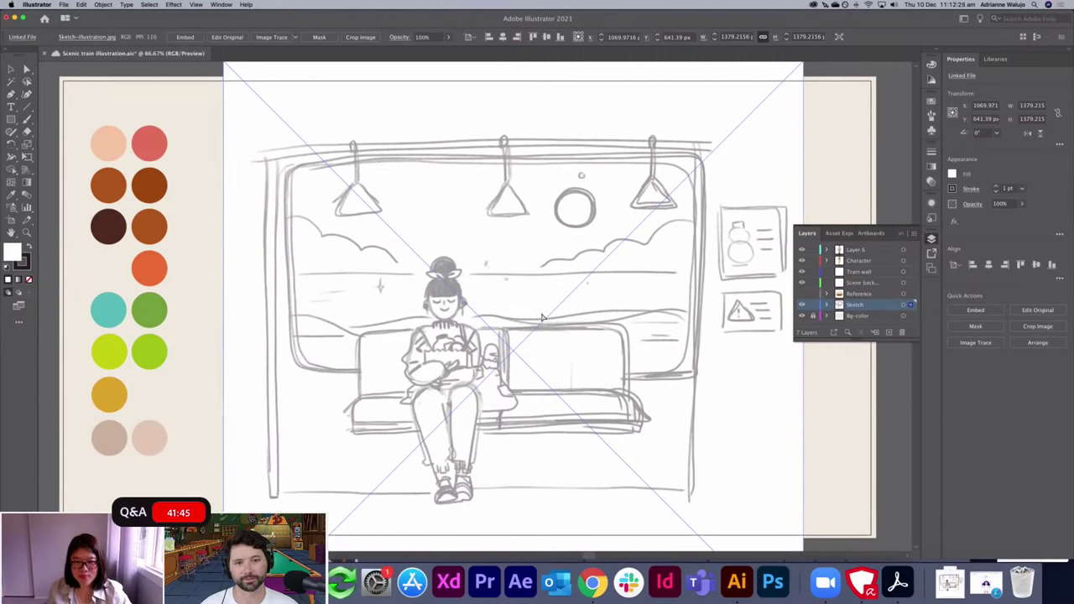
scroll(541, 317, "down", 2)
scroll(541, 317, "right", 2)
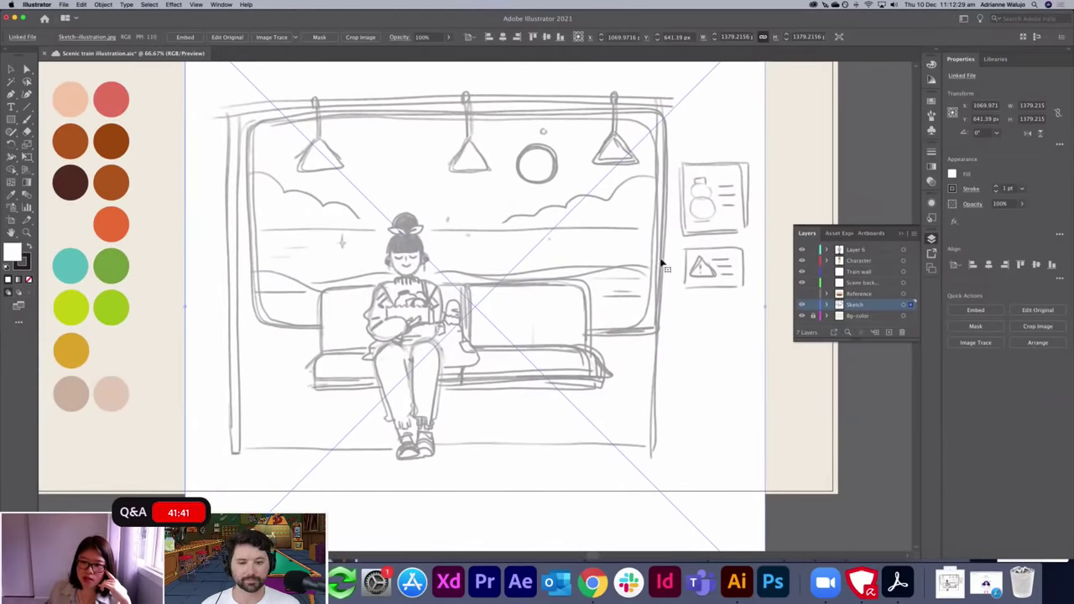
left_click(1000, 204)
type("10")
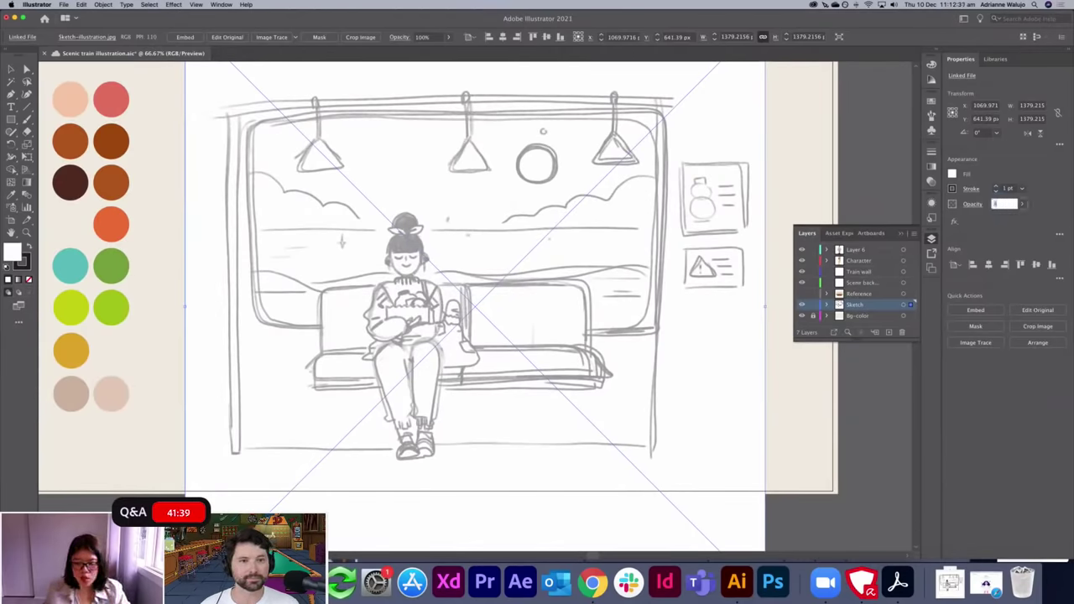
key("Return")
left_click(1000, 204)
type("40")
key("Return")
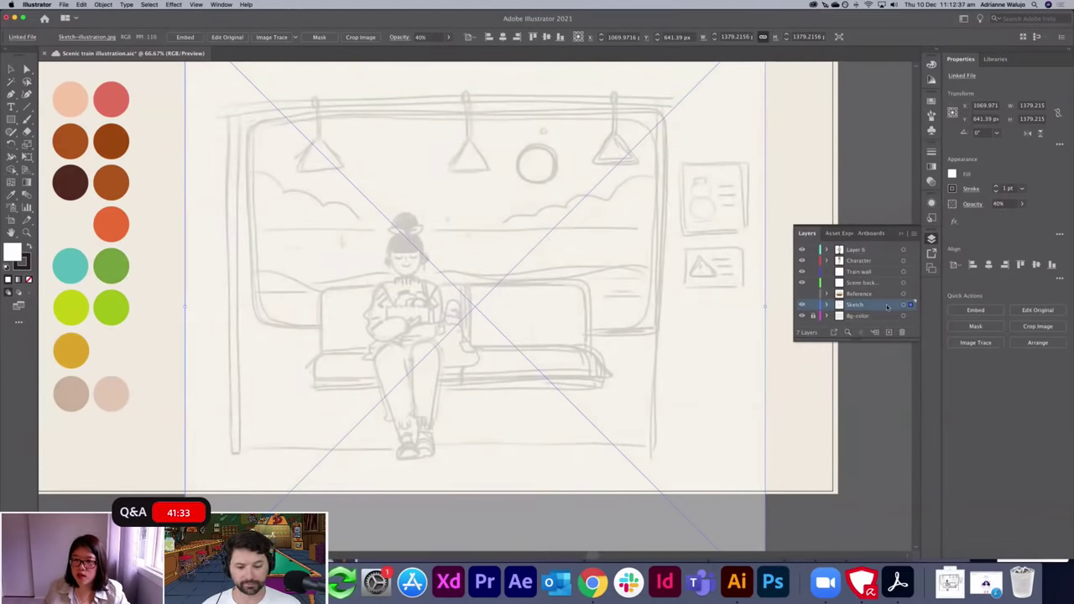
left_click(863, 213)
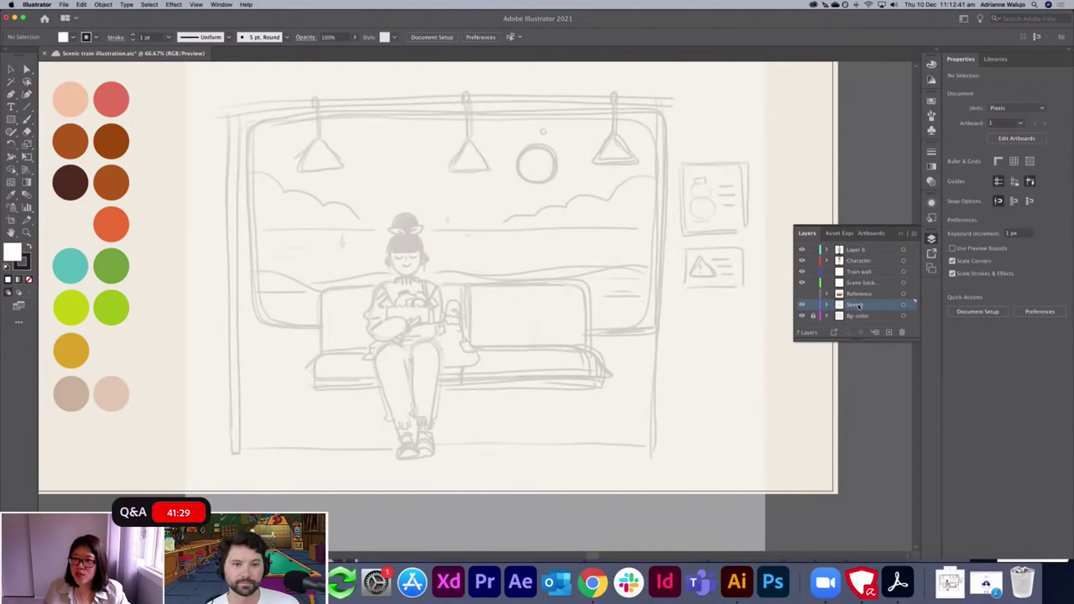
Lock the Sketch layer and make the Character layer the active one.
left_click(813, 306)
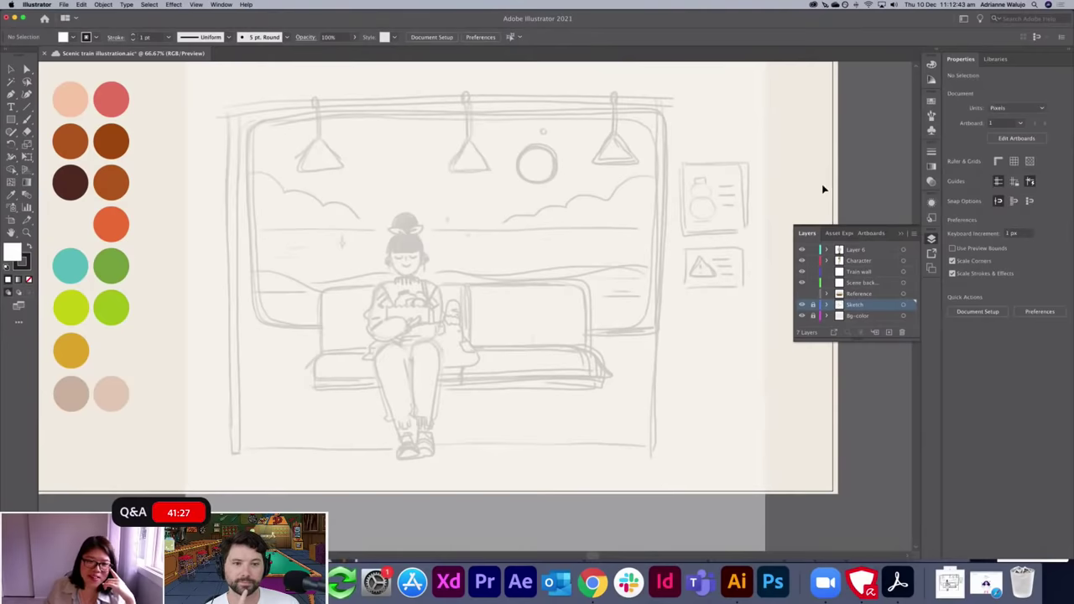
left_click(859, 282)
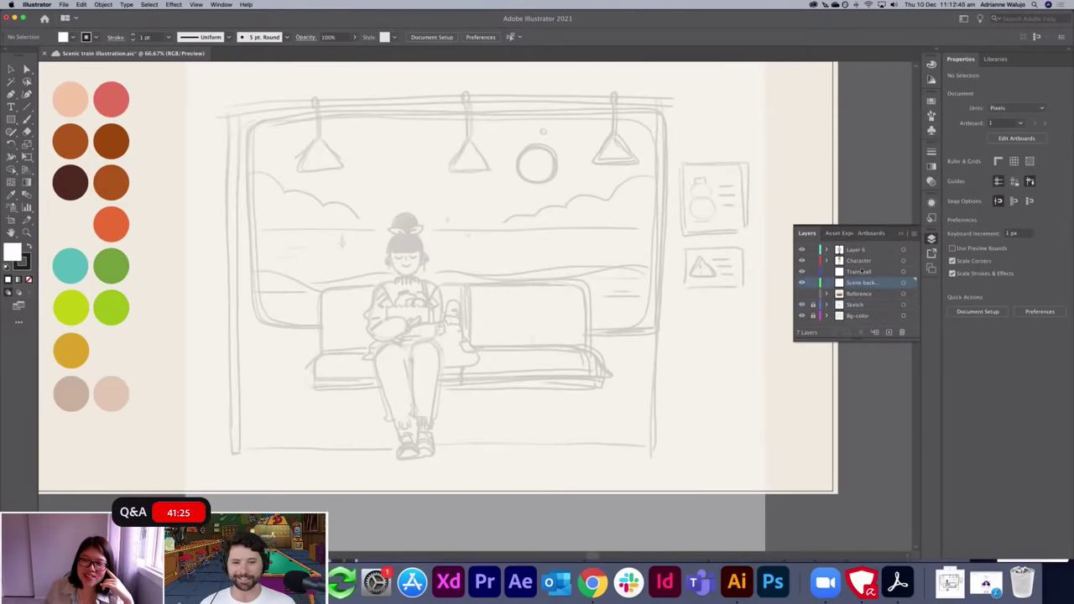
left_click(864, 261)
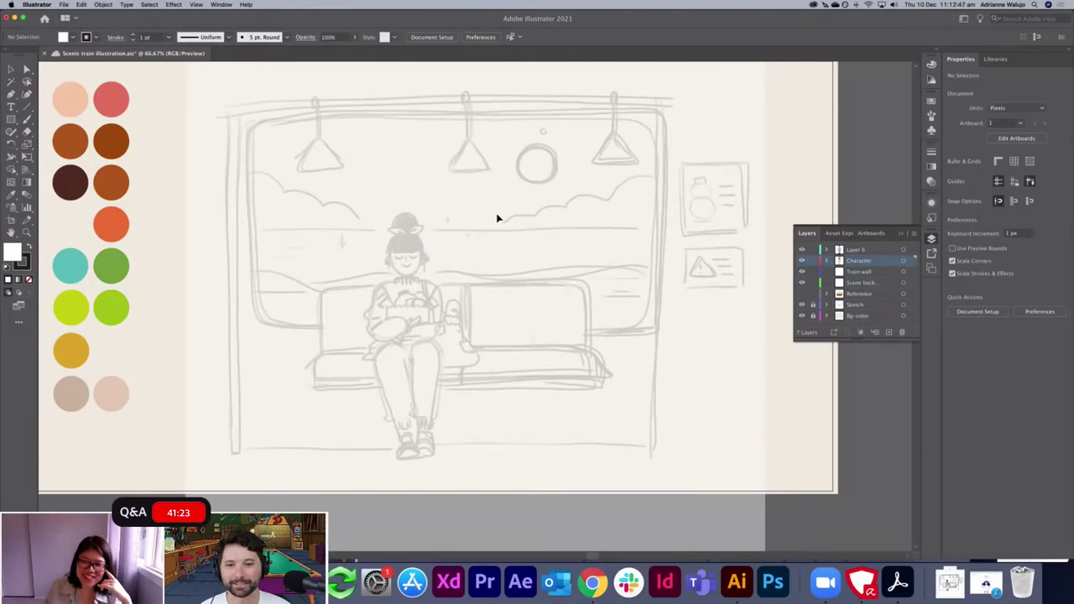
Examine the seated woman in the sketch and the colour palette beside it, selecting and deselecting all palette circles.
scroll(496, 218, "left", 1)
scroll(496, 218, "up", 2)
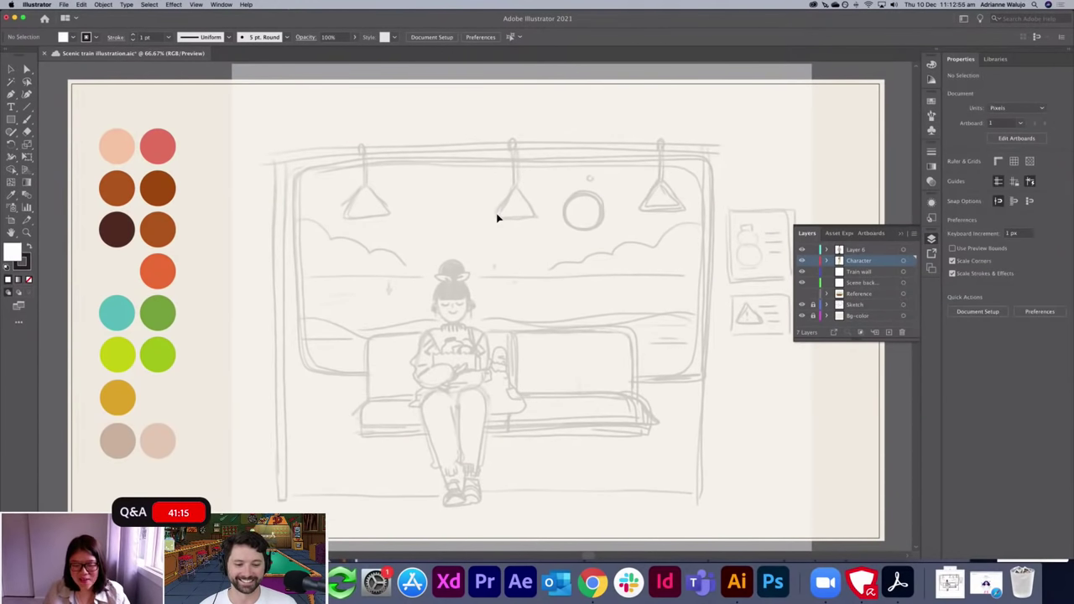
key("super+plus")
key("space")
left_click_drag(427, 262, 607, 275)
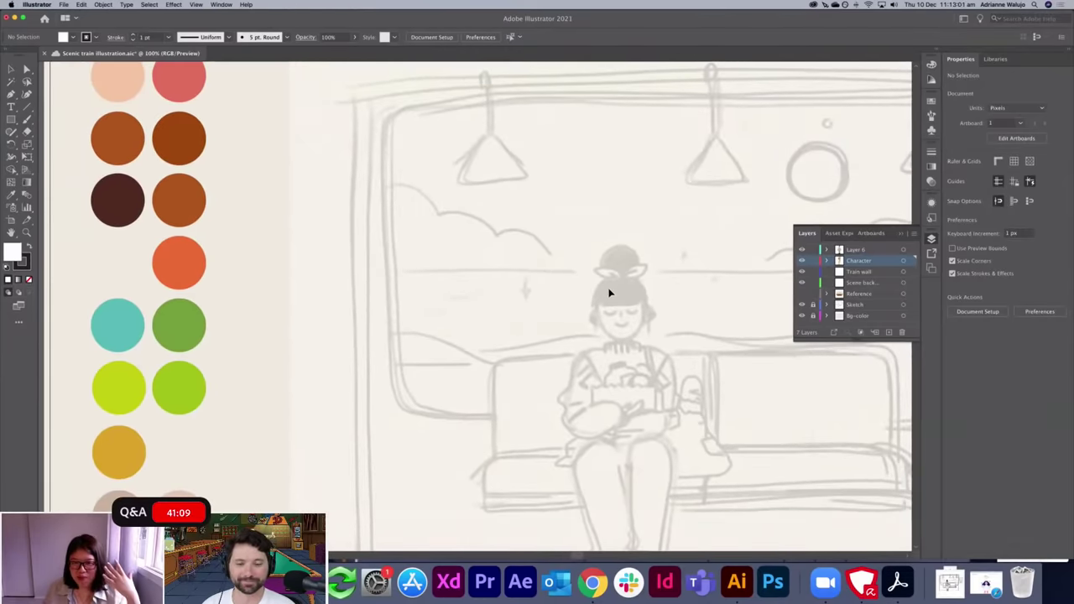
key("p")
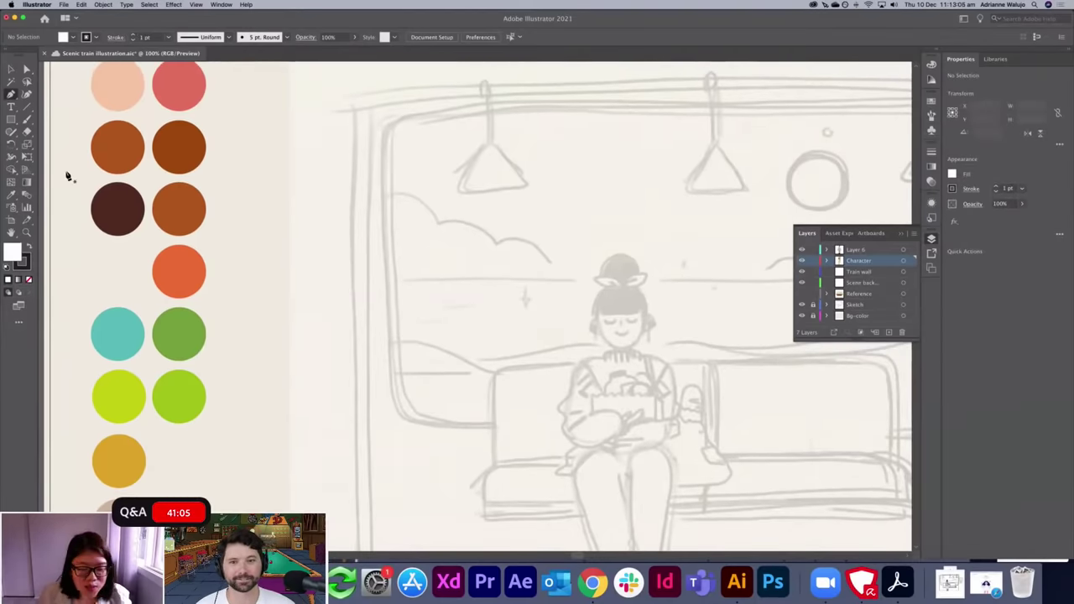
key("super+minus")
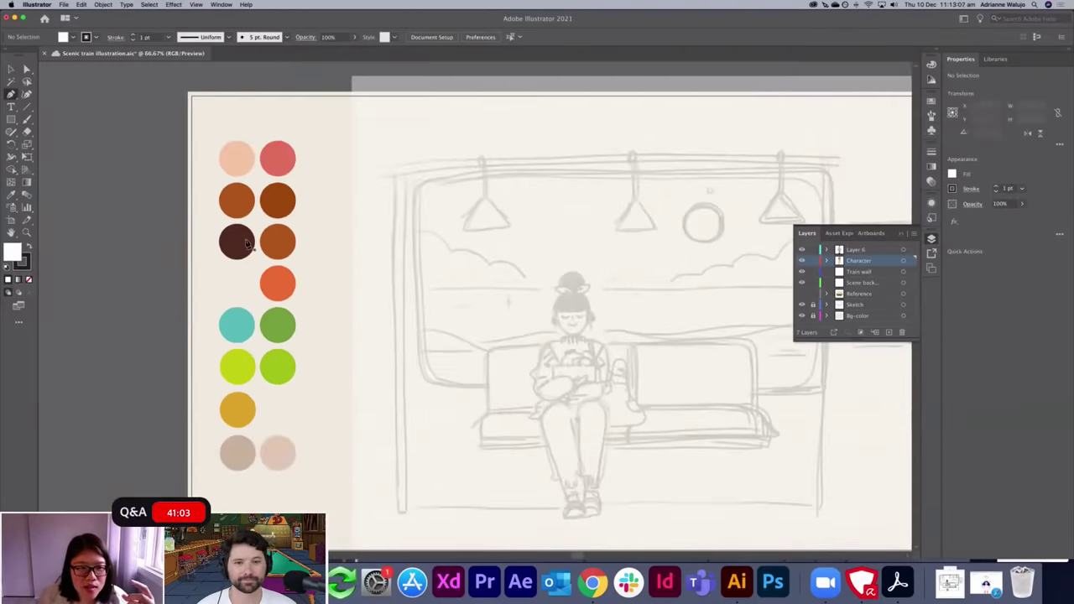
key("v")
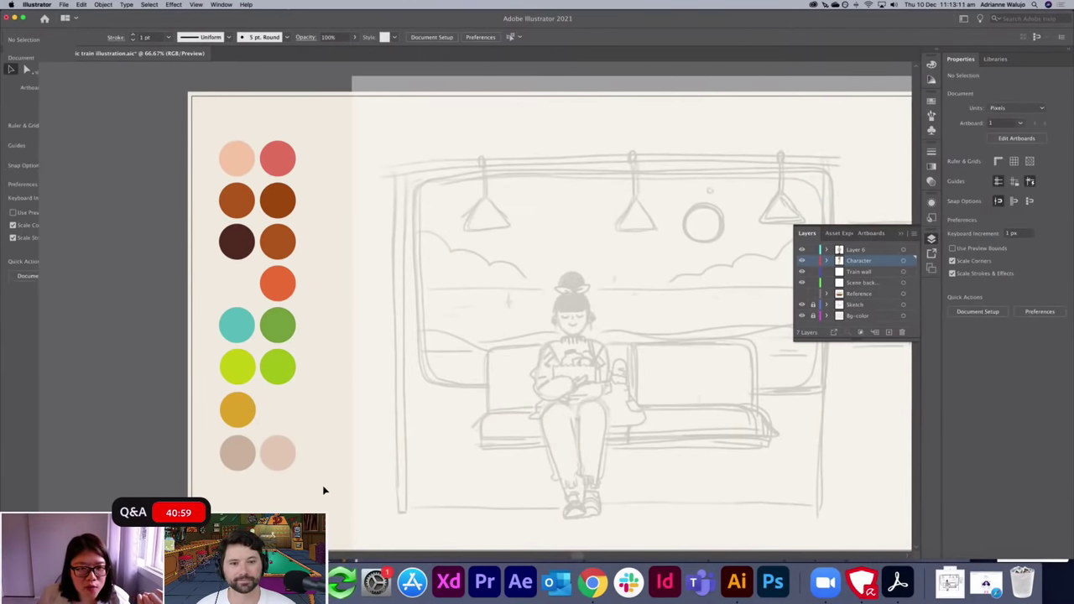
left_click_drag(210, 139, 301, 451)
scroll(303, 451, "up", 1)
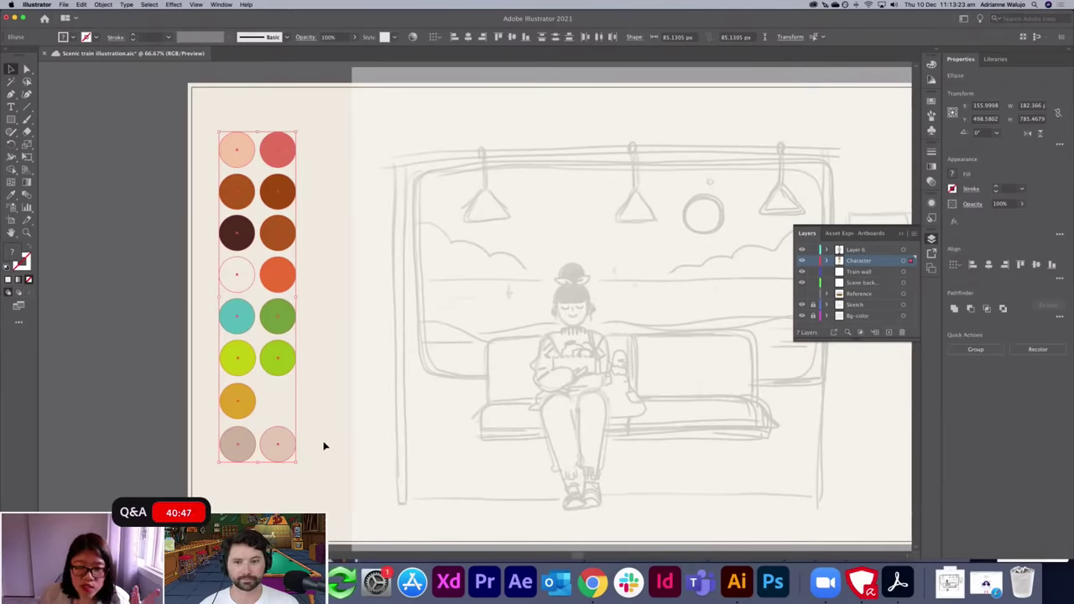
scroll(327, 442, "right", 5)
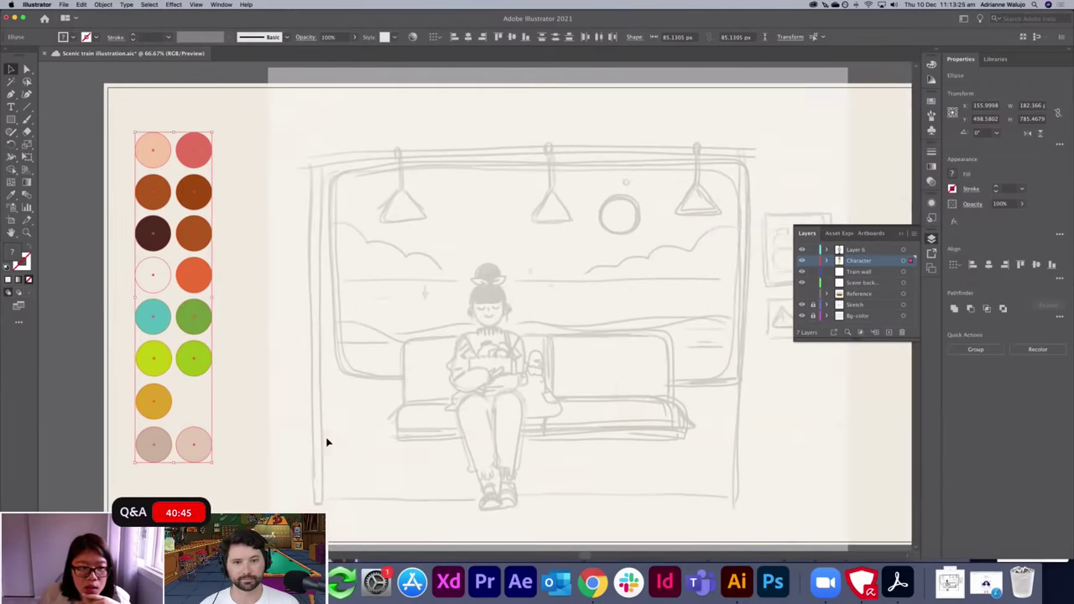
left_click(318, 422)
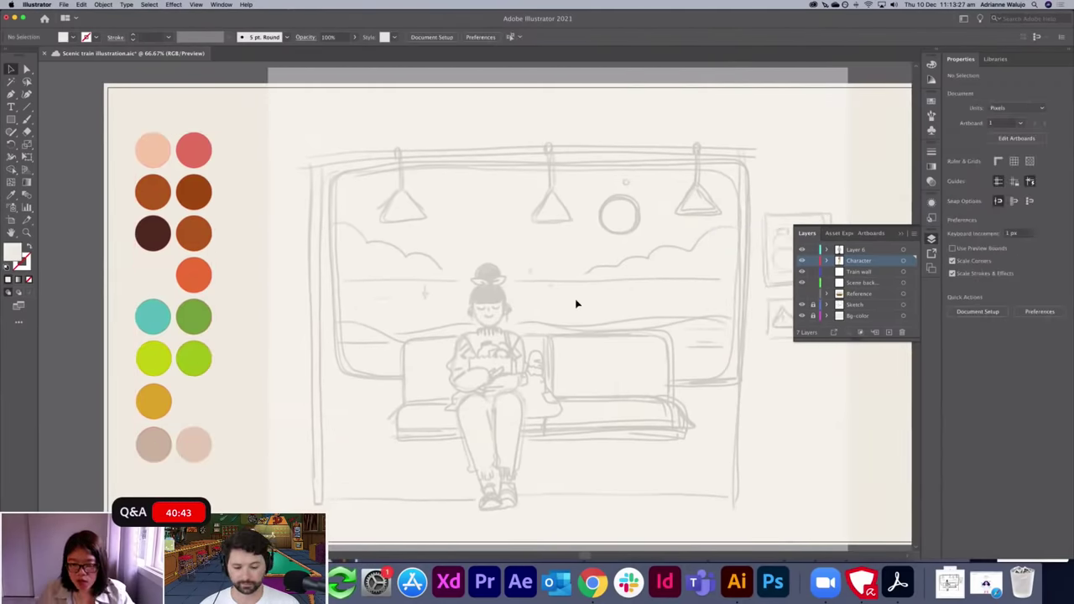
Set new shapes to have no fill and a black (000000) stroke for outlining the character.
key("super+equal")
key("super+equal")
left_click(11, 94)
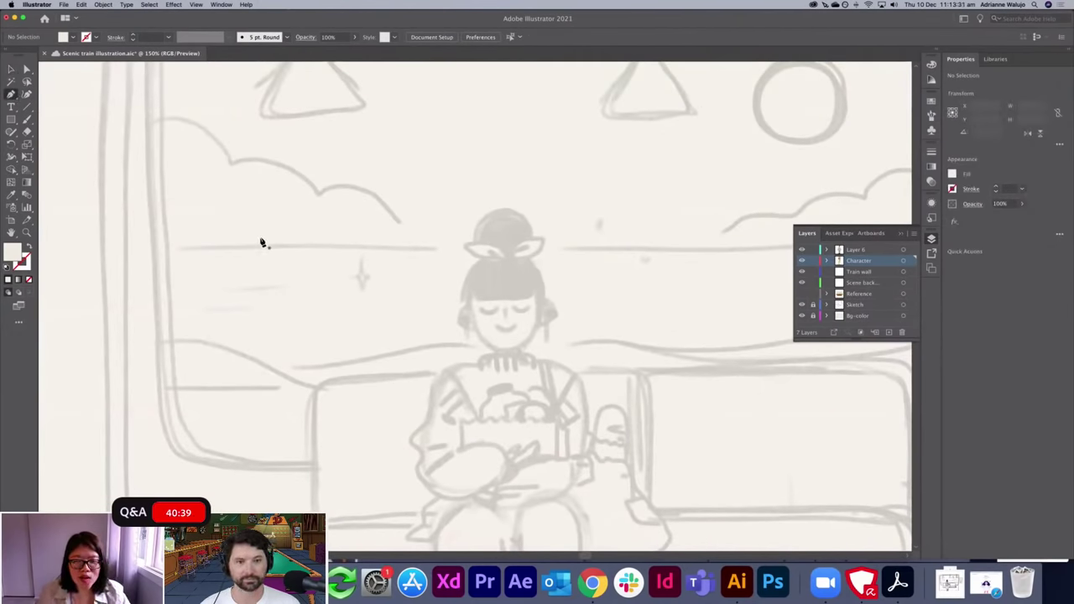
key("super+equal")
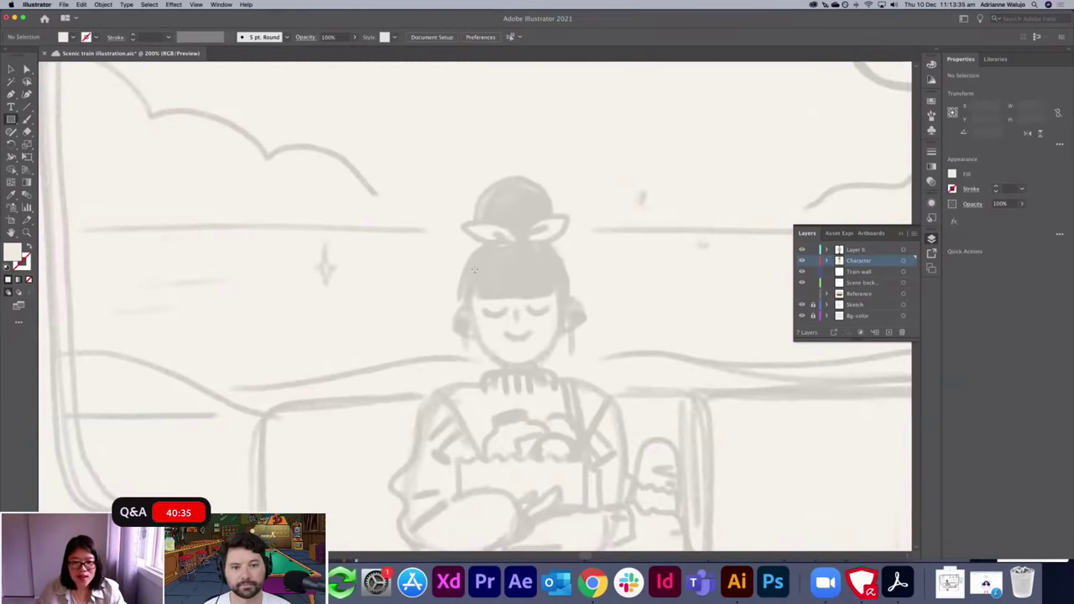
mouse_move(474, 270)
left_mouse_down()
mouse_move(508, 283)
mouse_move(487, 277)
left_mouse_up()
key("Delete")
left_click(28, 245)
double_click(23, 264)
type("EAE5DC")
left_click_drag(651, 352, 661, 360)
left_click(784, 230)
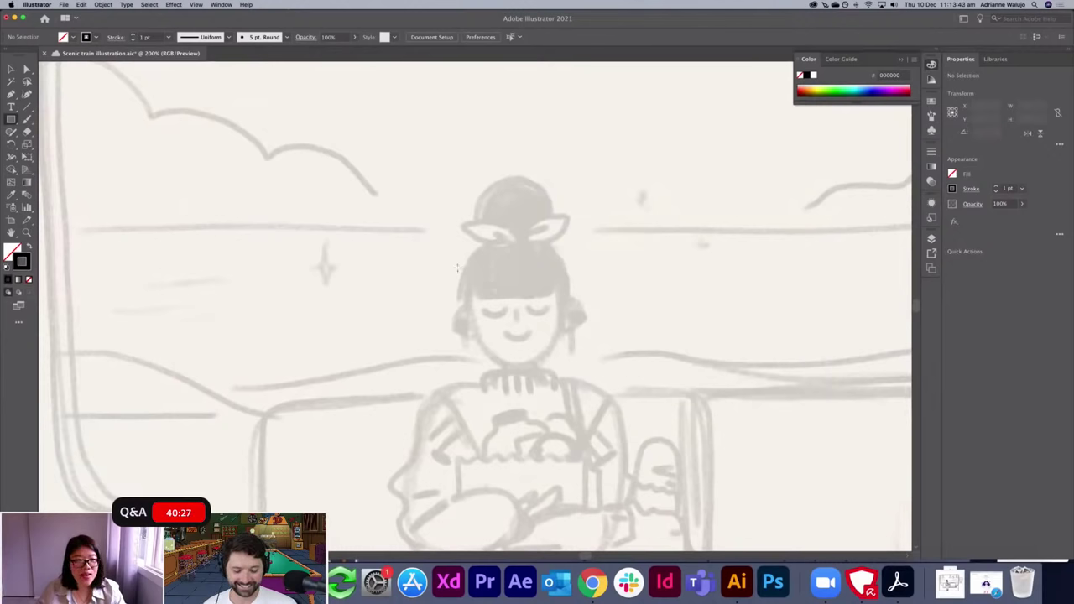
Draw a rectangle about 68 × 78 px over the woman's face and fully round its lower corners as the chin.
left_click_drag(473, 255, 559, 366)
key("v")
left_click_drag(552, 351, 517, 267)
left_click(624, 329)
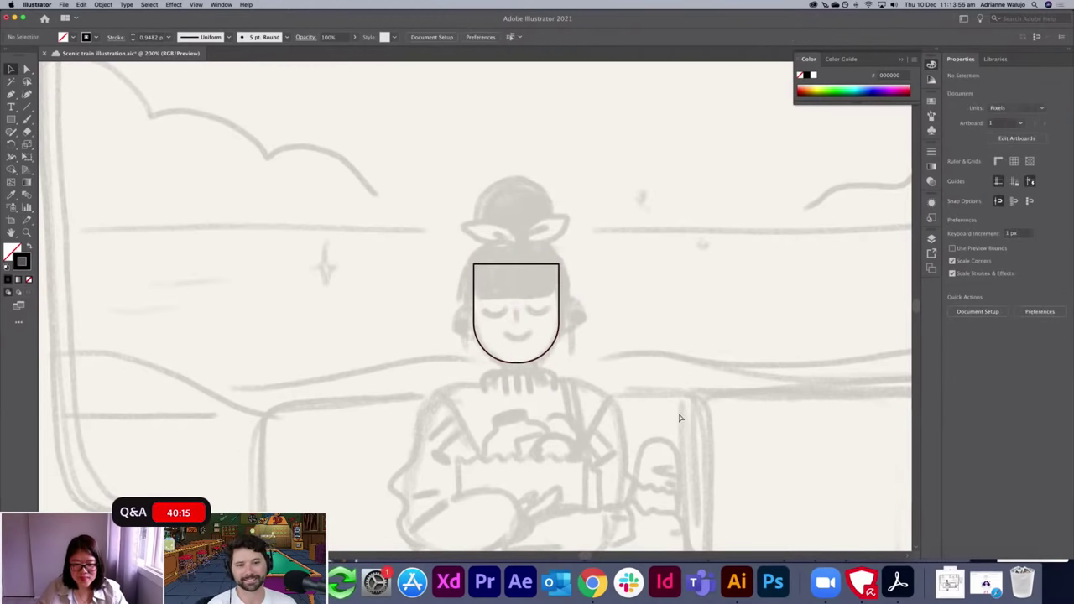
Draw a small circle for the ear on the left edge of the face outline and adjust its position.
key("super+equal")
key("super+equal")
key("l")
left_click_drag(439, 300, 492, 351)
key("v")
left_click_drag(481, 305, 484, 306)
left_click(498, 306)
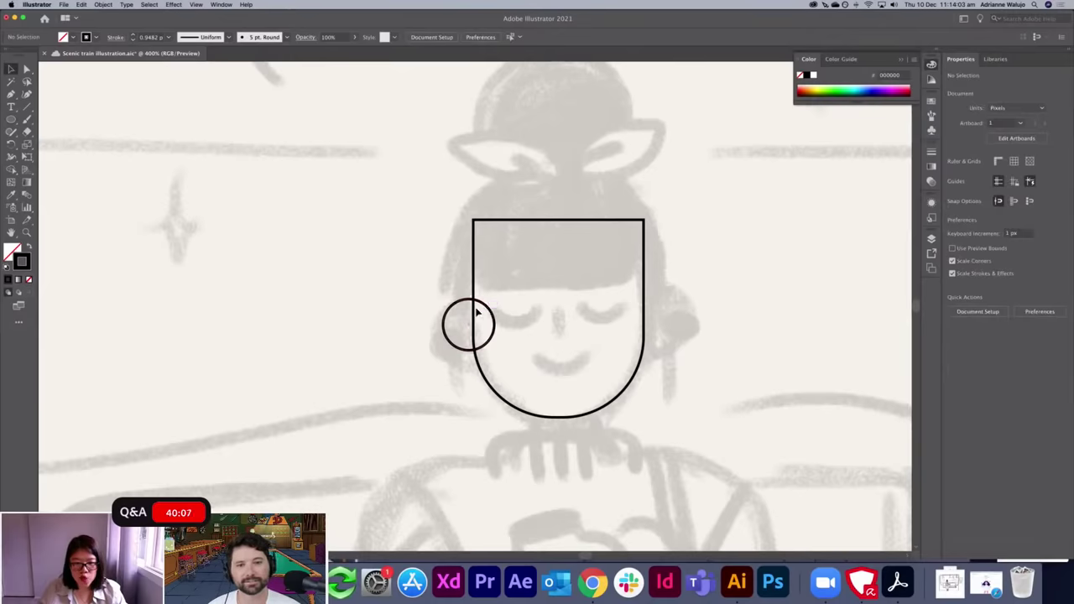
Draw a curved line and a short straight stroke inside the ear circle with the Pen tool and nudge the detail into place.
key("super+equal")
key("p")
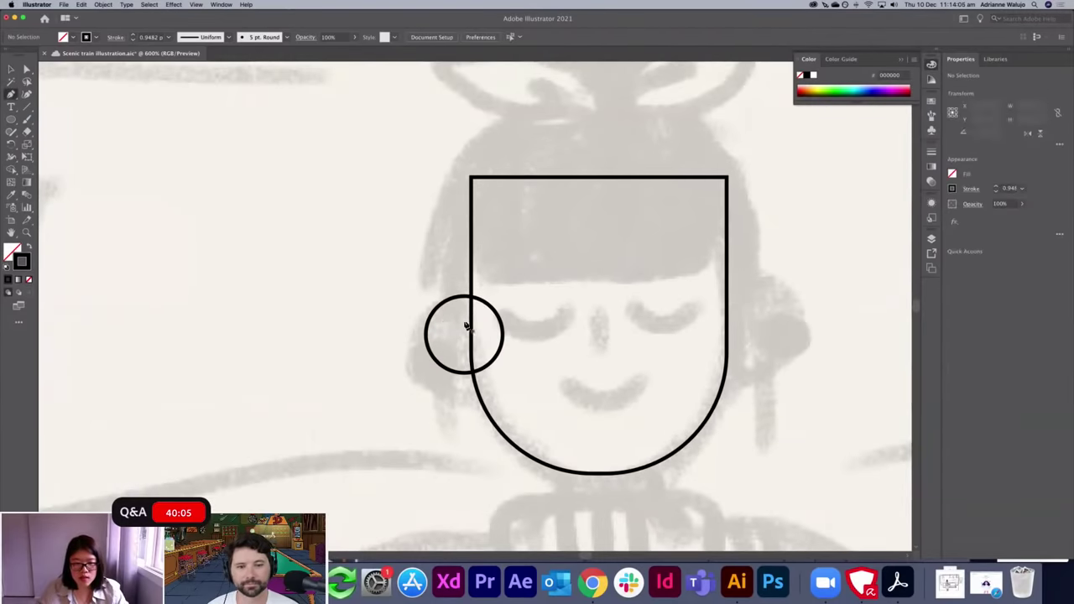
left_click(442, 319)
left_click_drag(479, 338, 491, 361)
left_click(377, 313, "super")
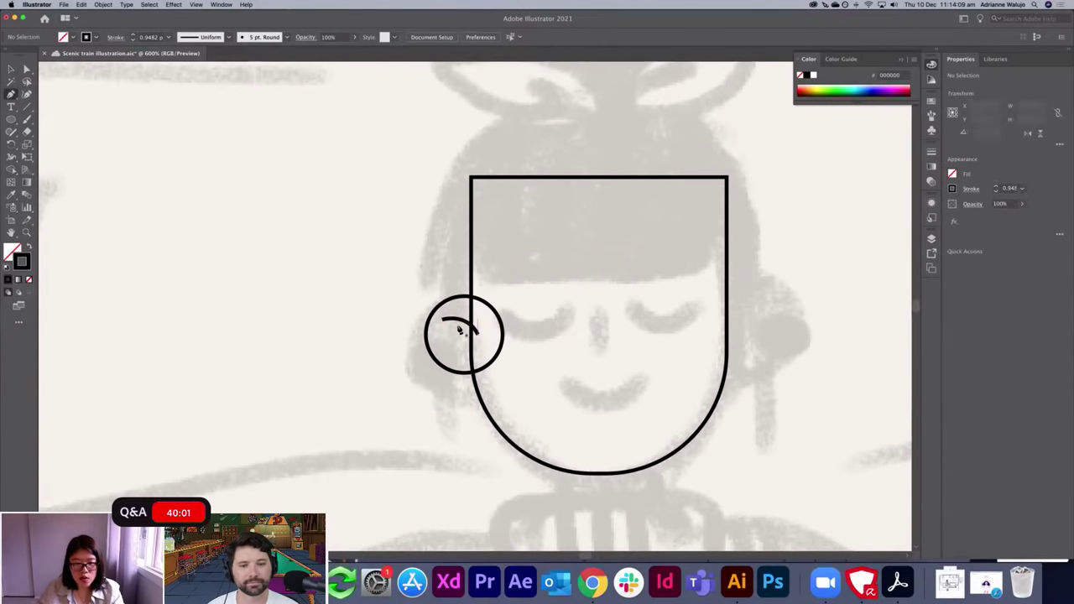
left_click(458, 321)
left_click(451, 333)
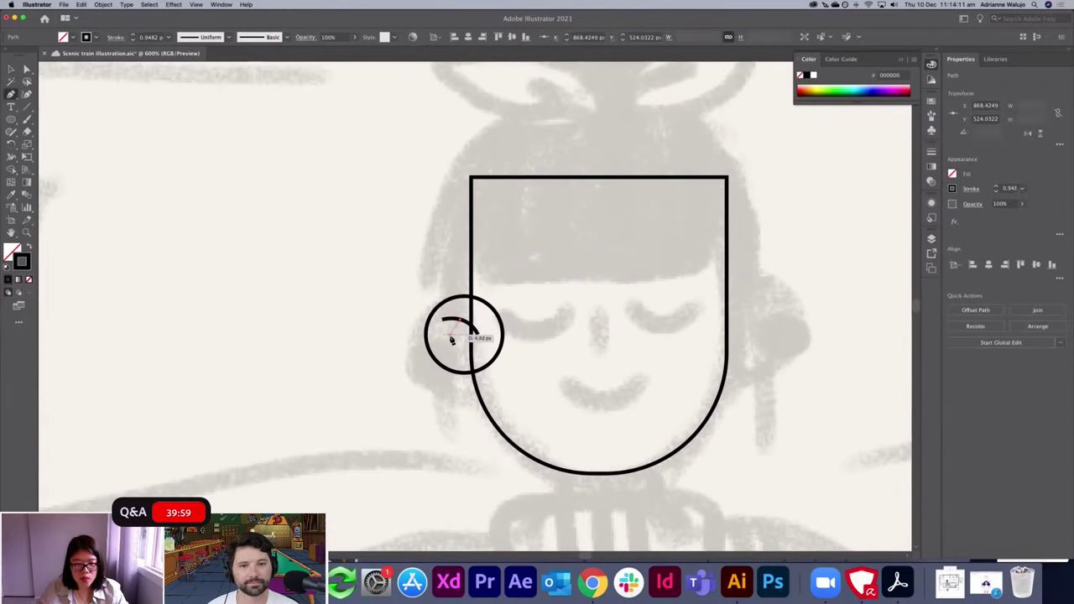
key("v")
left_click(376, 295)
left_click_drag(458, 330, 463, 331)
left_click(413, 265)
left_click_drag(409, 264, 369, 331)
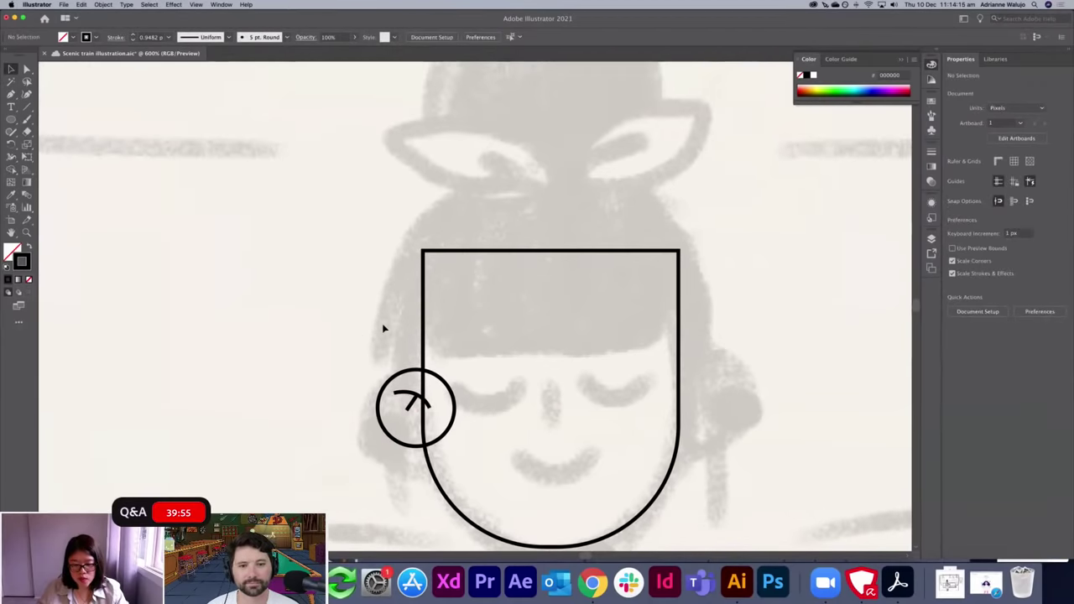
Draw a rectangle about 68 × 43 px over the sketched fringe and fully round its upper corners.
key("m")
left_click_drag(414, 191, 671, 355)
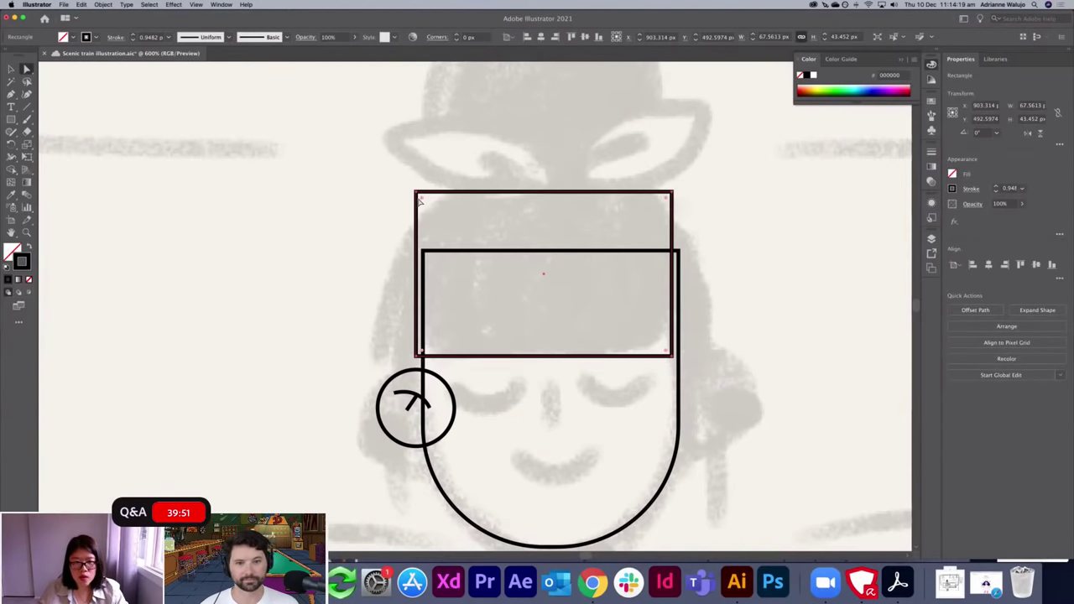
left_click_drag(666, 202, 515, 292)
left_click(729, 255)
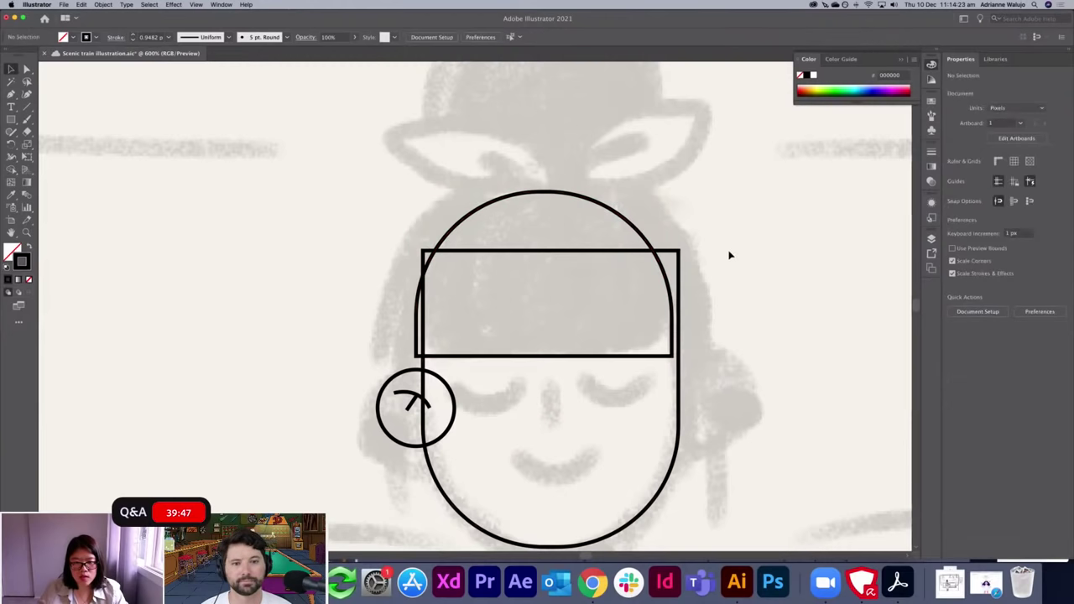
Draw a large circle around the fringe and upper face for the back of the hair and align it with the head.
key("m")
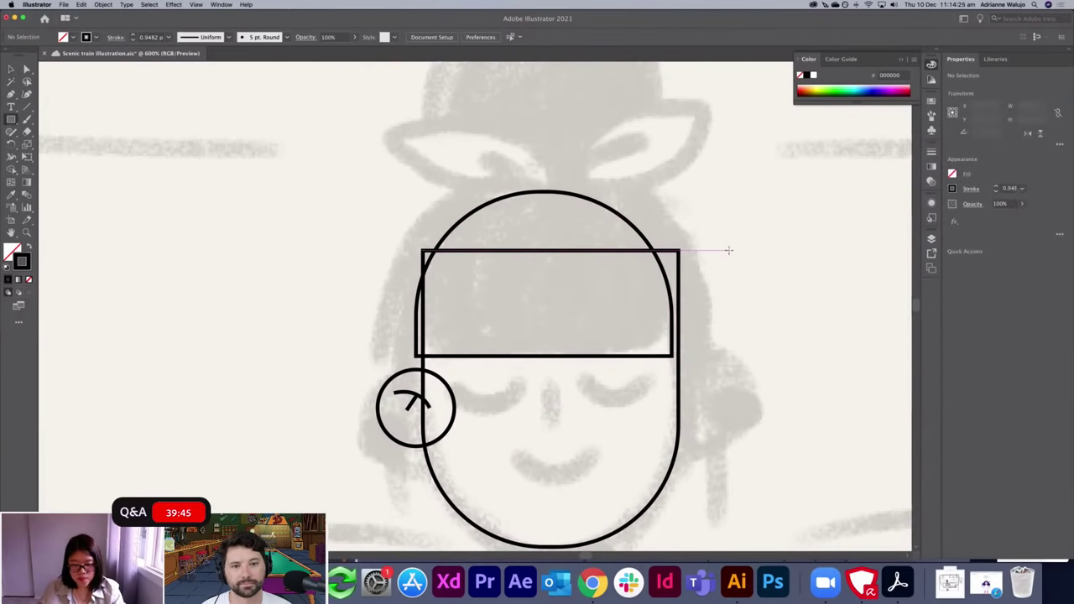
key("l")
left_click_drag(407, 190, 707, 487)
mouse_move(678, 249)
left_mouse_down()
mouse_move(670, 239)
mouse_move(682, 237)
left_mouse_up()
left_click(722, 236)
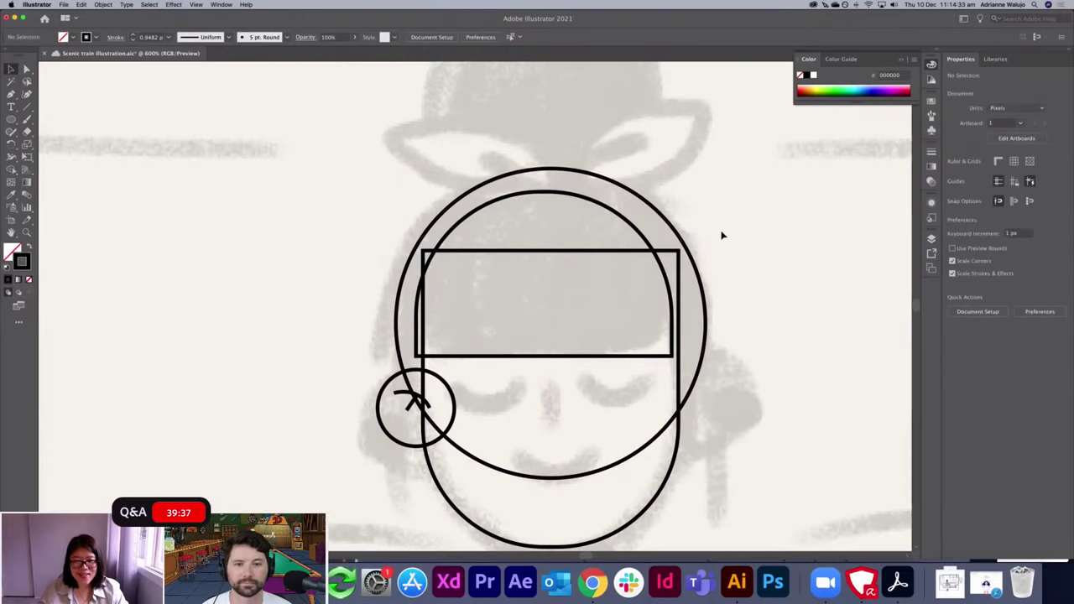
key("super+minus")
key("super+minus")
key("super+equal")
key("super+equal")
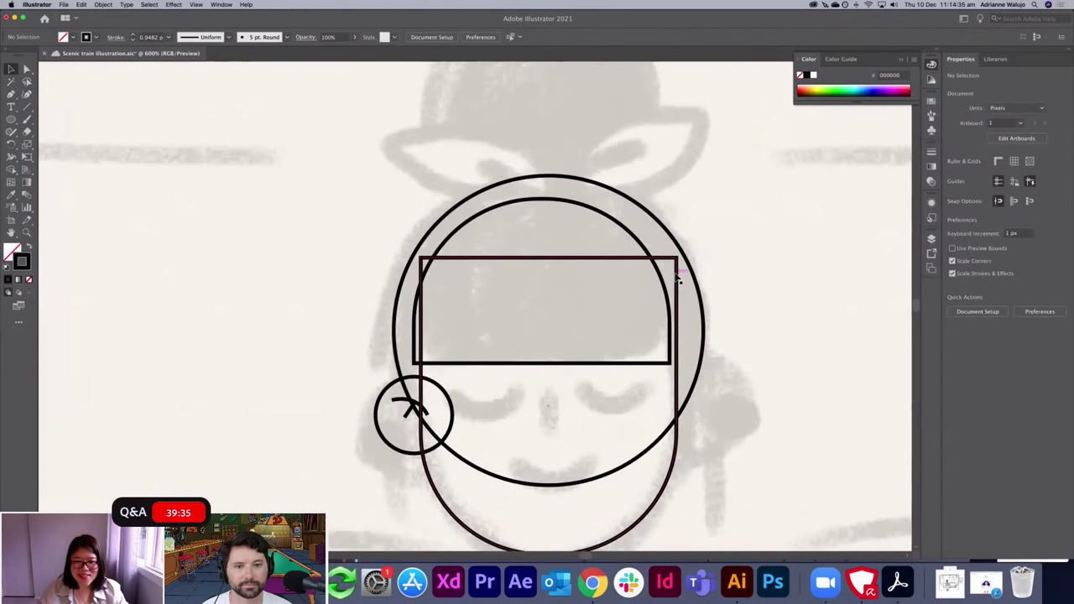
left_click(602, 260)
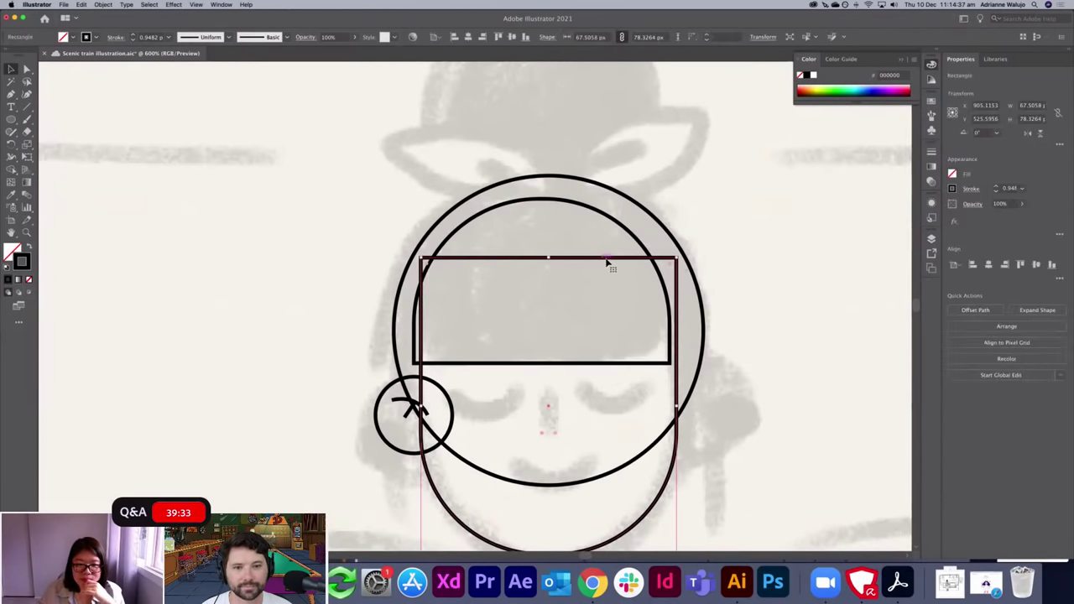
left_click(731, 286)
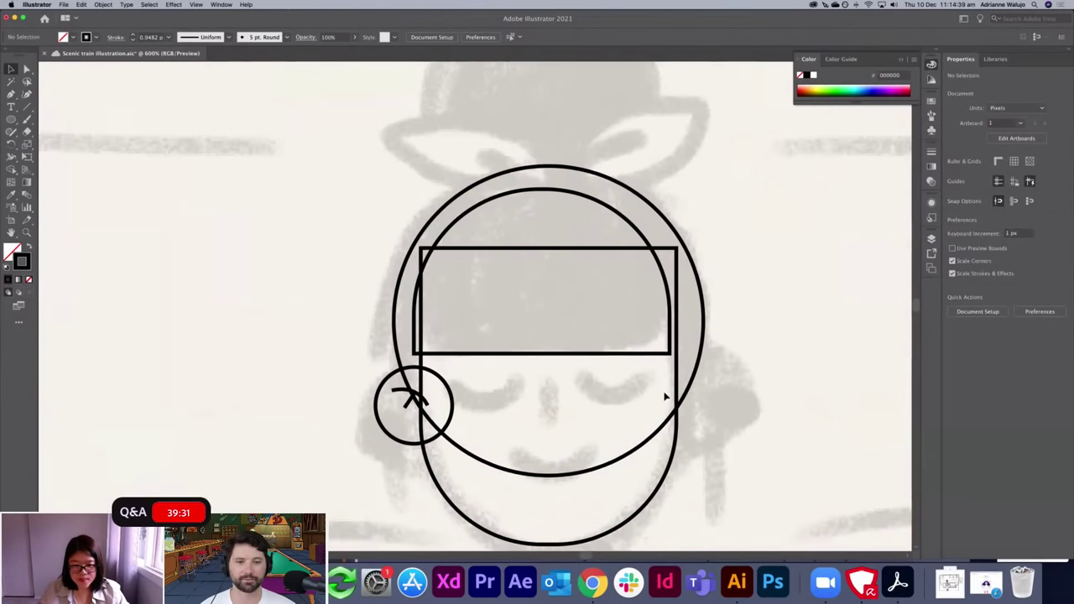
scroll(666, 395, "down", 3)
key("p")
left_click(450, 341)
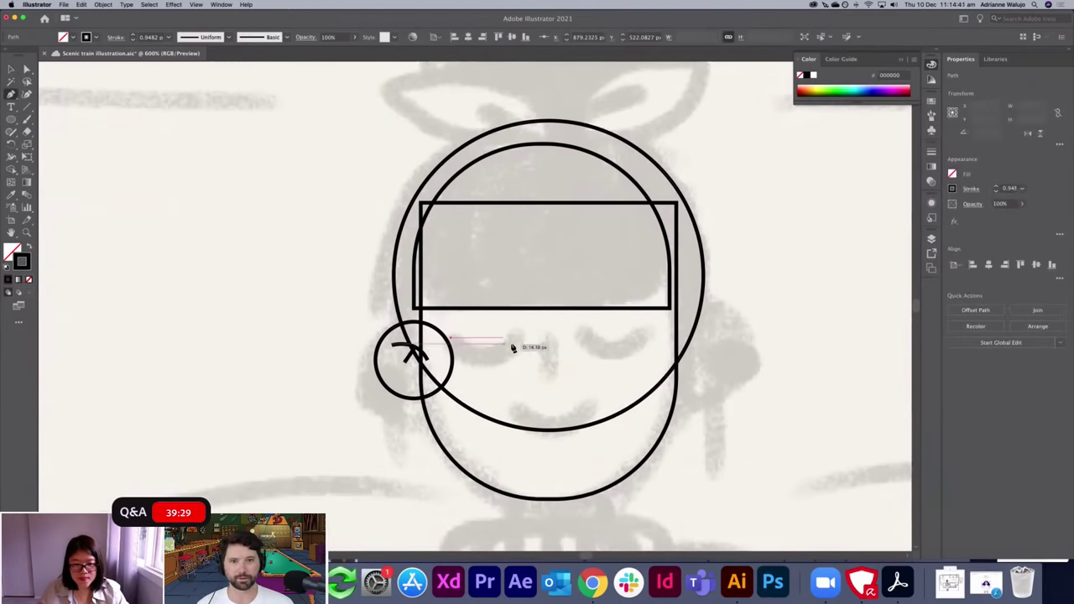
left_click_drag(511, 340, 531, 322)
left_click_drag(570, 291, 566, 295)
key("super+z")
key("super+z")
Draw a circle about 18 × 17 px over the left closed eye and remove its upper anchor to leave a downward-curving arc.
key("l")
left_click_drag(484, 331, 519, 363)
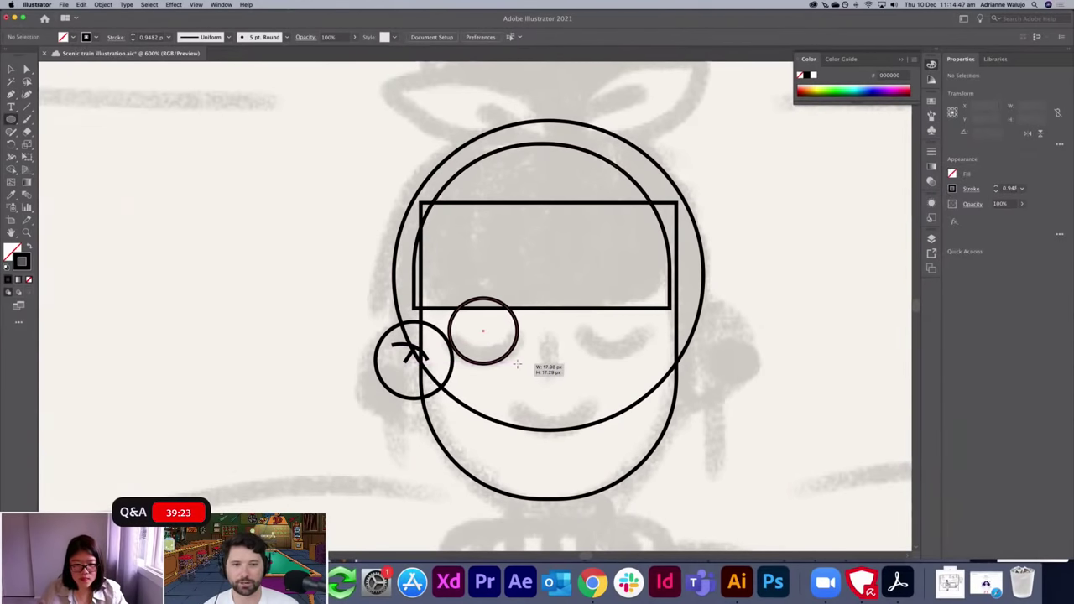
key("a")
left_click(484, 301)
key("Delete")
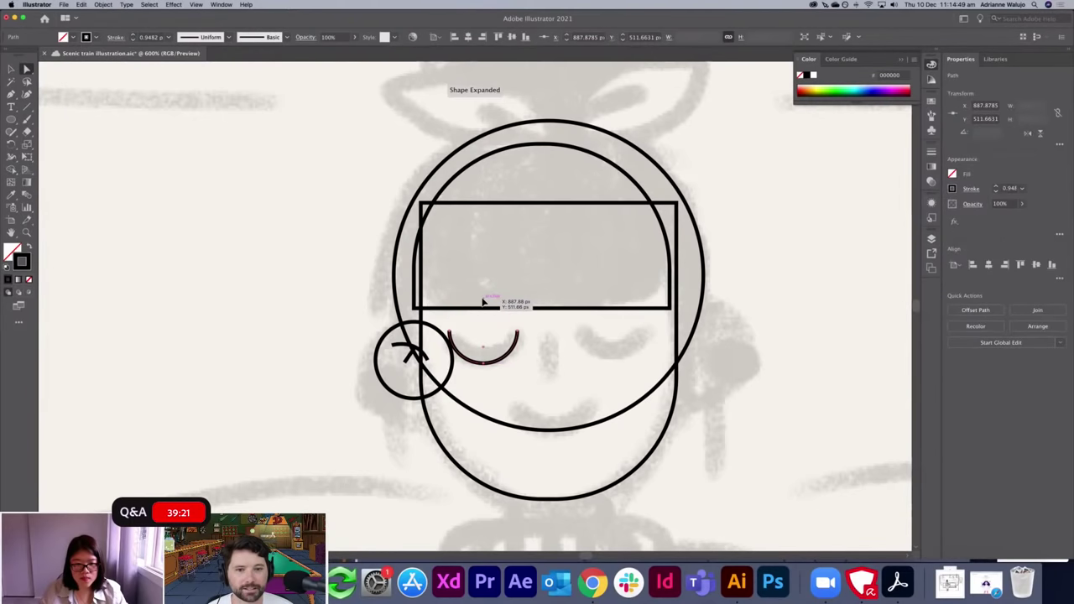
key("a")
left_click_drag(483, 363, 483, 364)
left_click(546, 351)
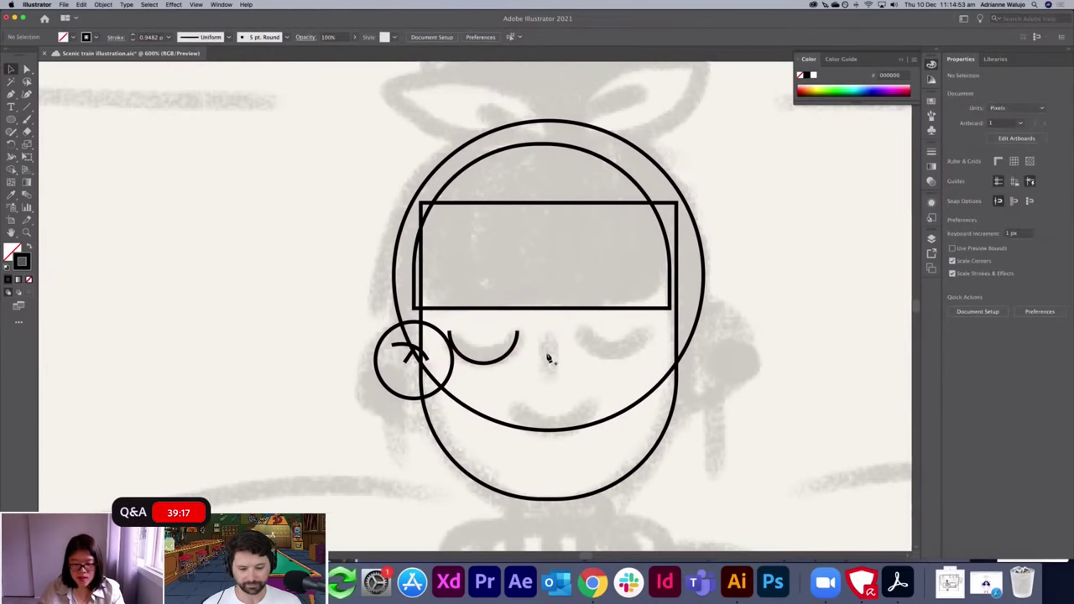
Draw a short vertical line over the sketched nose, shift it slightly, and save the document.
key("p")
left_click_drag(536, 335, 539, 375)
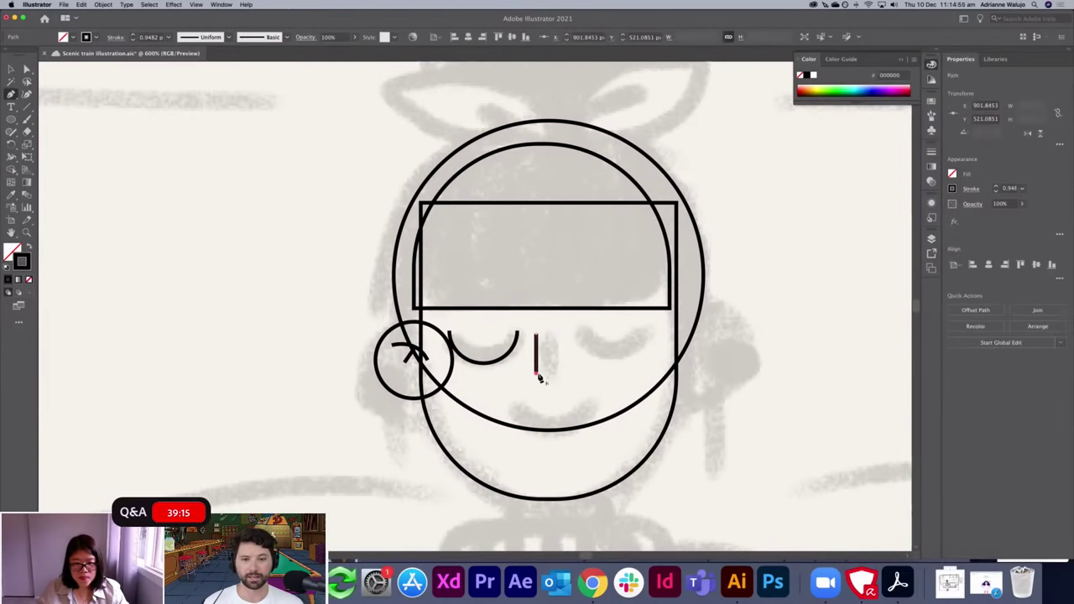
left_click(538, 376)
left_click(579, 376, "super")
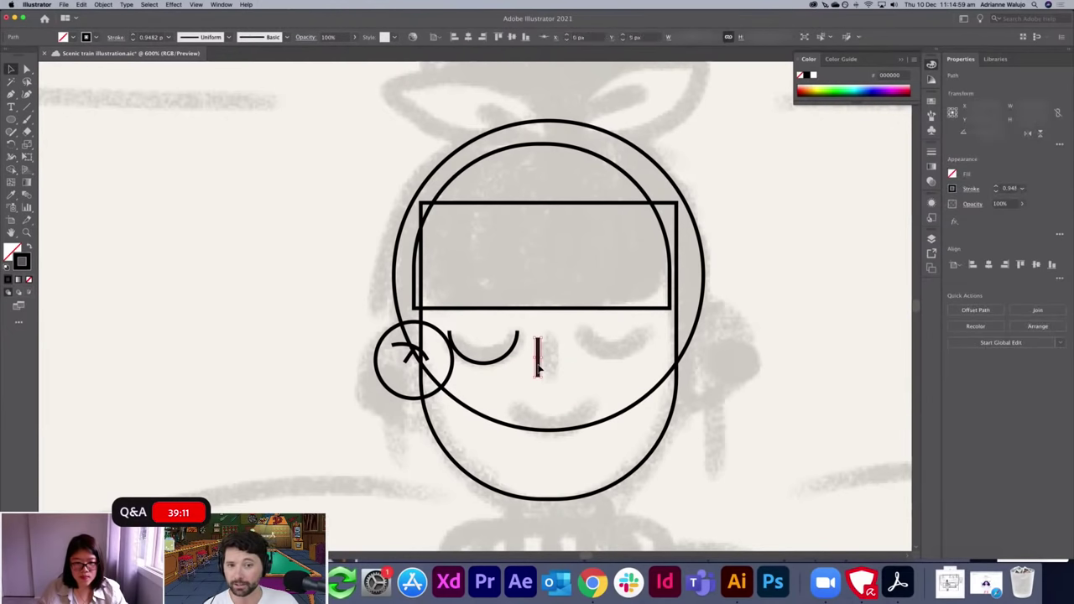
key("super+s")
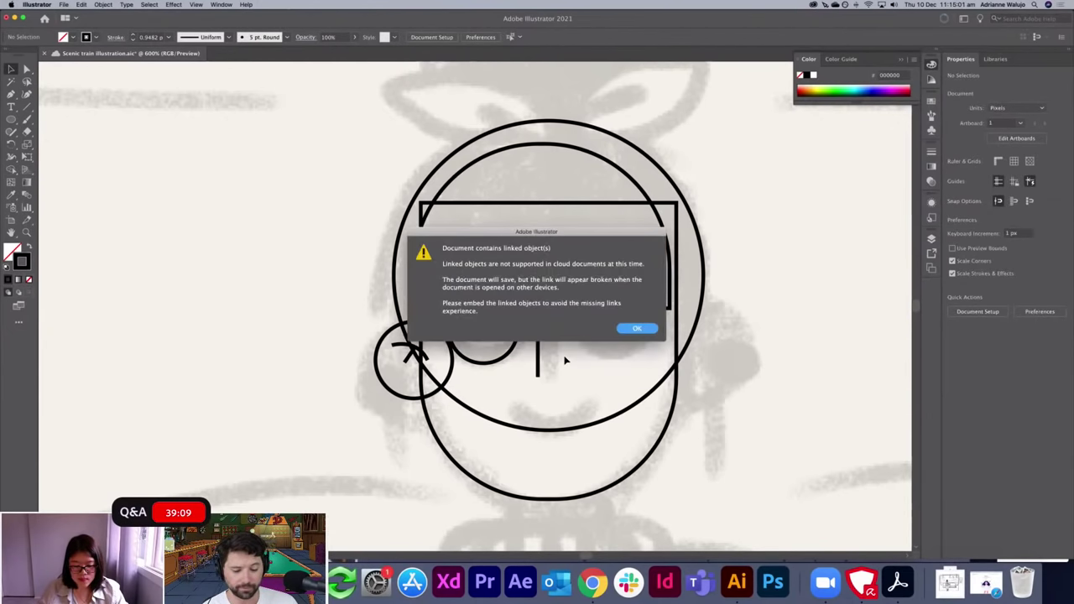
left_click(634, 331)
Duplicate the closed-eye arc to form the mouth and the second eye on the other side of the nose.
left_click_drag(511, 357, 575, 417)
left_click_drag(538, 356, 646, 353)
left_click(762, 360)
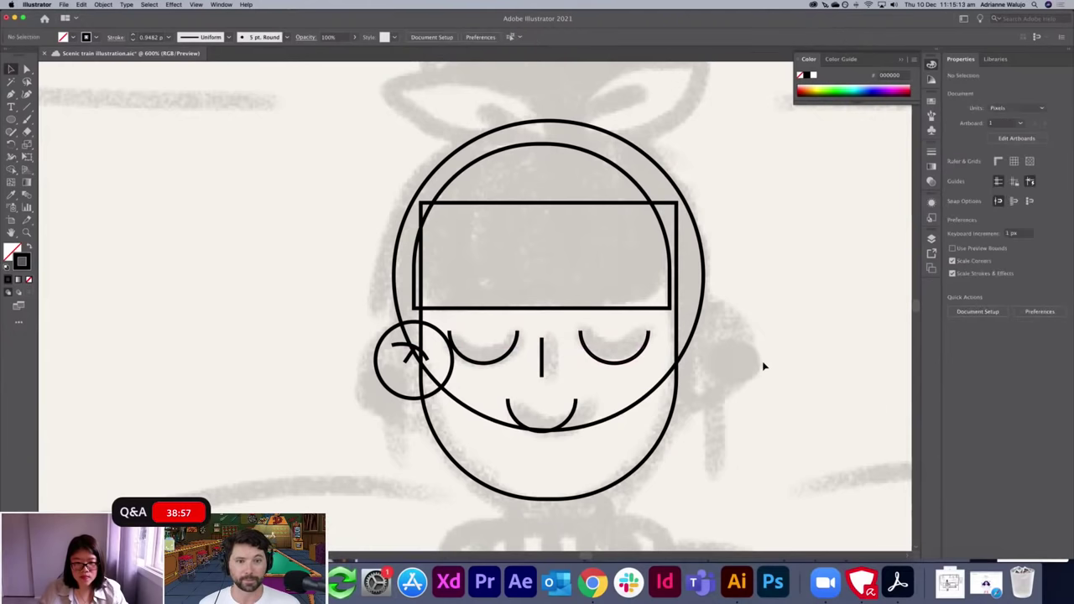
Draw a circle about 57 px wide over the sketched hair bun and align it above the head.
key("super+minus")
mouse_move(679, 289)
left_mouse_down()
mouse_move(678, 398)
mouse_move(687, 411)
left_mouse_up()
key("l")
left_click_drag(466, 187, 621, 317)
key("v")
mouse_move(595, 218)
left_mouse_down()
mouse_move(585, 208)
mouse_move(594, 225)
left_mouse_up()
left_click(685, 251)
Draw an ellipse about 21 × 49 px beside the bun, make its upper and lower ends pointed, and narrow it to about 16 px.
key("l")
left_click_drag(373, 202, 427, 327)
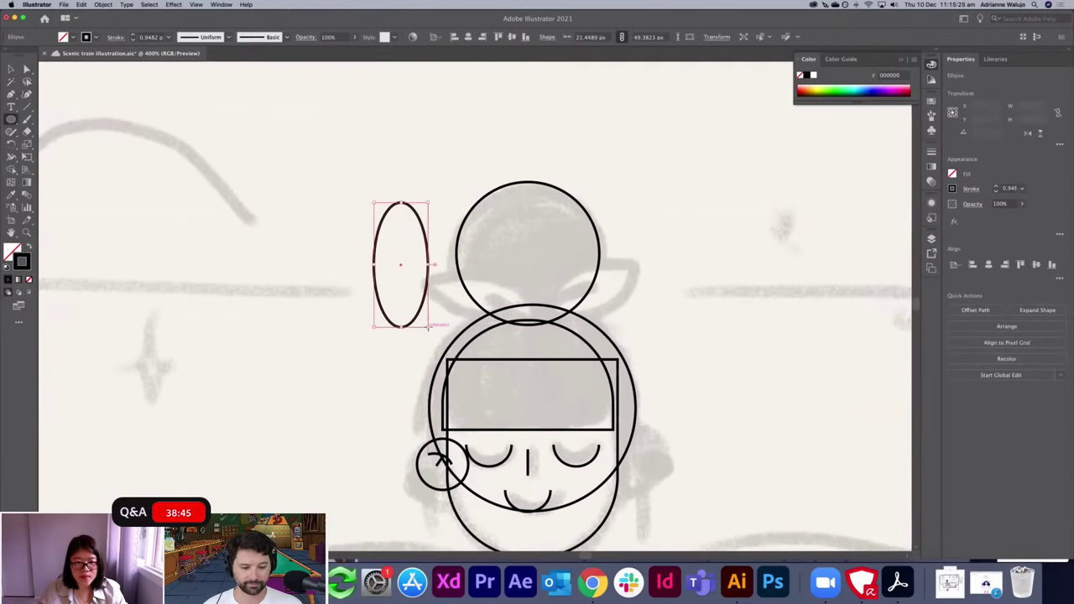
key("shift+c")
left_click(400, 326)
left_click(401, 203)
key("v")
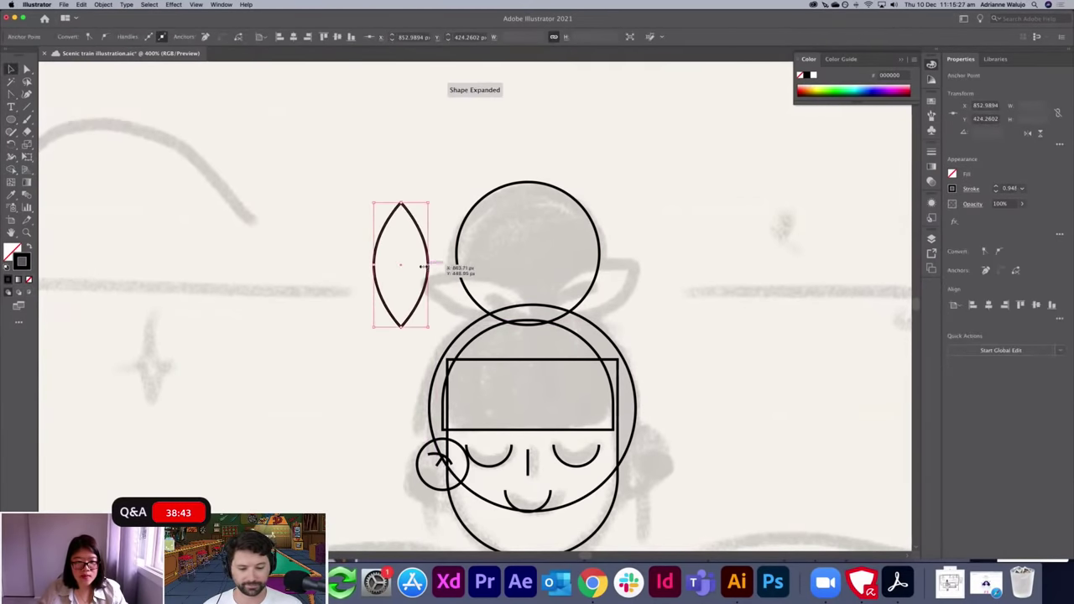
left_click_drag(428, 265, 414, 265)
left_click(436, 239)
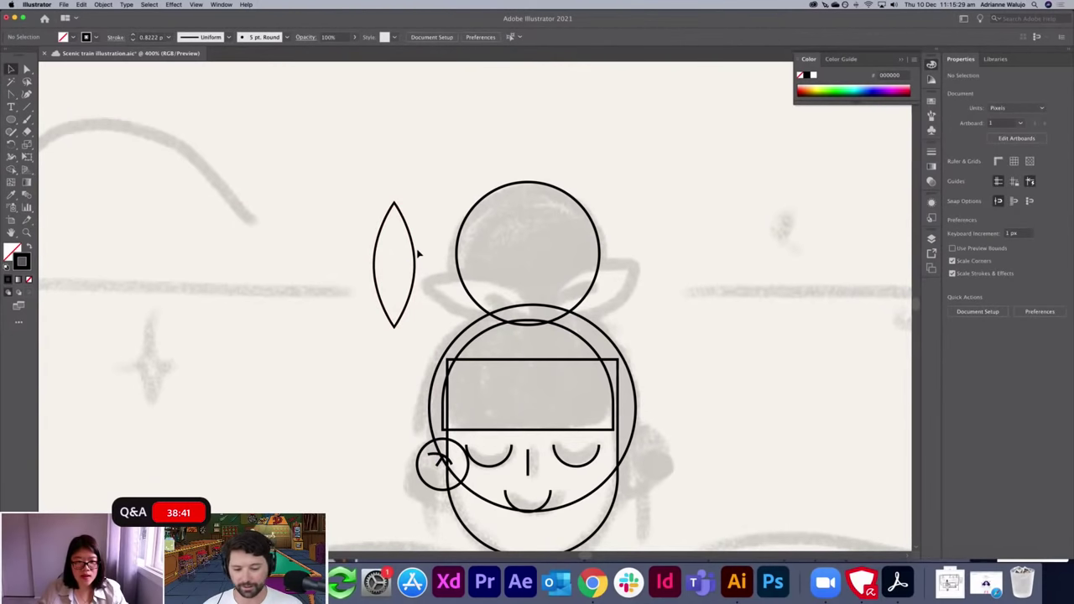
left_click(415, 252)
key("shift+c")
left_click_drag(399, 327, 399, 295)
key("super+z")
left_click(395, 328)
key("super+z")
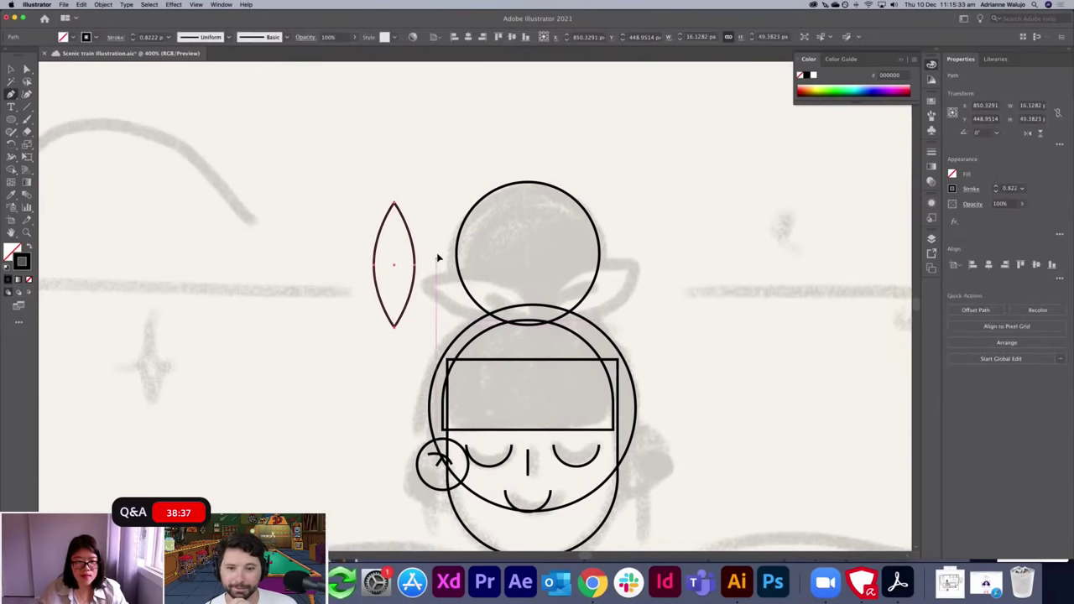
left_click(437, 258)
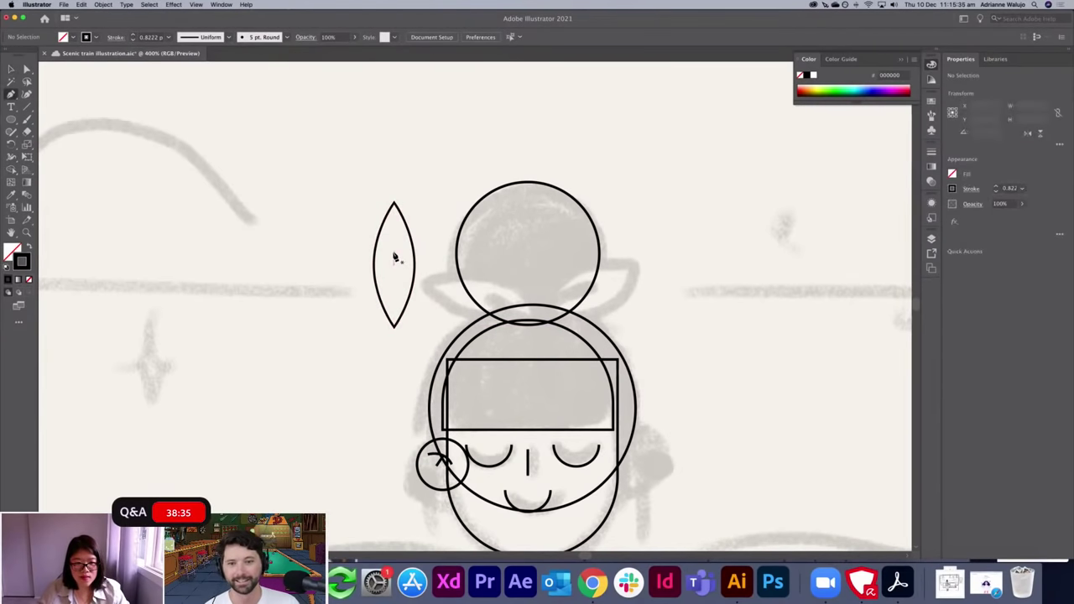
Draw a vertical line inside the leaf shape from its upper middle down to its lower tip.
left_click(394, 253)
left_click(395, 327)
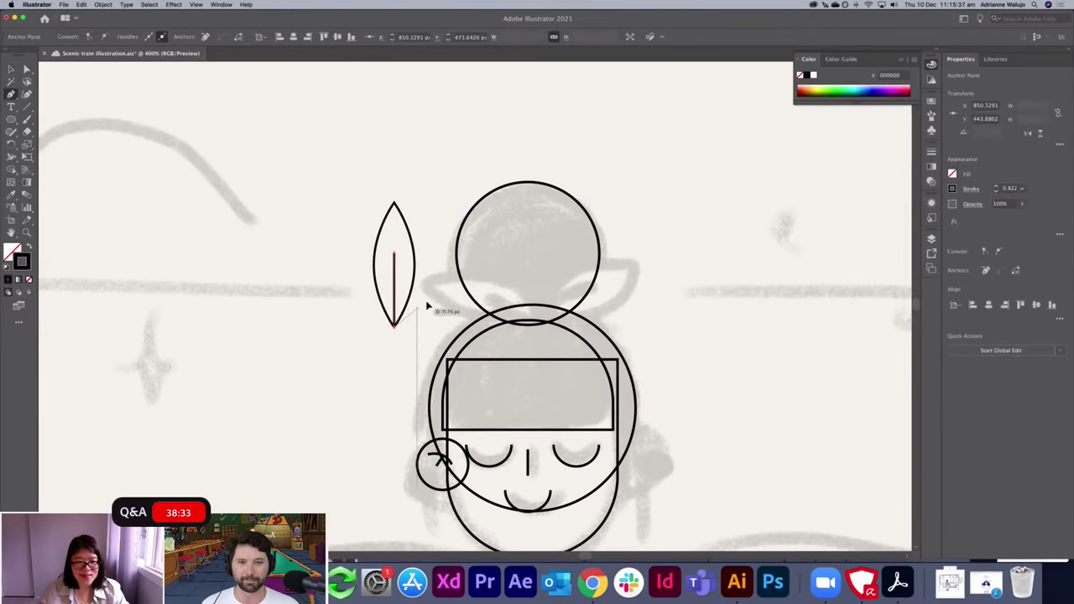
key("v")
left_click(358, 241)
Group the leaf with its centre line, scale it down, rotate it about 56°, and place it over the left bow loop.
left_click(414, 268)
left_click_drag(419, 200, 352, 213)
left_click_drag(433, 277, 417, 261)
key("super+z")
key("super+z")
key("e")
left_click_drag(393, 203, 394, 257)
key("v")
left_click_drag(396, 258, 466, 234)
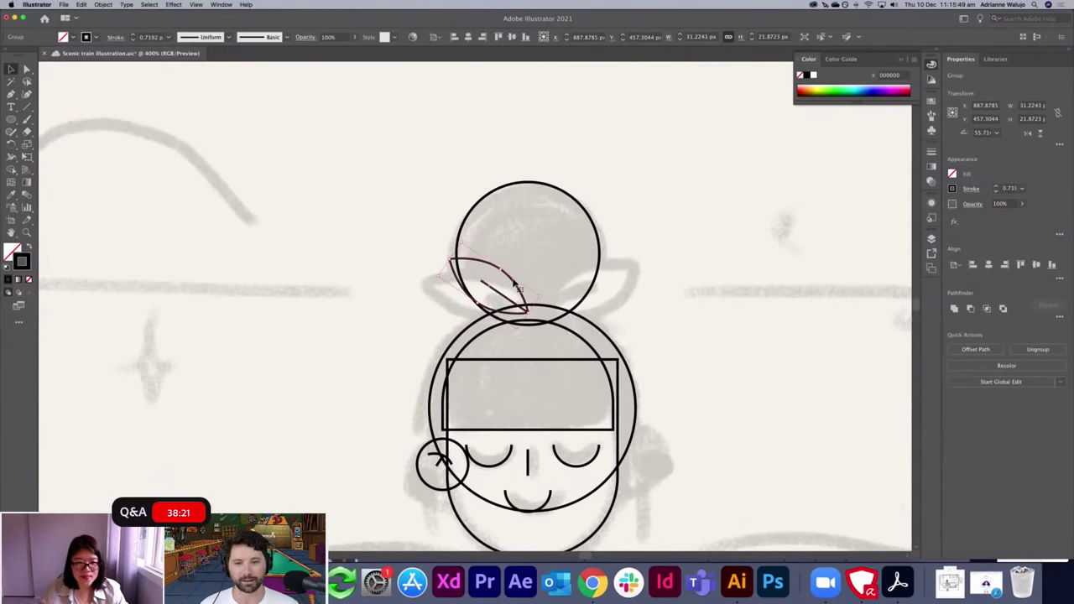
left_click_drag(514, 285, 520, 290)
Duplicate the bow loop in place, flip the copy horizontally, and move it to the right side of the bow.
key("super+f")
left_click(1027, 133)
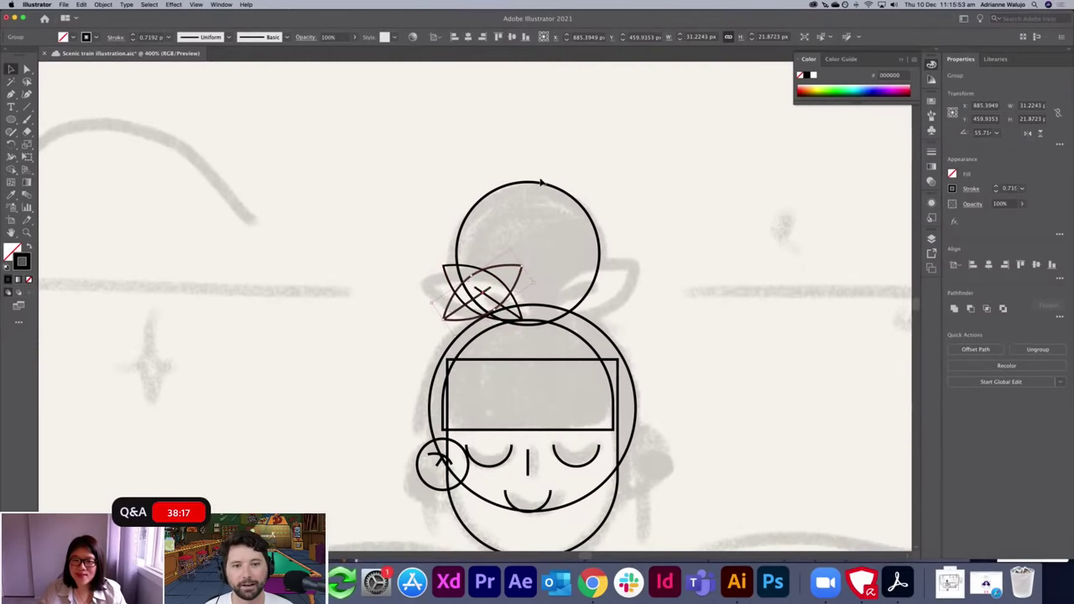
left_click_drag(518, 267, 621, 266)
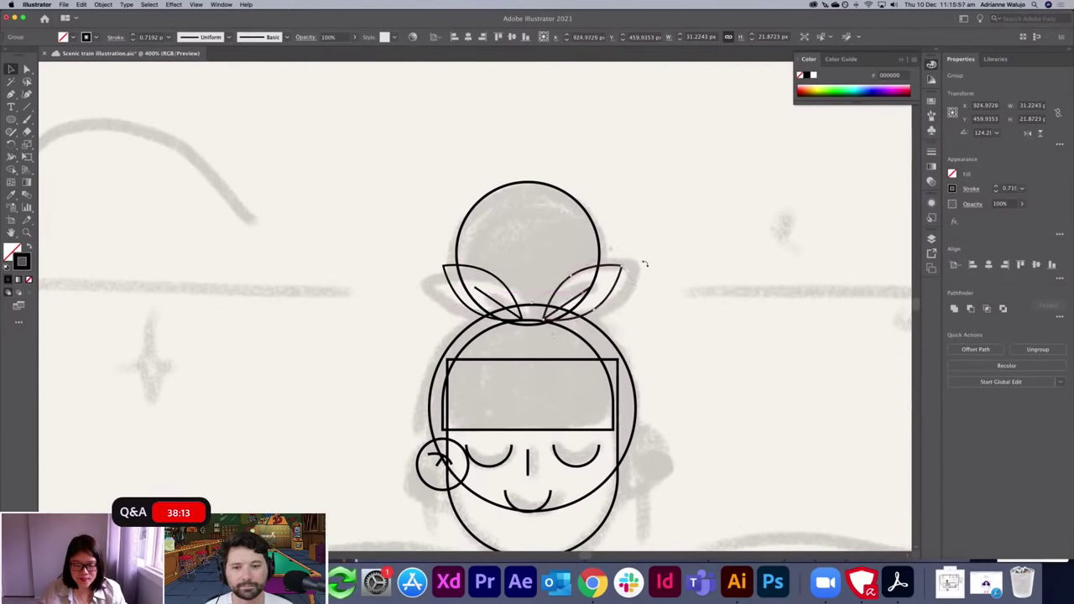
Move the bun circle down to centre it on the head and shift the right bow loop slightly inward.
mouse_move(568, 218)
left_mouse_down()
mouse_move(579, 201)
mouse_move(579, 231)
left_mouse_up()
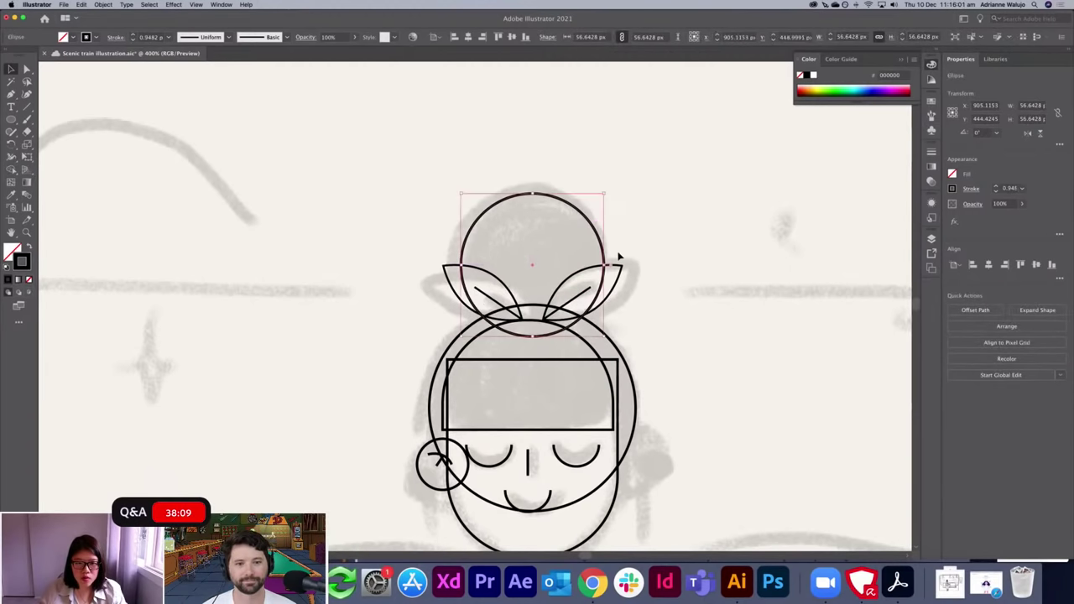
left_click(625, 281)
left_click(621, 283)
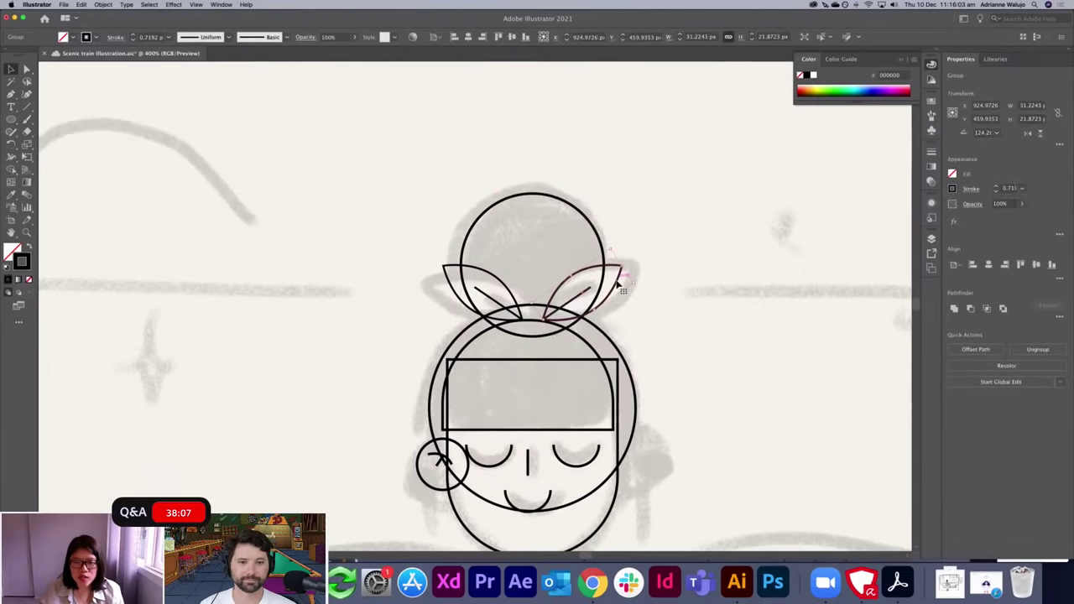
left_click_drag(616, 282, 610, 285)
left_click(652, 271)
Set the stroke weight of both bow loops to 1 pt.
left_click(468, 270)
left_click(615, 269, "shift")
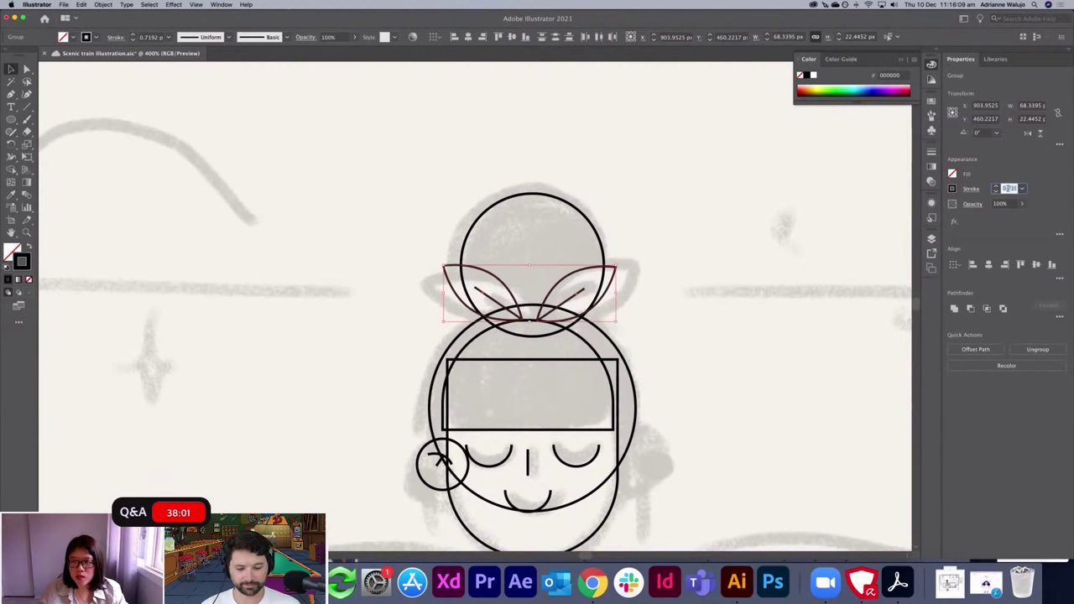
left_click(662, 351)
Draw a small rectangle between the two bow loops for the knot and round its upper corners.
key("super+equal")
key("super+equal")
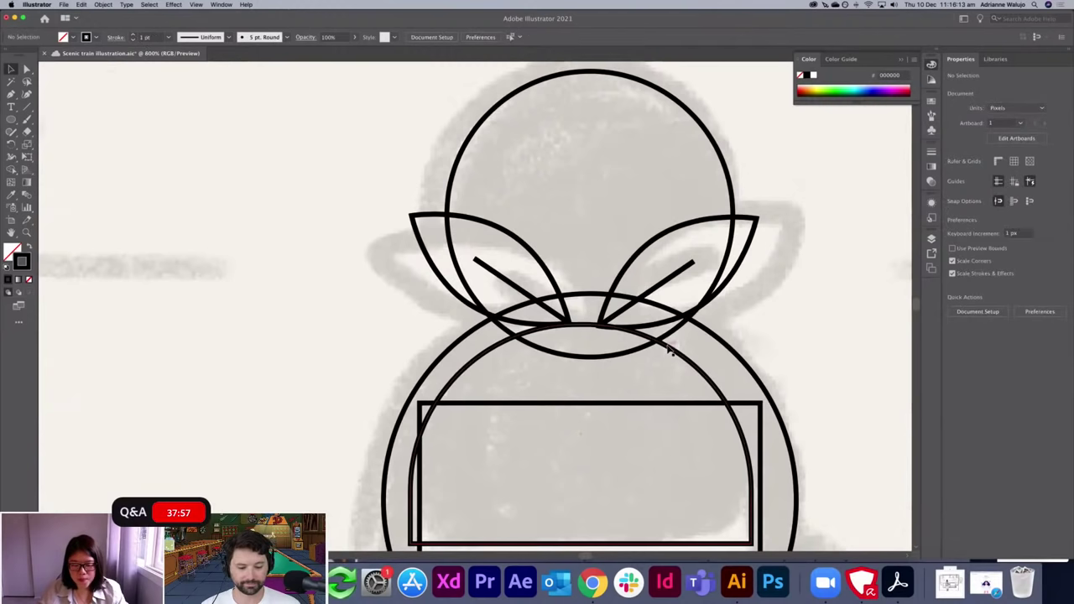
key("m")
mouse_move(575, 309)
left_mouse_down()
mouse_move(611, 290)
mouse_move(609, 333)
left_mouse_up()
key("v")
left_click(755, 295)
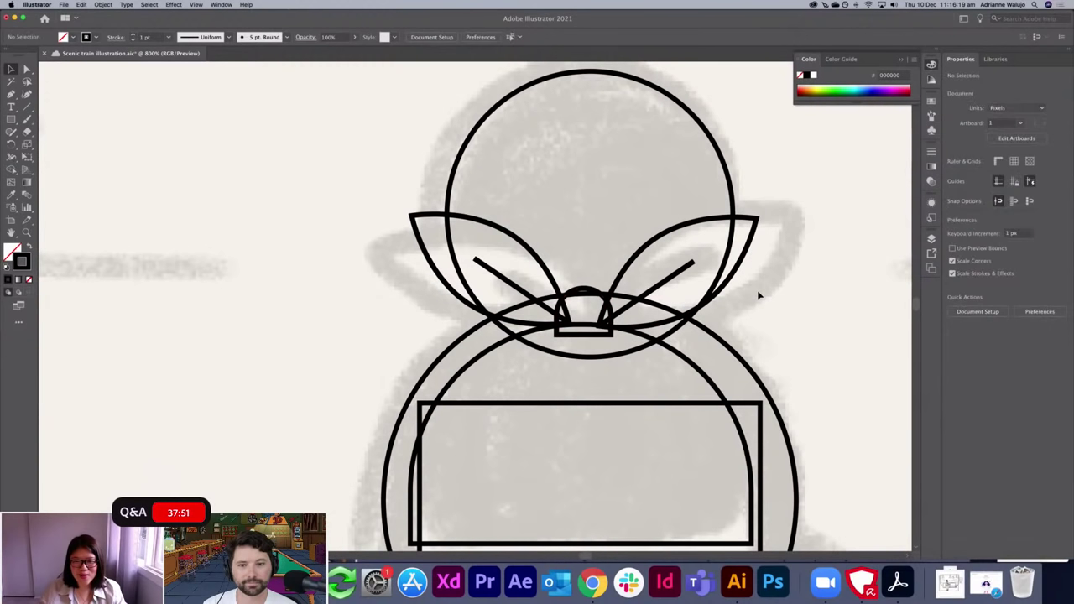
Nudge the mouth arc slightly so it lines up beneath the nose.
key("super+minus")
scroll(757, 291, "down", 3)
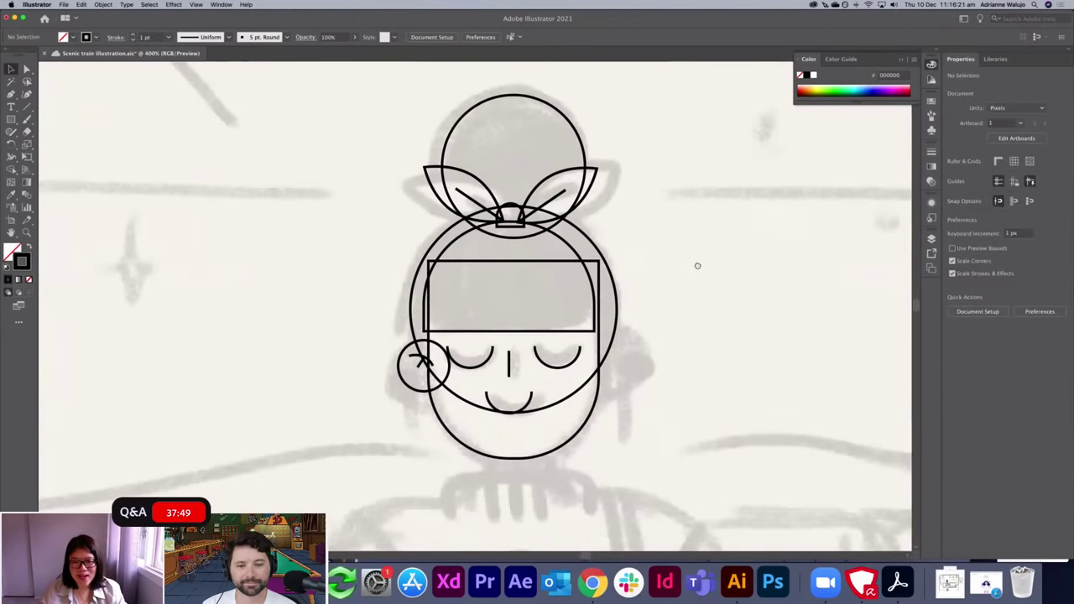
left_click_drag(637, 357, 575, 299)
key("super+minus")
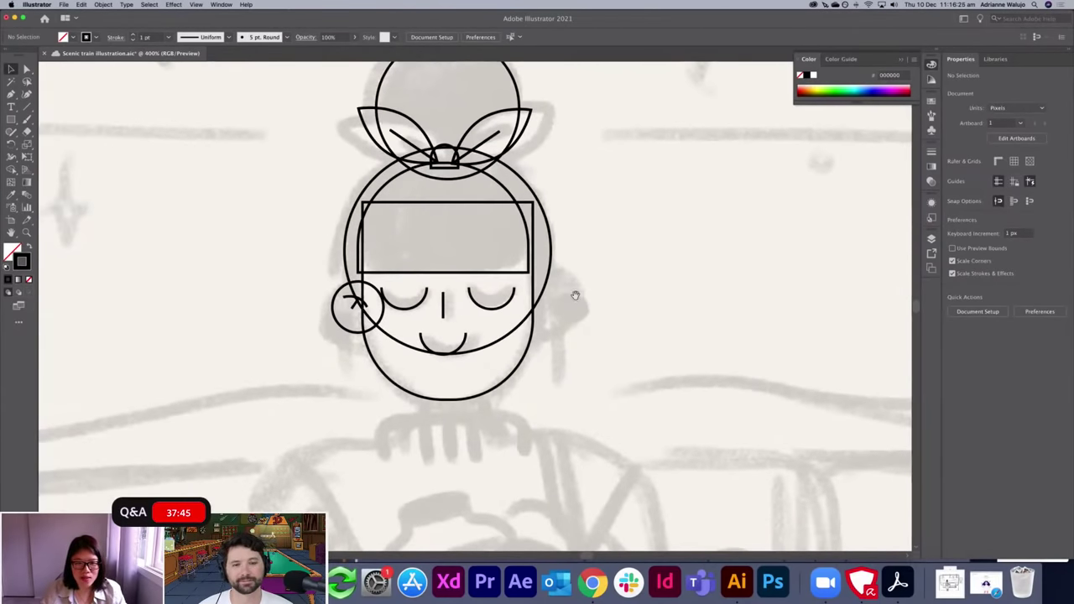
scroll(575, 295, "down", 4)
scroll(575, 295, "left", 3)
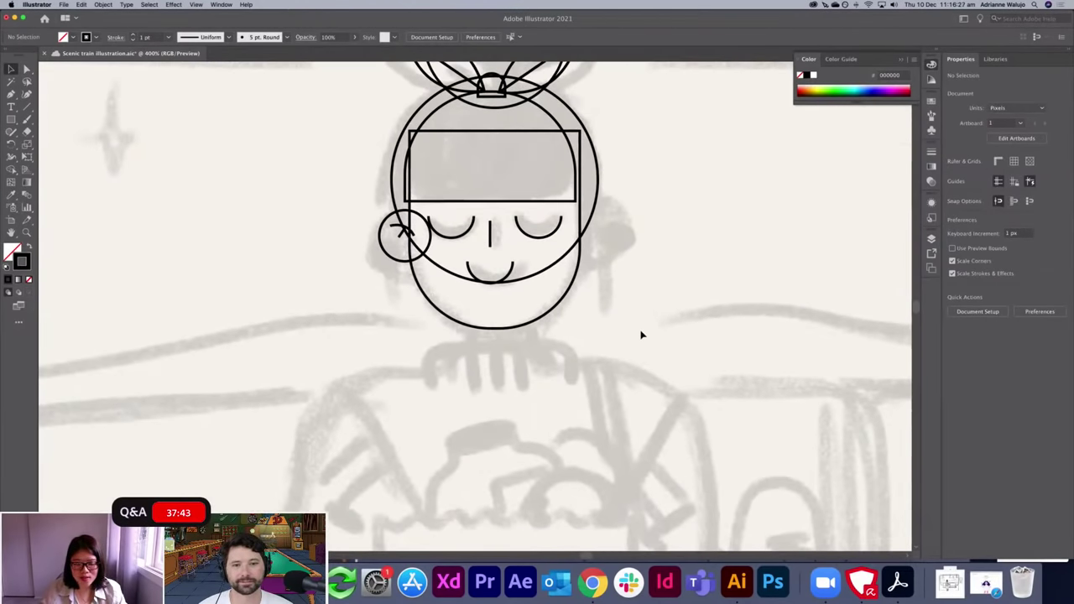
key("m")
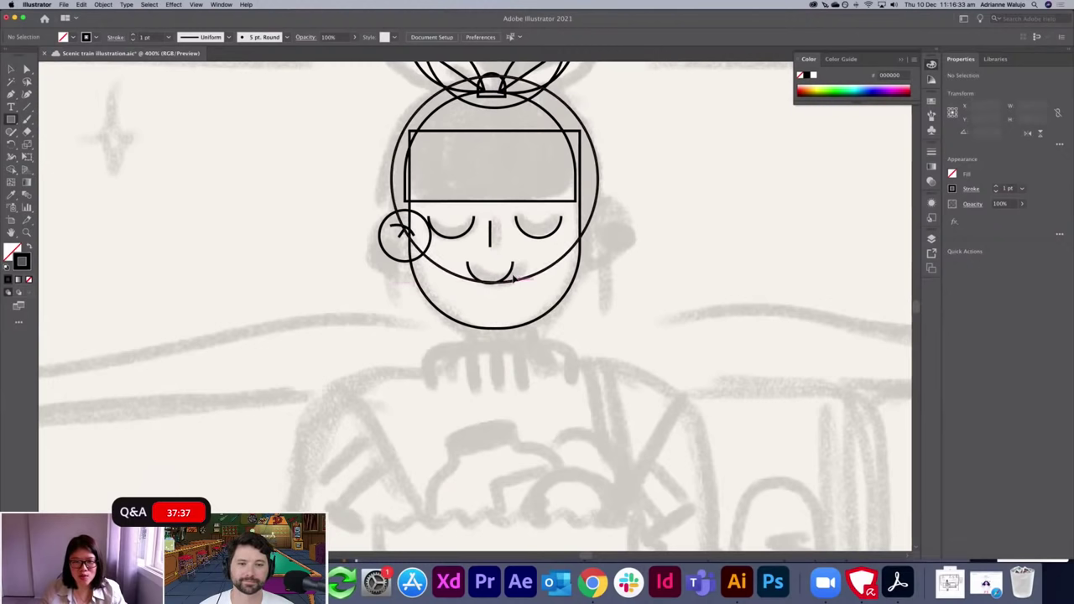
key("v")
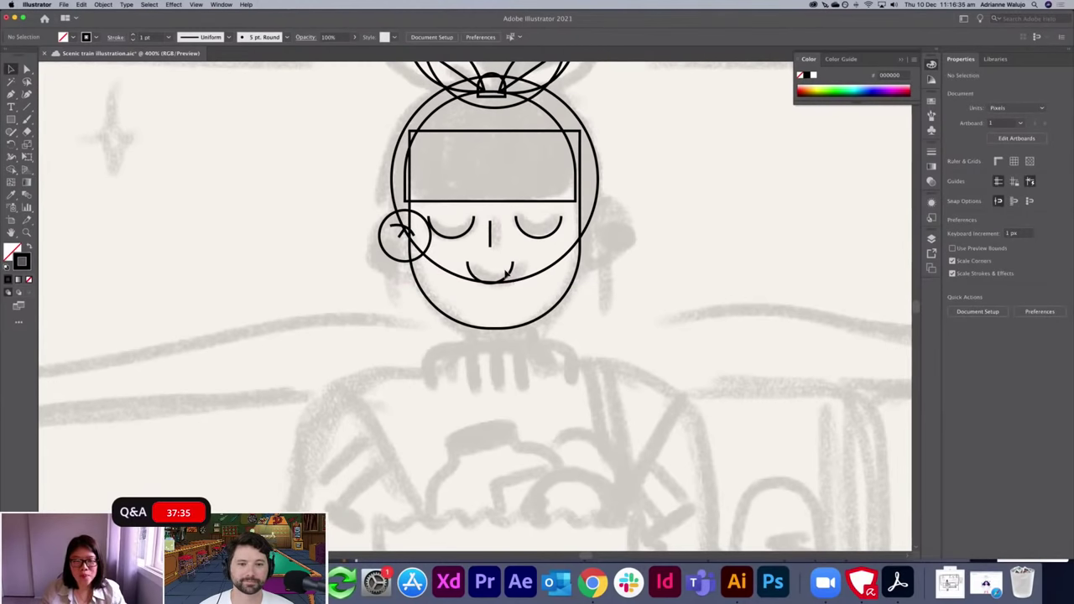
left_click_drag(509, 276, 506, 279)
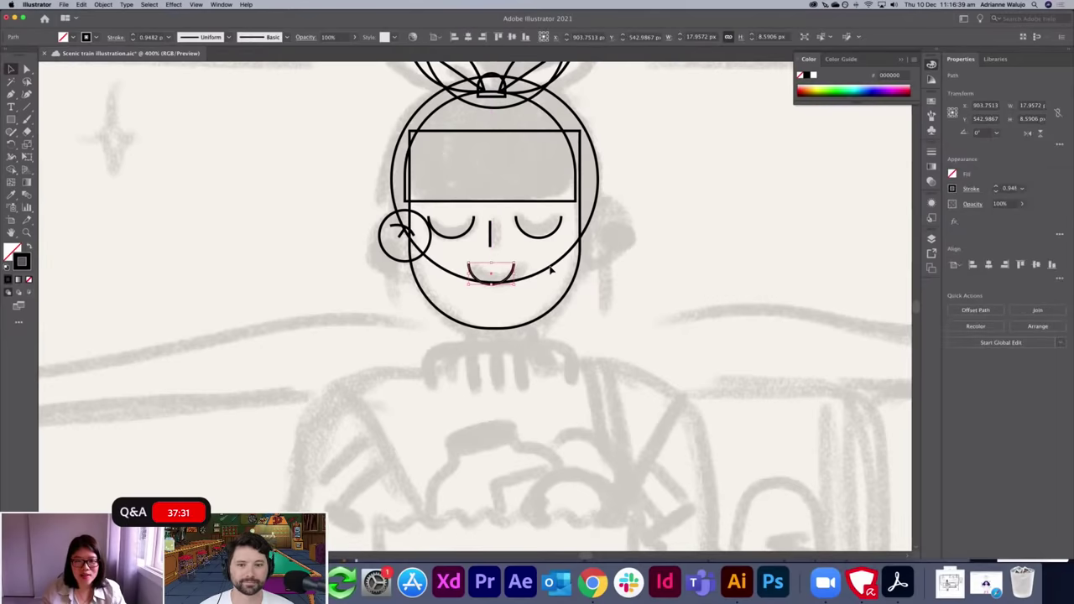
Draw a small rectangle overlapping the chin for the neck and nudge the nose line into alignment.
scroll(633, 314, "up", 5)
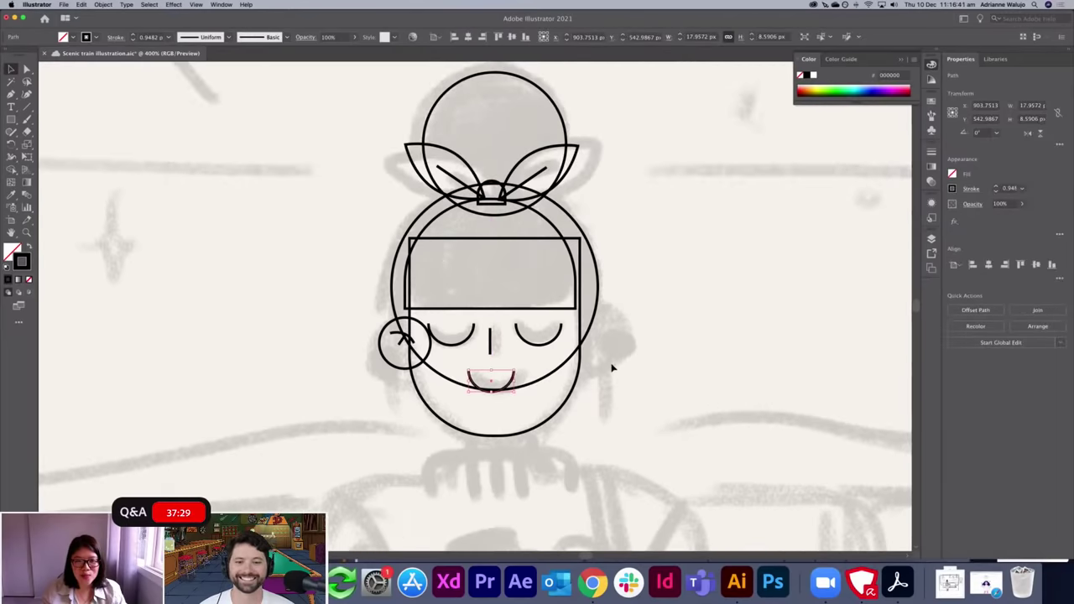
scroll(601, 378, "down", 5)
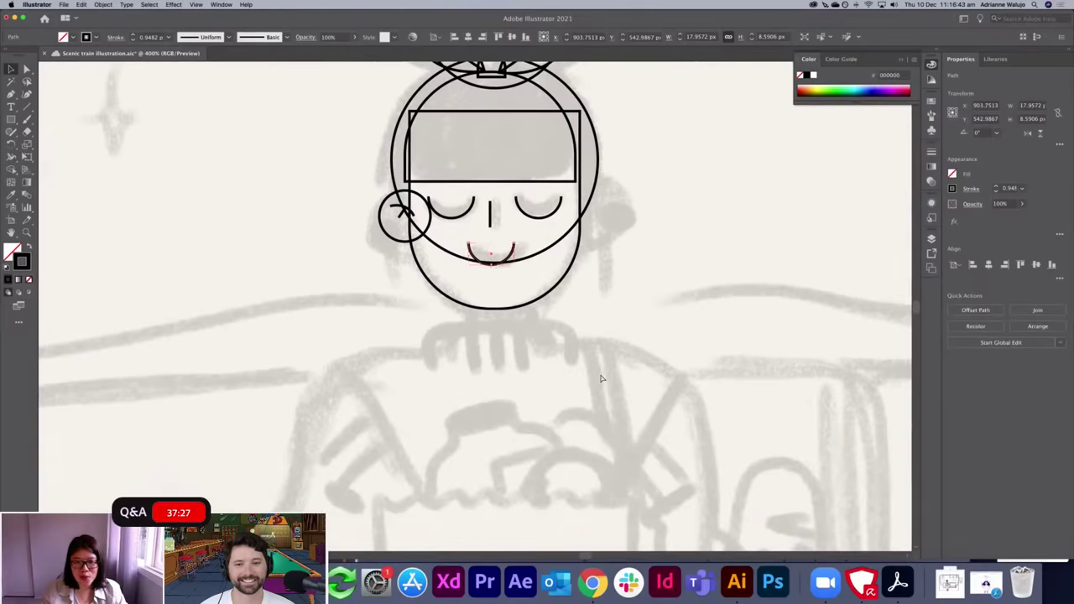
key("super+equal")
scroll(601, 377, "down", 3)
key("m")
mouse_move(440, 281)
left_mouse_down()
mouse_move(479, 331)
mouse_move(535, 342)
mouse_move(532, 360)
mouse_move(520, 353)
left_mouse_up()
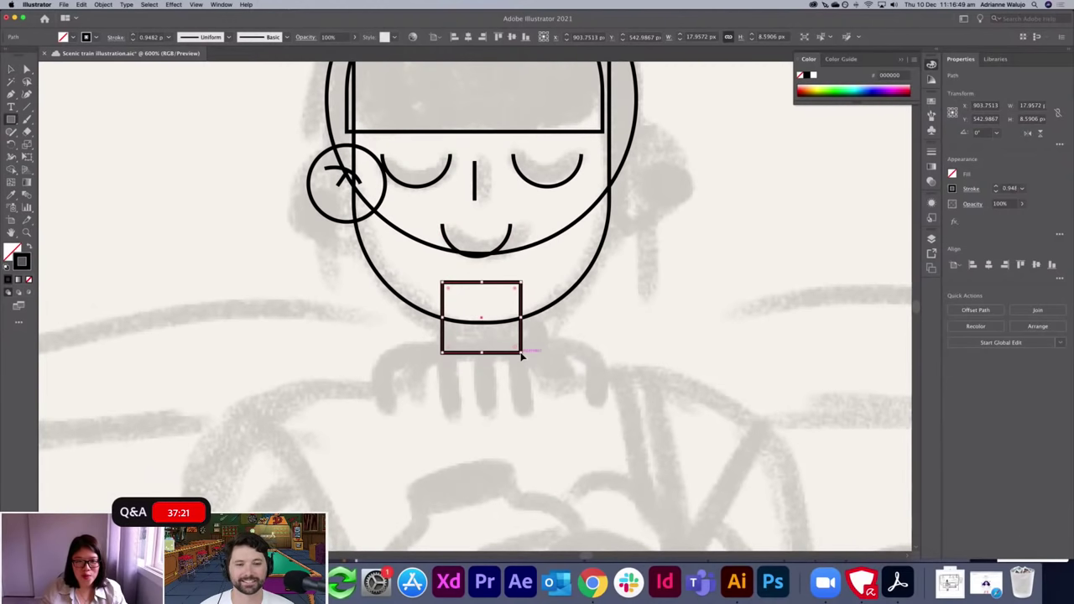
key("v")
left_click(607, 333)
left_click_drag(476, 181, 477, 183)
left_click(654, 311)
Draw a rectangle about 51 × 22 px over the sketched collar below the neck and round only its upper corners.
key("super+minus")
key("super+minus")
key("super+minus")
key("super+equal")
key("super+equal")
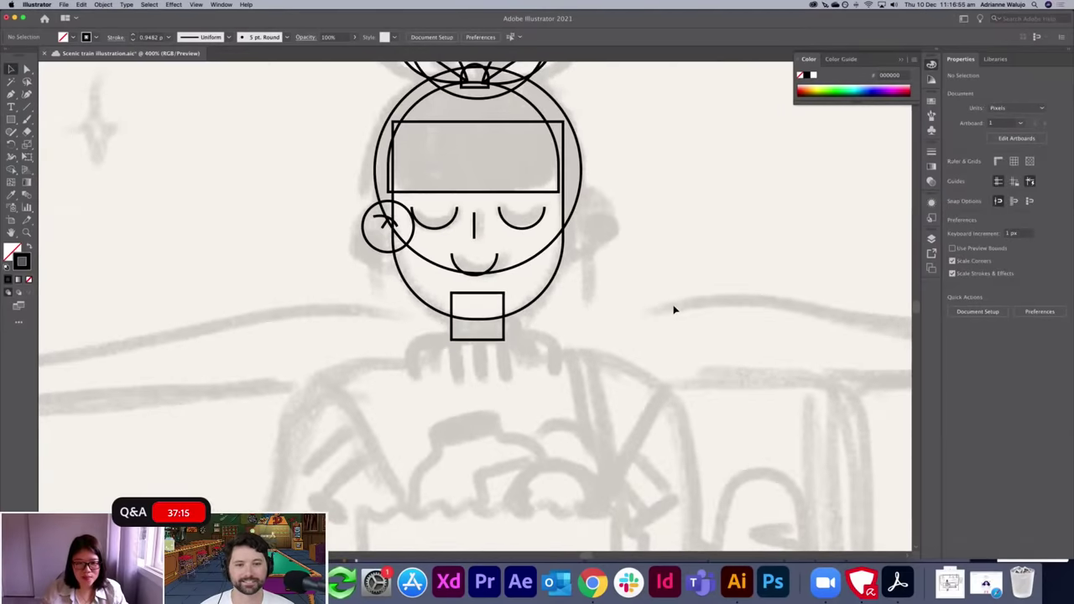
key("m")
mouse_move(411, 330)
left_mouse_down()
mouse_move(565, 398)
mouse_move(565, 377)
mouse_move(541, 388)
left_mouse_up()
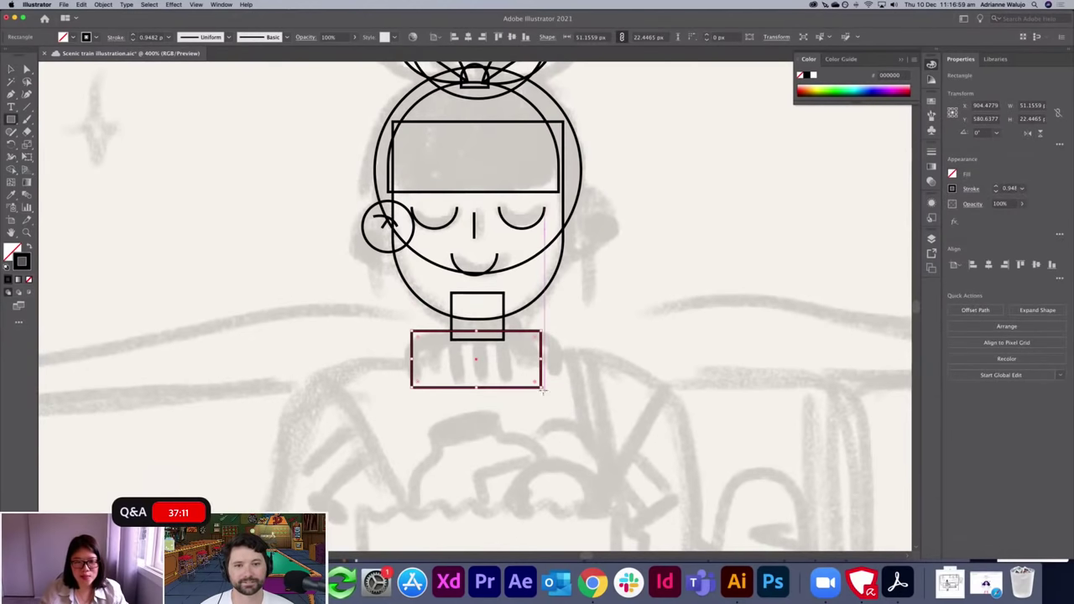
key("v")
left_click_drag(531, 347, 537, 338)
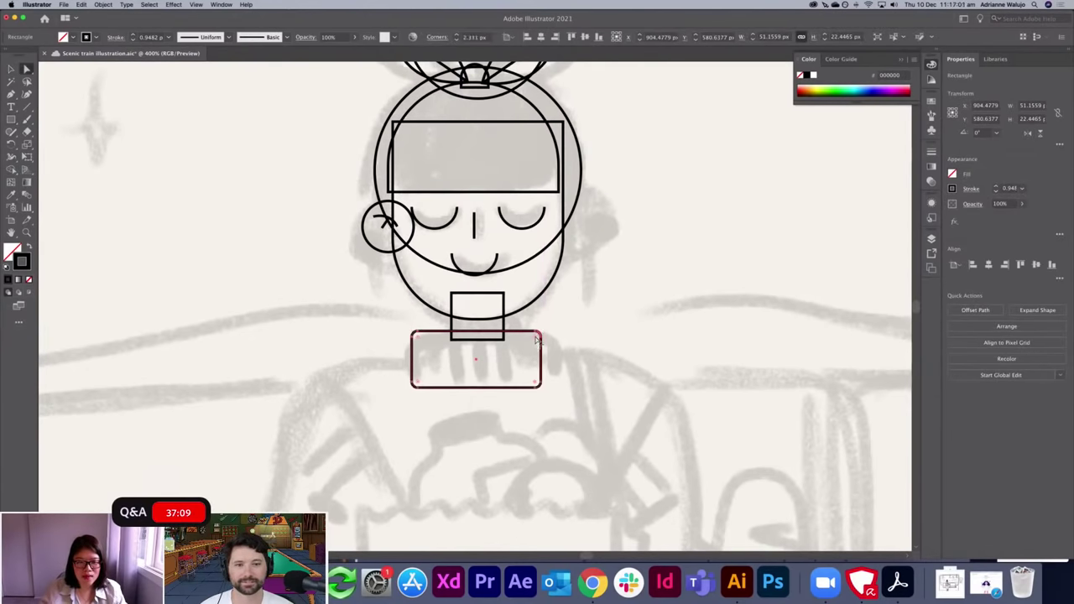
key("super+z")
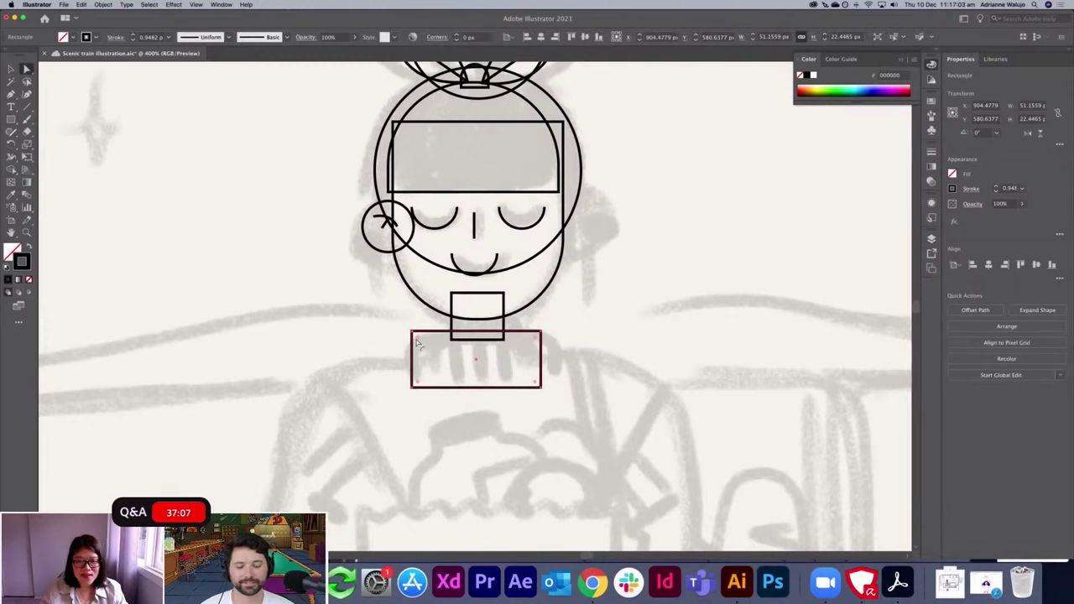
mouse_move(534, 339)
left_mouse_down()
mouse_move(517, 366)
mouse_move(524, 358)
left_mouse_up()
key("v")
Shorten the collar shape by raising its lower edge.
left_click(493, 399)
left_click(483, 388)
left_click_drag(476, 387, 477, 374)
left_click(605, 370)
key("super+minus")
key("super+minus")
key("super+equal")
key("super+equal")
left_click_drag(595, 366, 613, 438)
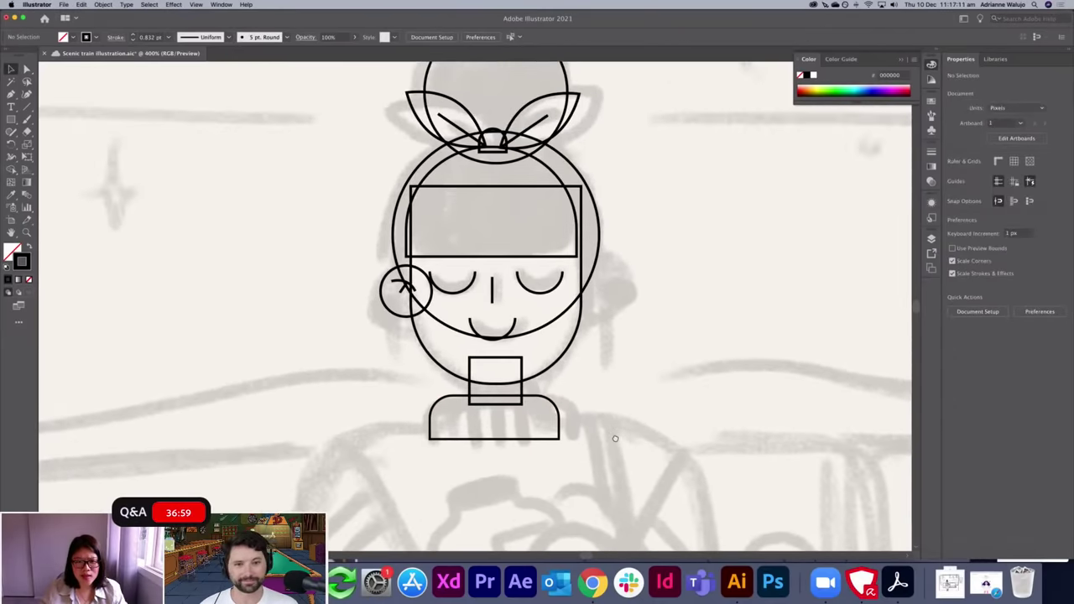
Adjust the small detail strokes inside the ear circle, shifting the short stroke slightly to meet the curved one.
key("super+equal")
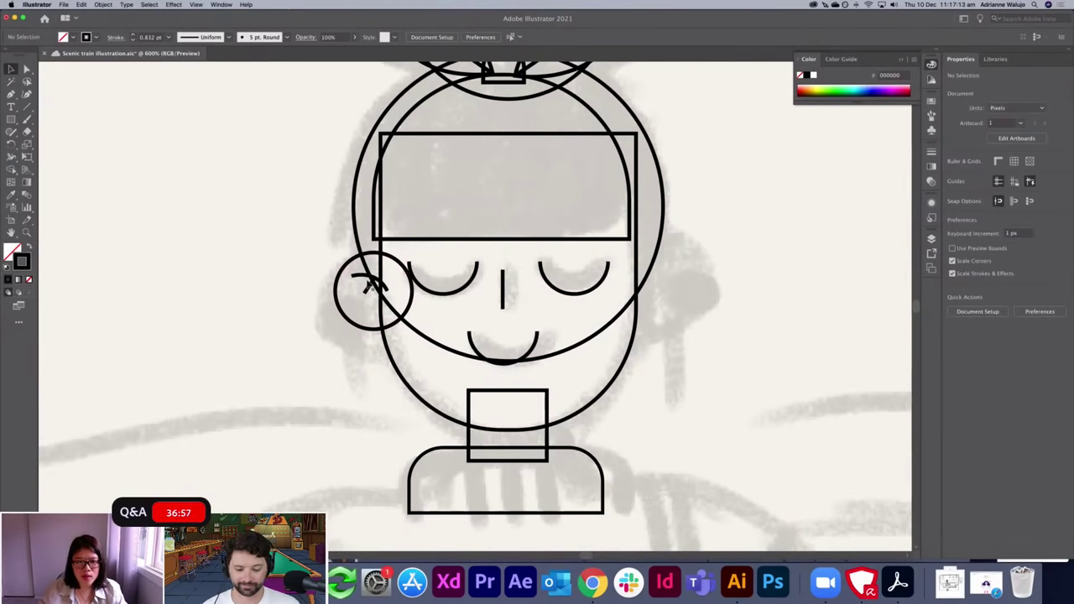
key("a")
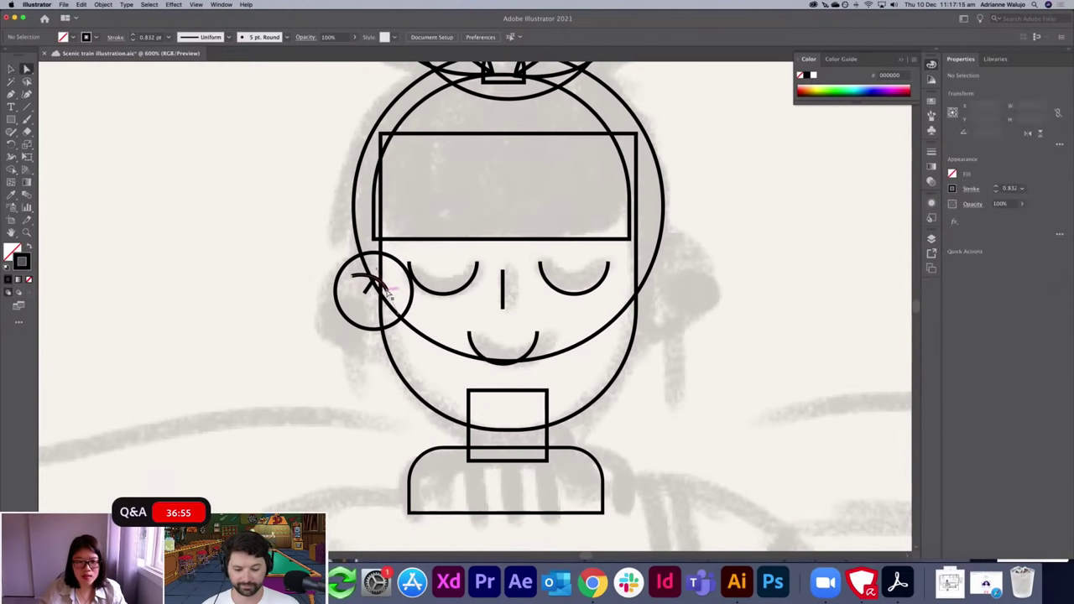
left_click(387, 289)
left_click_drag(389, 272, 361, 303)
key("v")
left_click(304, 276)
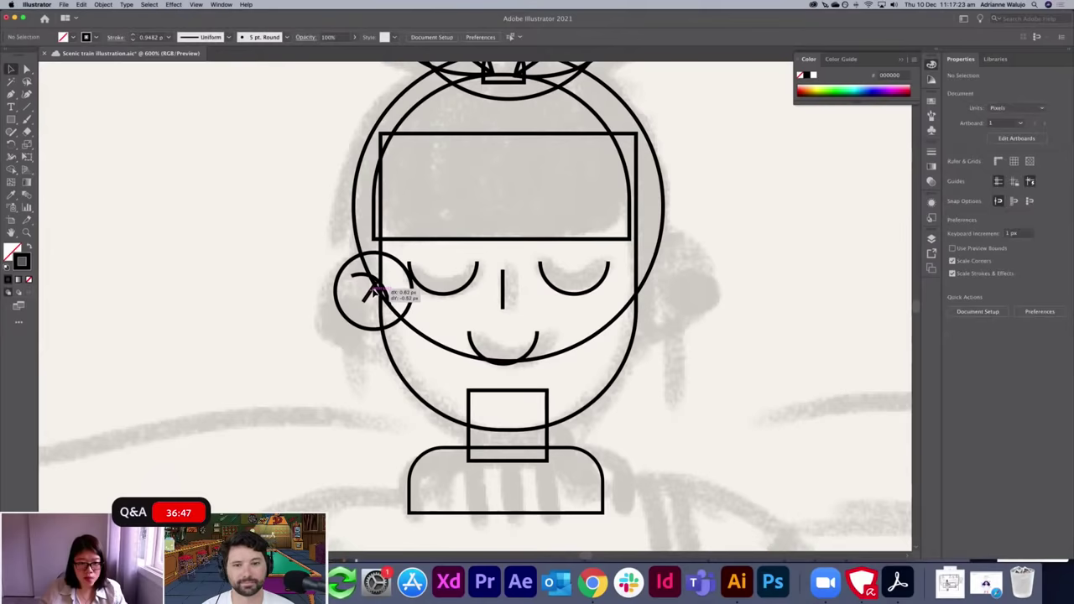
Draw a torso rectangle about 129 × 114 px beneath the collar, round only its upper corners and raise it slightly into the collar.
key("super+minus")
key("super+minus")
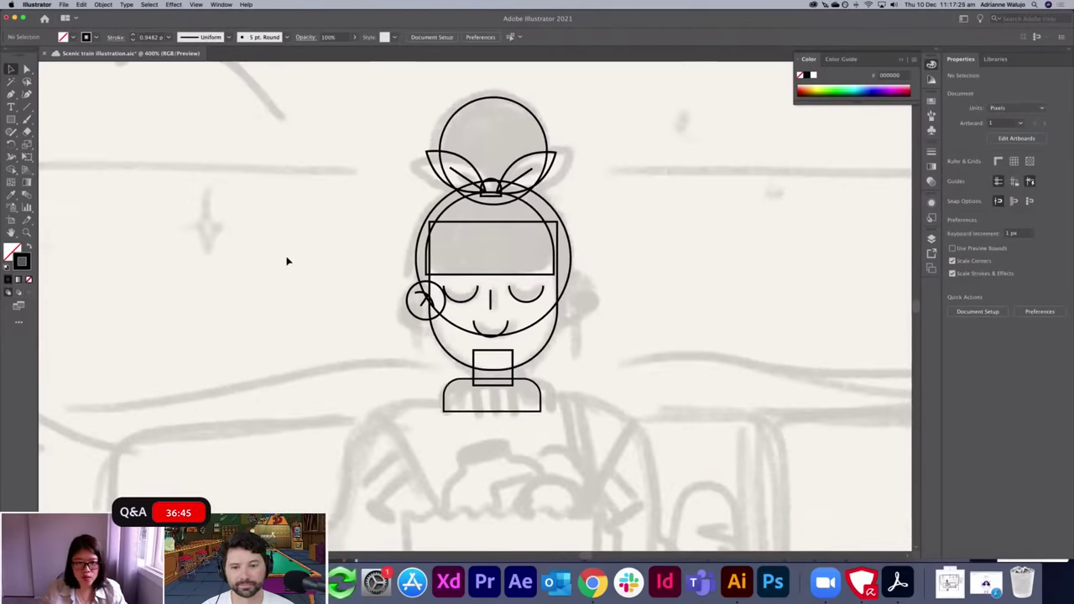
left_click_drag(516, 311, 507, 197)
scroll(506, 195, "down", 2)
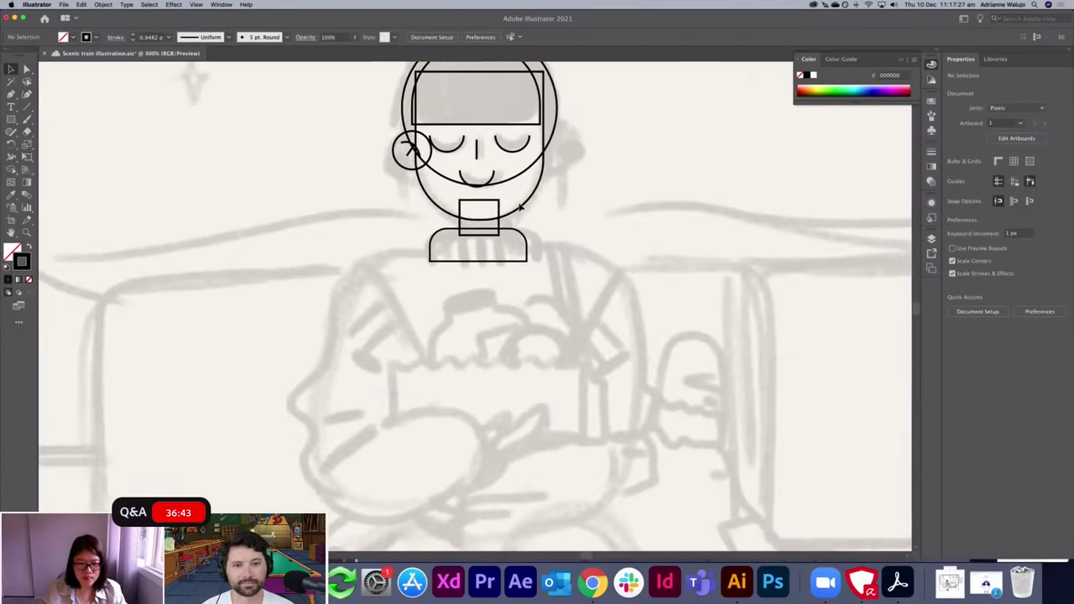
left_click_drag(560, 275, 588, 324)
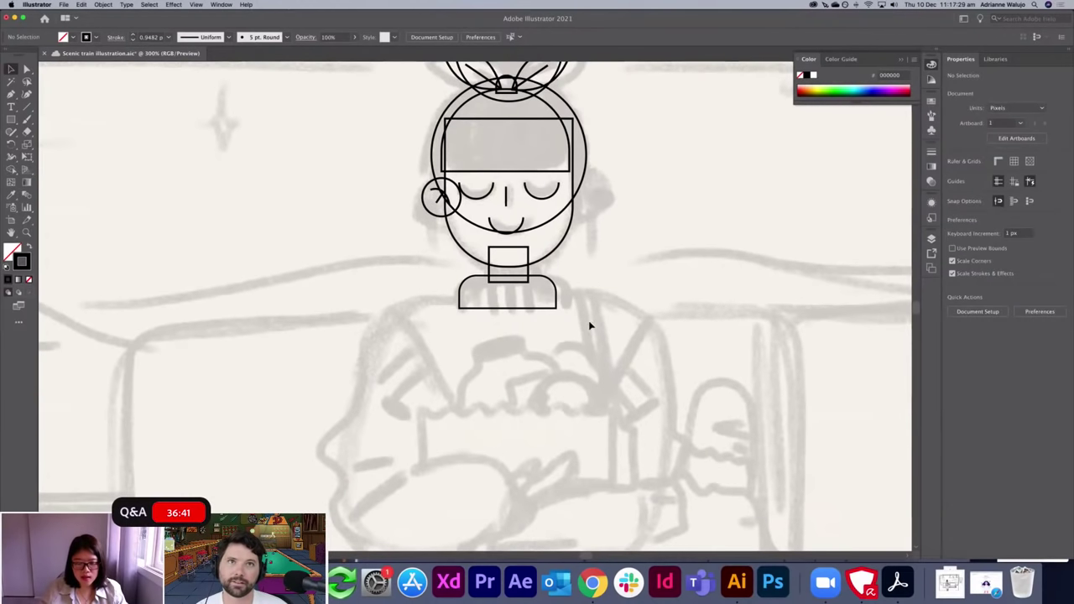
key("m")
left_click_drag(383, 302, 628, 518)
key("a")
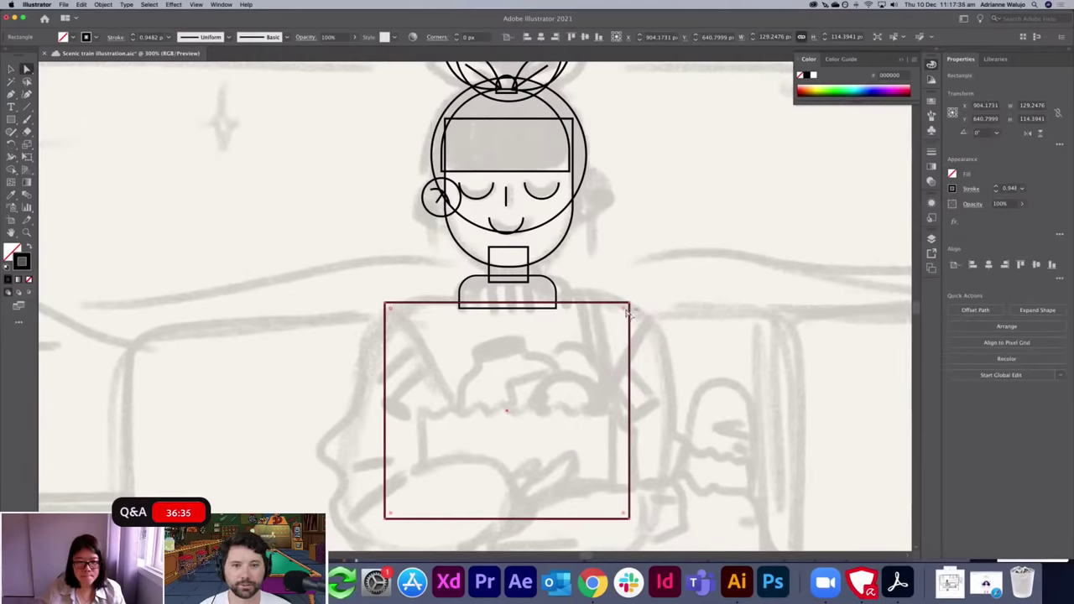
mouse_move(624, 312)
left_mouse_down()
mouse_move(618, 355)
mouse_move(578, 431)
mouse_move(627, 365)
mouse_move(617, 308)
left_mouse_up()
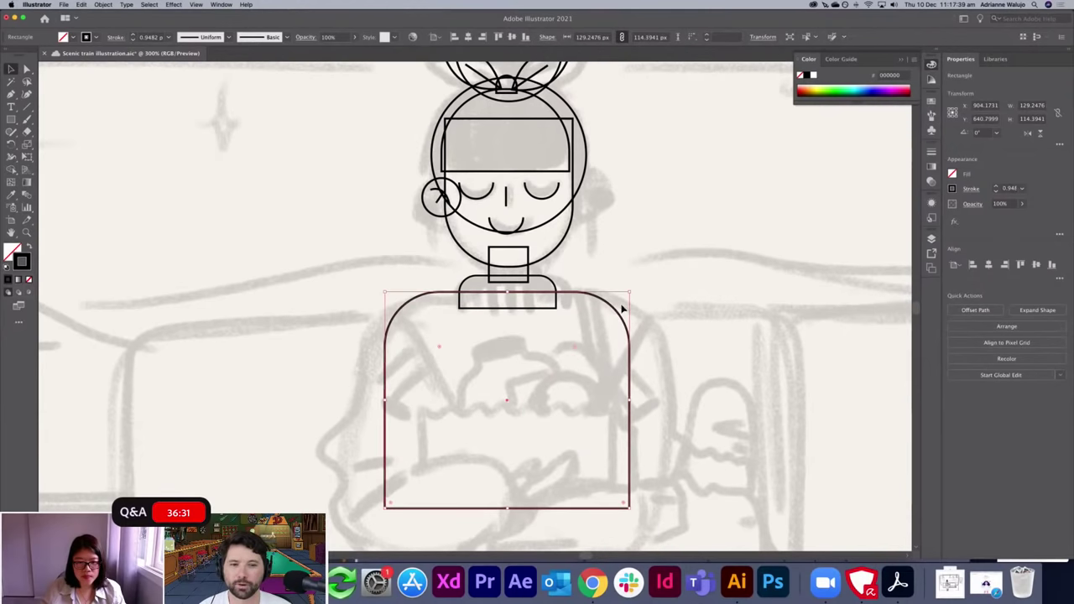
left_click(691, 312)
Trace the sketched arm on the viewer's left with the Pen tool, covering the straight inner sleeve edge and the curved outer edge past the elbow.
key("super+minus")
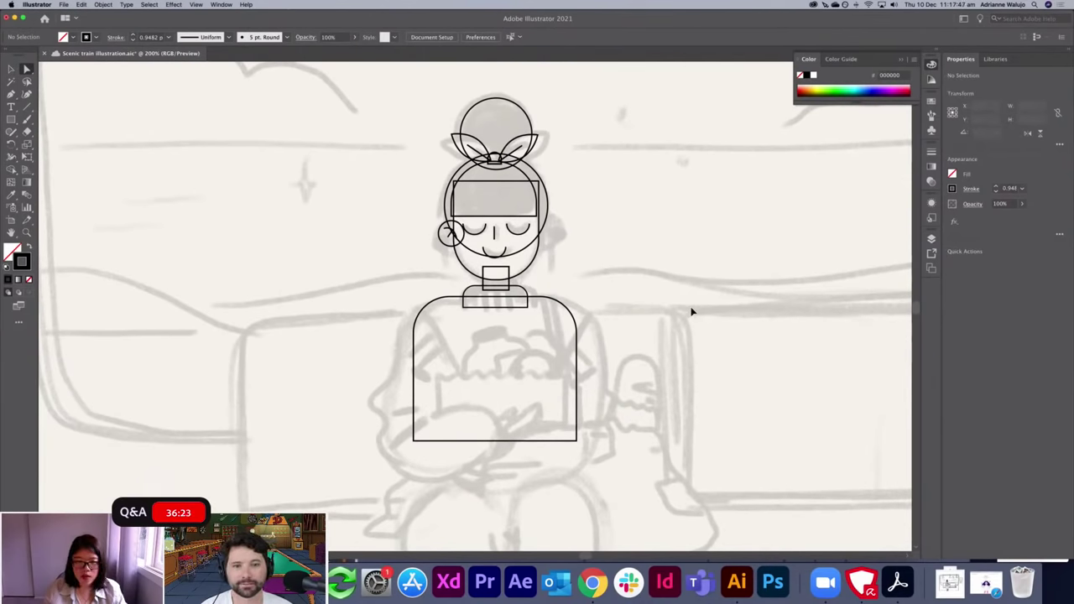
key("super+equal")
scroll(654, 298, "down", 2)
scroll(655, 298, "right", 3)
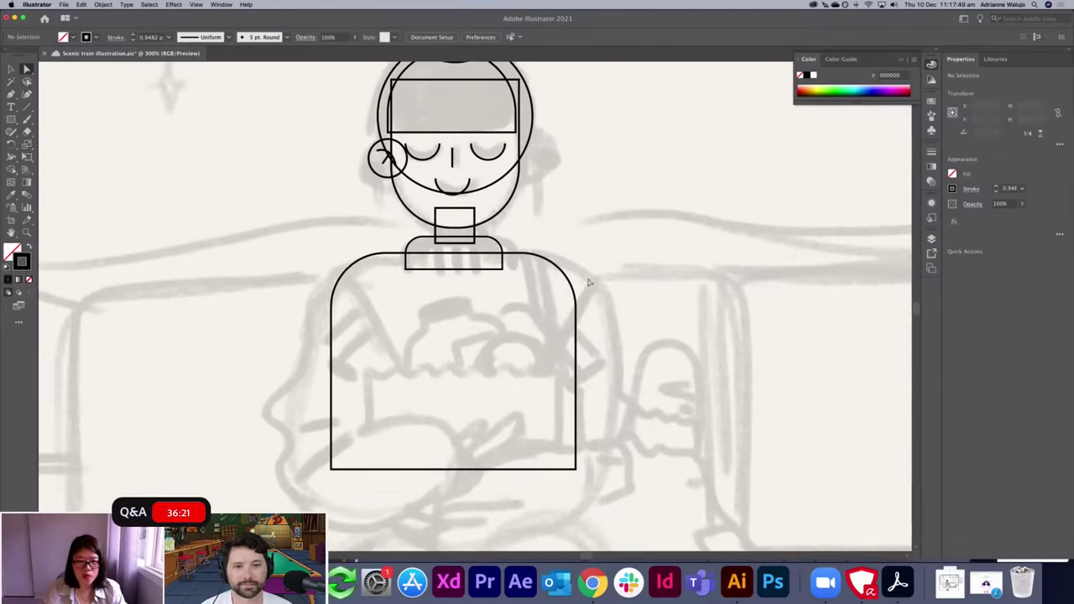
key("p")
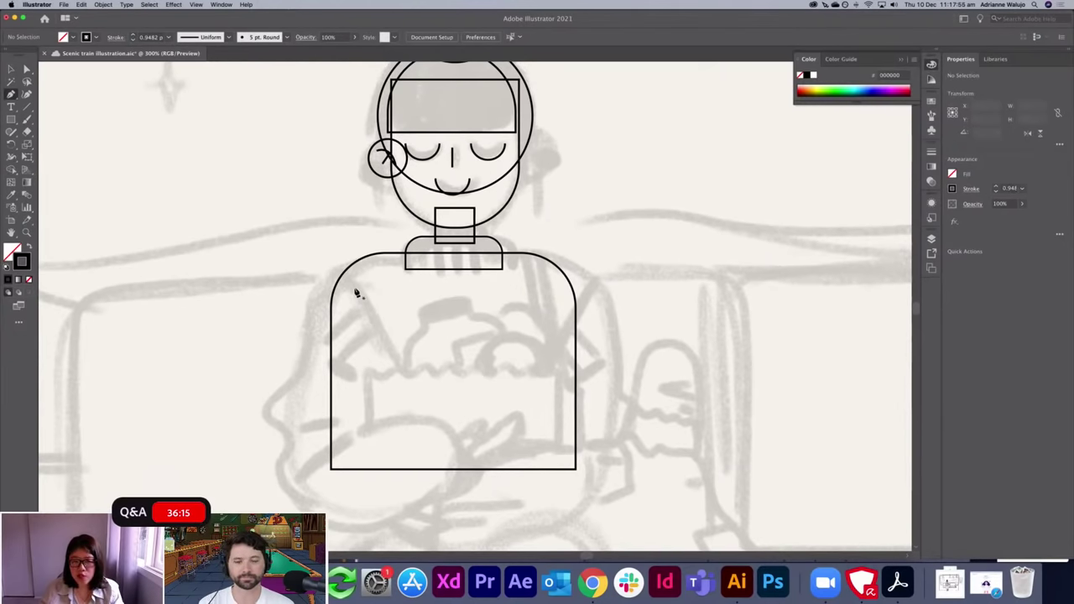
scroll(448, 336, "down", 5)
scroll(420, 330, "up", 4)
left_click(341, 245)
left_click(408, 346)
left_click_drag(310, 303, 283, 460)
key("super+z")
Continue the arm path around the rounded forearm and close it at the lower end of the inner sleeve edge.
left_click_drag(373, 500, 446, 479)
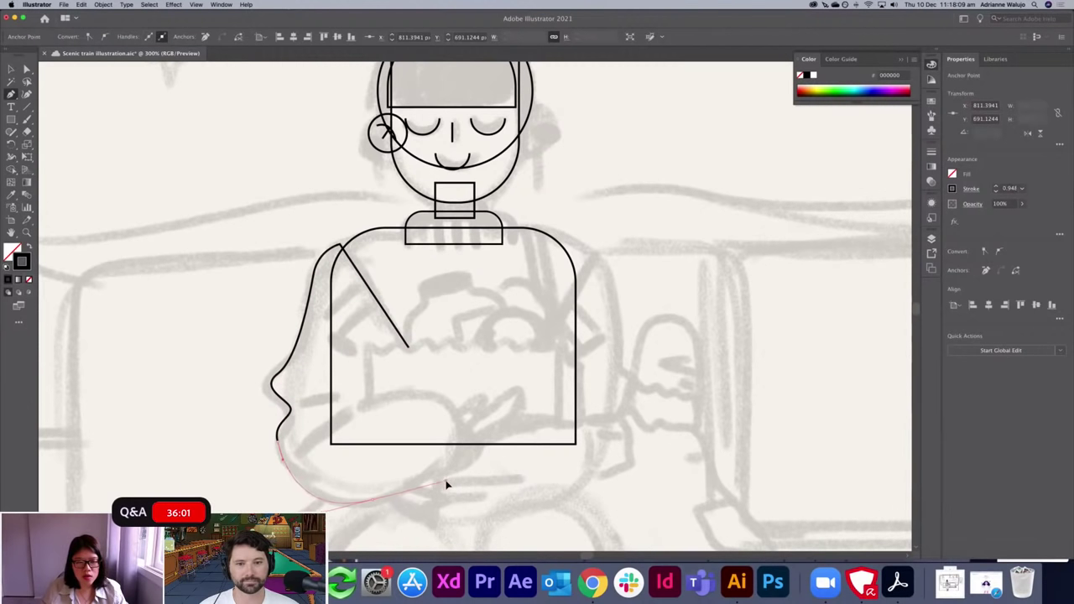
left_click_drag(462, 437, 459, 409)
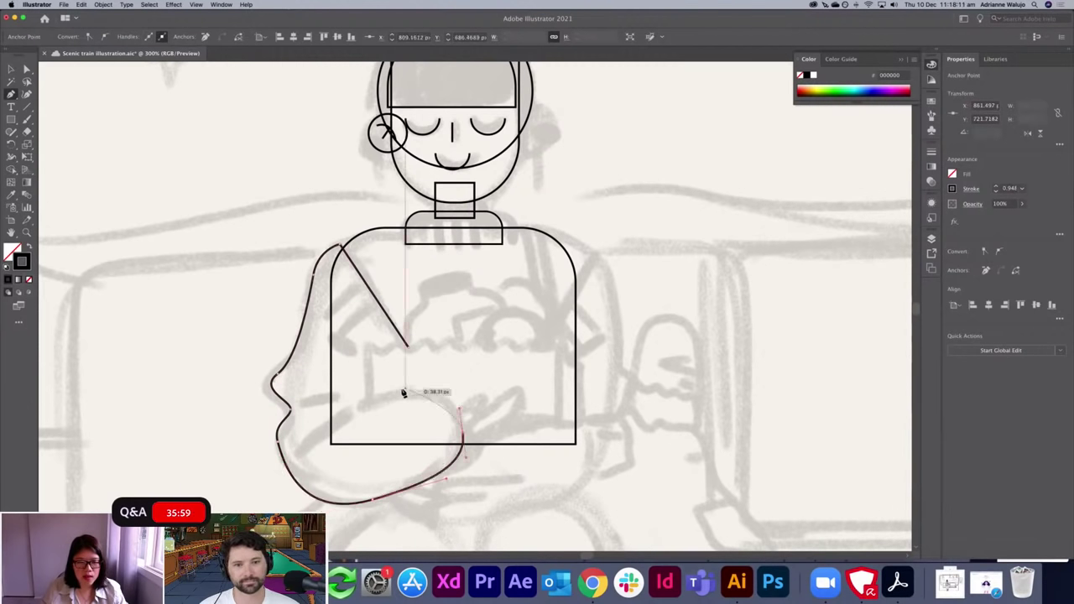
left_click_drag(361, 406, 319, 433)
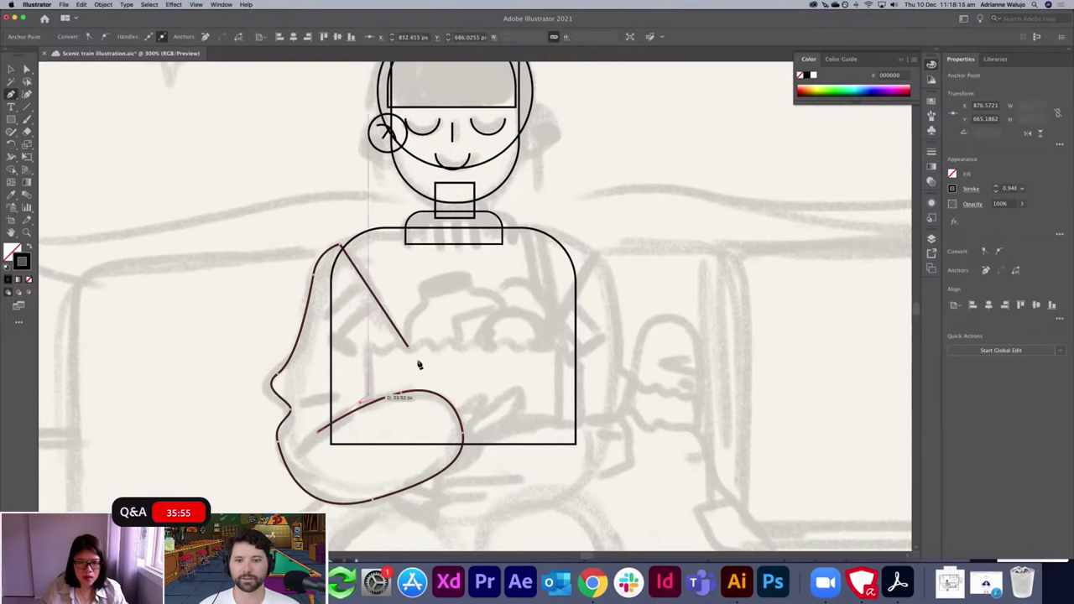
key("super+z")
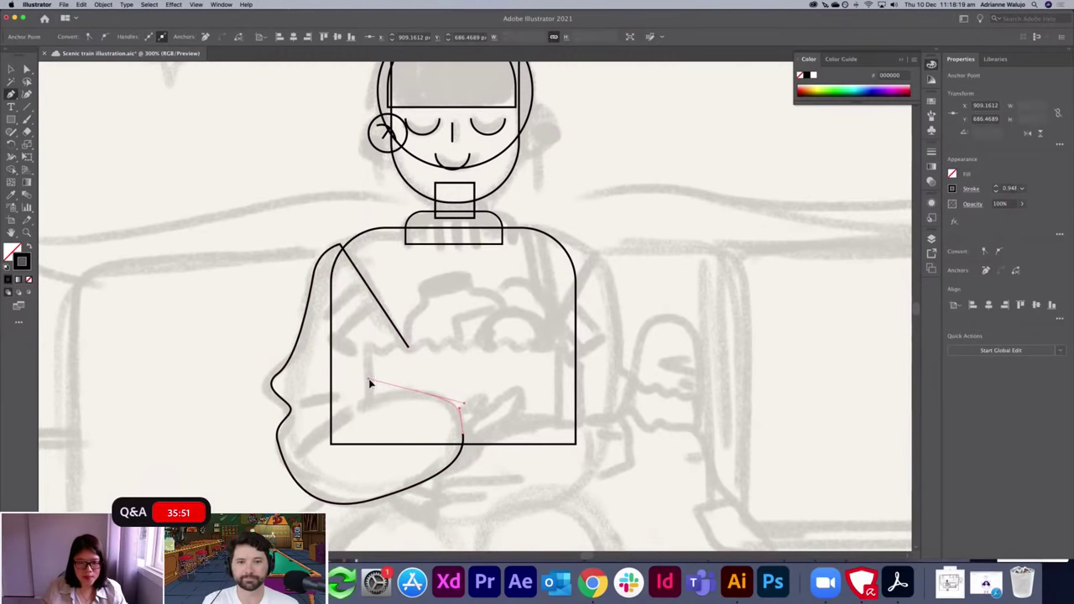
left_click_drag(418, 395, 411, 352)
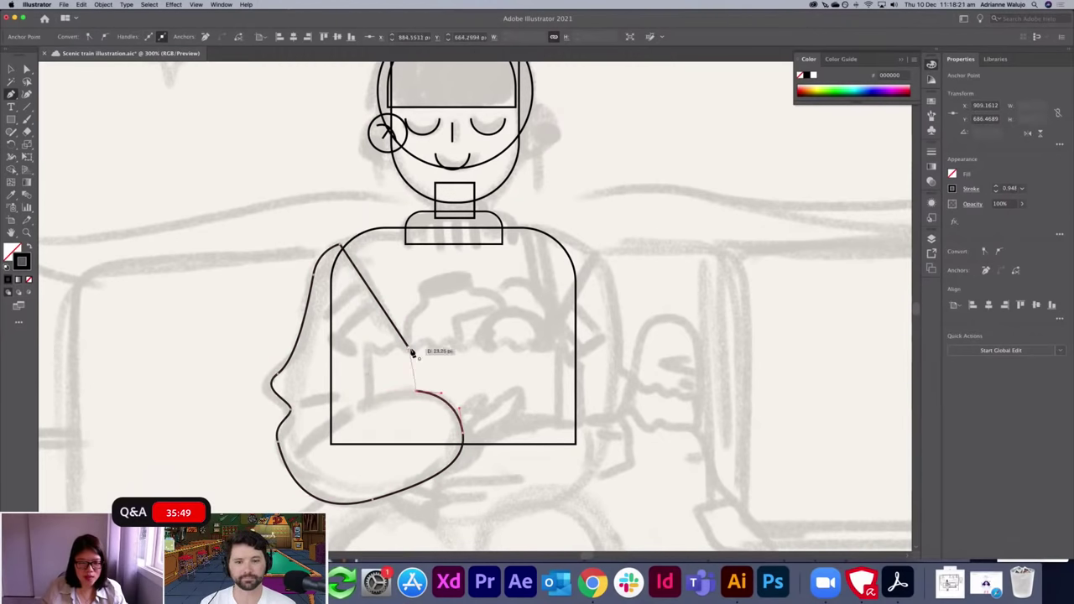
left_click(410, 348)
key("v")
left_click(450, 377)
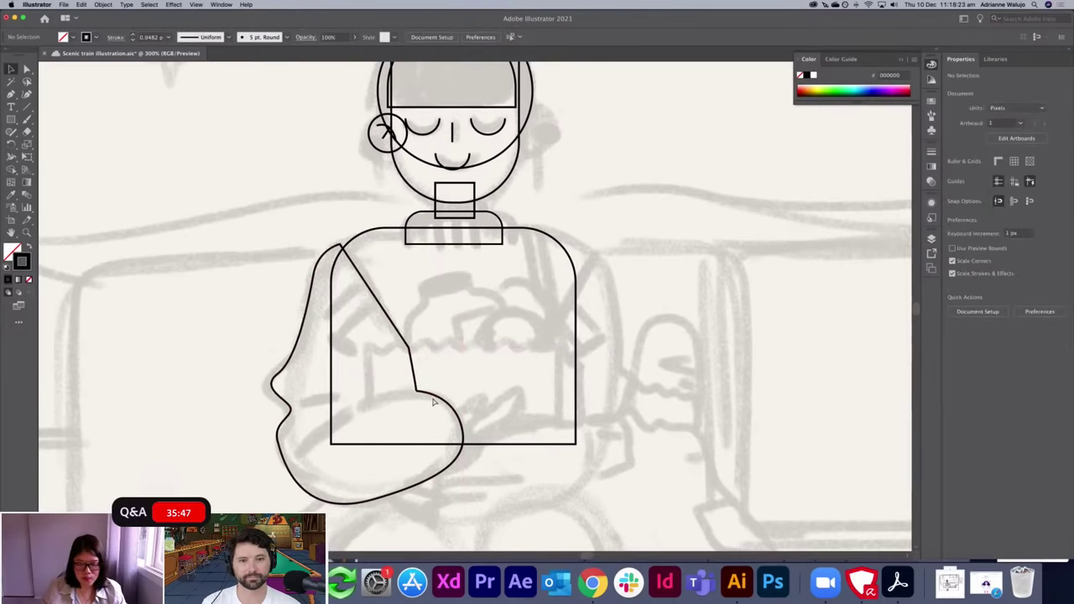
Lower the corner anchor slightly where the inner sleeve edge meets the top of the forearm.
key("super+=")
key("super+=")
key("super+=")
left_click_drag(400, 424, 517, 220)
key("a")
left_click(434, 323)
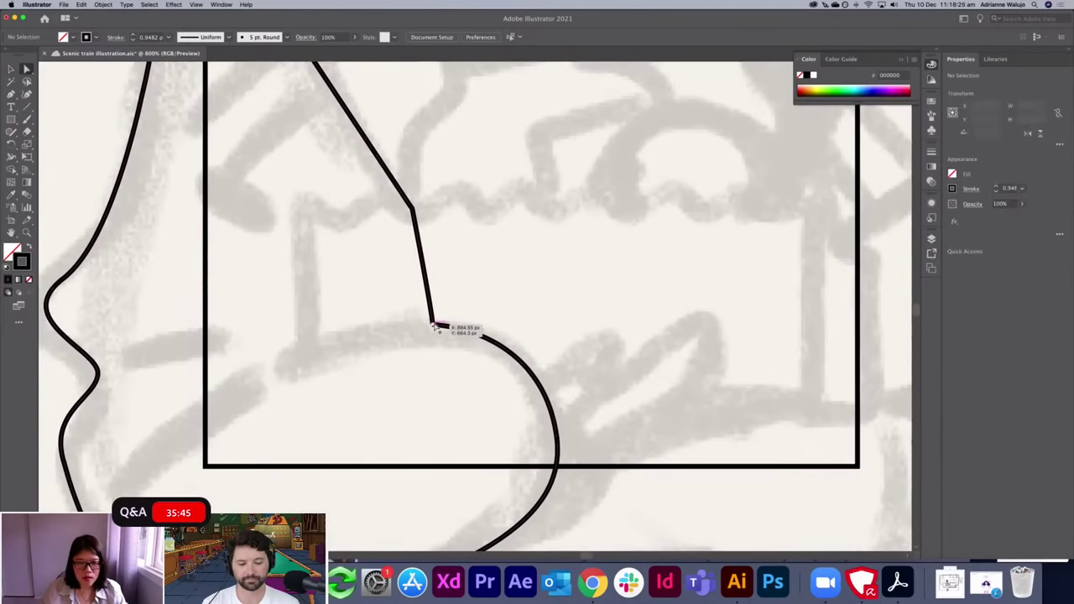
left_click(436, 327)
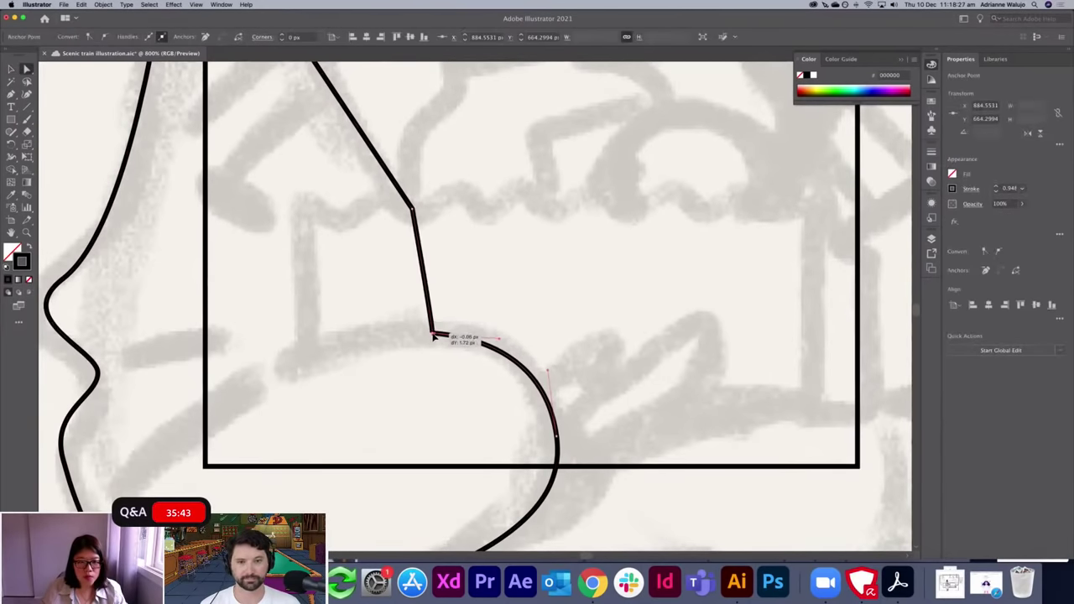
left_click(539, 307)
Reshape the outer elbow bulge by moving its anchor point and curve handle to follow the sketch more closely.
key("super+-")
key("super+-")
key("super+-")
key("super+-")
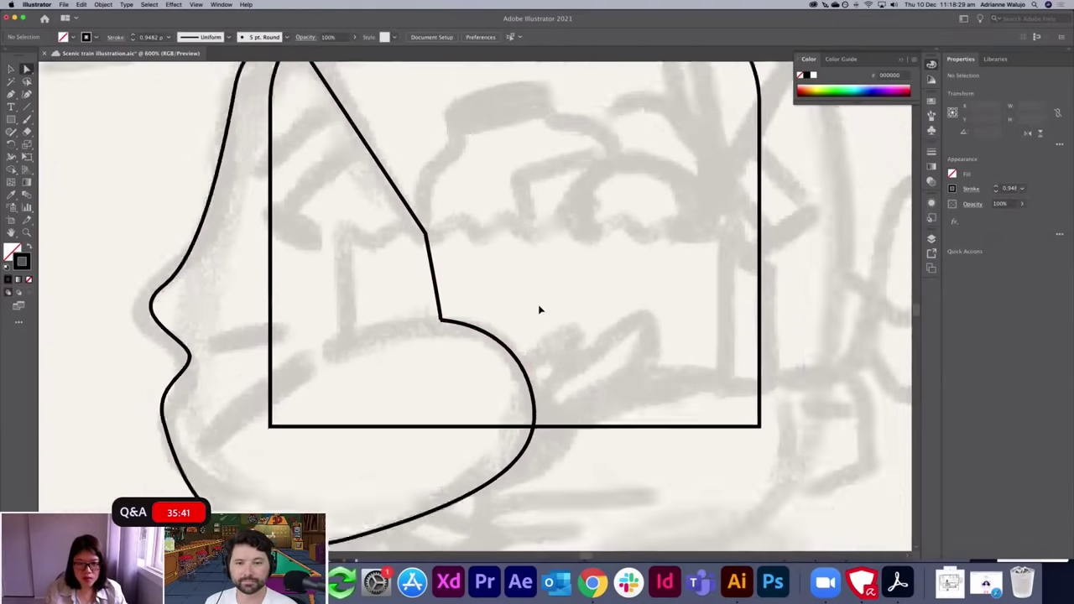
key("super+=")
key("super+=")
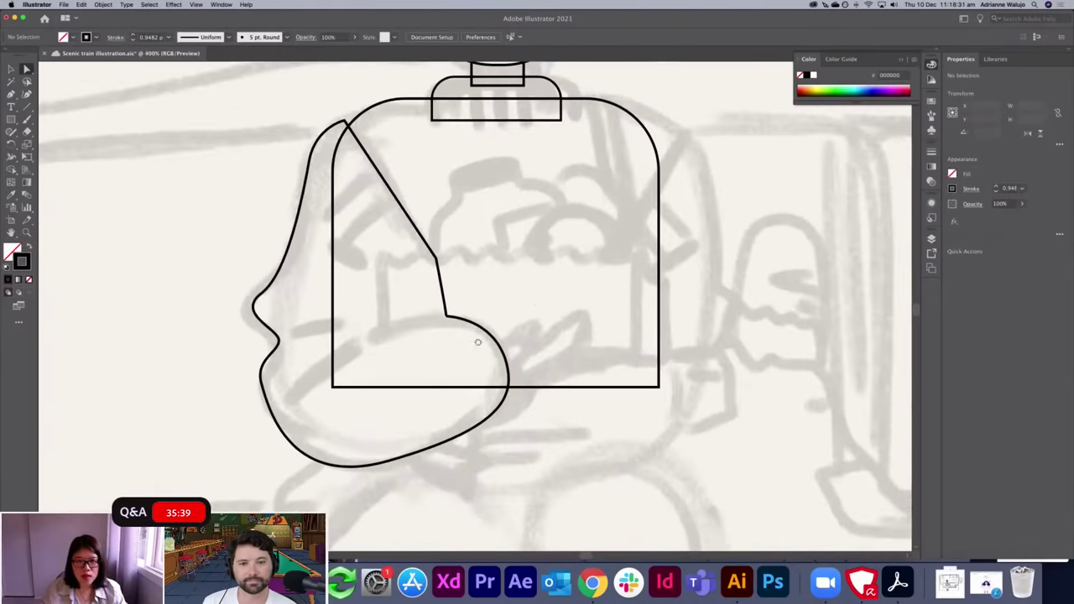
key("super+minus")
key("super+equal")
key("super+equal")
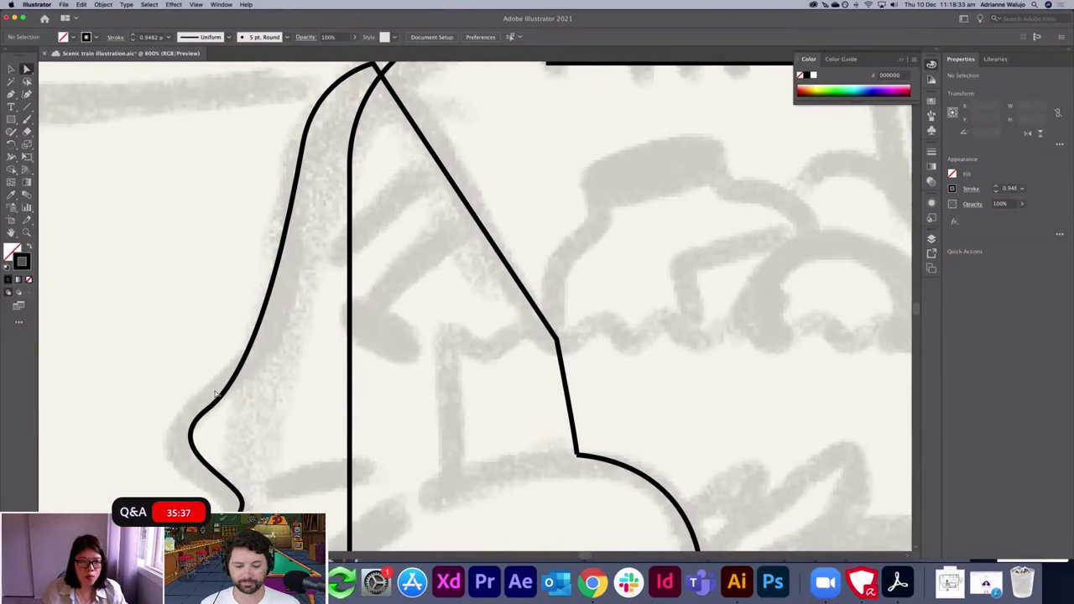
left_click_drag(208, 408, 225, 360)
left_click_drag(172, 401, 157, 439)
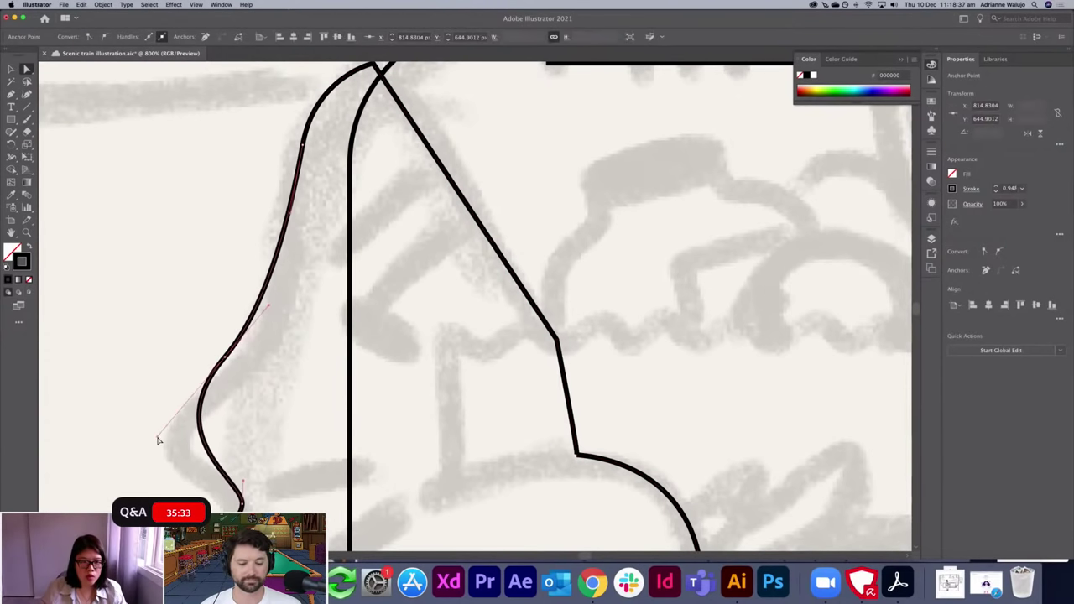
key("super+minus")
key("super+minus")
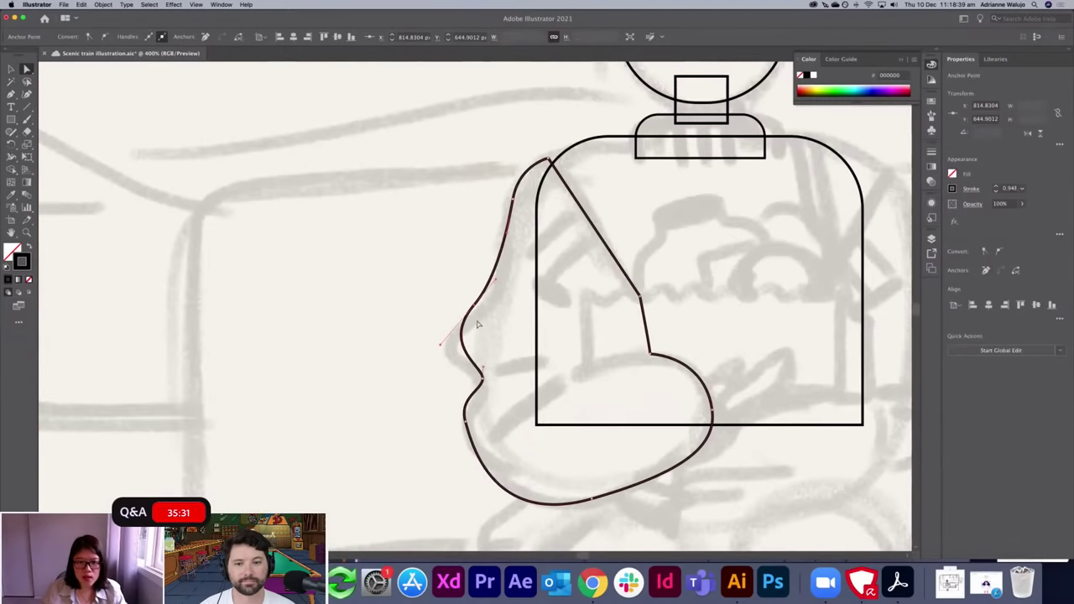
left_click_drag(475, 310, 463, 316)
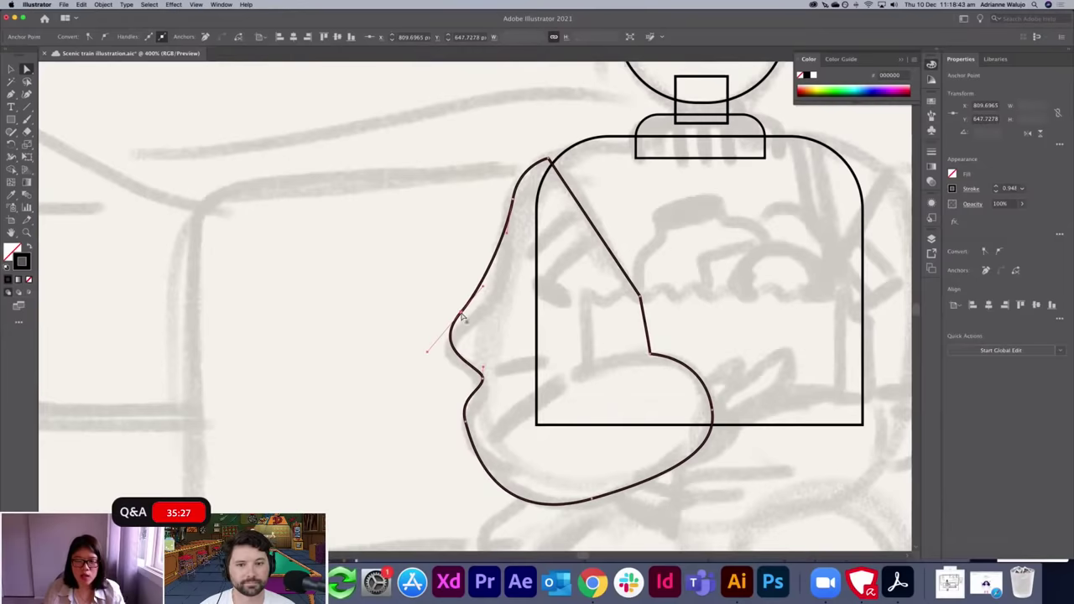
Smooth the outer forearm edge below the elbow by lowering its curve anchor and moving the notch anchor outward.
left_click_drag(522, 325, 448, 262)
left_click_drag(392, 354, 392, 388)
left_click(408, 316)
left_click_drag(409, 317, 398, 323)
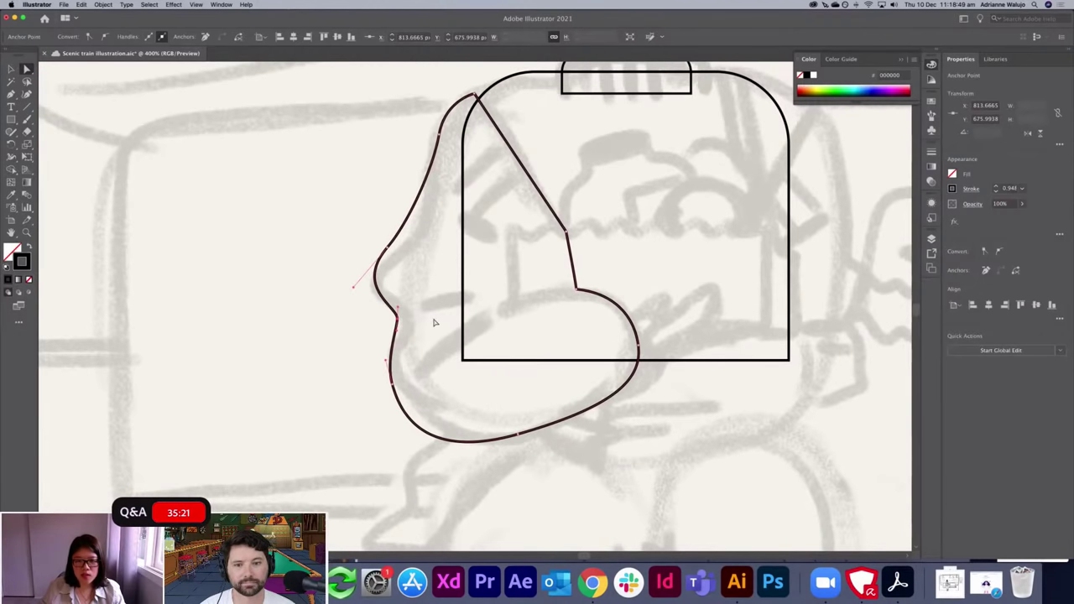
Duplicate the finished arm outline in place, flip the copy horizontally and move it across to the opposite shoulder.
left_click_drag(543, 249, 422, 372)
key("v")
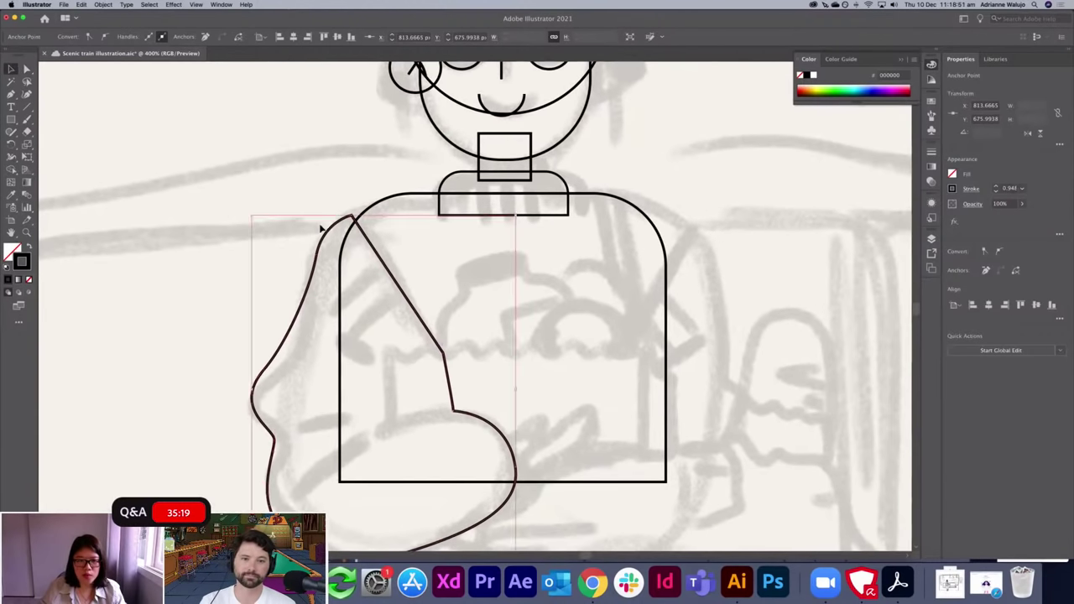
left_click(329, 235)
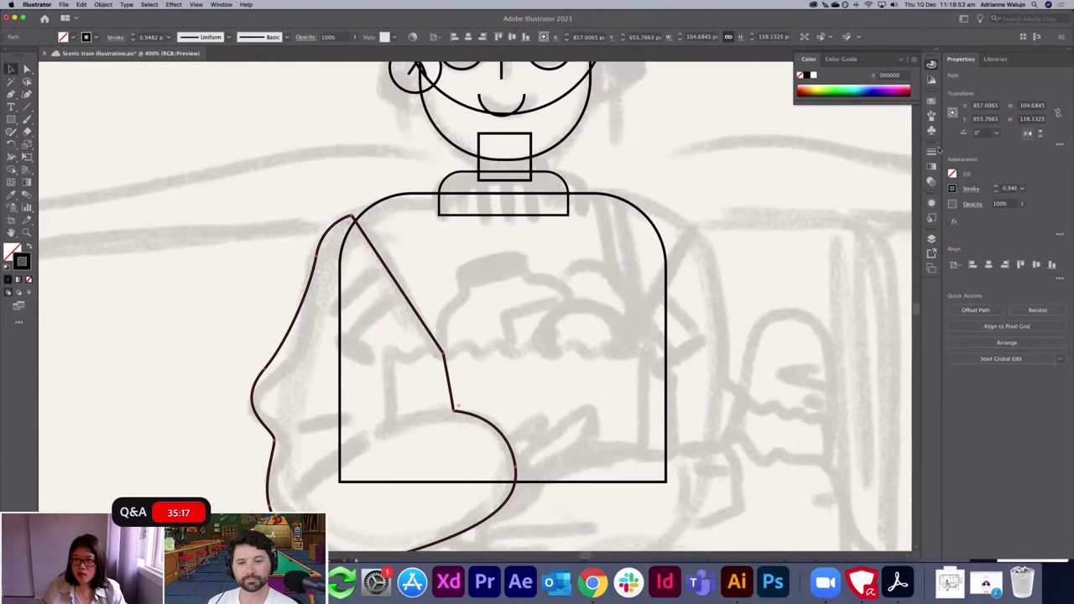
key("super+f")
left_click(1026, 133)
left_click_drag(440, 238, 673, 248)
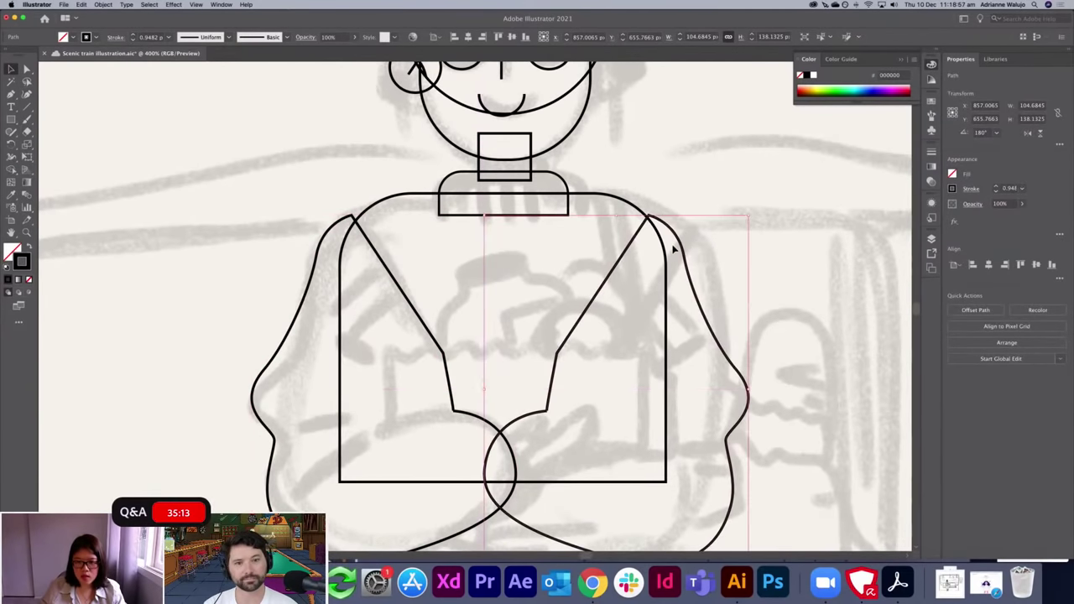
Nudge the mirrored arm slightly outward so it lines up with the torso's shoulder.
key("ctrl+minus")
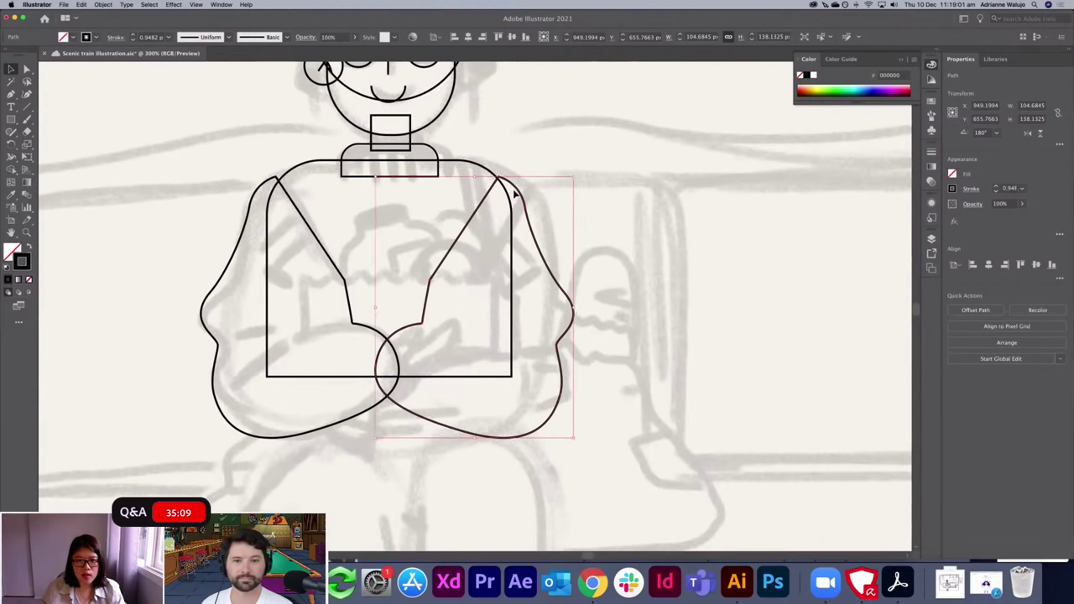
left_click_drag(484, 139, 557, 200)
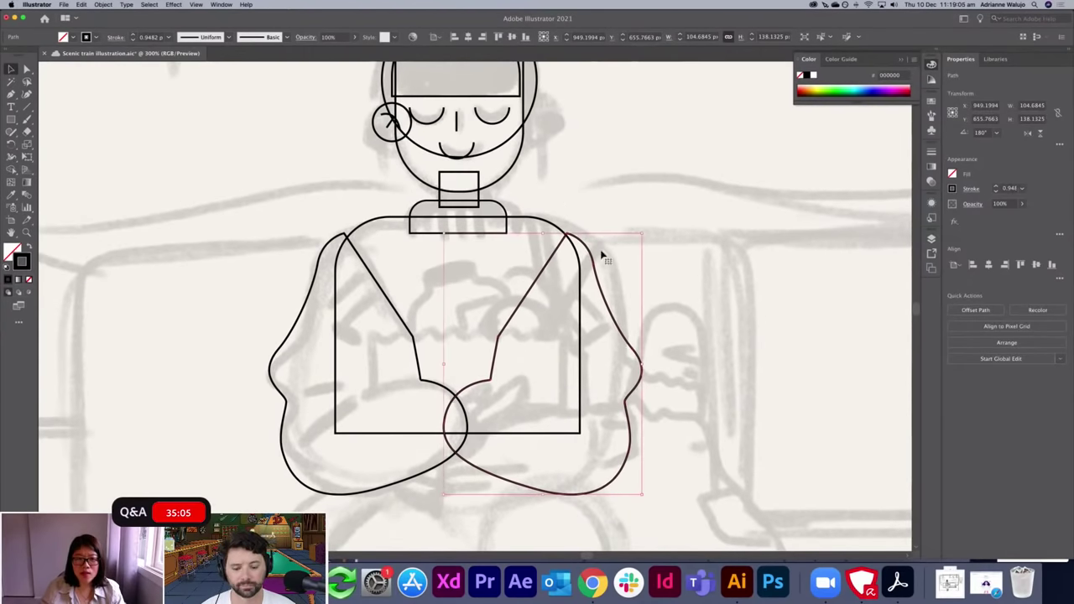
key("Right")
key("Right")
left_click(609, 194)
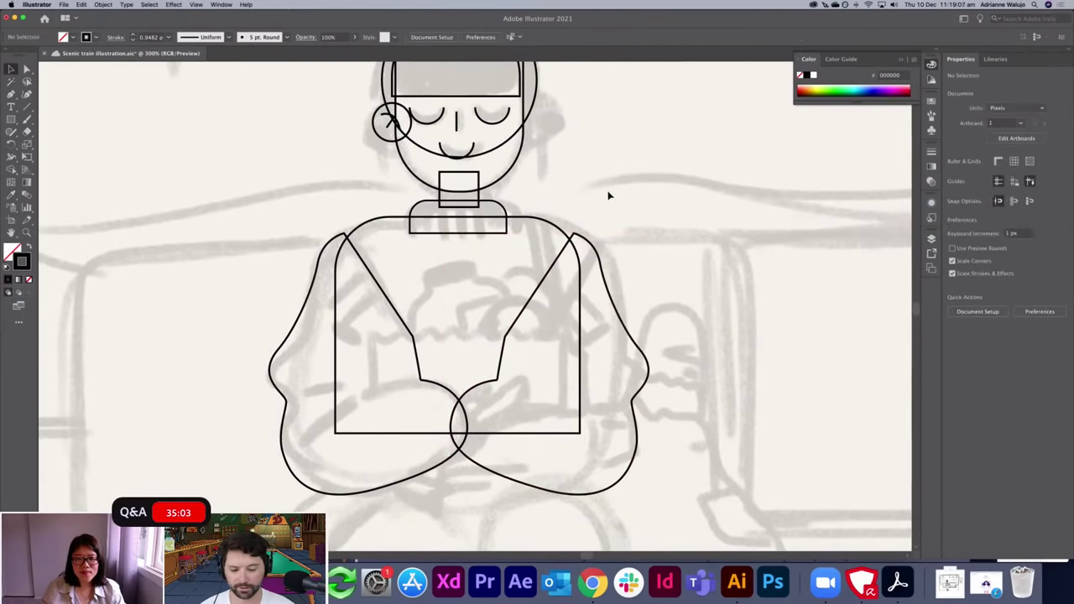
key("super+=")
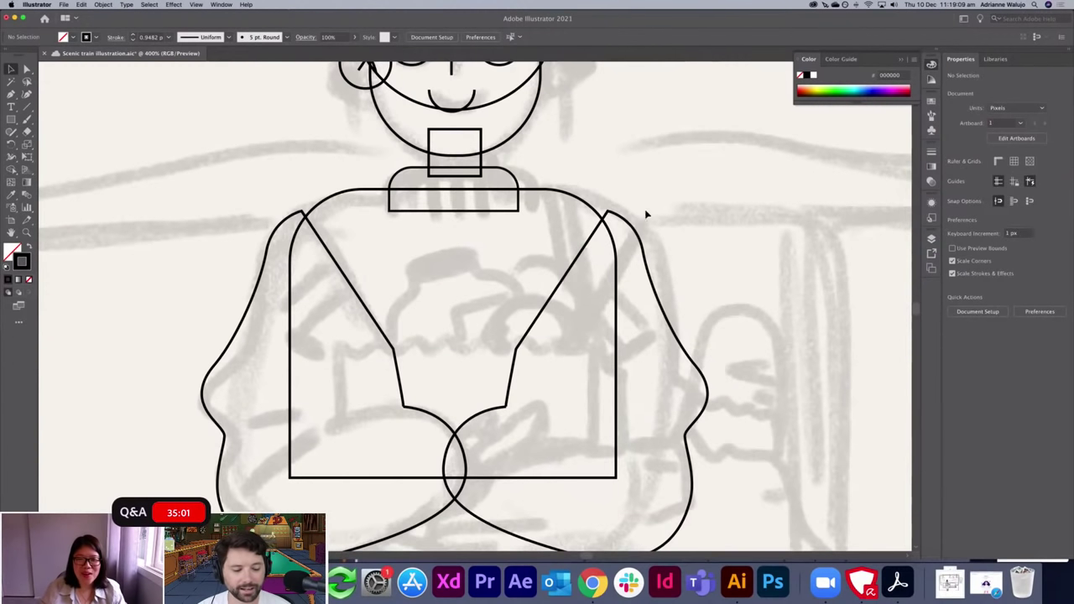
left_click(621, 221)
key("BackSpace")
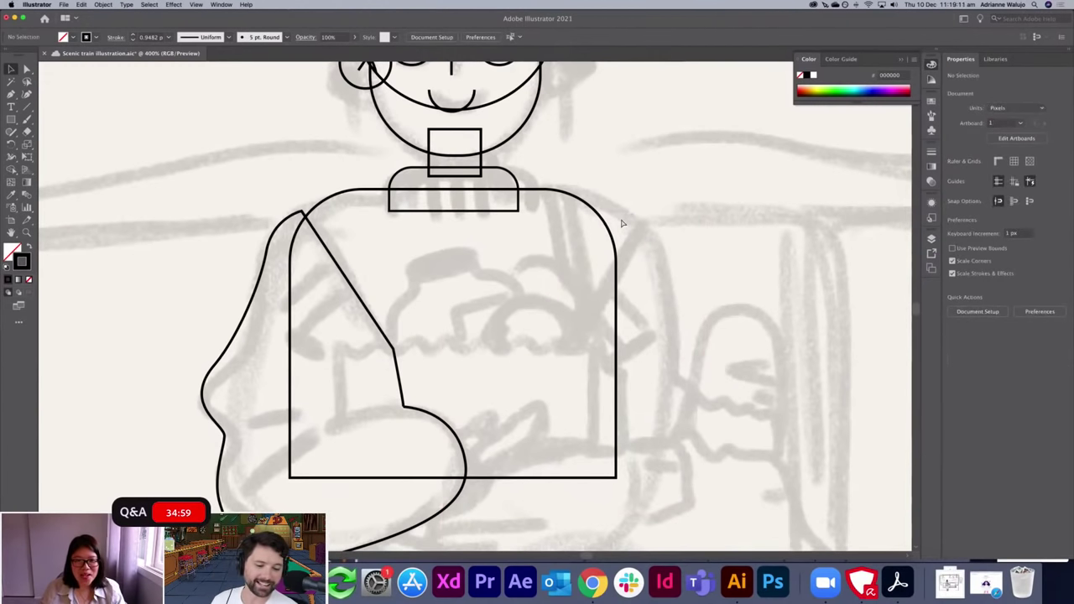
key("super+z")
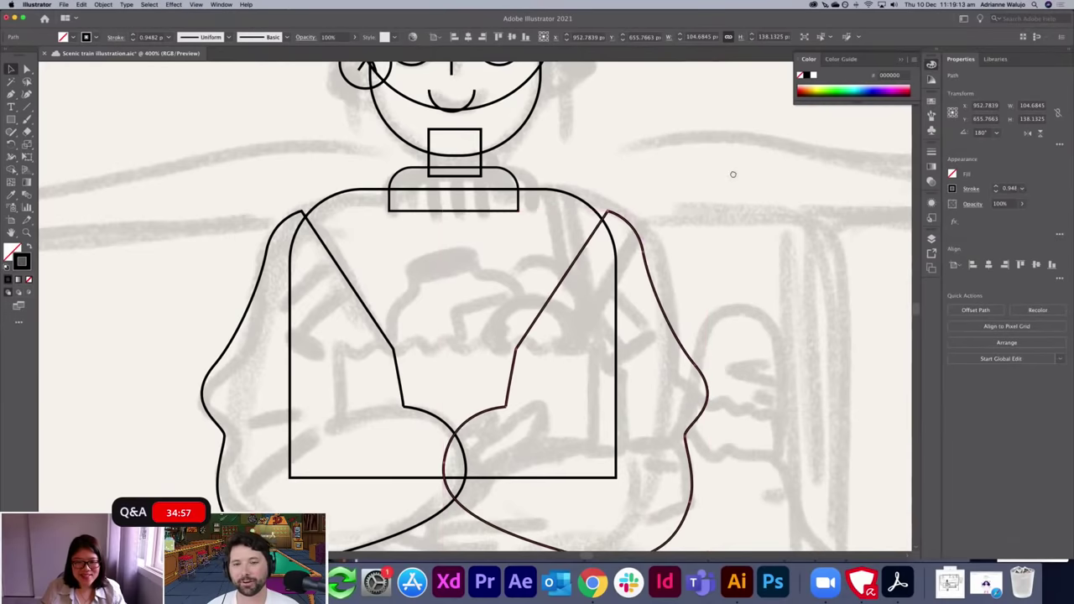
Draw a rectangle about 100 by 75 px in front of the woman's torso for the body of the sketched bag.
scroll(719, 257, "down", 3)
scroll(719, 257, "left", 2)
key("super+minus")
key("super+minus")
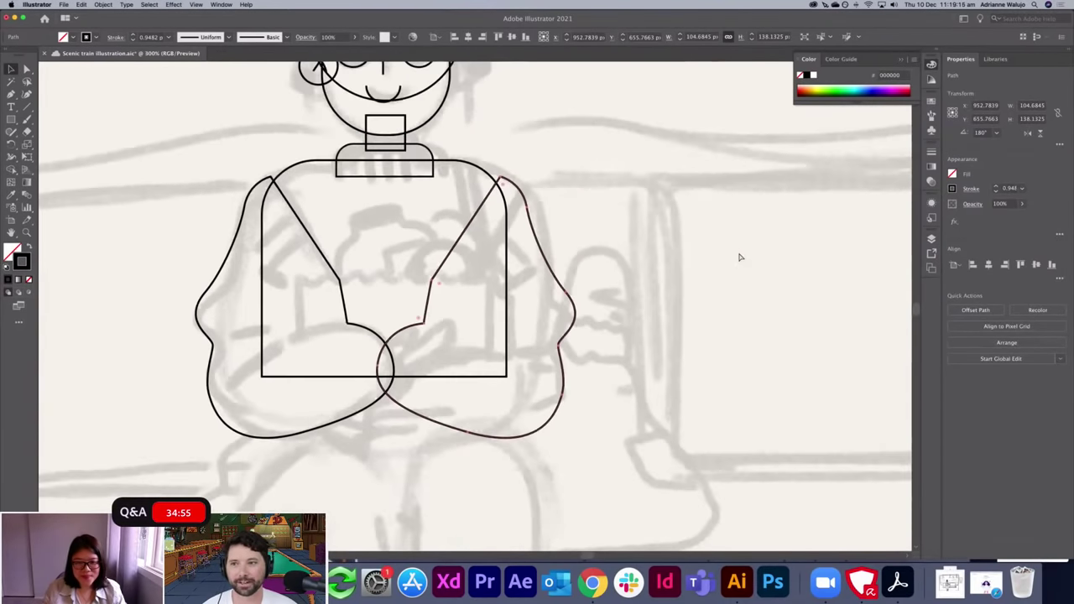
key("super+plus")
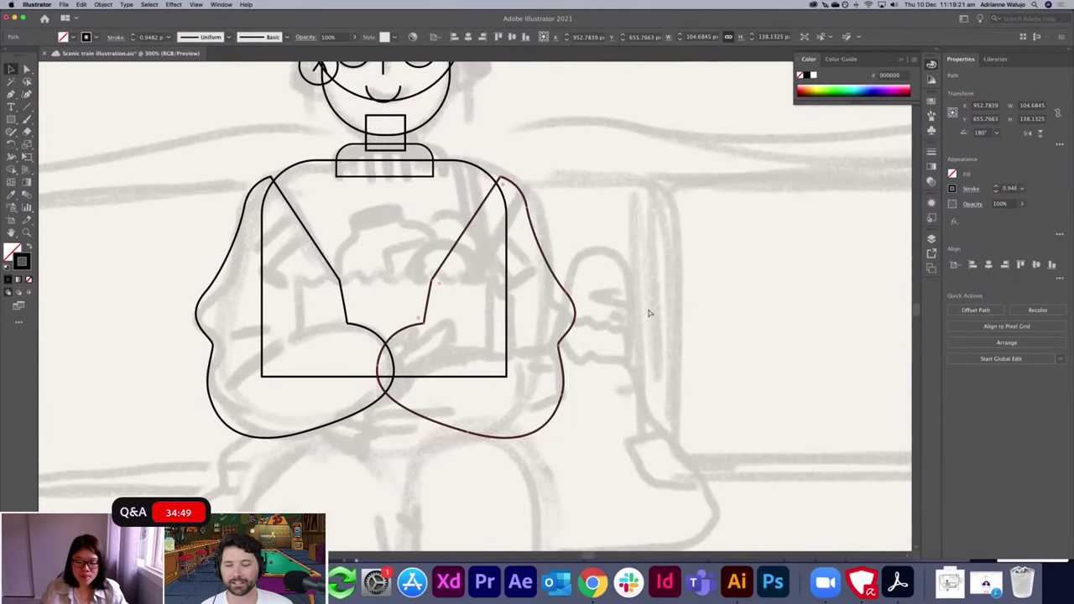
key("super+plus")
left_click_drag(336, 338, 385, 374)
left_click(406, 348)
key("m")
left_click_drag(286, 293, 538, 480)
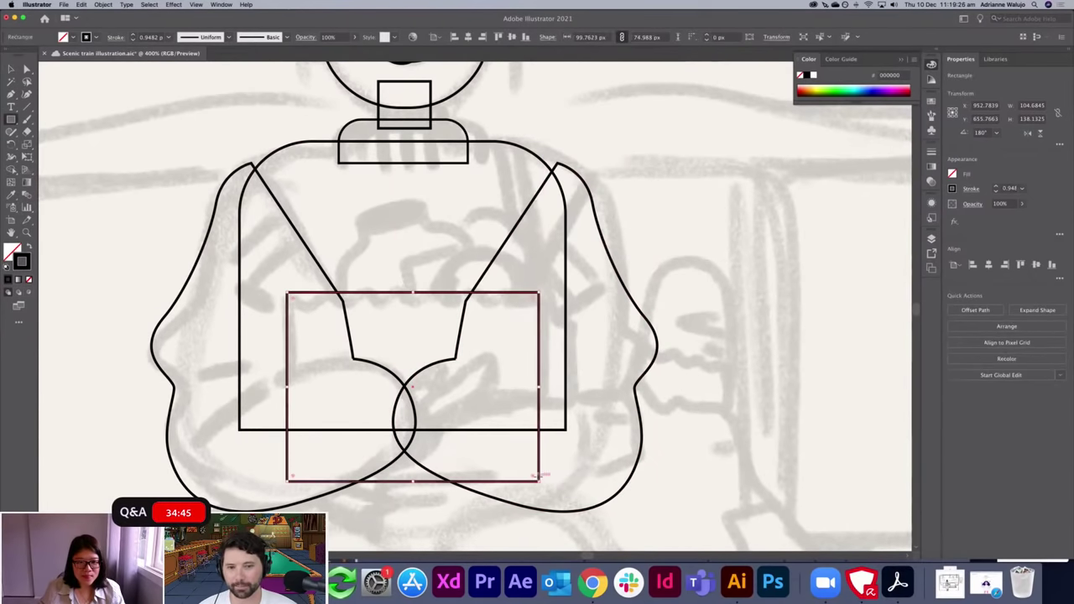
Move the bag rectangle down slightly onto the sketched rim and add anchor points at intervals along its top edge.
left_click(312, 294)
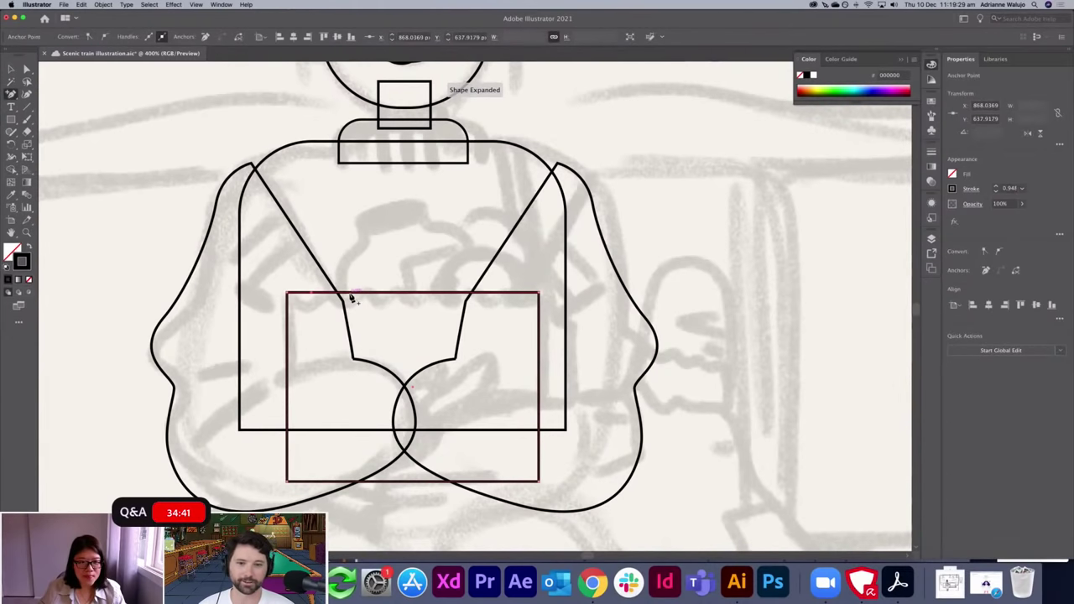
left_click(395, 295, "super")
key("v")
key("super+z")
left_click_drag(483, 298, 479, 305)
key("p")
left_click(337, 301)
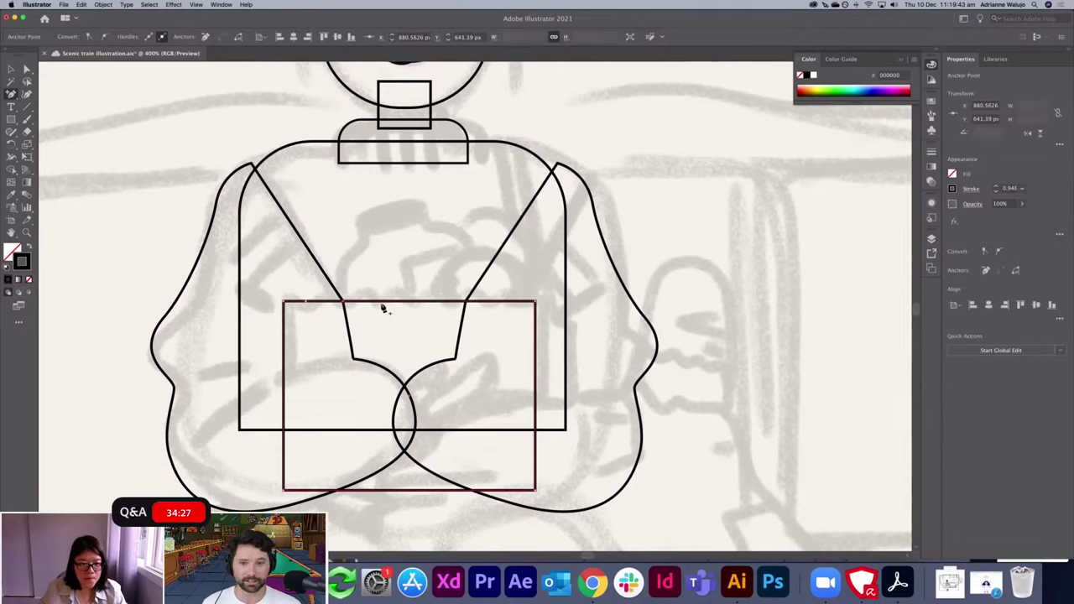
left_click(414, 302)
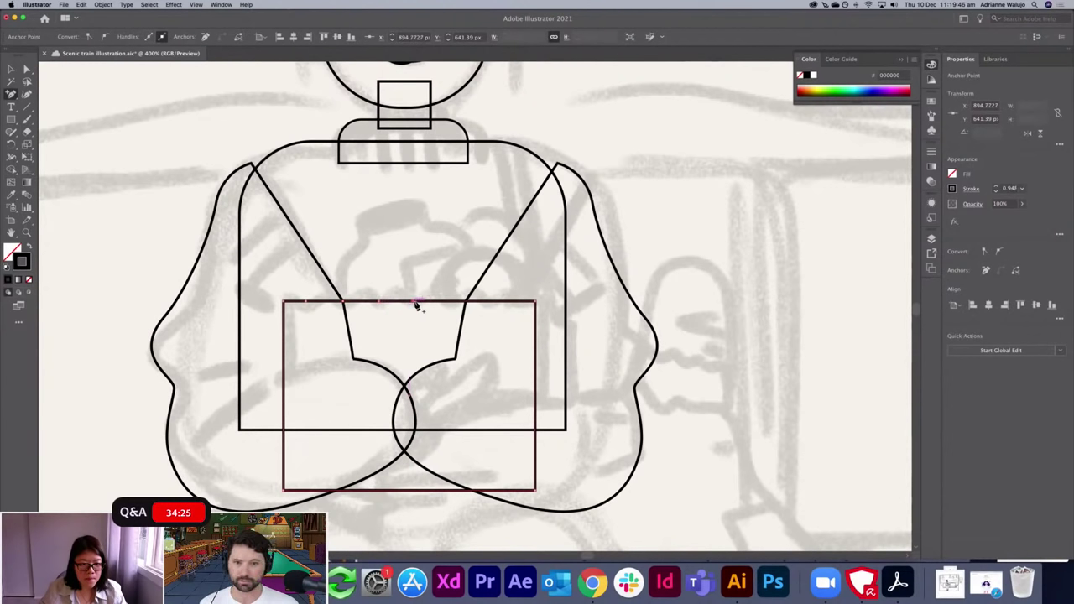
left_click(494, 303)
key("a")
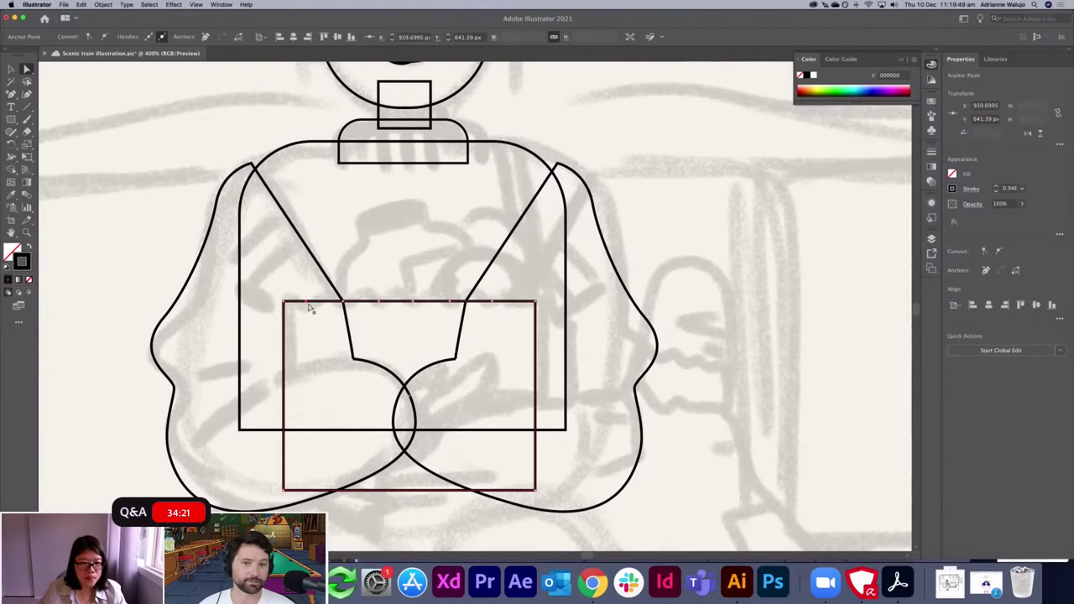
Lower alternate anchors on the bag's top edge by about 7 px and add a final notch near its end to form a zigzag rim.
left_click(382, 302)
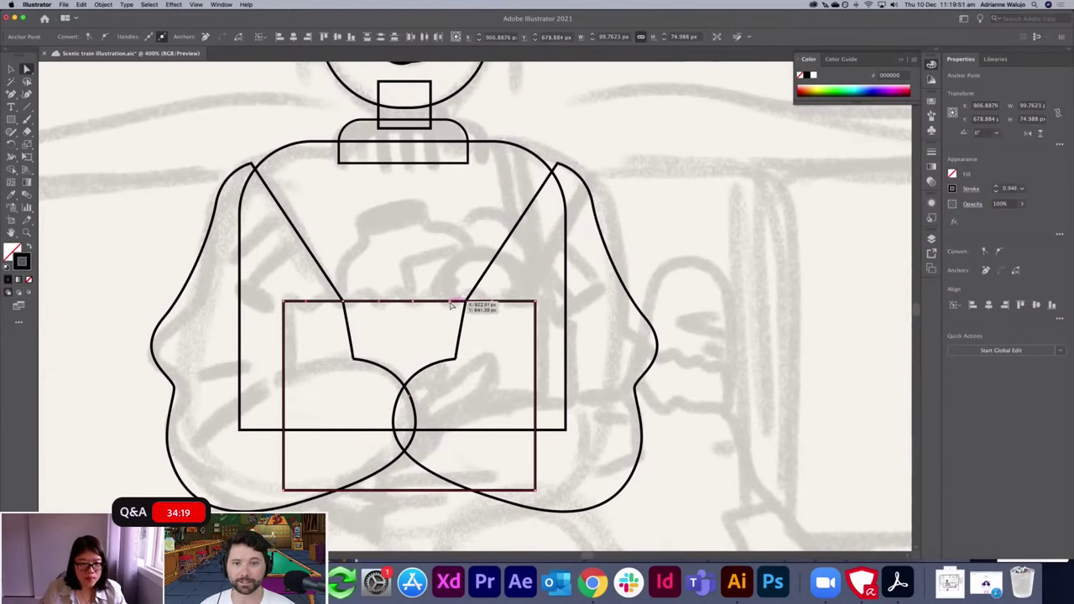
key("Down")
key("Down")
key("Down")
key("Down")
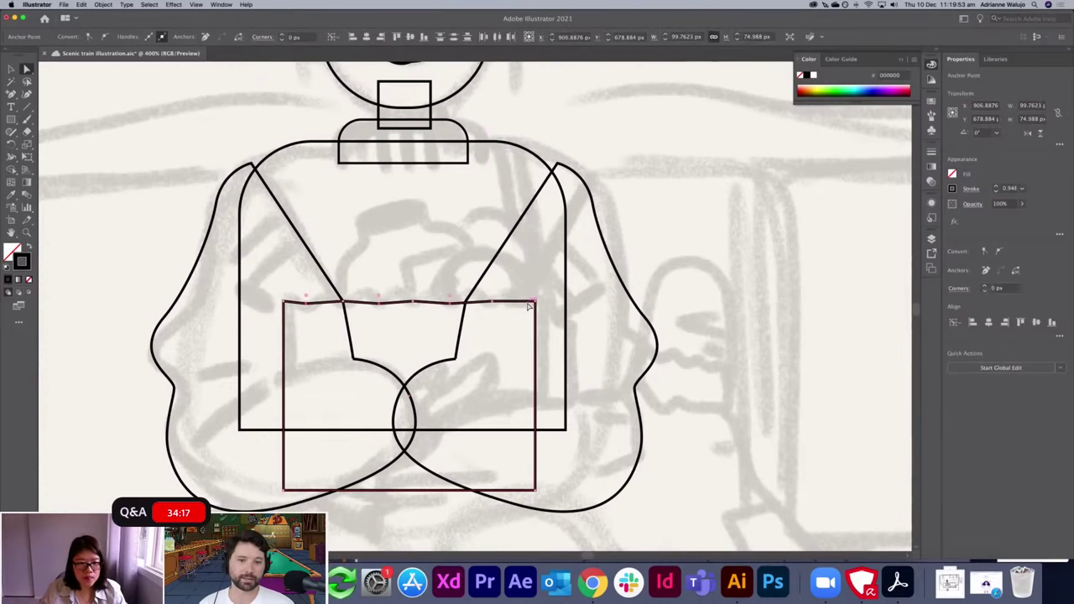
key("Down")
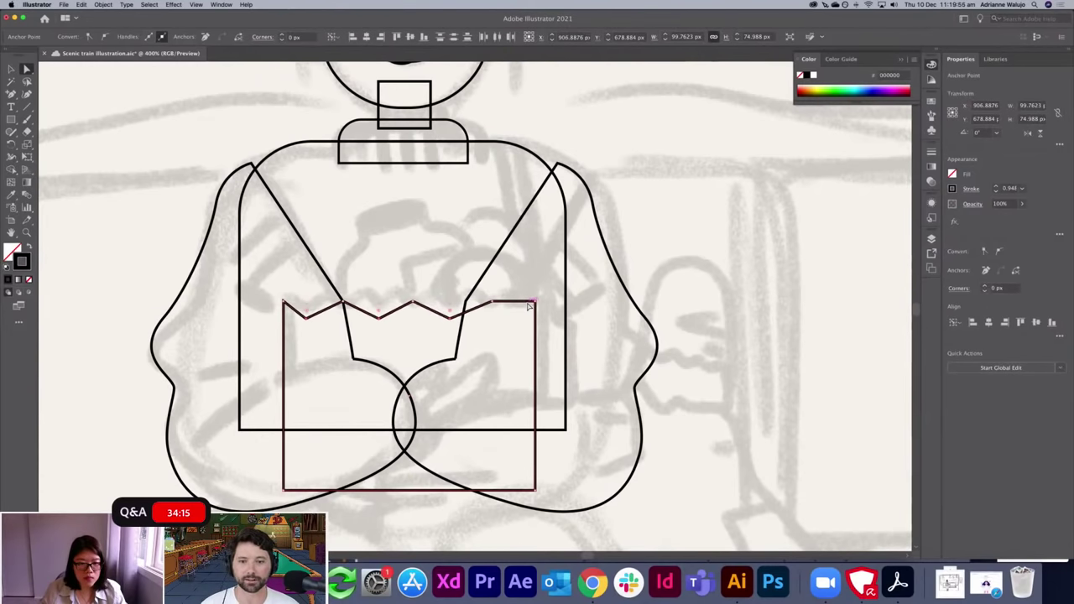
left_click(523, 304)
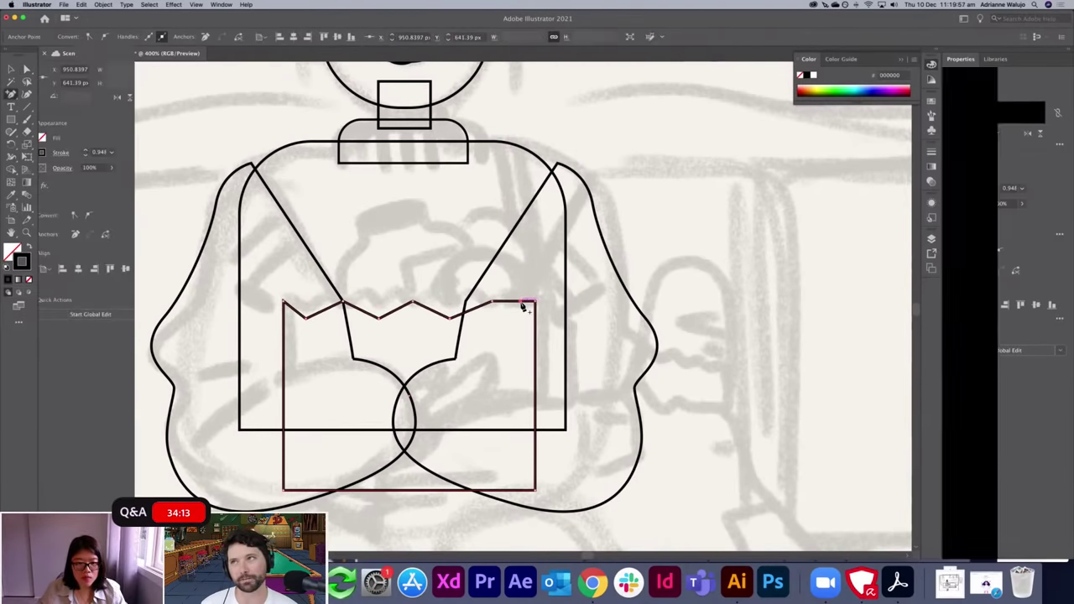
left_click_drag(521, 306, 478, 304)
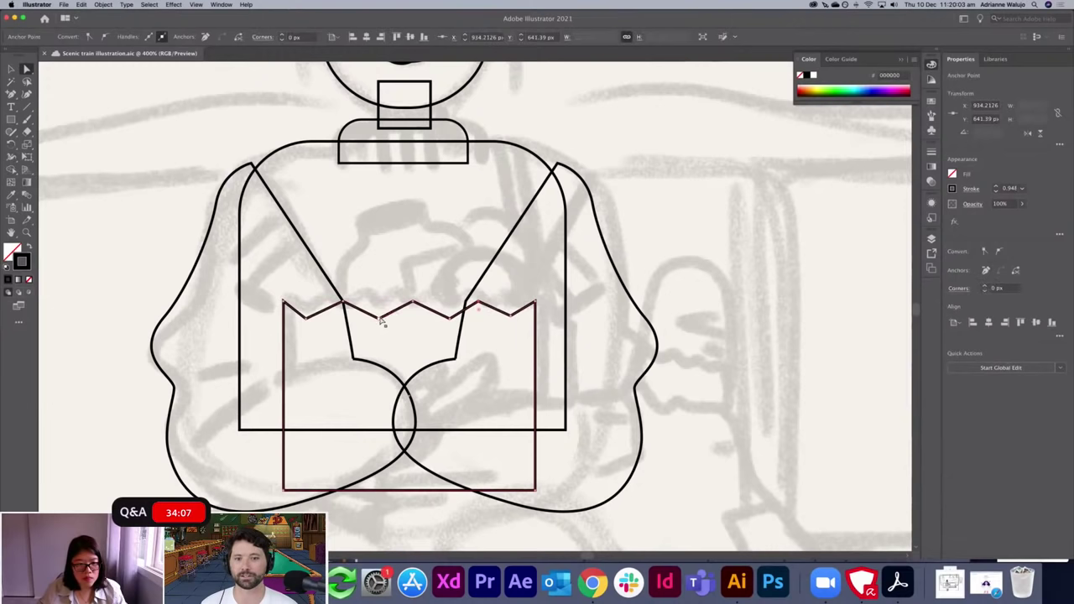
Shift the valley anchors of the bag's zigzag rim sideways to centre them between the neighbouring peaks.
left_click(379, 317)
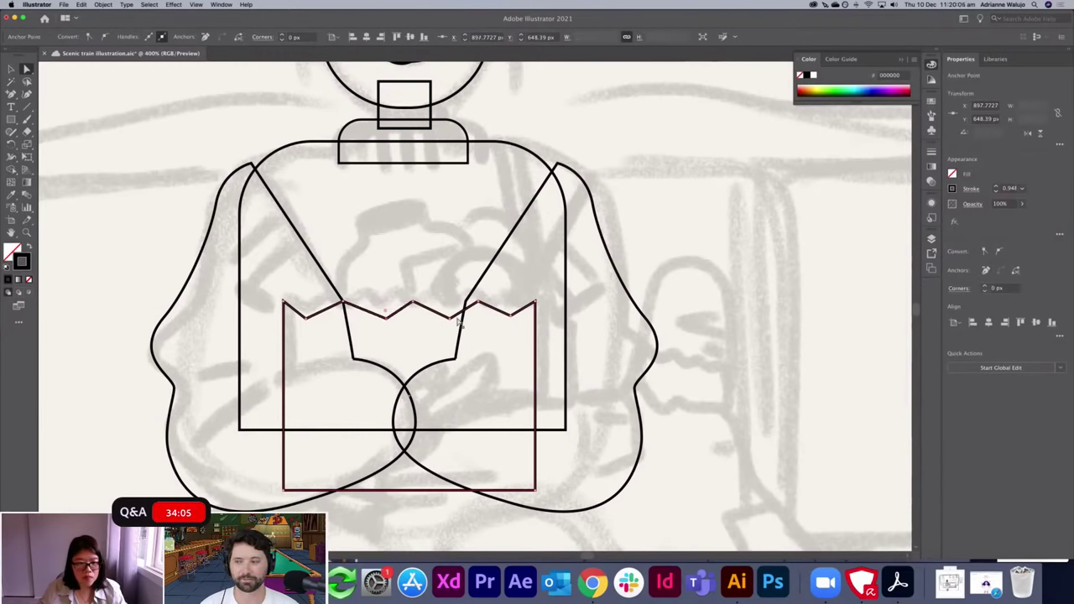
left_click(452, 318)
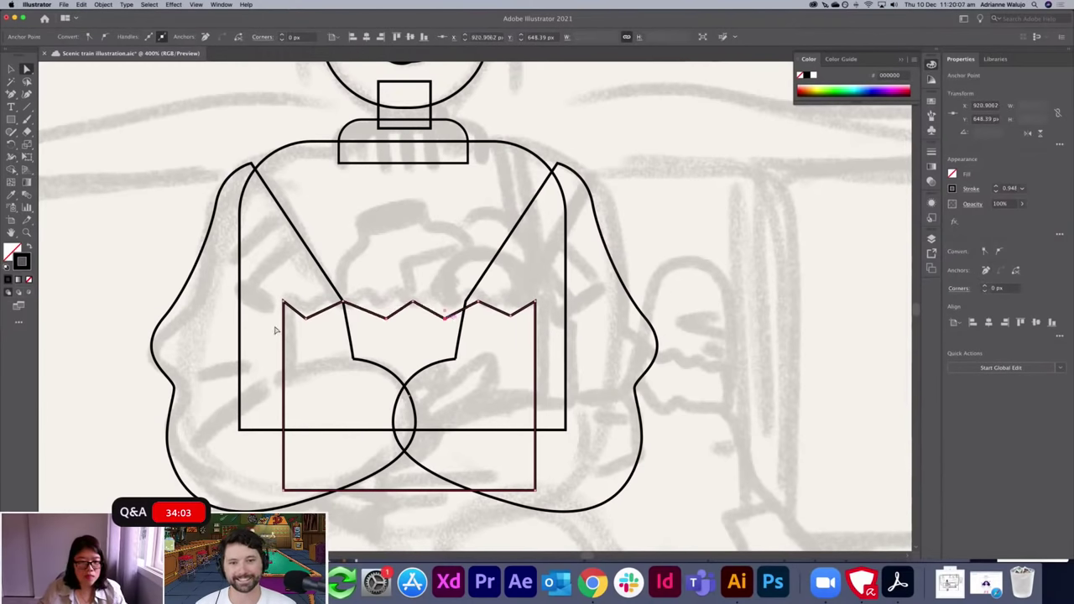
left_click_drag(307, 318, 315, 318)
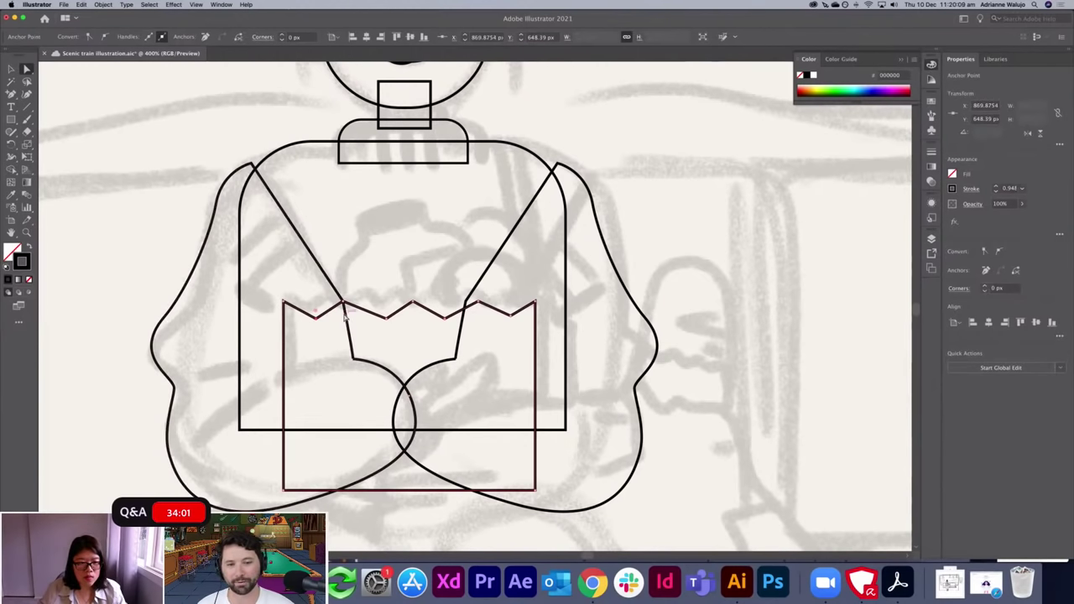
key("Left")
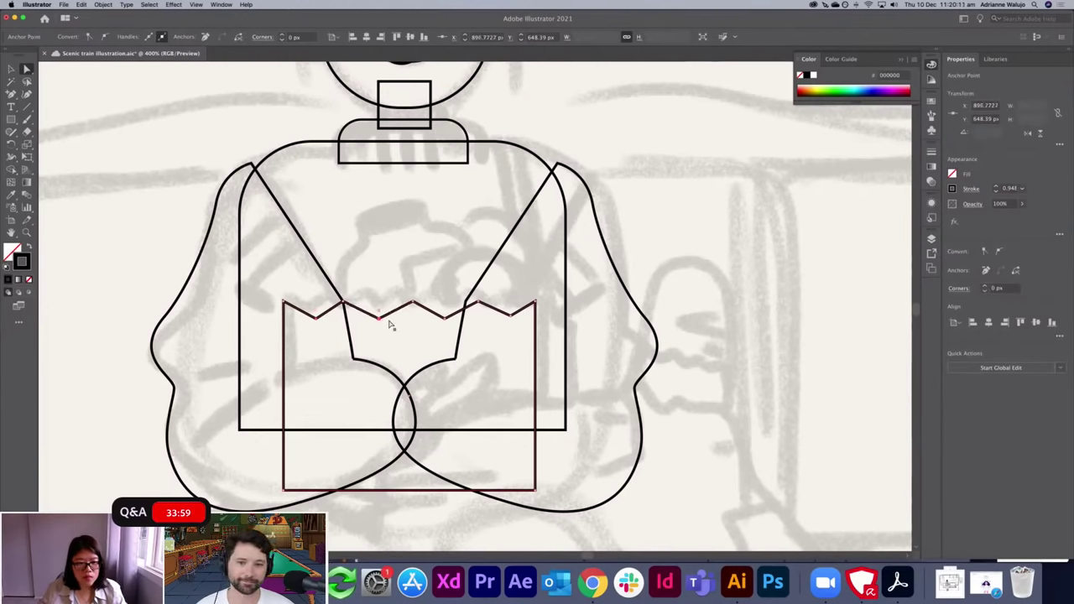
key("v")
left_click(555, 293)
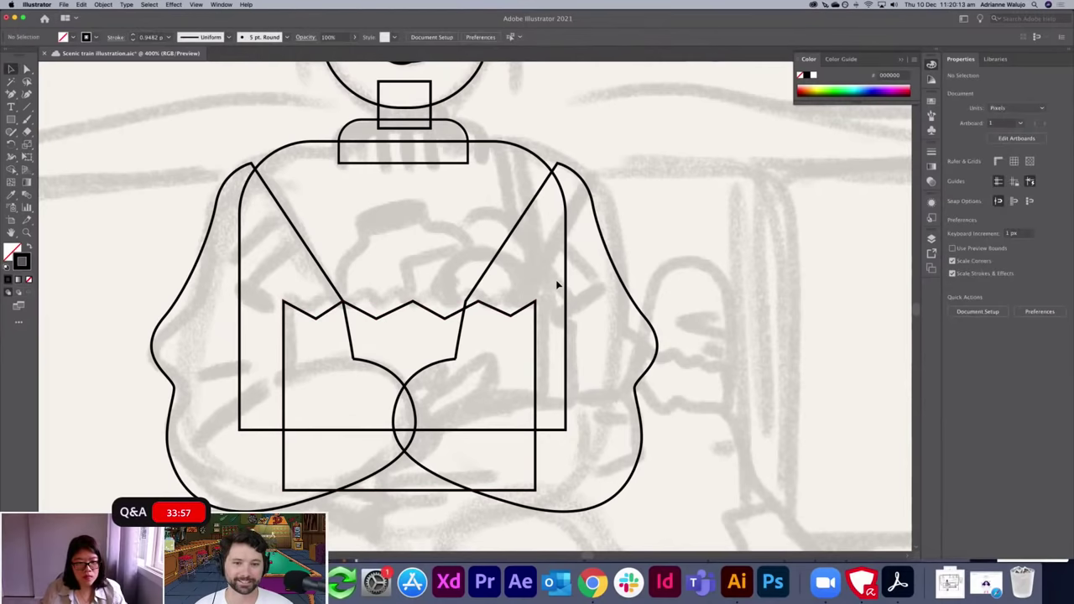
Fine-tune the remaining peak and valley anchors of the bag's zigzag rim so that the teeth are evenly spaced.
left_click(356, 312)
left_click(366, 316)
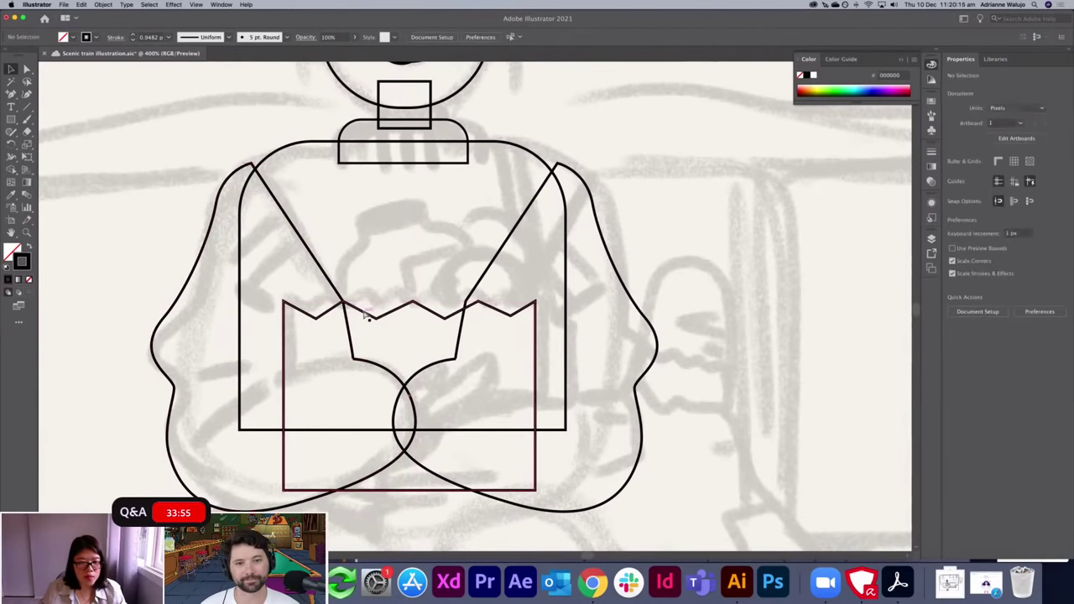
key("a")
left_click(353, 316)
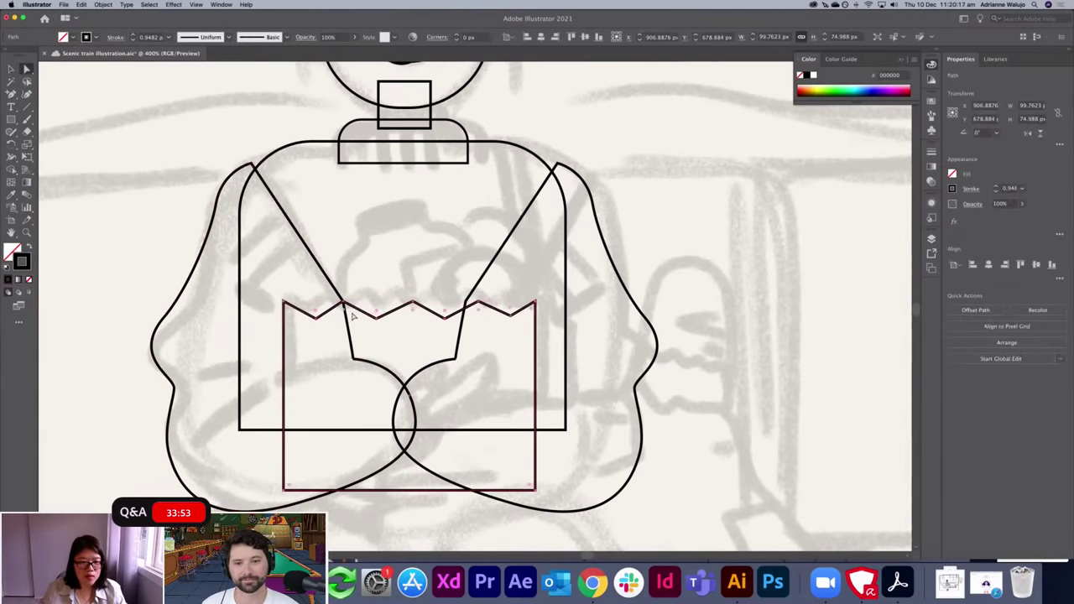
key("v")
left_click(366, 269)
key("super+z")
left_click(368, 276)
key("a")
left_click(345, 305)
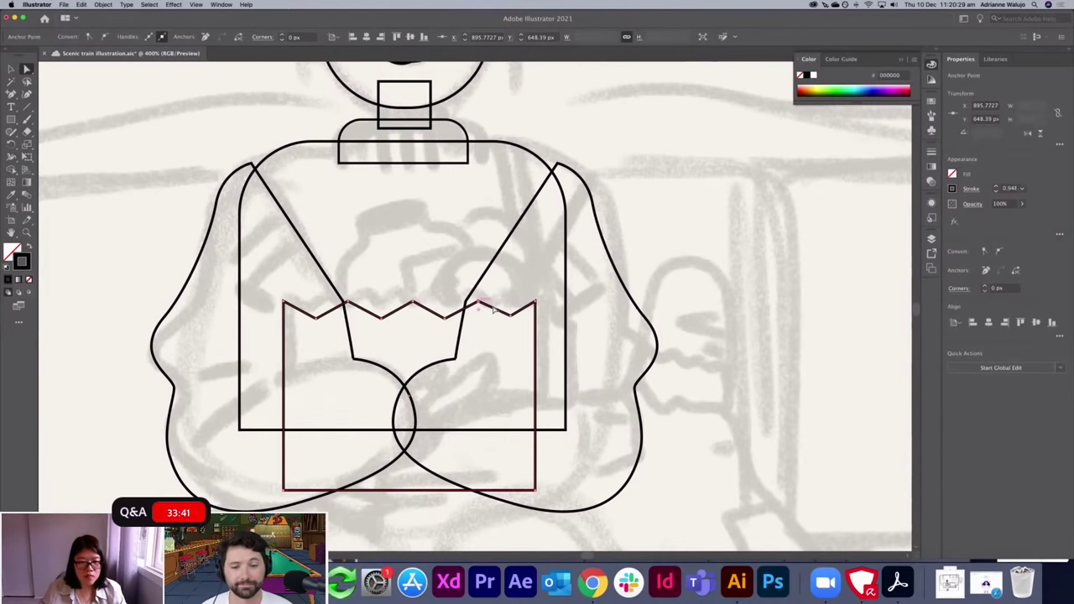
key("Left")
key("Up")
key("Up")
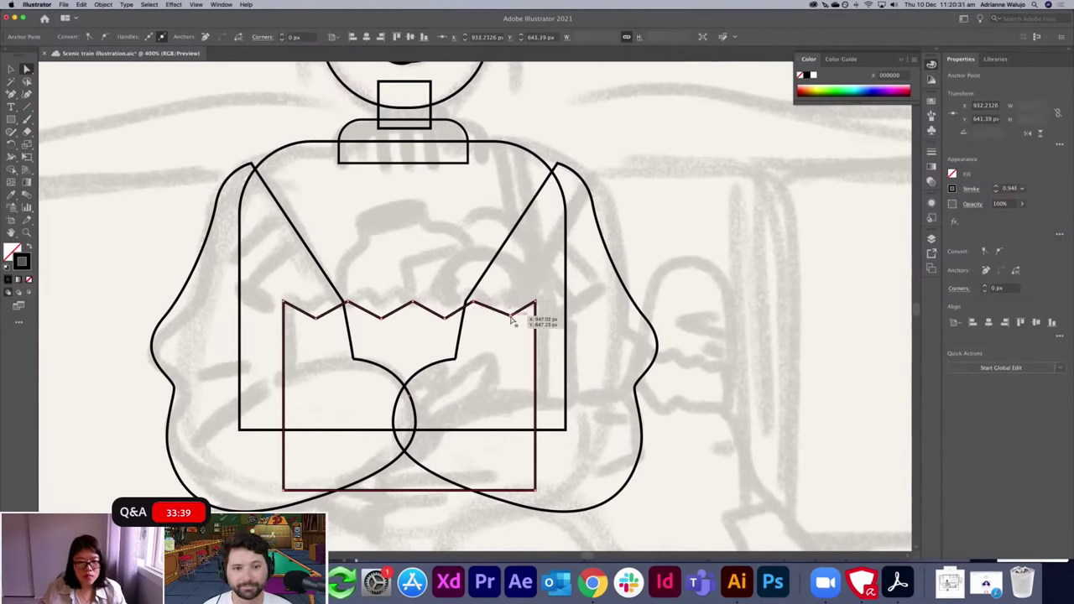
left_click(533, 293)
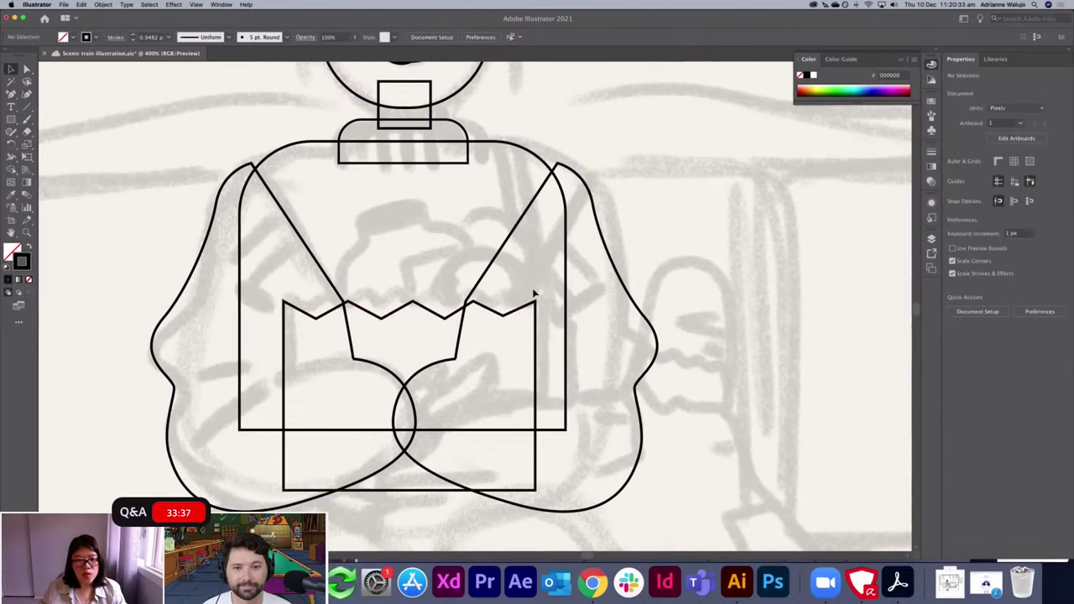
Draw a rectangle about 75 by 223 px over one sketched leg and fully round its top corners into a knee.
key("super+minus")
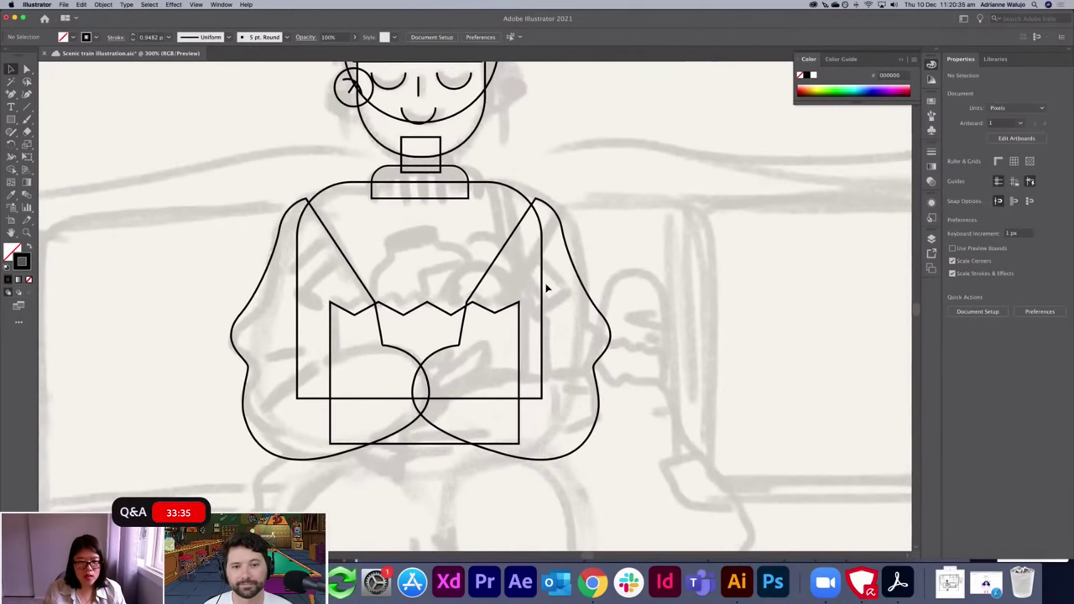
left_click_drag(515, 506, 582, 192)
key("super+minus")
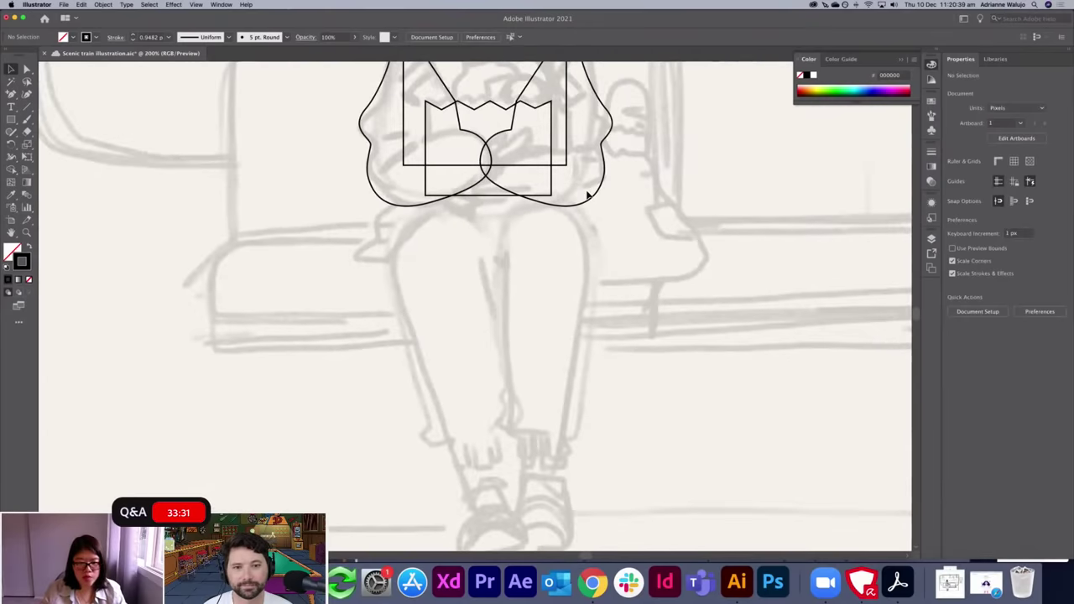
key("m")
left_click_drag(393, 212, 488, 491)
mouse_move(400, 220)
left_mouse_down()
mouse_move(409, 214)
mouse_move(399, 219)
left_mouse_up()
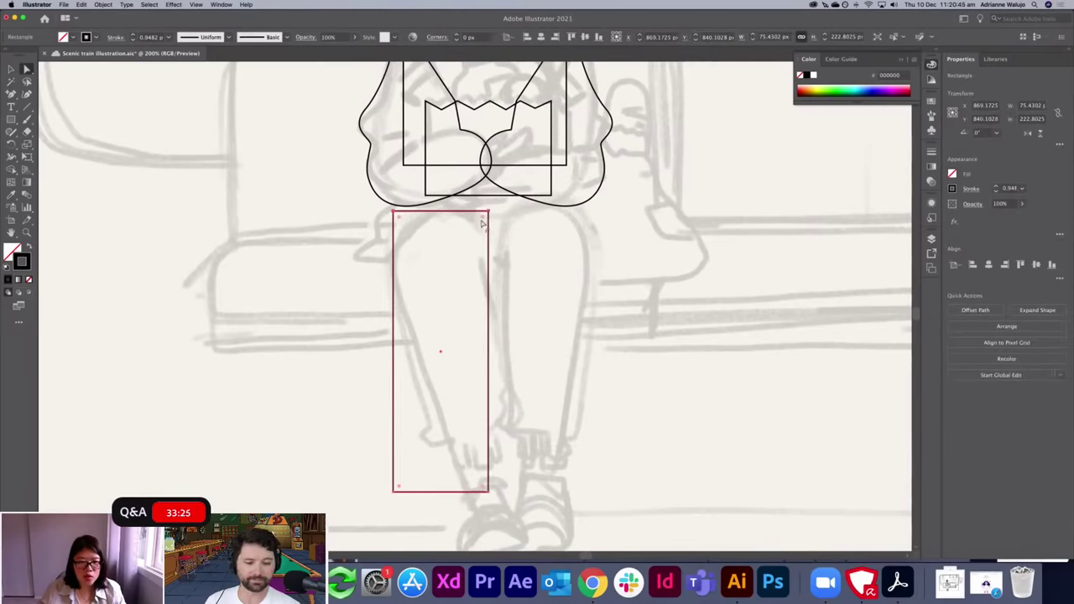
left_click_drag(482, 216, 454, 218)
Try to rotate the rounded leg shape to follow the sketched leg's slant, and undo the rotation.
key("e")
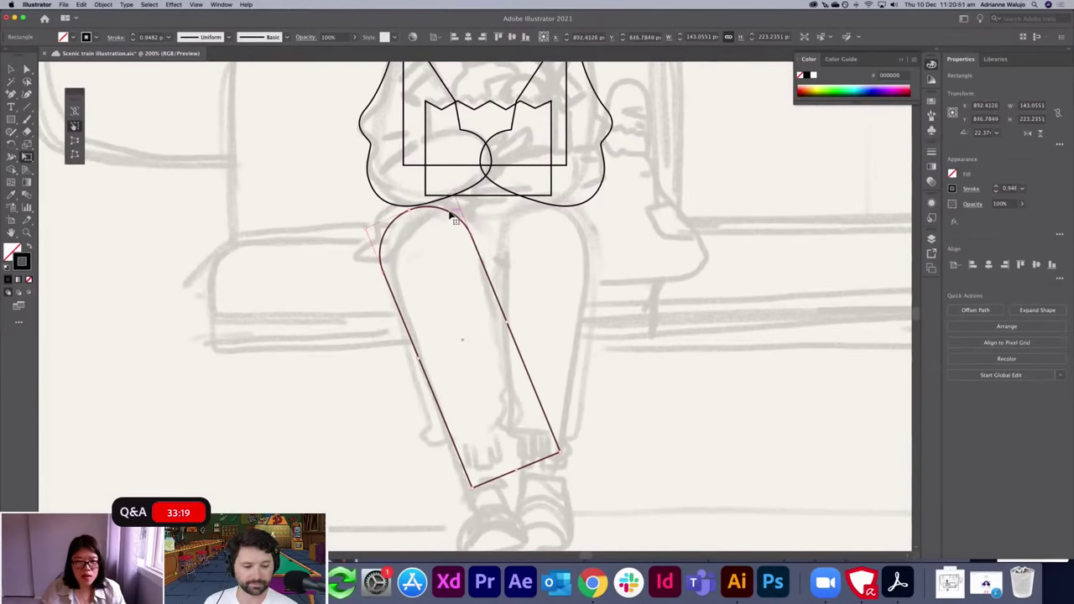
left_click_drag(461, 183, 476, 189)
key("a")
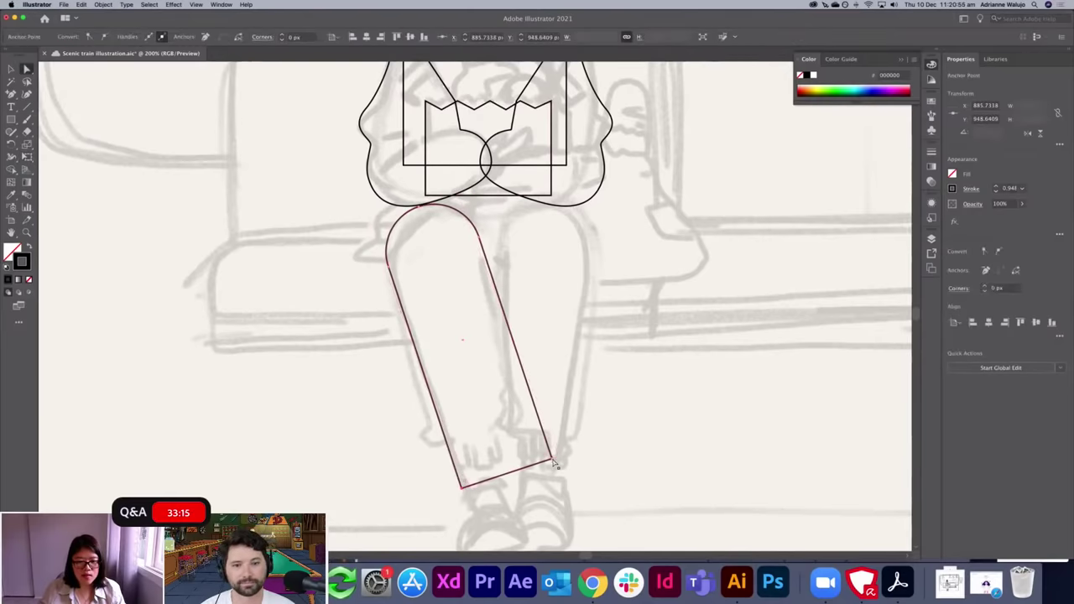
left_click(572, 429)
key("v")
key("super+z")
key("super+z")
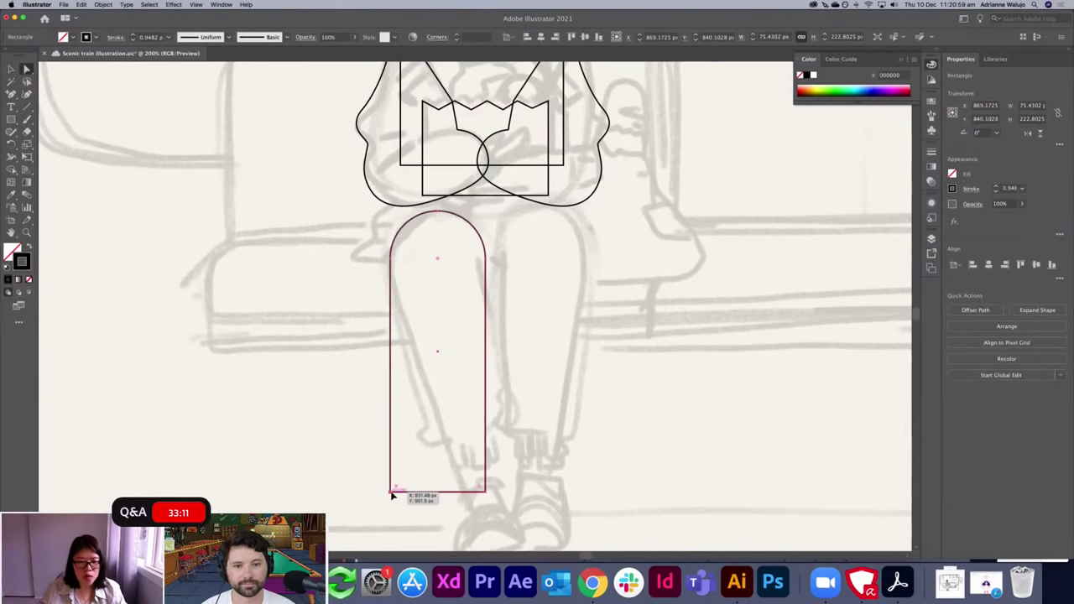
Taper the leg shape toward the ankle by moving both of its bottom corner anchors inward.
key("a")
left_click_drag(392, 491, 416, 492)
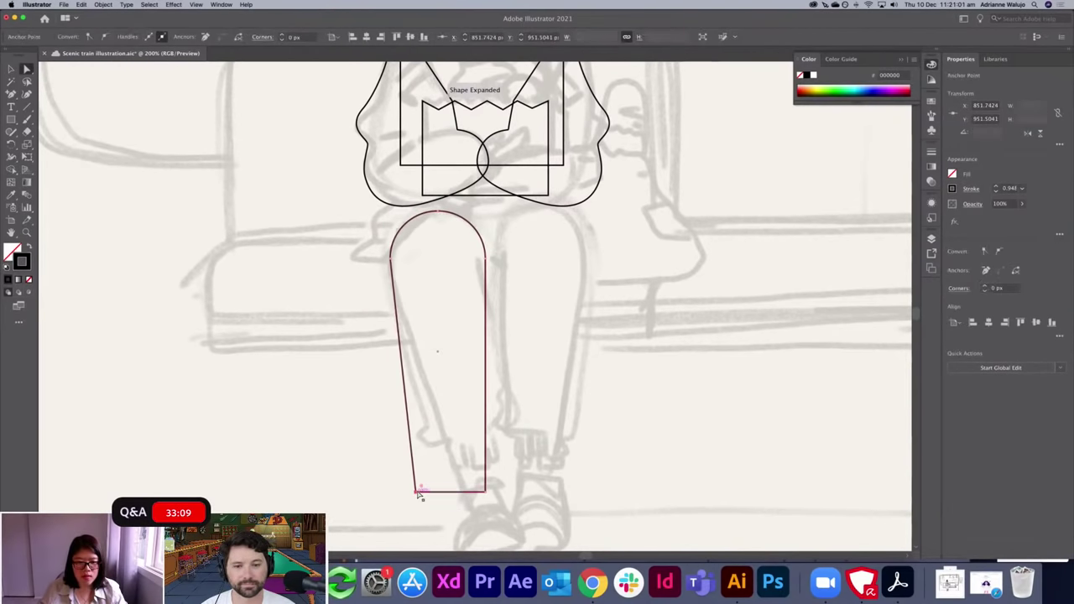
key("super+z")
left_click_drag(391, 495, 401, 494)
key("super+z")
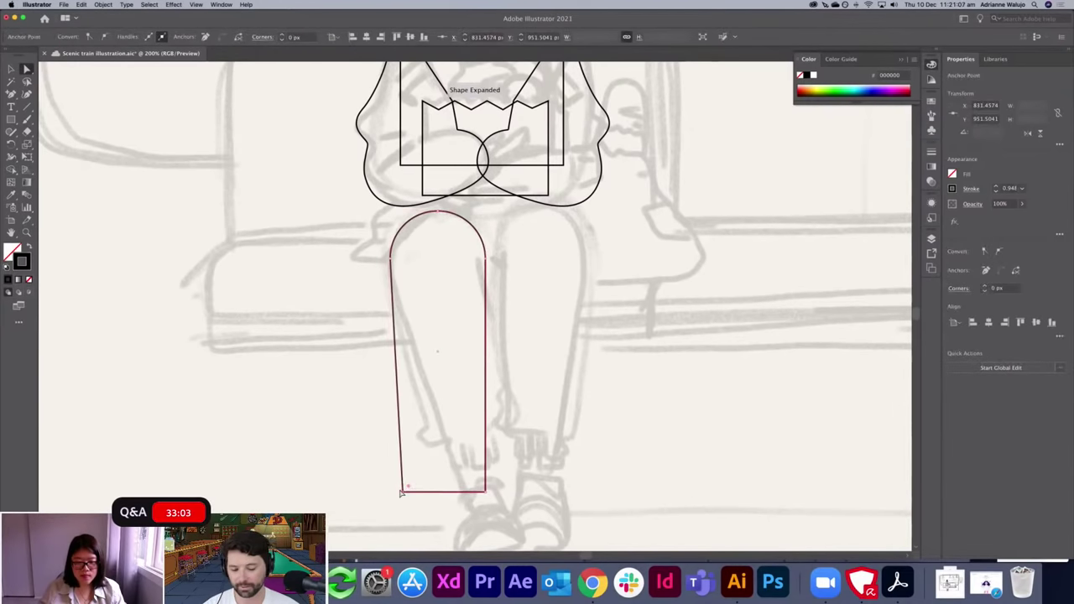
left_click_drag(487, 496, 474, 493)
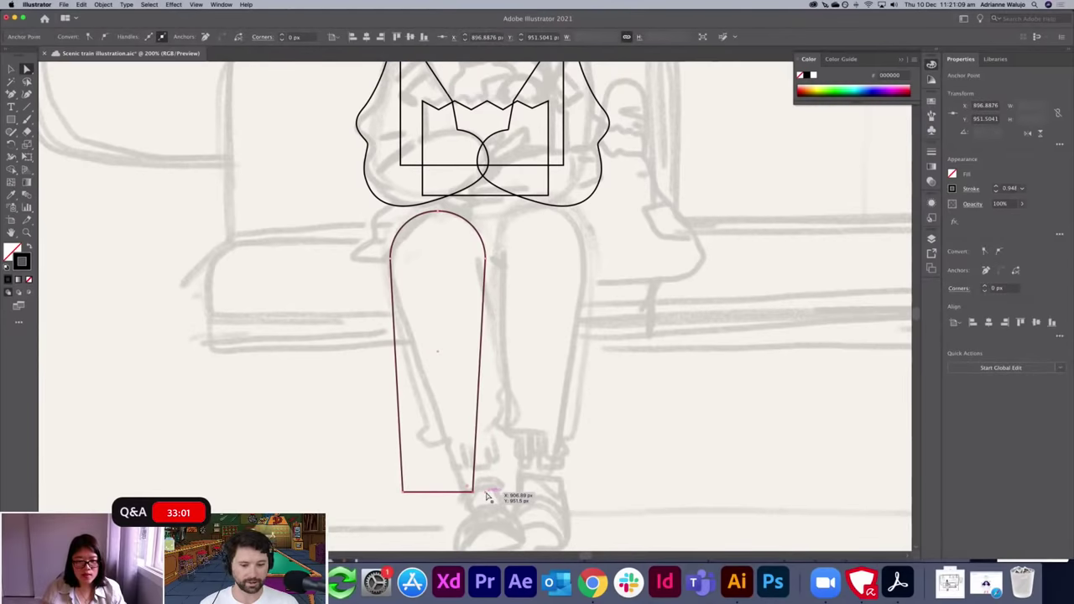
Shorten the tapered leg shape by raising its bottom edge to the sketched trouser hem.
left_click(513, 427)
left_click(436, 495)
left_click_drag(436, 493, 443, 463)
left_click(540, 378)
scroll(541, 402, "up", 5)
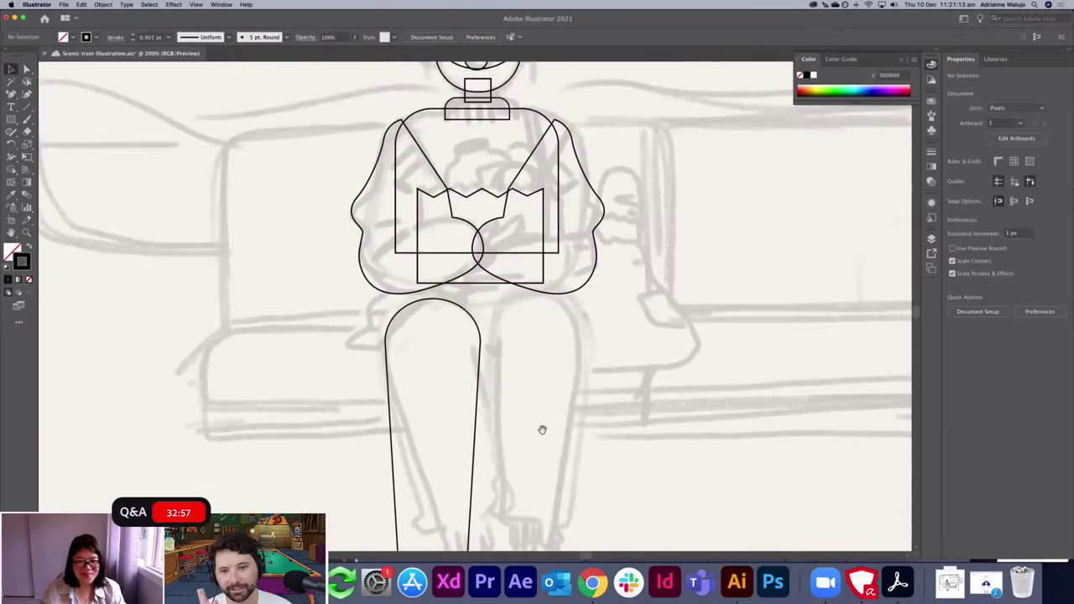
Rotate the tapered leg shape so that it slants inward along the sketched leg toward the ankle.
left_click(484, 351)
key("r")
left_click_drag(487, 345, 460, 326)
key("v")
left_click(532, 353)
scroll(541, 400, "down", 3)
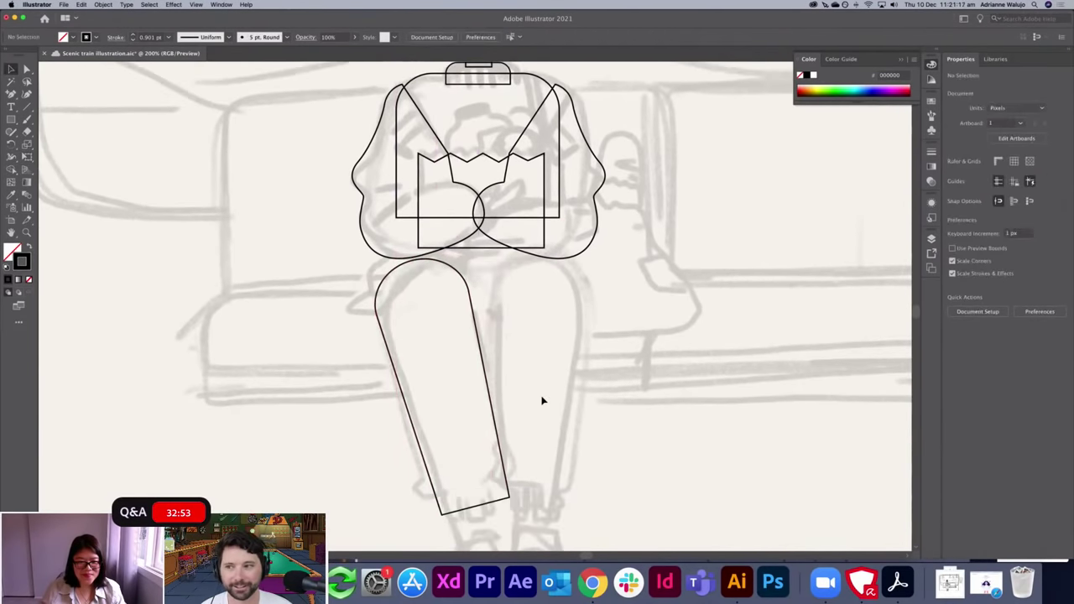
scroll(524, 461, "up", 5)
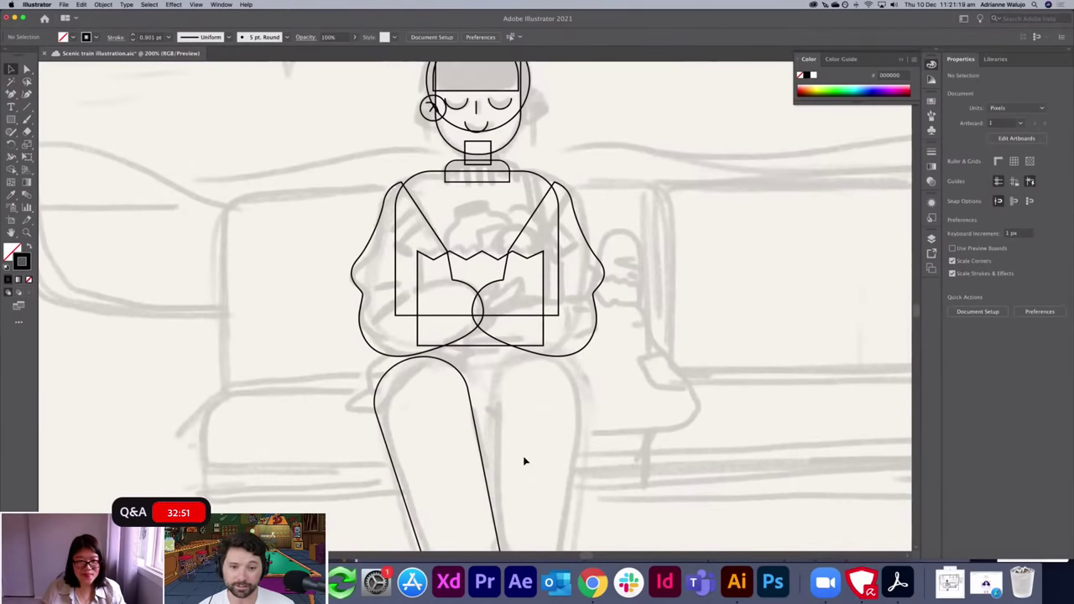
scroll(524, 460, "up", 5)
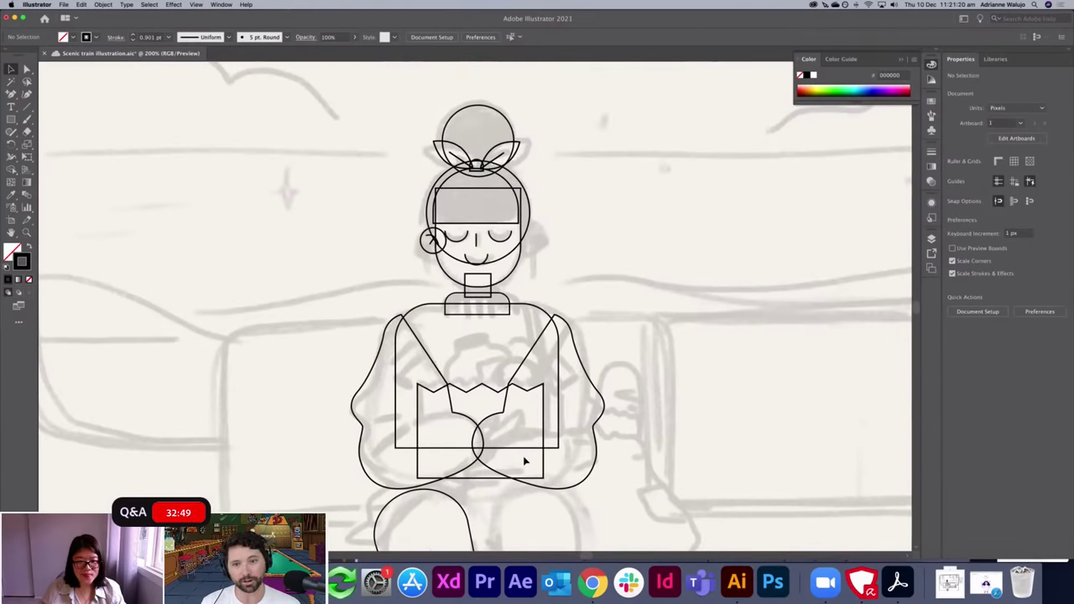
Undo the rotation of the tapered leg shape so that it stands upright.
scroll(525, 461, "down", 15)
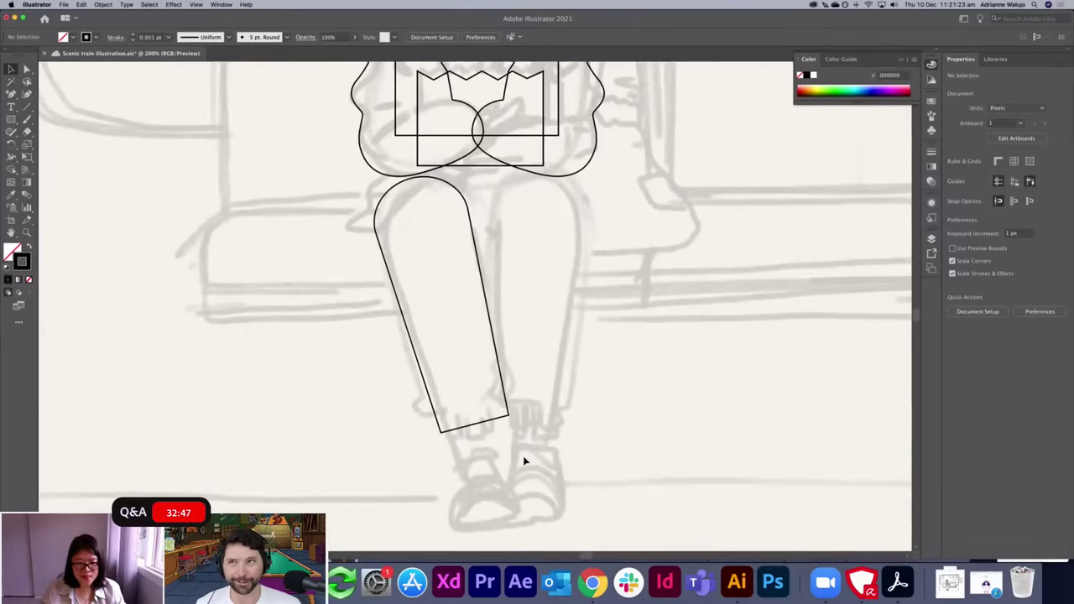
scroll(524, 461, "up", 2)
key("super+z")
key("super+equal")
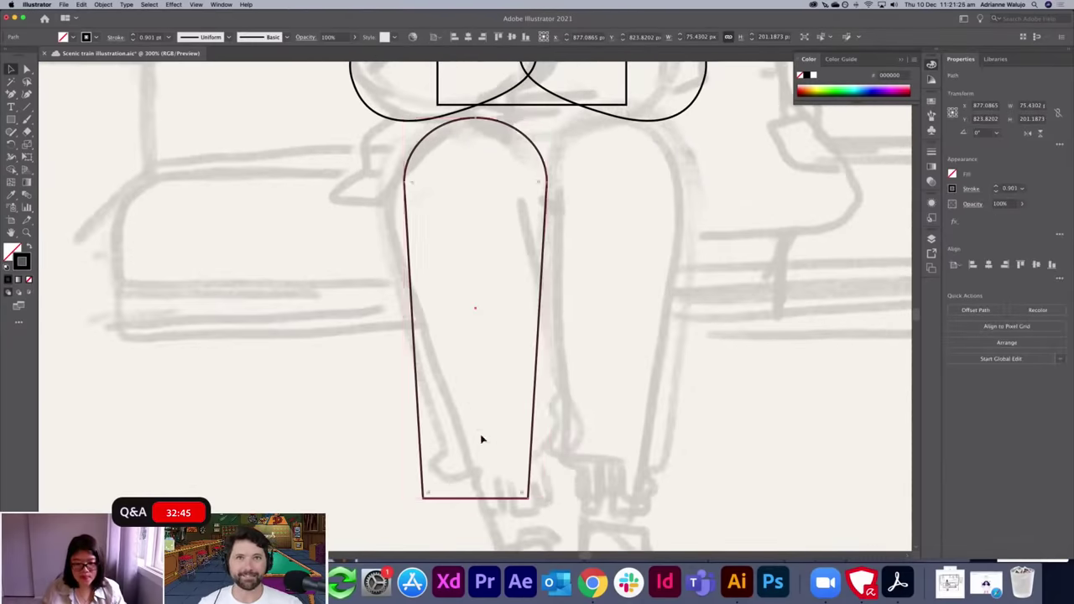
left_click_drag(481, 379, 478, 355)
scroll(477, 356, "down", 2)
Draw a cuff rectangle about 46 by 27 px overlapping the leg's hem and round its two bottom corners.
key("m")
left_click_drag(421, 400, 500, 441)
left_click(440, 369)
key("a")
Slightly round both bottom corners of the tapered leg shape.
left_click(415, 416)
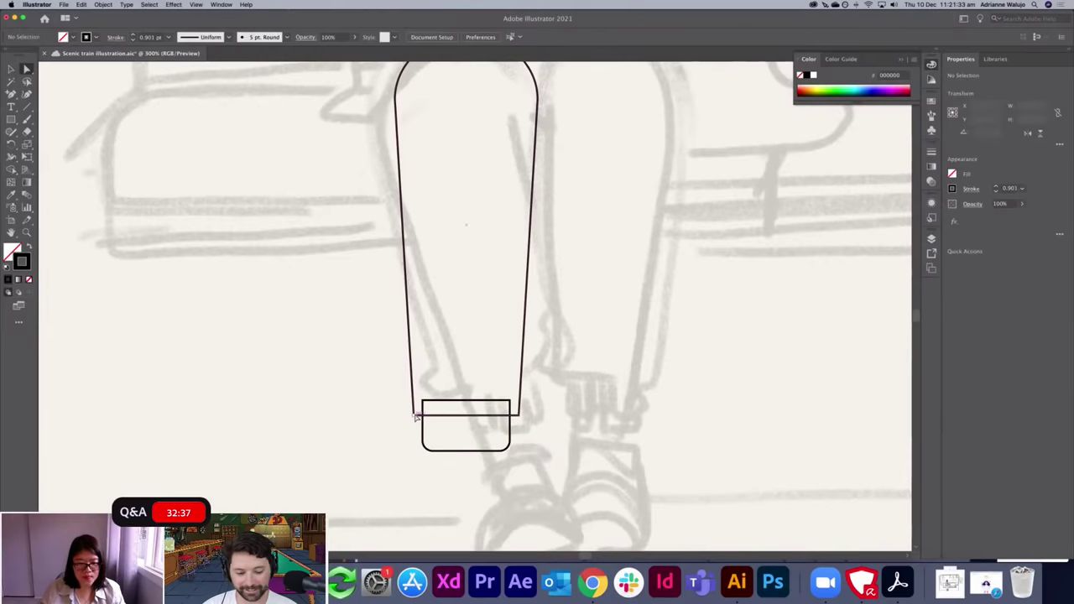
left_click(415, 416)
left_click(519, 413, "shift")
left_click_drag(514, 410, 512, 434)
Nudge the cuff rectangle sideways so that it sits centred under the leg's hem.
key("v")
left_click(524, 428)
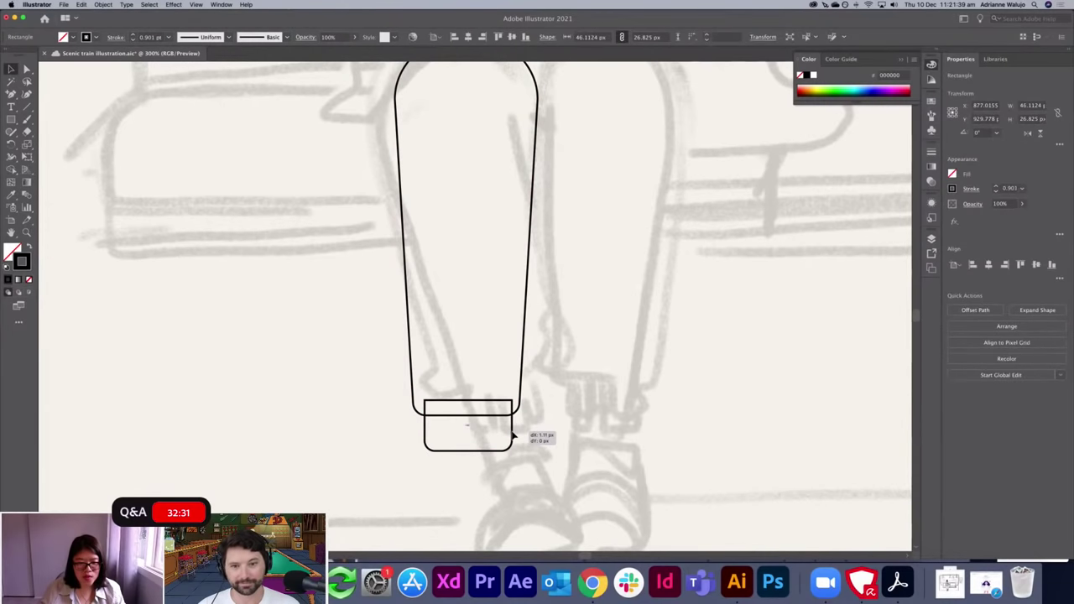
left_click(582, 410)
key("super+minus")
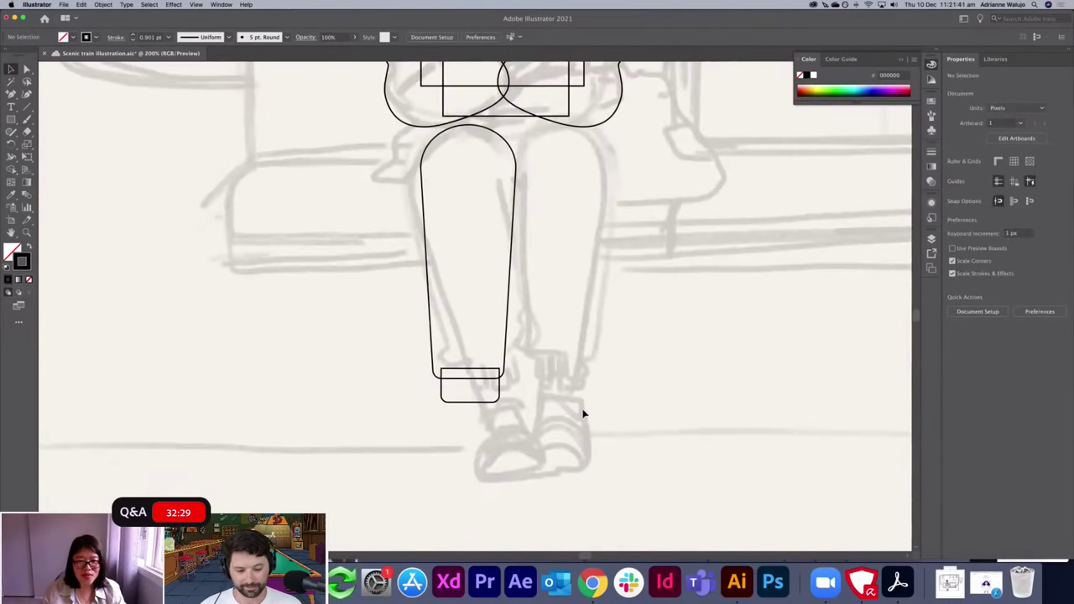
scroll(582, 413, "up", 3)
left_click_drag(460, 429, 458, 430)
left_click(556, 408)
Rotate the leg and cuff together by about 13.5° so that they slant along the sketched leg.
left_click(510, 452)
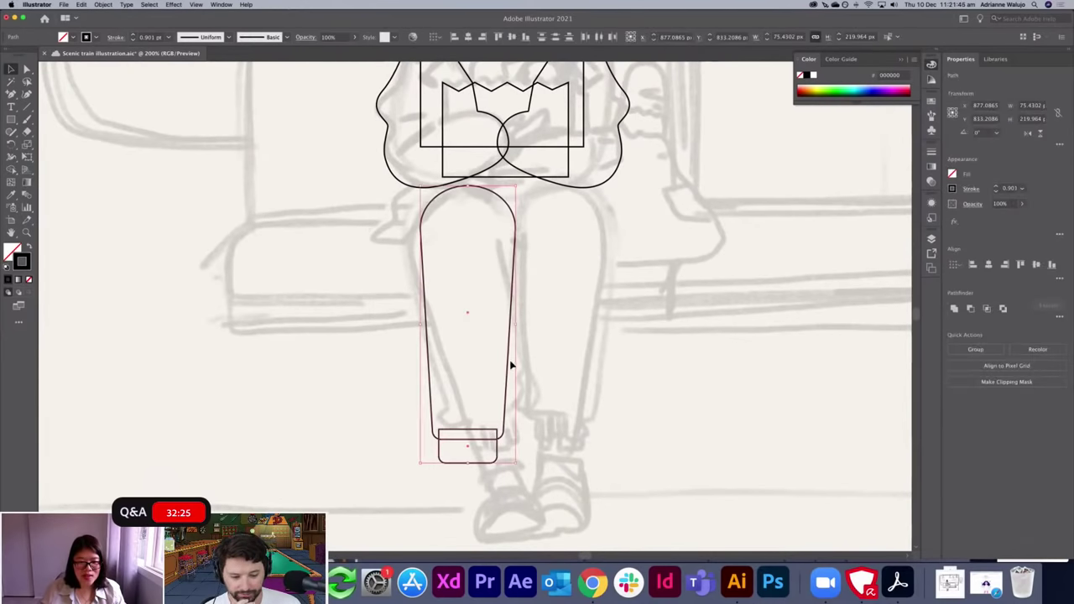
key("e")
left_click_drag(513, 189, 492, 210)
key("v")
left_click(530, 205)
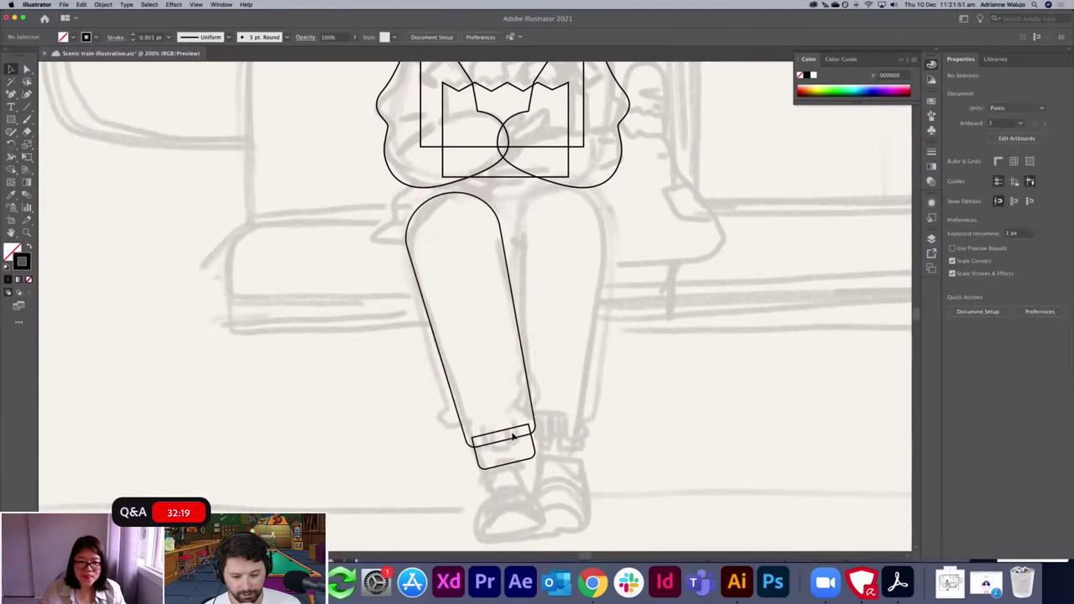
Try to unite the leg and cuff into one shape, and undo the union.
left_click(523, 471)
left_click(952, 309)
left_click(621, 322)
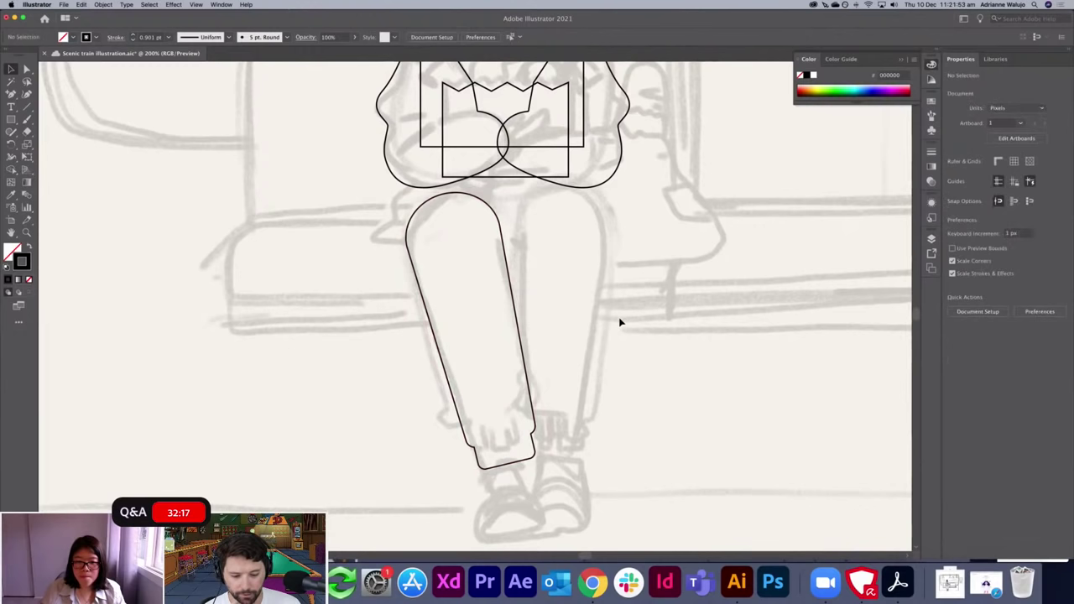
key("super+z")
Nudge the cuff outward to the leg's inner edge and unite the leg and cuff into one shape.
left_click(534, 444)
left_click(532, 441)
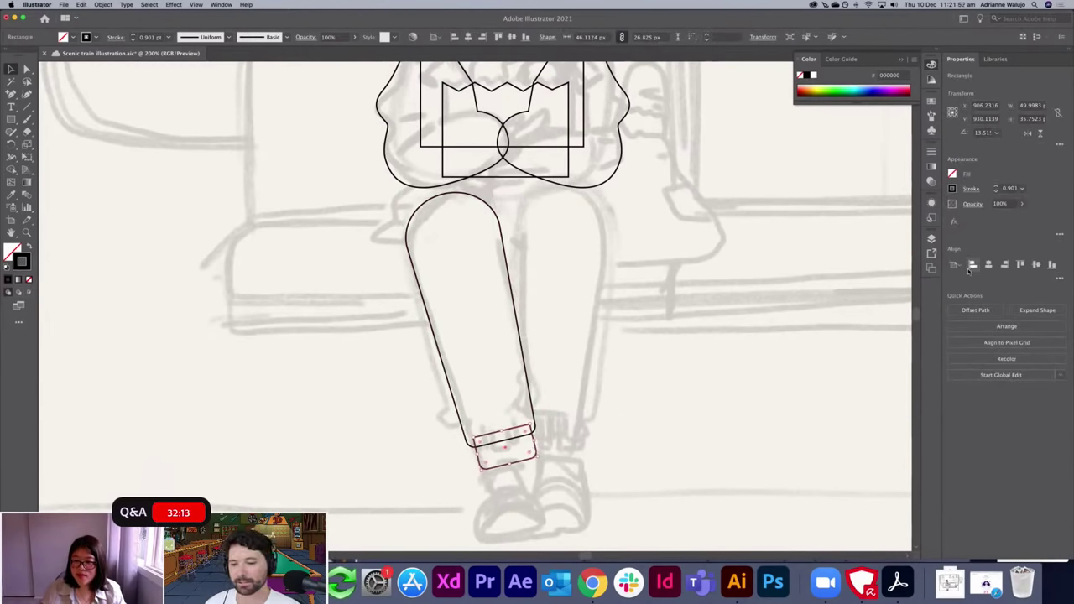
left_click_drag(662, 369, 491, 463)
left_click(954, 309)
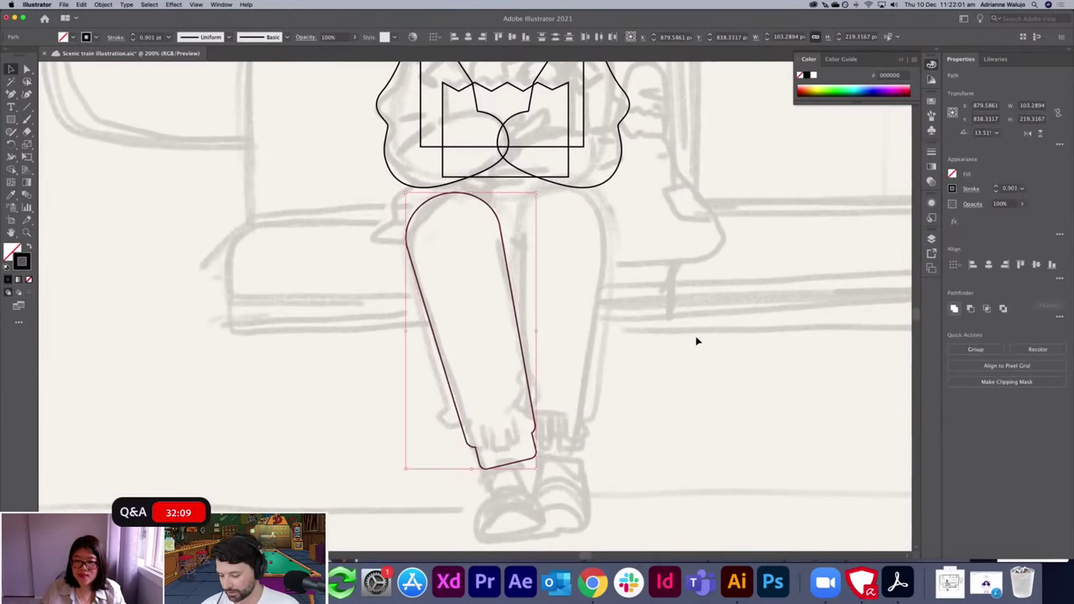
left_click(537, 343)
Draw a bottle body about 53 by 65 px rising out of the bag and round its top corners.
scroll(538, 345, "up", 3)
scroll(537, 344, "up", 3)
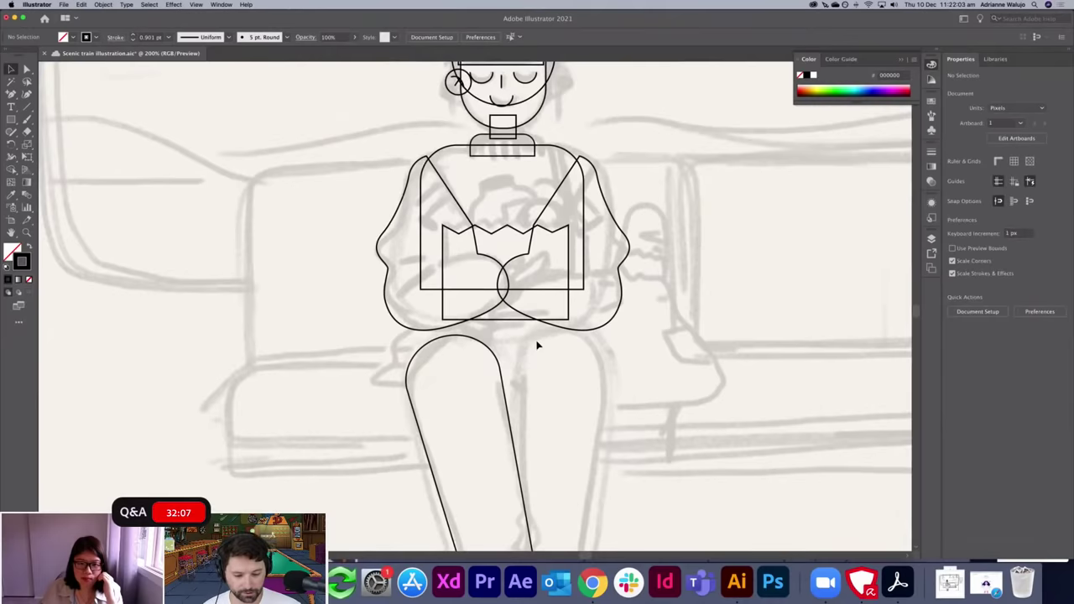
scroll(537, 345, "down", 1)
key("super+equal")
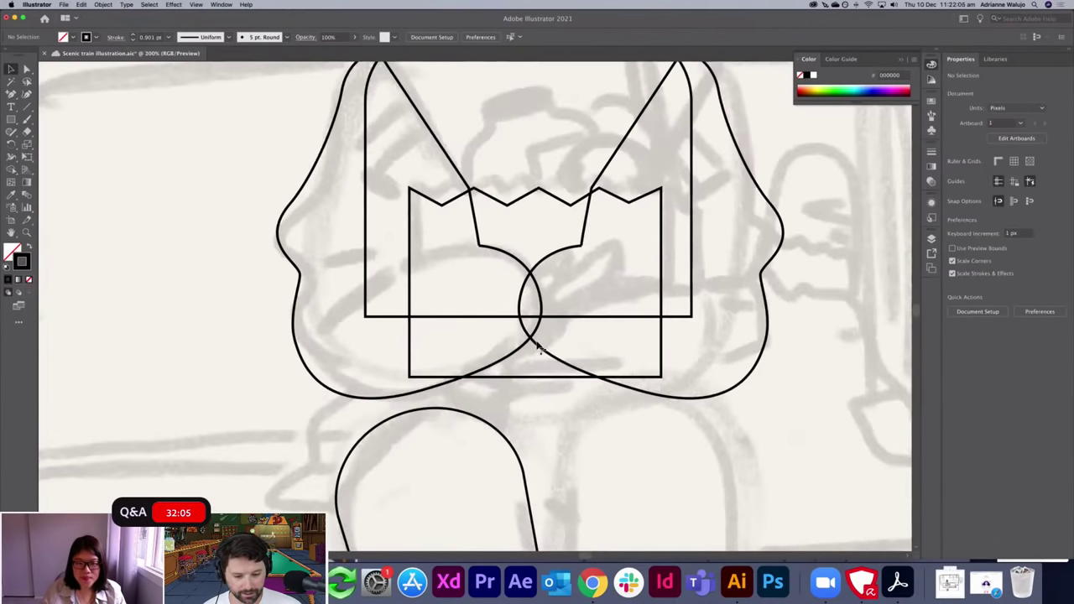
scroll(553, 340, "up", 5)
key("m")
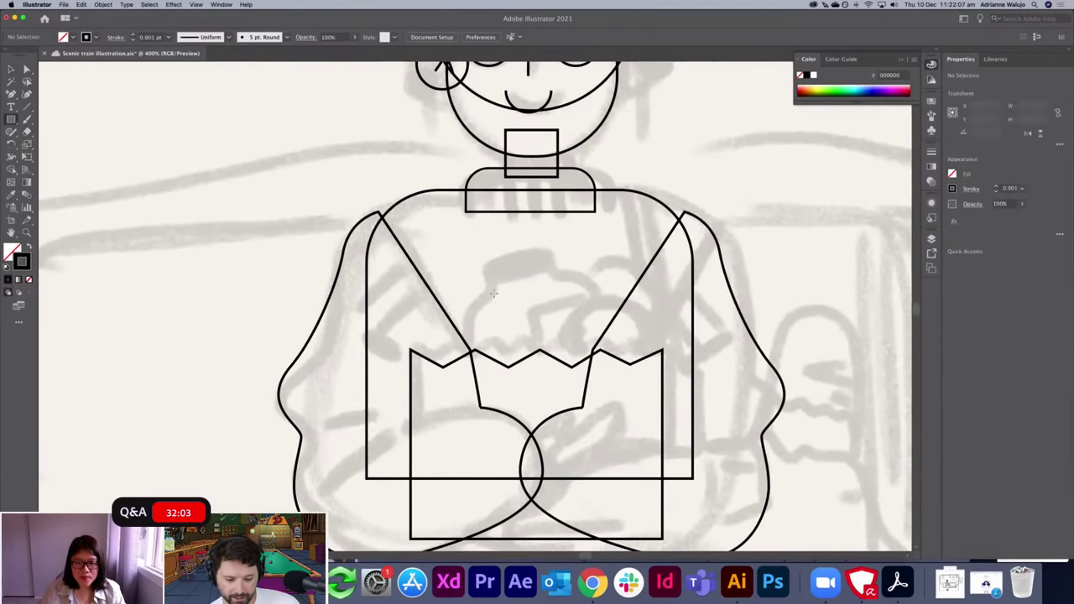
left_click_drag(471, 281, 606, 446)
key("v")
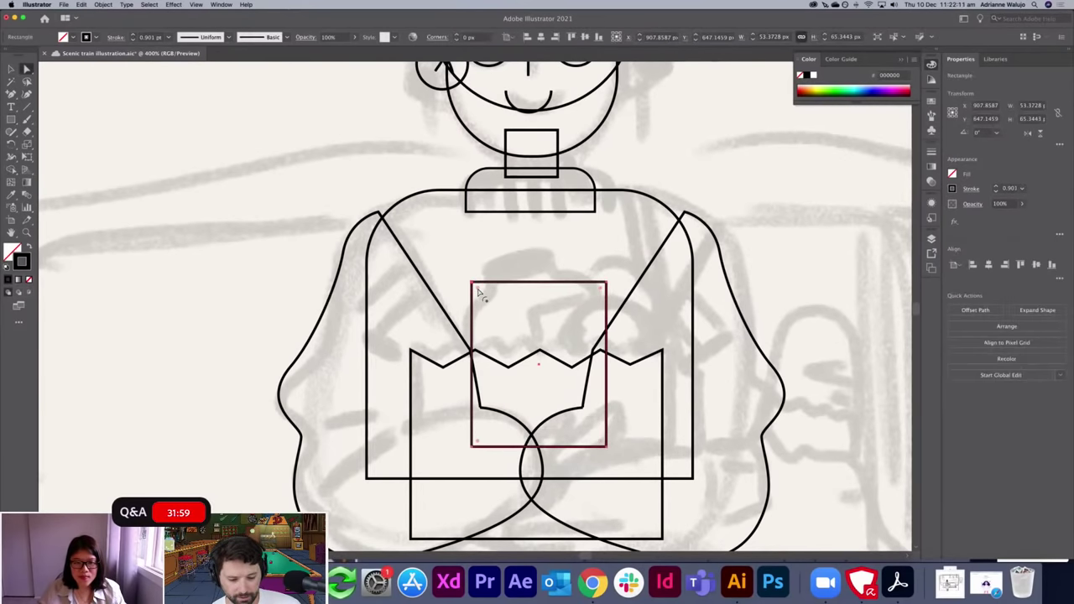
left_click_drag(572, 325, 565, 351)
left_click(561, 254)
Draw the bottle's neck as a rectangle about 25 by 14 px and centre it over the body's rounded top.
key("m")
left_click_drag(505, 261, 569, 298)
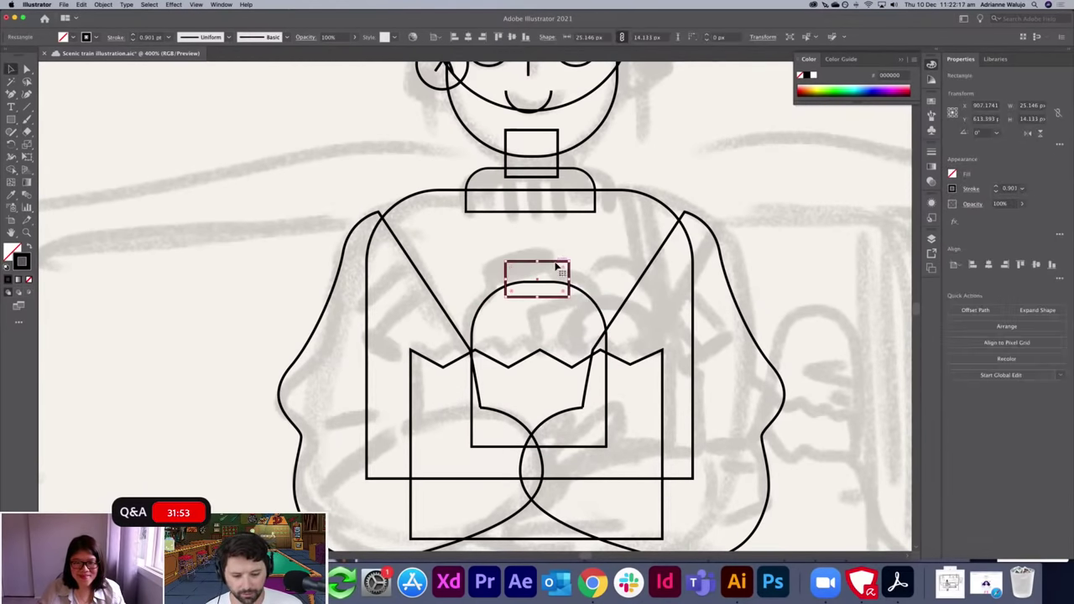
key("v")
left_click_drag(553, 267, 554, 271)
left_click(563, 256)
Draw a bottle cap about 30 by 7 px across the top of the neck and fully round its ends.
key("super+equal")
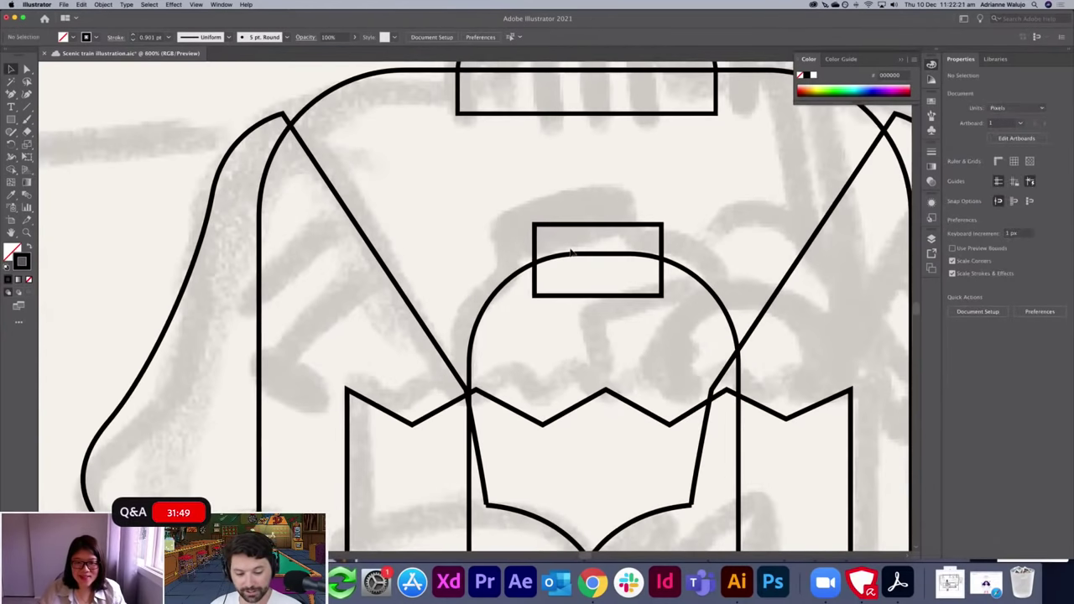
key("m")
left_click_drag(520, 206, 673, 241)
key("a")
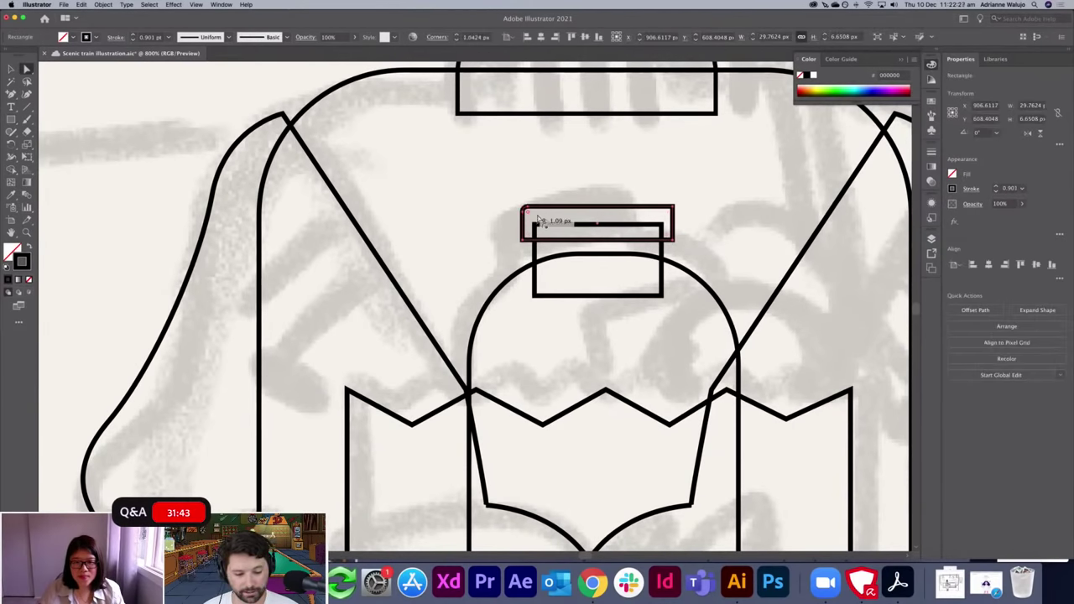
left_click(538, 214)
left_click_drag(528, 217, 591, 214)
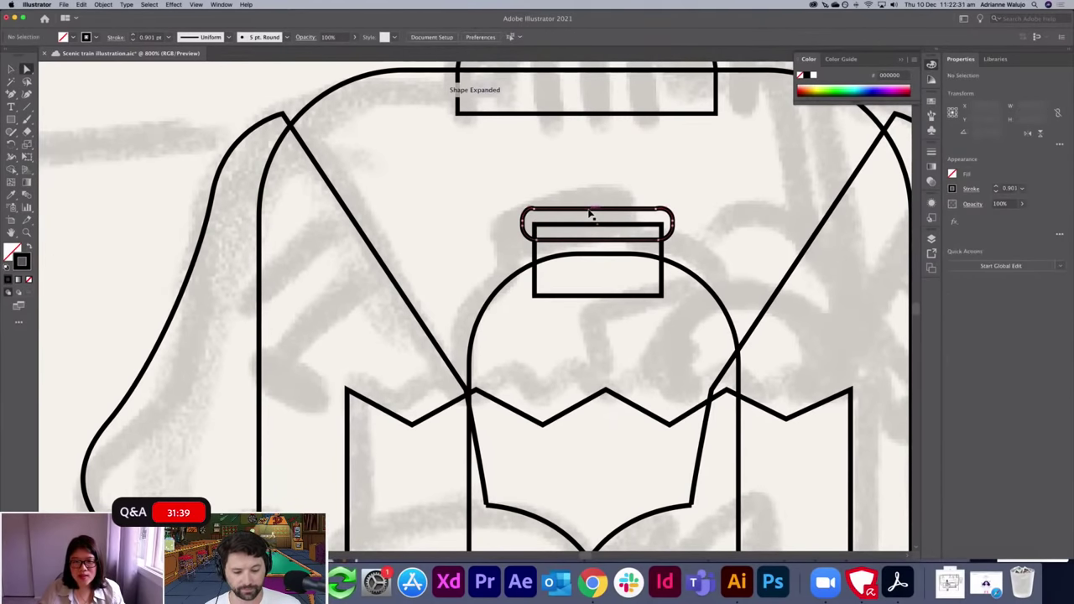
key("super+z")
left_click(616, 188)
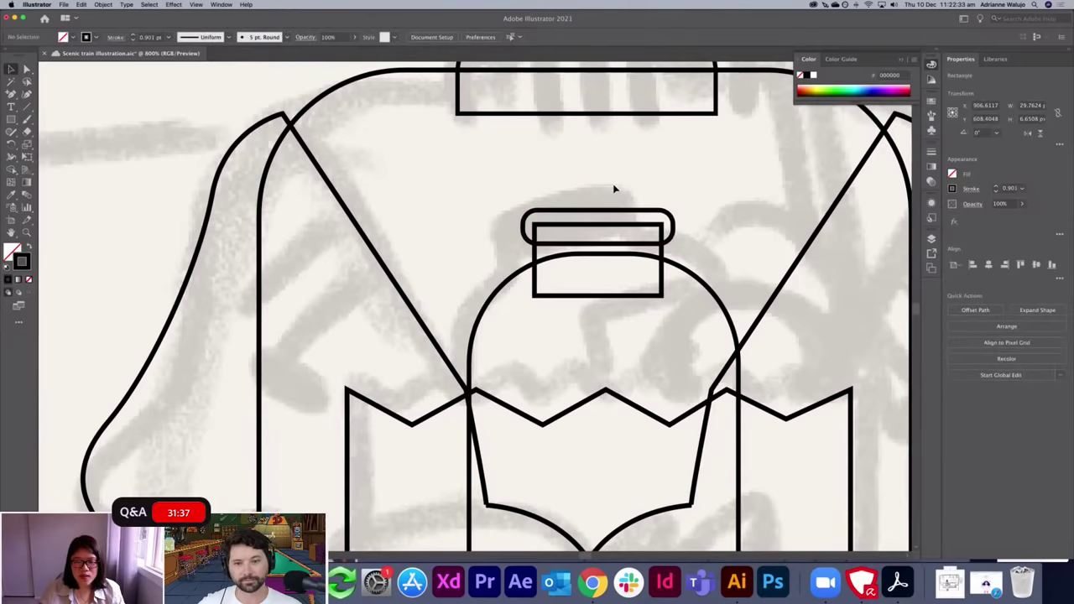
key("super+minus")
key("super+minus")
key("super+minus")
key("super+minus")
key("super+minus")
key("super+equal")
key("super+equal")
key("super+equal")
key("super+equal")
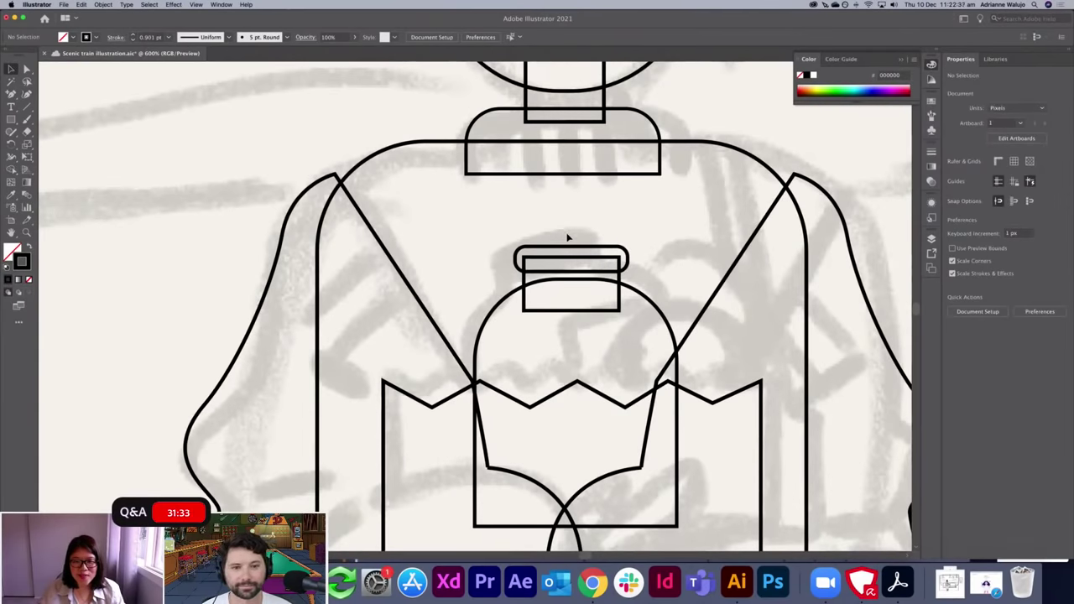
key("super+minus")
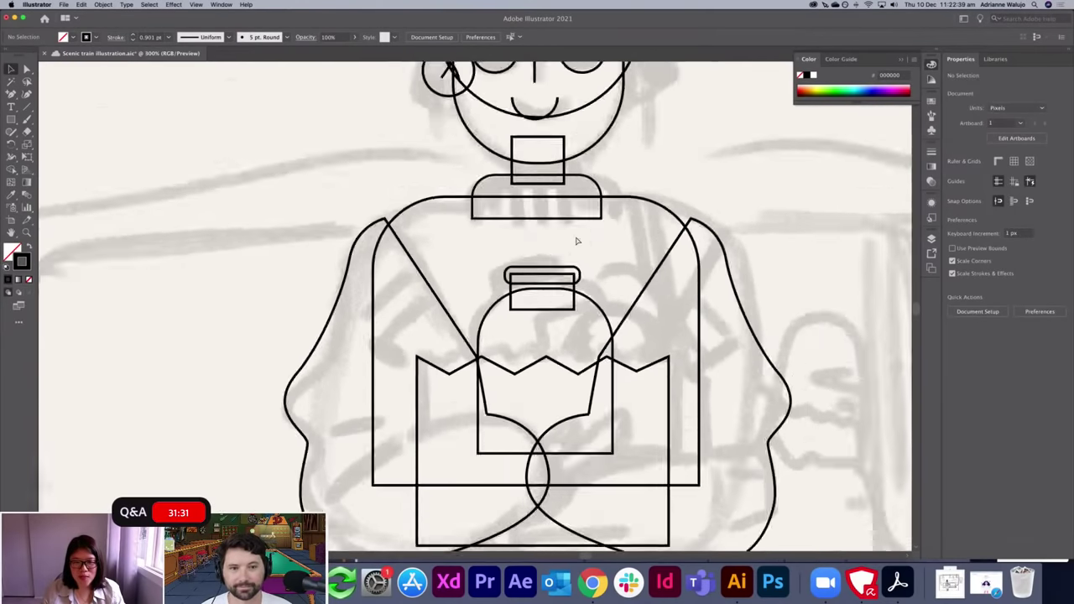
key("super+equal")
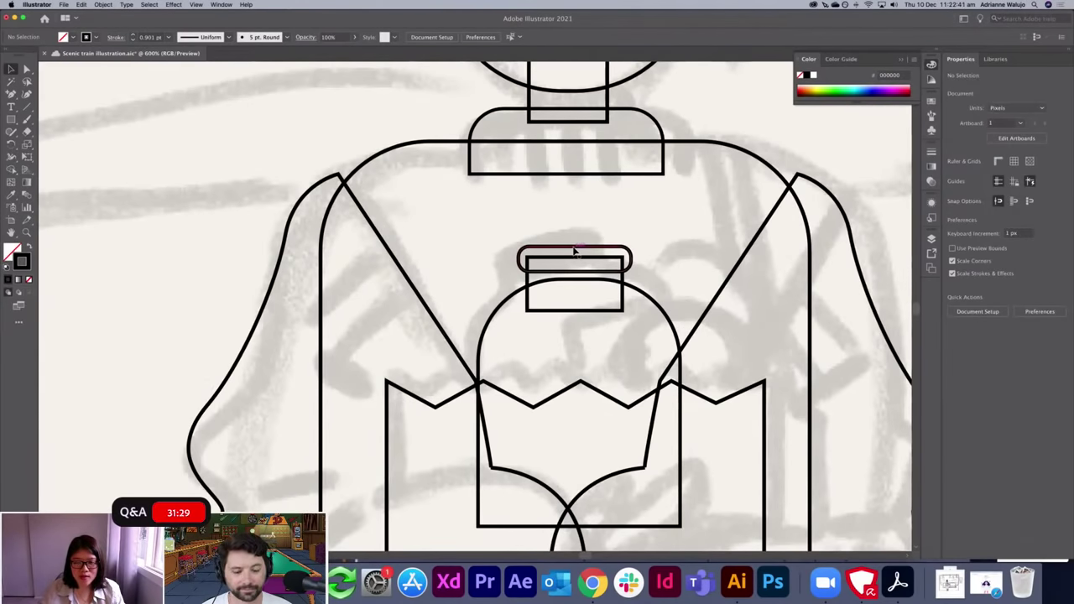
key("super+minus")
key("super+minus")
Draw a short diagonal line, about 22 by 17 px, outward from the inner edge of the sleeve beside the earring.
key("super+equal")
key("p")
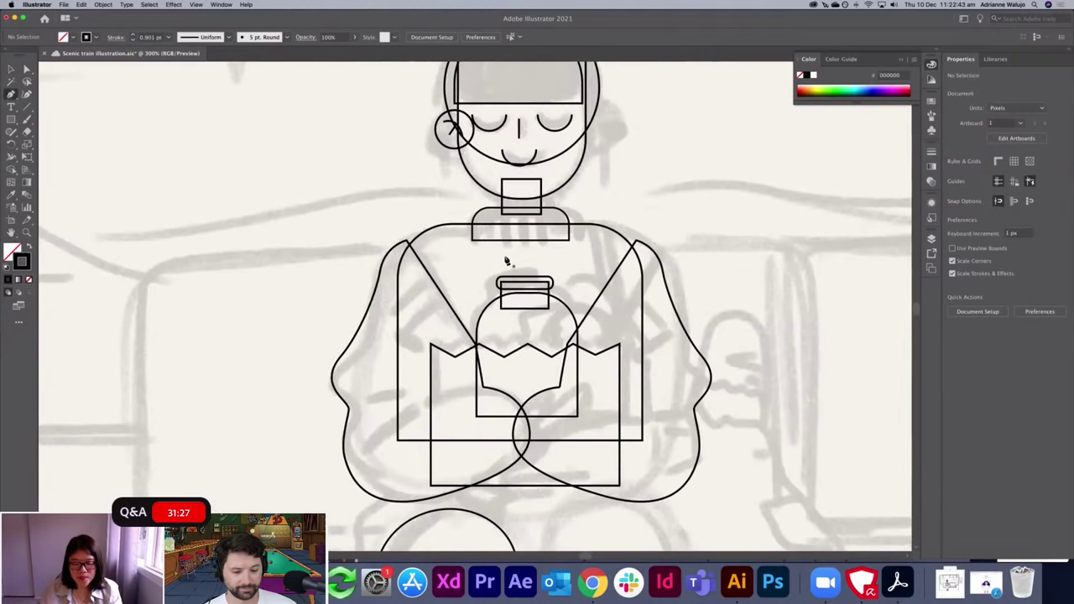
left_click(388, 309)
left_click(430, 279)
key("v")
left_click(406, 219)
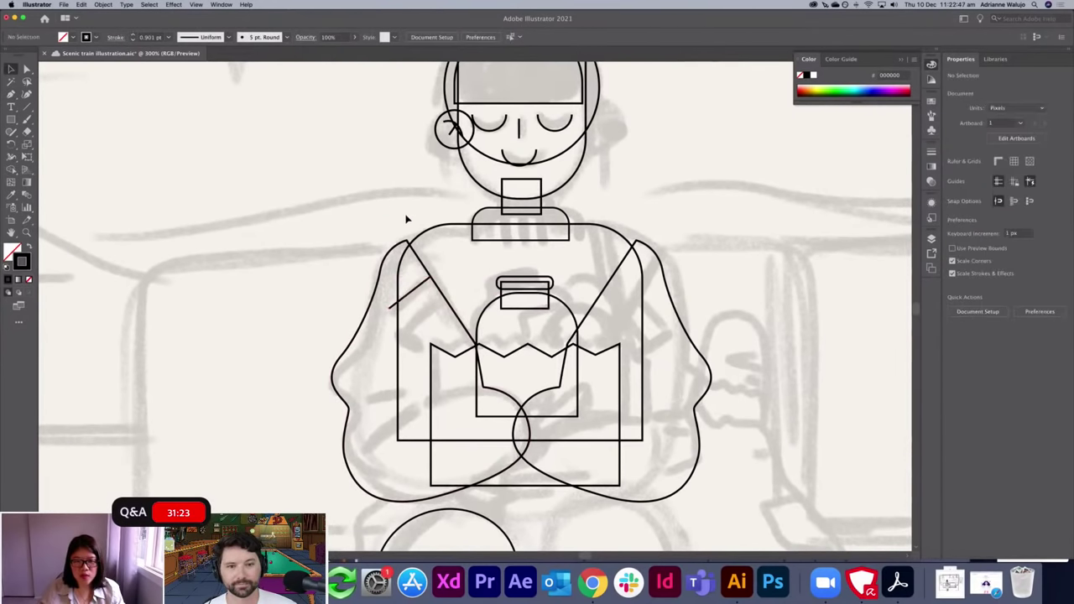
Duplicate the short diagonal line further down the sleeve and align the copy with the sleeve's inner edge.
left_click_drag(447, 320, 449, 323)
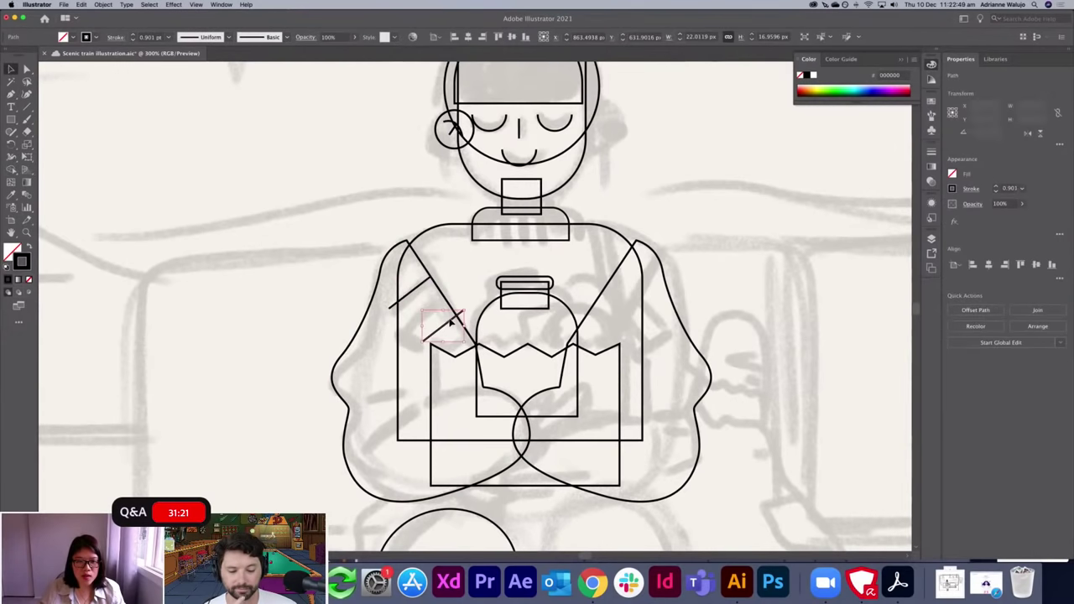
left_click(393, 224)
left_click_drag(448, 324, 436, 330)
Flip both diagonal sleeve lines horizontally and place them on the opposite sleeve, keeping the originals on the first sleeve.
left_click(416, 291, "shift")
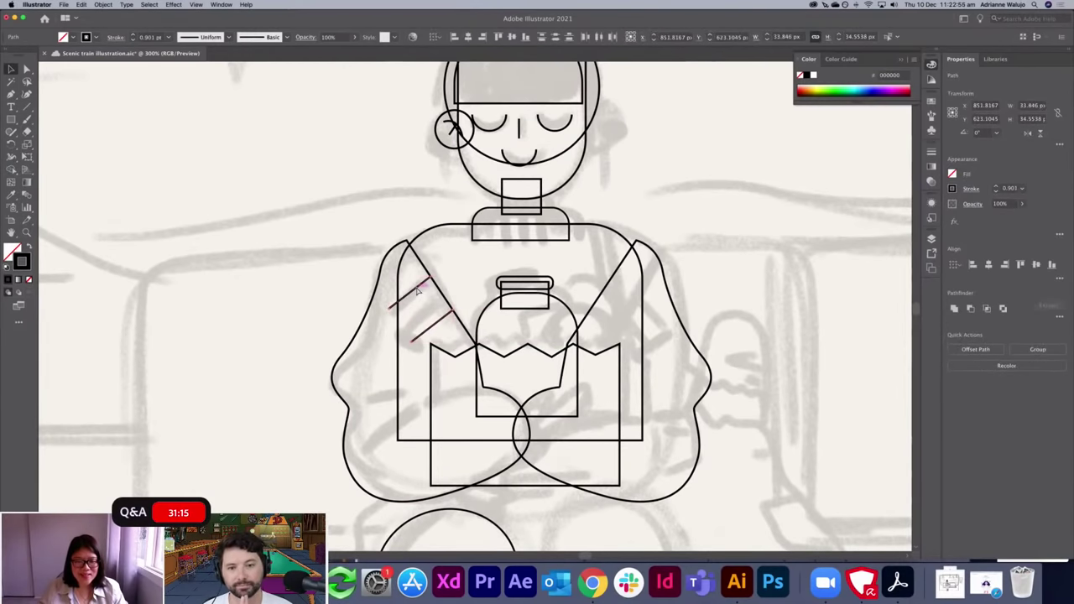
left_click(1026, 134)
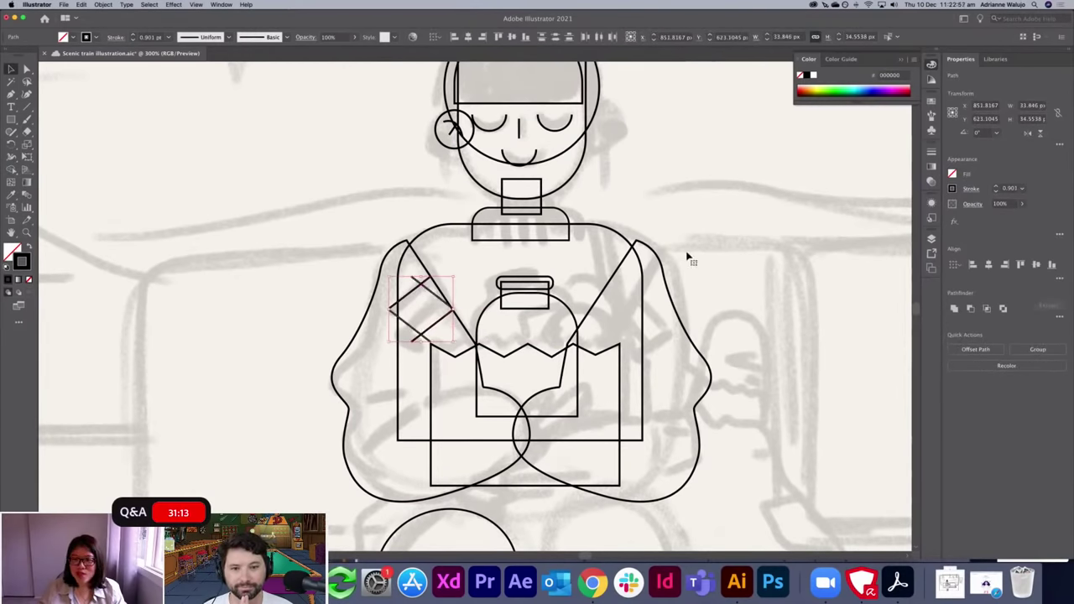
left_click_drag(527, 302, 631, 297)
left_click(719, 272)
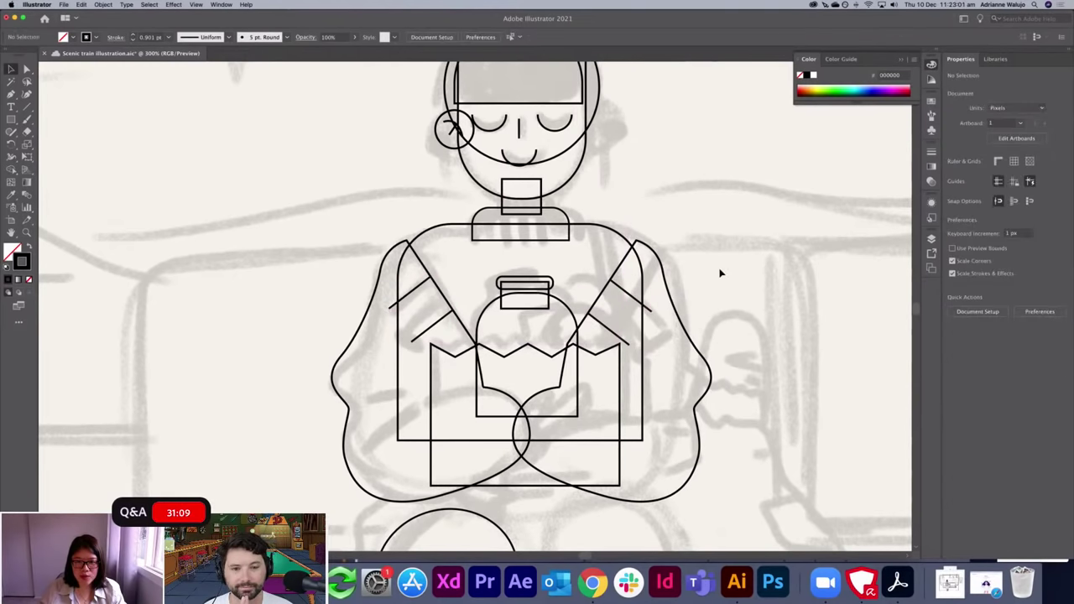
Examine the bottle outline and the whole figure from hair bun to trouser cuff against the sketch.
key("super+equal")
key("super+equal")
key("super+equal")
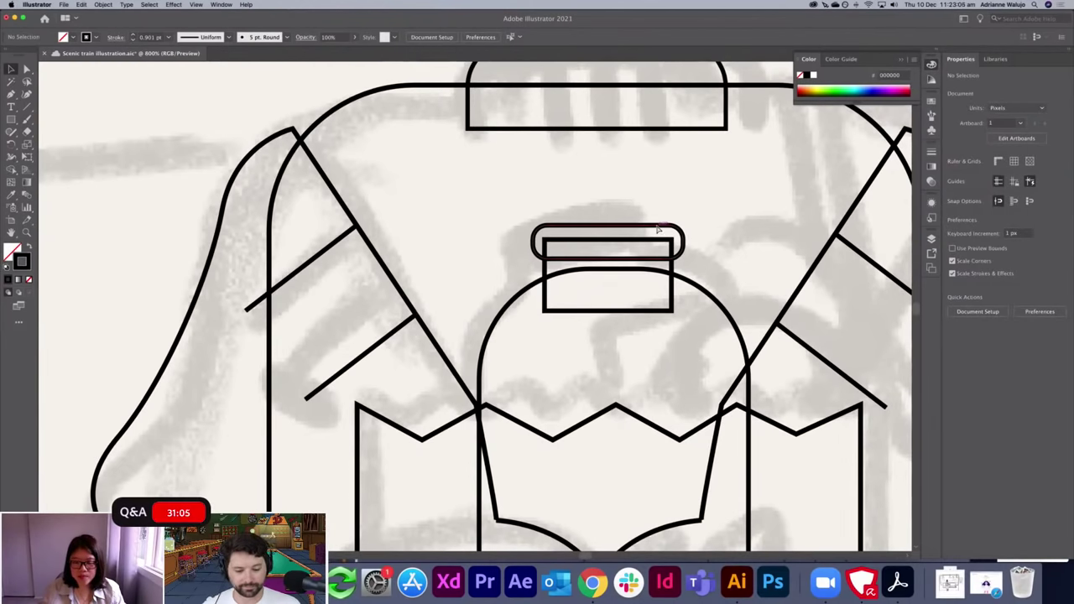
key("super+minus")
key("super+minus")
key("super+minus")
key("super+minus")
scroll(611, 367, "down", 10)
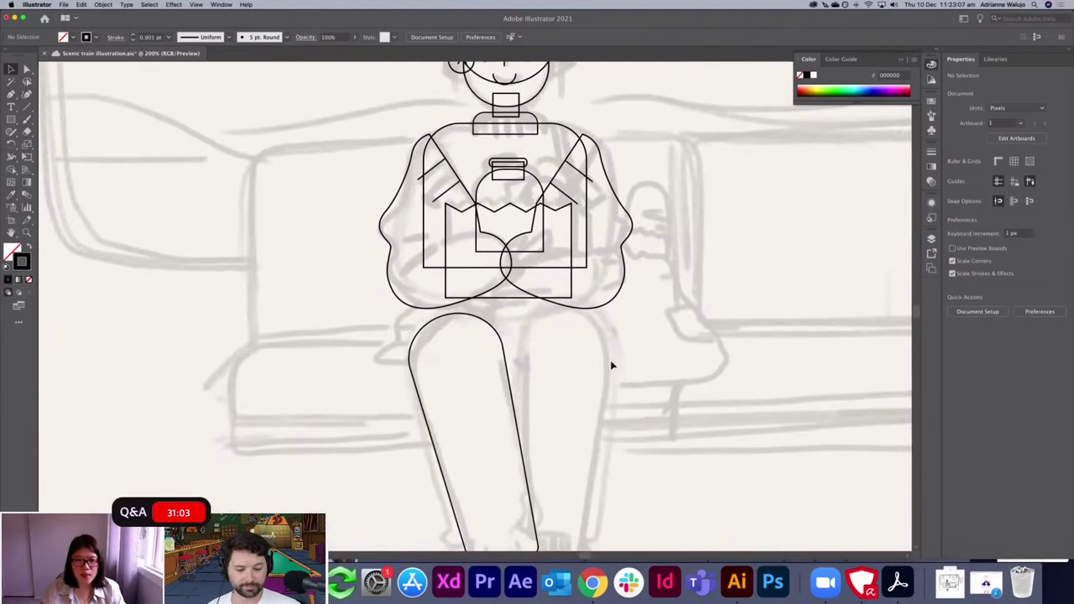
scroll(611, 366, "up", 9)
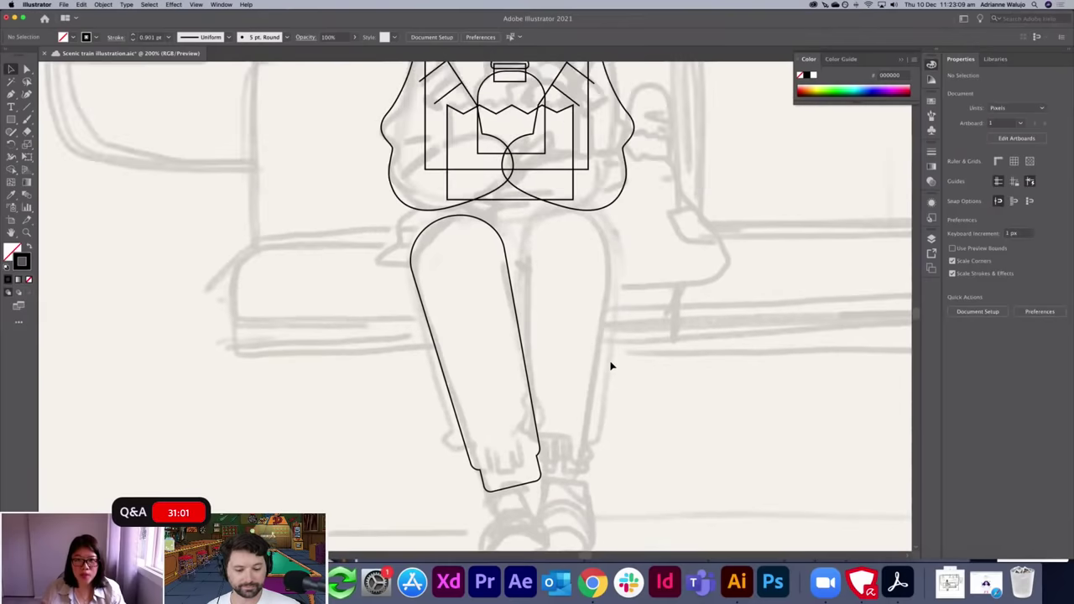
scroll(535, 344, "down", 4)
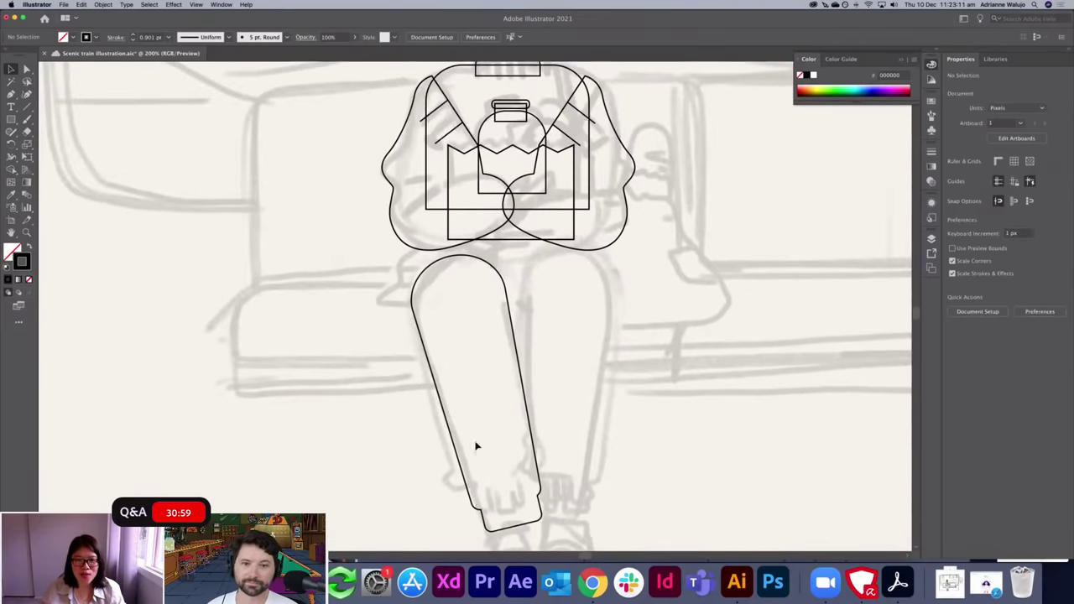
scroll(446, 461, "down", 4)
scroll(447, 460, "up", 2)
scroll(446, 459, "up", 8)
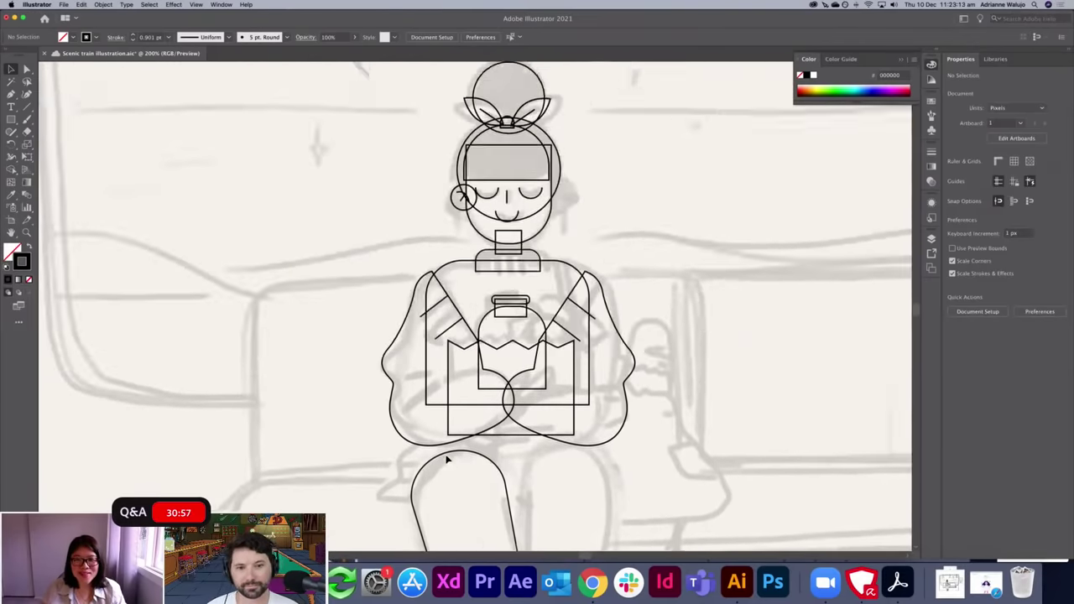
Trace the garment hem flaring out beside the first knee as a closed Pen path starting and ending at the sleeve's lower edge.
scroll(447, 460, "up", 5)
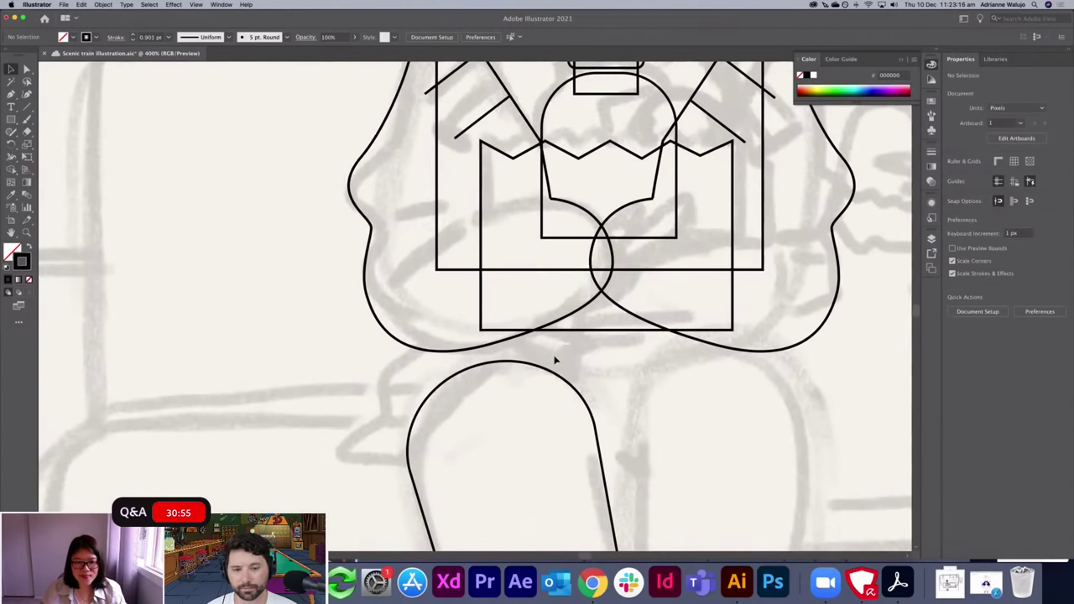
key("p")
left_click(420, 342)
mouse_move(391, 375)
left_mouse_down()
mouse_move(386, 423)
mouse_move(344, 451)
mouse_move(339, 468)
left_mouse_up()
key("super+z")
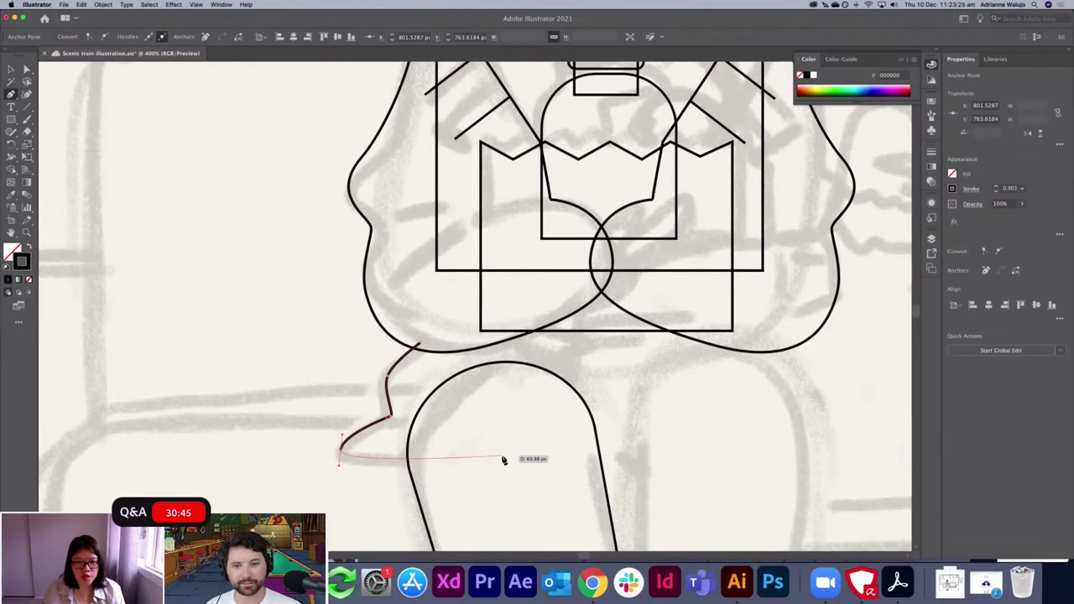
left_click_drag(504, 460, 522, 464)
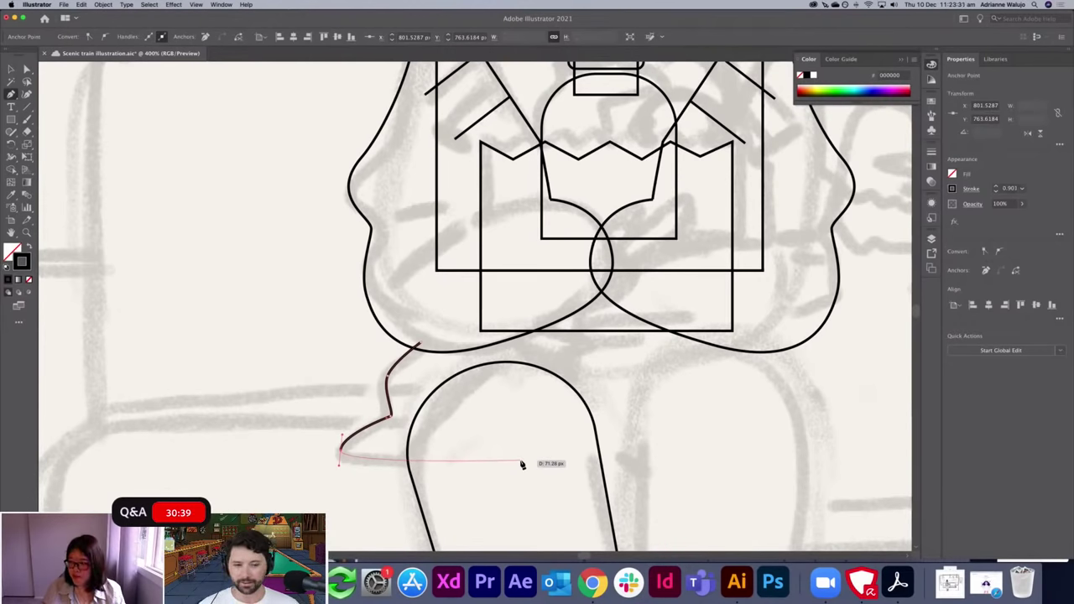
left_click(533, 461)
left_click_drag(569, 344, 565, 280)
left_click(418, 343)
key("v")
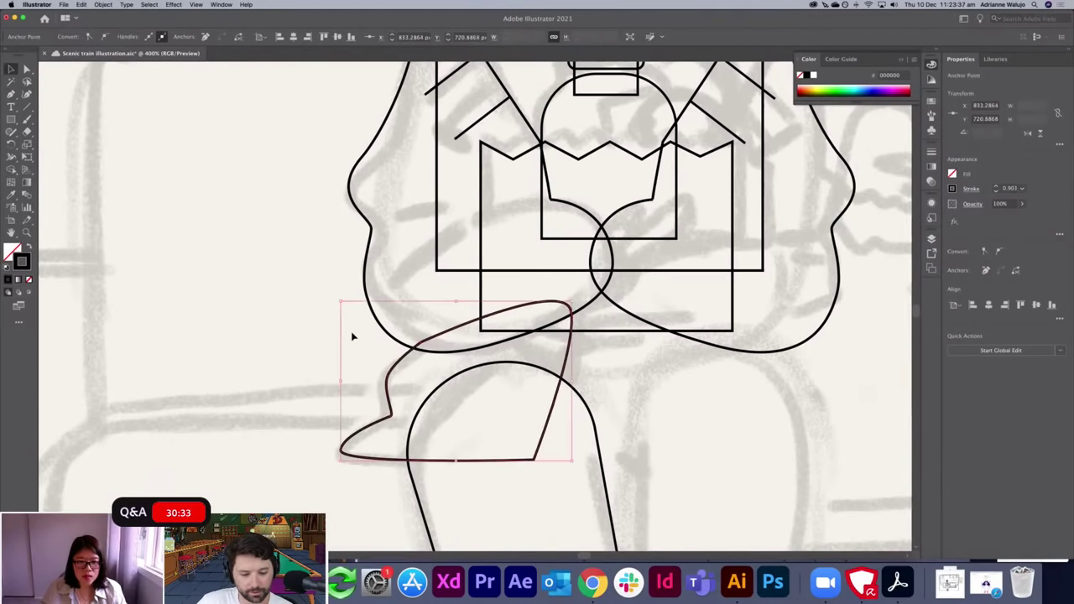
left_click(352, 336)
Nudge the outer tip of the garment hem slightly outward.
key("super+minus")
key("super+minus")
key("super+minus")
key("super+minus")
key("super+minus")
key("super+minus")
key("super+equal")
key("super+equal")
key("super+equal")
left_click_drag(539, 349, 498, 255)
scroll(498, 255, "down", 2)
key("a")
left_click_drag(386, 264, 383, 265)
left_click(369, 271)
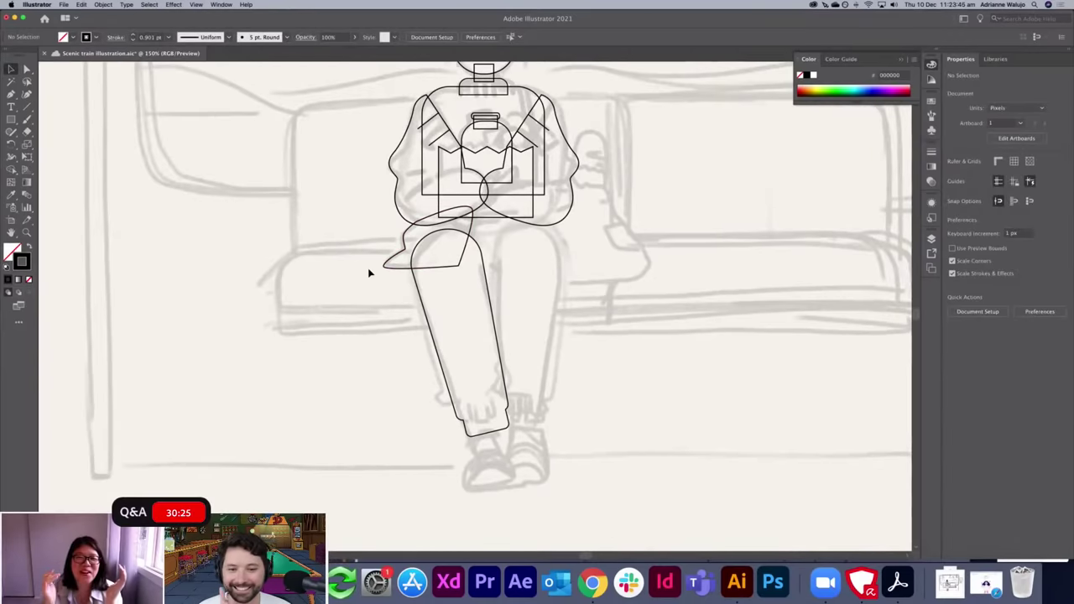
Draw a rectangle about 52 by 35 px over the sketched shoe below the trouser cuff.
key("super+minus")
key("super+equal")
key("super+equal")
key("super+equal")
left_click_drag(594, 372, 628, 267)
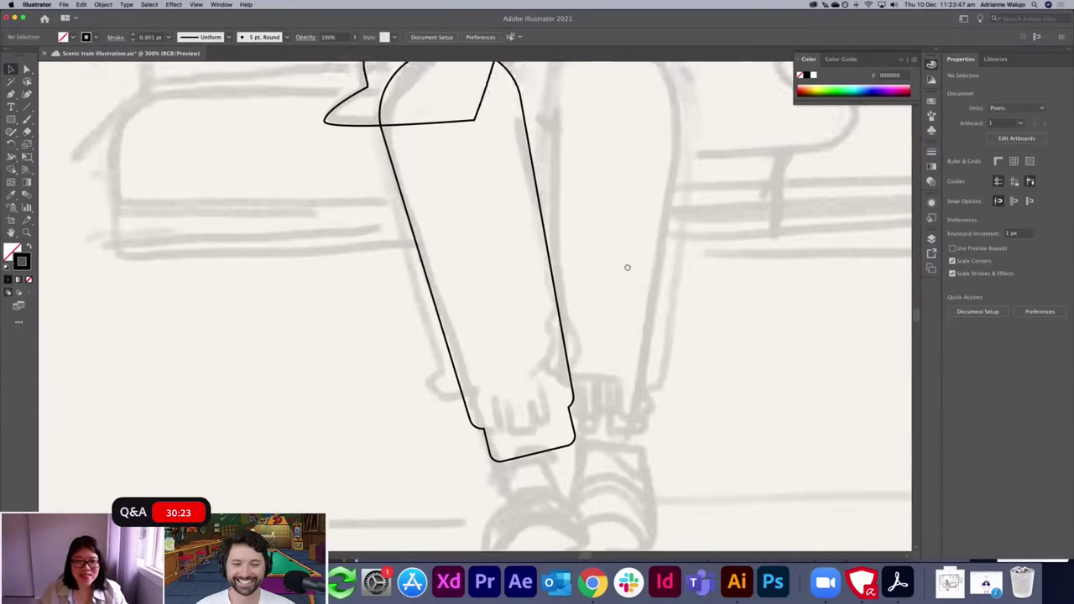
scroll(626, 267, "down", 2)
scroll(589, 289, "down", 2)
scroll(588, 288, "up", 4)
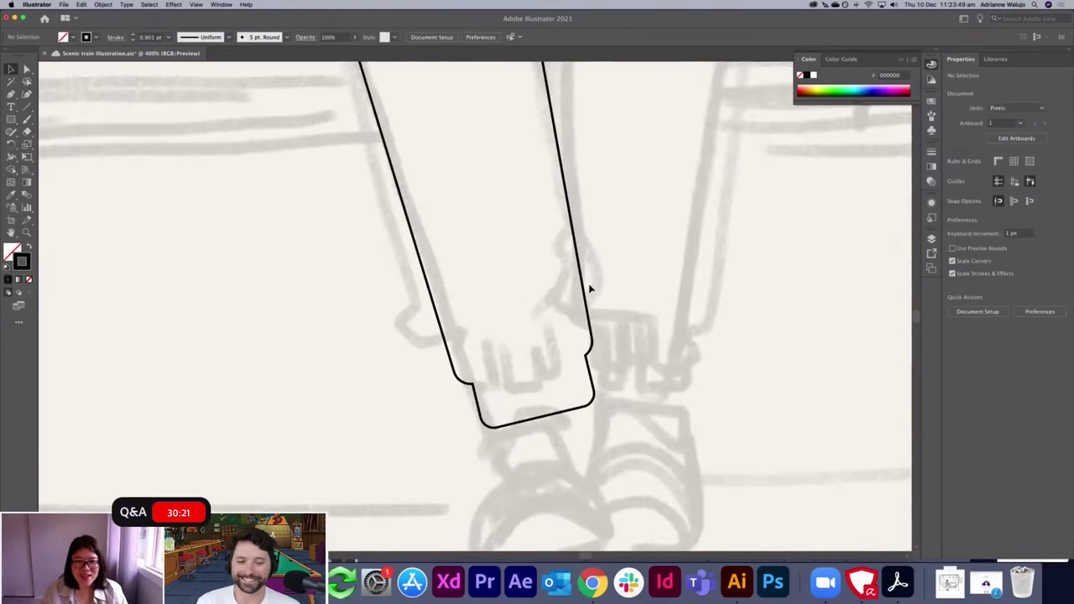
scroll(585, 265, "up", 1)
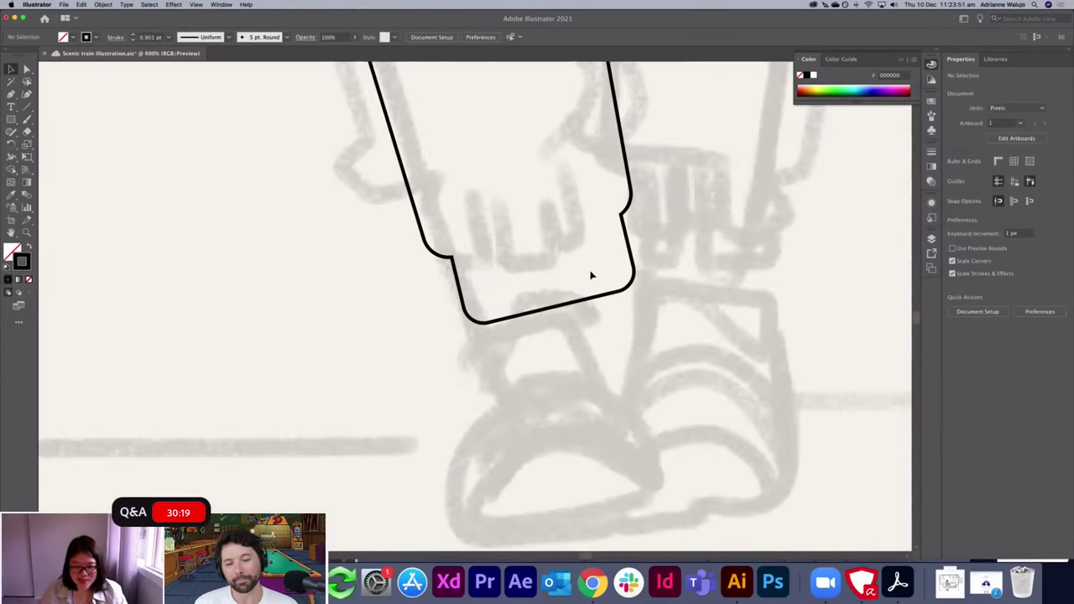
left_click_drag(452, 389, 650, 523)
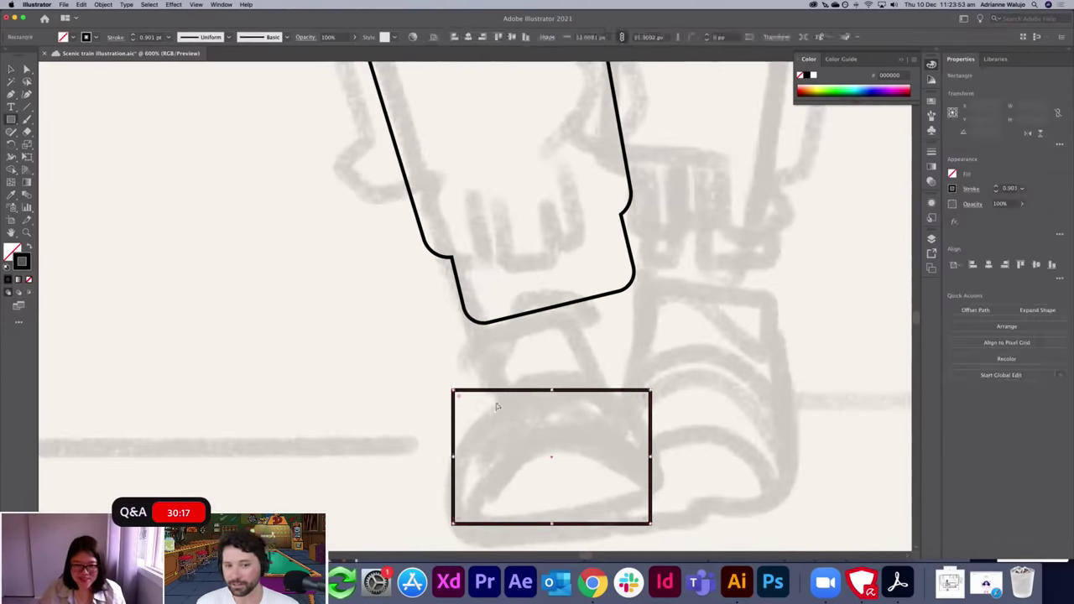
Reposition the shoe rectangle slightly higher beneath the cuff and round its two upper corners into a dome.
left_click_drag(645, 400, 682, 361)
key("a")
left_click(668, 360)
left_click(633, 389)
key("e")
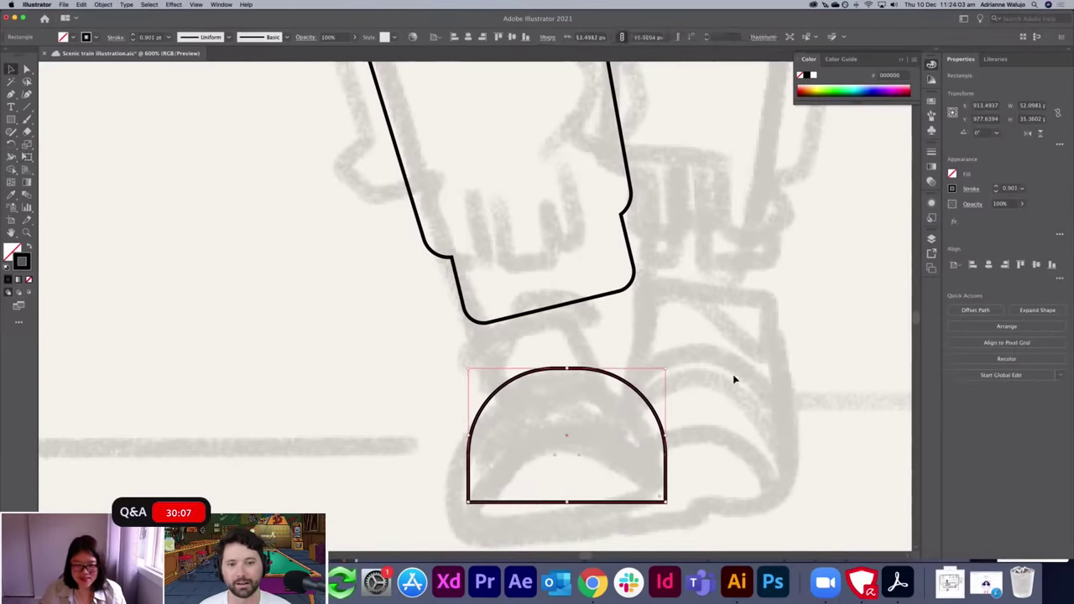
left_click(734, 380)
Draw a smaller rectangle overlapping the top of the shoe dome as the tongue and round its upper corners.
key("m")
left_click_drag(498, 335, 631, 409)
key("a")
mouse_move(624, 342)
left_mouse_down()
mouse_move(598, 372)
mouse_move(625, 357)
left_mouse_up()
left_click(628, 344)
key("v")
left_click(687, 388)
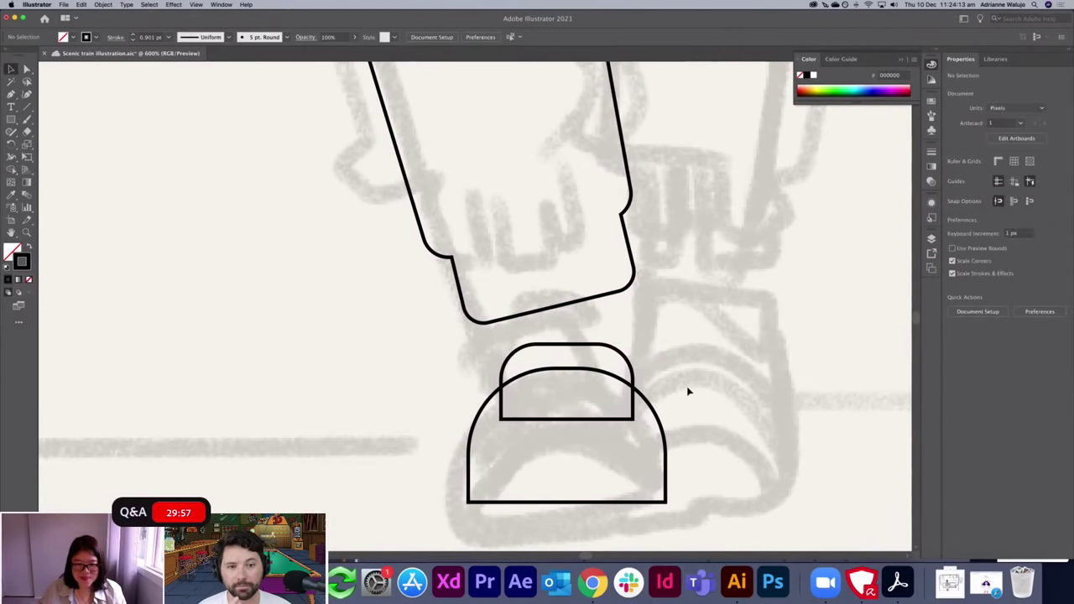
Add a thin sole rectangle about 53 by 6 px under the shoe, raise it slightly and shorten the dome to meet it.
scroll(687, 394, "down", 1)
key("m")
left_click_drag(467, 480, 669, 504)
key("v")
left_click(728, 448)
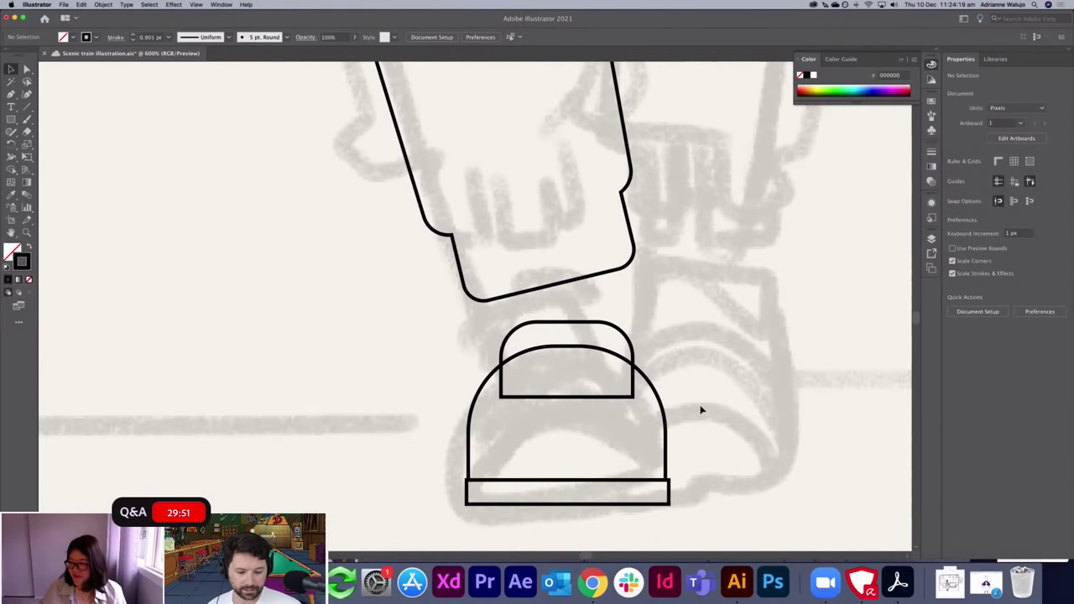
left_click(565, 480)
left_click_drag(564, 481, 581, 455)
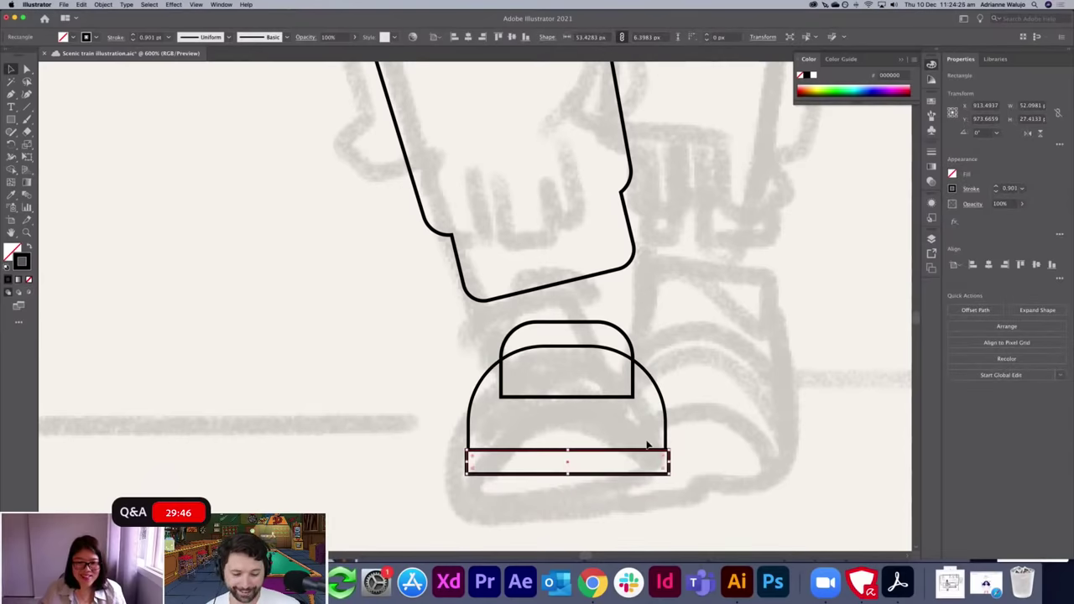
left_click(711, 436)
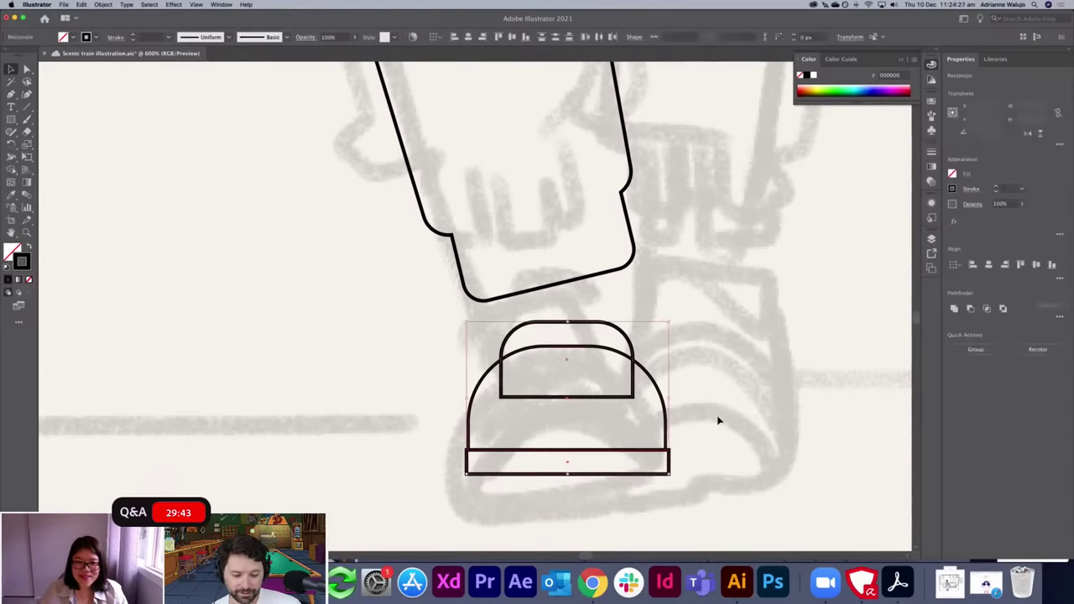
Draw an ankle rectangle narrower than the shoe's tongue and extend it upward into the trouser cuff.
key("super+minus")
key("super+minus")
key("super+minus")
scroll(688, 445, "up", 6)
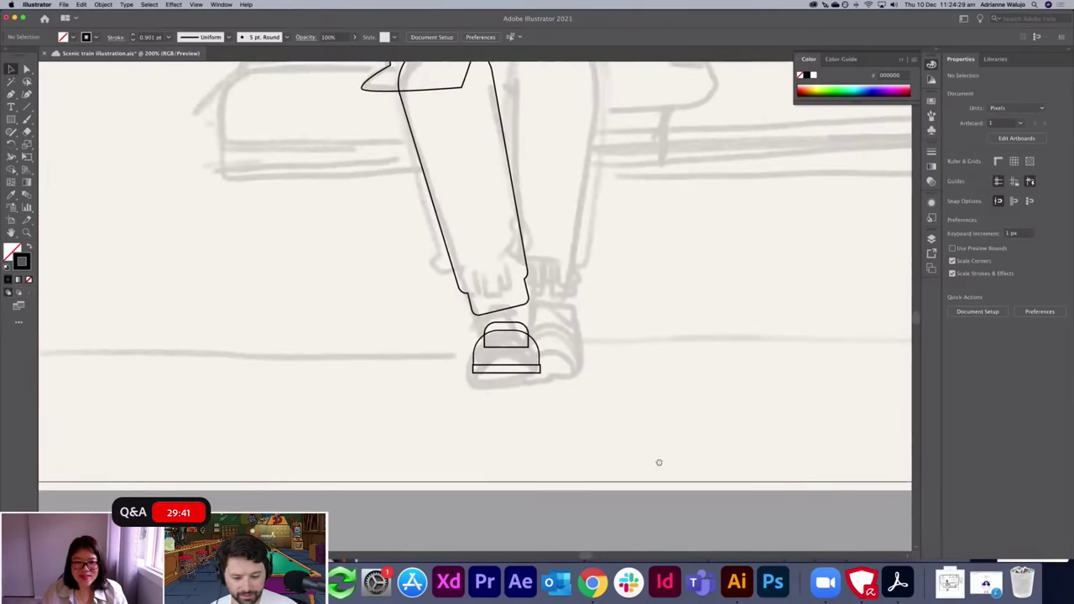
scroll(657, 310, "up", 5)
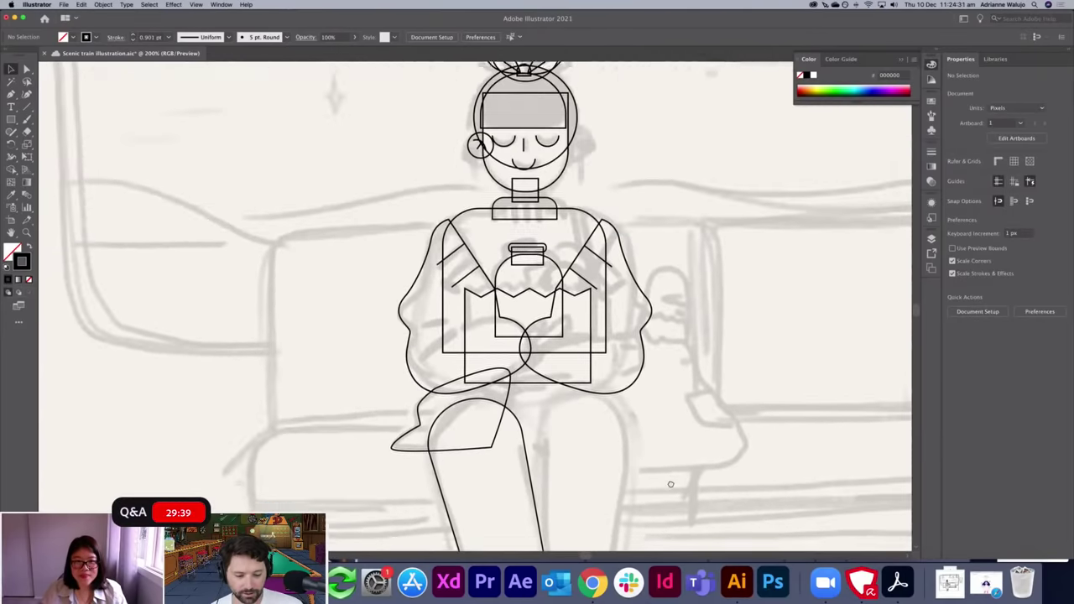
scroll(658, 302, "down", 8)
scroll(662, 286, "down", 2)
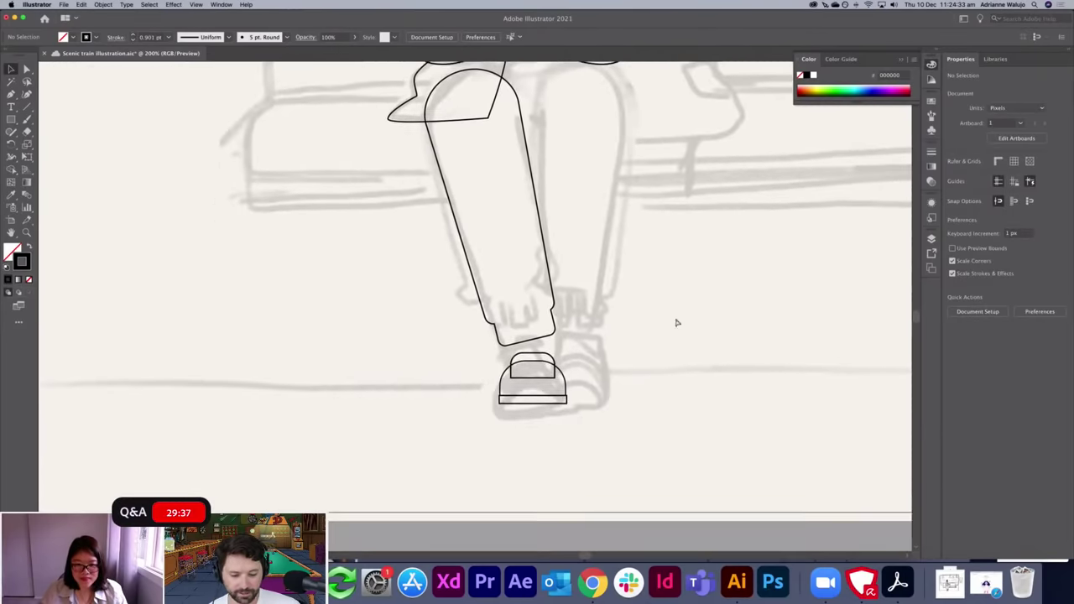
key("super+plus")
key("super+plus")
key("super+plus")
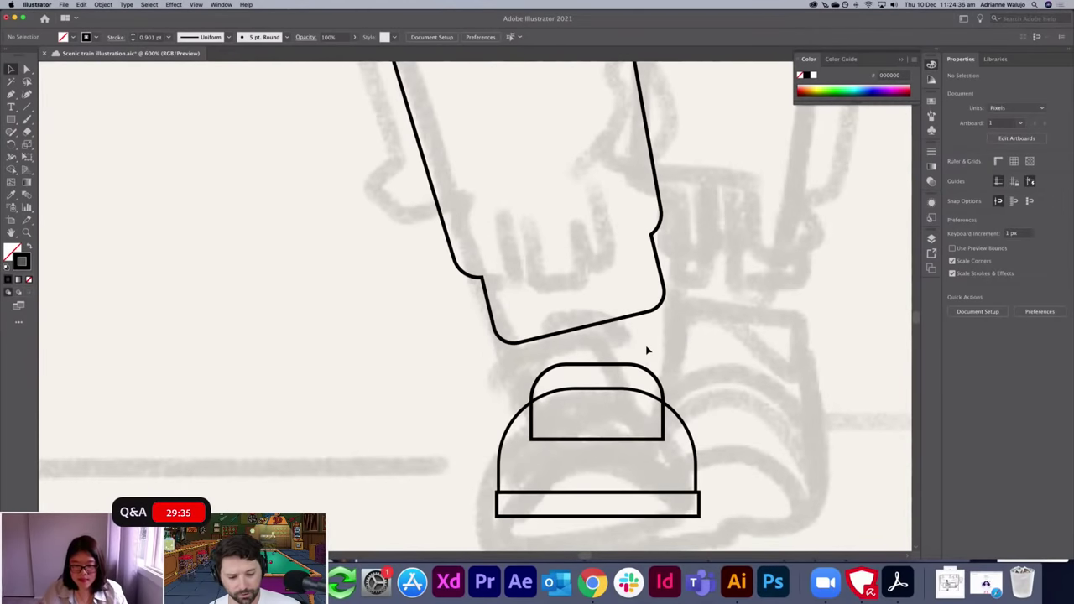
key("m")
left_click_drag(545, 318, 644, 423)
key("e")
left_click_drag(593, 317, 609, 293)
key("v")
left_click(718, 366)
Duplicate the leg, ankle and shoe together, flip them horizontally and place the mirrored set alongside as the second leg.
key("super+minus")
key("super+minus")
key("super+minus")
key("super+minus")
left_click_drag(634, 225, 677, 356)
left_click_drag(467, 347, 601, 531)
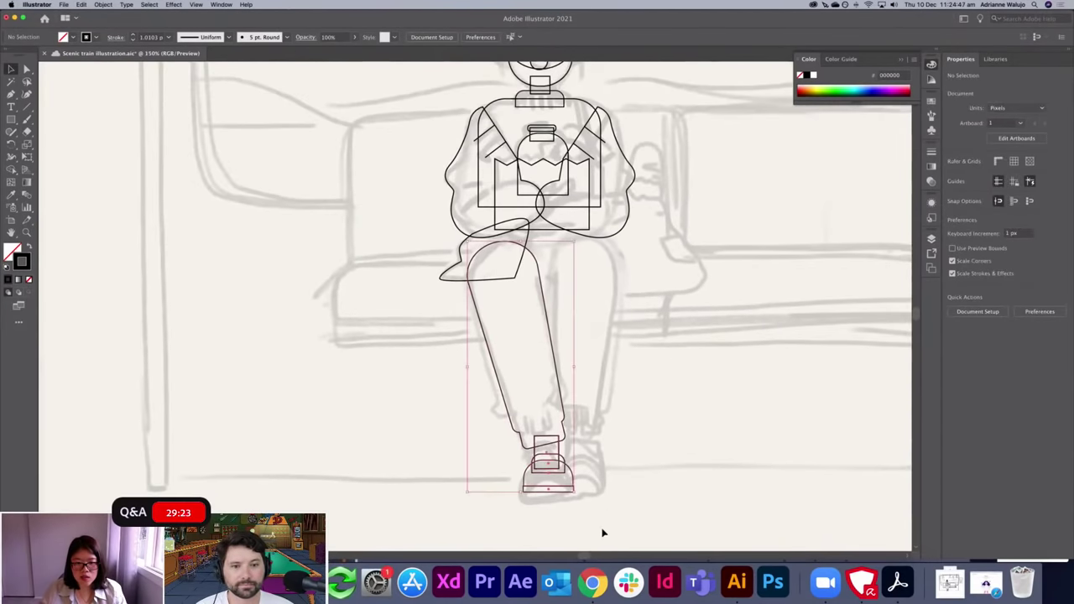
key("a")
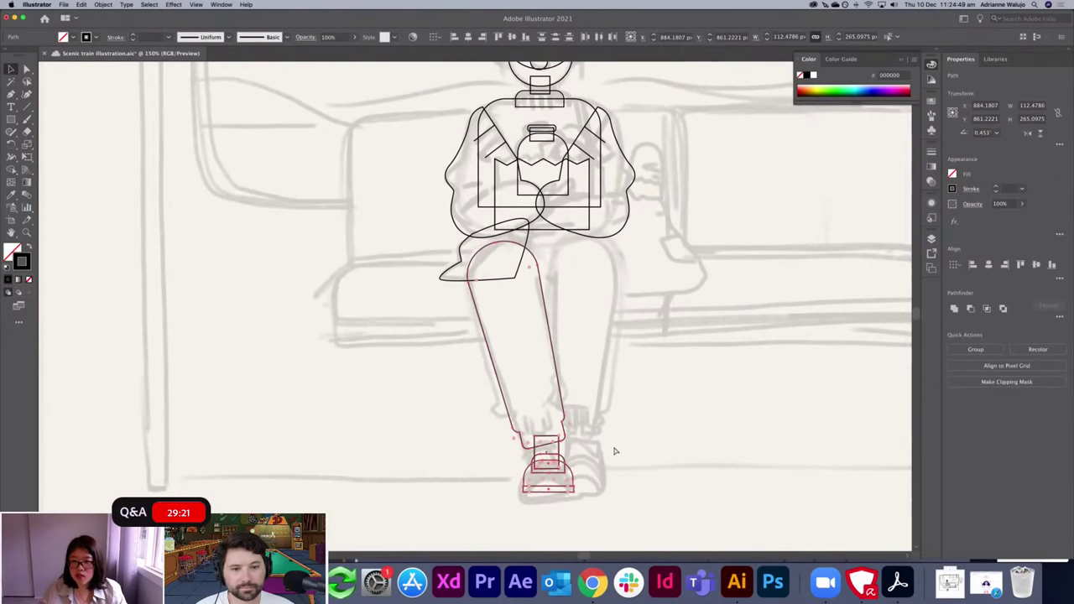
key("v")
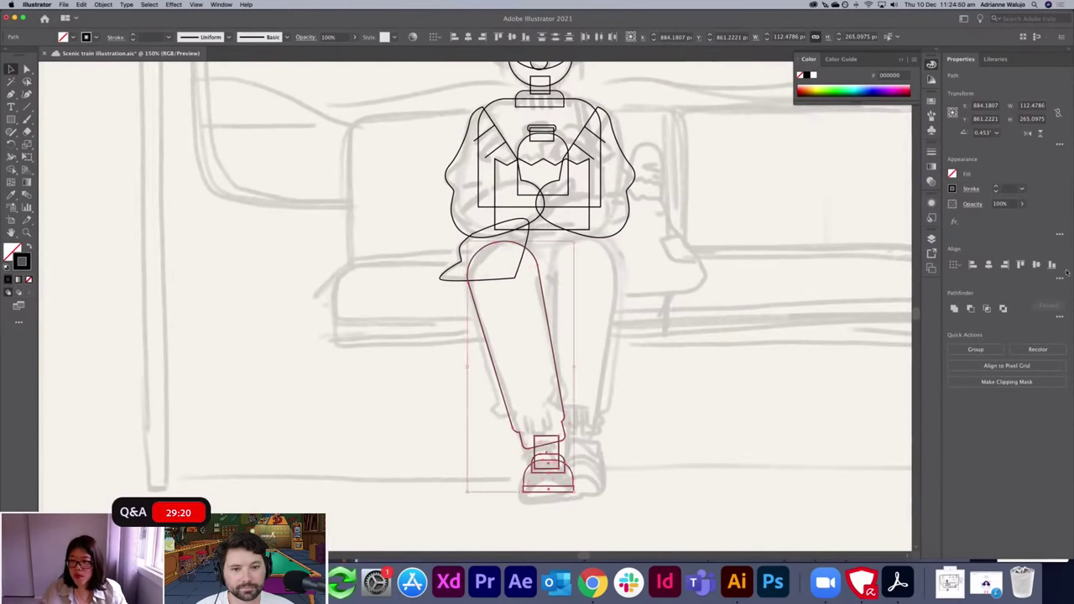
left_click(1026, 135)
left_click_drag(570, 297, 660, 300)
Move both legs and shoes together sideways so the pair sits centred beneath the torso.
left_click_drag(433, 346, 626, 383)
key("super+z")
left_click_drag(698, 494, 541, 335)
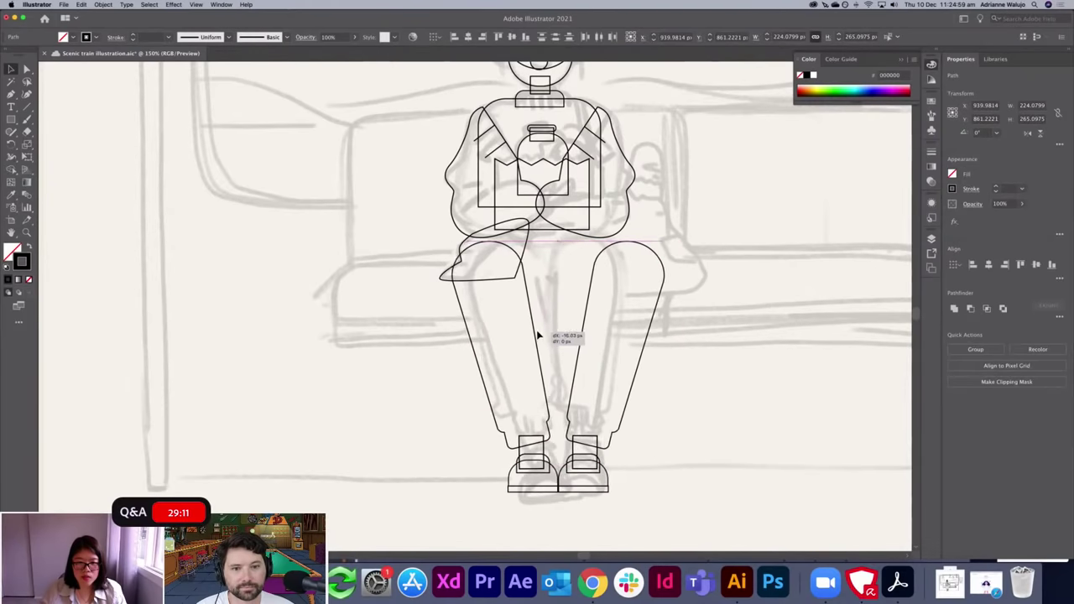
left_click(669, 220)
Rotate the second trouser leg so it stands more upright, with its inner edge nearly vertical.
left_click_drag(645, 252, 631, 225)
key("super+z")
left_click(657, 426)
key("e")
key("v")
left_click(637, 469)
Move the second shoe and ankle inward beneath the second cuff so the shoe overlaps the first one.
scroll(637, 469, "up", 5)
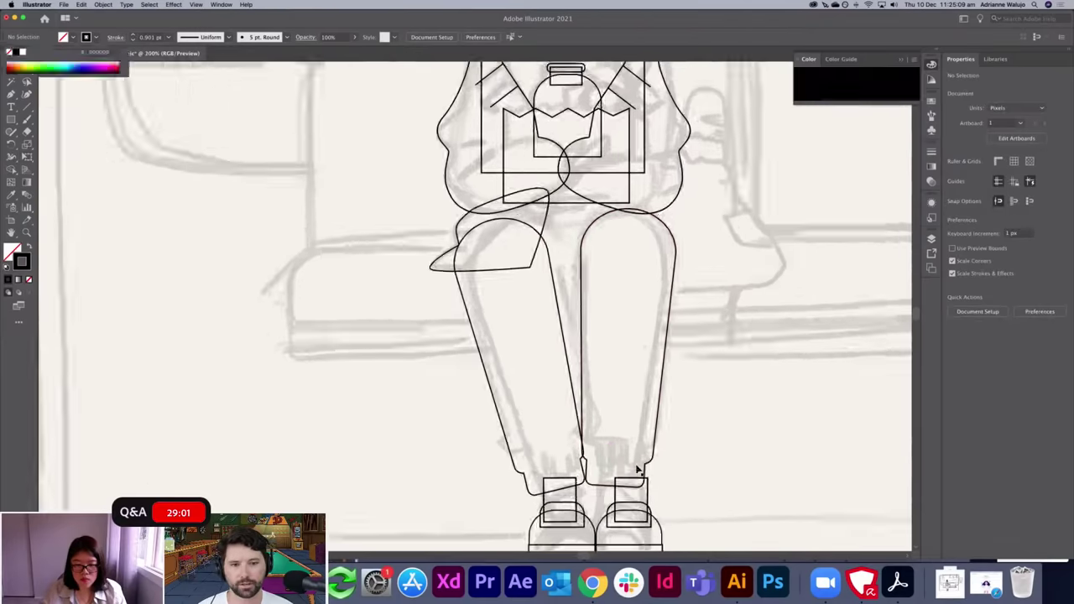
left_click_drag(574, 379, 559, 363)
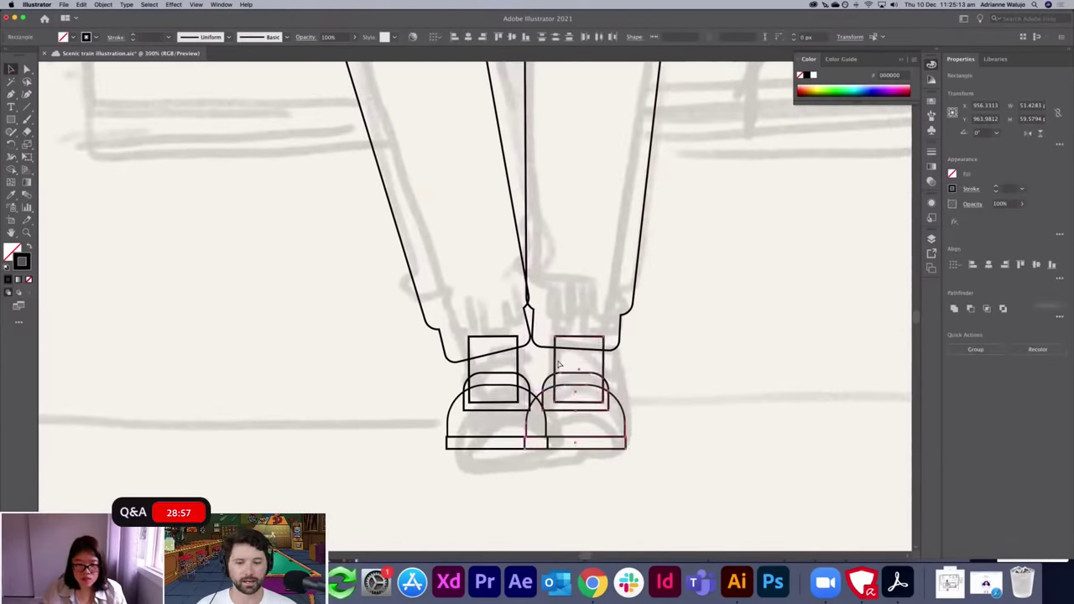
left_click(704, 343)
Rotate the first trouser leg slightly so its knee leans inward toward the second leg.
key("super+minus")
key("super+minus")
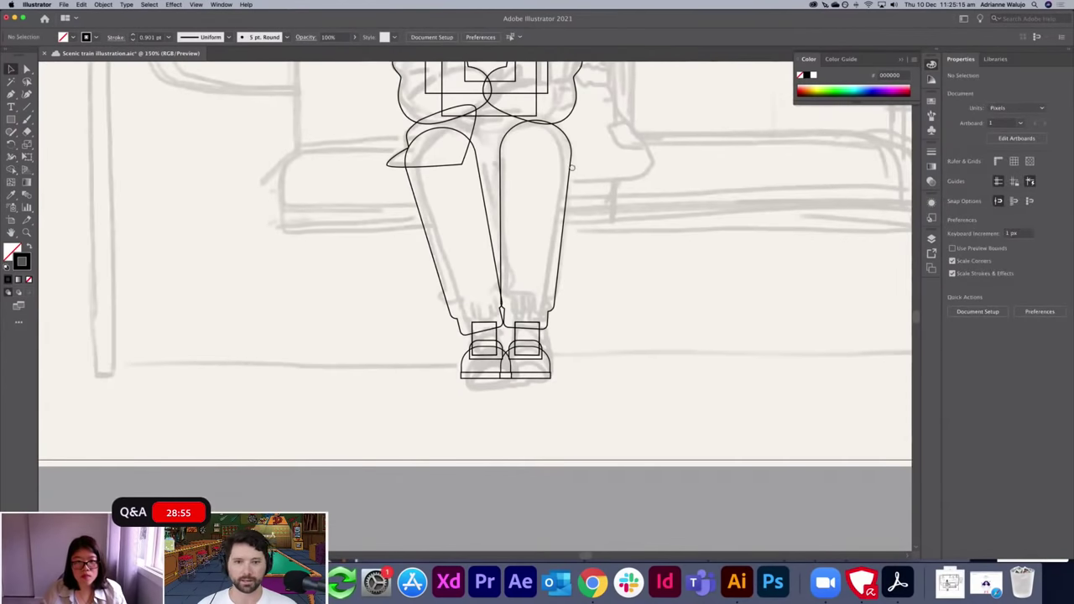
left_click_drag(573, 181, 586, 373)
scroll(587, 375, "up", 2)
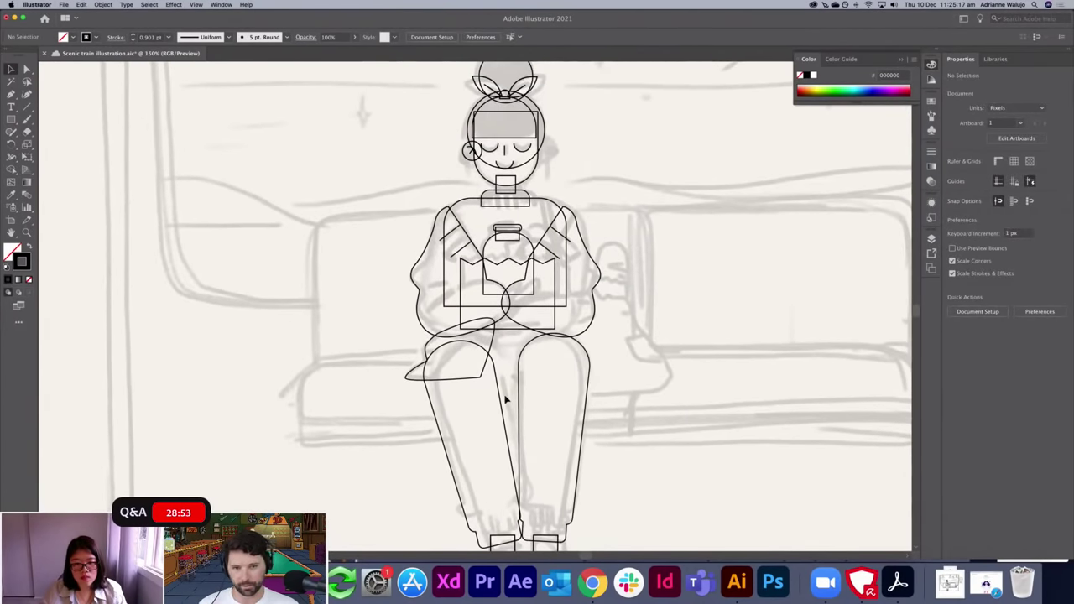
scroll(506, 400, "down", 4)
left_click(500, 348)
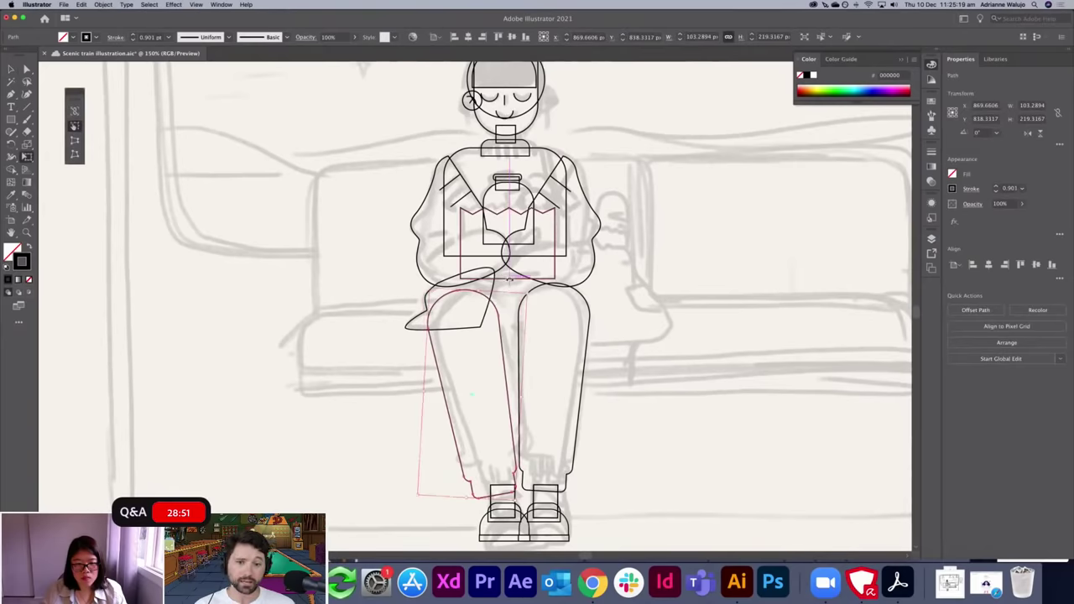
left_click_drag(495, 311, 503, 301)
key("v")
left_click(636, 321)
Widen the torso shape on both sides so its edges reach further into the sleeves.
left_click_drag(603, 274, 558, 376)
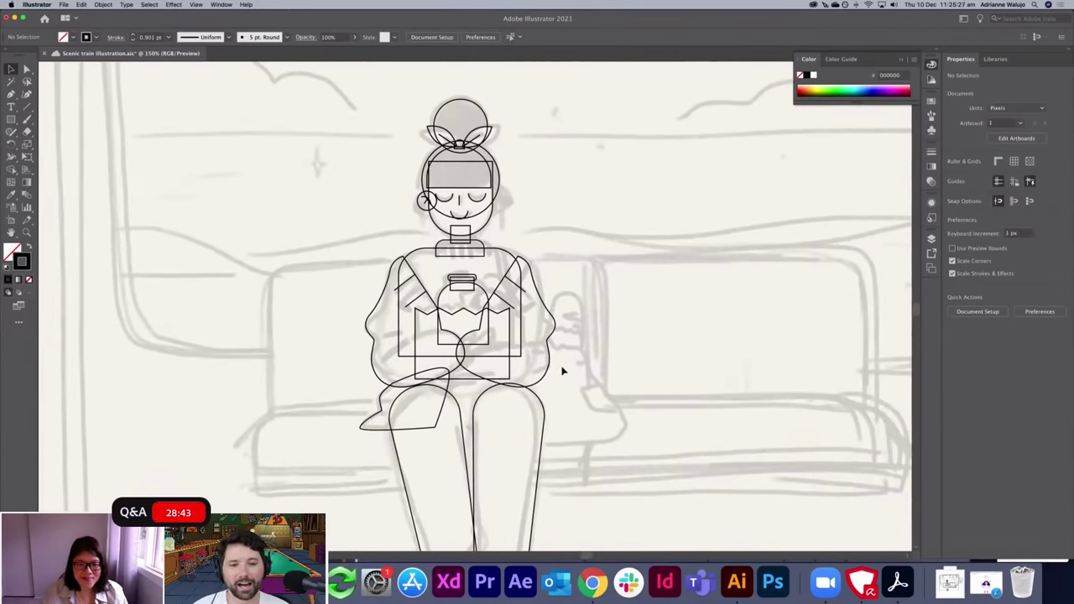
key("super+equal")
left_click(567, 241)
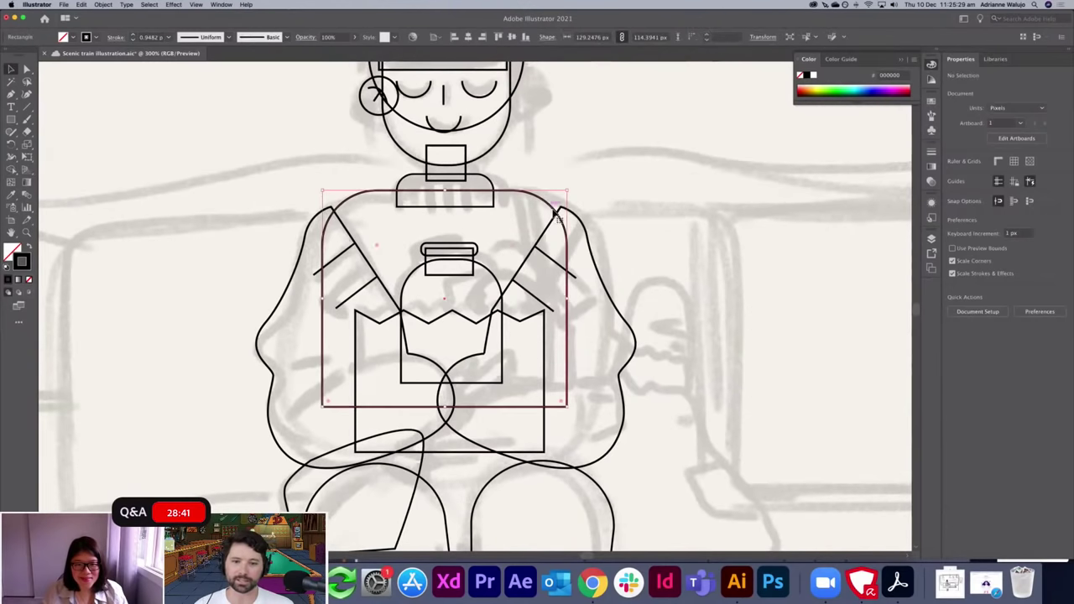
mouse_move(567, 299)
left_mouse_down()
mouse_move(587, 300)
mouse_move(577, 301)
left_mouse_up()
left_click_drag(326, 299, 310, 299)
left_click(758, 249)
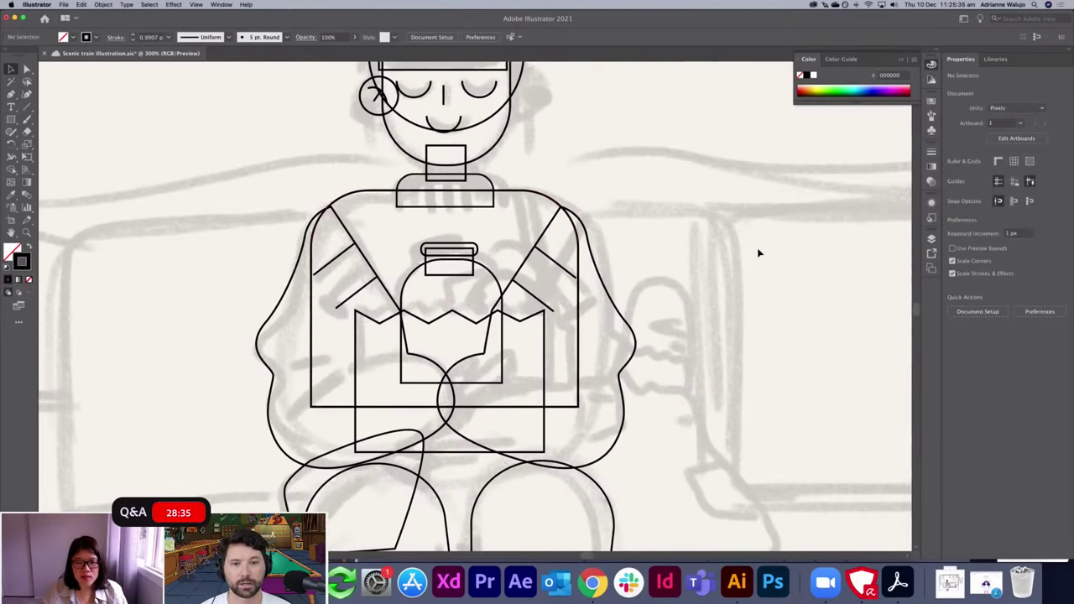
Examine the proportions of the traced figure from hair bun to knees against the sketch.
key("super+minus")
key("super+minus")
key("super+equal")
key("super+equal")
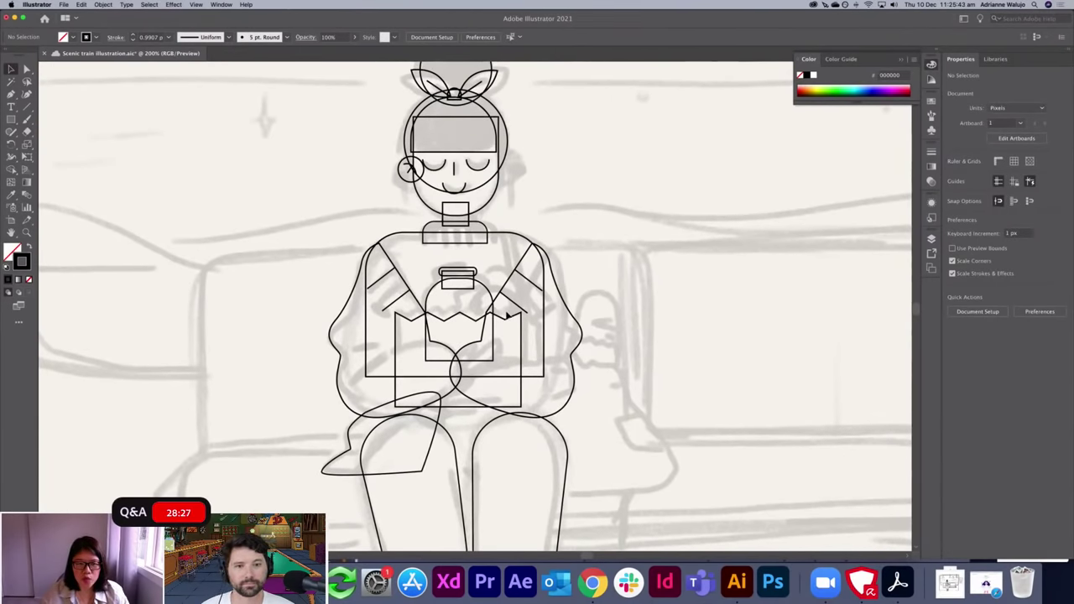
scroll(540, 342, "down", 5)
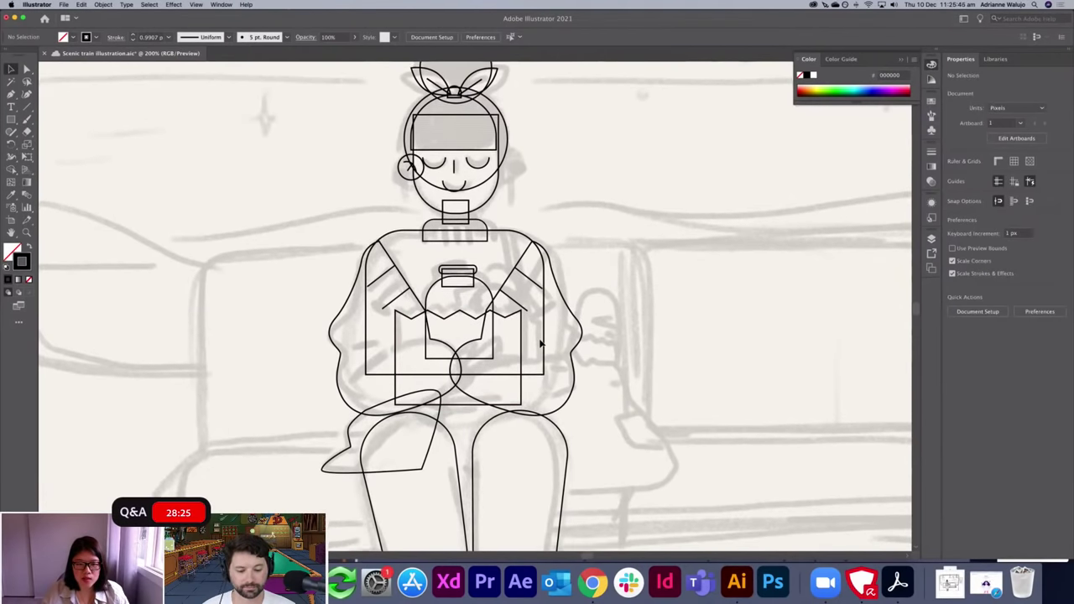
scroll(540, 339, "up", 6)
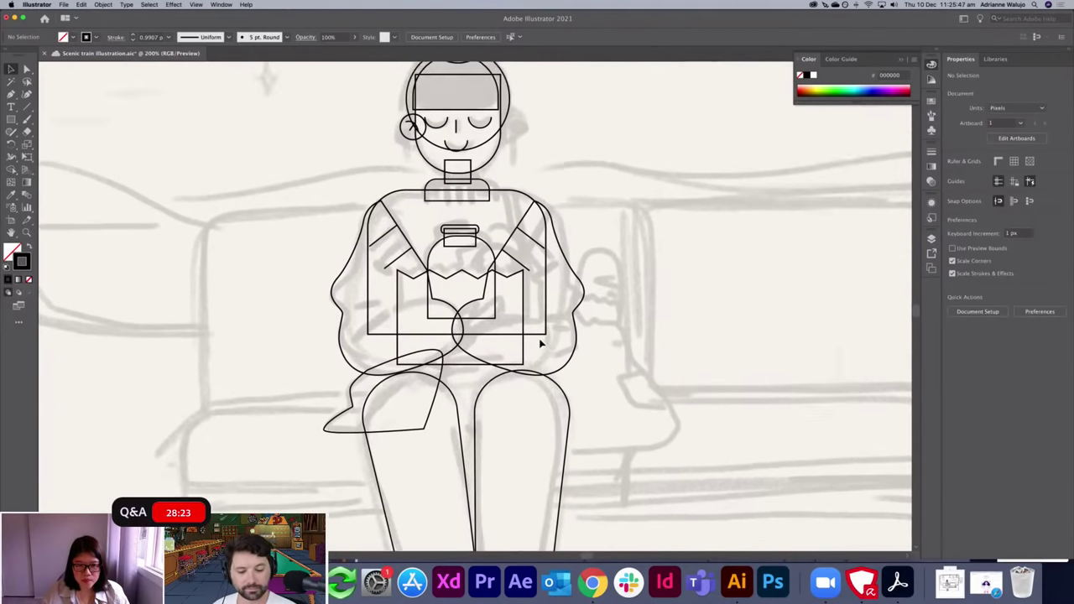
scroll(541, 342, "down", 3)
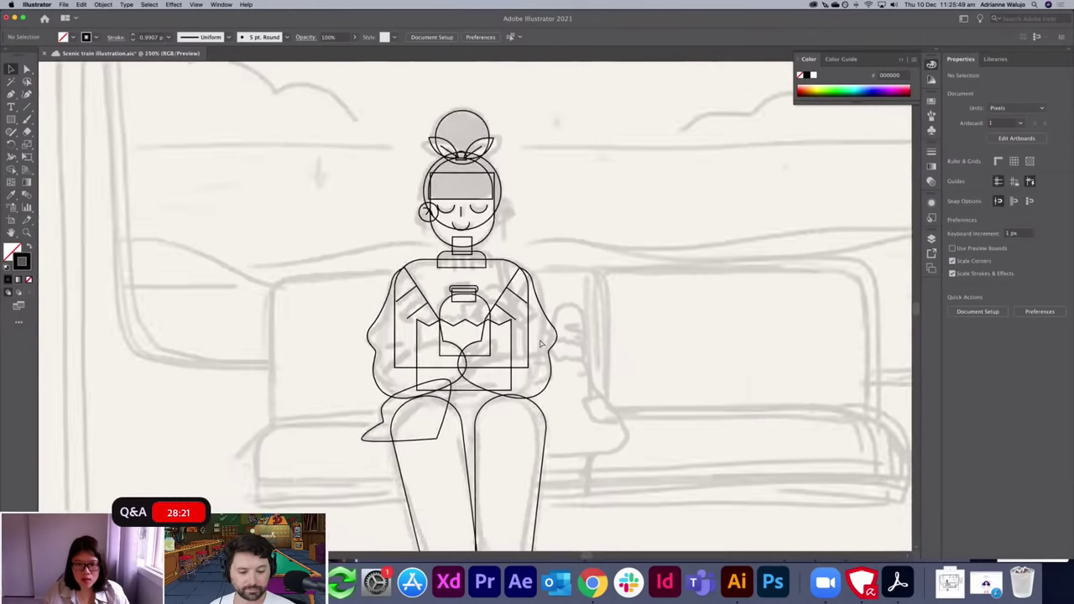
scroll(542, 343, "up", 5)
left_click_drag(596, 393, 604, 446)
scroll(562, 309, "down", 4)
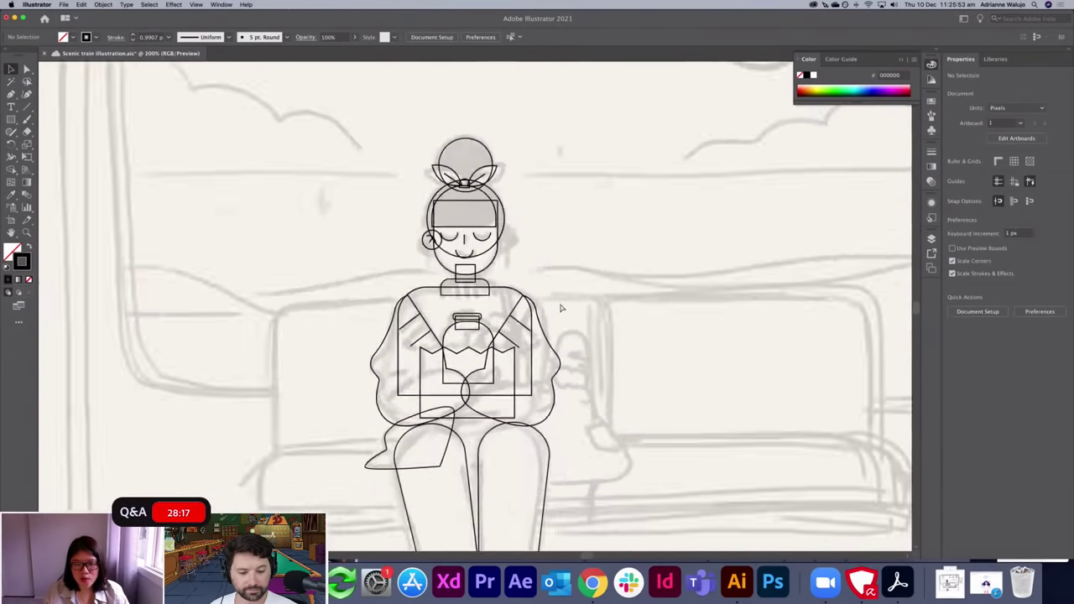
Trace the zigzag upper edge of the bag beside the woman's arm with the Pen tool.
scroll(560, 309, "up", 2)
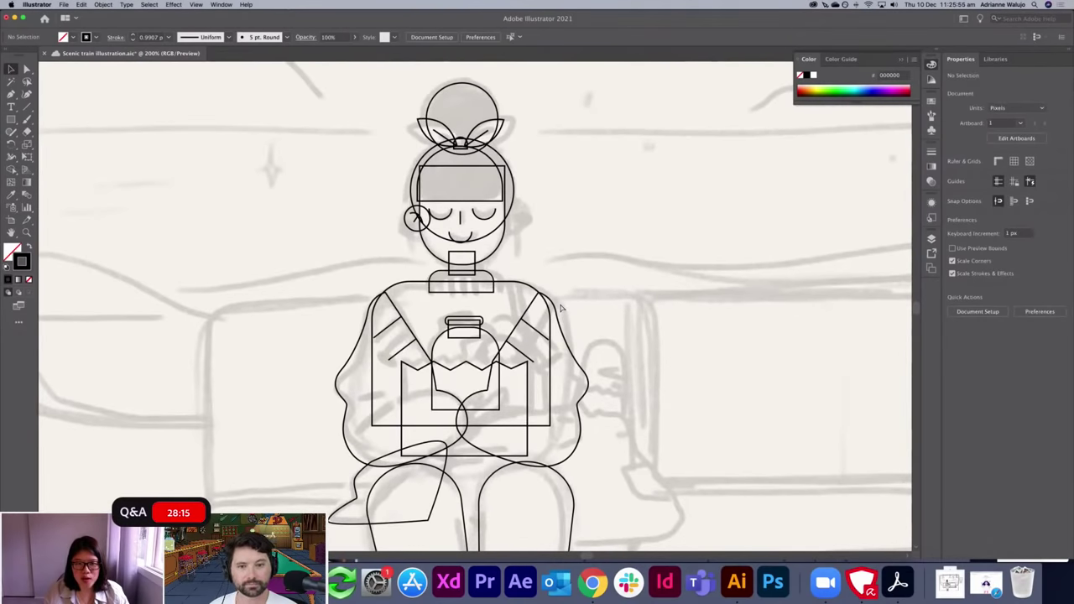
scroll(562, 309, "up", 2)
left_click_drag(647, 364, 517, 213)
key("super+=")
scroll(529, 293, "down", 2)
scroll(529, 292, "right", 2)
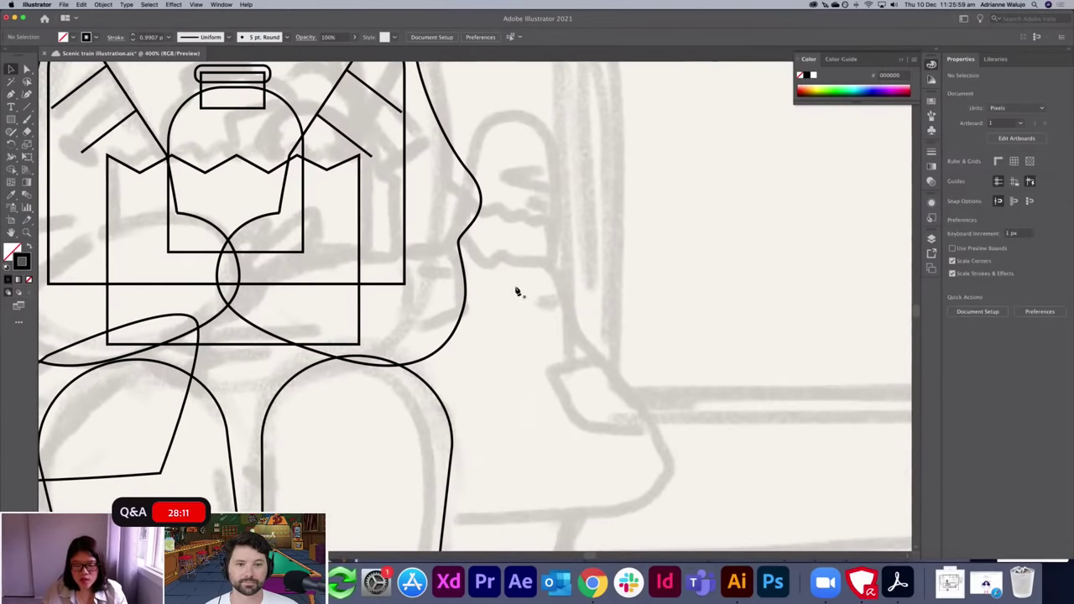
key("p")
left_click(457, 223)
left_click(489, 262)
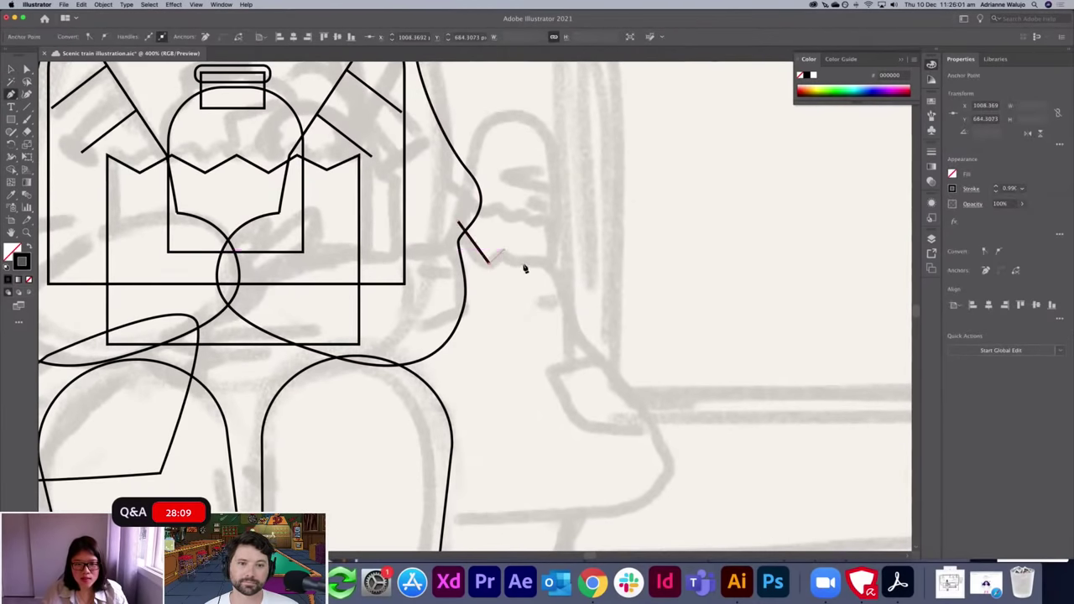
left_click(529, 267)
left_click(552, 253)
Continue the bag outline down its flared side, around the curved lower corner and along the base, and close it at the starting point.
left_click(571, 336)
left_click_drag(674, 470, 671, 519)
left_click(429, 516)
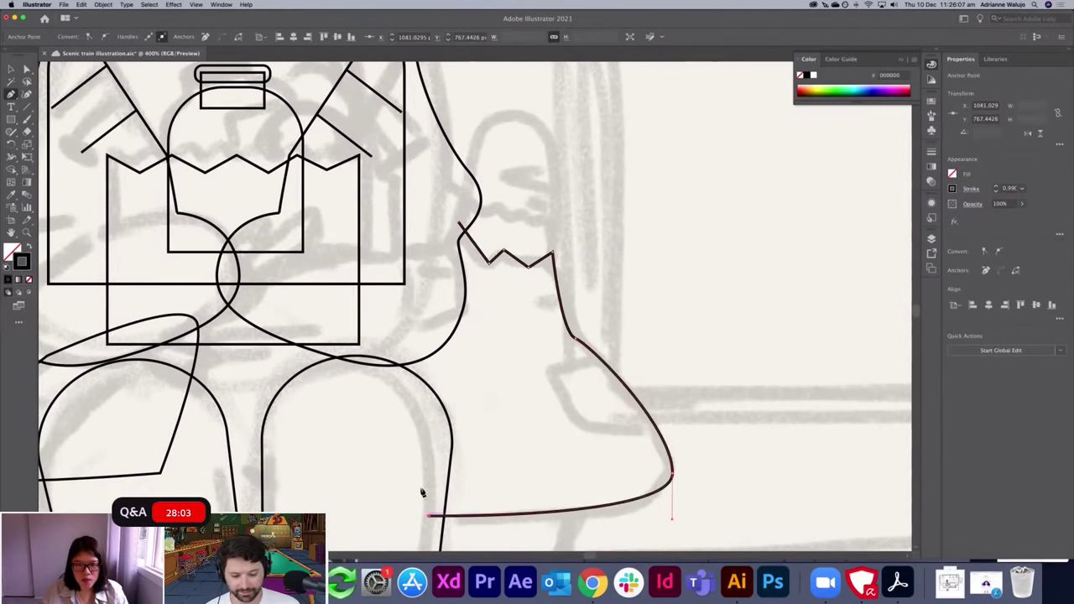
left_click(390, 345)
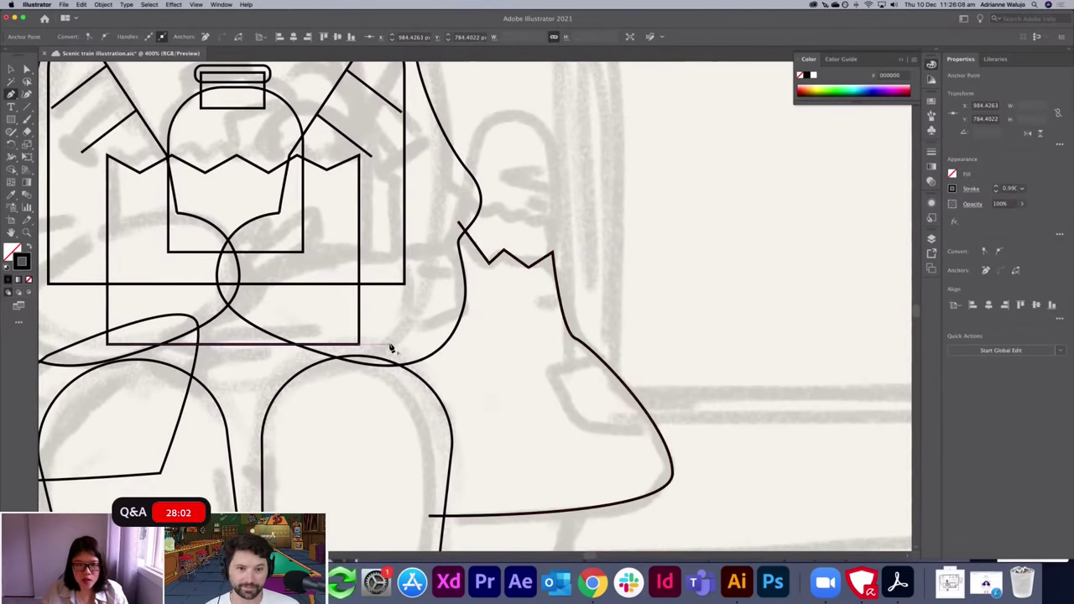
left_click(460, 224)
left_click(582, 221, "super")
Draw a tall rectangle rising out of the zigzag bag opening and round its upper corners into a dome.
left_click_drag(562, 186, 665, 390)
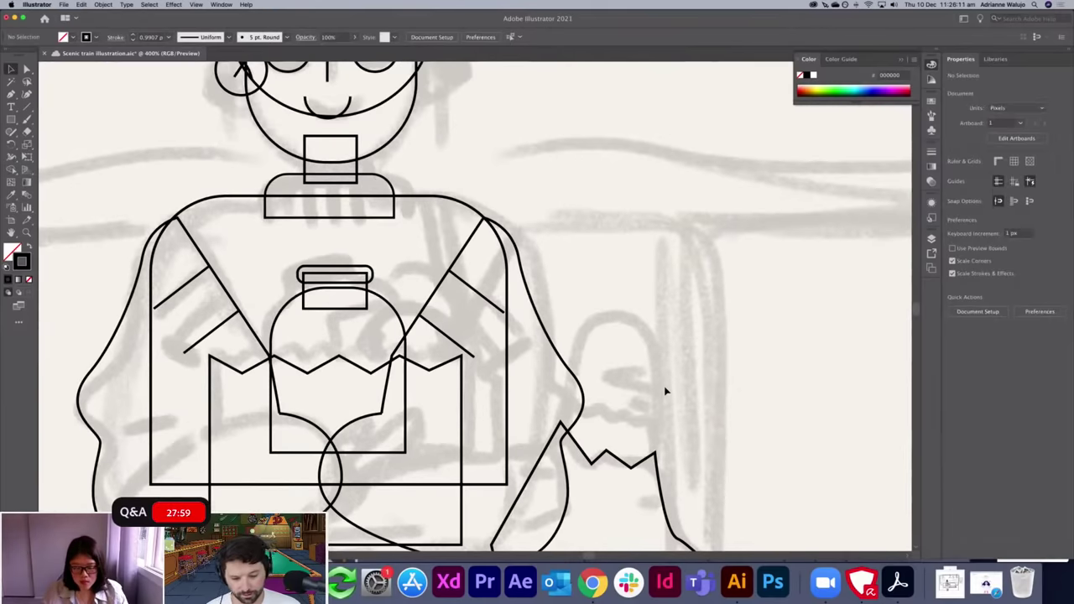
left_click_drag(567, 314, 651, 522)
left_click_drag(646, 321, 635, 417)
key("v")
left_click(655, 352)
left_click_drag(652, 345, 659, 355)
left_click(720, 341)
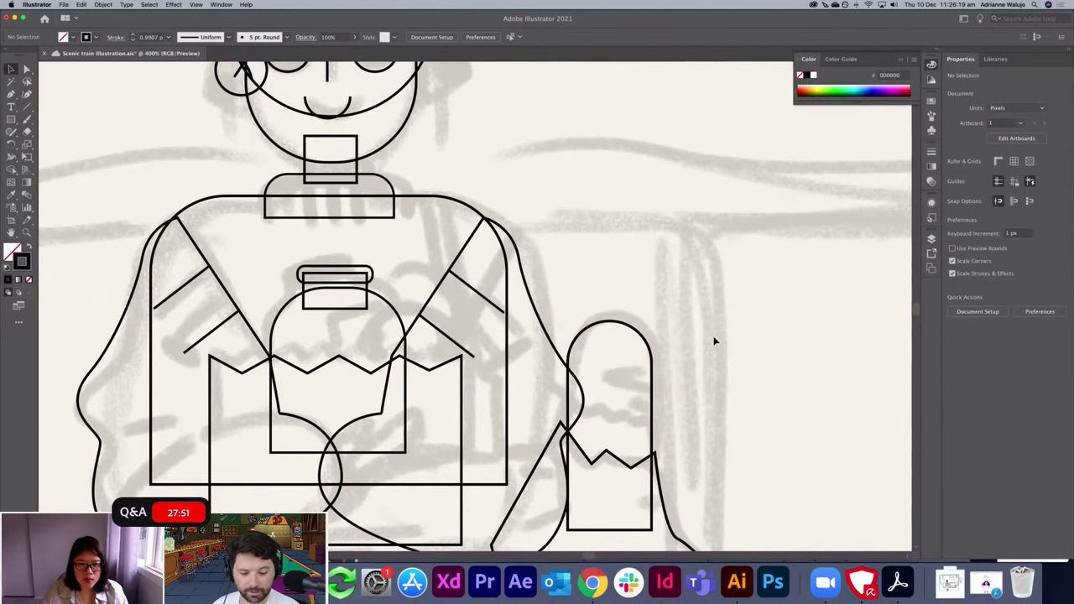
Draw a narrow vertical rectangle about 6 by 85 px from the shoulder line down past the bag's zigzag edge.
key("m")
left_click_drag(425, 188, 438, 401)
Try to tilt the narrow rectangle so its lower end leans toward the arm.
key("e")
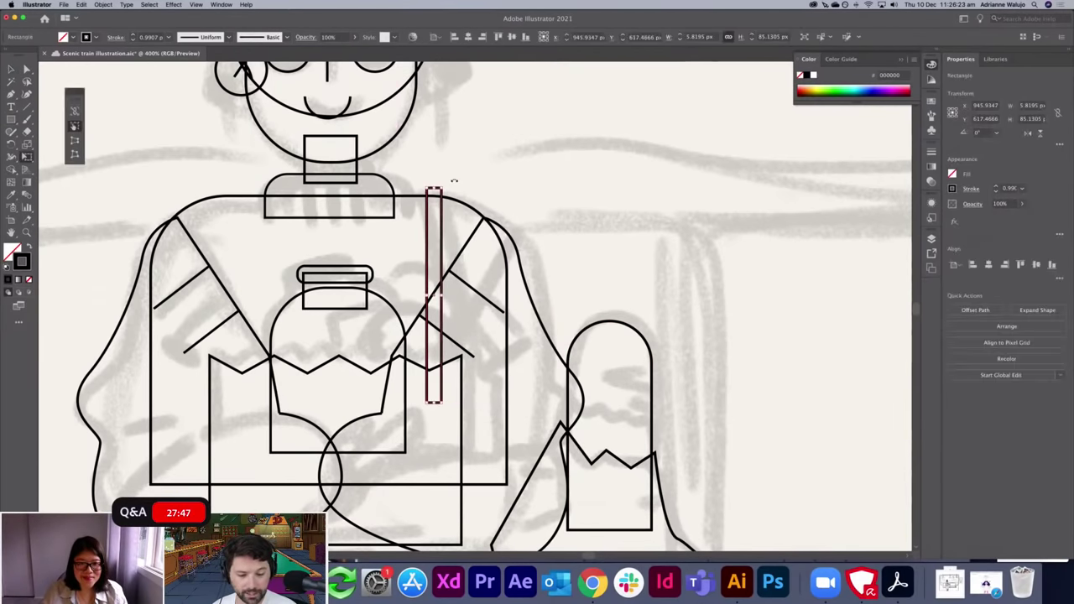
left_click_drag(453, 180, 451, 220)
key("v")
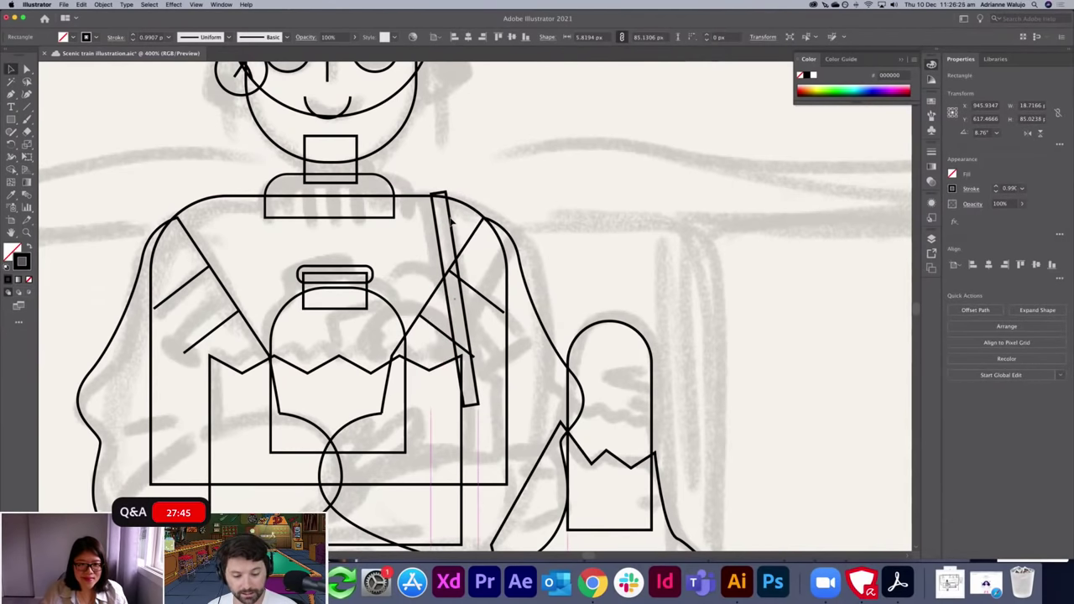
key("super+z")
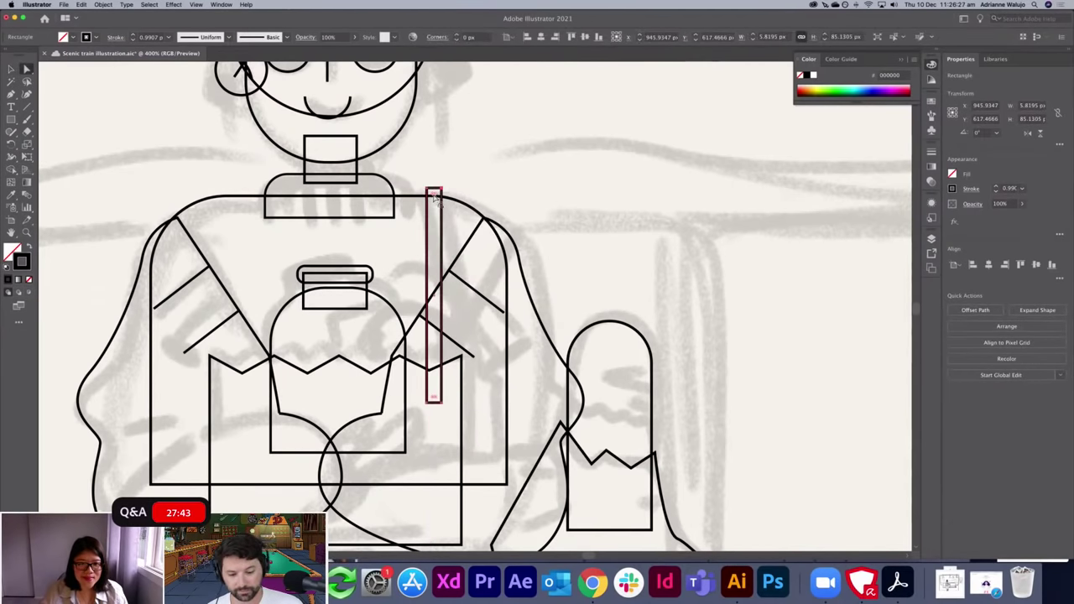
Round both ends of the narrow rectangle fully and tilt it so its lower end leans toward the arm.
left_click(486, 179)
key("v")
left_click(435, 190)
key("a")
left_click_drag(434, 197, 455, 222)
left_click(456, 186)
key("v")
left_click(551, 210)
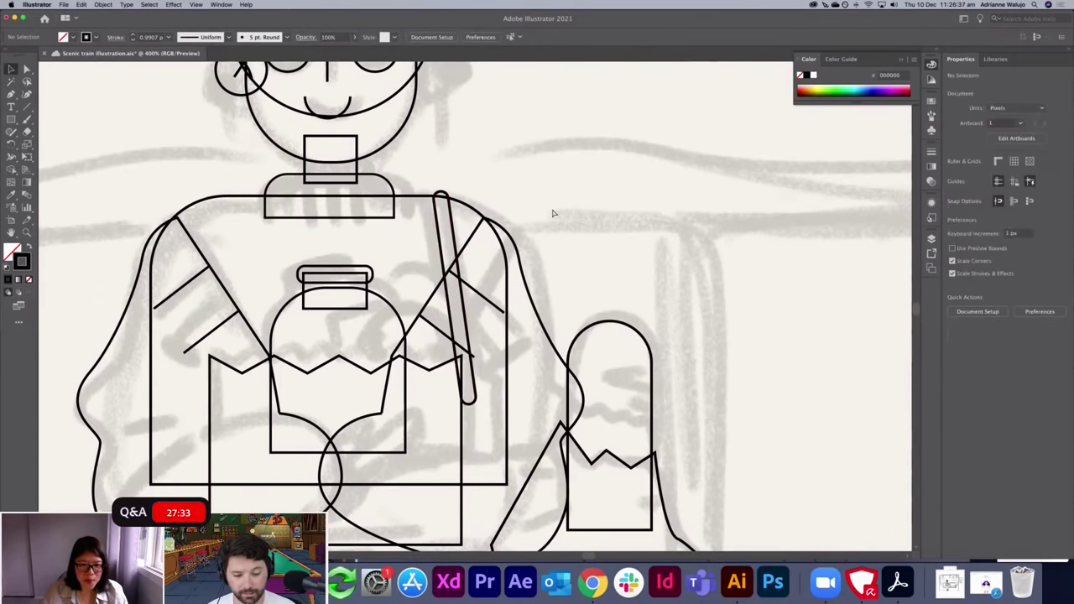
Move the whole bottle, including neck and cap, about 14 px left within the bag.
key("super+minus")
key("super+minus")
key("super+minus")
key("super+plus")
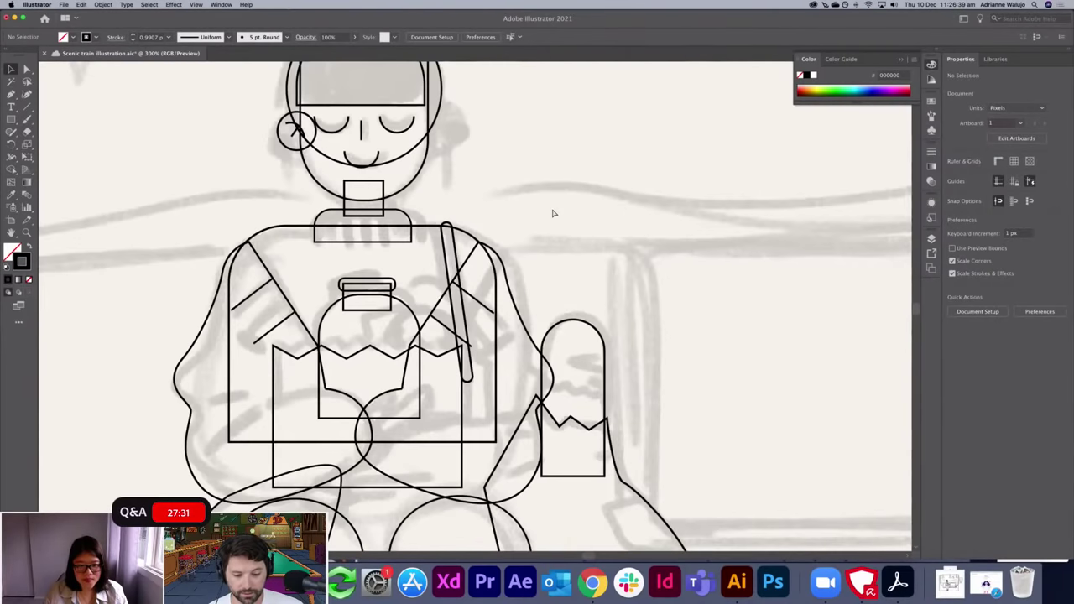
scroll(696, 283, "left", 5)
scroll(696, 282, "up", 1)
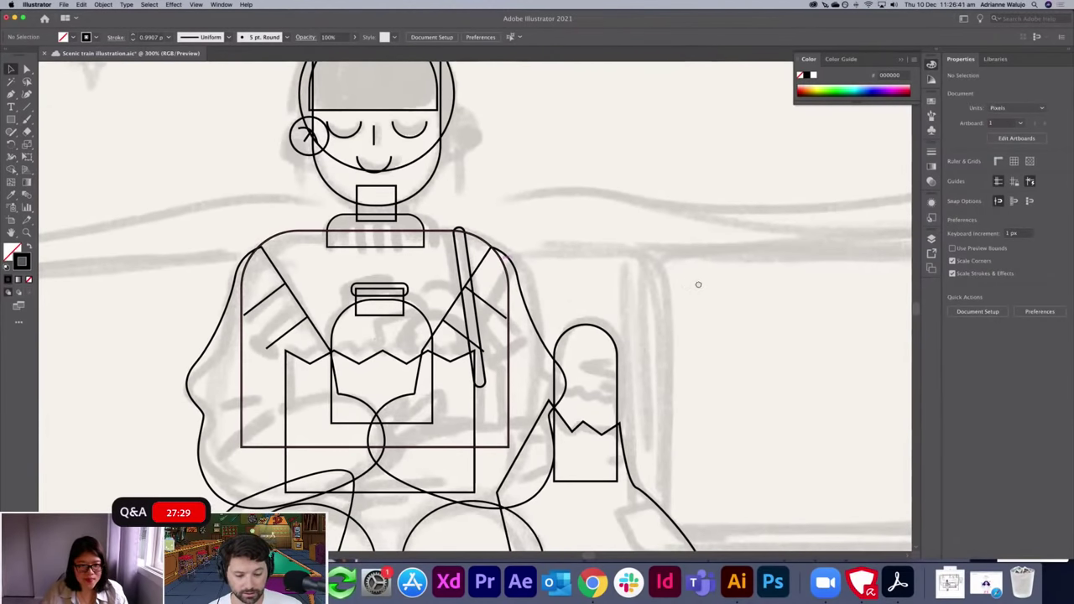
scroll(728, 276, "left", 1)
scroll(728, 276, "down", 1)
key("super+plus")
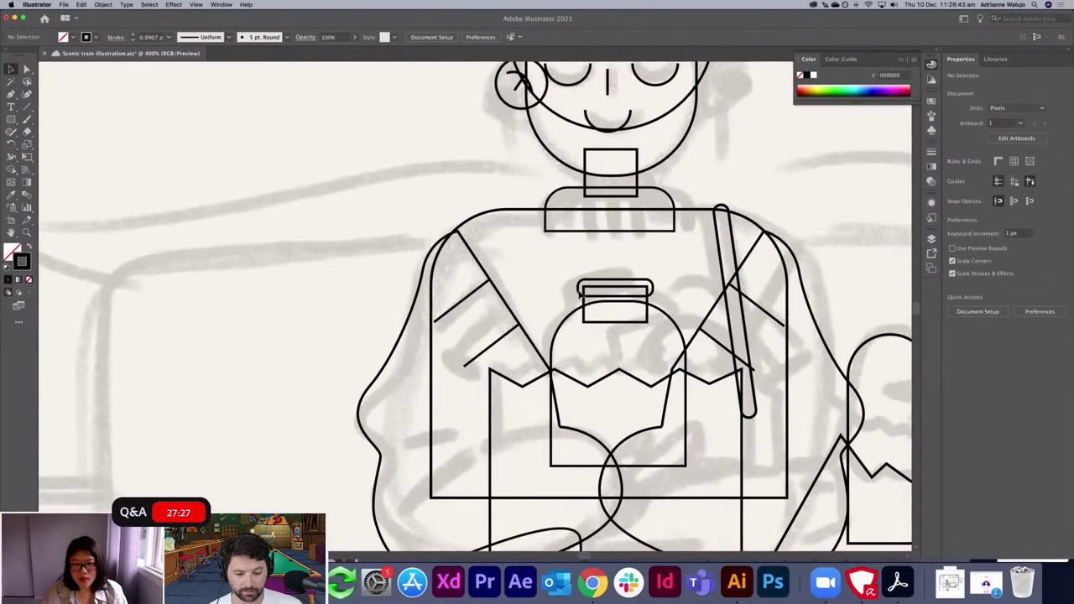
left_click(678, 328)
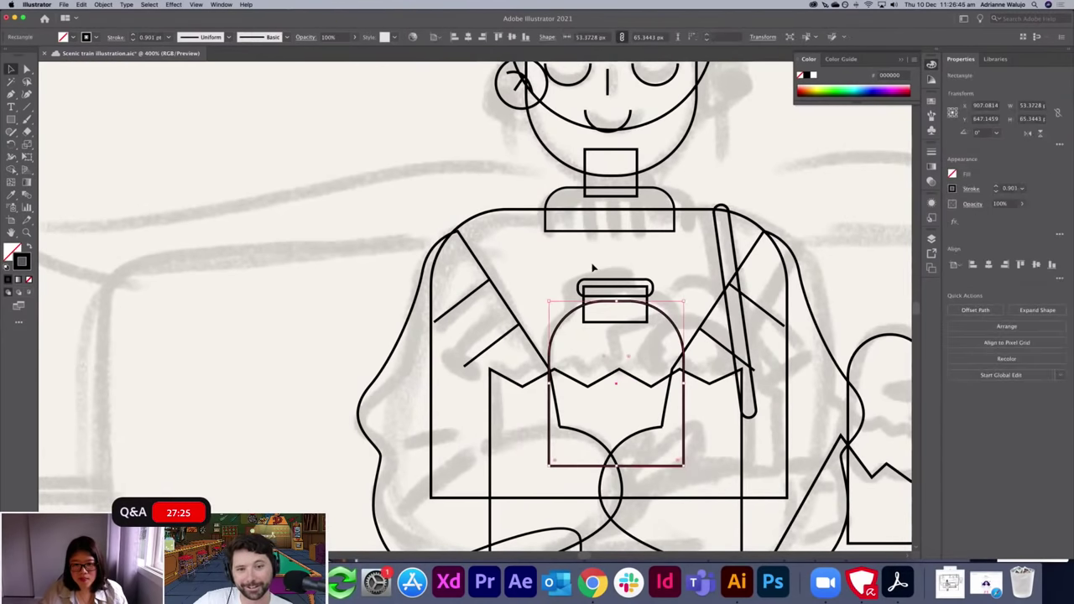
left_click_drag(671, 317, 632, 316)
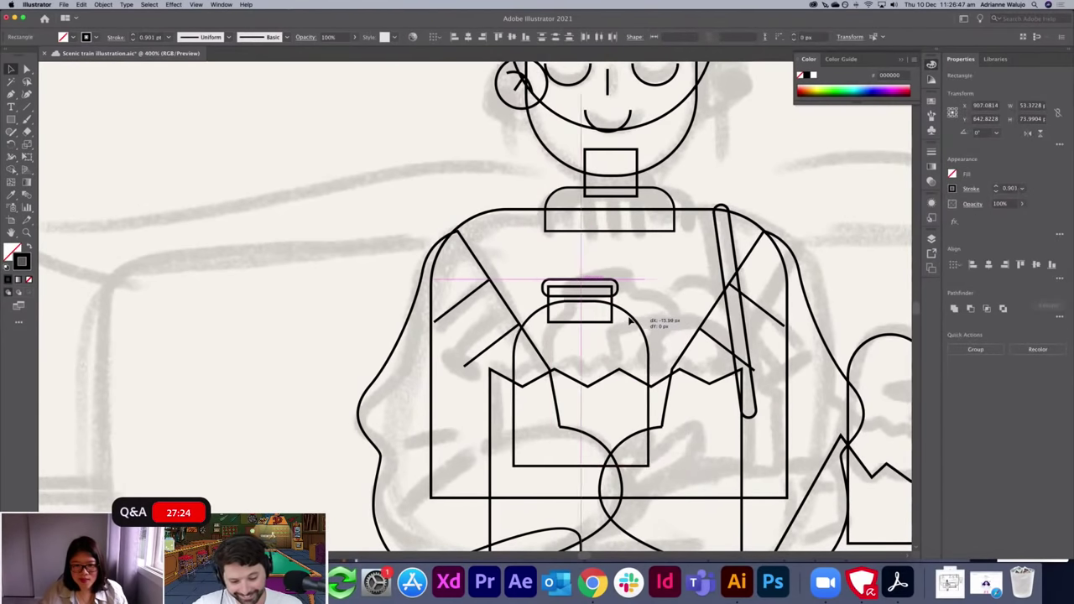
left_click(676, 298)
Draw a circle about 26 px wide beside the bottle in the bag and place a copy up and to its left.
key("super+plus")
scroll(632, 318, "right", 3)
key("l")
left_click_drag(619, 310, 714, 404)
key("v")
left_click_drag(700, 322, 659, 235)
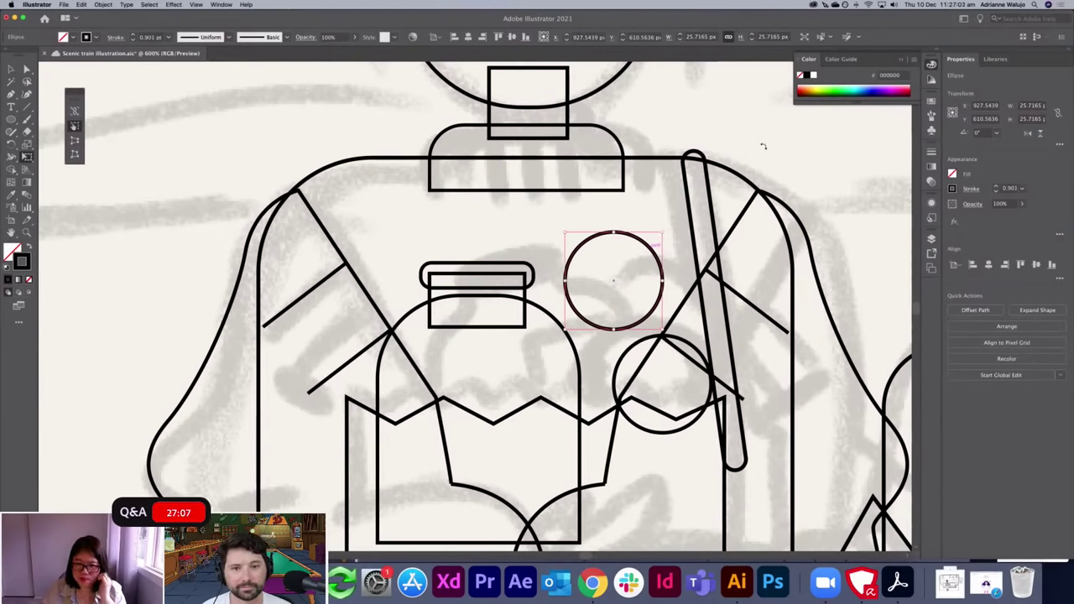
key("m")
mouse_move(738, 115)
left_mouse_down()
mouse_move(825, 200)
mouse_move(773, 159)
left_mouse_up()
key("a")
key("super+z")
key("v")
left_click(813, 148)
left_click(824, 149)
scroll(811, 149, "left", 1)
key("ctrl+z")
scroll(621, 287, "left", 2)
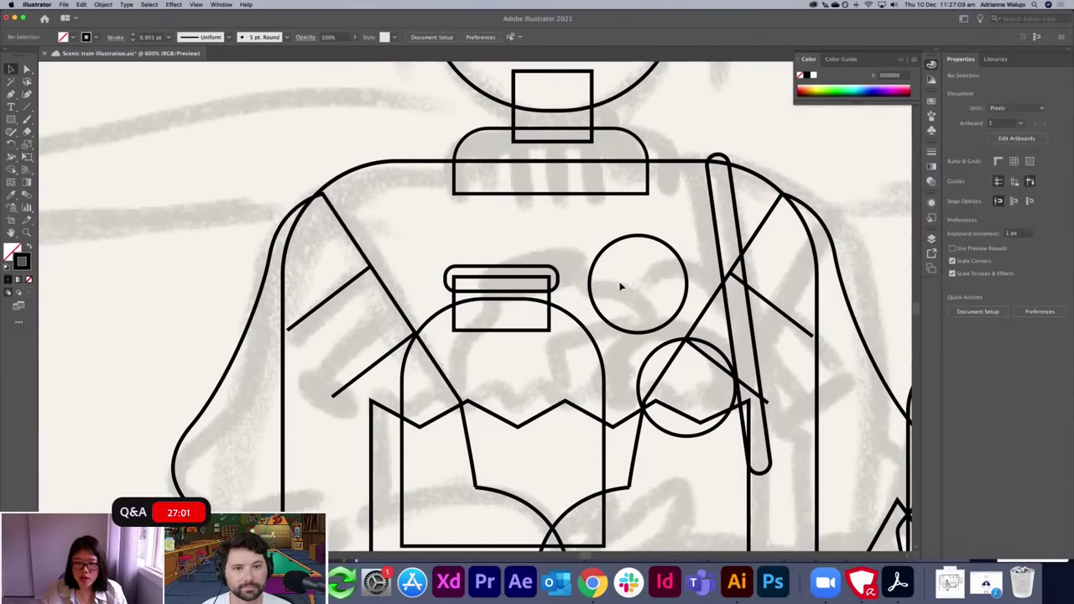
Move the upper circle down so it overlaps both the bottle's shoulder and the other circle.
left_click_drag(676, 260, 663, 305)
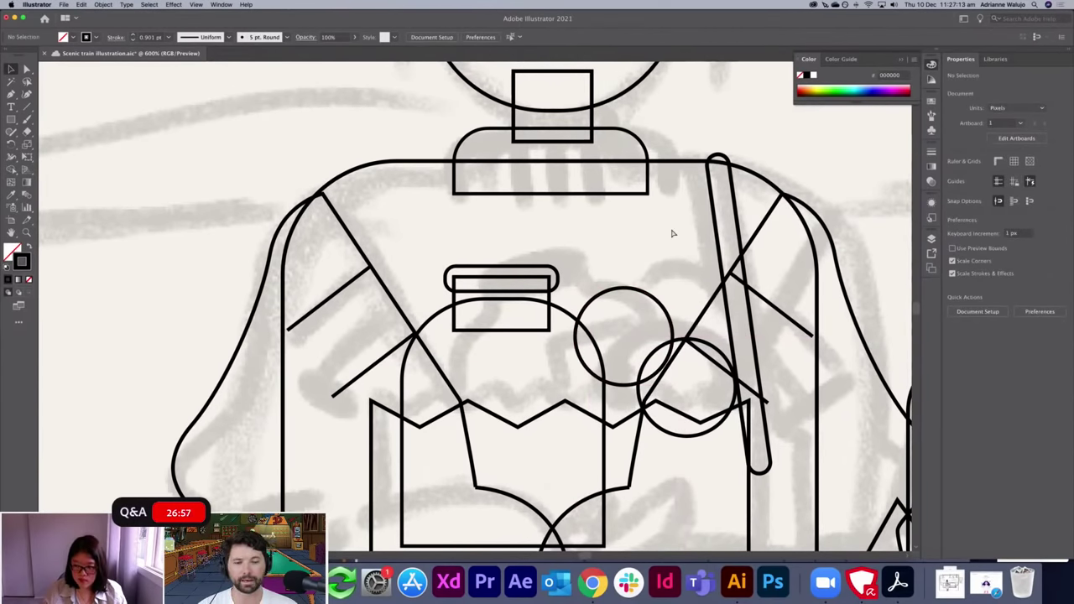
key("ctrl+minus")
key("ctrl+minus")
key("ctrl+minus")
key("ctrl+minus")
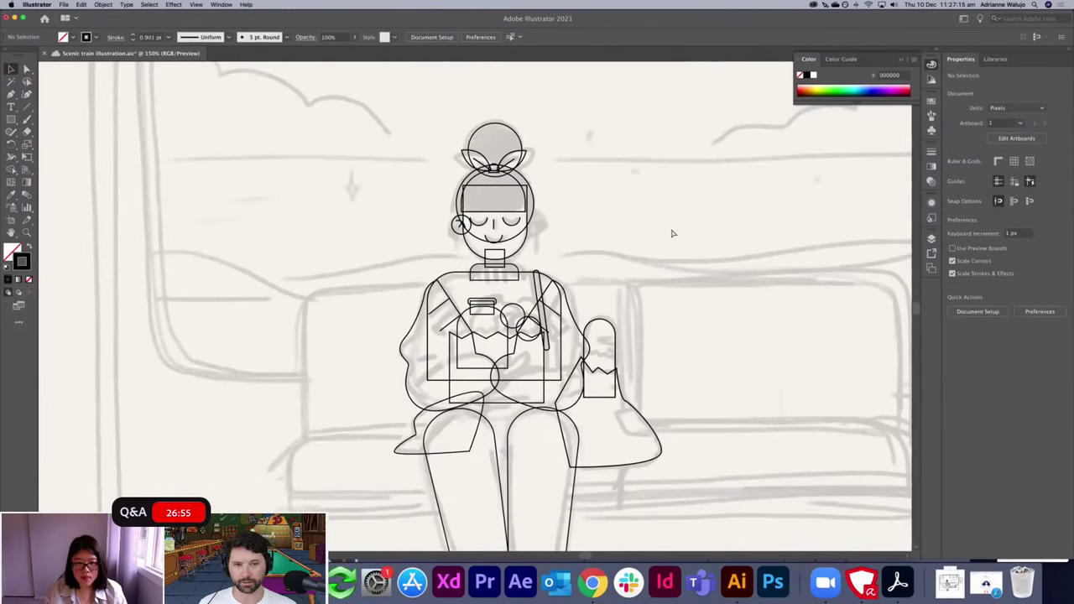
Test corner rounding on a trial rectangle about 49 by 53 px beside the head and delete it.
key("super+plus")
key("super+plus")
key("super+plus")
left_click_drag(672, 233, 779, 474)
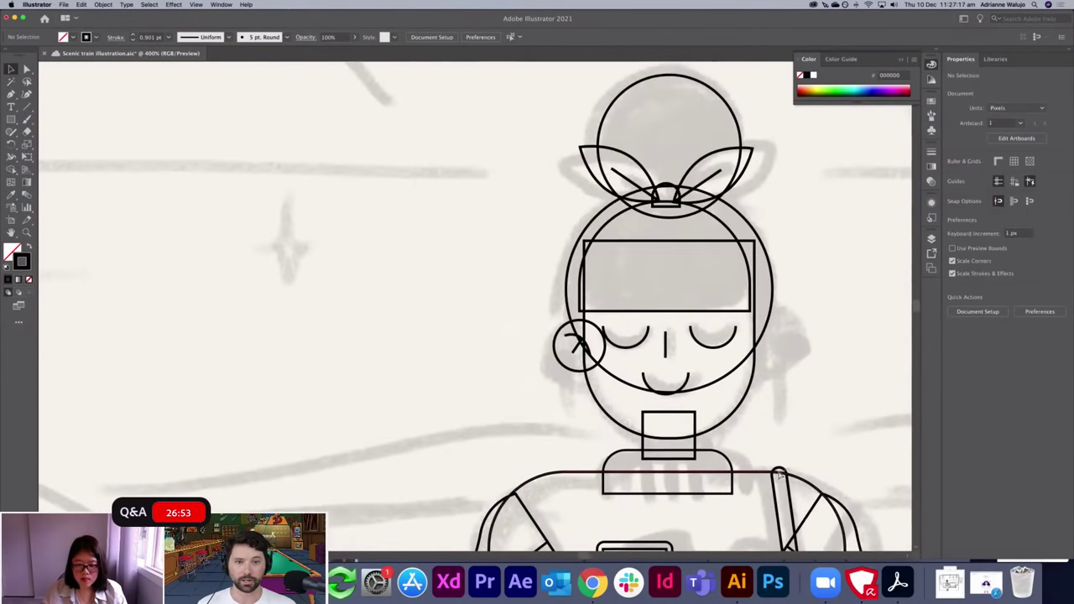
key("ctrl+plus")
key("m")
left_click_drag(347, 236, 596, 505)
left_click_drag(571, 275, 624, 228)
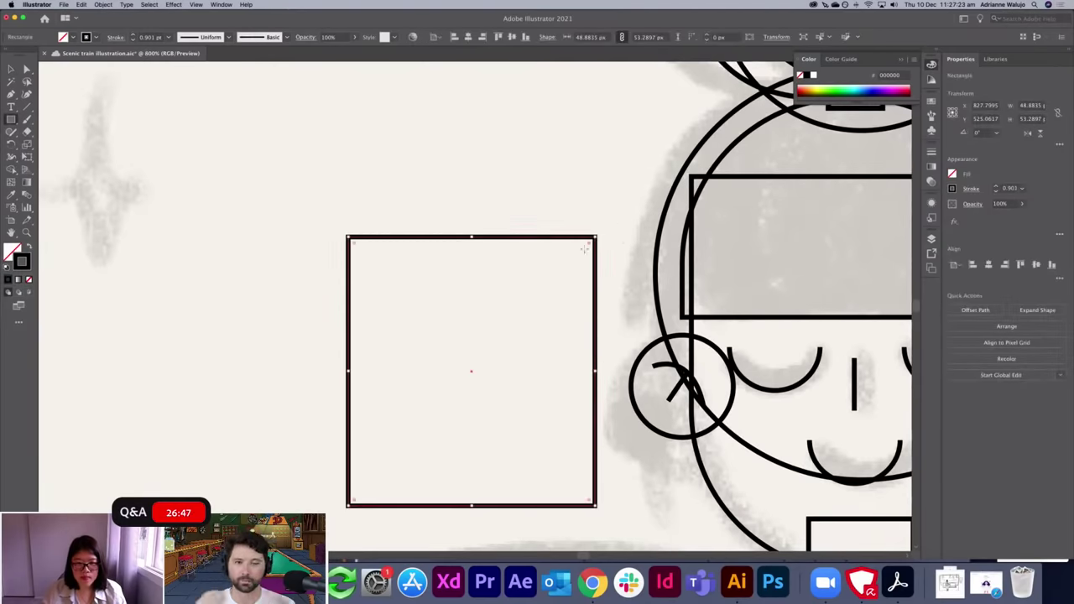
key("super+plus")
key("super+plus")
key("super+plus")
key("space")
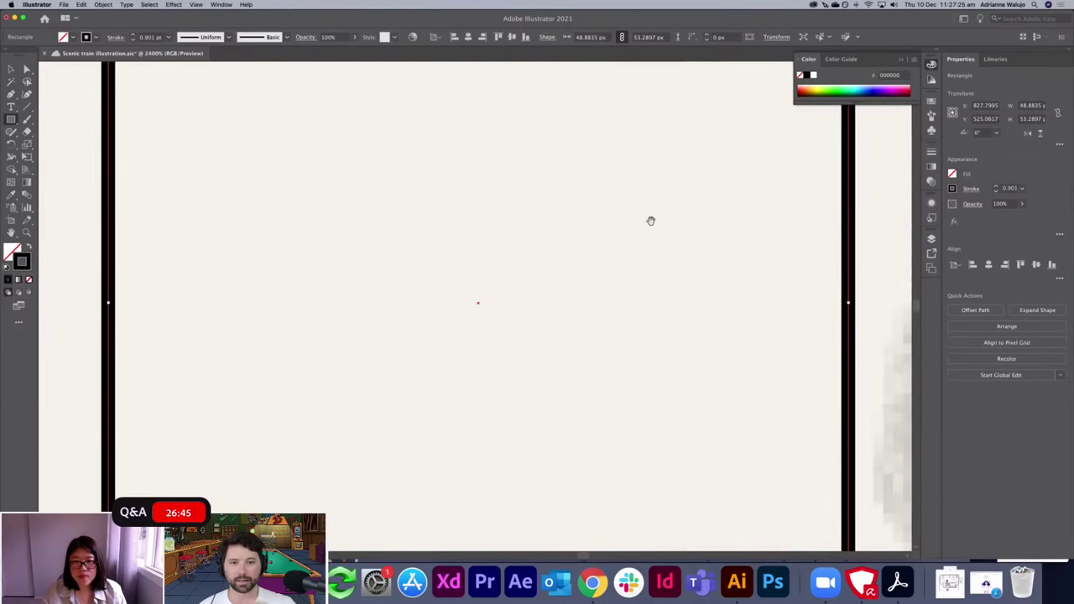
left_click_drag(650, 221, 564, 489)
mouse_move(743, 198)
left_mouse_down()
mouse_move(690, 268)
mouse_move(725, 254)
mouse_move(791, 187)
mouse_move(741, 196)
mouse_move(465, 422)
left_mouse_up()
key("super+minus")
key("super+minus")
key("super+minus")
key("super+minus")
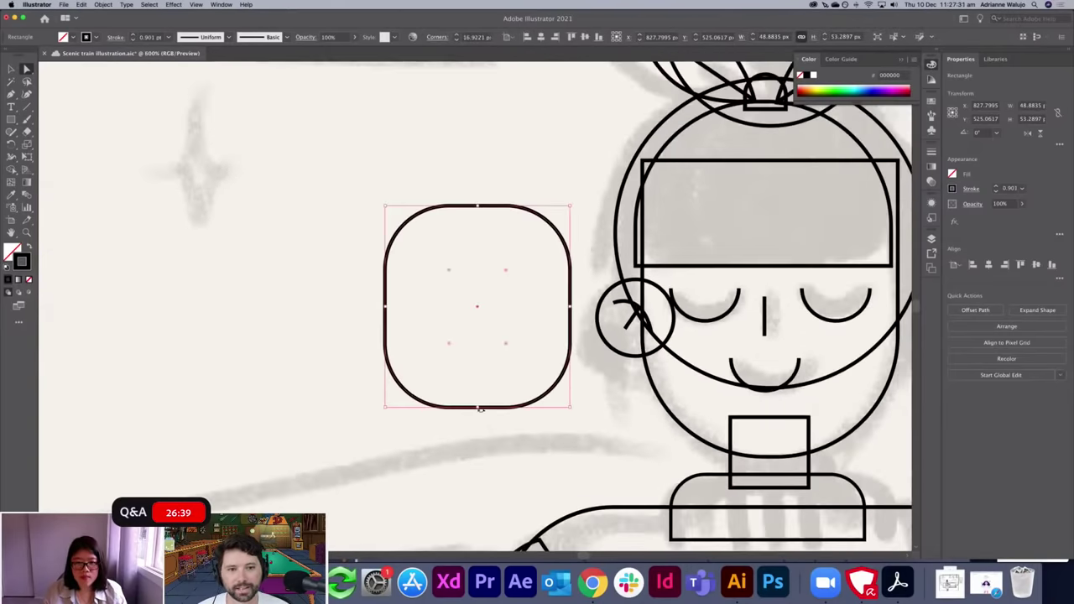
key("BackSpace")
Draw a small circle about 10 px wide and position it inside the larger circle at the woman's ear.
left_click_drag(552, 345, 379, 402)
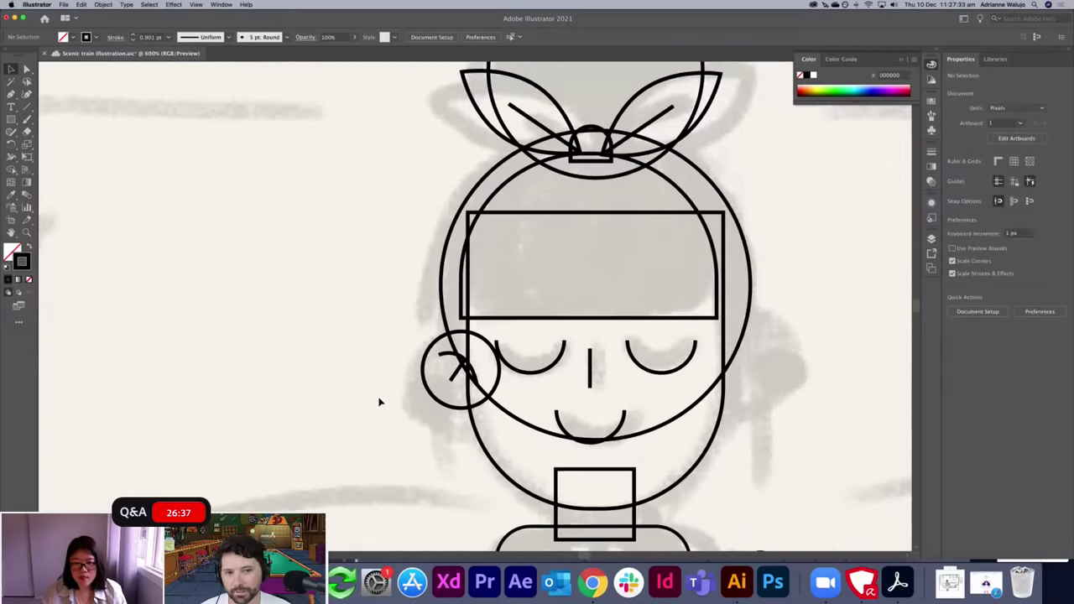
key("l")
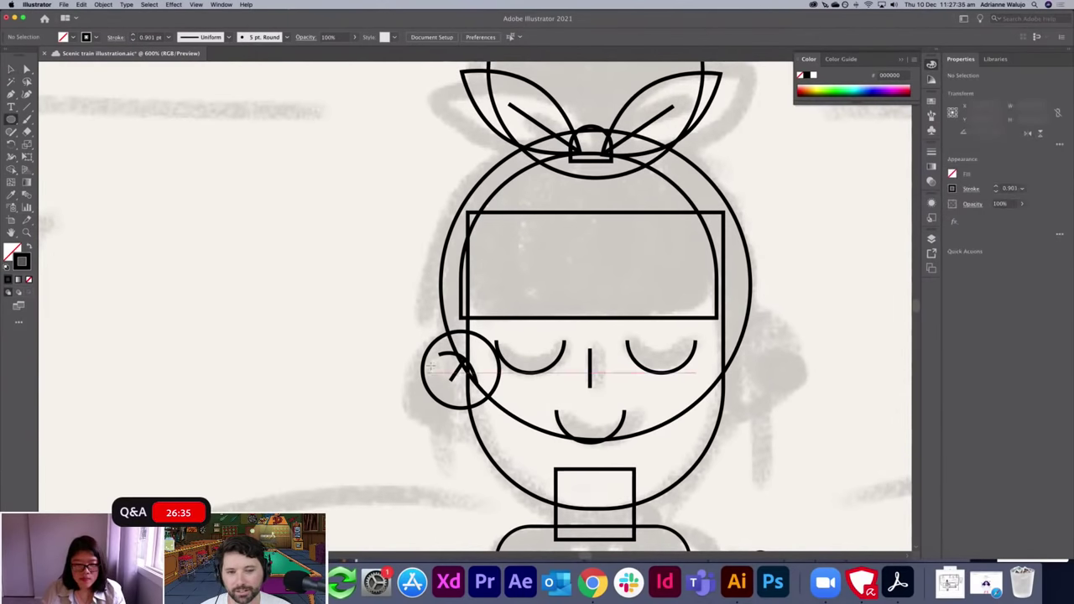
left_click_drag(438, 359, 469, 367)
key("v")
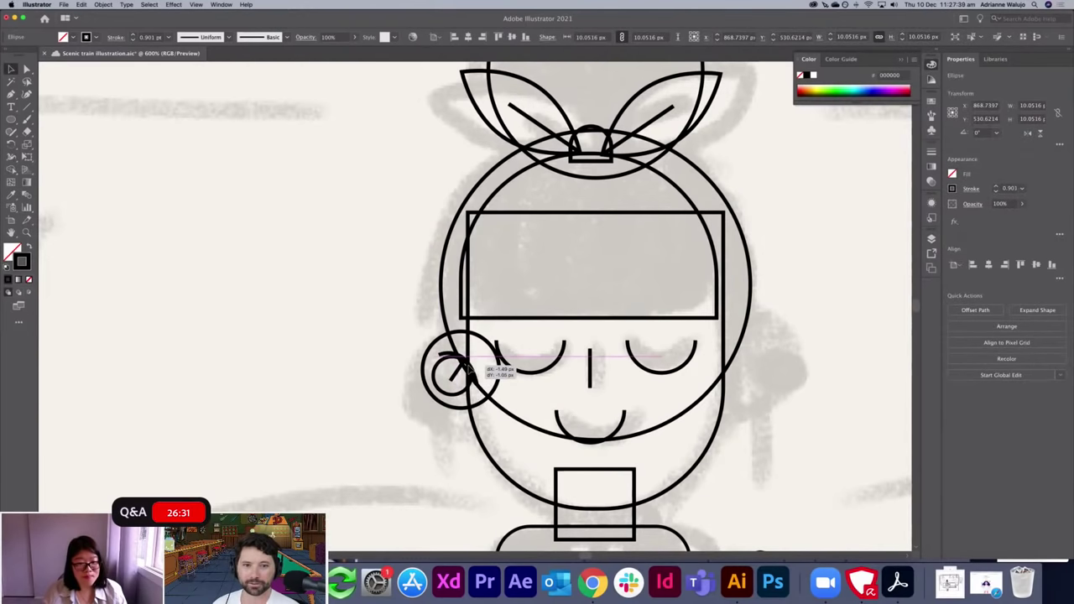
left_click(325, 332)
Shift the second shoe and its ankle slightly inward toward the first shoe.
key("super+minus")
key("super+minus")
key("super+minus")
key("super+minus")
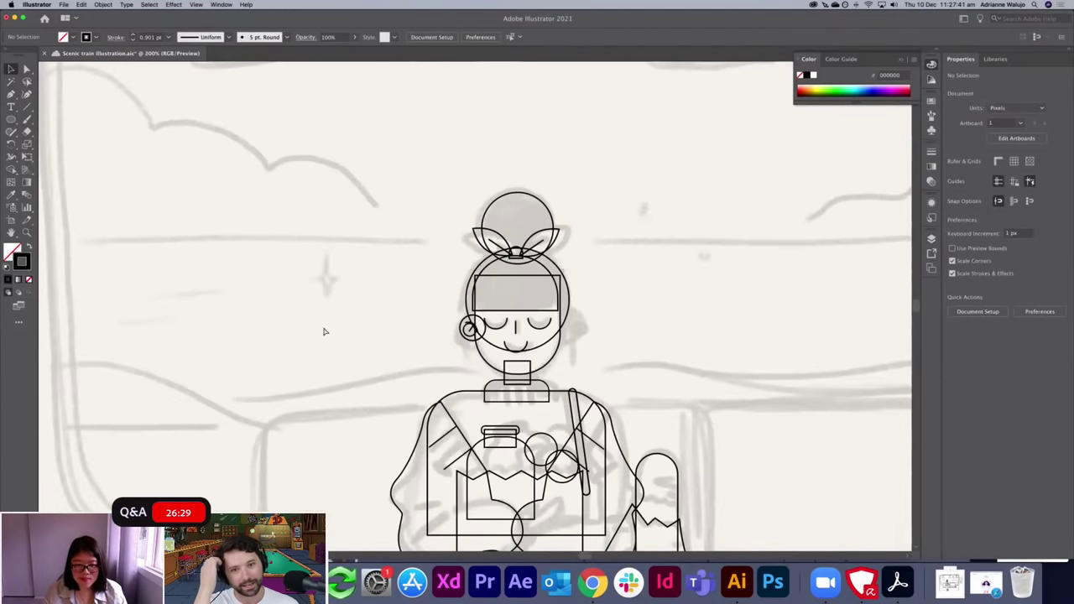
scroll(633, 391, "down", 10)
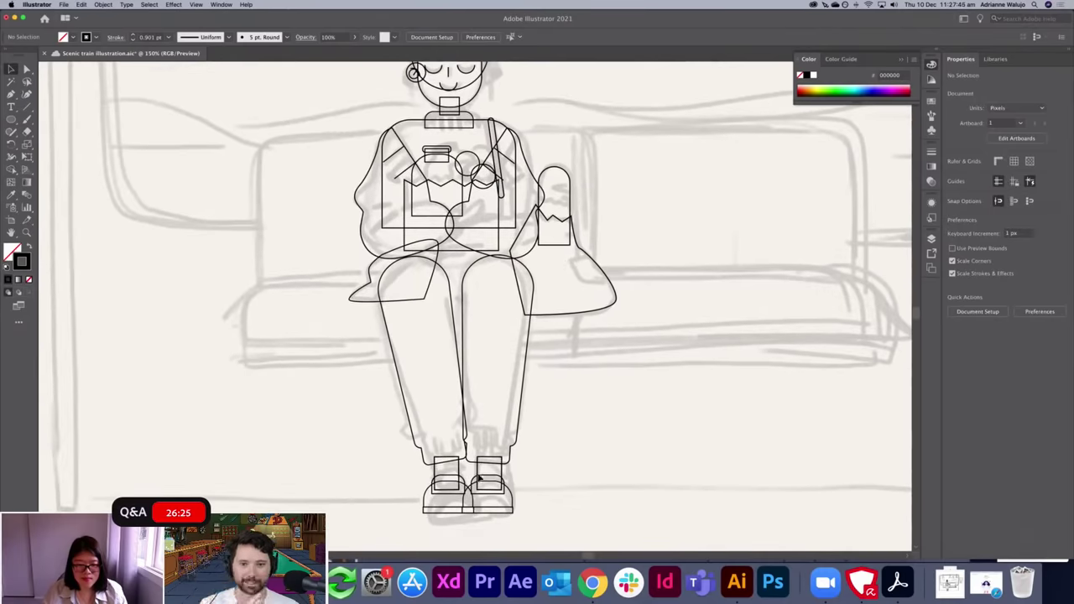
left_click_drag(477, 474, 473, 475)
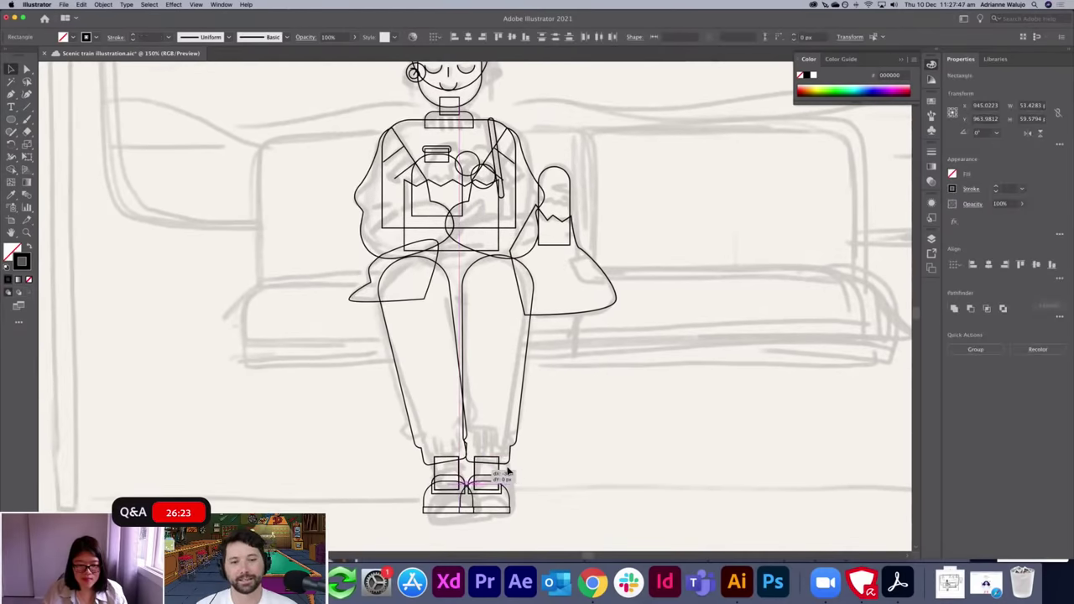
left_click(569, 461)
Draw a rectangle about 131 by 56 px across the lap behind both knees and nudge it slightly right.
scroll(578, 486, "up", 5)
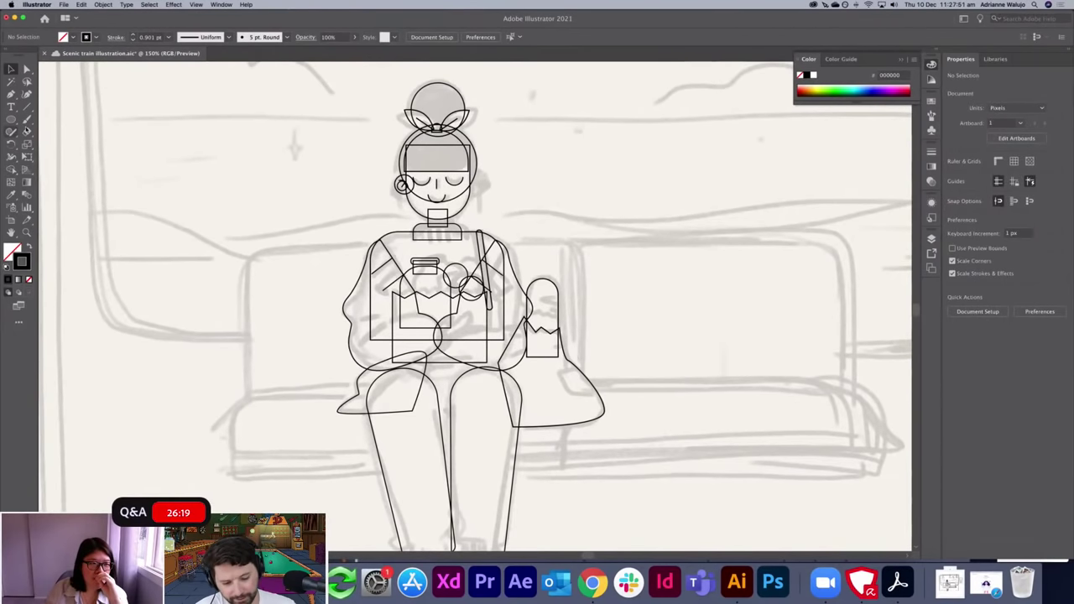
scroll(102, 208, "up", 1)
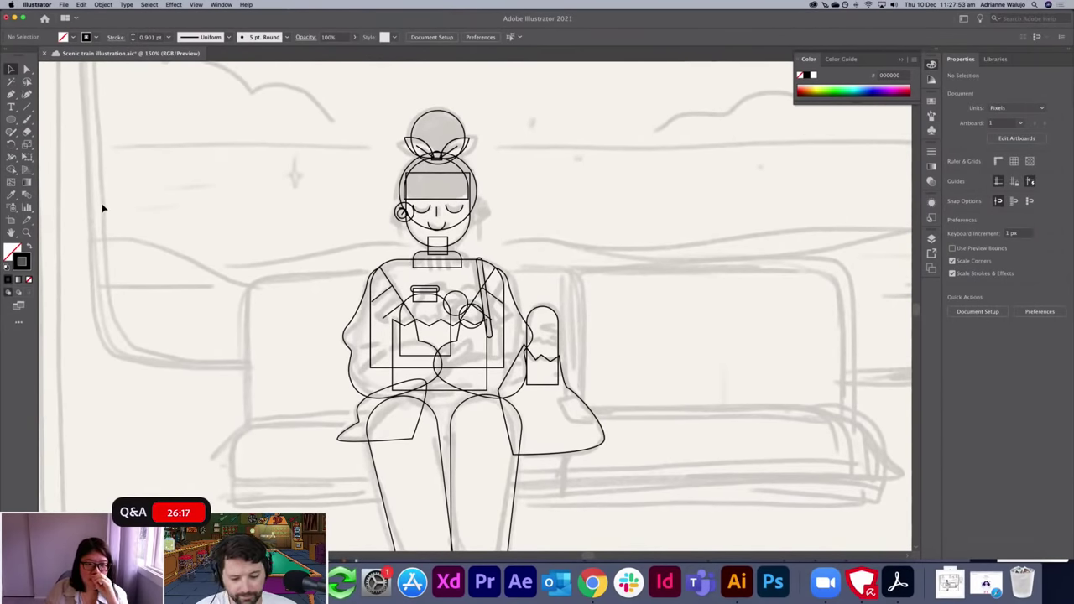
key("super+1")
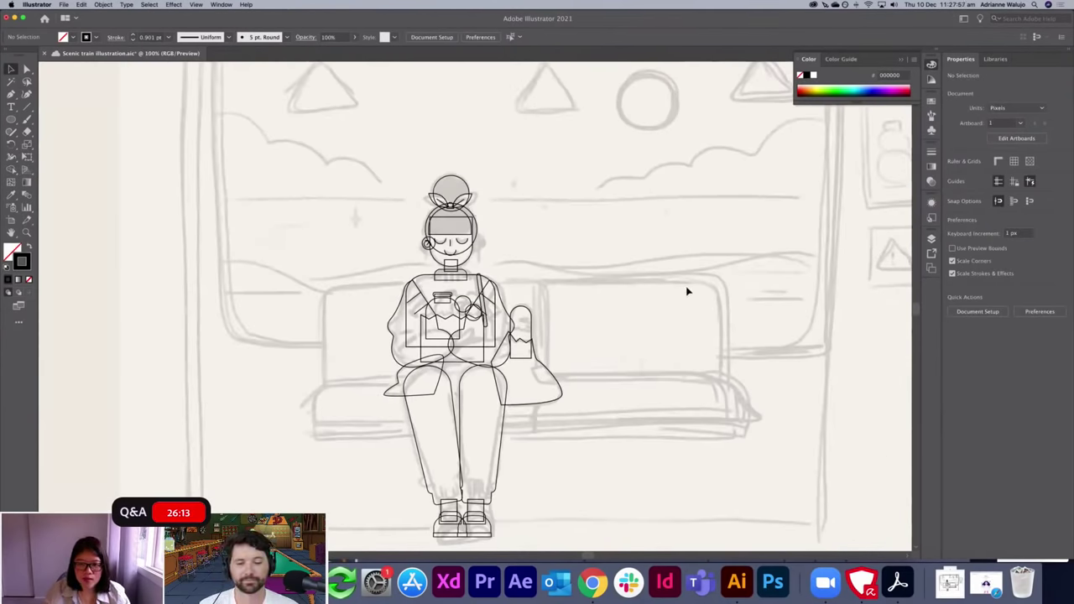
key("super+equal")
key("super+equal")
key("super+equal")
left_click_drag(476, 399, 596, 224)
key("m")
left_click_drag(395, 304, 644, 398)
key("v")
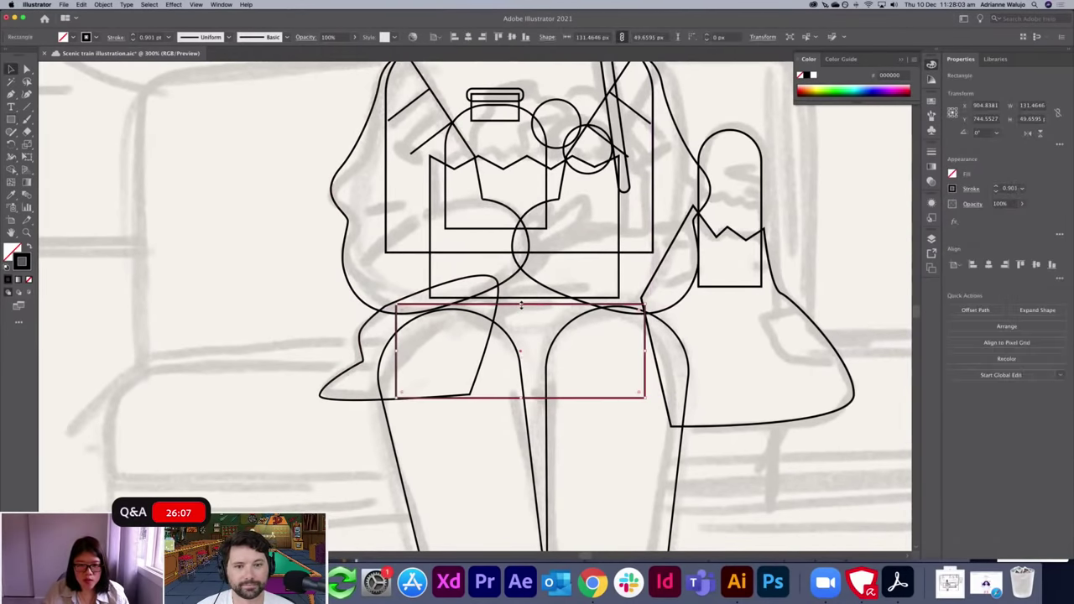
left_click_drag(521, 304, 521, 293)
left_click_drag(537, 403, 543, 401)
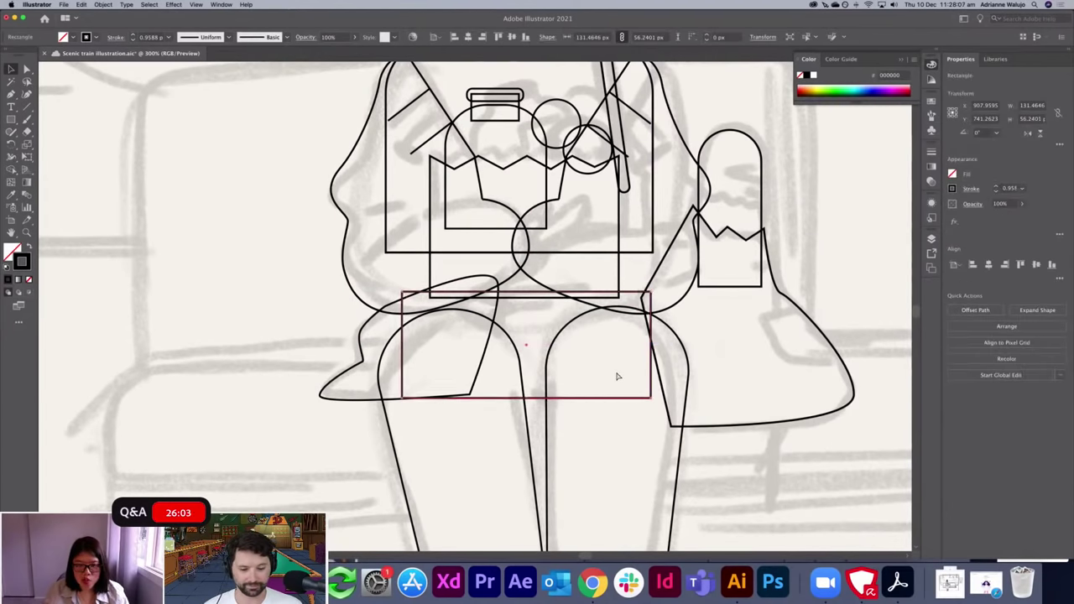
Widen the rectangle across the lap to about 137 px by extending its side toward the shoulder bag.
left_click(215, 265)
key("super+minus")
key("super+plus")
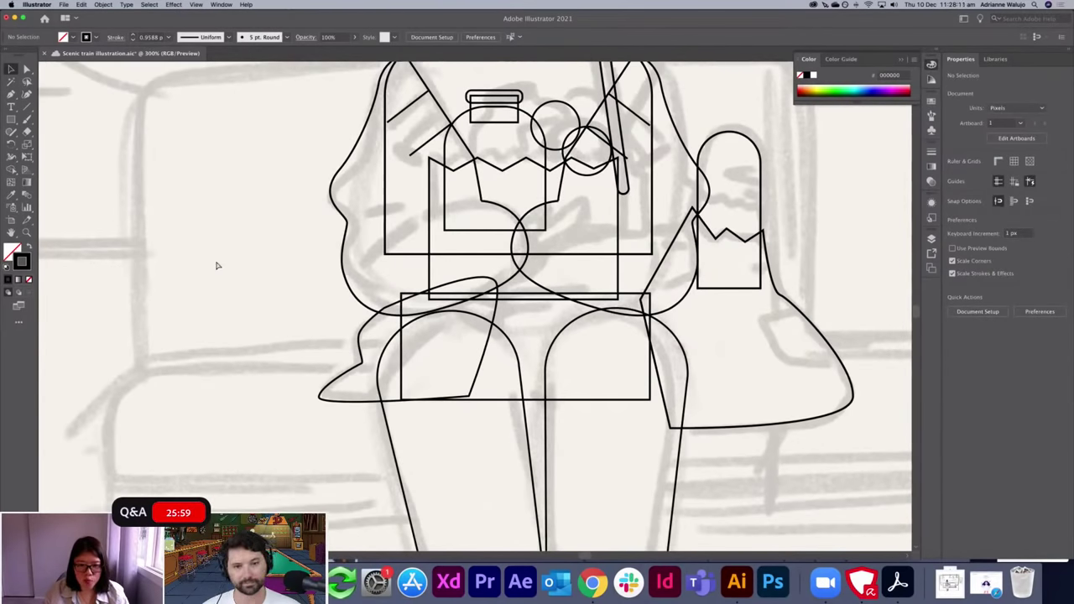
key("super+minus")
key("super+minus")
key("super+minus")
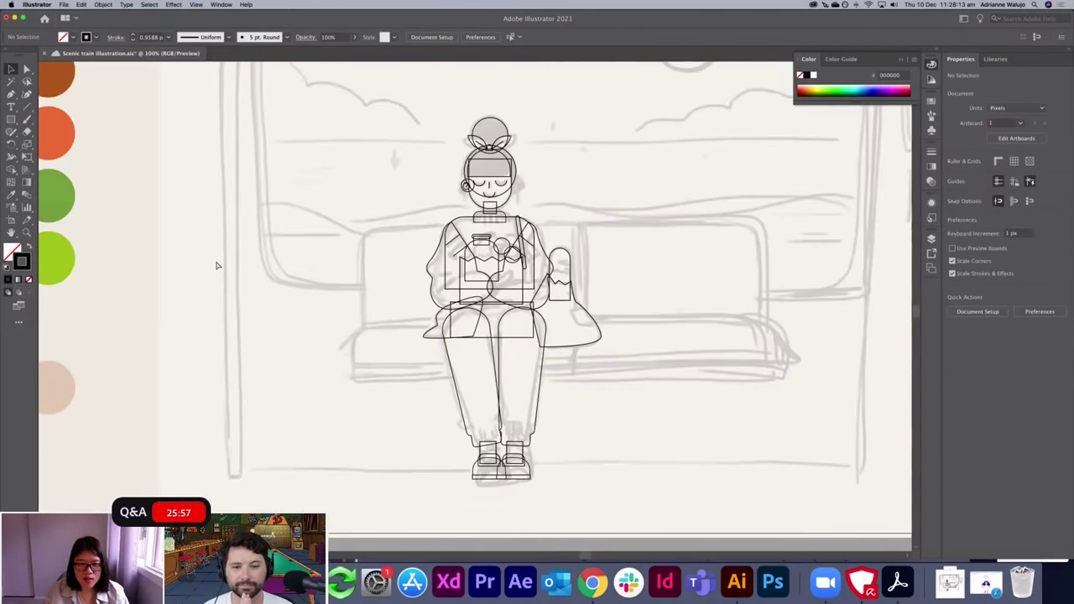
key("super+plus")
key("super+plus")
key("super+plus")
left_click(653, 335)
left_click(650, 337)
left_click_drag(651, 349, 662, 348)
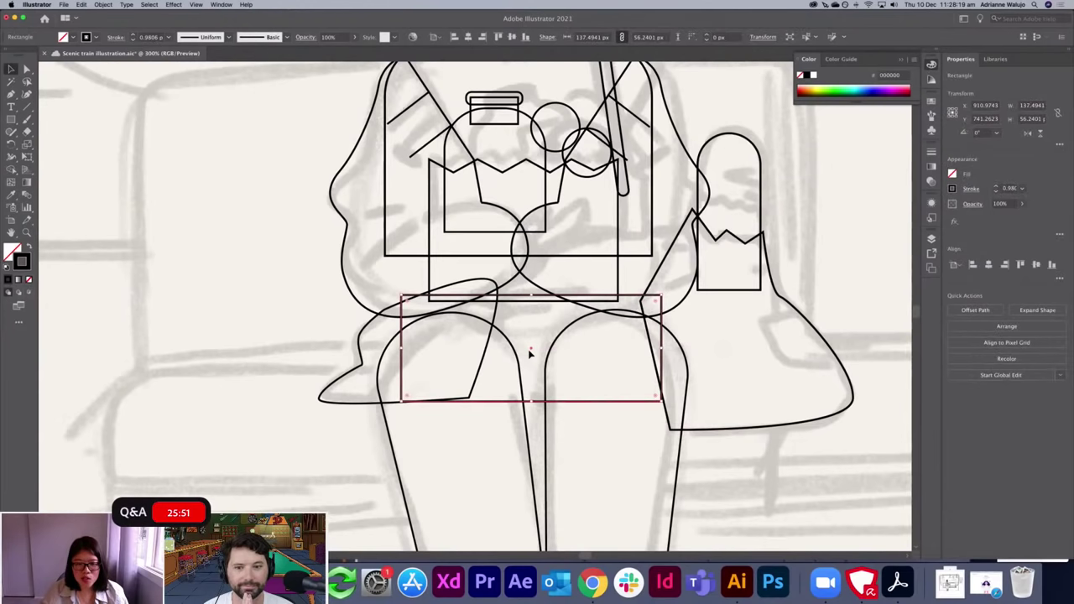
key("super+1")
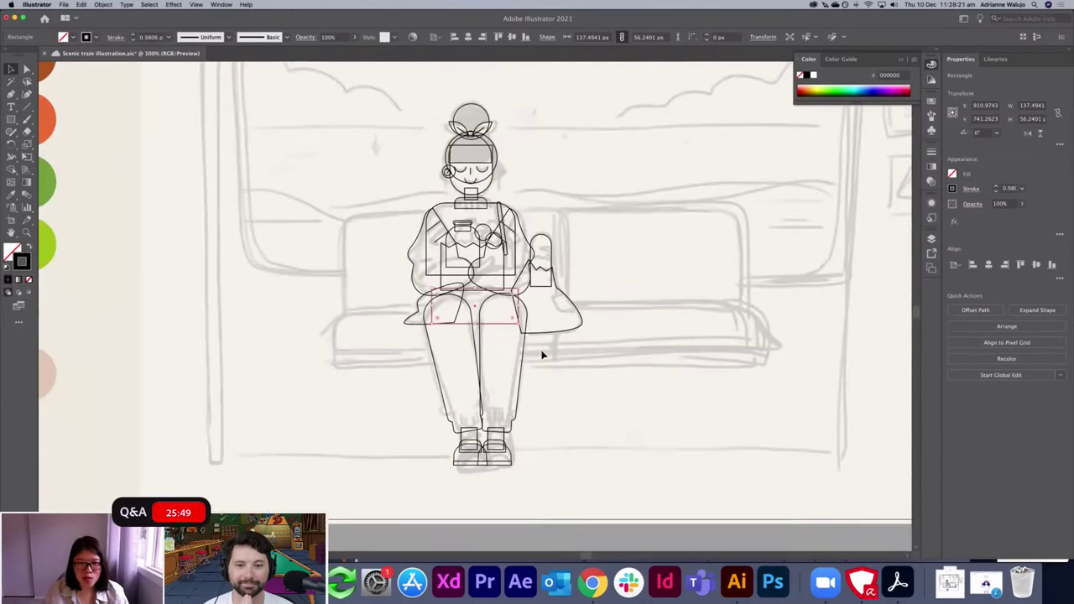
Fill the woman's face and ear with the peach skin-tone swatch from the palette, without a stroke.
left_click_drag(537, 295, 625, 387)
left_click(930, 239)
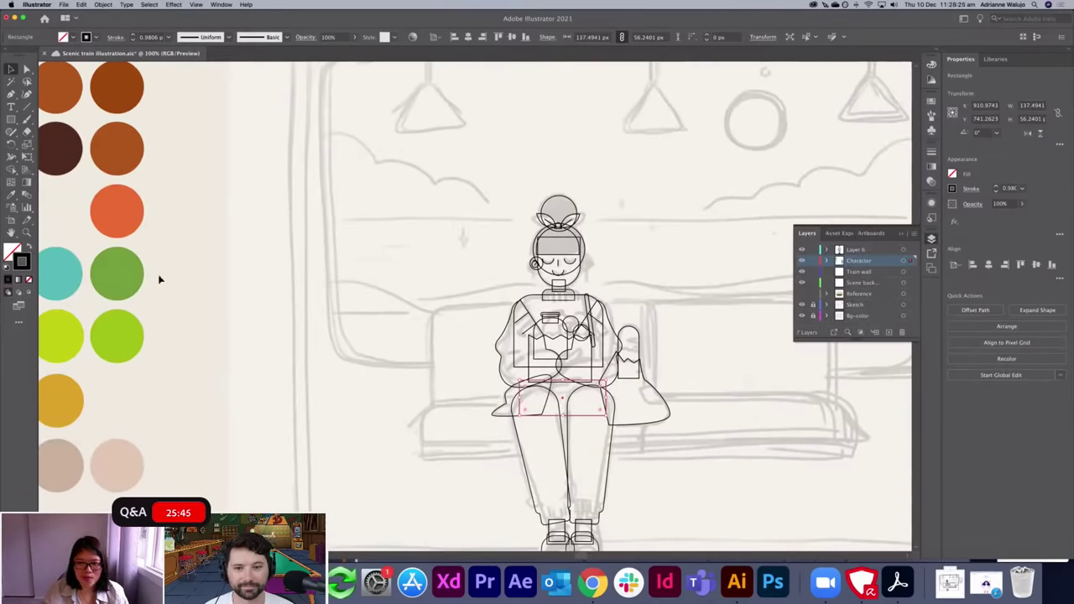
left_click_drag(316, 265, 376, 239)
left_click(376, 240)
key("i")
scroll(170, 304, "up", 6)
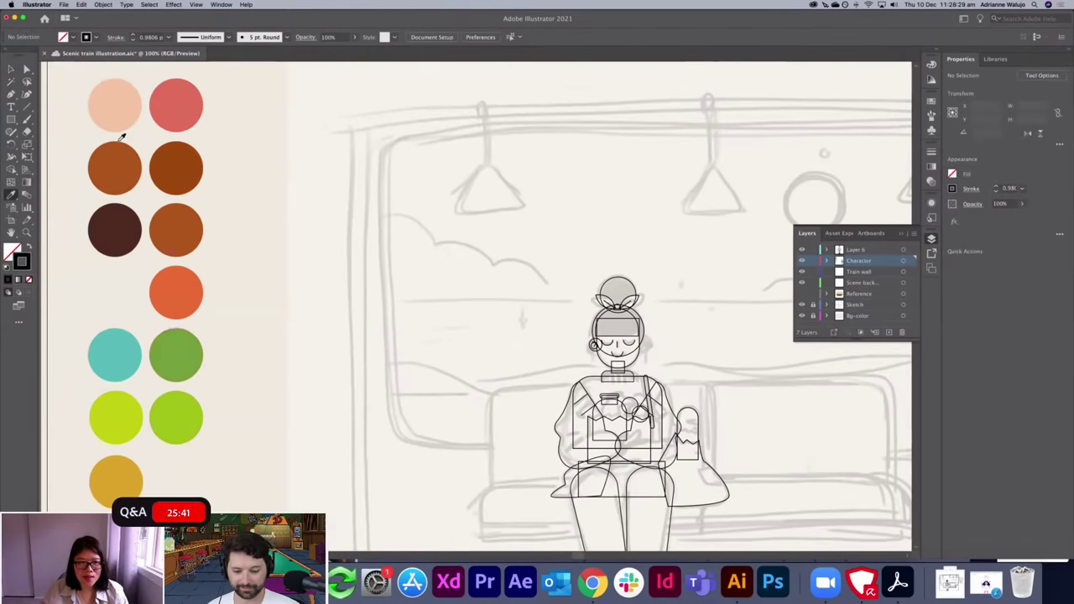
left_click(118, 104)
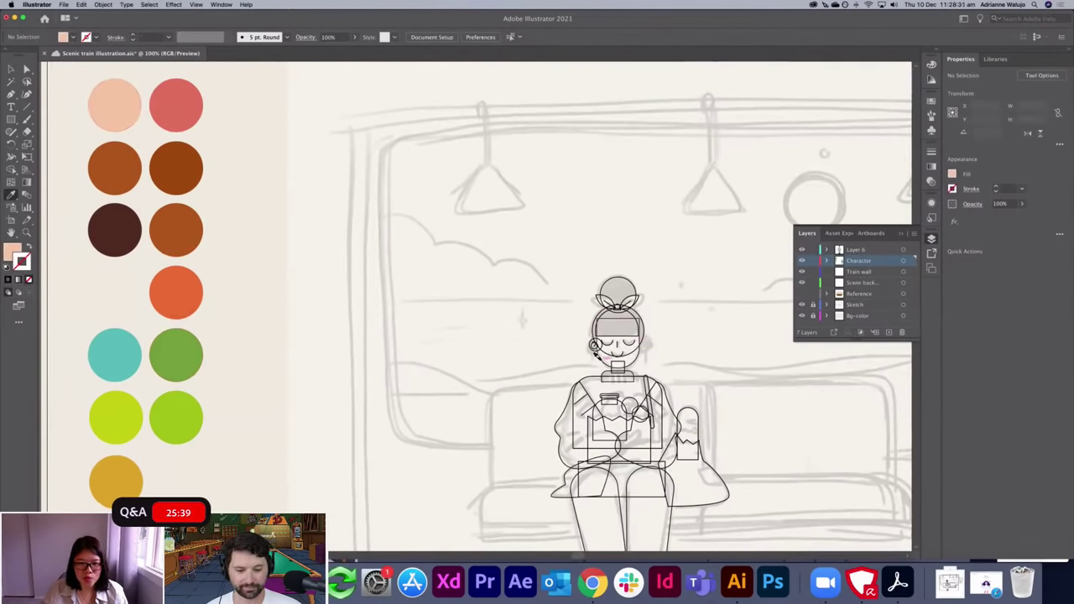
left_click(594, 344)
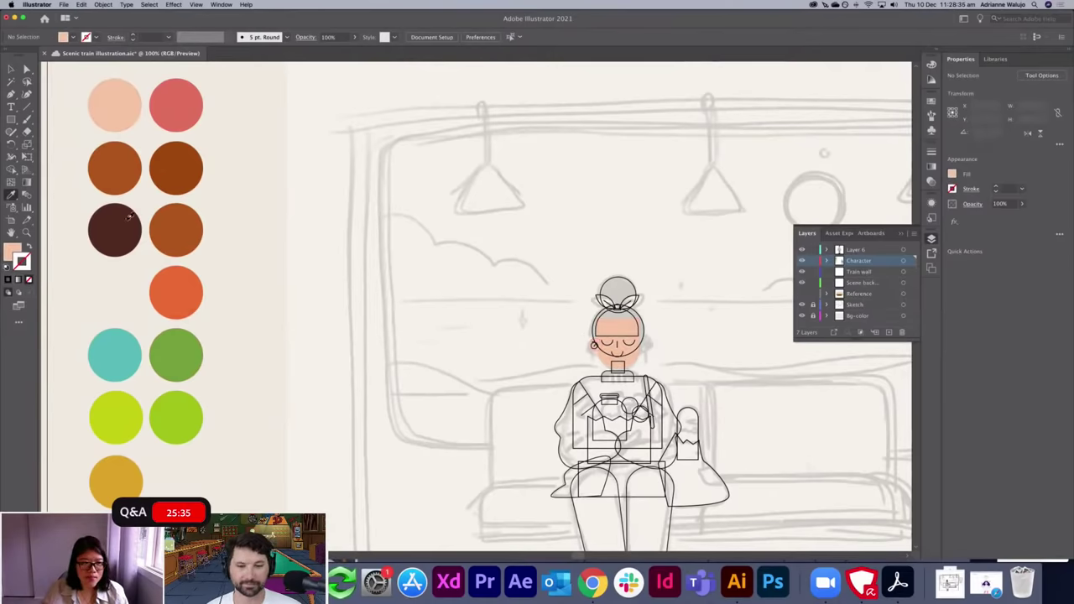
Fill the fringe and the back-hair circle with the dark brown swatch, keeping the circle behind the face.
left_click(92, 235)
left_click(592, 315)
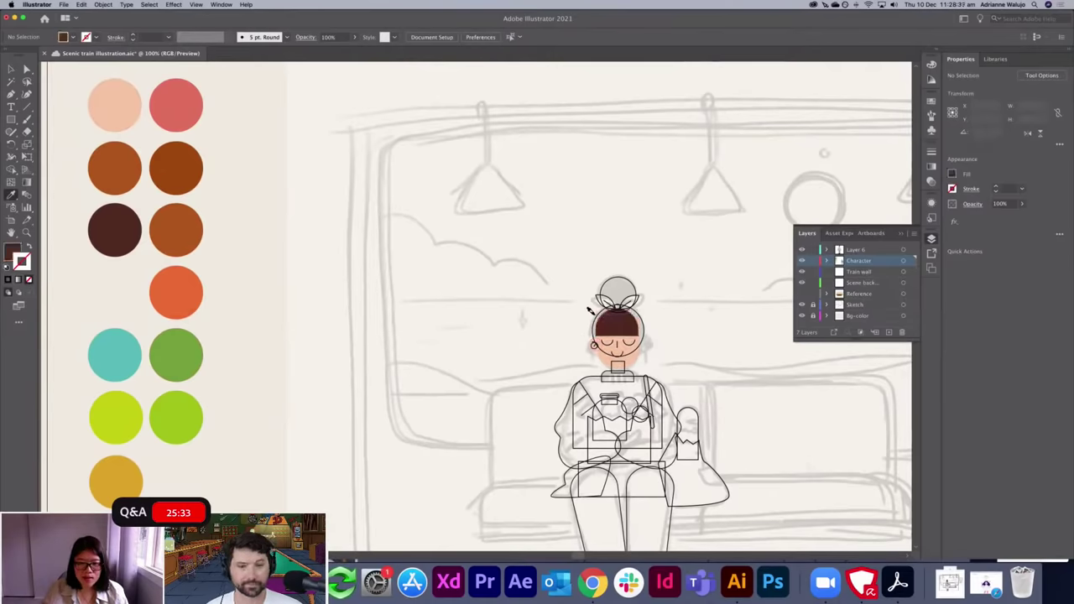
left_click(592, 314)
key("v")
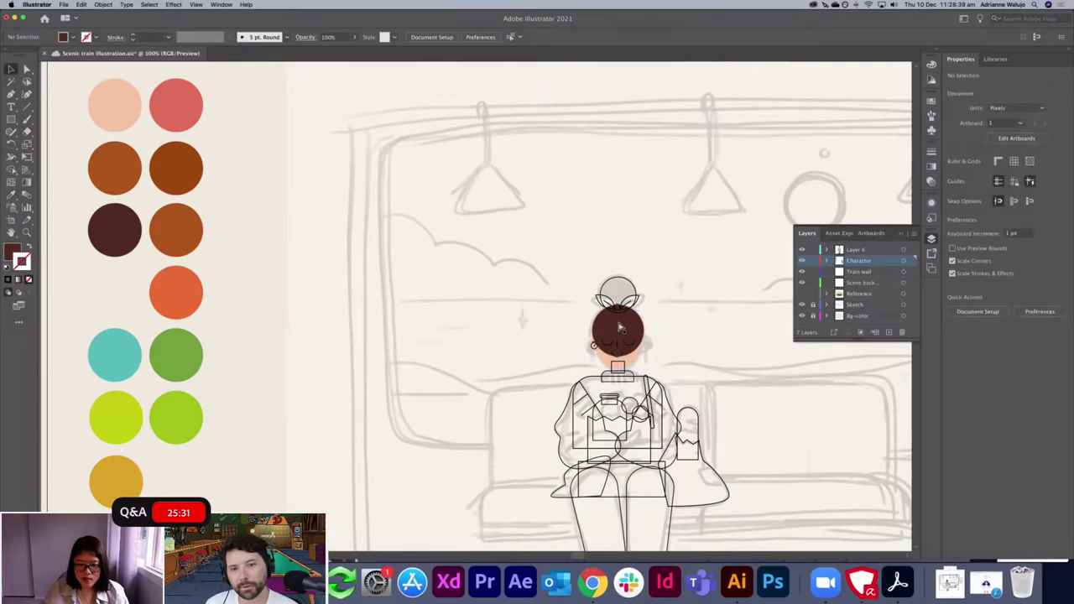
key("super+z")
Round the upper corners of the face shape so they tuck under the hair.
left_click_drag(634, 269, 564, 223)
key("super+equal")
key("super+equal")
key("super+equal")
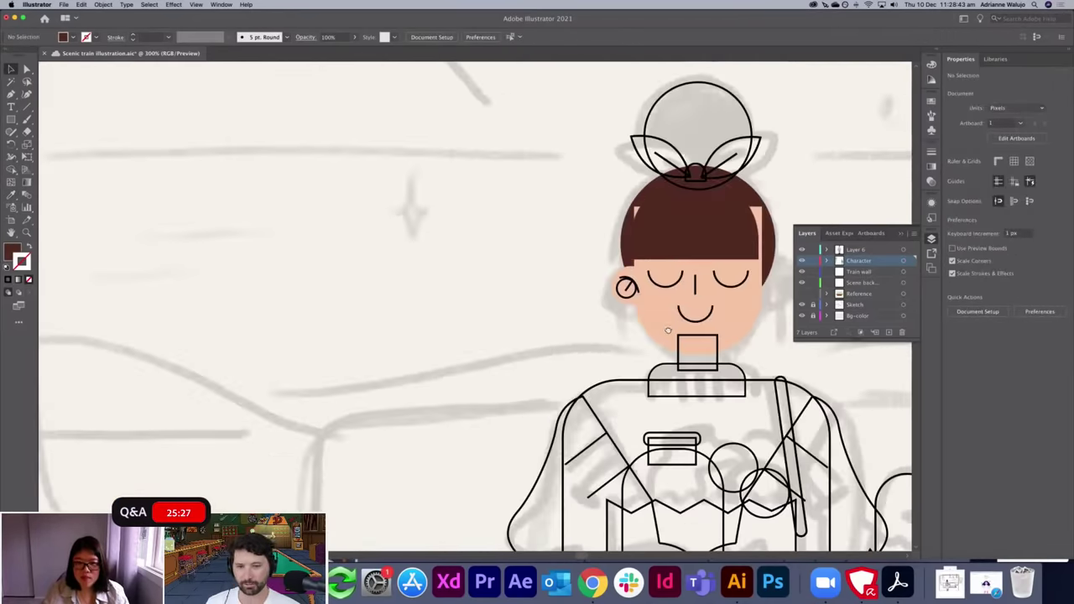
left_click_drag(668, 331, 378, 359)
left_click_drag(429, 240, 433, 241)
left_click(465, 236)
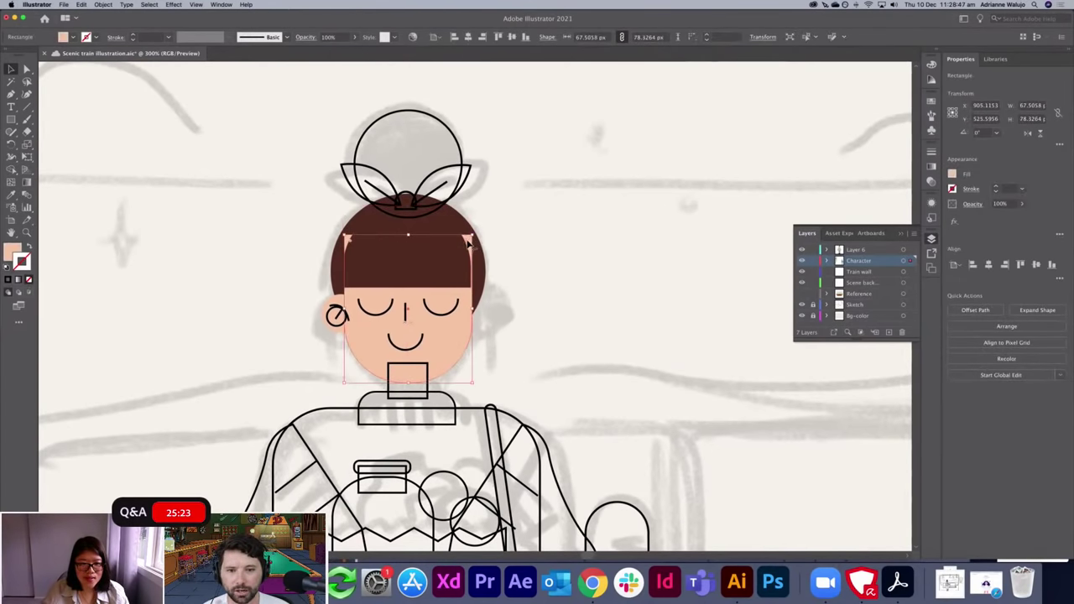
left_click_drag(350, 241, 384, 277)
left_click(547, 219)
left_click(465, 272)
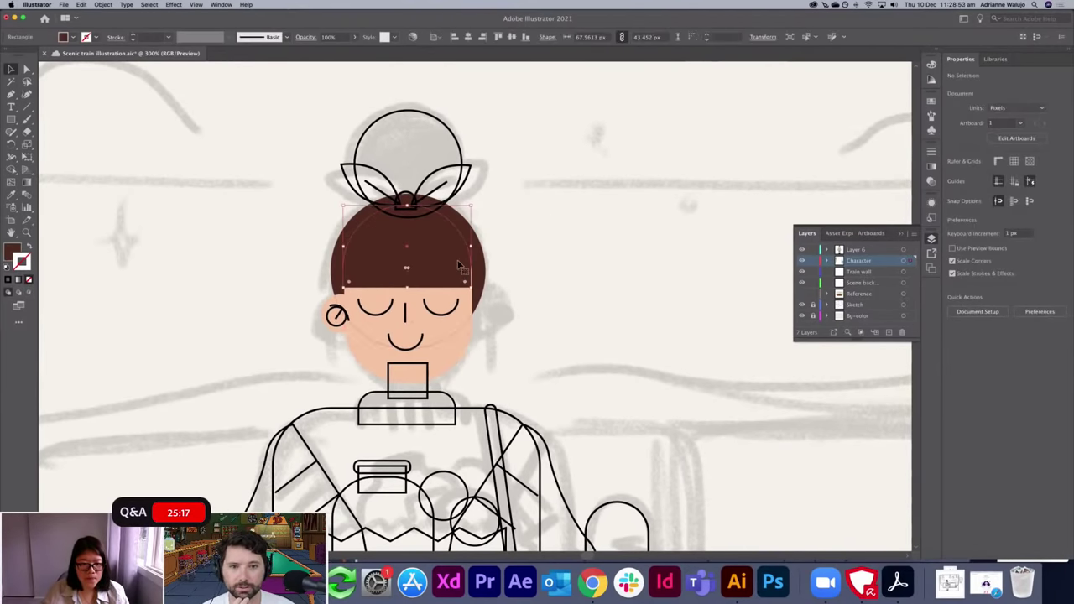
left_click(546, 242)
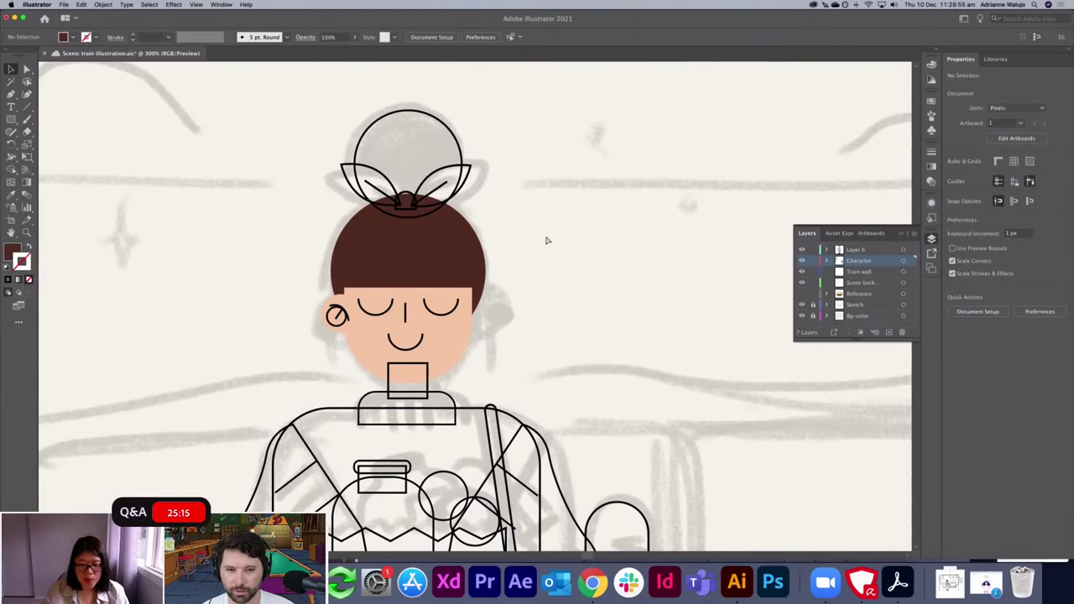
Narrow the fringe slightly so a strip of the face shows on both sides of it.
key("super+0")
key("super+=")
key("super+=")
key("super+=")
key("super+=")
left_click(424, 245)
key("e")
left_click_drag(468, 208, 470, 216)
key("v")
left_click(539, 209)
key("super+-")
key("super+-")
key("super+-")
key("super+-")
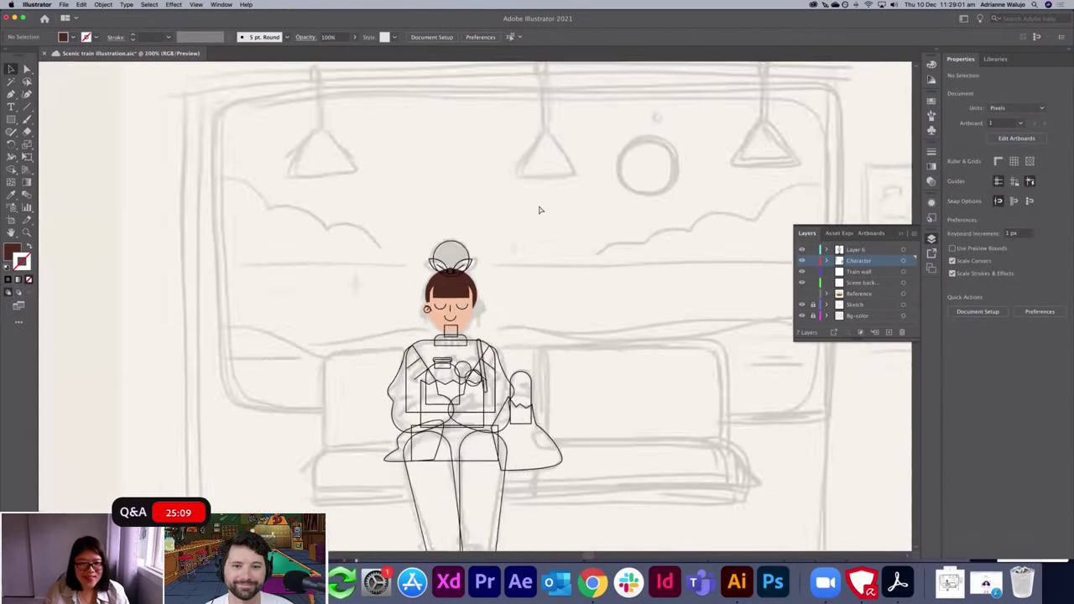
scroll(280, 249, "left", 3)
scroll(280, 249, "up", 2)
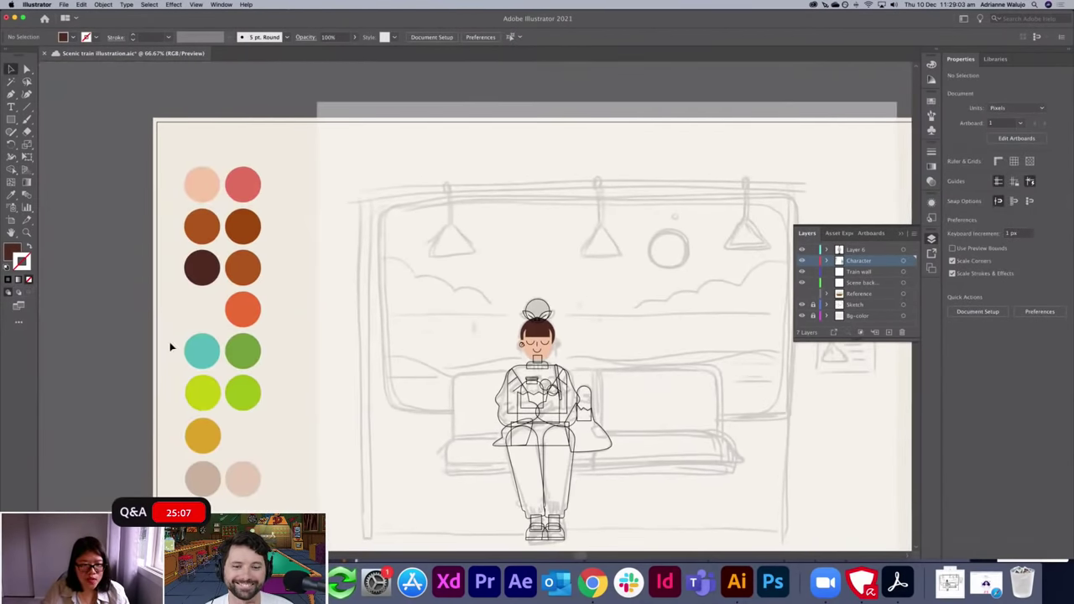
left_click_drag(281, 504, 283, 502)
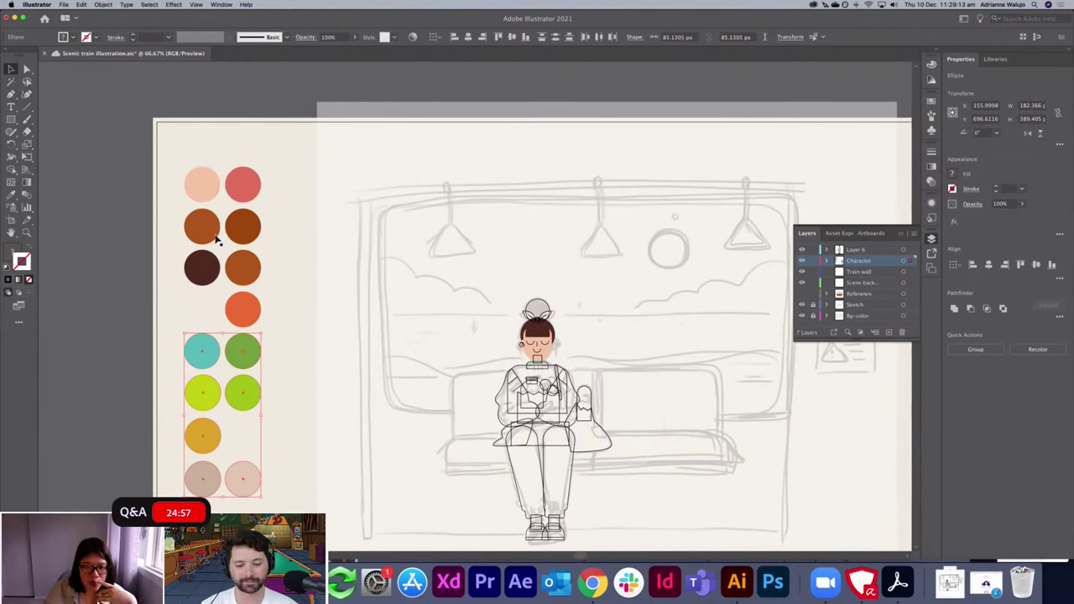
left_click(215, 415)
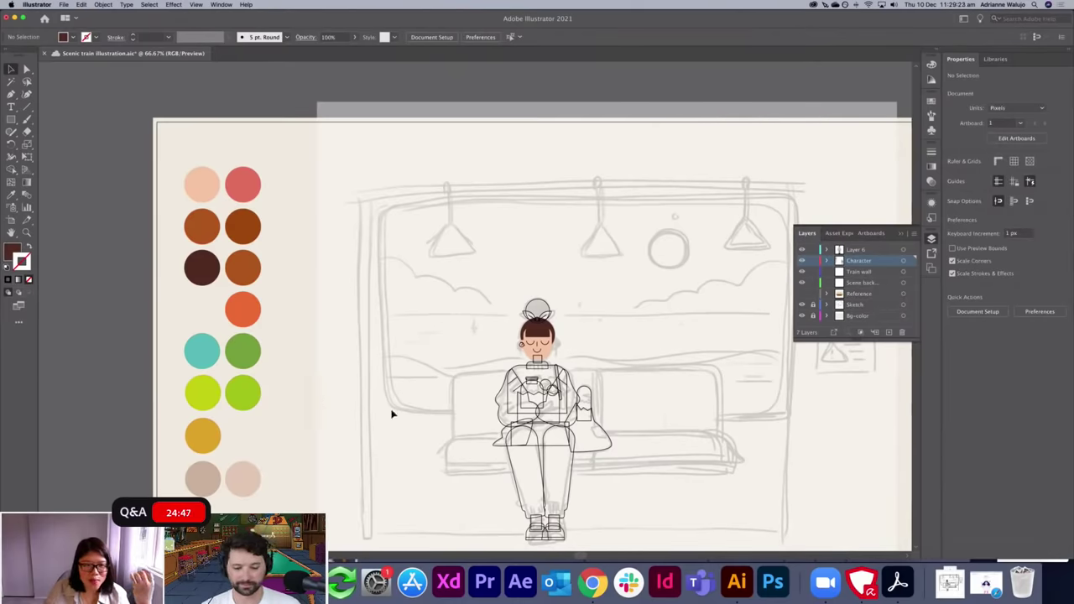
scroll(391, 414, "down", 1)
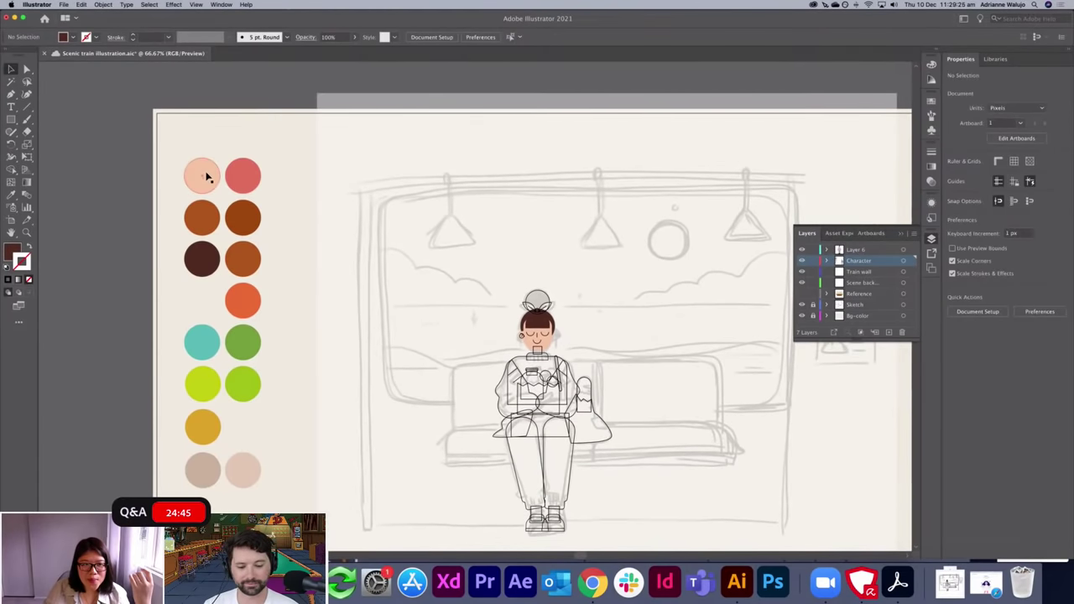
Try a pinker tone with a 14° hue for the peach palette swatch in the Color Picker.
left_click(210, 176)
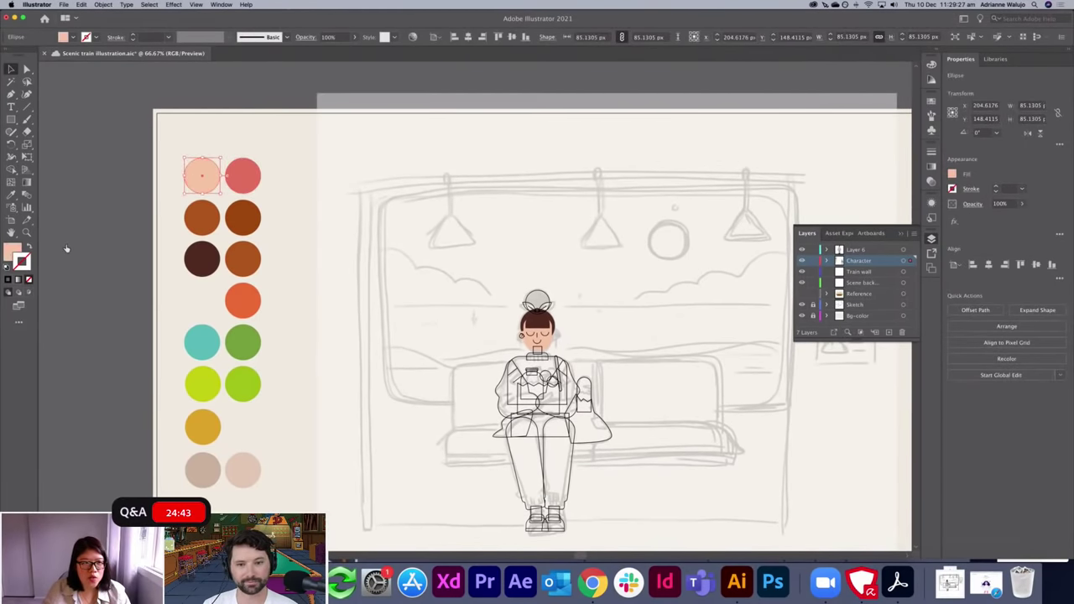
double_click(11, 252)
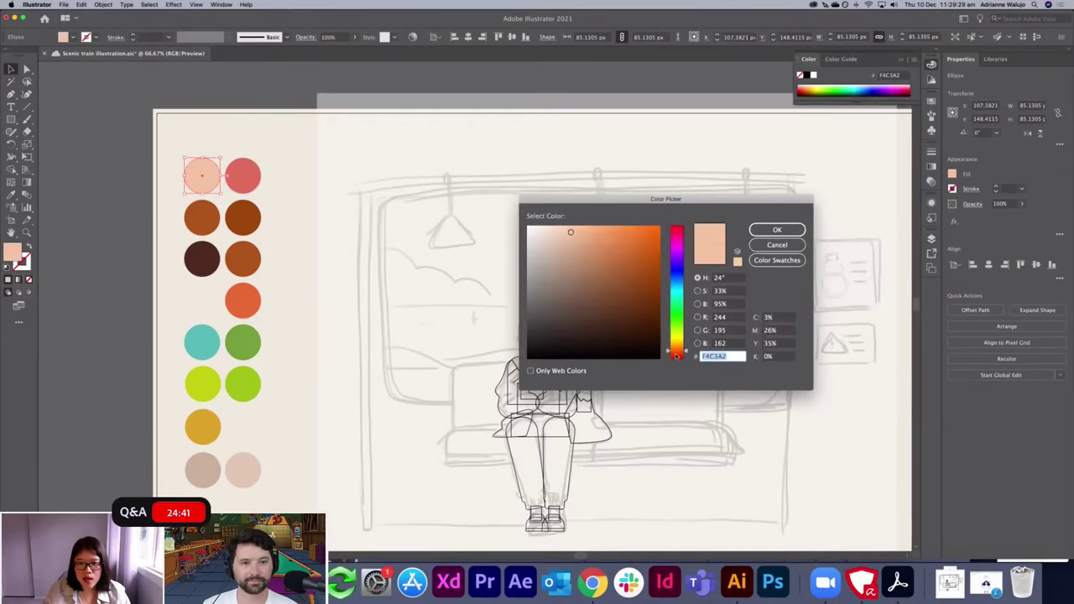
left_click(677, 355)
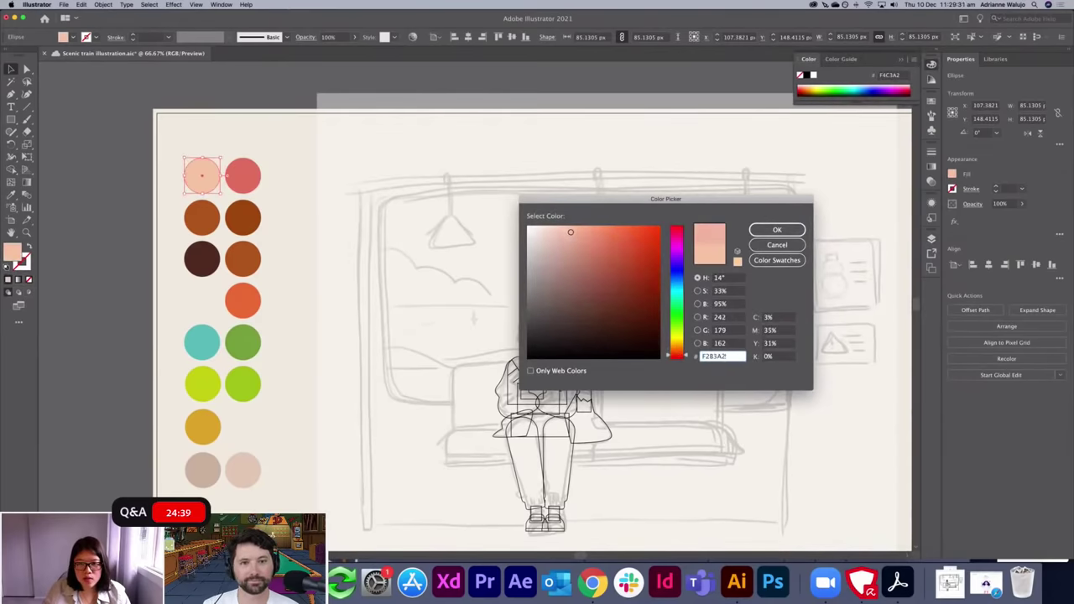
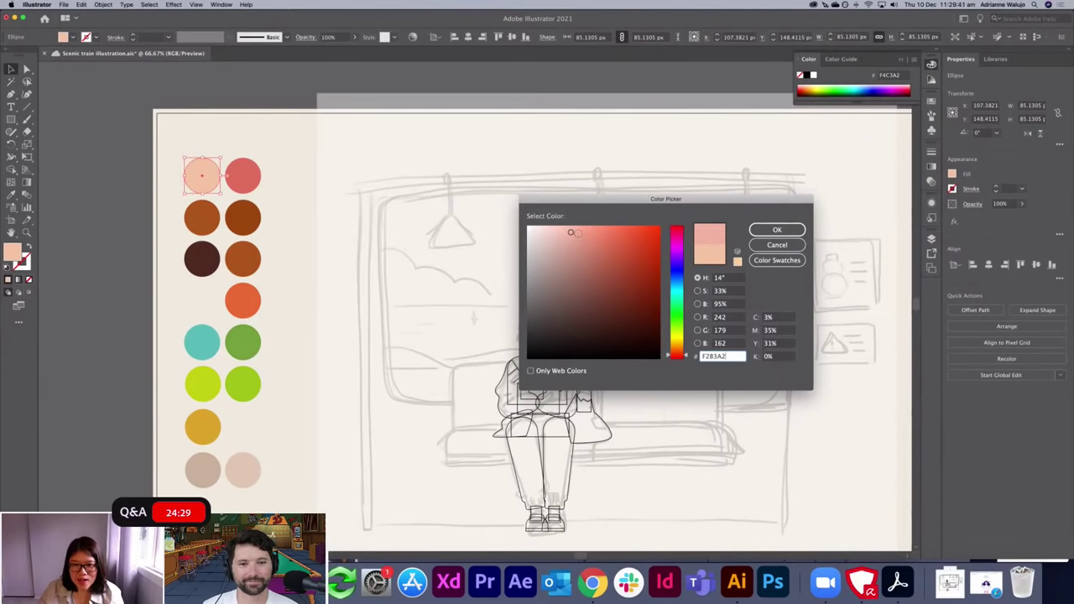
left_click_drag(578, 234, 584, 236)
left_click(756, 248)
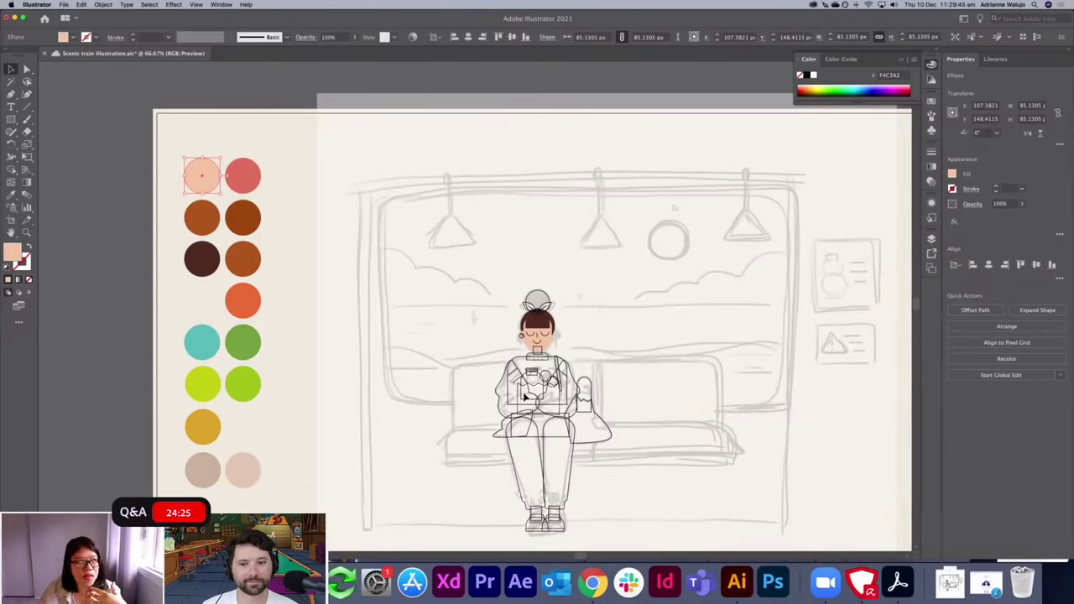
Fill the hair bun with the head hair's brown and darken it to 442017.
key("super+=")
key("super+=")
left_click_drag(668, 385, 410, 197)
left_click_drag(544, 279, 93, 140)
key("super+equal")
key("super+equal")
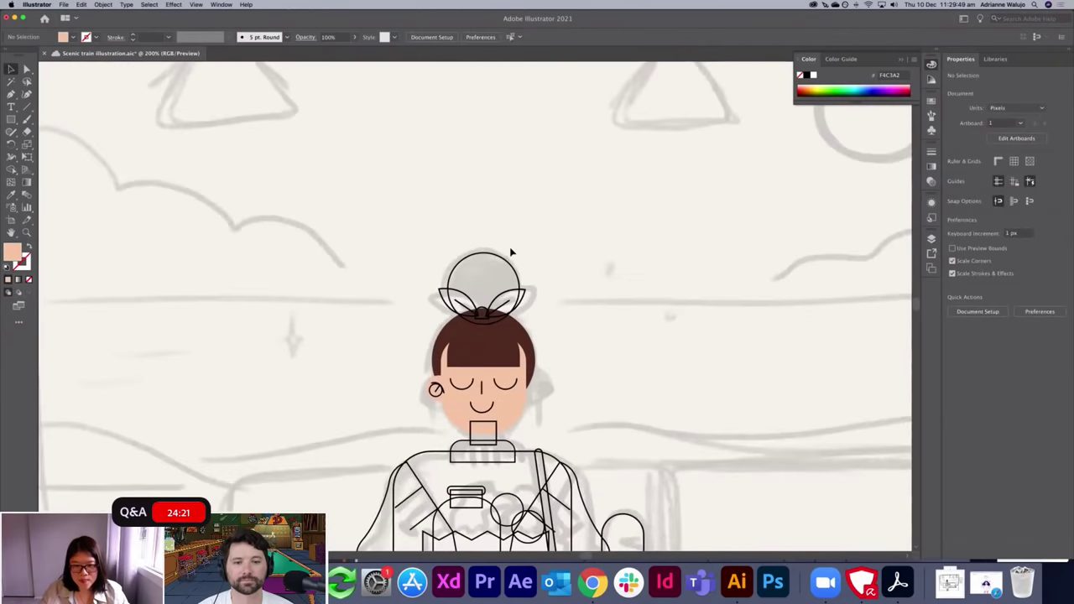
left_click(522, 242)
key("i")
left_click(506, 353)
double_click(12, 253)
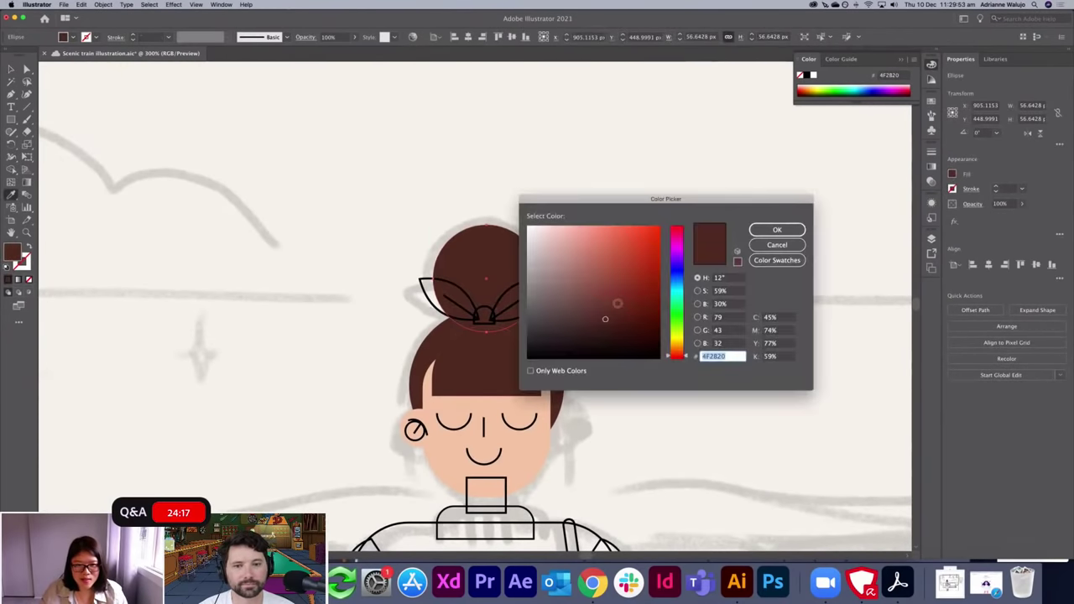
left_click_drag(613, 319, 614, 323)
left_click(776, 230)
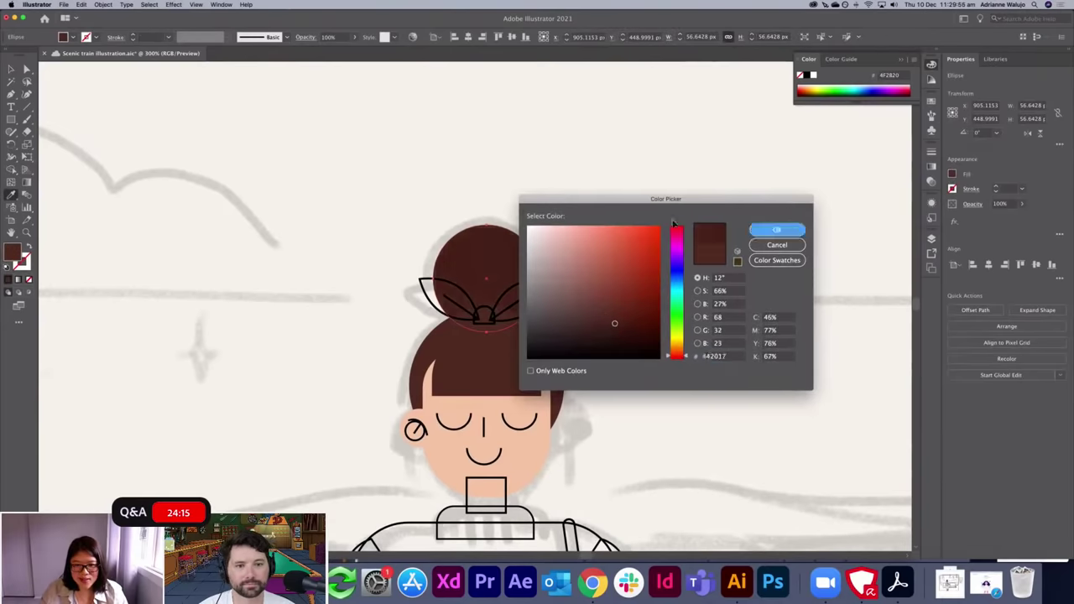
Fill both halves of the hair bow with the orange-brown swatch AD551A.
key("super+minus")
key("super+minus")
left_click_drag(535, 265, 730, 235)
key("super+minus")
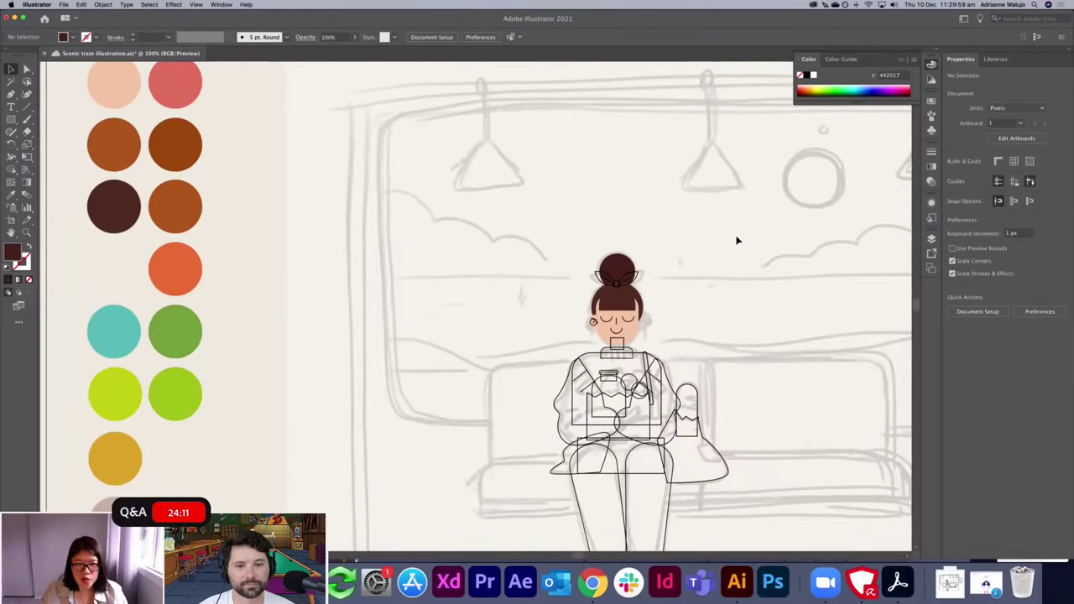
left_click(641, 276)
left_click(602, 276, "shift")
key("i")
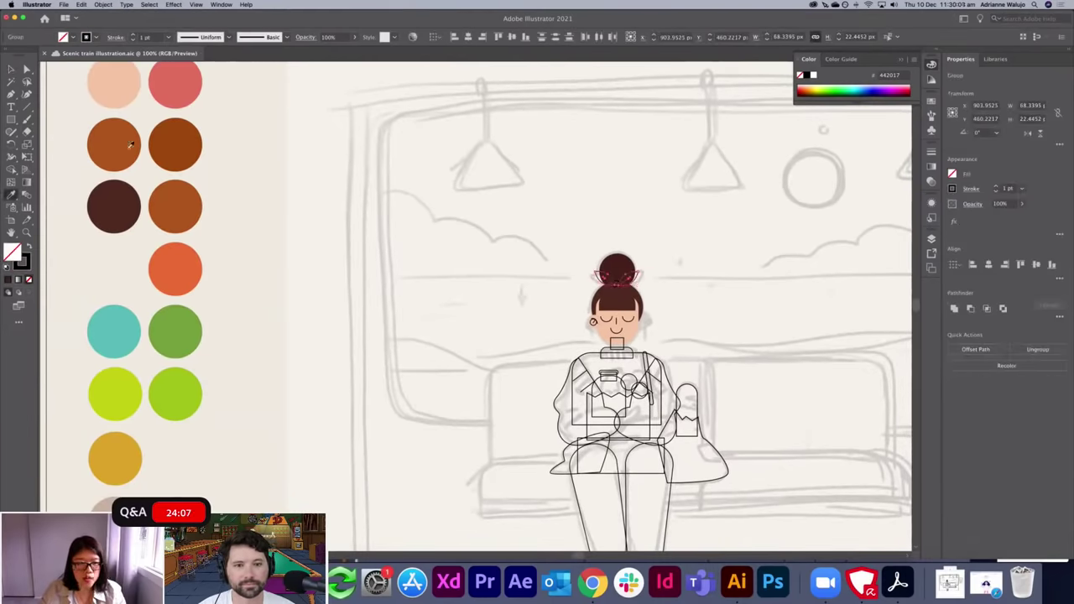
left_click(191, 203)
key("v")
left_click(464, 241)
left_click_drag(489, 242, 351, 244)
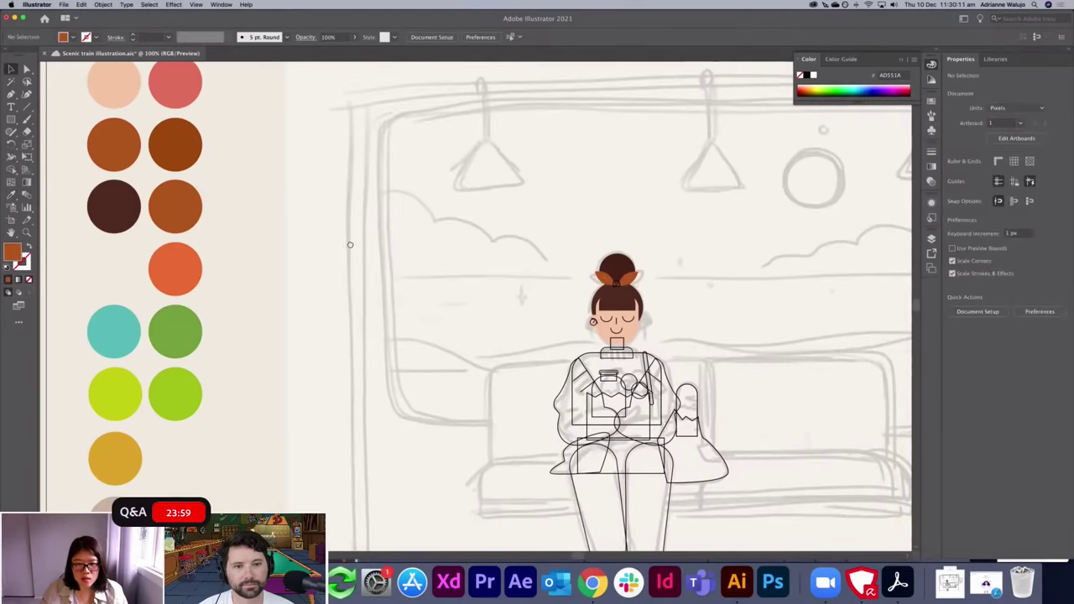
Ungroup the two bow halves and send them together with the bun behind the head hair.
key("super+plus")
key("super+plus")
key("super+plus")
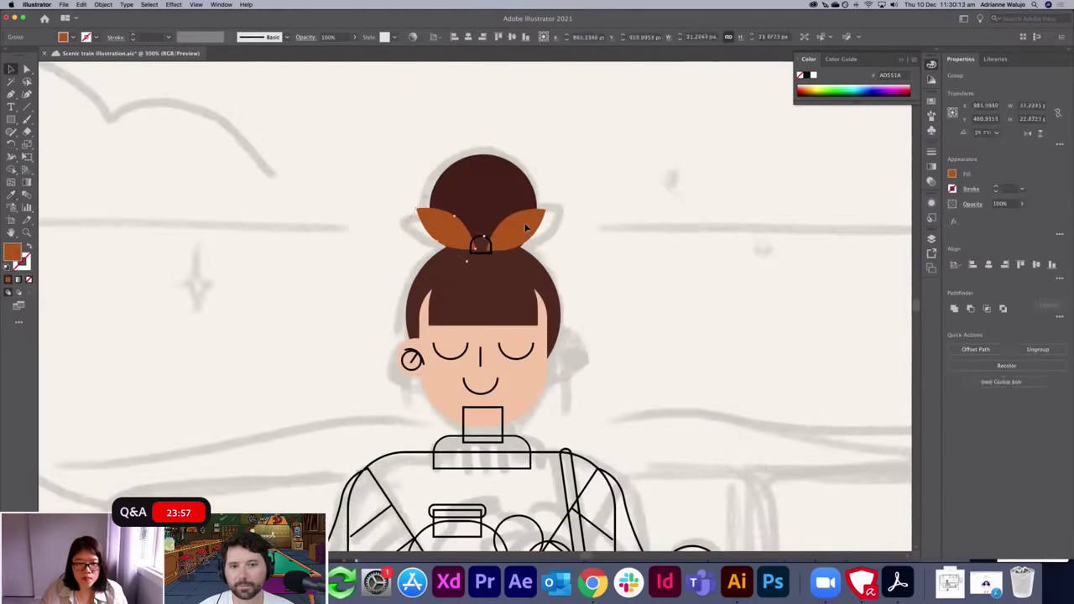
double_click(518, 226)
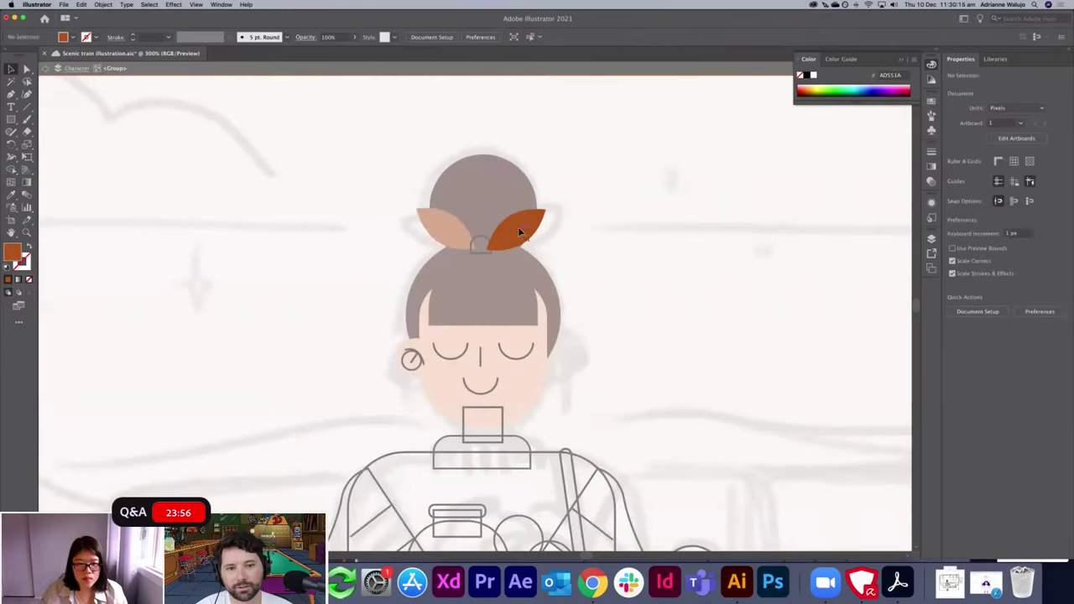
double_click(453, 235)
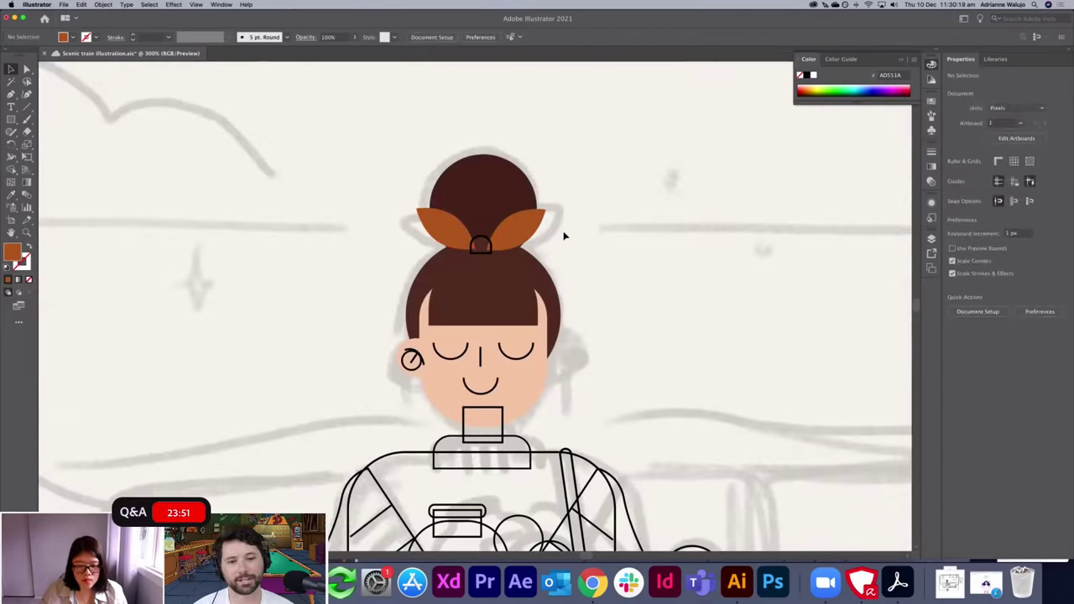
left_click(530, 229)
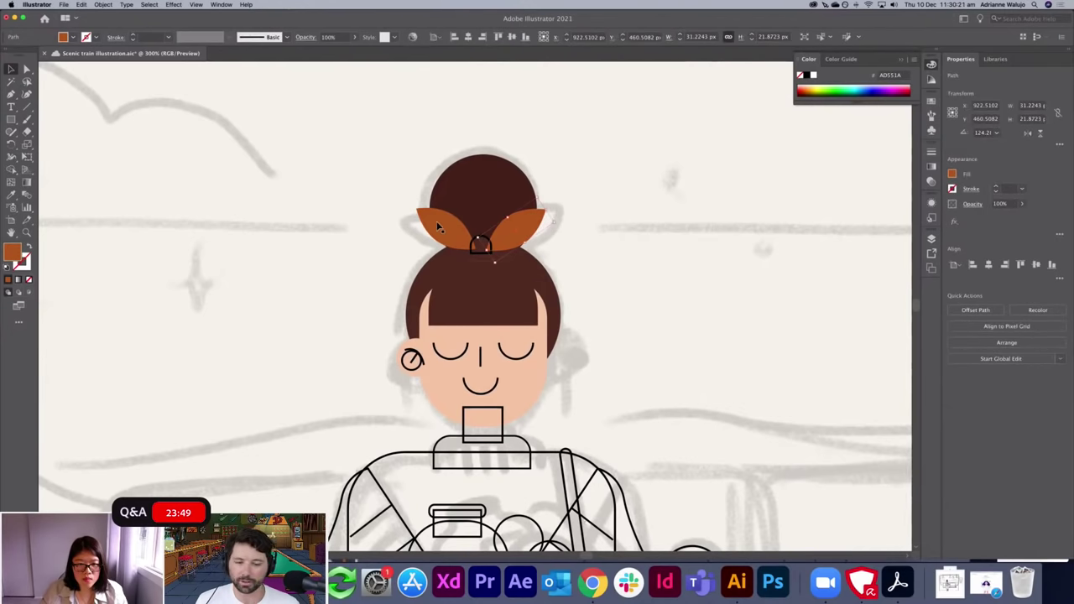
left_click(437, 227, "shift")
left_click(467, 202, "shift")
key("super+shift+[")
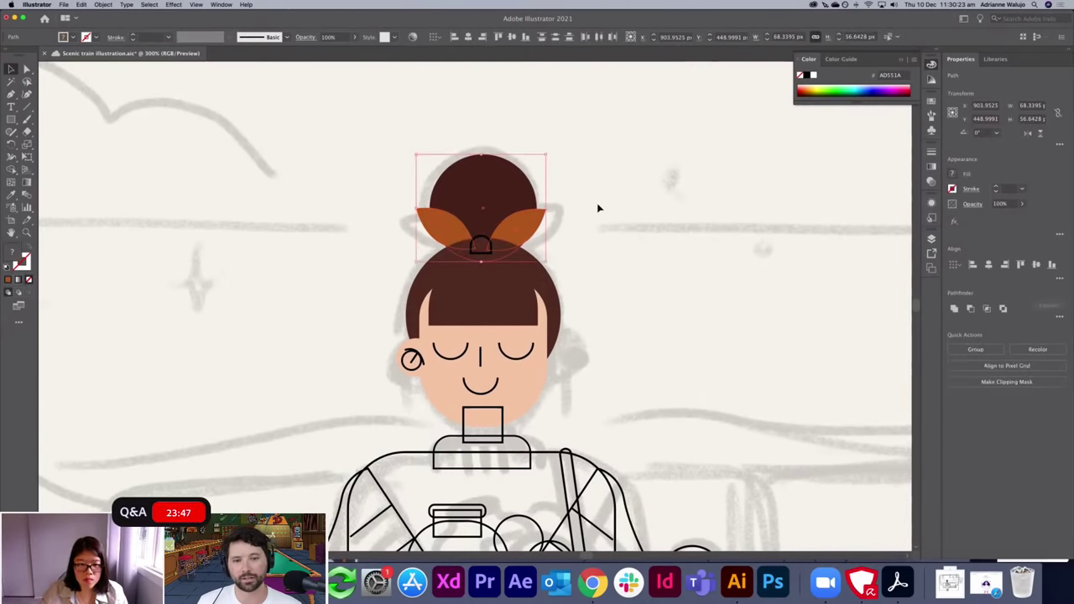
left_click(580, 221)
Give the two crease lines inside the bow the black stroke sampled from the bow's knot.
left_click(514, 234)
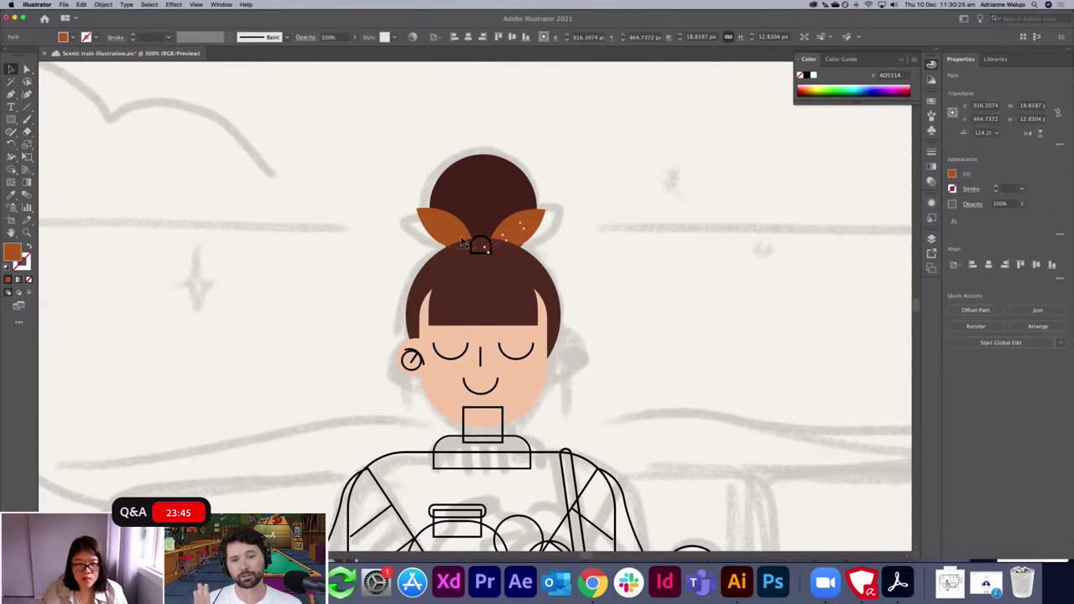
left_click(462, 241, "shift")
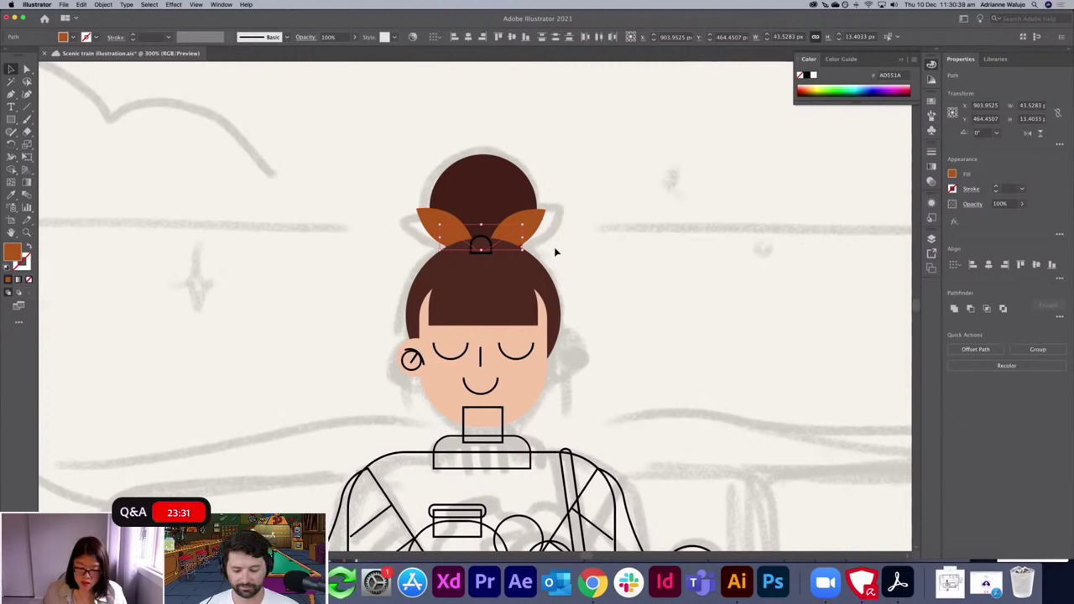
key("super+minus")
key("super+minus")
key("super+minus")
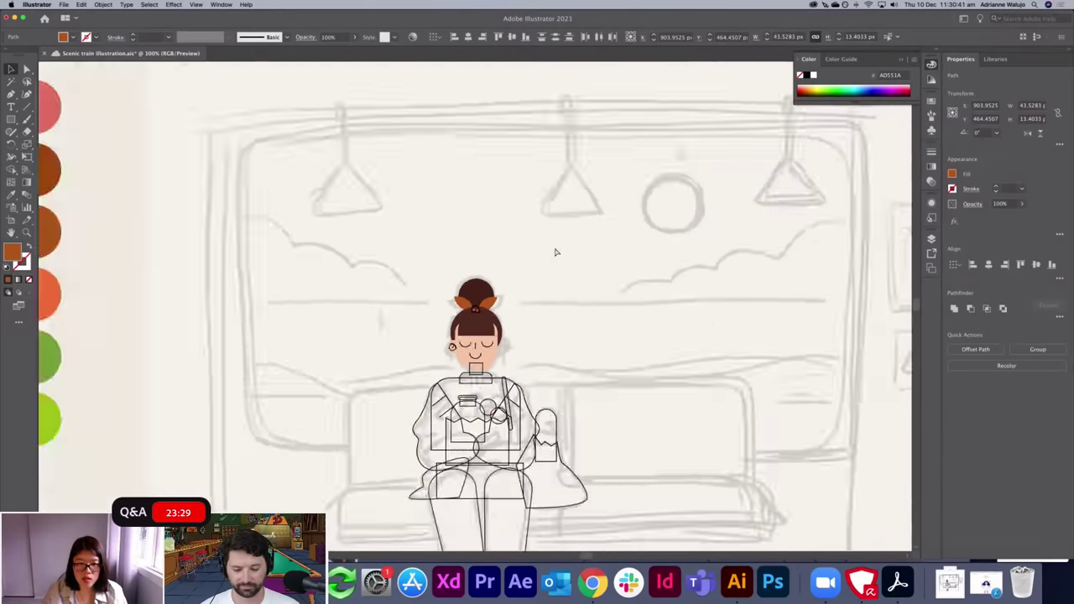
key("super+equal")
key("super+equal")
key("super+equal")
key("i")
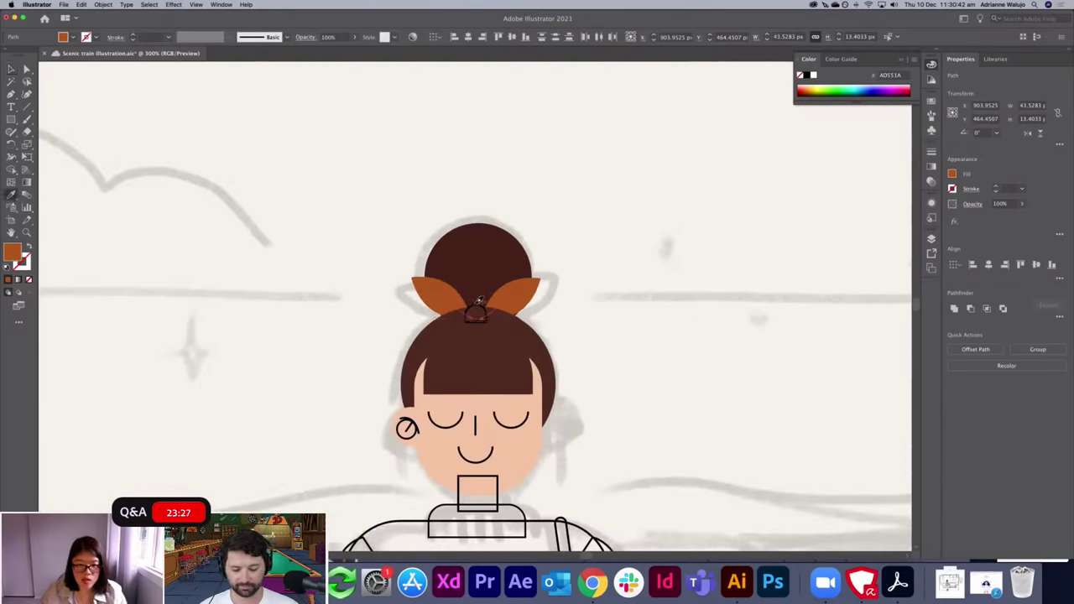
left_click(483, 303)
key("v")
key("super+shift+a")
left_click(495, 252)
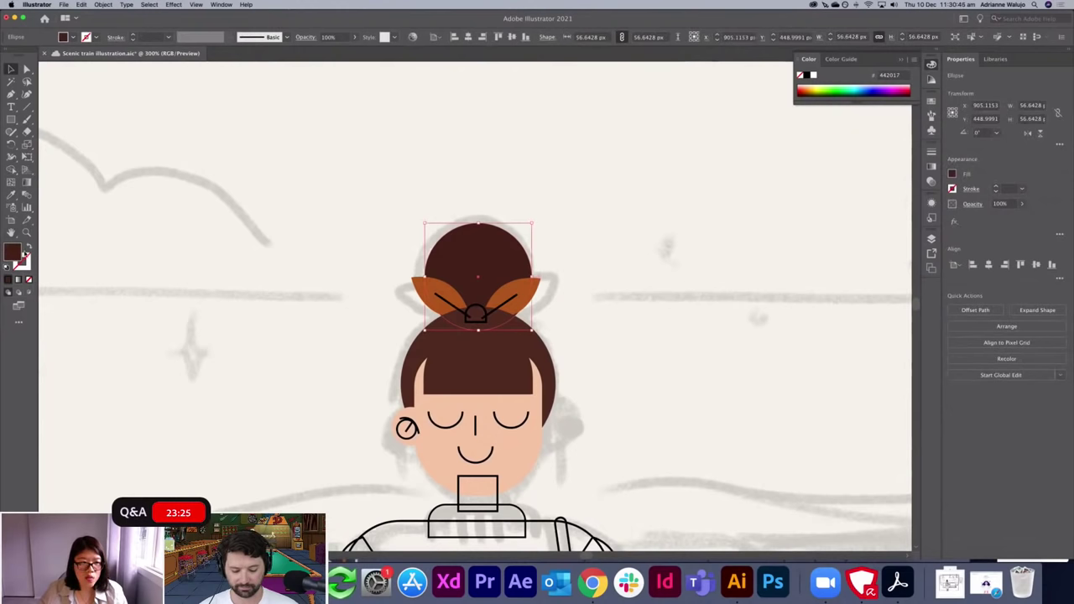
double_click(13, 252)
left_click(776, 244)
left_click(506, 304)
left_click(443, 304, "shift")
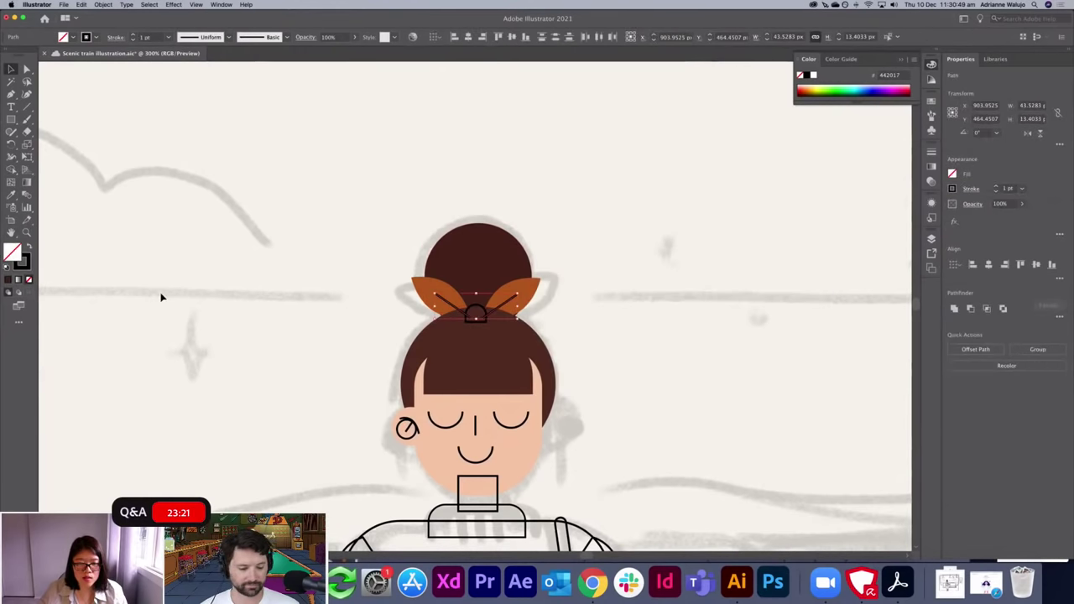
double_click(20, 262)
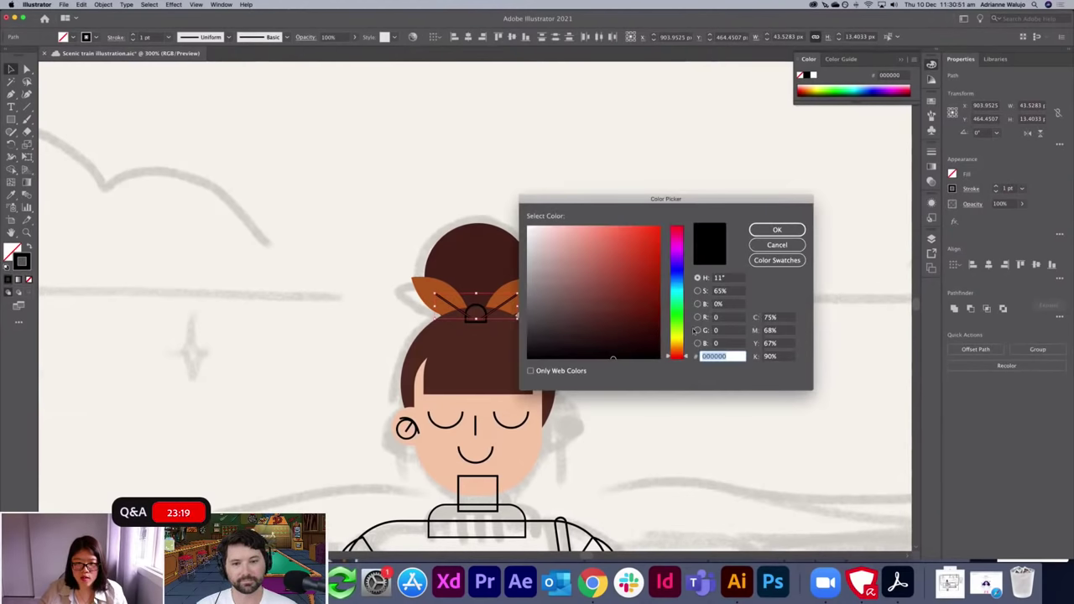
left_click(653, 323)
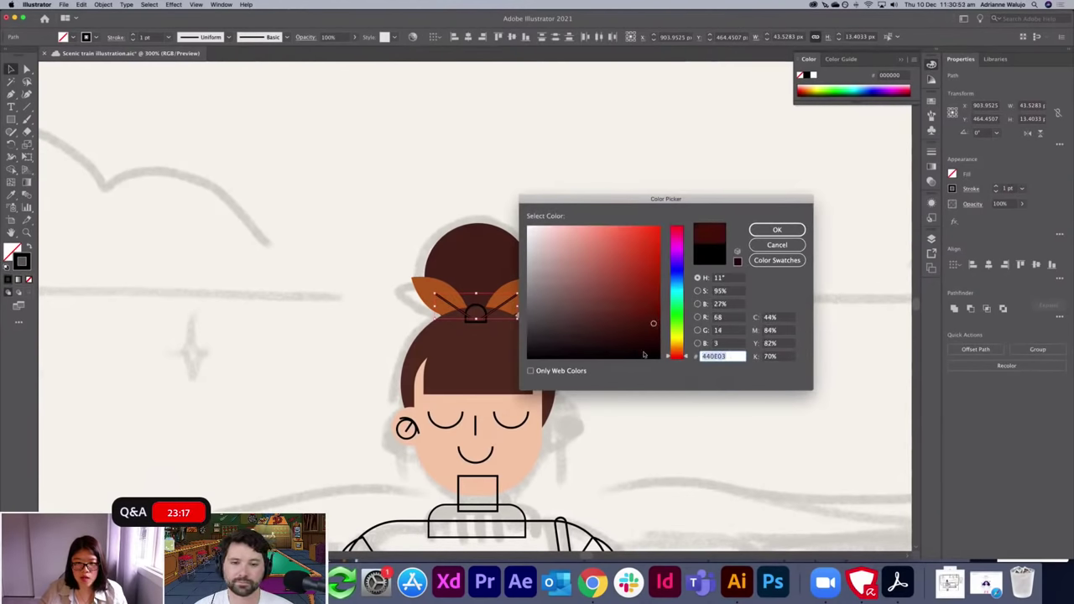
left_click(783, 246)
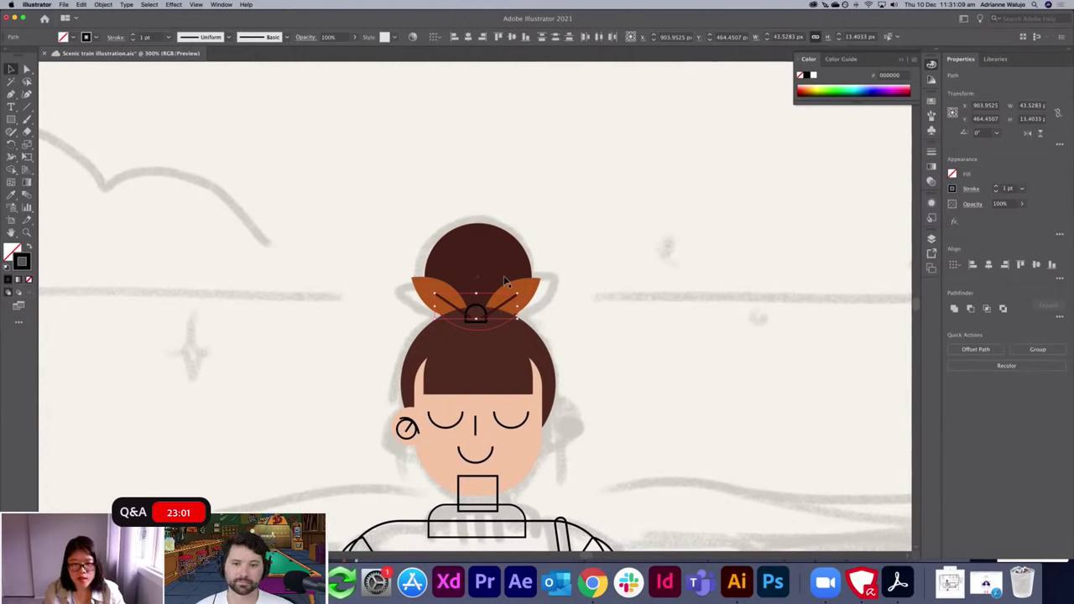
scroll(504, 281, "down", 5)
scroll(504, 281, "up", 6)
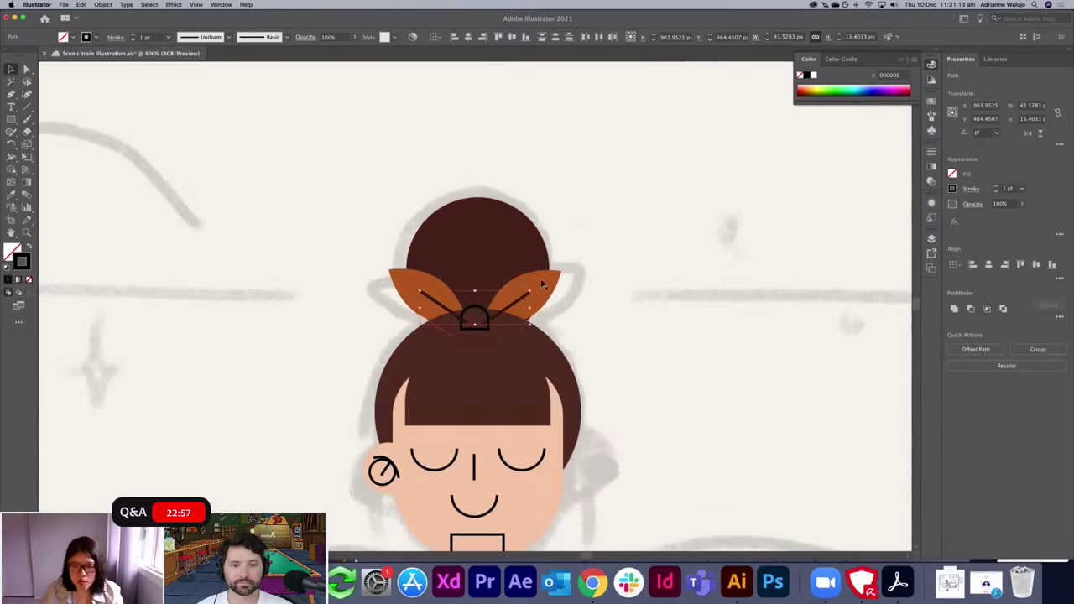
left_click(585, 302)
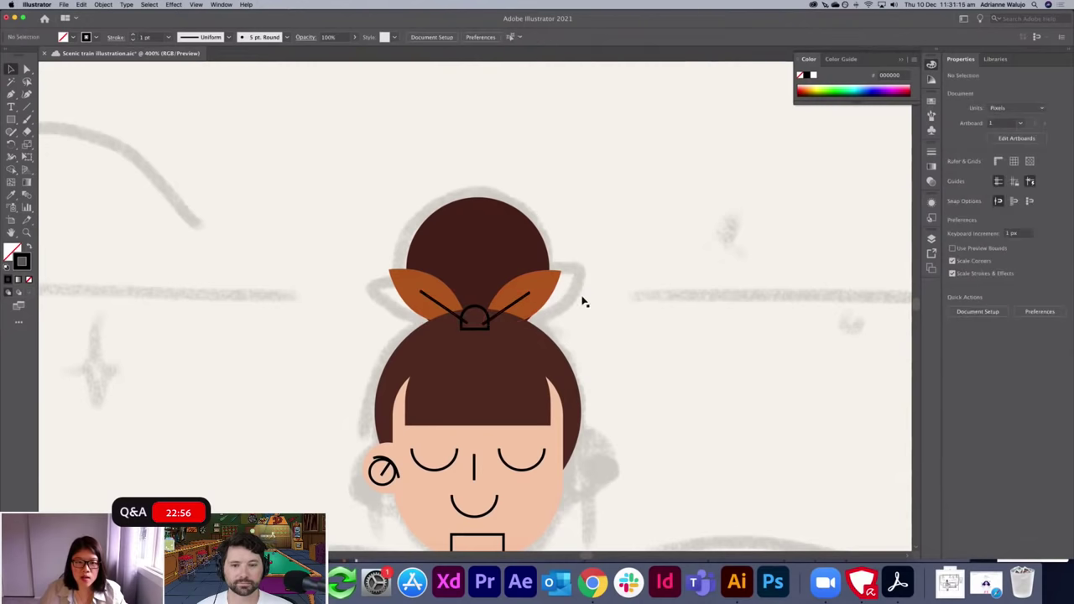
Set the stroke colour of the two crease lines on the bow loops to dark orange-brown 722E00, a darker shade of the loops' fill.
left_click(539, 284)
left_click(398, 283)
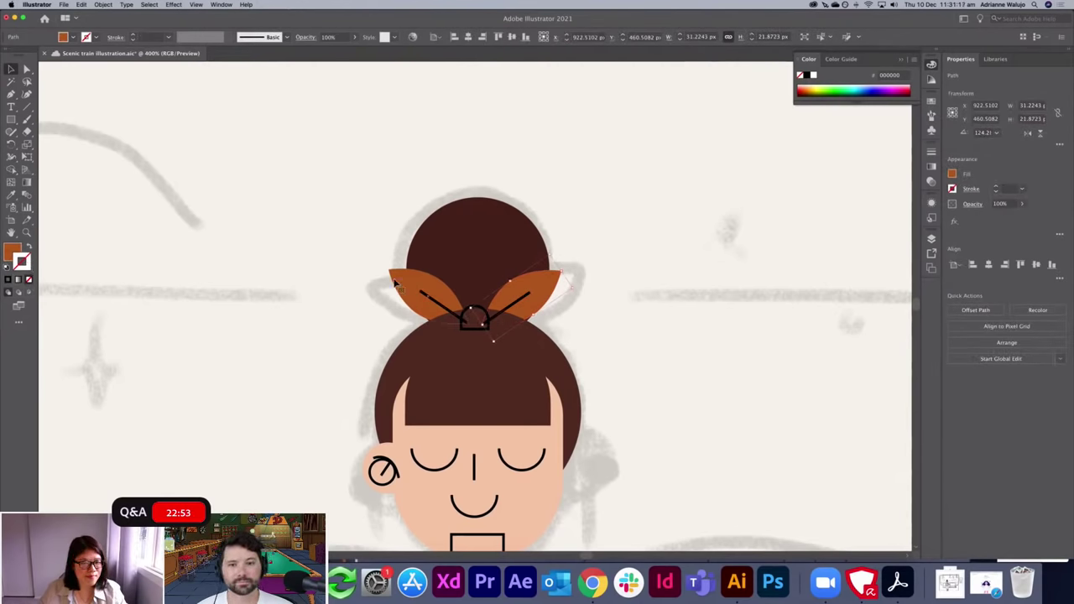
double_click(13, 251)
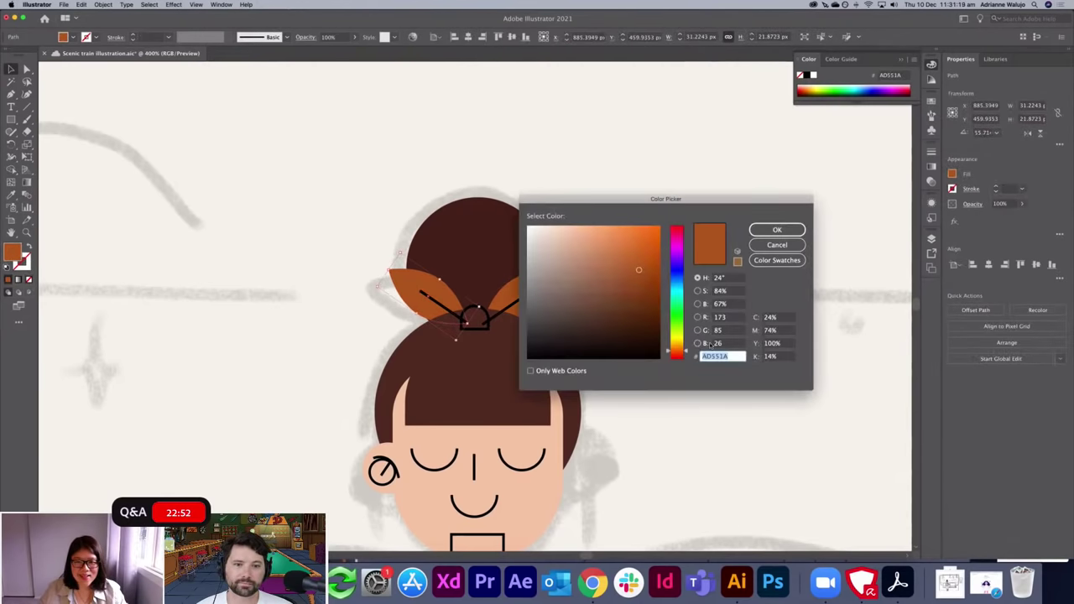
left_click(777, 245)
left_click(372, 293)
left_click(432, 300)
left_click(519, 298, "shift")
double_click(22, 261)
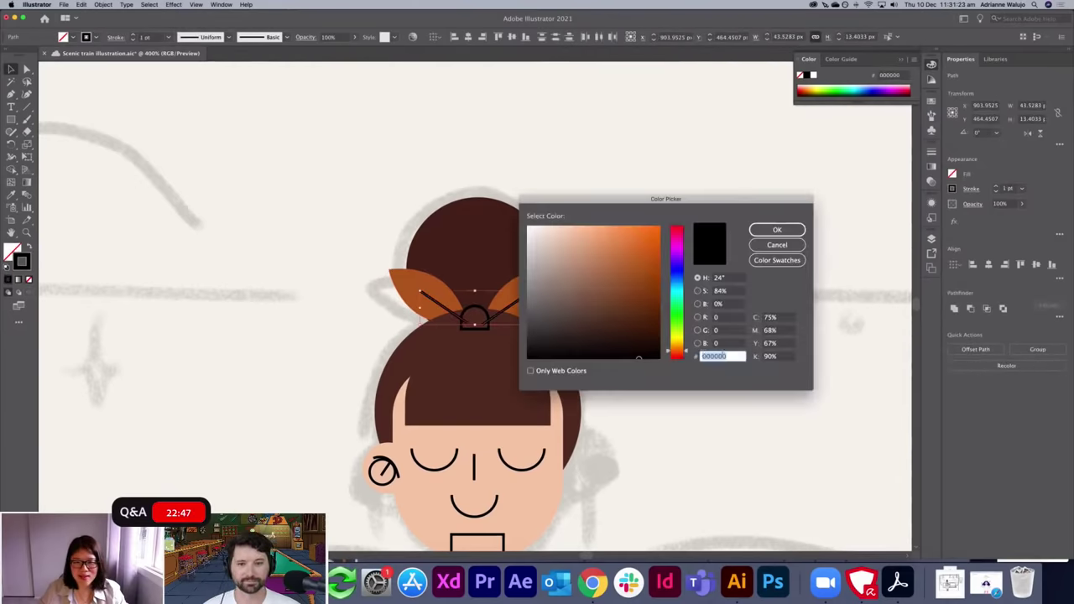
type("722E00")
key("Tab")
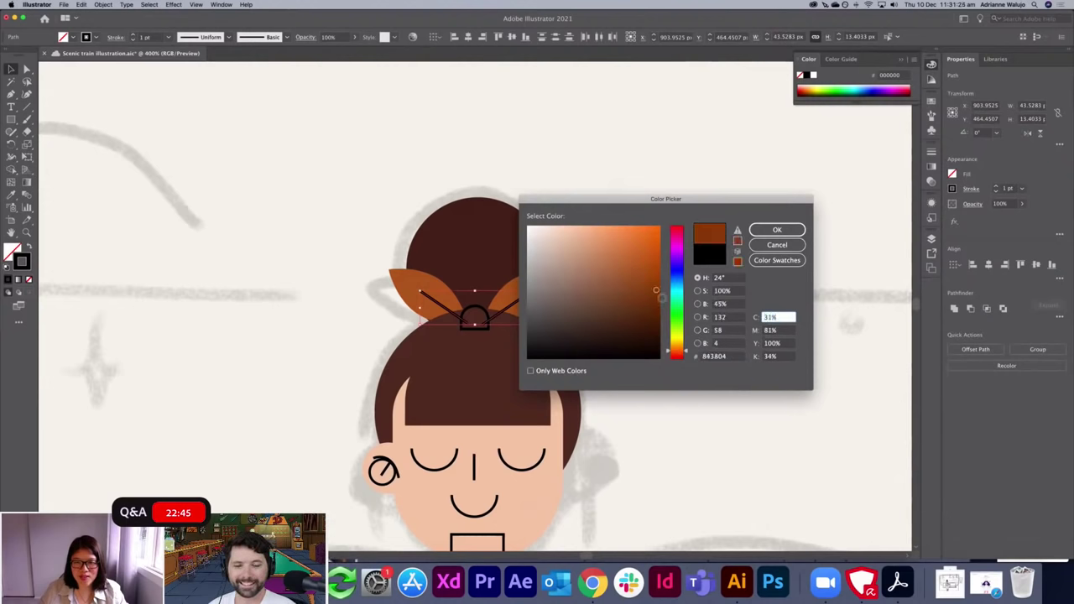
left_click(786, 231)
Fill the bow's centre knot with the orange of the loops and move it slightly upward.
left_click(474, 317)
key("i")
left_click(484, 306)
key("v")
left_click_drag(484, 307, 483, 295)
Set the stroke weight of the two crease lines on the bow to 2 pt.
left_click(435, 304)
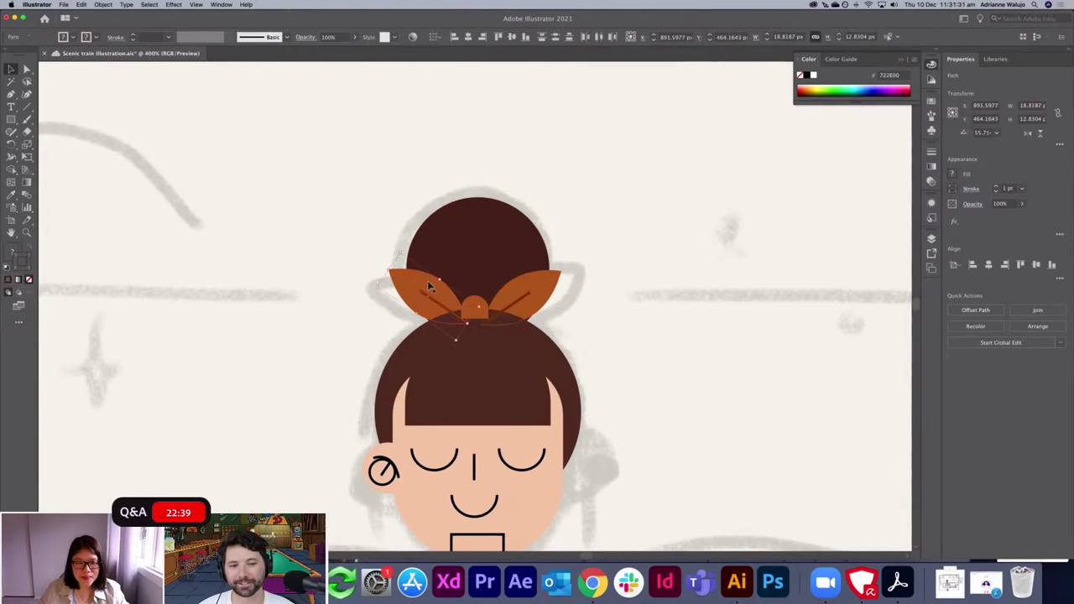
left_click(474, 302, "shift")
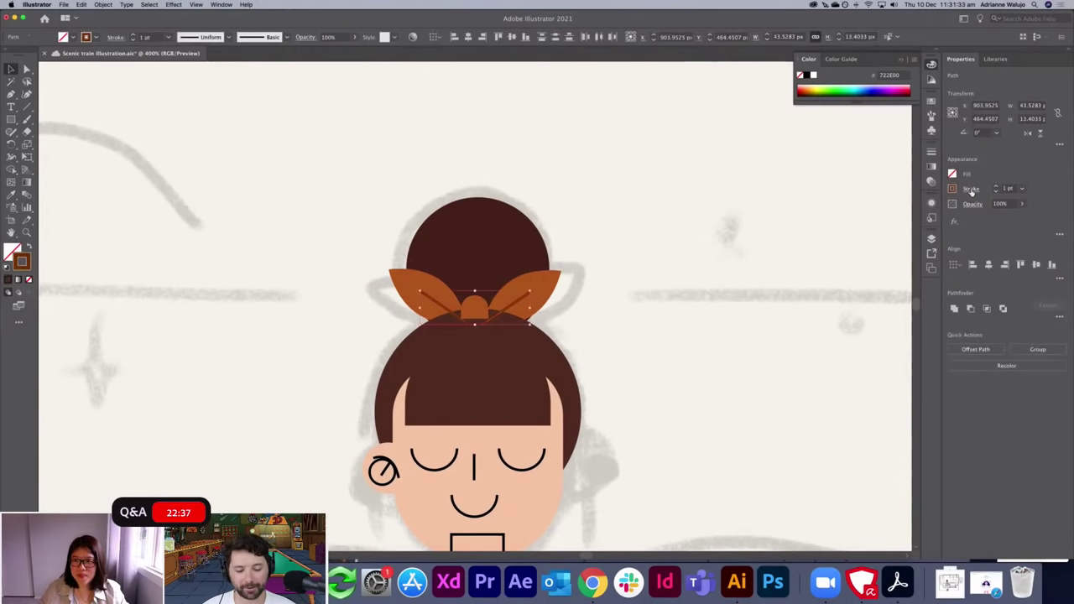
left_click(971, 188)
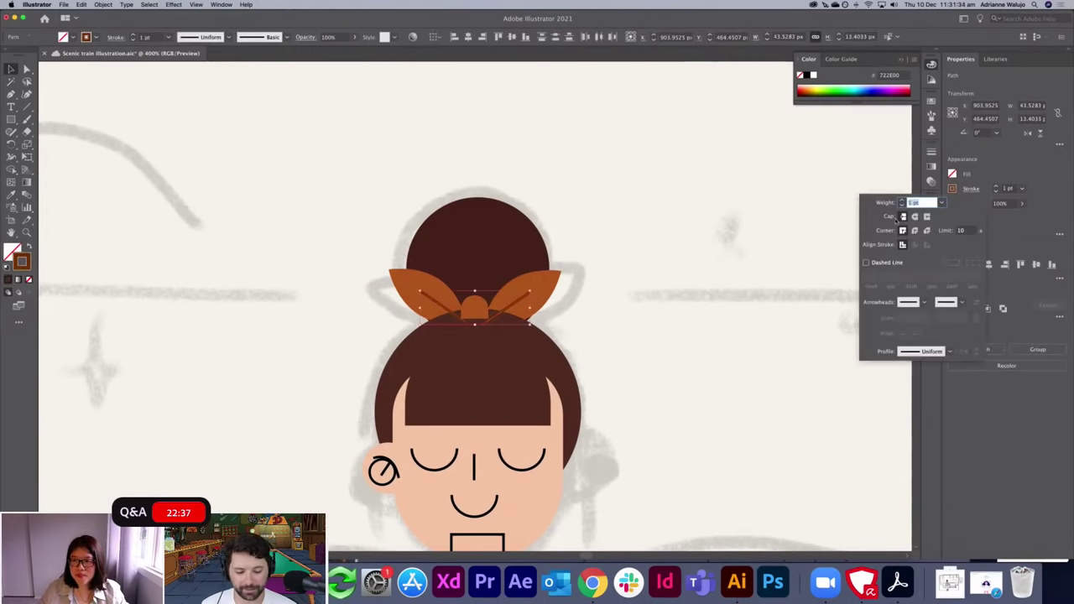
left_click(941, 203)
left_click(953, 259)
left_click(769, 240)
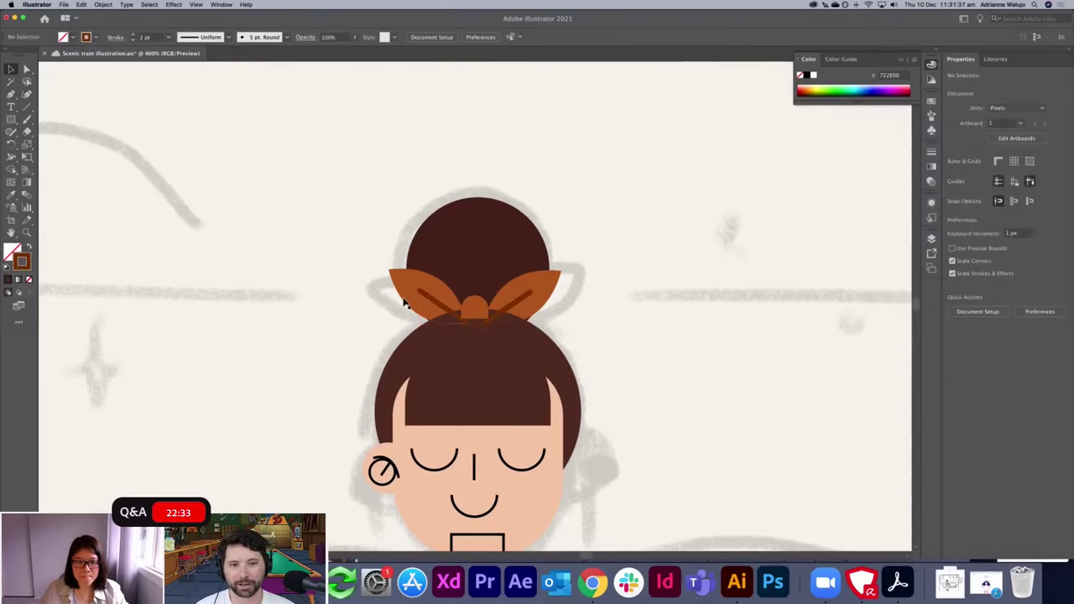
Group the bow's loops, crease lines and knot, and cut and paste the group in front.
left_click(431, 299)
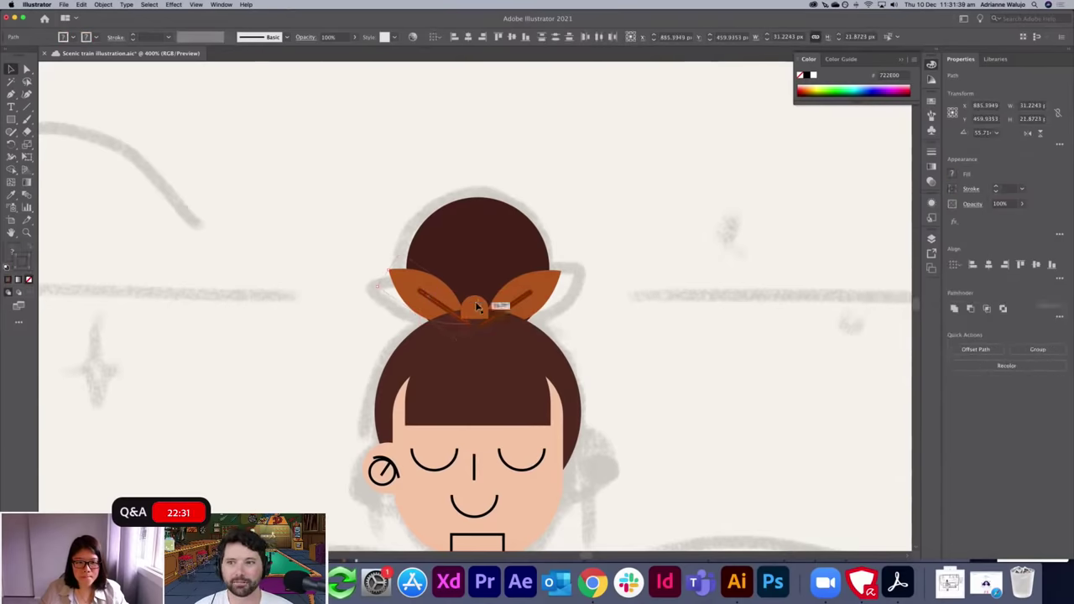
left_click(529, 291)
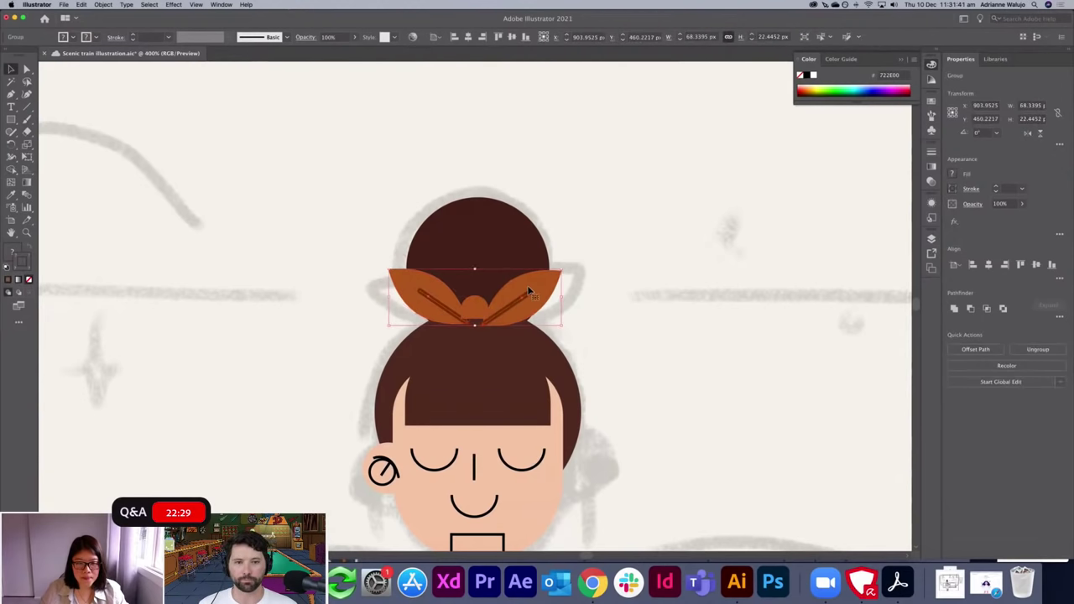
key("super+x")
key("super+f")
Send the hair bun and the bow to the back so they sit behind the hair on the head.
left_click(489, 297, "shift")
left_click(489, 298)
left_click(493, 245, "shift")
left_click_drag(342, 223, 625, 310)
key("super+shift+[")
left_click(671, 283)
Fill the neck rectangle with the skin tone sampled from the face.
key("super+minus")
key("super+minus")
left_click_drag(619, 364, 669, 266)
key("super+plus")
key("super+plus")
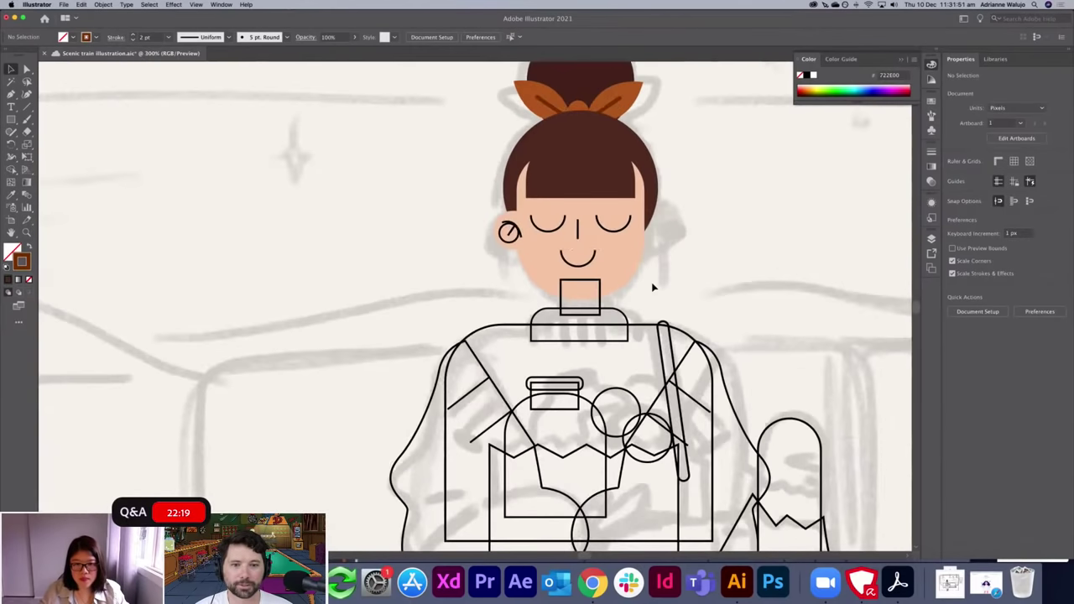
left_click(600, 308)
key("i")
left_click(629, 264)
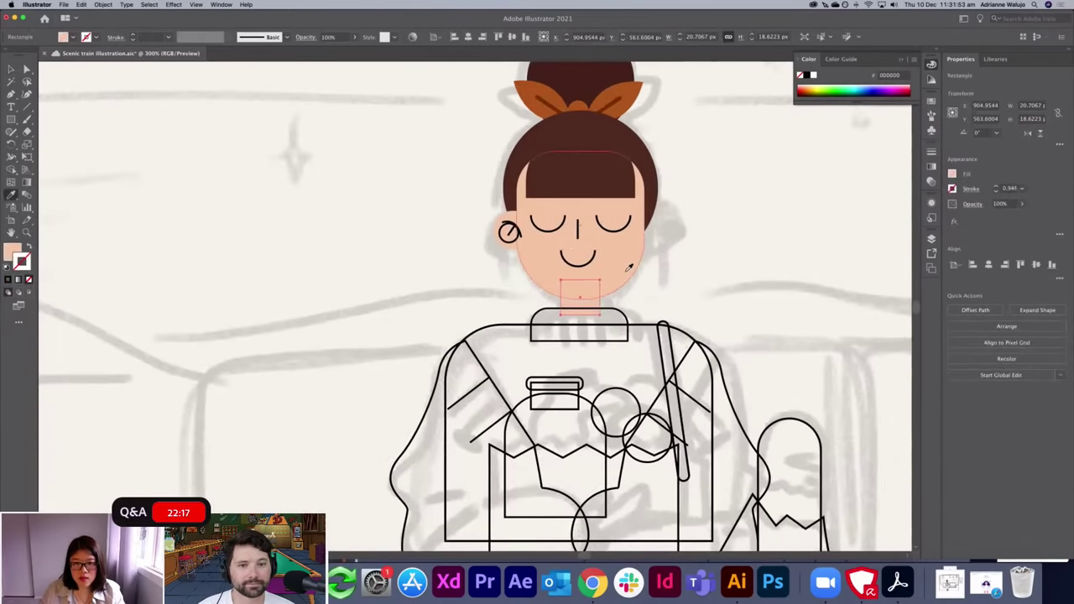
key("v")
left_click(630, 302)
Recolour the neck rectangle with the coral-red swatch sampled from the palette circles.
left_click(598, 304)
key("super+minus")
key("super+minus")
key("super+minus")
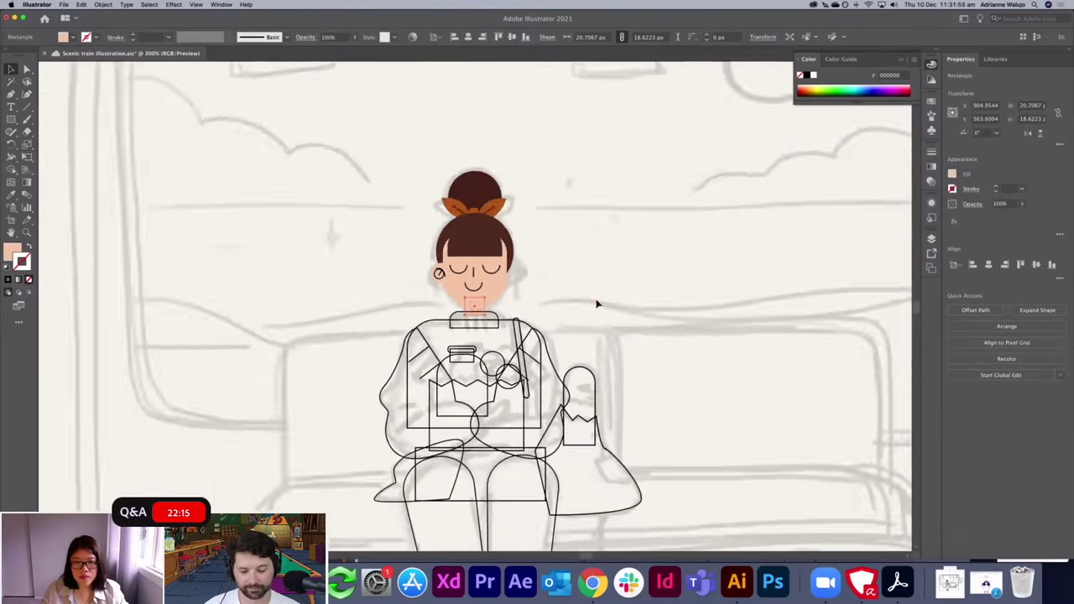
scroll(620, 294, "left", 3)
key("i")
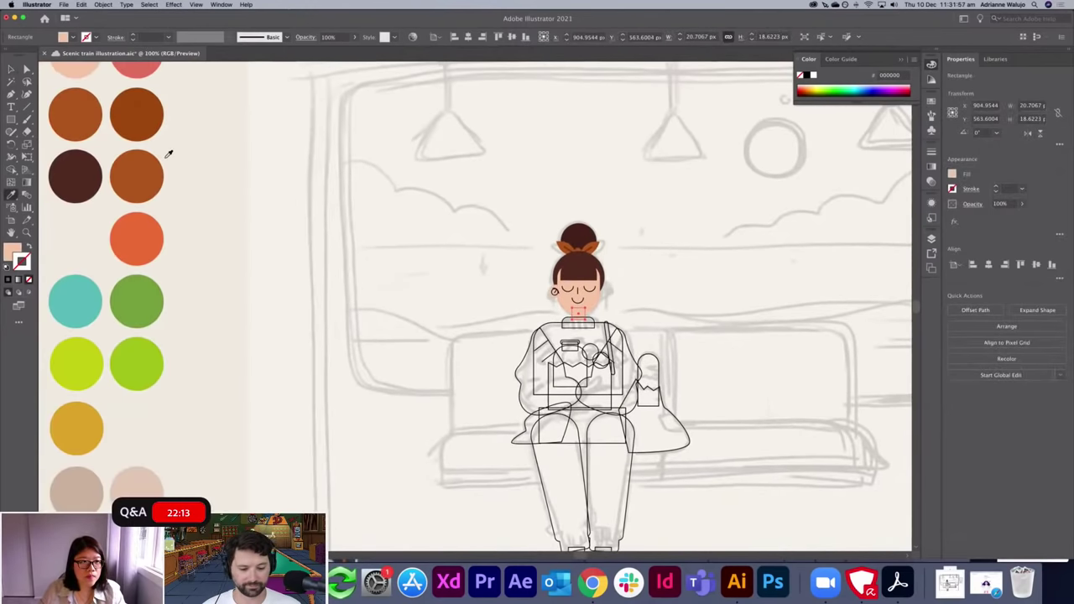
scroll(166, 153, "up", 1)
left_click(154, 83)
key("v")
left_click(797, 324)
Fill the turtleneck collar and the torso shape with the mustard-yellow swatch from the palette circles.
scroll(720, 293, "down", 2)
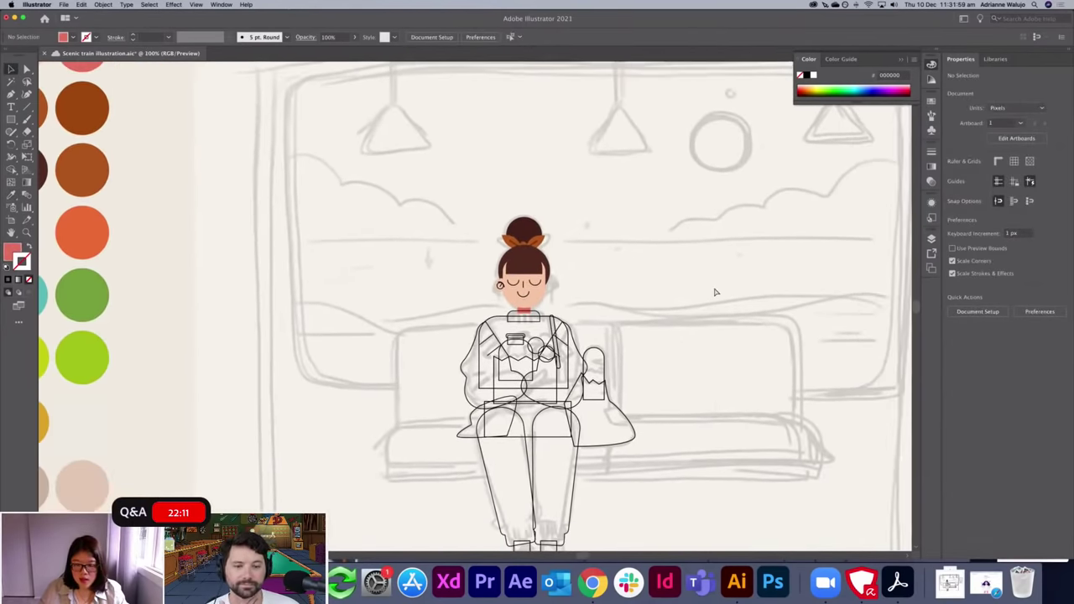
key("super+plus")
key("super+plus")
key("super+plus")
left_click(666, 324)
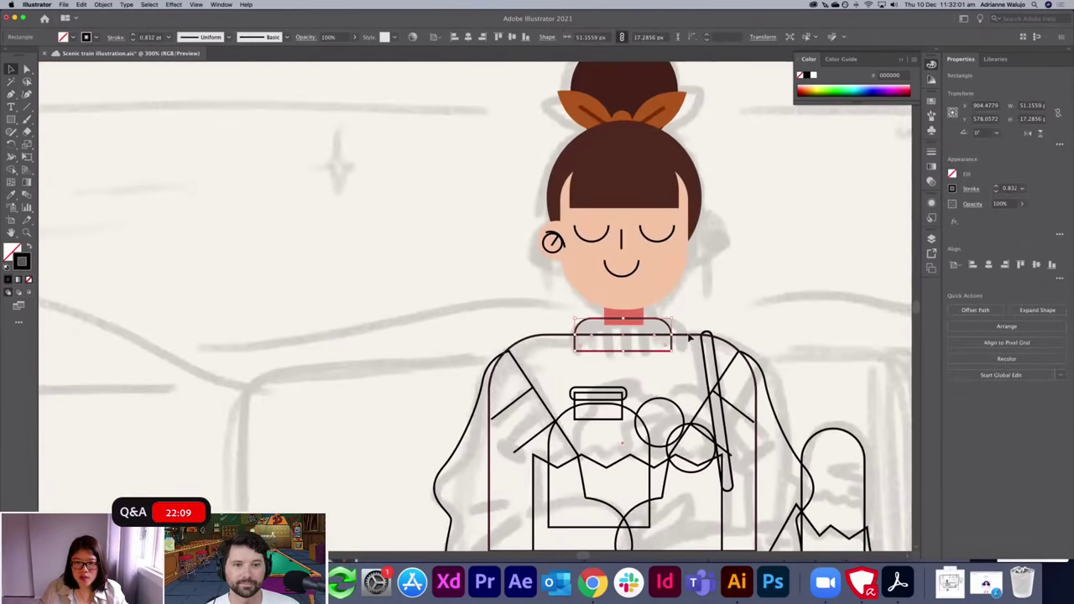
key("super+minus")
key("super+minus")
key("super+minus")
left_click_drag(667, 307, 815, 292)
key("i")
left_click(135, 359)
key("v")
left_click(394, 300)
Fill both sleeve shapes of the jacket with the pale pink-beige palette swatch.
scroll(470, 293, "right", 2)
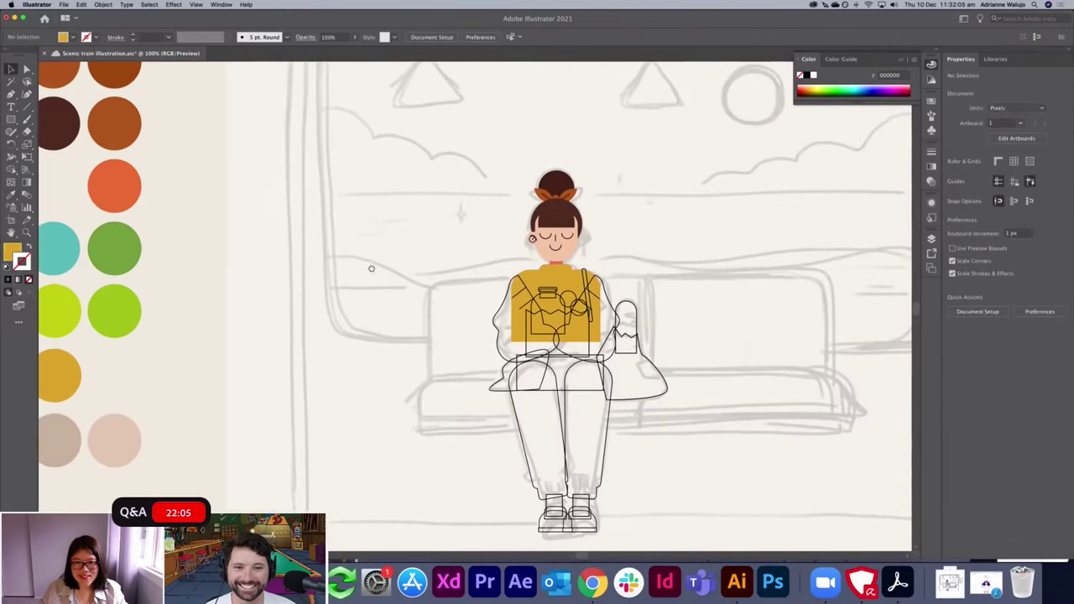
left_click(496, 312)
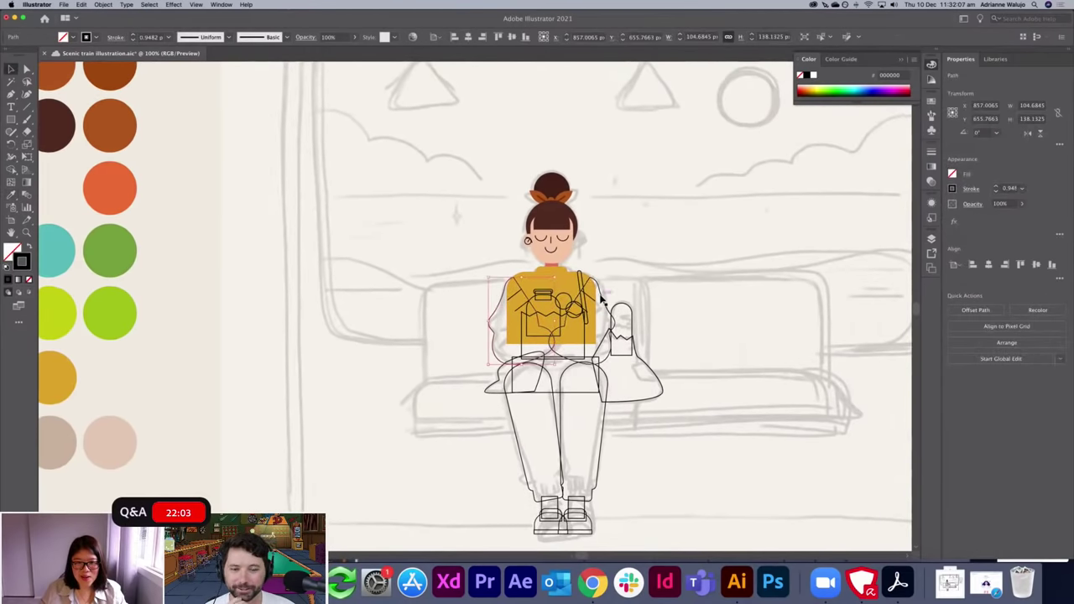
left_click(116, 423)
key("v")
left_click(417, 357)
Fill both trouser legs with the teal palette swatch and mute the colour to 67A09C.
left_click(508, 407)
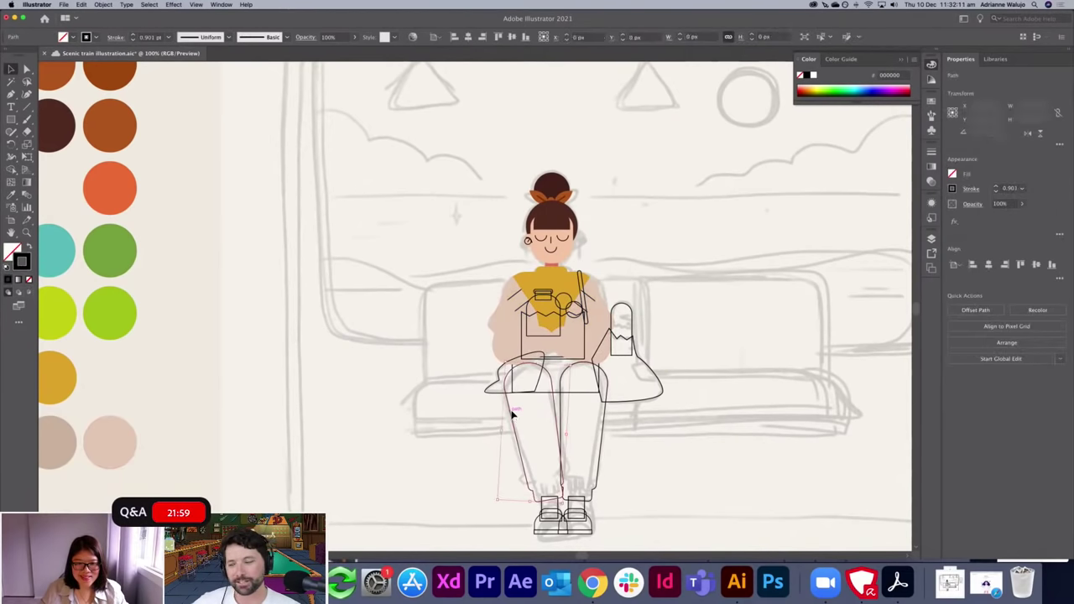
left_click(601, 426)
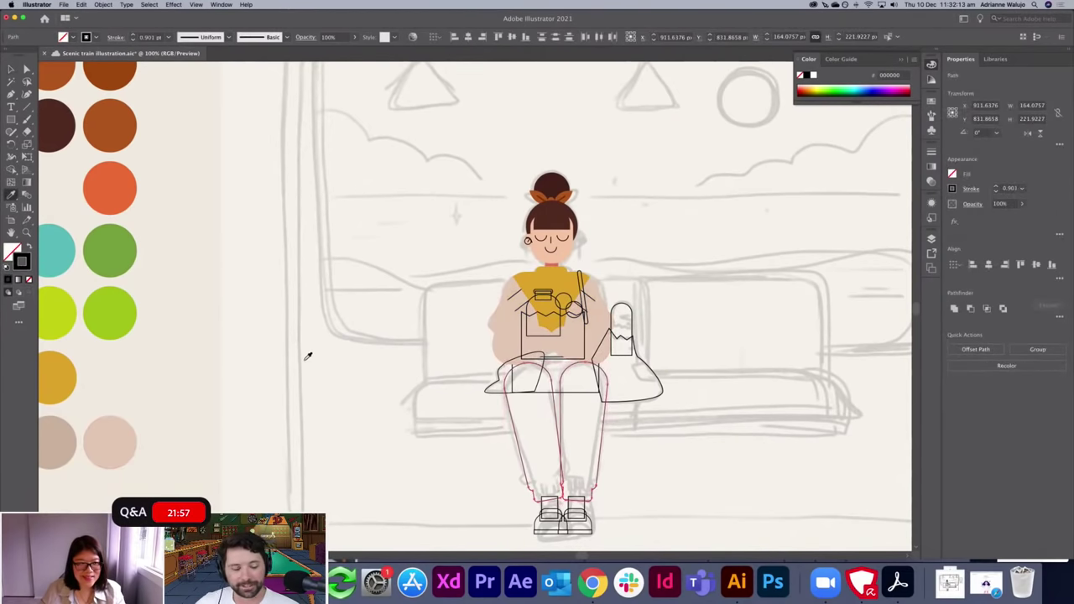
scroll(303, 355, "left", 5)
key("i")
left_click(136, 272)
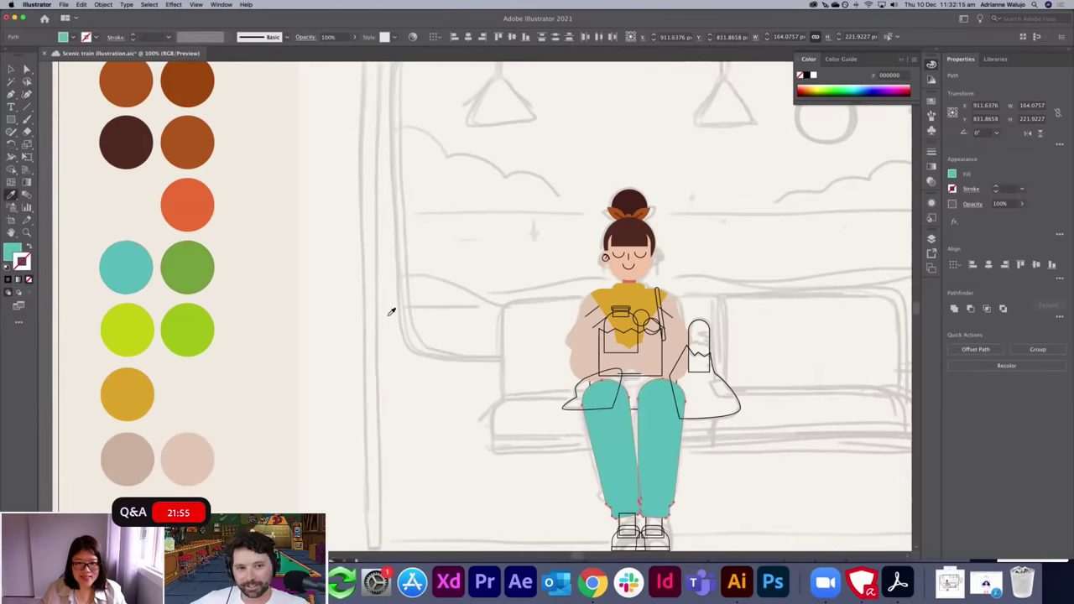
double_click(12, 251)
left_click_drag(594, 264, 574, 274)
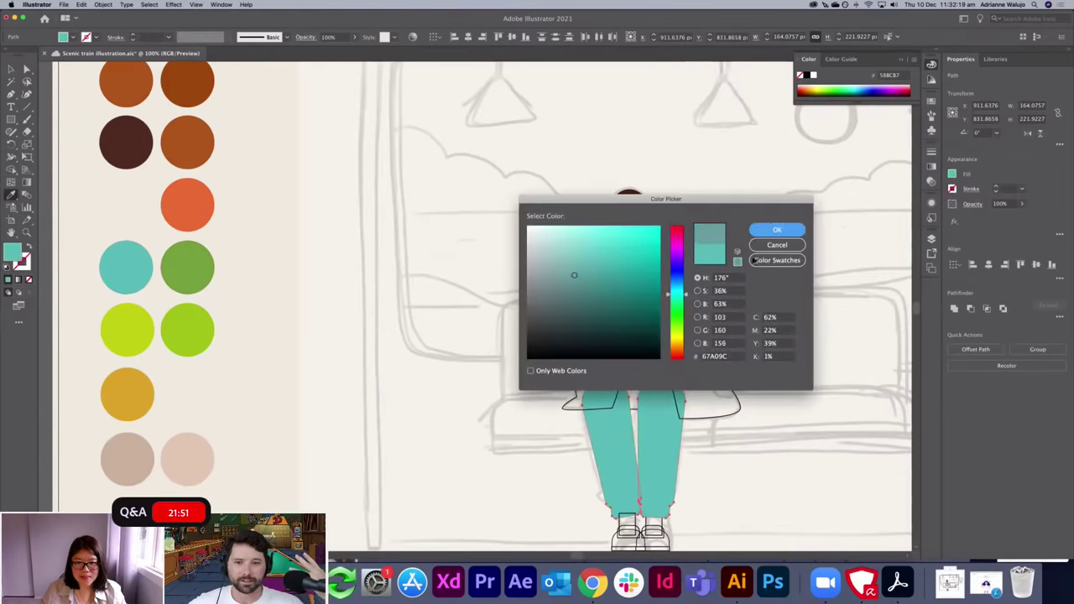
left_click(764, 230)
key("v")
left_click(757, 304)
Fill the flared jacket hem shape left of the thighs with the pale pink-beige sampled from the sleeve.
scroll(697, 273, "right", 3)
key("super+plus")
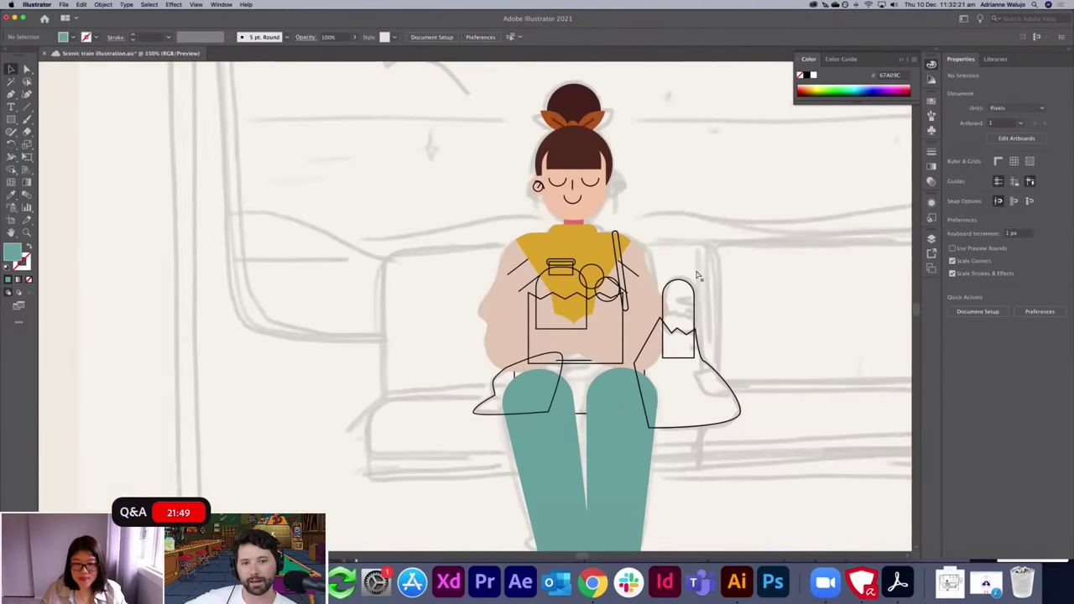
key("super+plus")
scroll(629, 277, "right", 2)
left_click(432, 395)
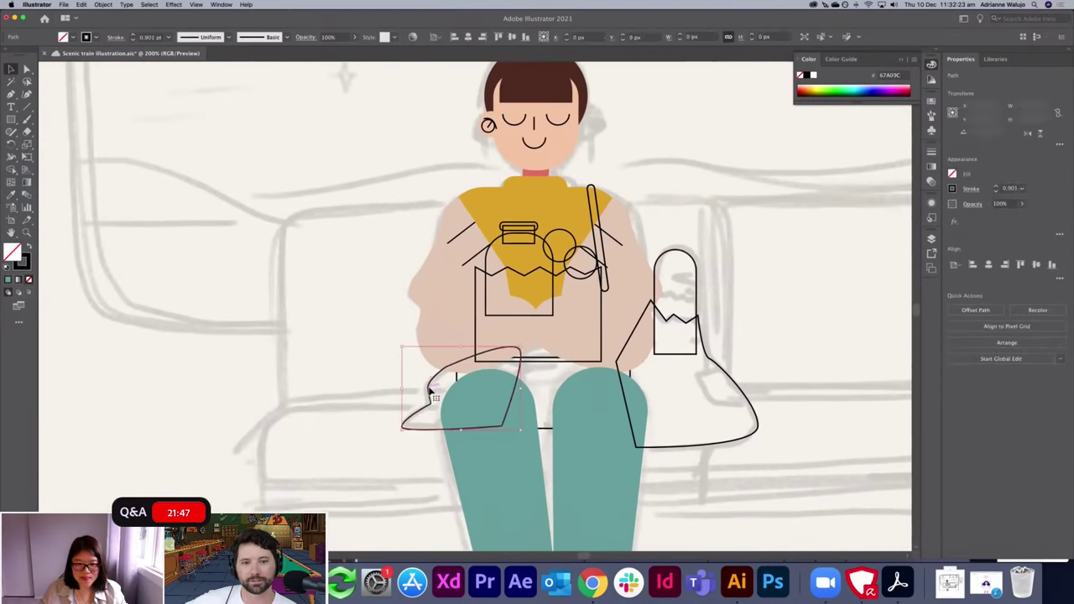
key("super+minus")
key("super+minus")
left_click_drag(451, 364, 463, 429)
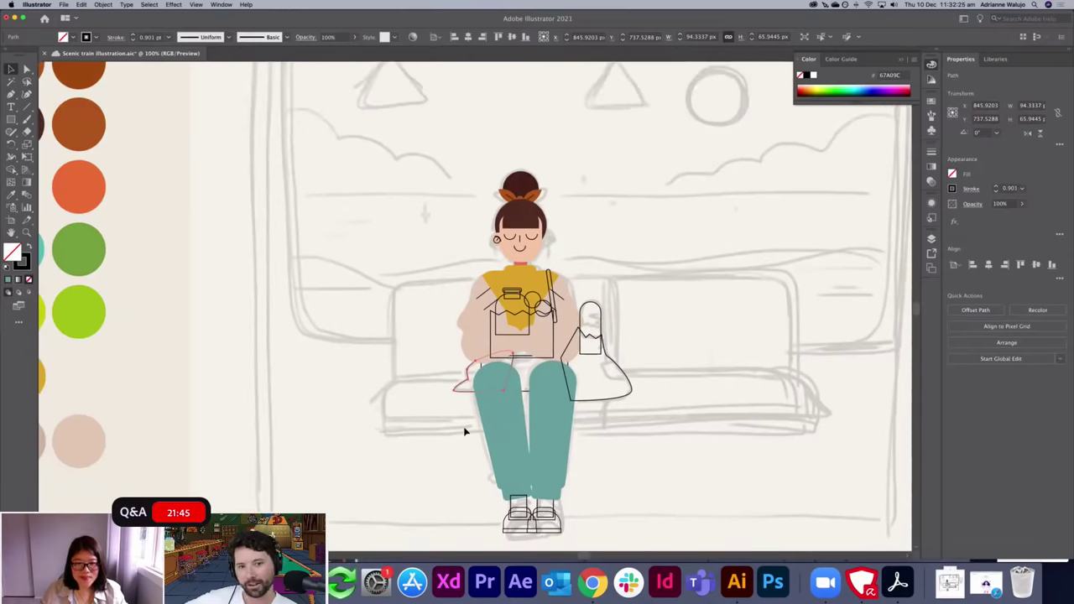
left_click_drag(503, 347, 538, 374)
scroll(503, 402, "left", 1)
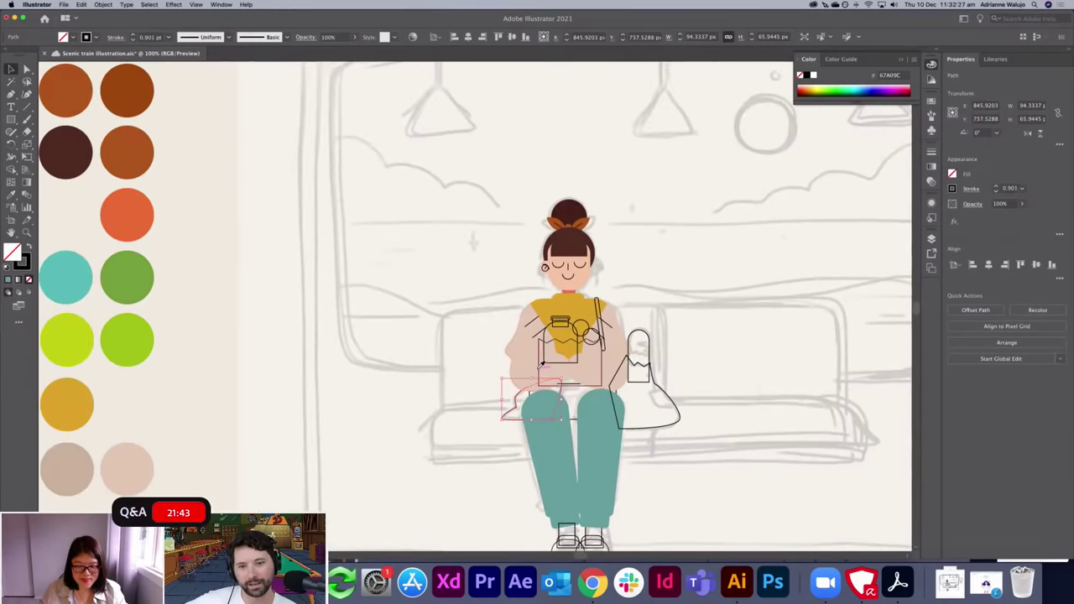
key("i")
left_click(528, 349)
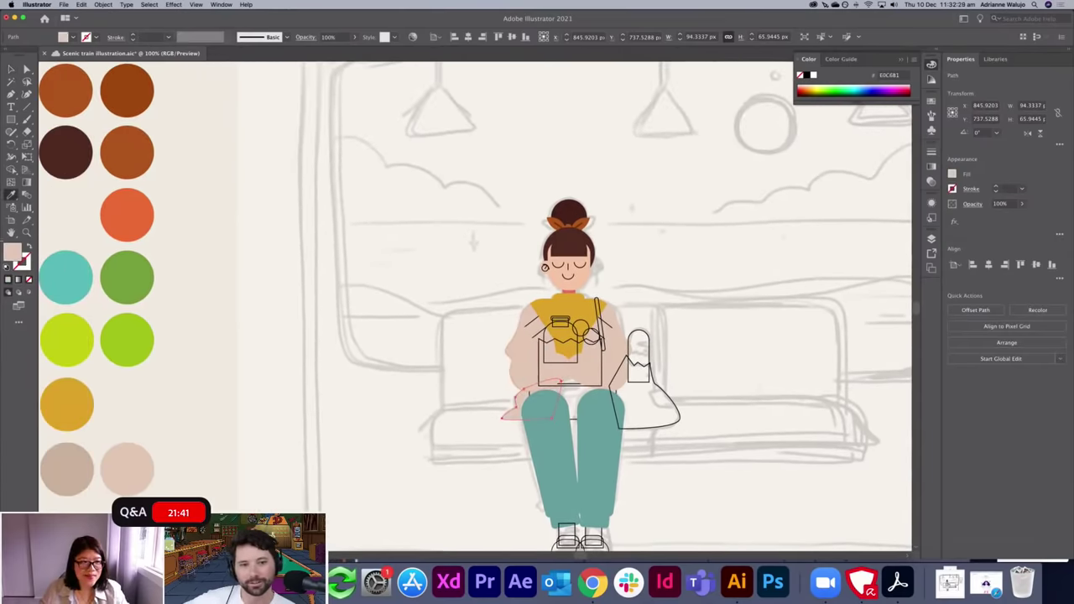
Darken the fill of the left jacket hem shape to D8B39A.
double_click(10, 253)
left_click(565, 245)
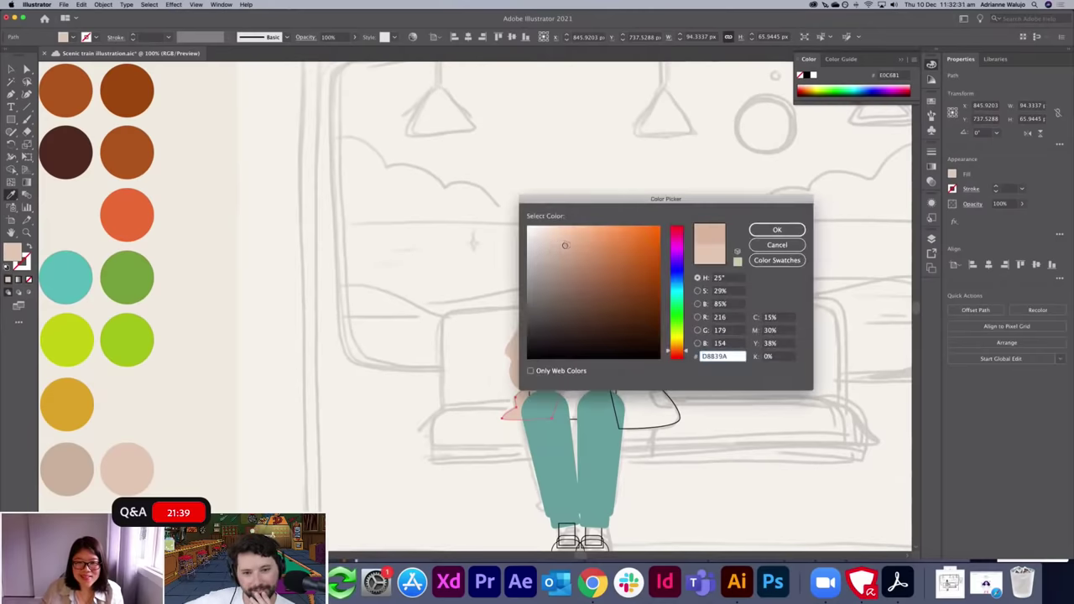
left_click(753, 230)
left_click(724, 349)
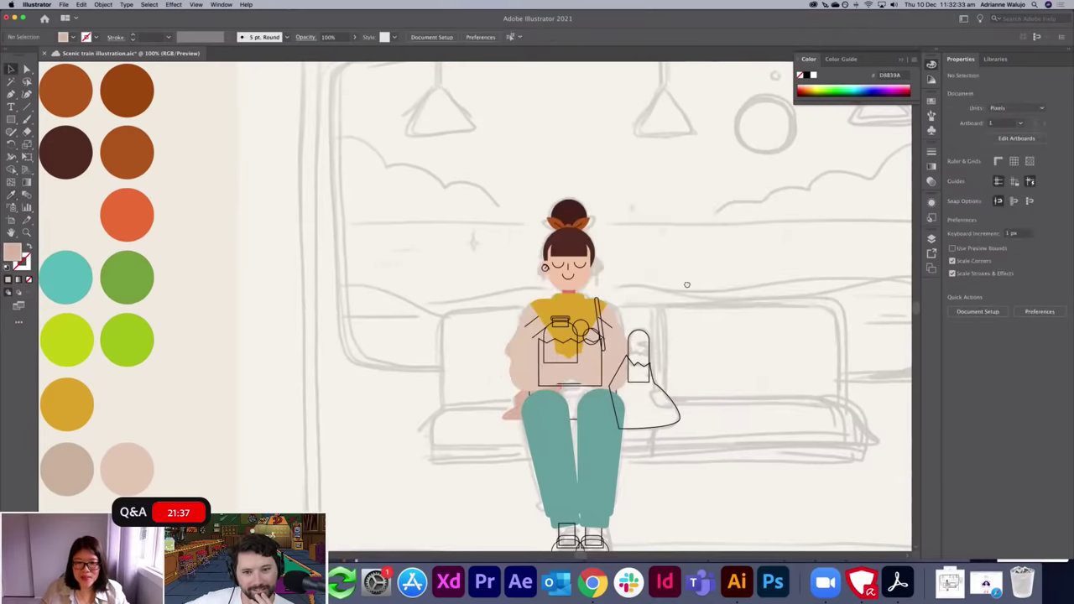
Fill the lower jacket rectangle behind the thighs with the darker pink-beige sampled from the left hem shape.
scroll(685, 286, "down", 2)
scroll(686, 286, "right", 1)
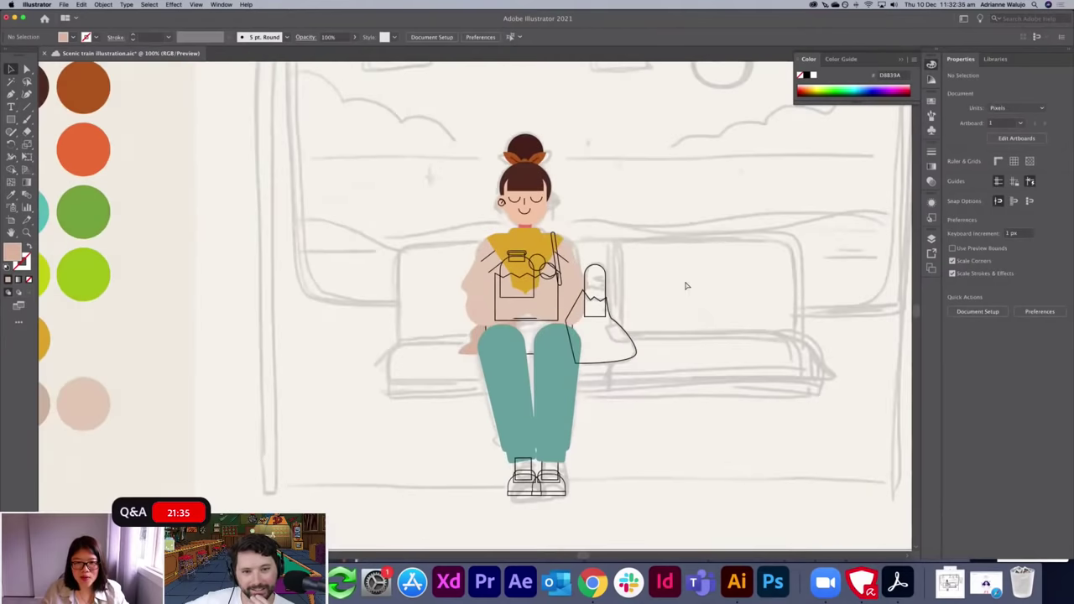
key("super+plus")
left_click(557, 382)
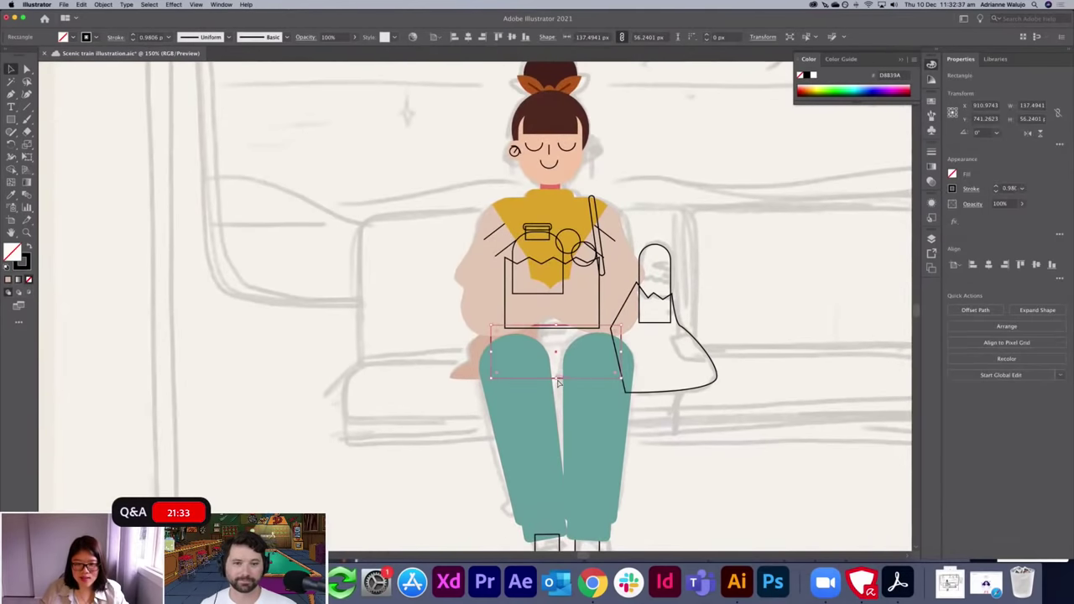
left_click(737, 244)
left_click_drag(738, 241, 694, 334)
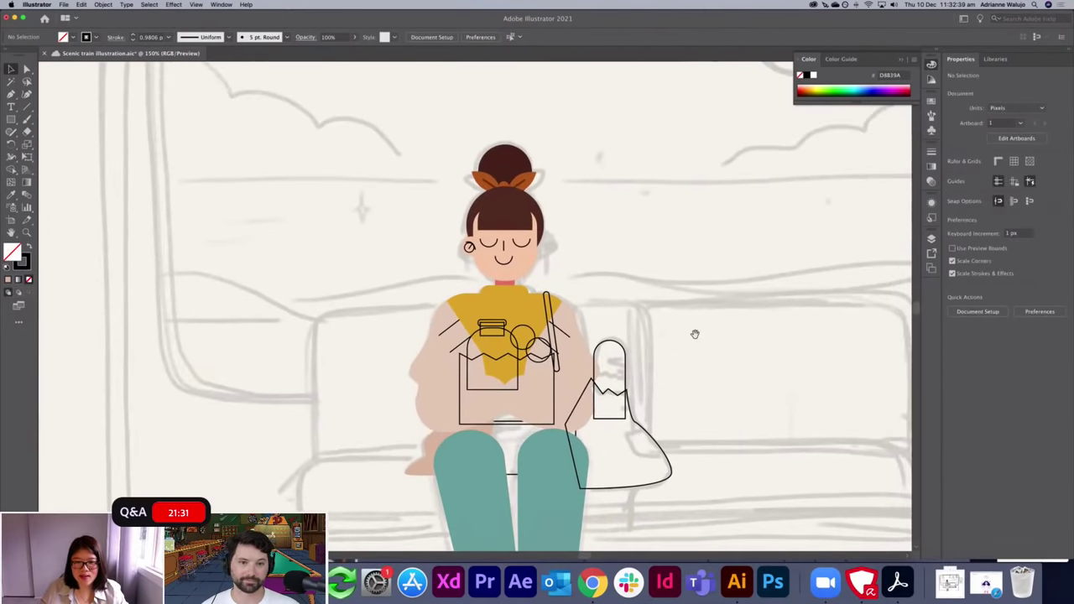
key("super+minus")
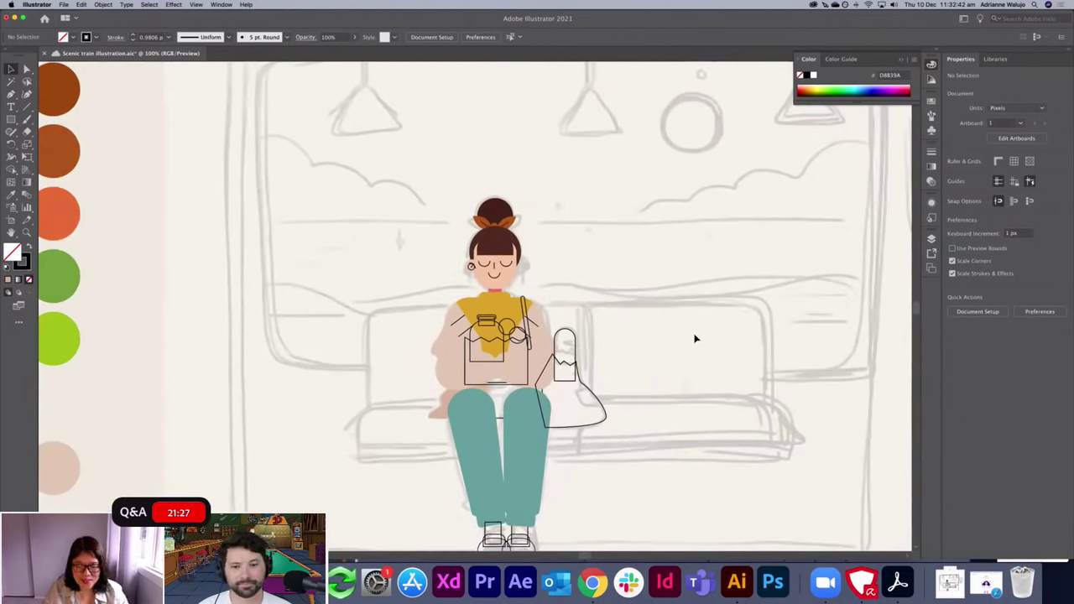
key("super+equal")
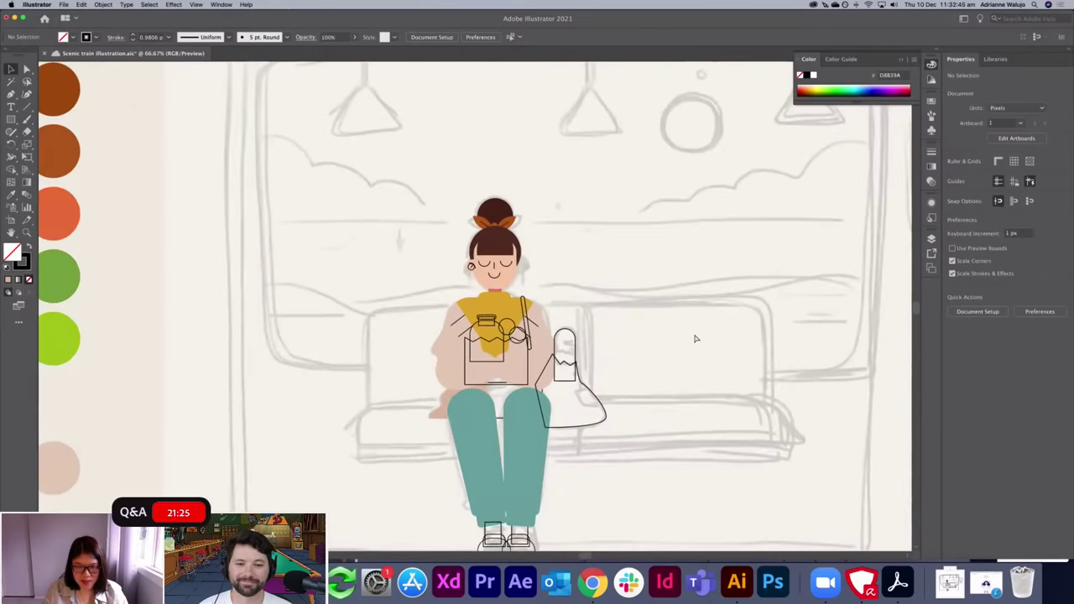
key("i")
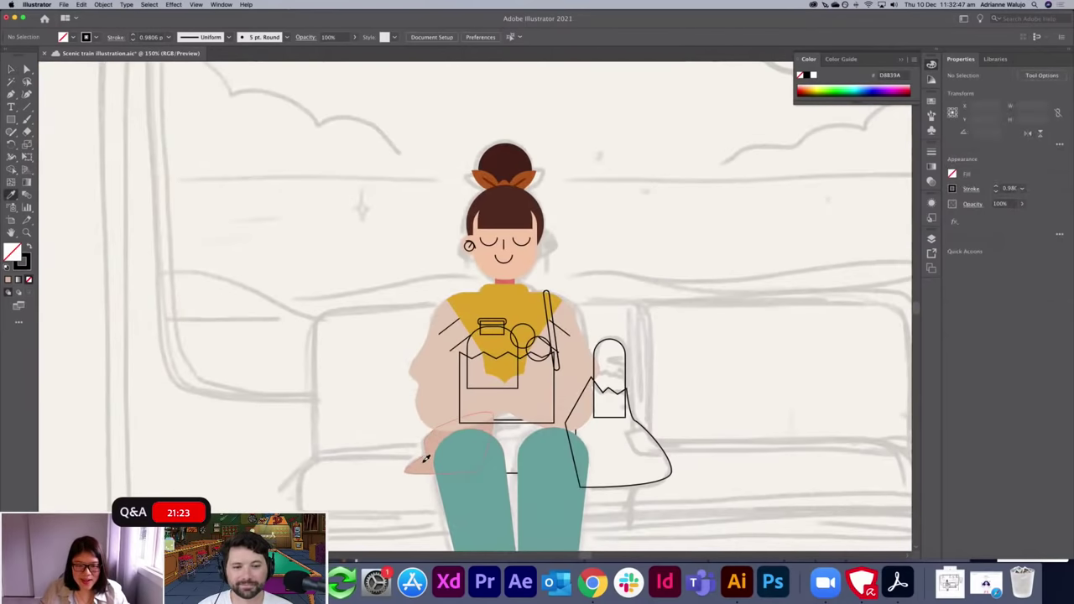
left_click(423, 462)
key("v")
left_click(510, 473)
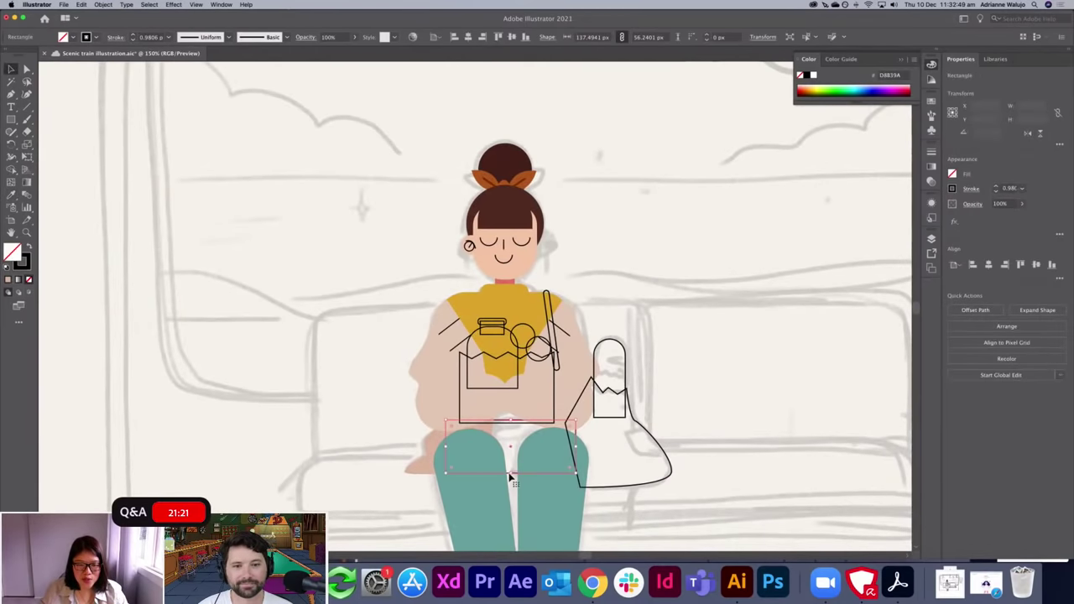
key("i")
left_click(426, 465)
key("v")
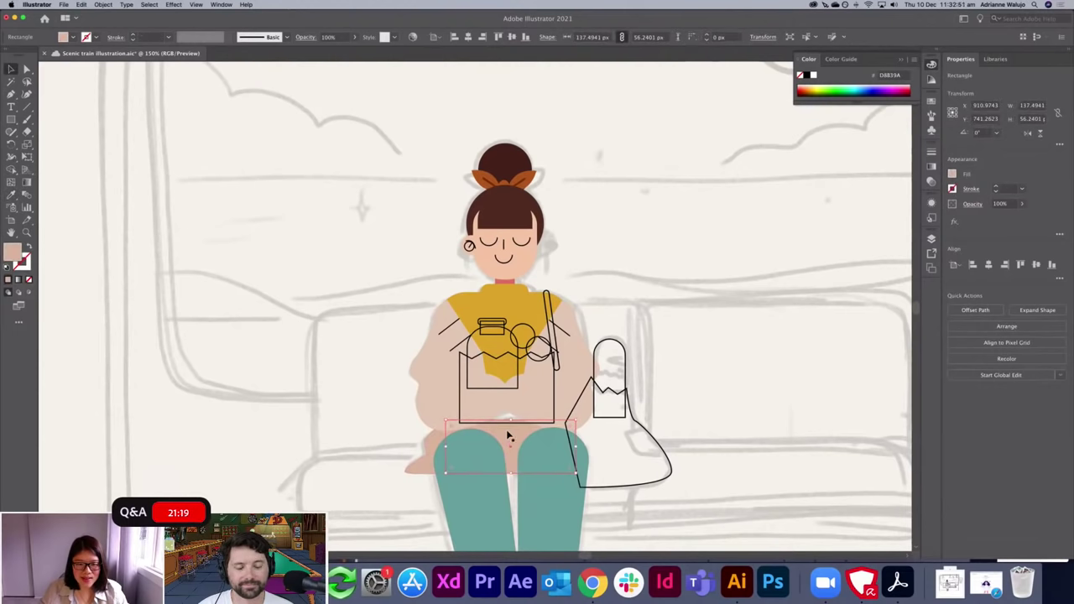
Extend the mustard top downward to cover the gap between the sleeves just above the jacket's lower section.
left_click_drag(511, 417, 511, 401)
key("super+z")
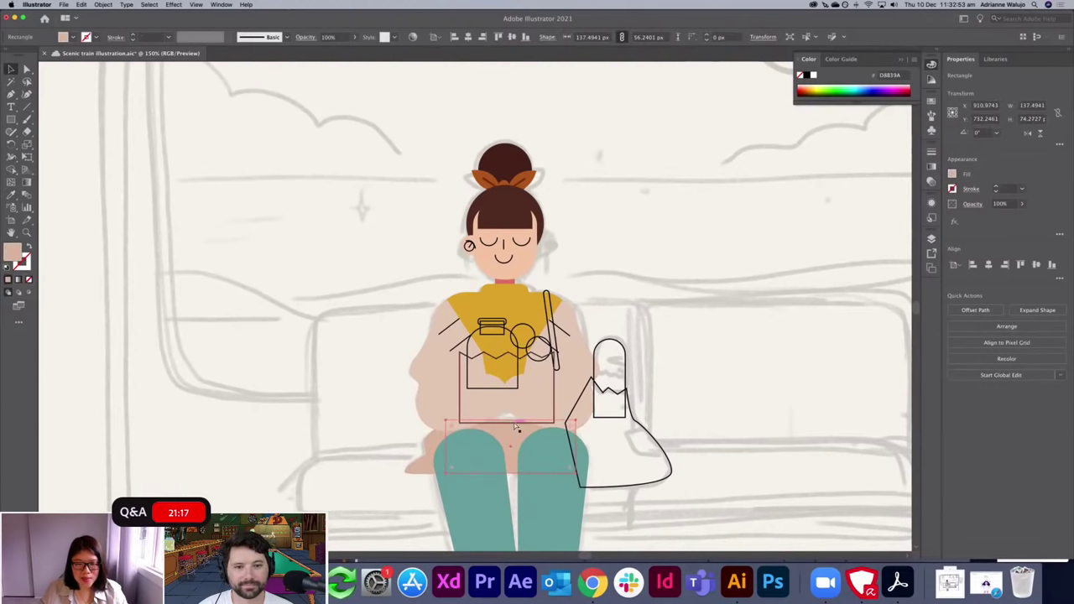
key("super+equal")
left_click(427, 117)
left_click_drag(466, 245, 469, 273)
left_click(765, 265)
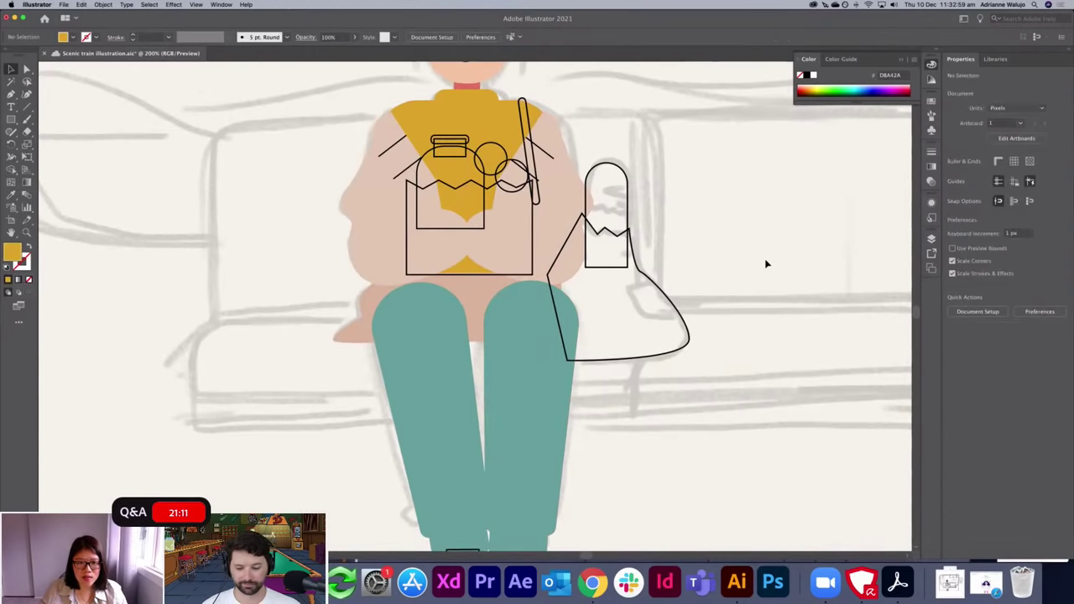
Fill the round earring on the ear with the dark brown sampled from the hair.
left_click_drag(648, 213, 703, 341)
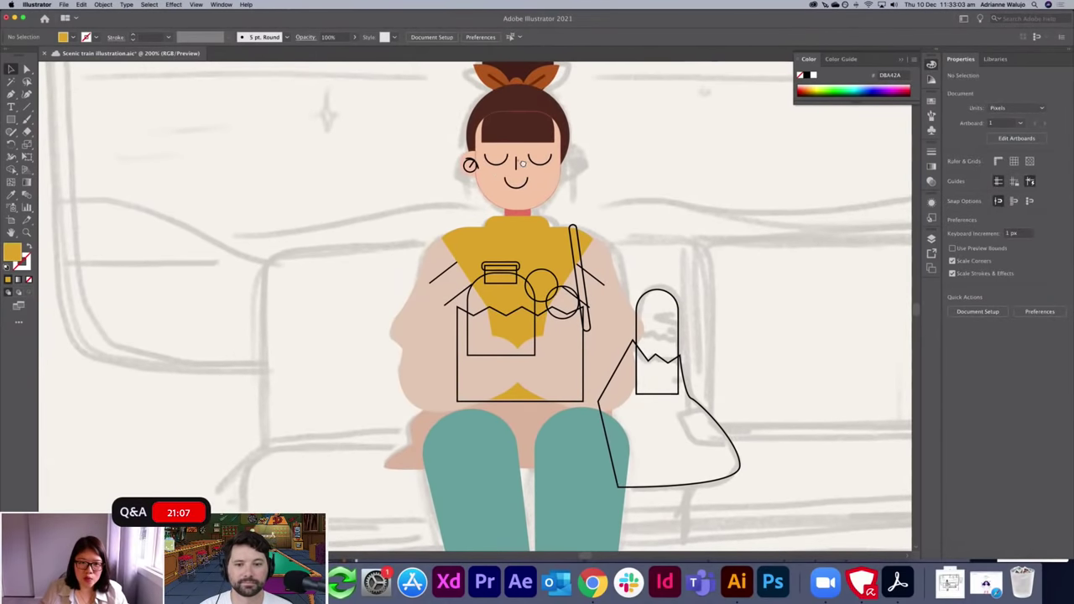
scroll(484, 175, "up", 5)
left_click(496, 255)
key("i")
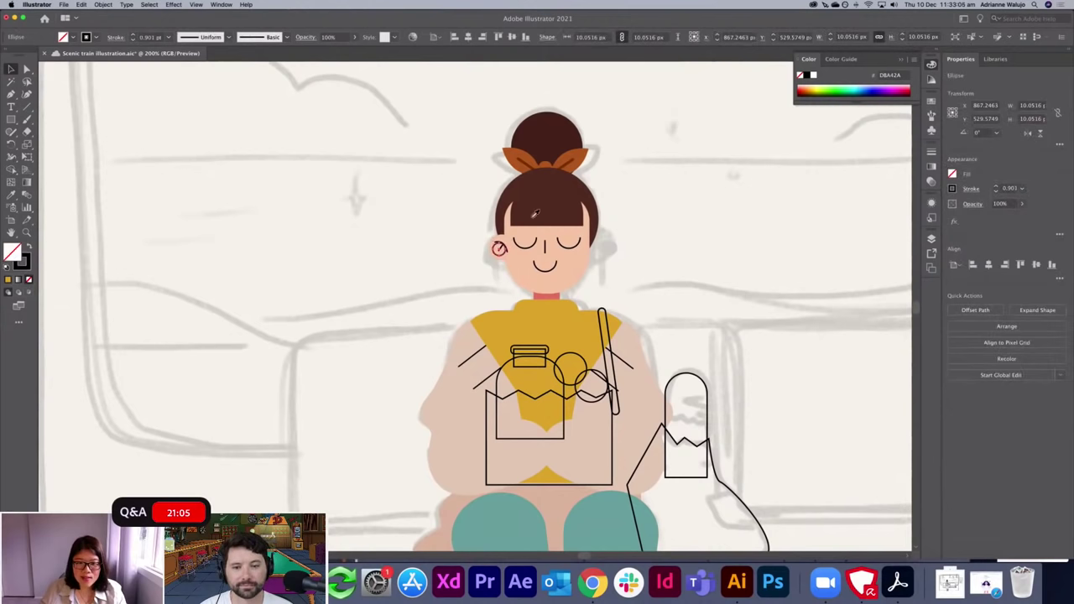
left_click(532, 211)
key("v")
left_click(691, 246)
key("super+shift+a")
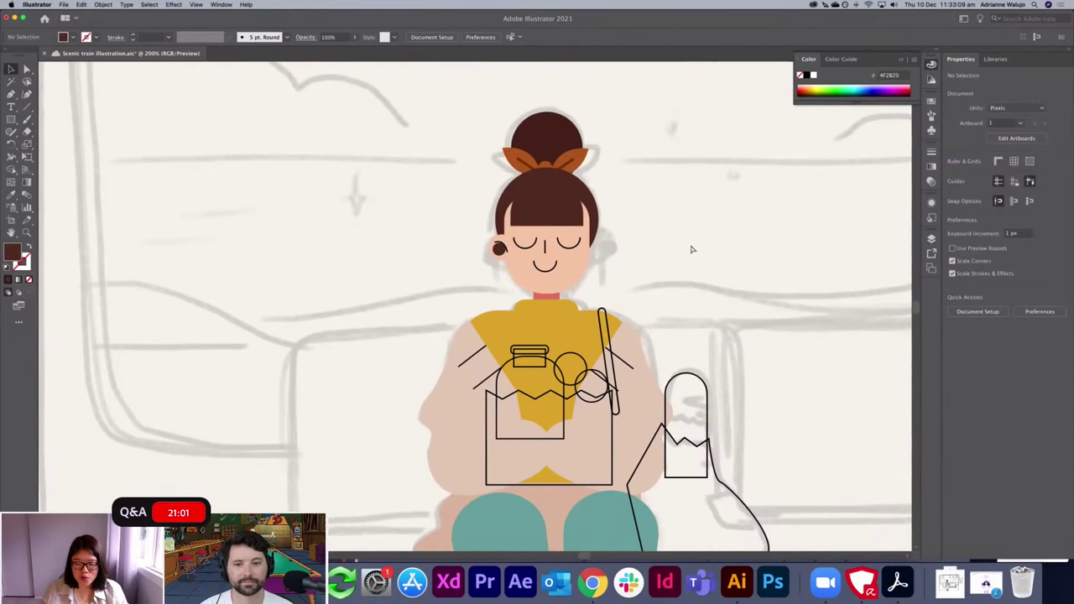
key("super+minus")
key("super+minus")
key("super+equal")
key("super+equal")
key("super+equal")
scroll(683, 261, "down", 5)
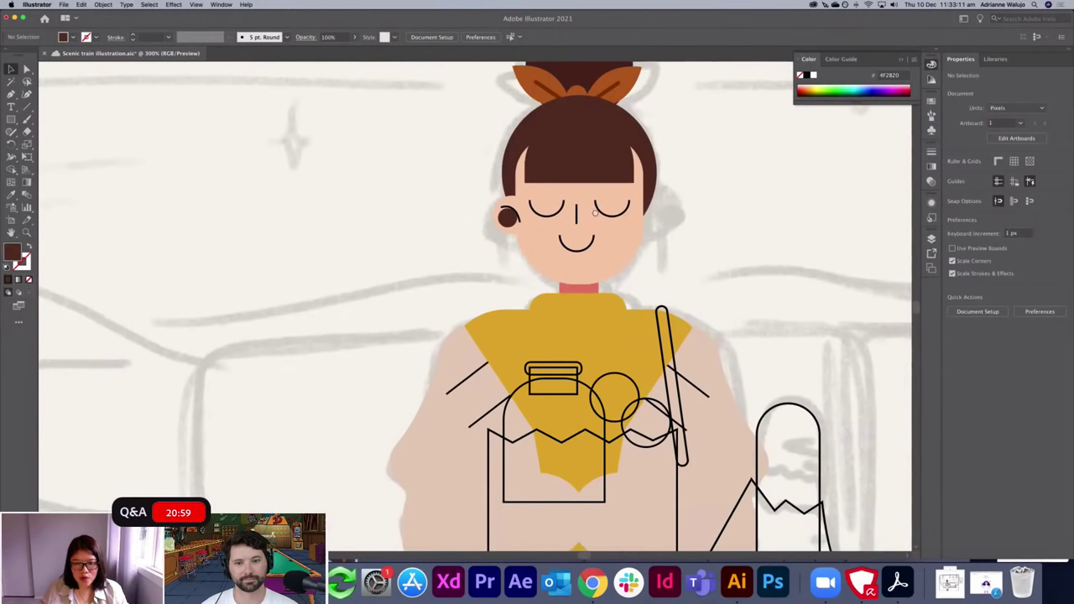
left_click(381, 367)
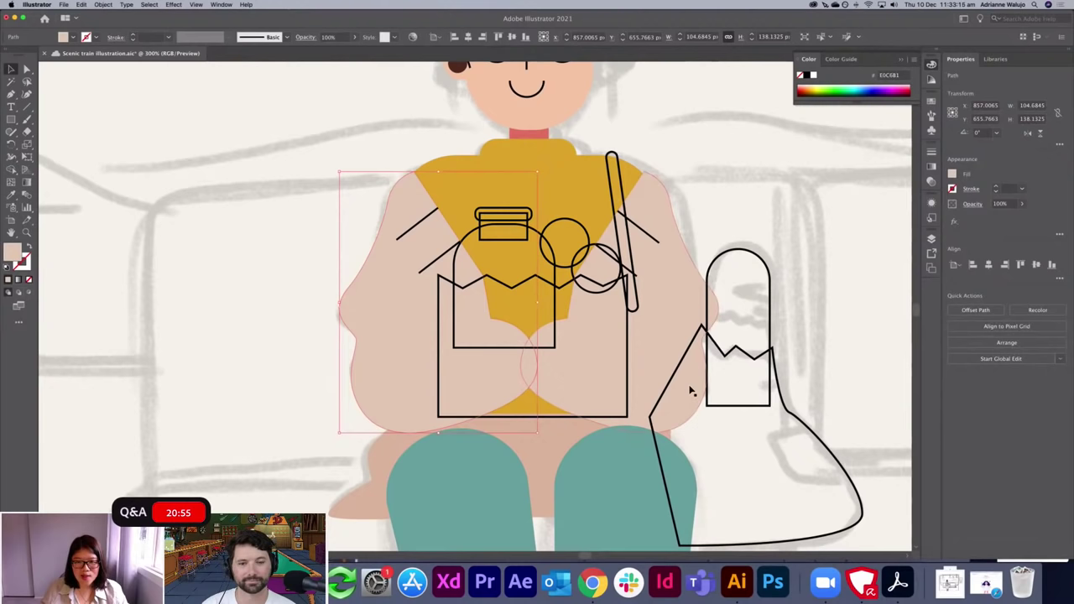
key("super+minus")
key("super+minus")
key("super+minus")
key("super+minus")
key("super+plus")
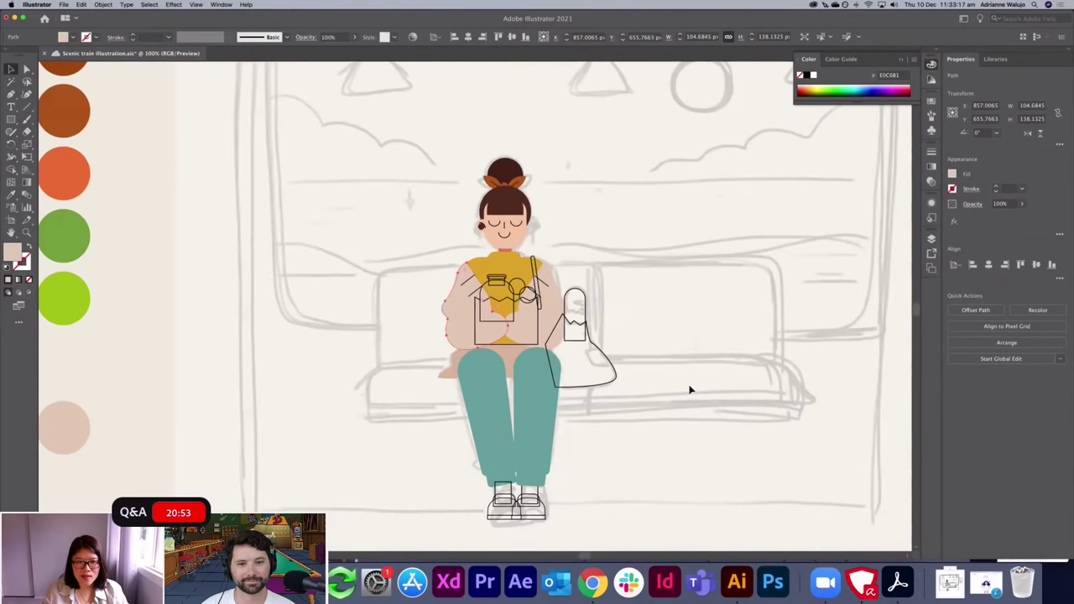
scroll(659, 350, "up", 1)
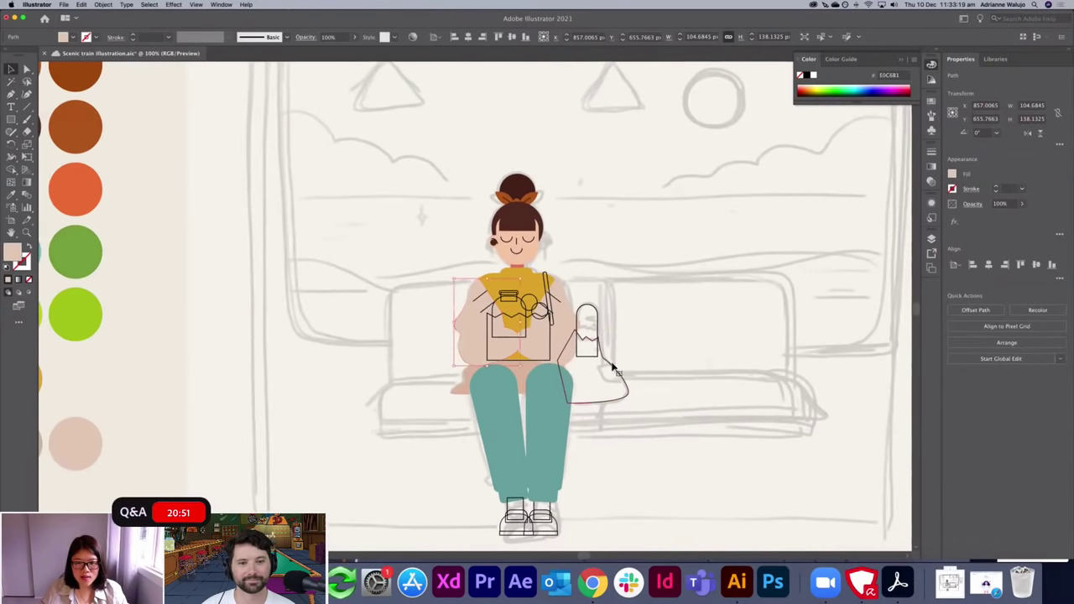
Fill the bag body beside the woman and its shoulder strap with the pale cream sampled from the palette background.
left_click(612, 367)
key("i")
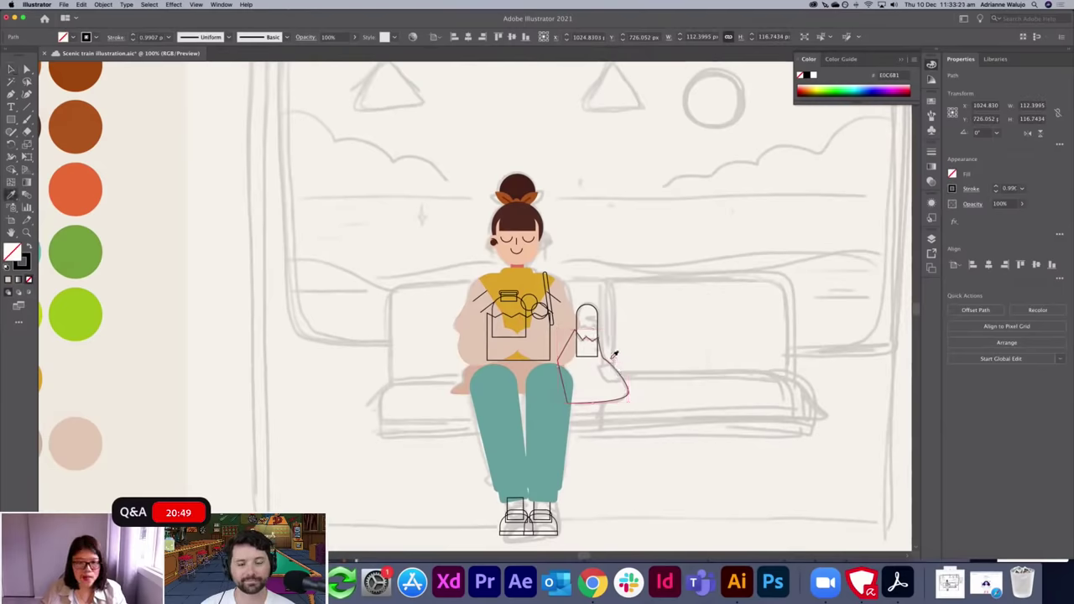
left_click(123, 301)
key("v")
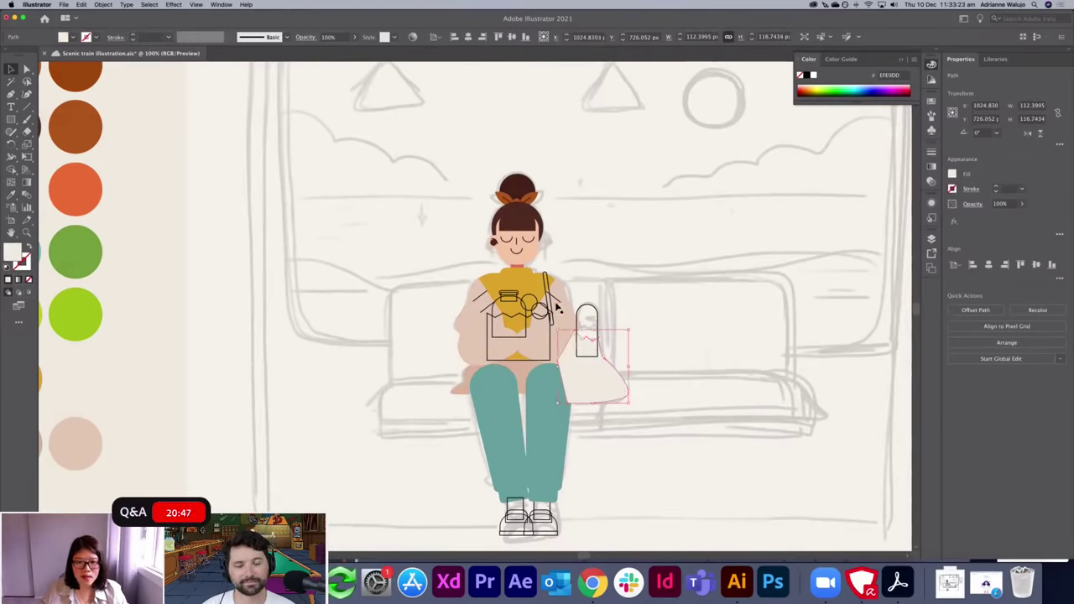
left_click(552, 310)
Bring the woman's legs in front of the cream bag so the thigh overlaps it.
left_click(559, 431)
left_click(440, 458)
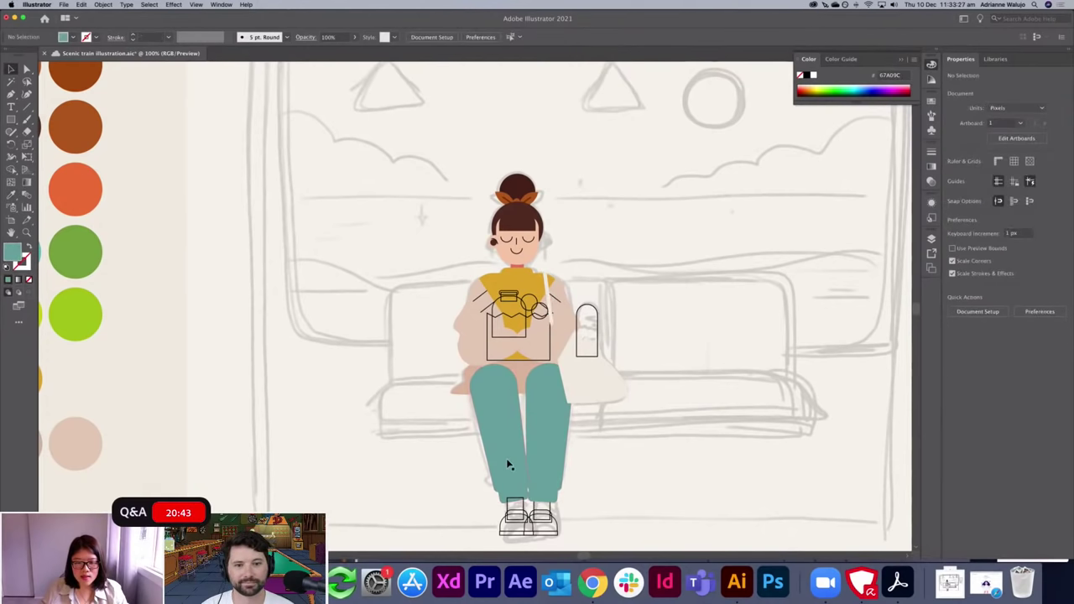
left_click(507, 463)
left_click_drag(455, 465, 585, 545)
left_click(613, 477)
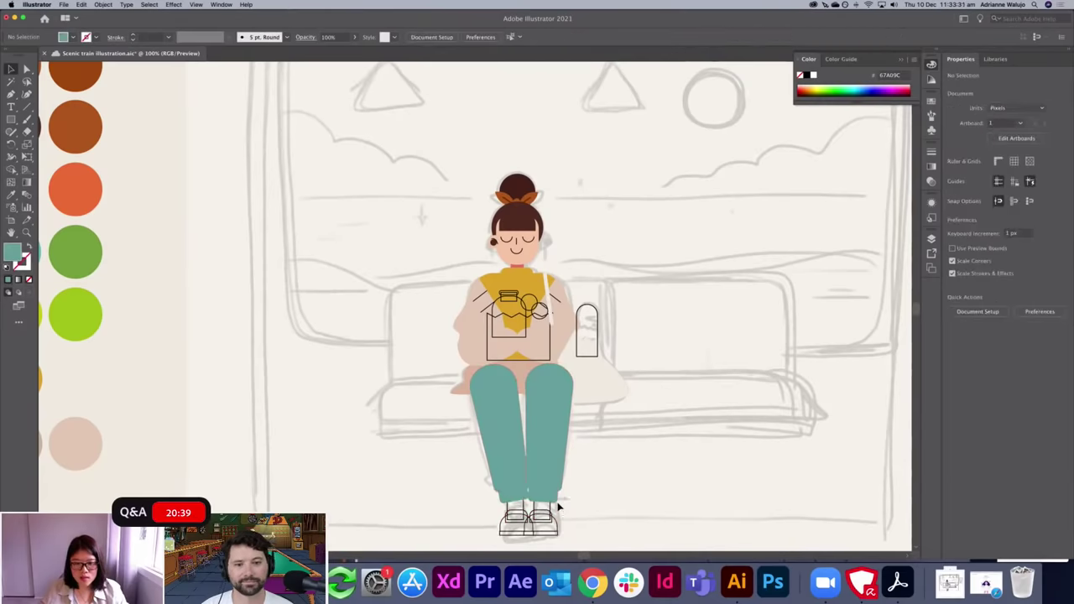
Fill both ankle rectangles with the coral colour sampled from the neck.
left_click(554, 512)
key("i")
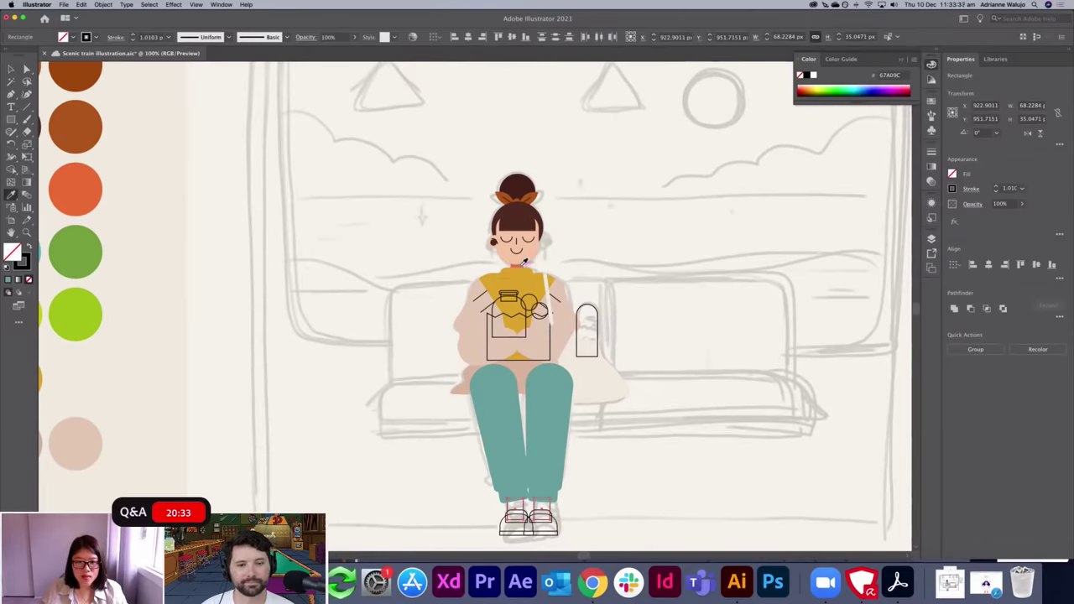
key("super+equal")
key("super+equal")
left_click_drag(532, 186, 592, 496)
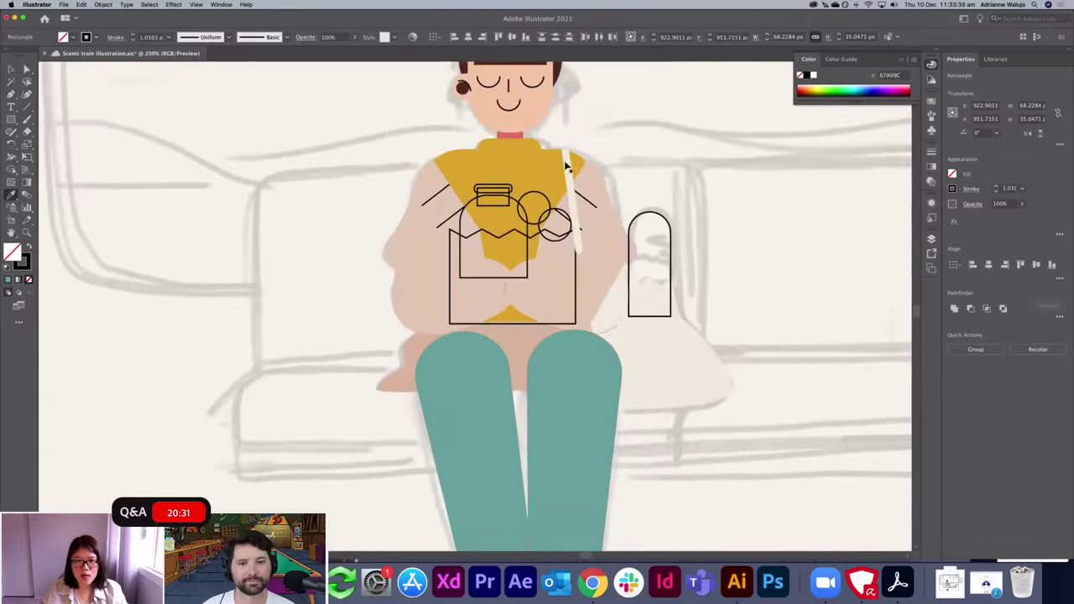
key("v")
key("i")
left_click(509, 136)
key("v")
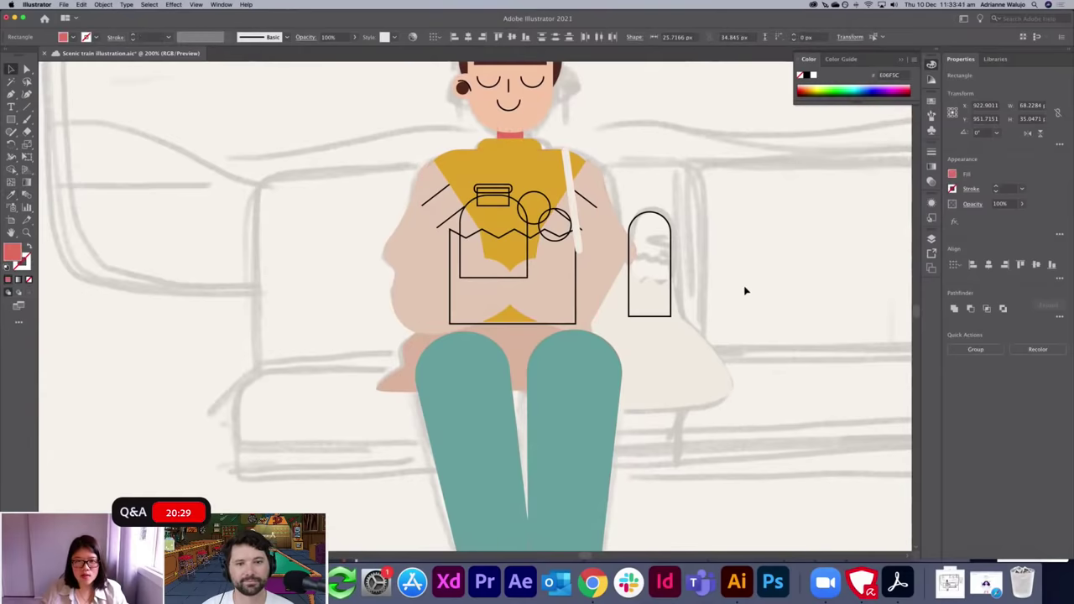
left_click(746, 290)
Fill both shoe uppers with the orange palette swatch.
scroll(775, 429, "down", 5)
left_click(567, 430)
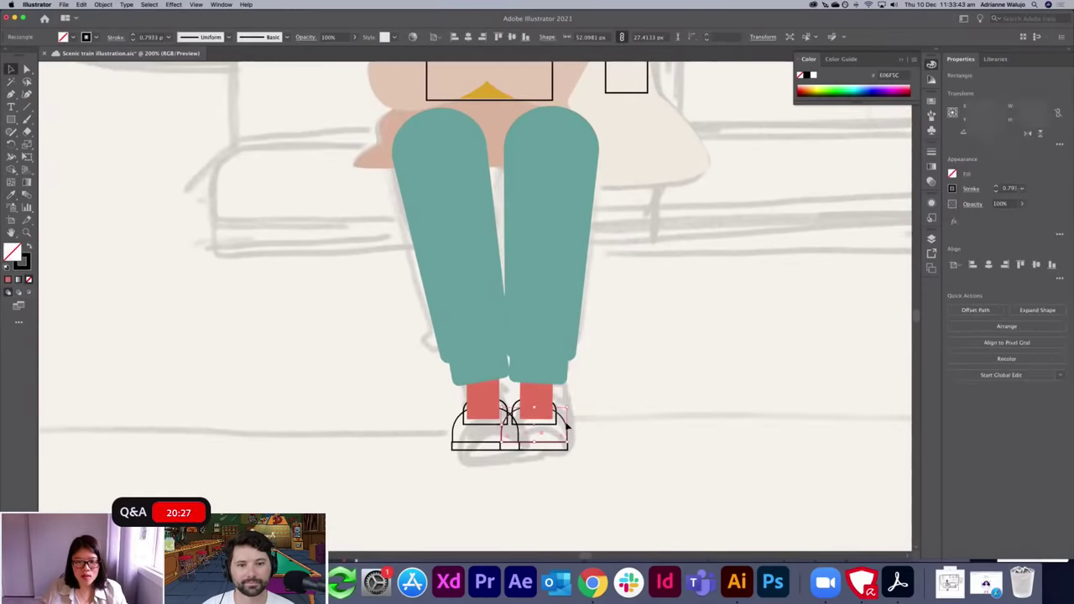
scroll(461, 436, "down", 3)
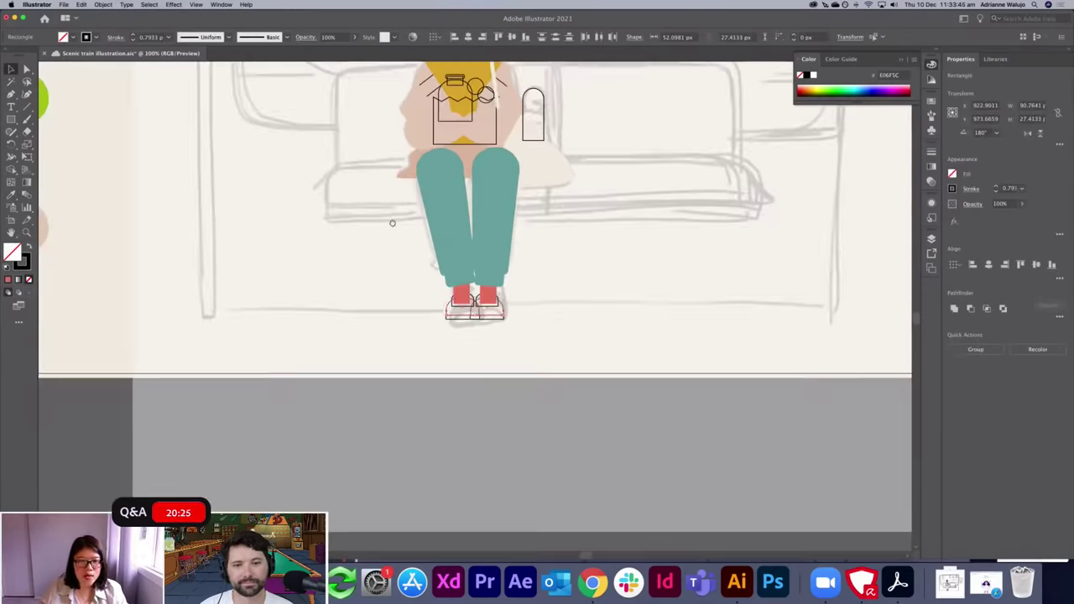
scroll(537, 411, "up", 5)
scroll(537, 411, "left", 3)
key("i")
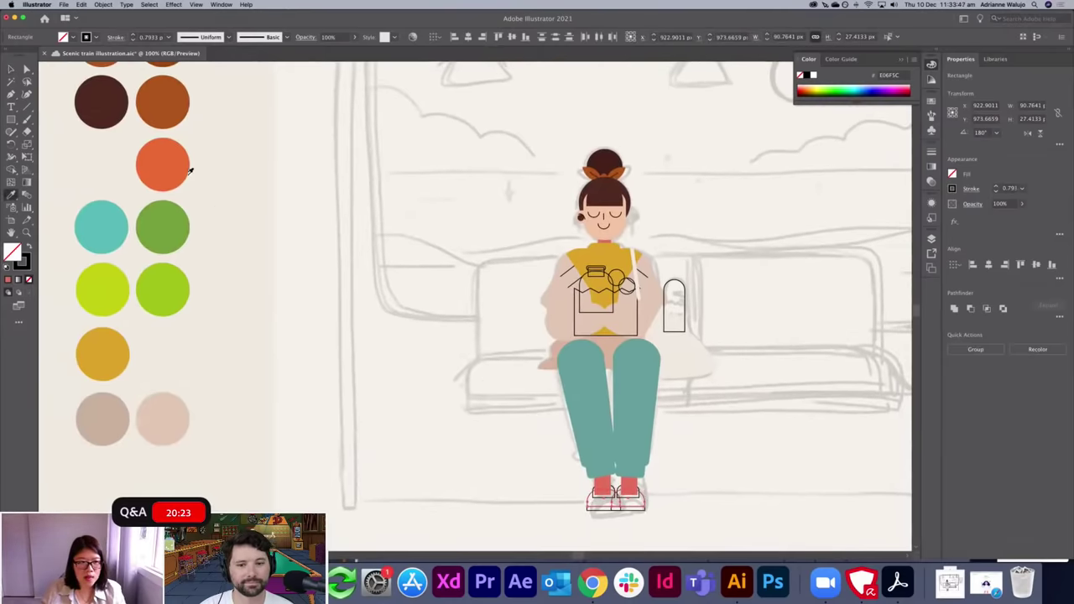
left_click(183, 165)
key("v")
left_click(743, 548)
left_click(633, 502)
left_click(628, 472)
left_click(605, 484)
left_click(630, 471, "shift")
key("i")
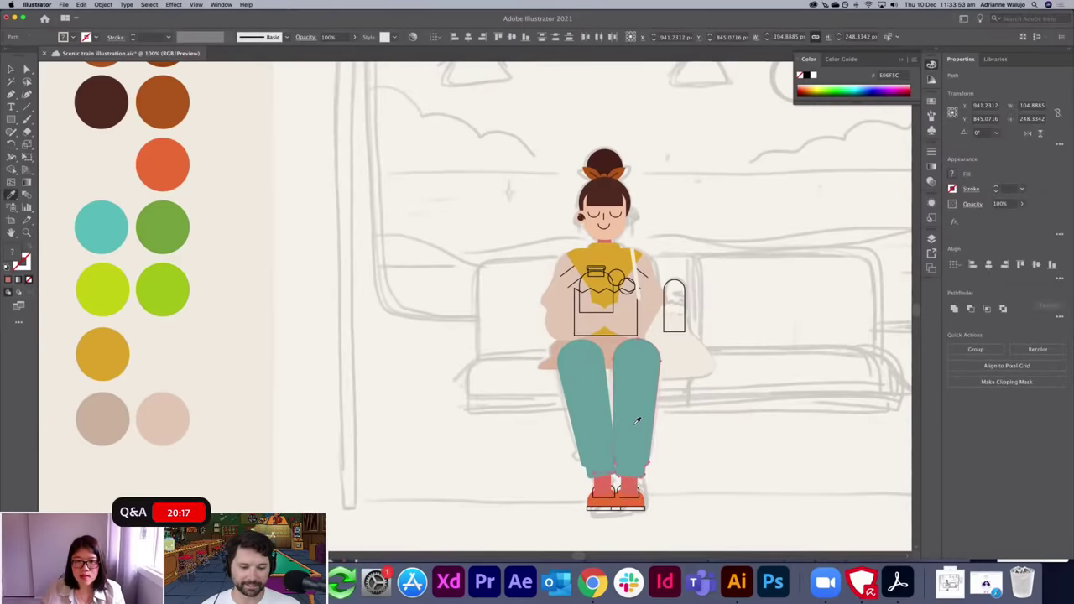
left_click(617, 226)
key("v")
key("super+z")
left_click(726, 464)
Fill both ankle rectangles with the skin tone F4C3A2 sampled from the face.
left_click(598, 480)
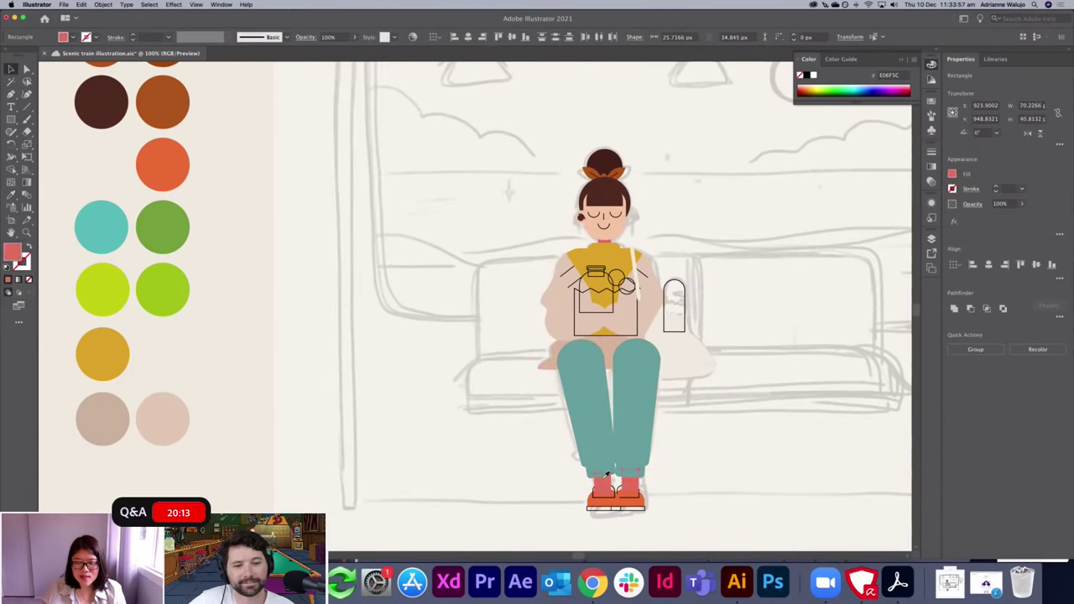
left_click(621, 225)
key("v")
left_click(688, 496)
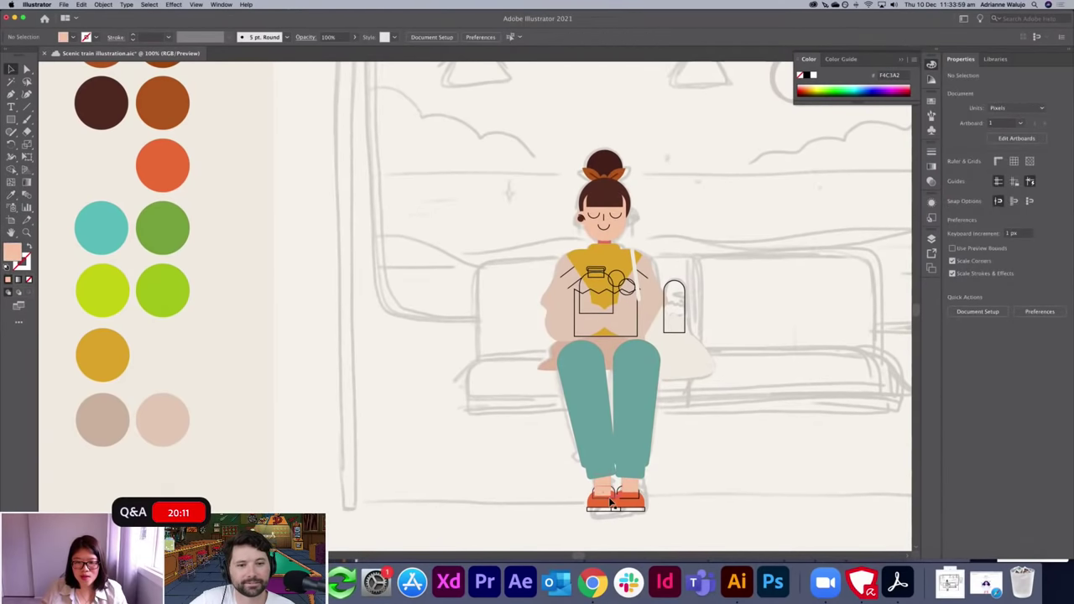
Fill the rounded collar outlines around both ankles with the orange sampled from the shoe uppers.
left_click(614, 496)
key("super+equal")
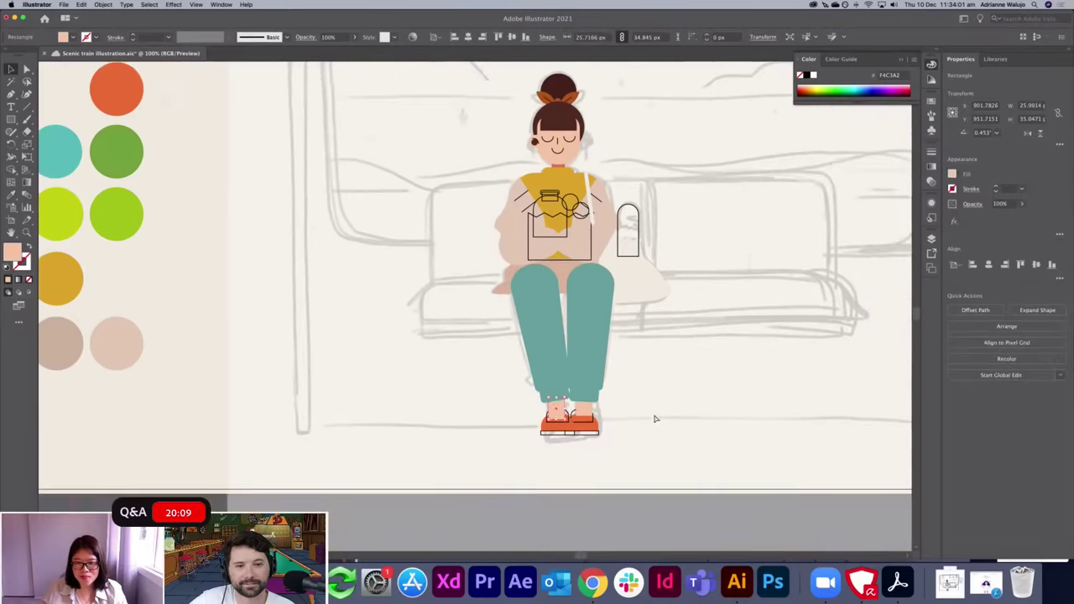
key("super+equal")
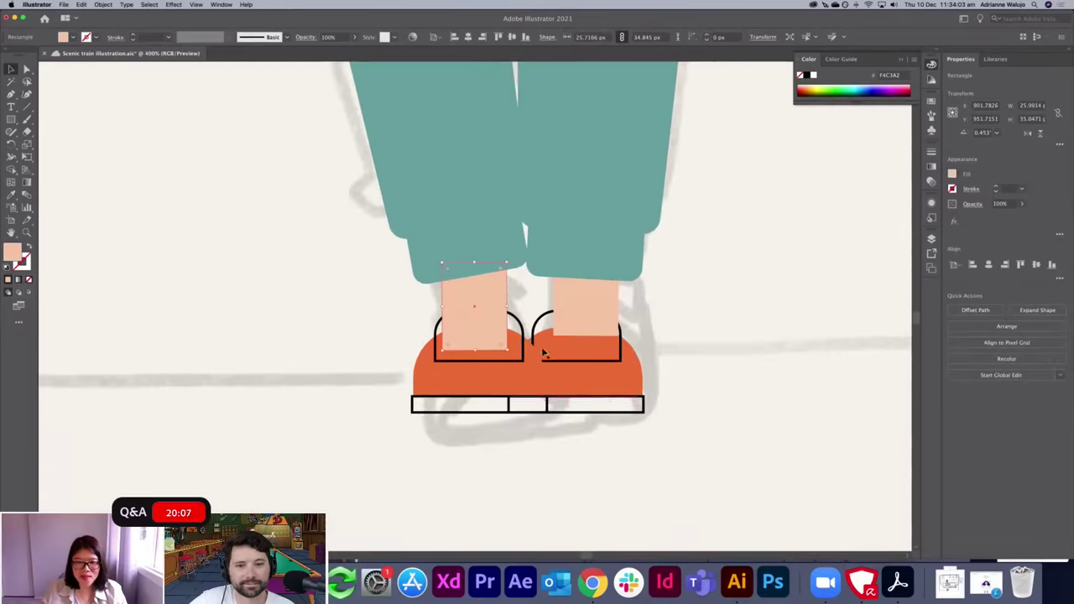
left_click(544, 359)
left_click(502, 364, "shift")
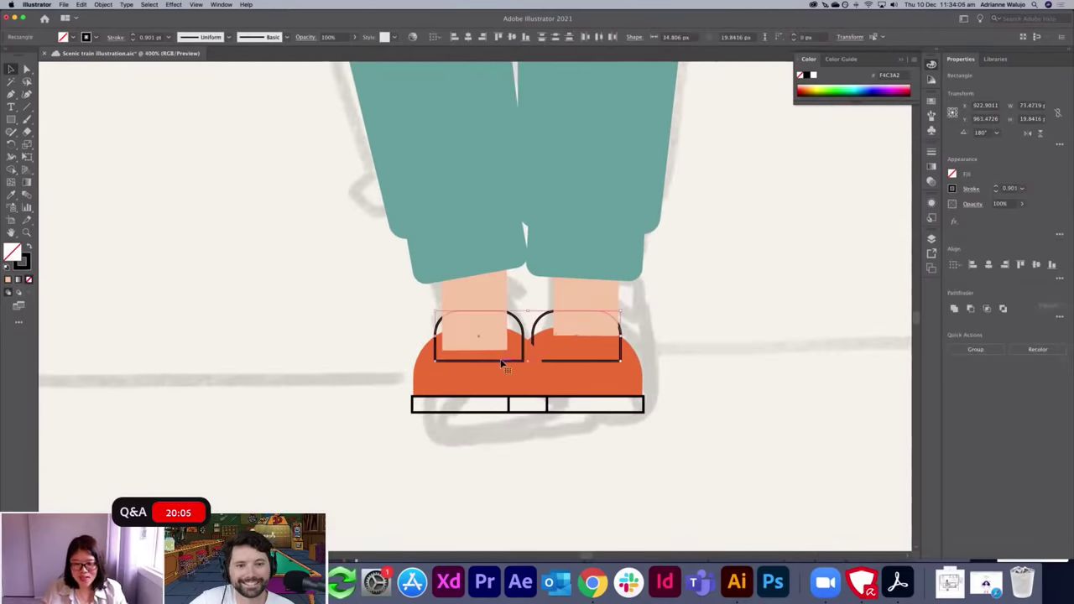
key("i")
left_click(499, 369)
key("v")
Apply the shoe orange to both ankle collars and bring the shoe uppers and collars in front of the ankles.
left_click(602, 369)
left_click(582, 357)
left_click(528, 367, "shift")
left_click(476, 377, "shift")
left_click(411, 340)
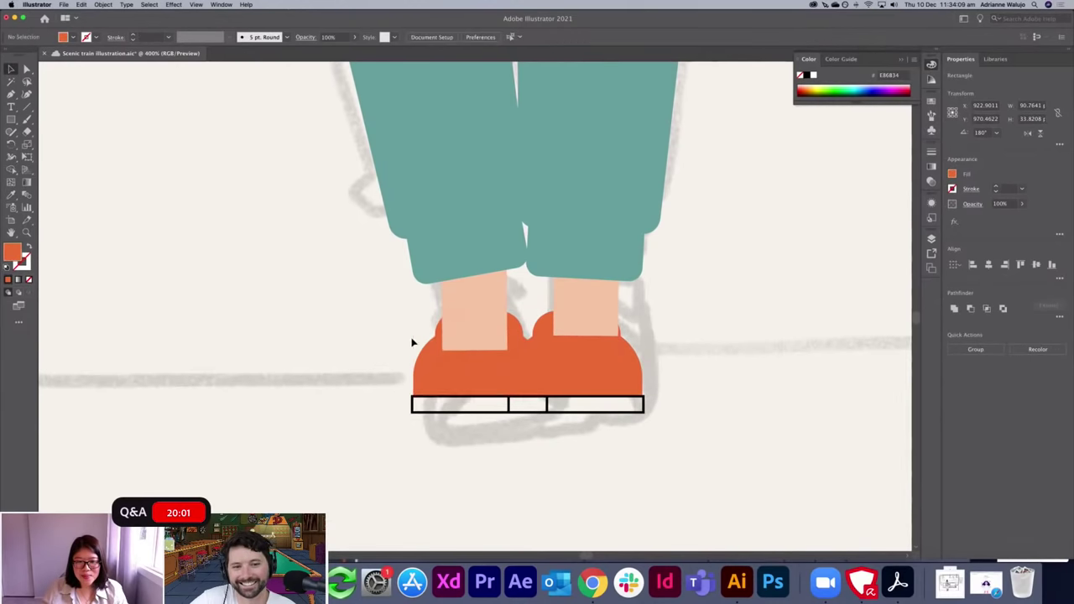
left_click(439, 355)
left_click(529, 371, "shift")
left_click(544, 349, "shift")
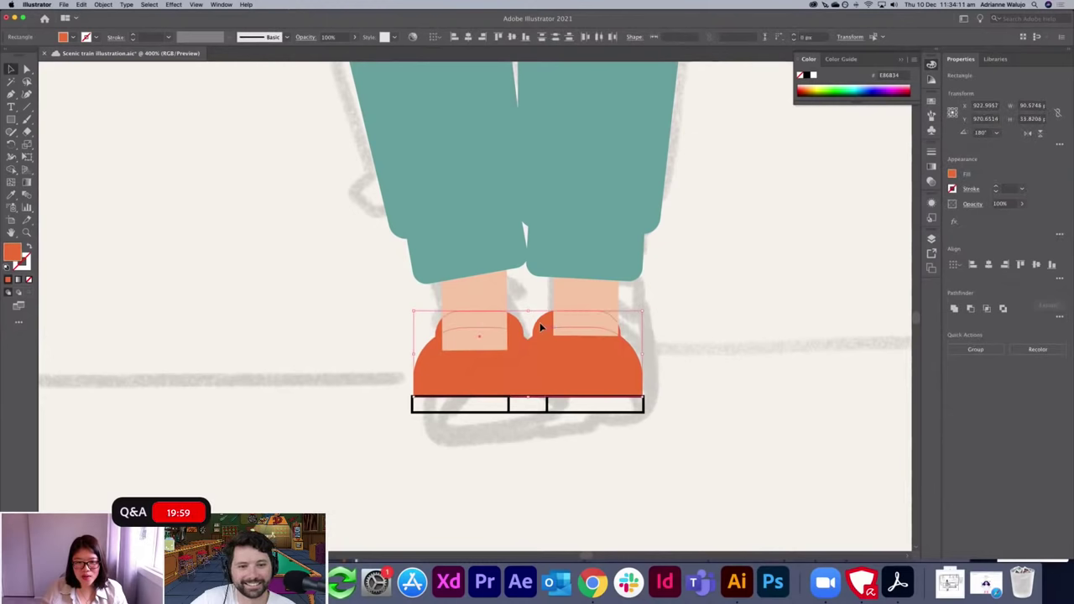
key("super+shift+bracketright")
left_click(535, 409)
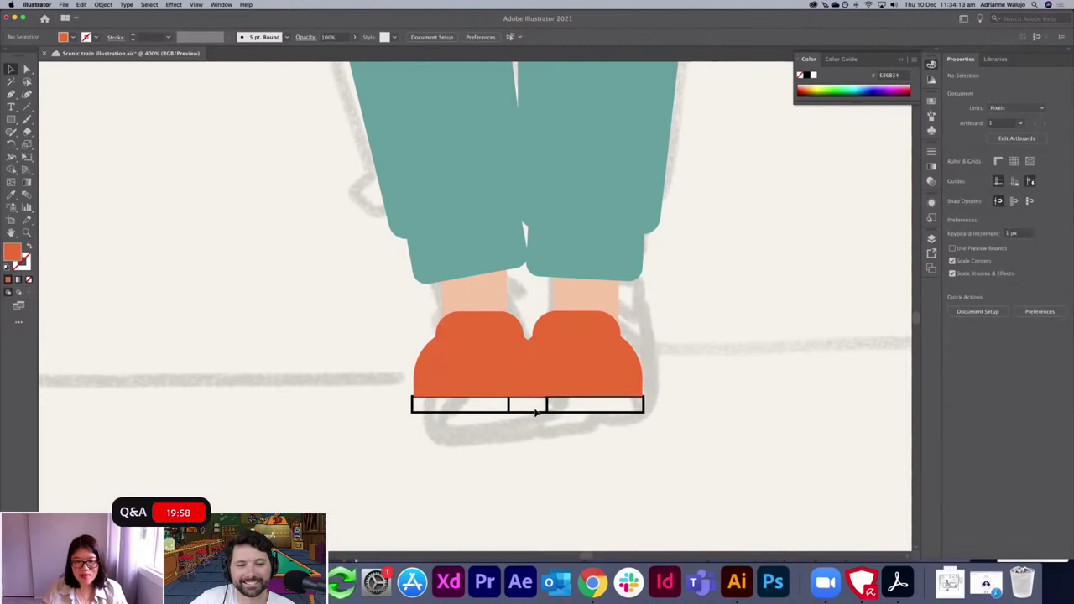
Fill the sole rectangle under the left shoe with the off-white EFE9DD sampled from the bag.
left_click(446, 411)
key("super+minus")
key("ctrl+minus")
key("ctrl+minus")
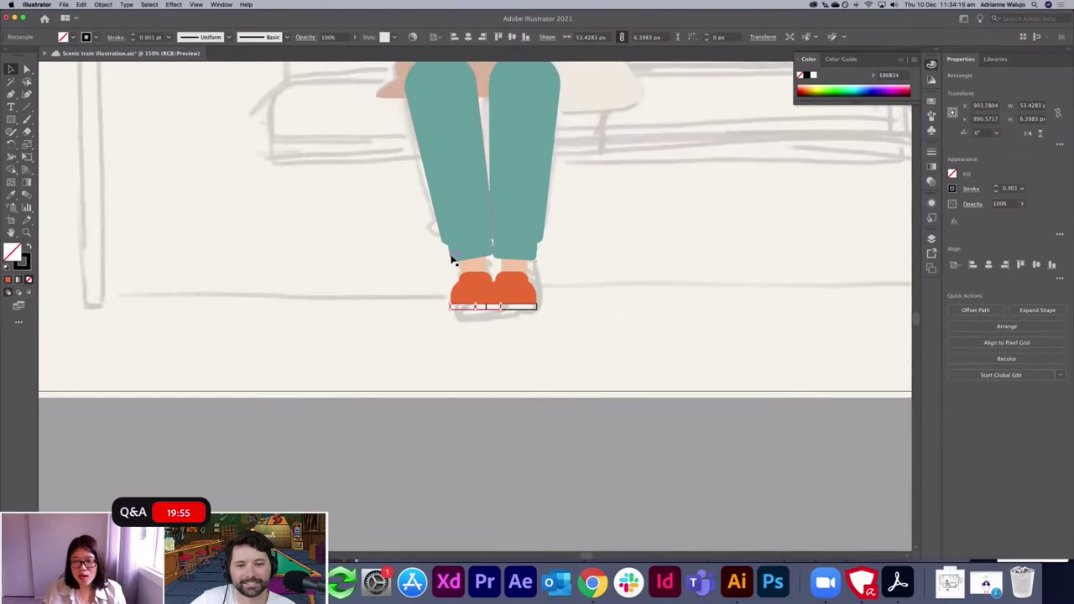
scroll(558, 413, "up", 6)
scroll(558, 414, "left", 3)
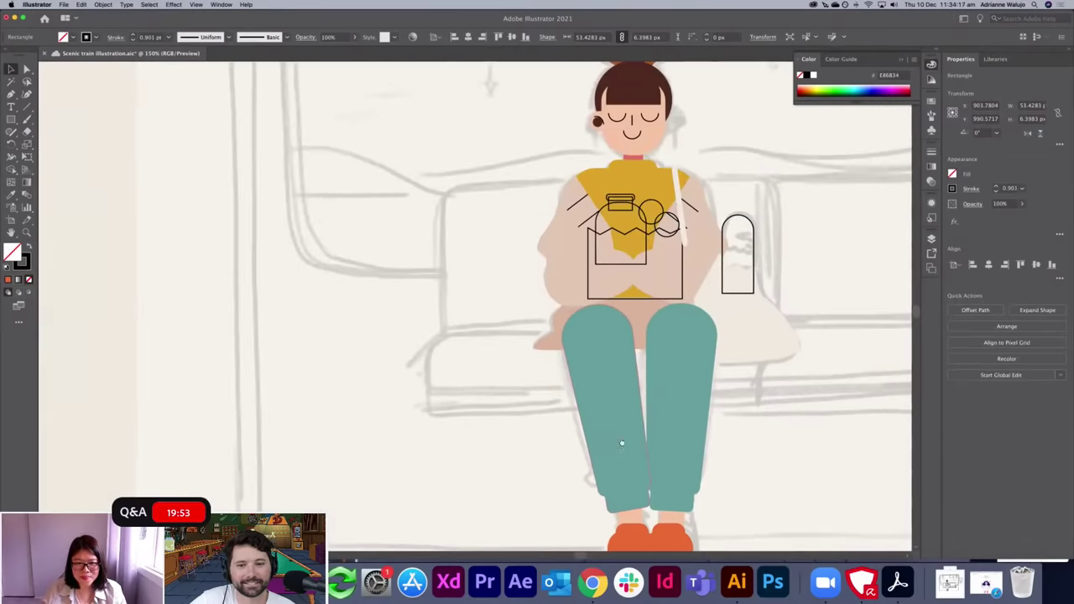
left_click(702, 310)
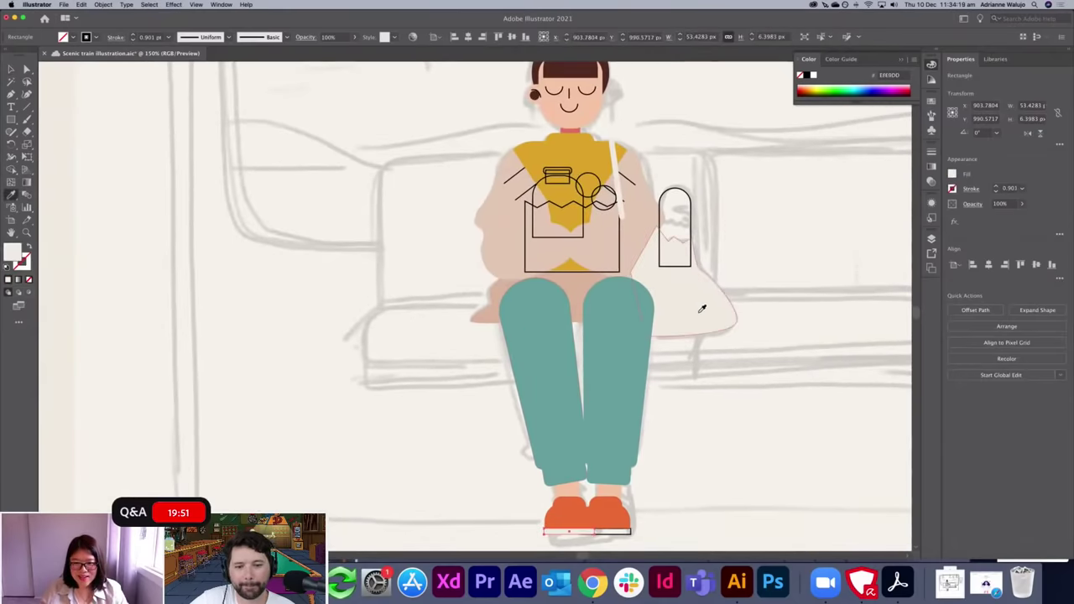
Fill the sole rectangle under the right shoe with the same off-white sampled from the bag.
key("v")
left_click(631, 534)
left_click(625, 535)
left_click(630, 539)
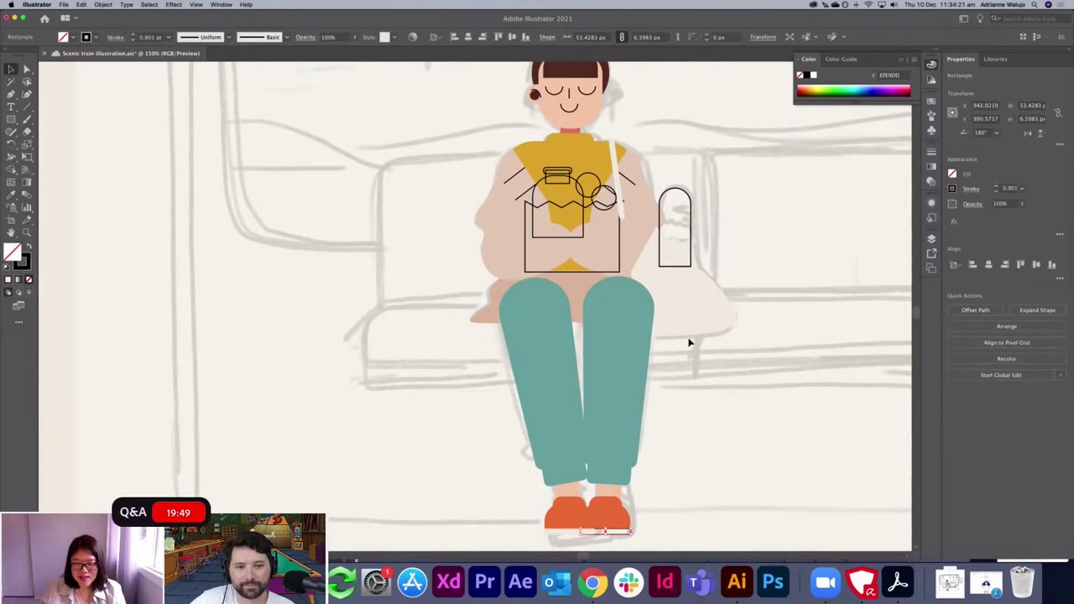
key("i")
scroll(701, 472, "down", 5)
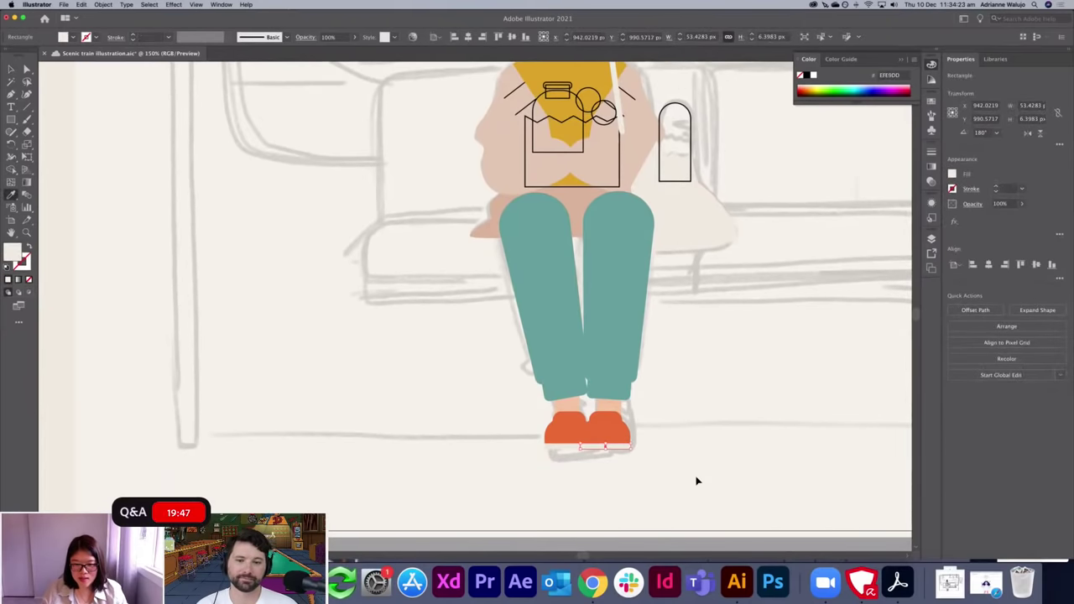
Darken the right shoe sole's fill to the beige DDCDAF.
key("v")
double_click(12, 252)
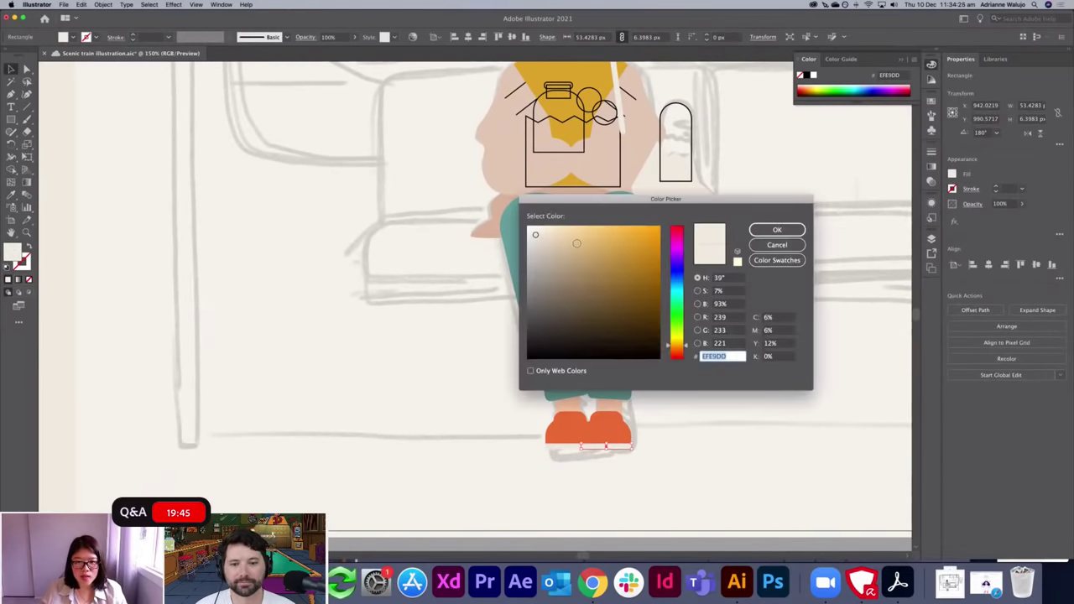
left_click(548, 240)
left_click(777, 229)
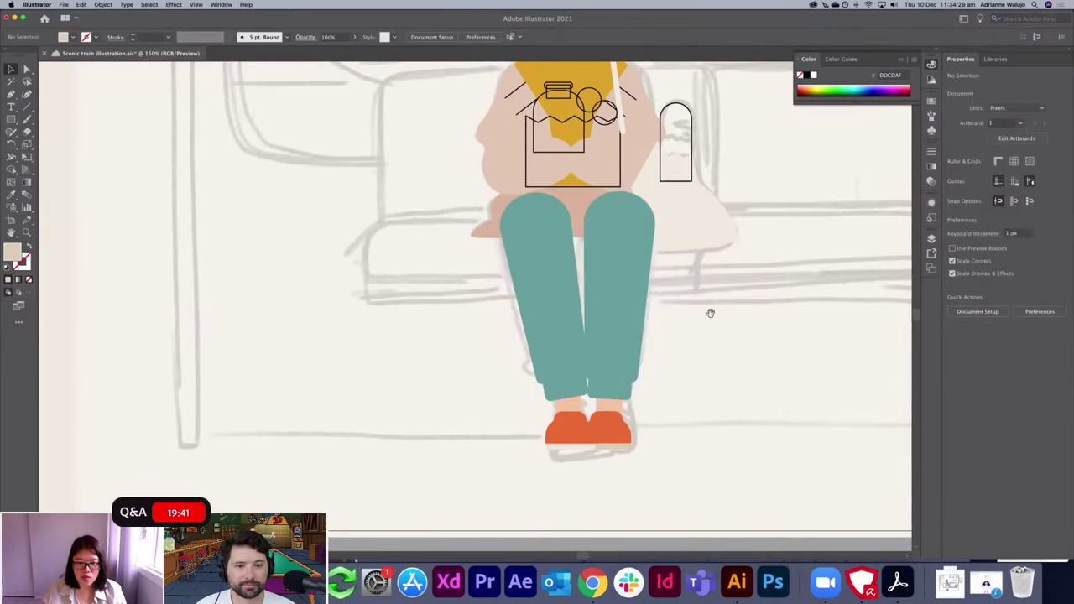
Darken the fill of the woman's right-hand trouser leg to the deeper teal 56918B.
scroll(660, 408, "up", 5)
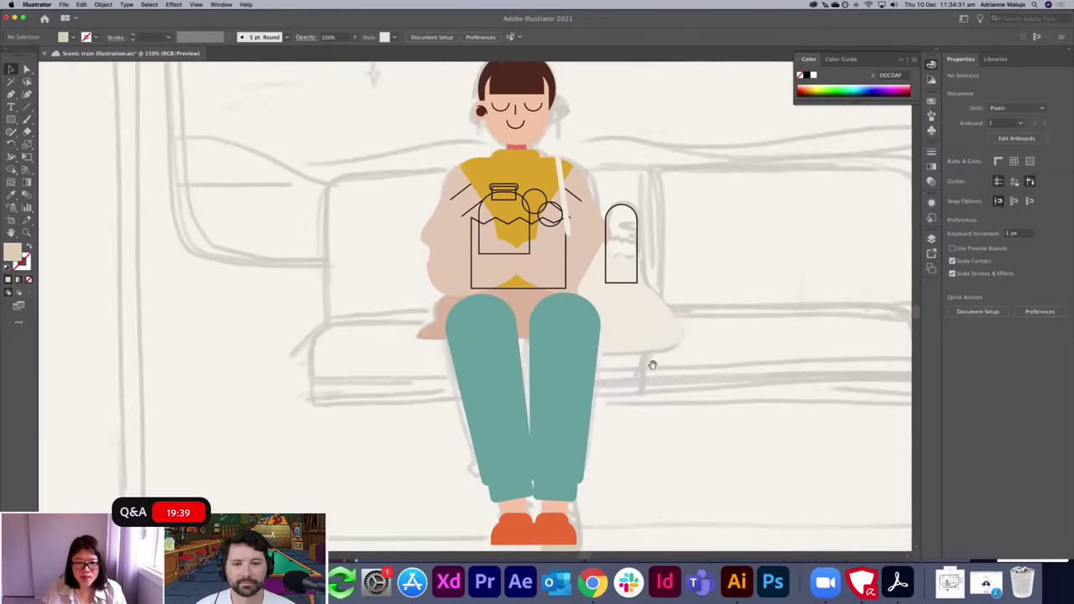
scroll(662, 386, "up", 2)
left_click(592, 383)
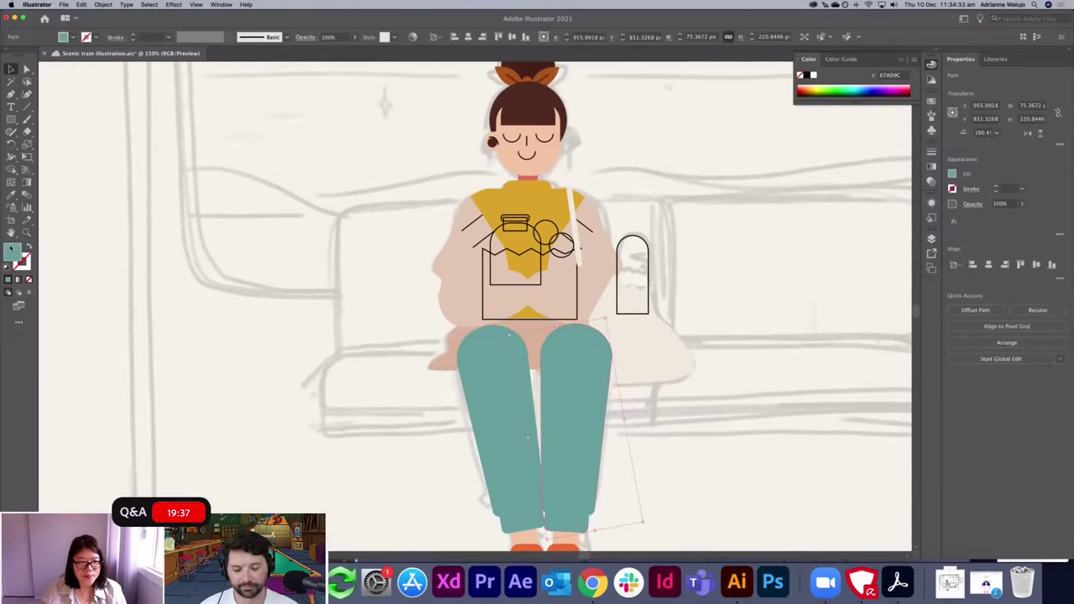
double_click(11, 249)
left_click(579, 282)
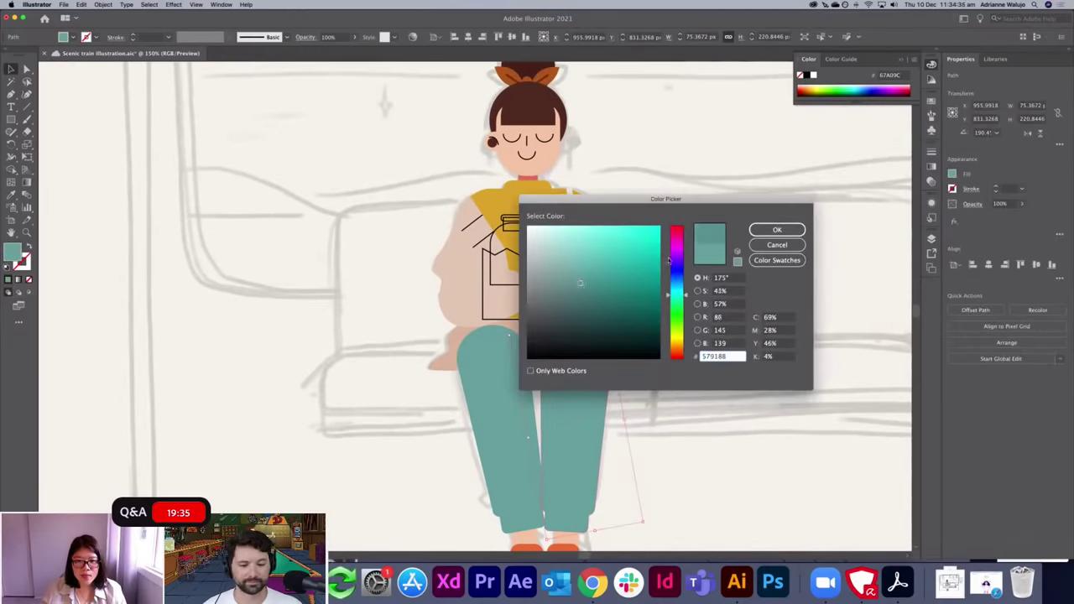
left_click(757, 232)
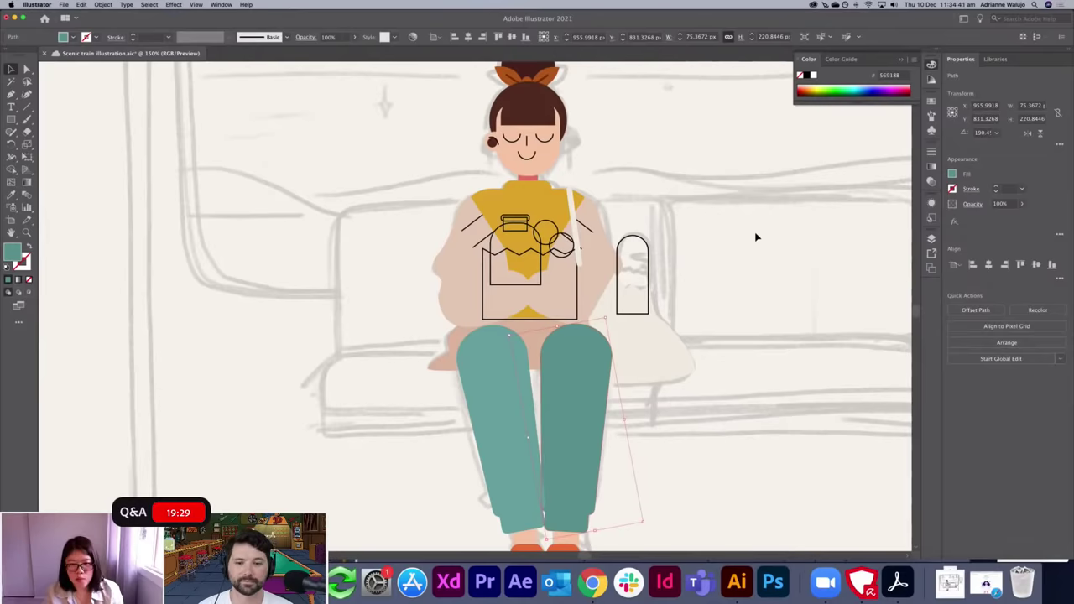
Select the trouser legs, ankles and shoes together and nudge them slightly up and to the left.
scroll(674, 227, "down", 4)
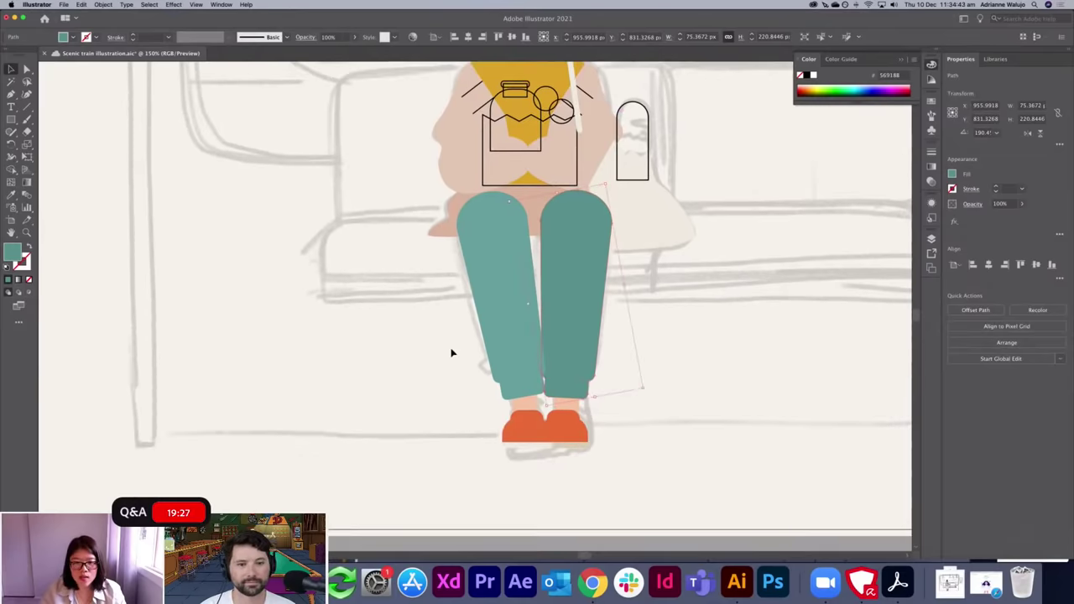
left_click_drag(451, 349, 640, 474)
left_click_drag(580, 432, 576, 428)
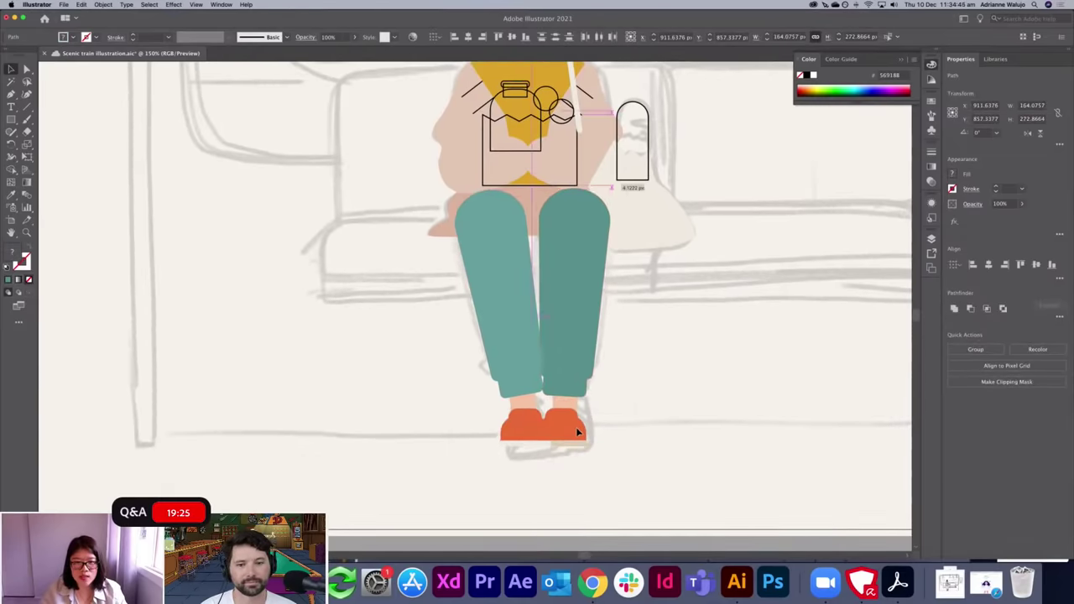
left_click(666, 414)
scroll(665, 416, "up", 3)
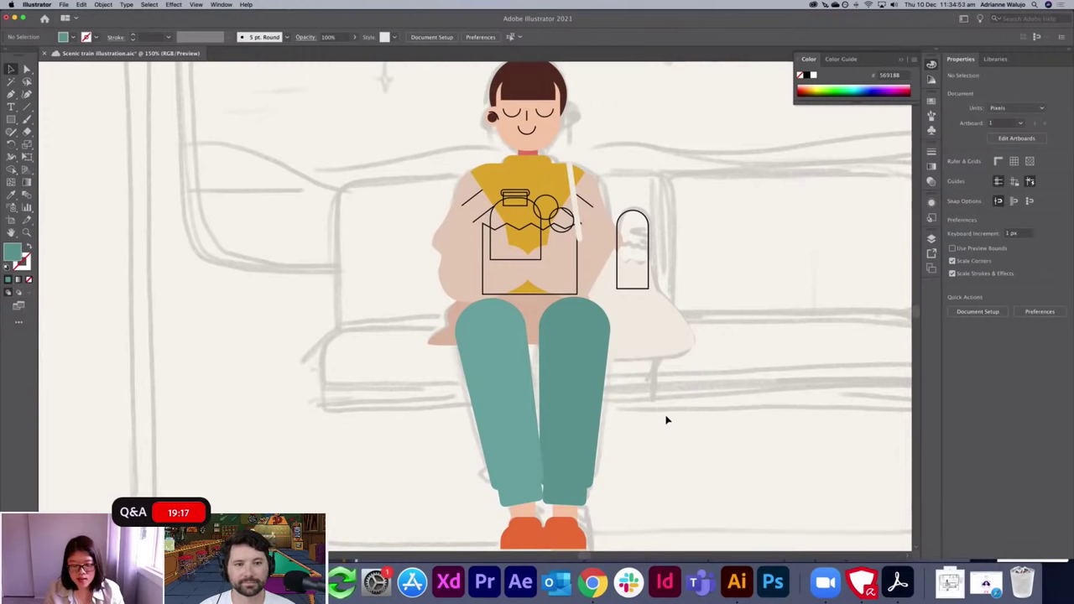
Draw a teal rectangle about 652 × 200 px over the sketched seat back and place it behind the woman.
scroll(661, 411, "down", 5)
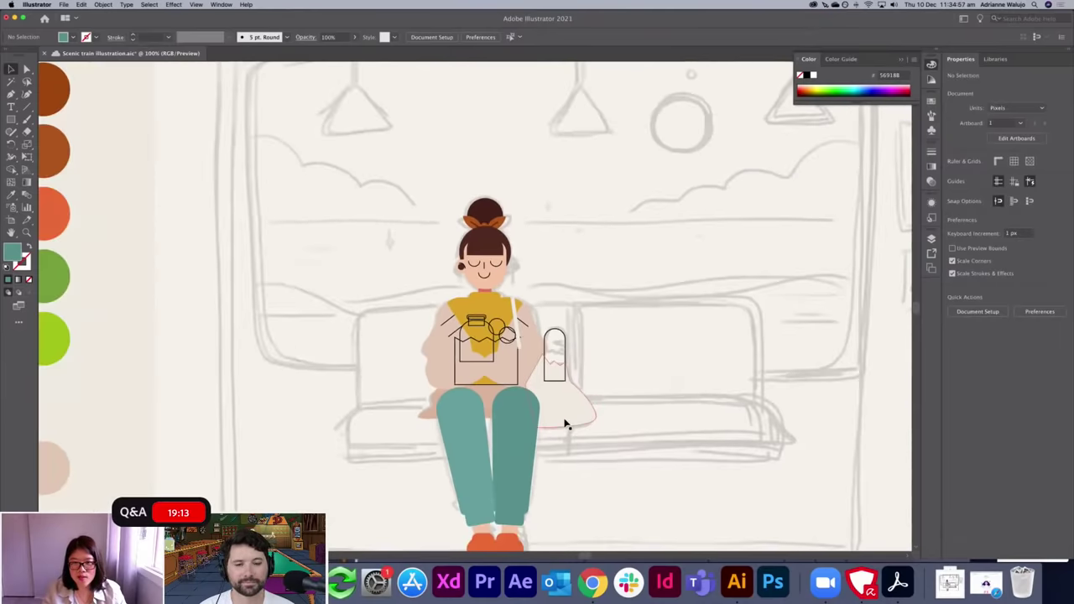
scroll(564, 422, "down", 2)
scroll(565, 423, "up", 5)
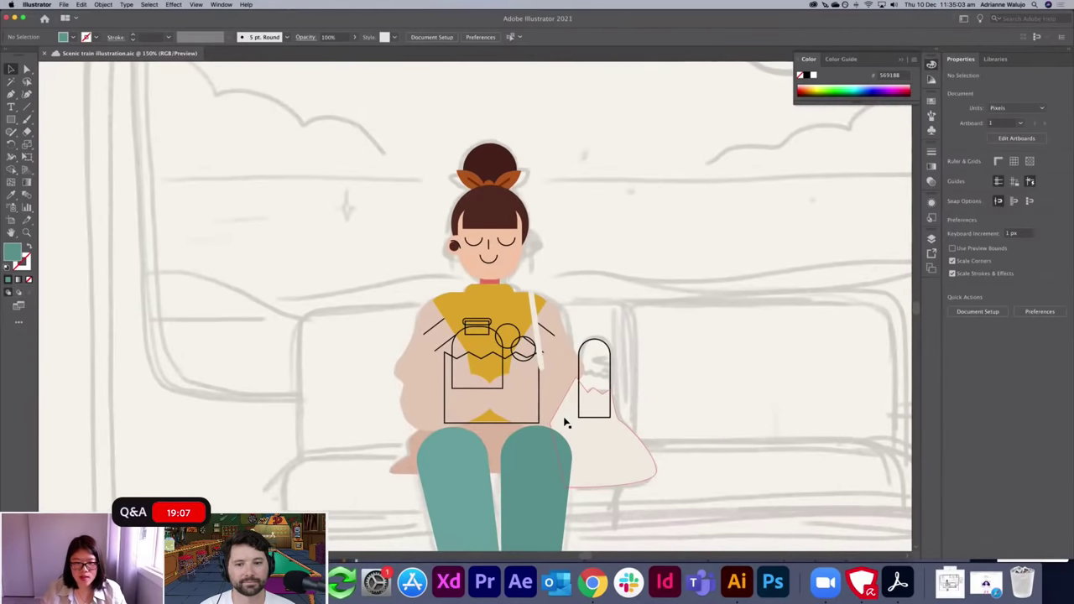
scroll(566, 423, "down", 3)
left_click_drag(609, 335, 454, 400)
key("m")
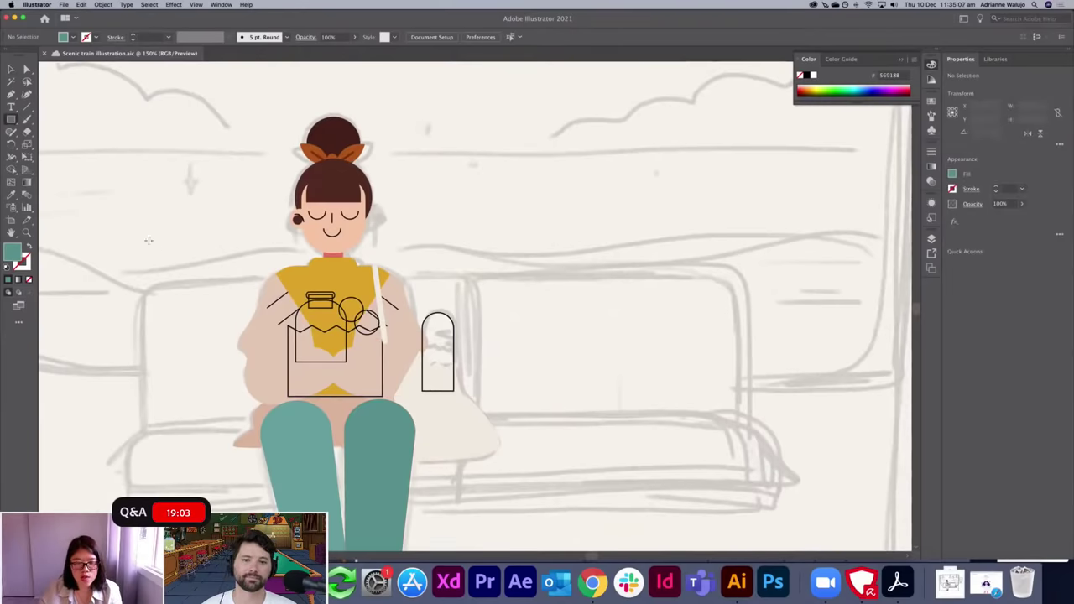
left_click_drag(135, 243, 749, 426)
key("super+bracketleft")
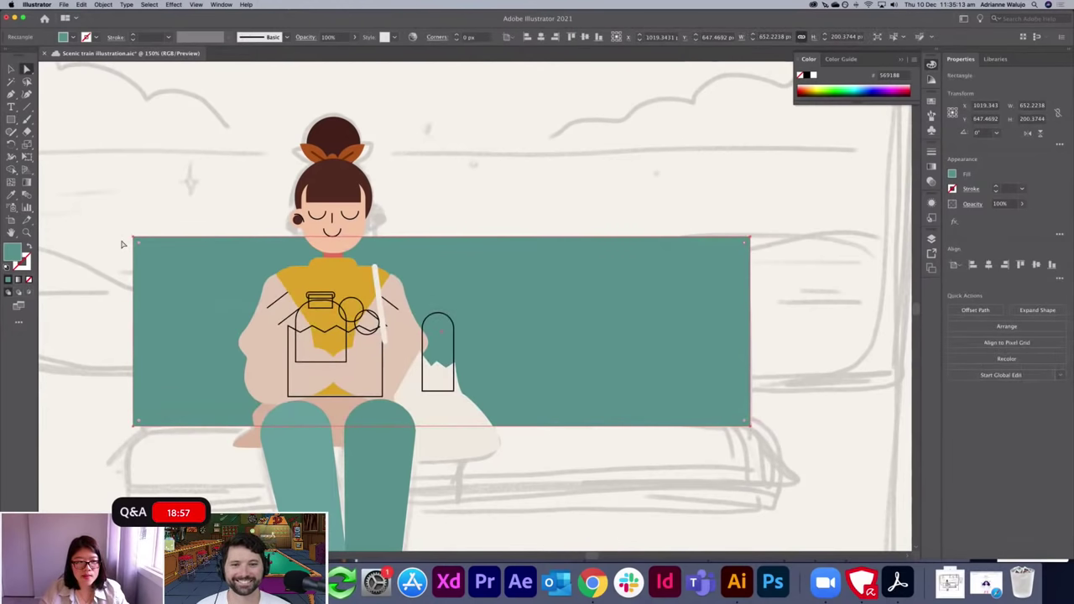
Round the upper corners of the seat backrest and recolour it with the brown AD551A palette swatch.
left_click_drag(210, 275, 253, 305)
key("super+minus")
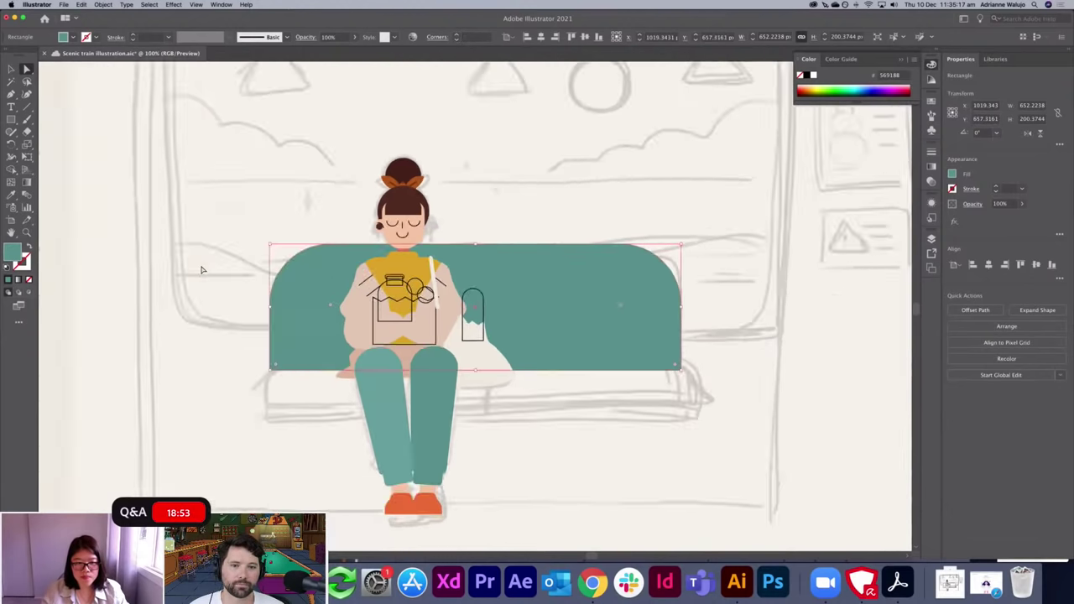
key("super+minus")
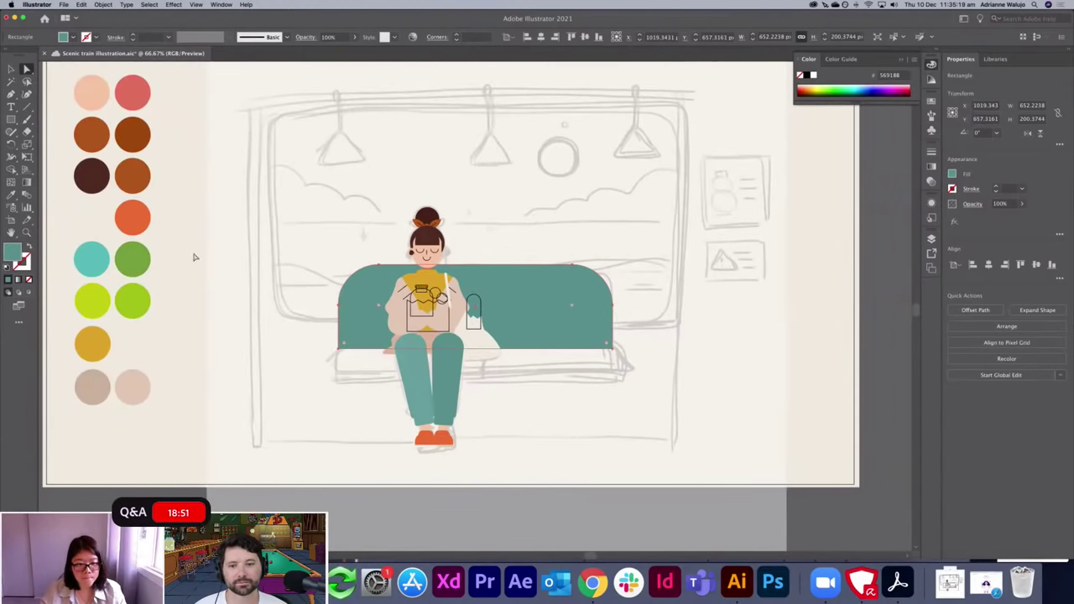
key("i")
left_click(84, 140)
key("v")
left_click(307, 300)
key("super+plus")
key("super+plus")
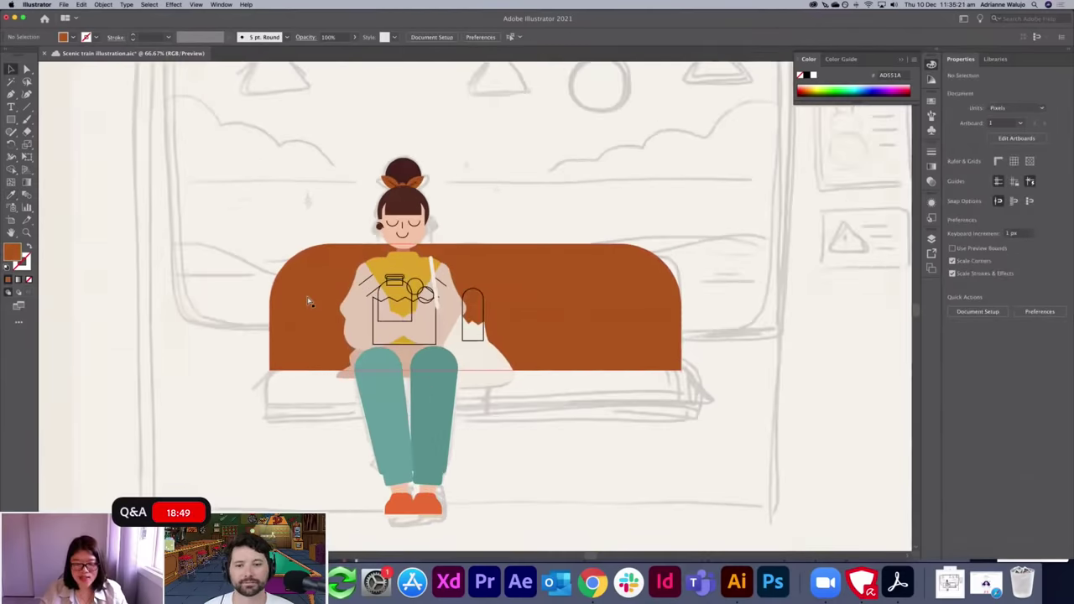
Draw the seat cushion across the backrest's base as a brown rectangle about 718 × 105 px with rounded upper corners.
key("m")
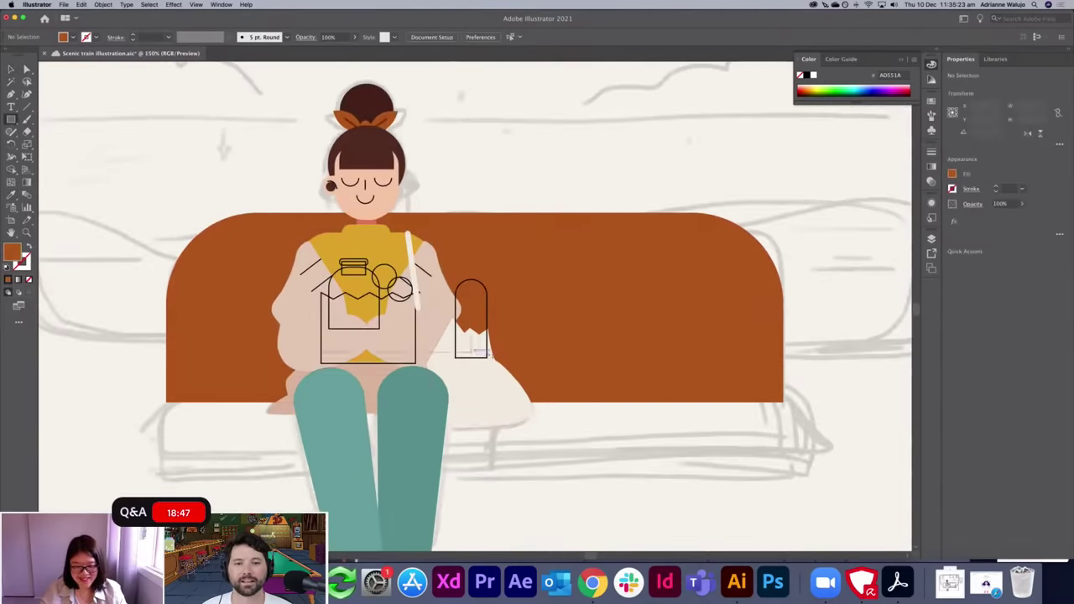
mouse_move(154, 386)
left_mouse_down()
mouse_move(651, 483)
mouse_move(798, 487)
left_mouse_up()
key("v")
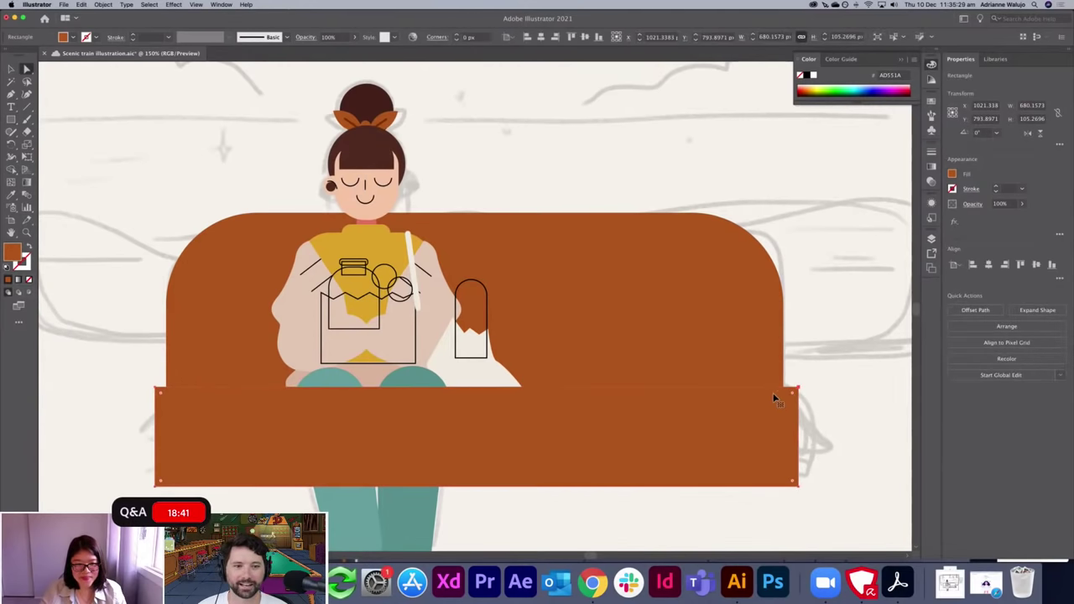
left_click_drag(768, 395, 767, 400)
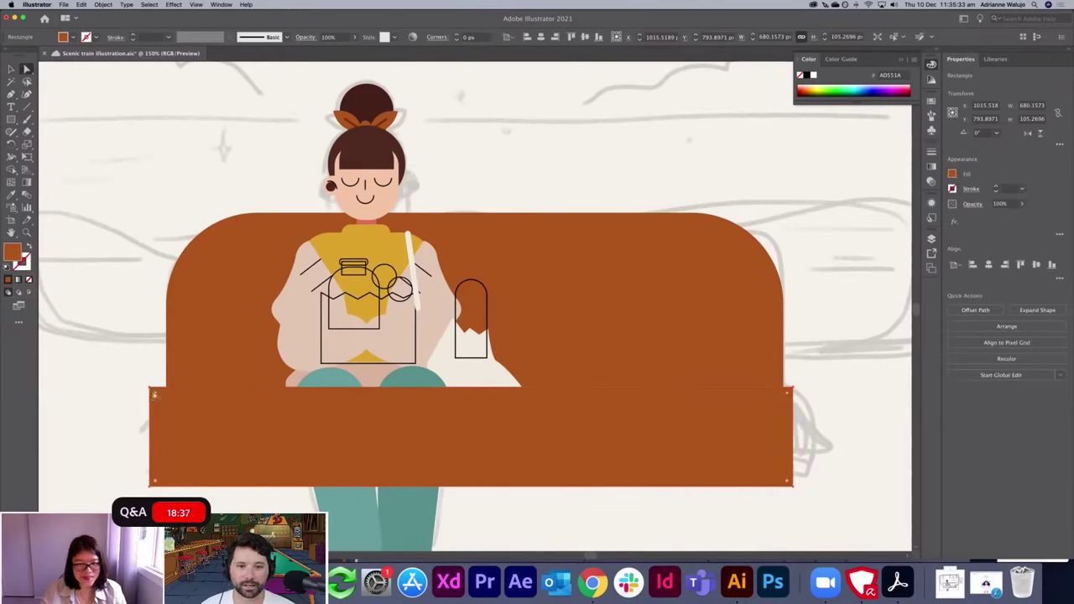
left_click_drag(206, 426, 230, 438)
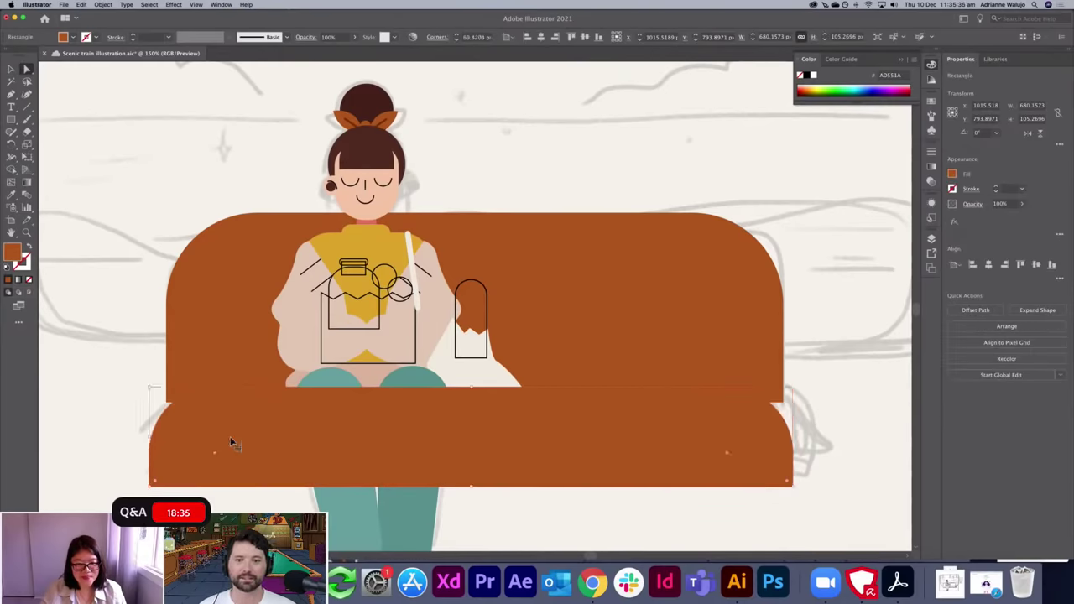
left_click_drag(150, 436, 196, 422)
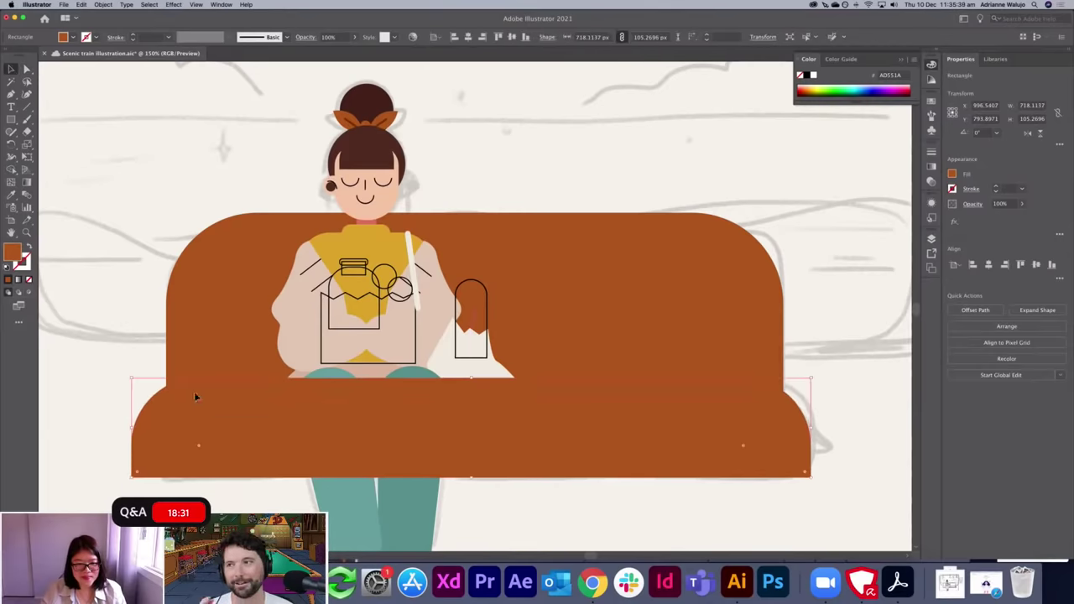
Send the seat cushion and backrest together behind the woman and her bag.
left_click(191, 353, "shift")
key("super+shift+bracketleft")
left_click(148, 404)
left_click(156, 423)
Recolour the seat backrest with the darker brown 98470D palette swatch.
key("super+minus")
key("super+minus")
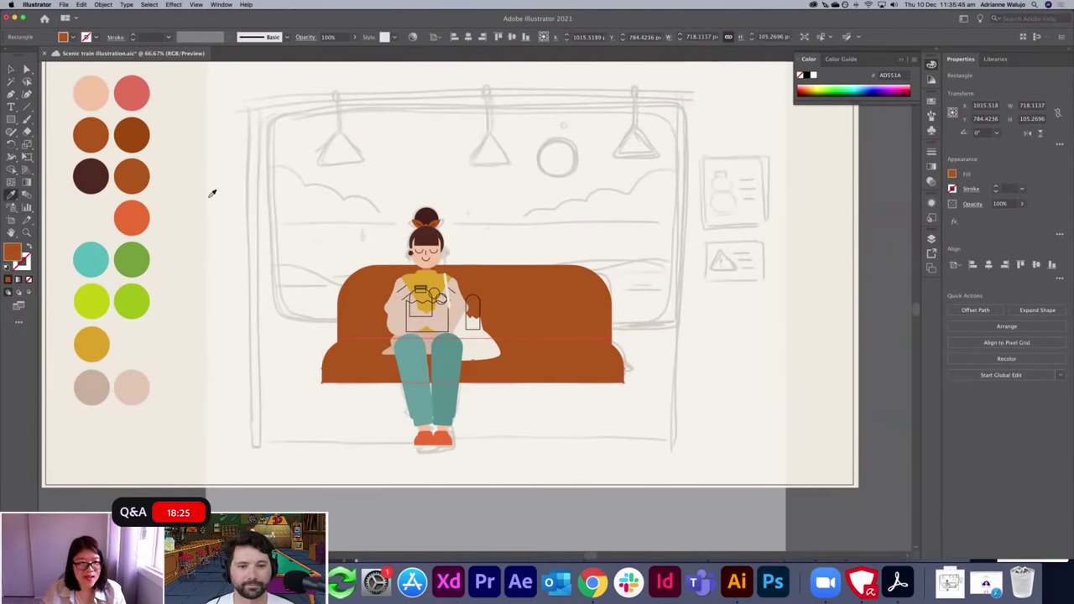
left_click(346, 297)
key("i")
left_click(148, 136)
key("v")
left_click(320, 352)
key("super+plus")
key("super+plus")
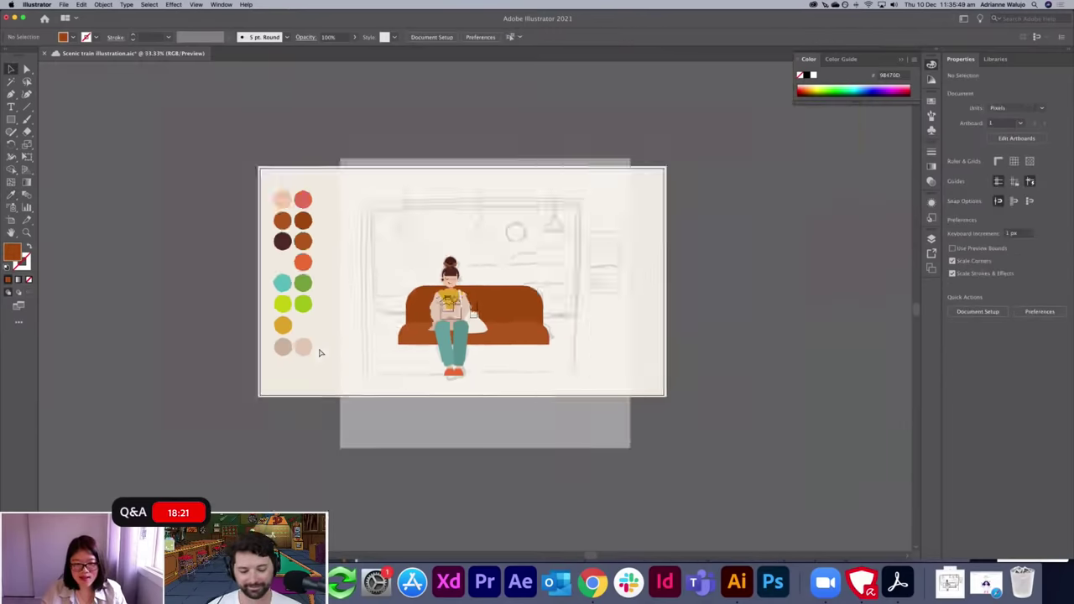
scroll(335, 386, "left", 3)
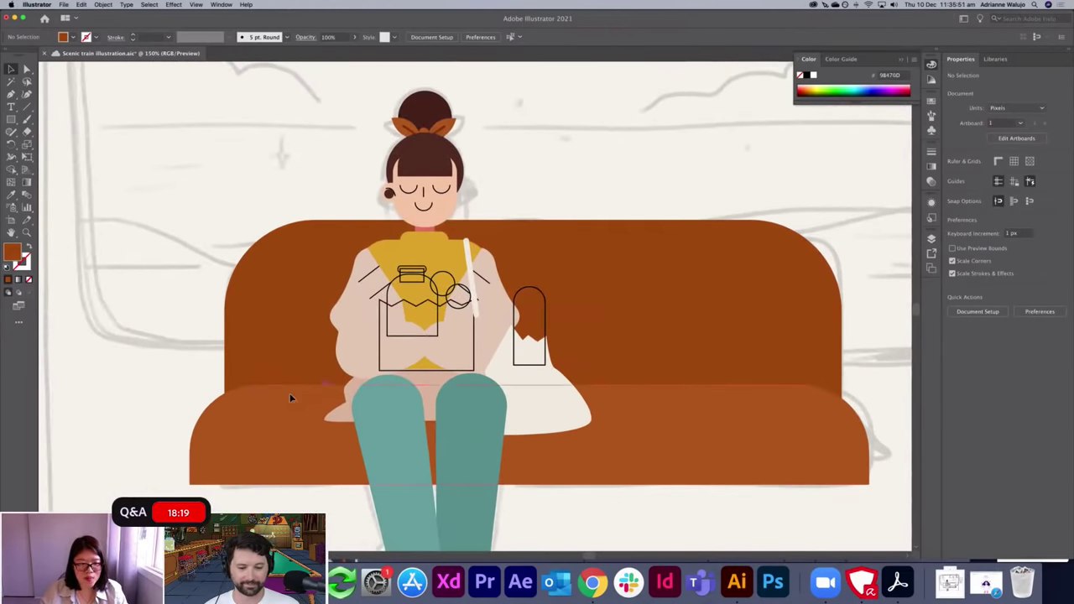
Reduce the rounding of the upper corners on the seat cushion and the backrest.
left_click(232, 407)
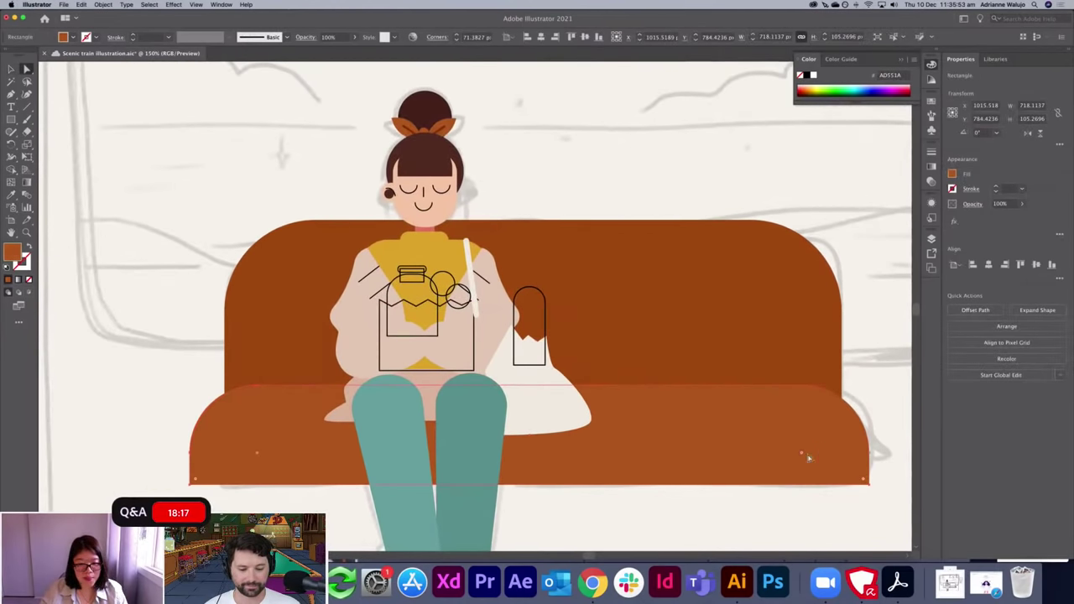
left_click_drag(803, 455, 832, 434)
left_click(728, 300)
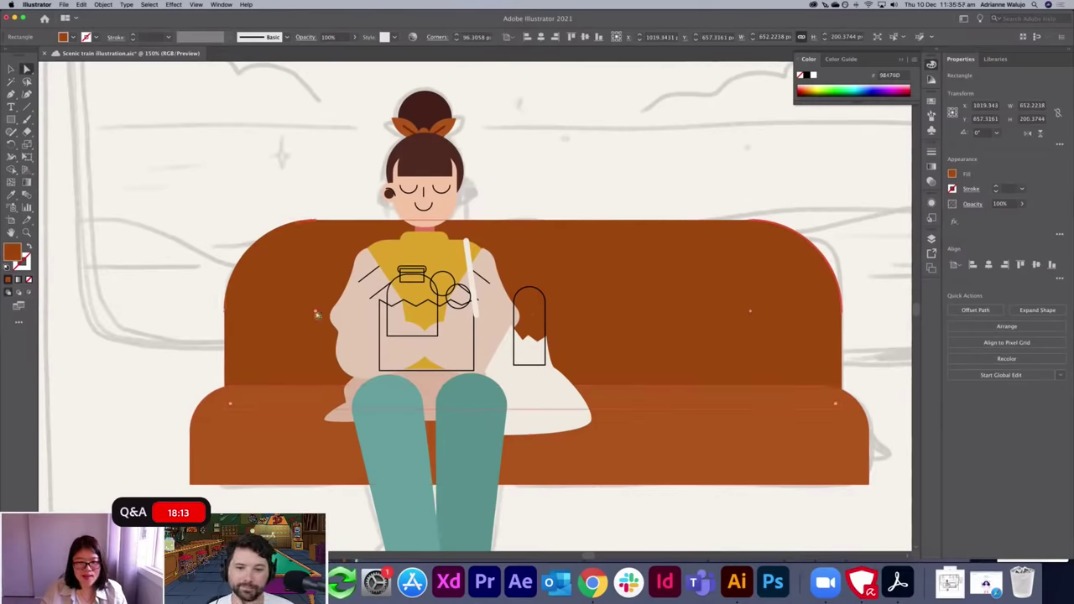
left_click(190, 291)
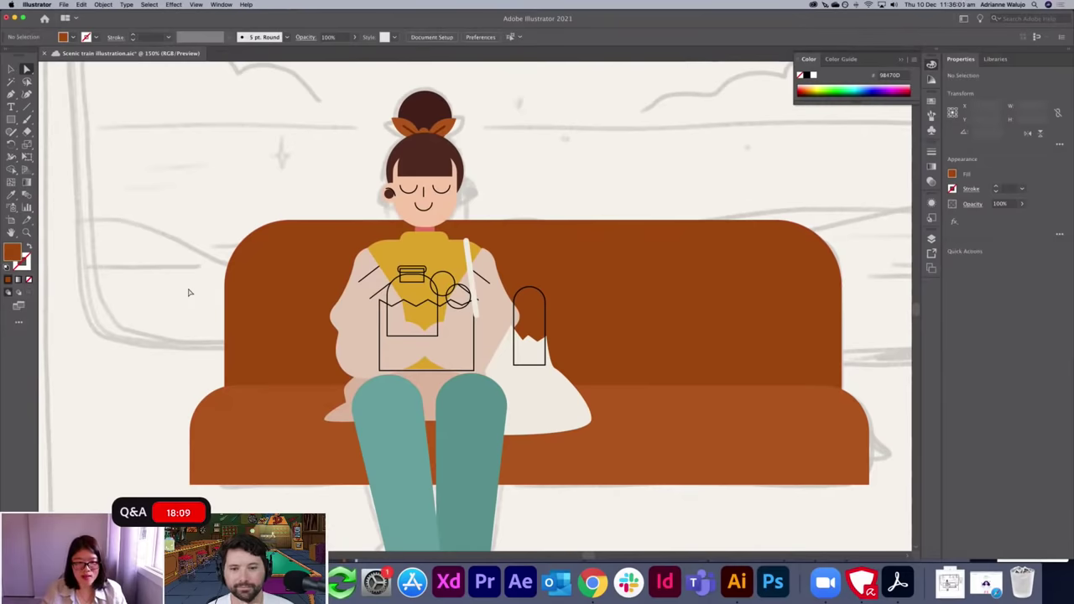
Swap the stroke and fill of the outlined baguette shape in the bag and fill it with the orange E86B34 palette swatch.
key("v")
left_click(531, 295)
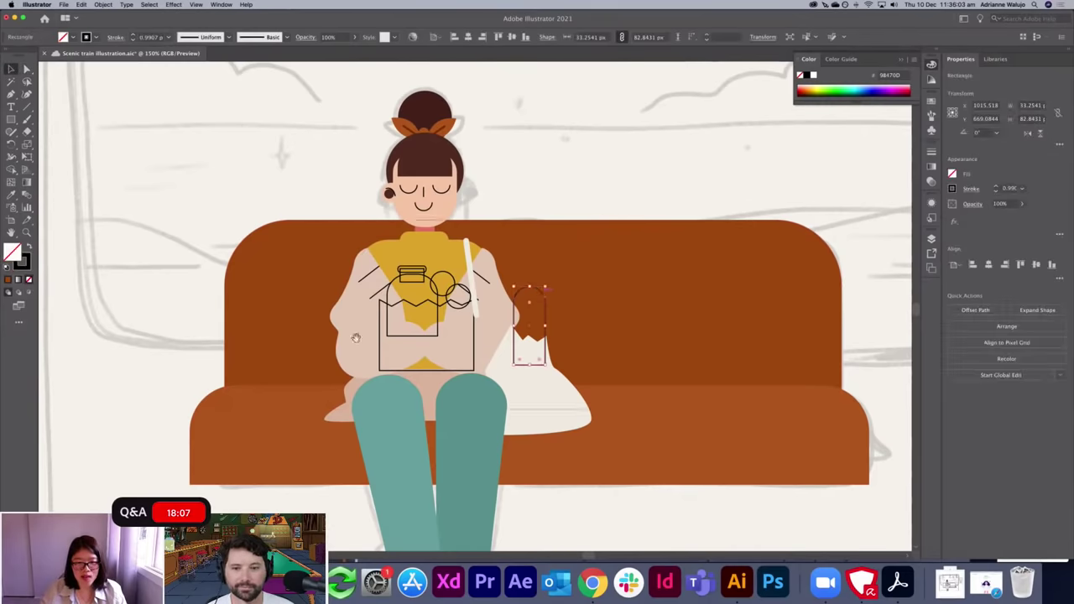
left_click_drag(274, 310, 145, 371)
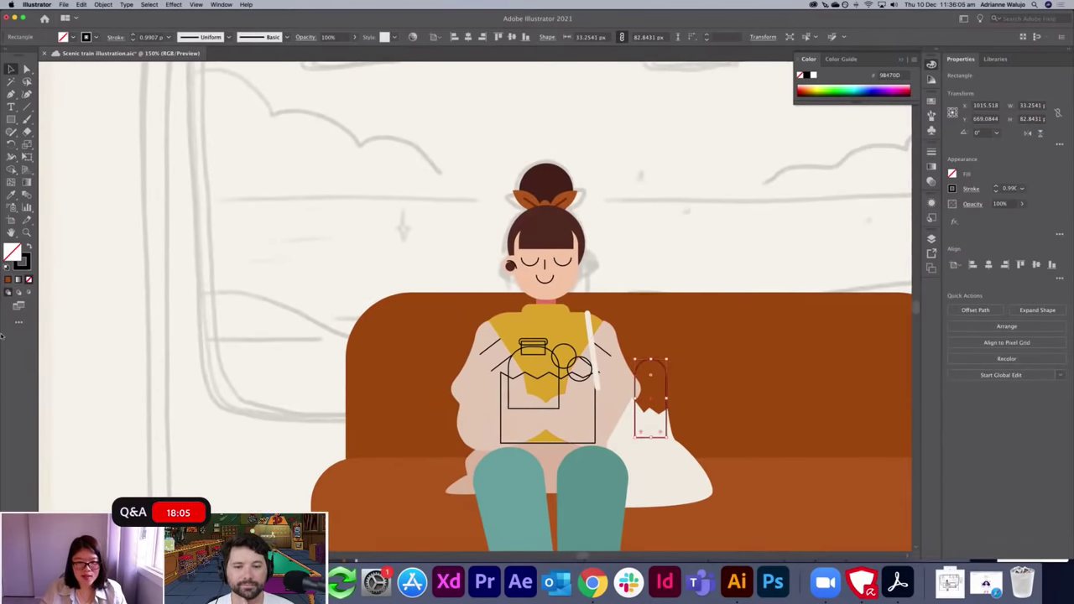
left_click(28, 247)
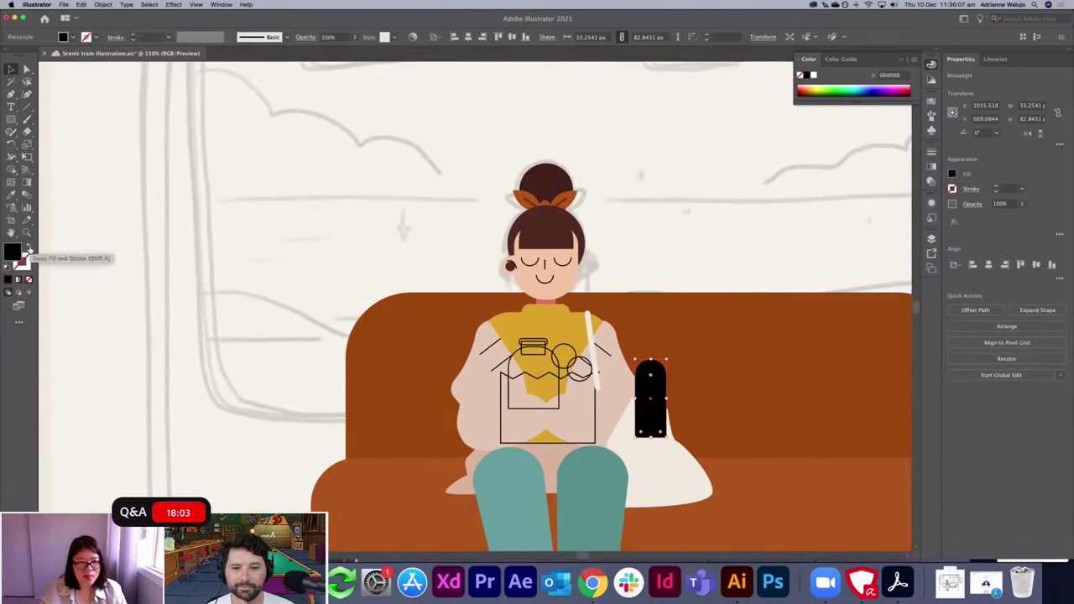
left_click_drag(240, 252, 427, 256)
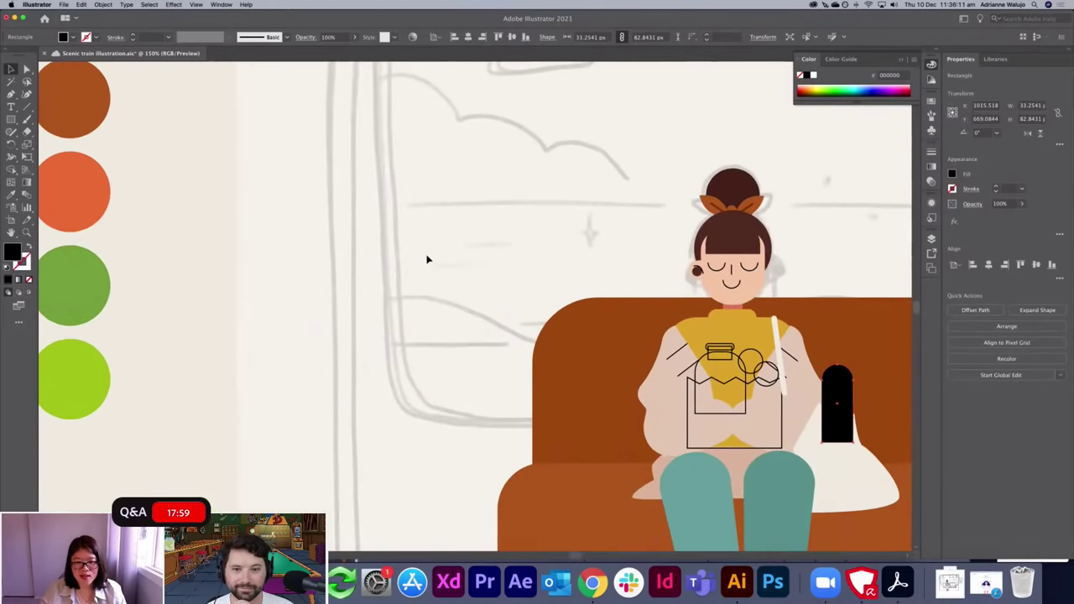
left_click_drag(378, 309, 551, 402)
left_click(234, 278)
Shift the baguette's fill to the softer tan orange E59D55.
double_click(14, 254)
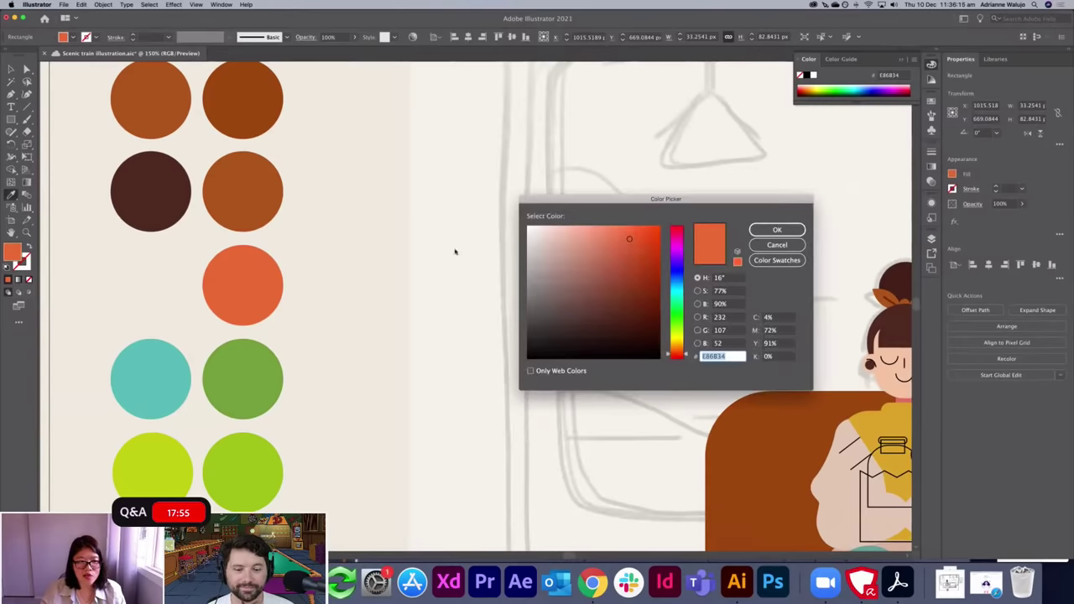
left_click_drag(680, 347, 679, 334)
left_click_drag(629, 239, 609, 234)
left_click(777, 229)
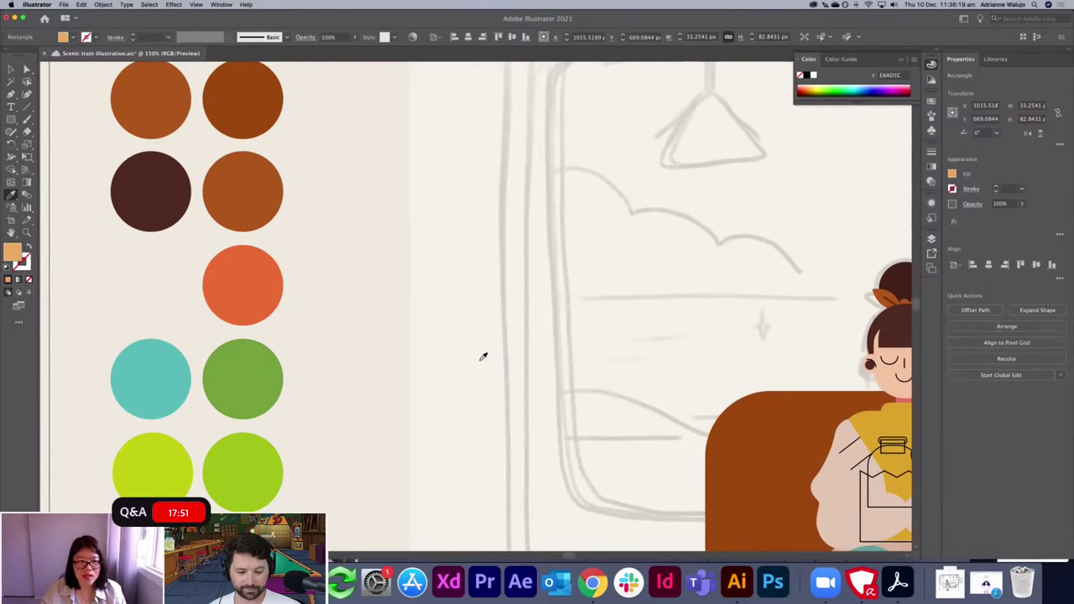
scroll(483, 357, "right", 5)
scroll(483, 356, "down", 3)
key("v")
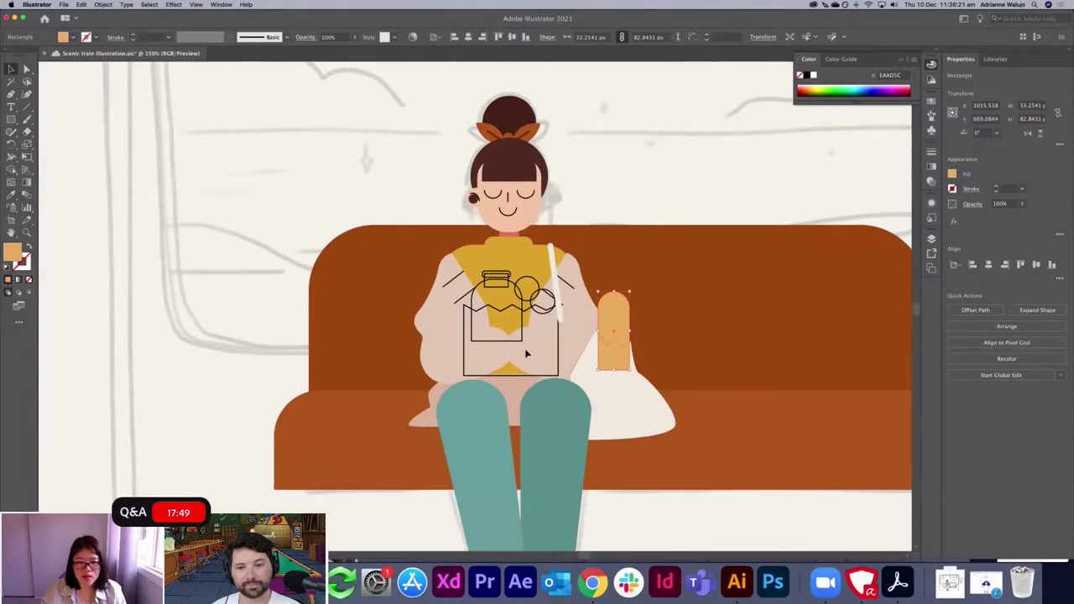
double_click(19, 251)
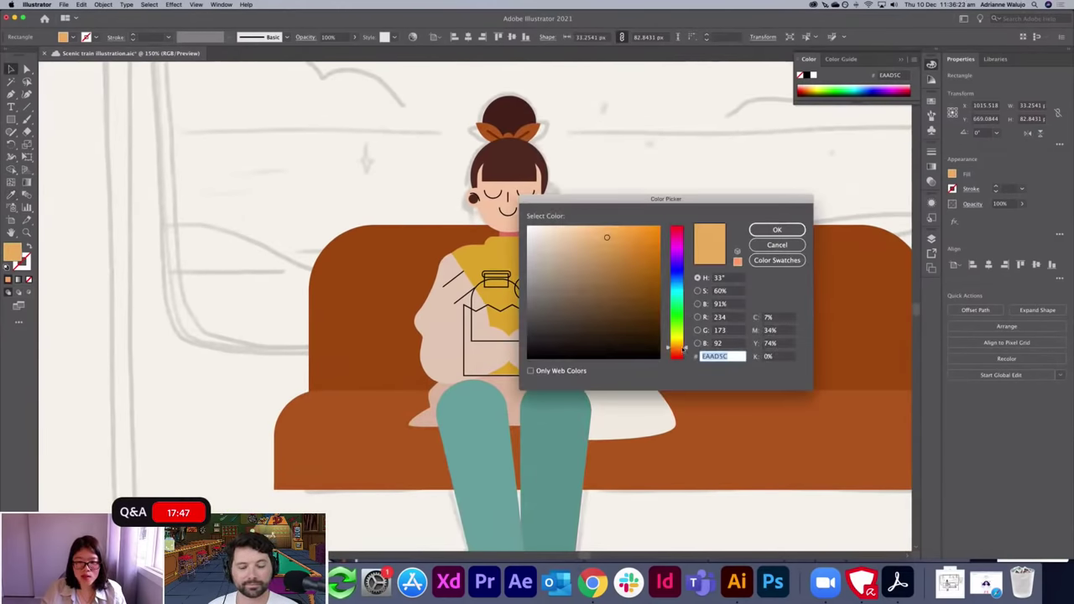
left_click(682, 347)
left_click(610, 240)
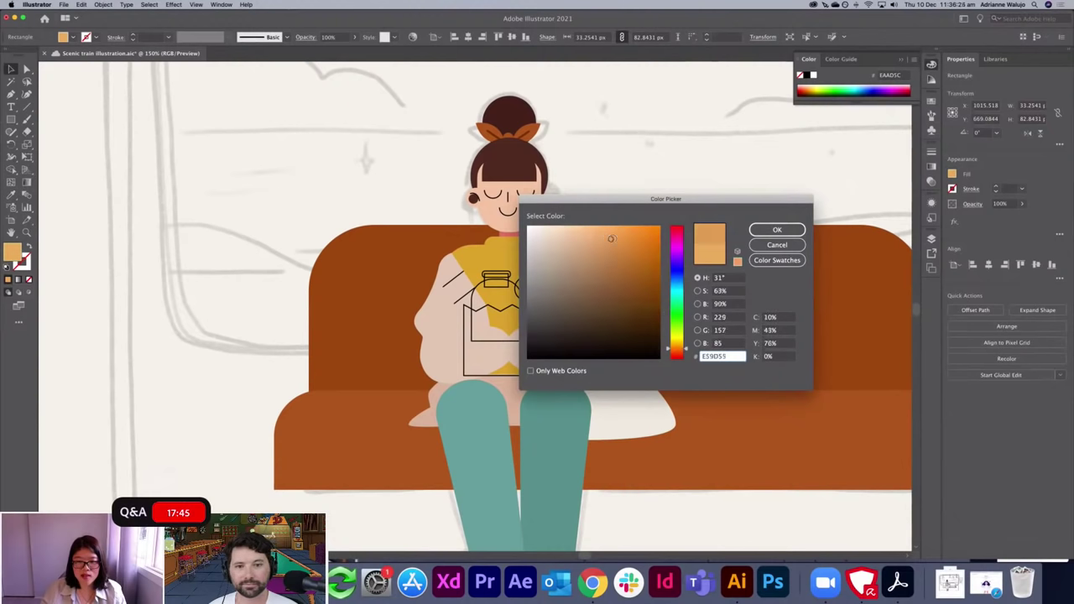
left_click(777, 229)
Bring the cream bag to the front so it overlaps the base of the baguette.
left_click(643, 410)
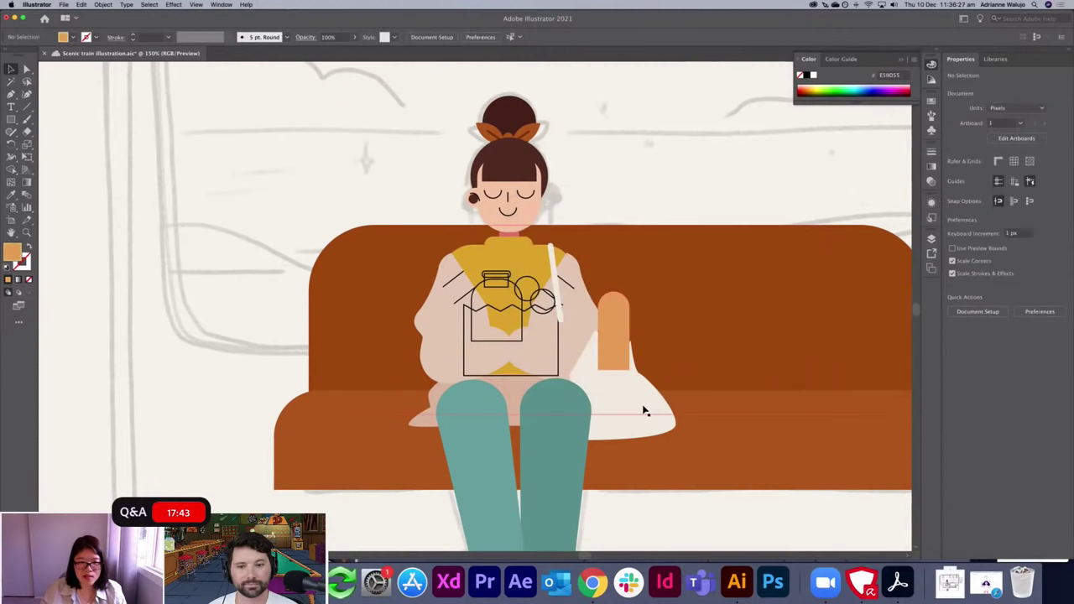
key("super+equal")
key("super+shift+]")
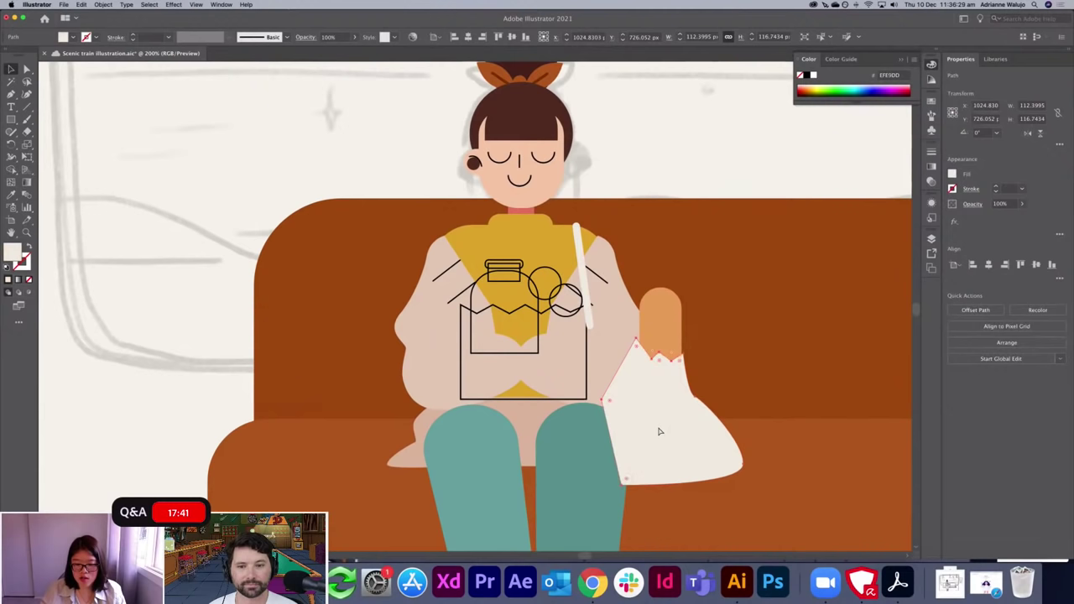
Bring both trouser legs, the ankles and the shoes together in front of the bag.
left_click(580, 439)
scroll(579, 439, "down", 5)
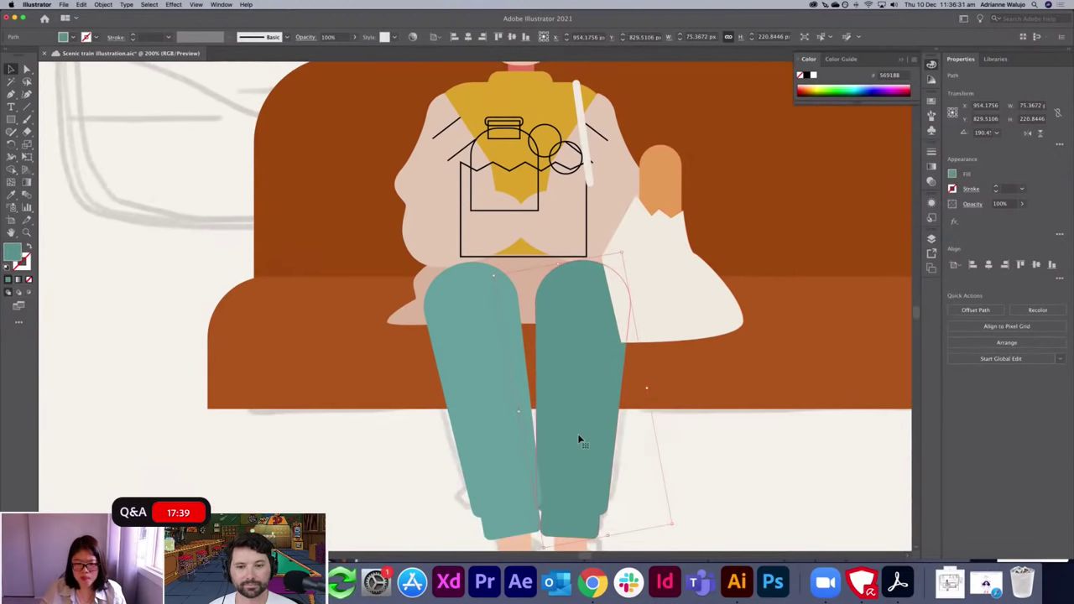
scroll(577, 435, "down", 3)
left_click(520, 401, "shift")
left_click(515, 451, "shift")
left_click(585, 499, "shift")
left_click(519, 500, "shift")
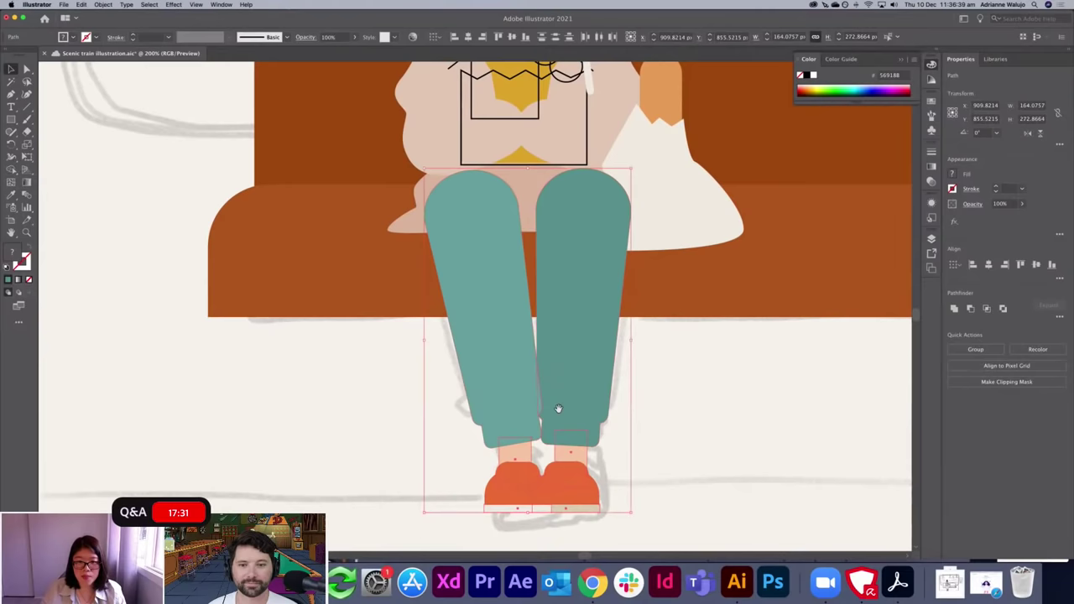
scroll(596, 391, "up", 5)
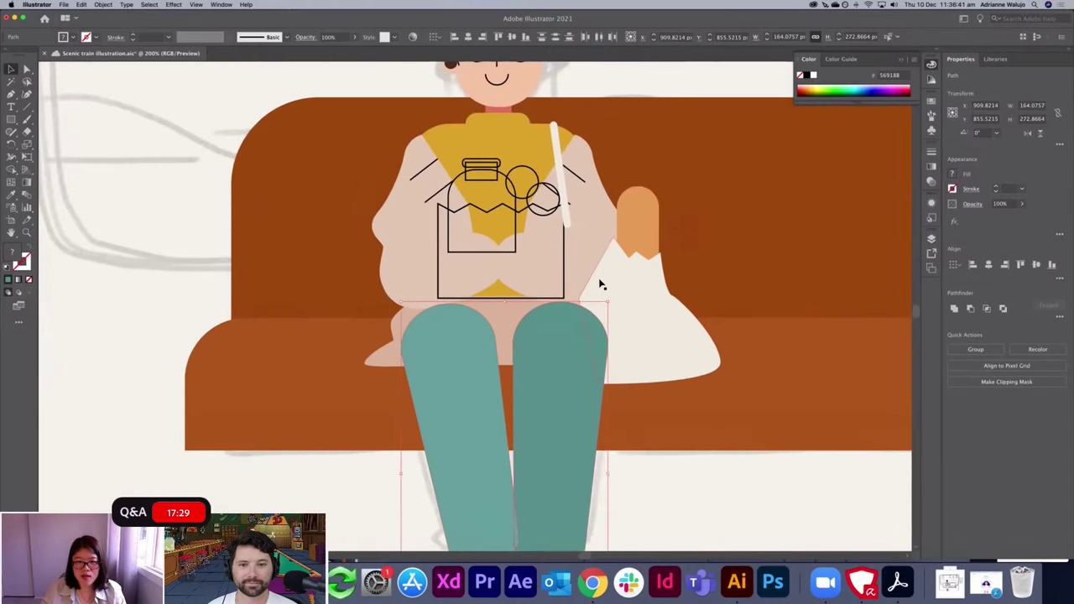
scroll(601, 286, "up", 2)
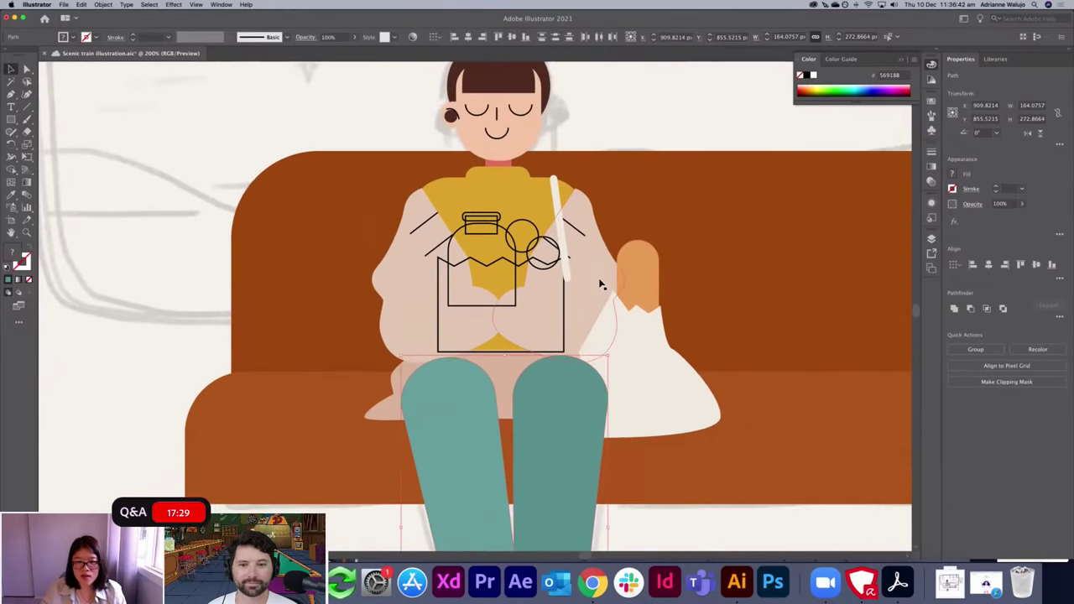
Move the bag and the baguette together slightly to the right, away from the woman's arm.
left_click(645, 322)
left_click(648, 297, "shift")
left_click_drag(648, 297, 656, 297)
Move the anchor point on the bag's left edge beside her lap about 8 px left and 25 px down.
key("a")
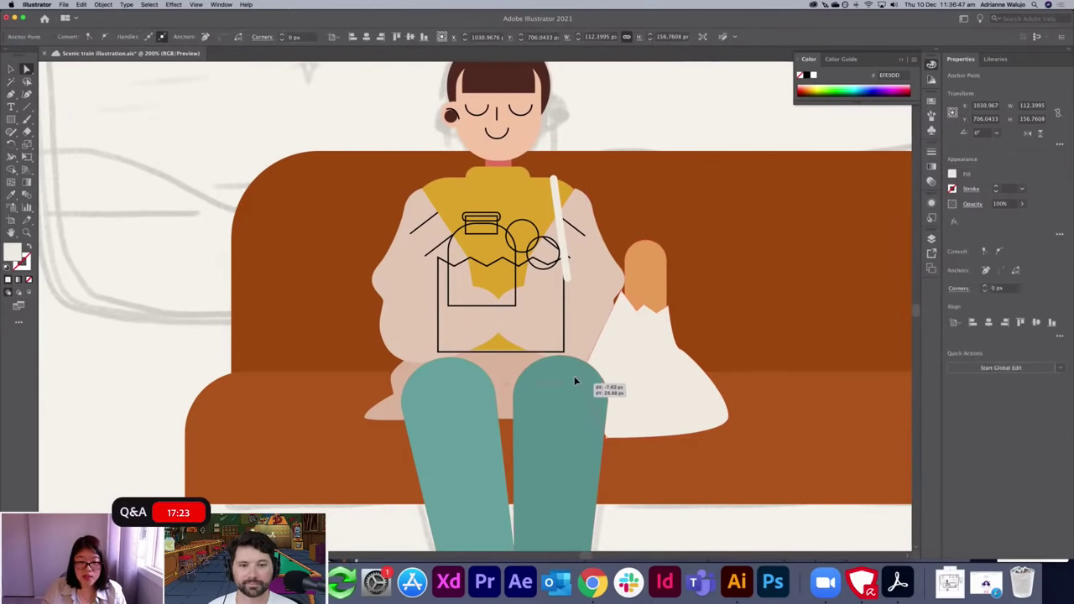
left_click(623, 295)
left_click_drag(622, 293, 577, 343)
key("v")
left_click(590, 172)
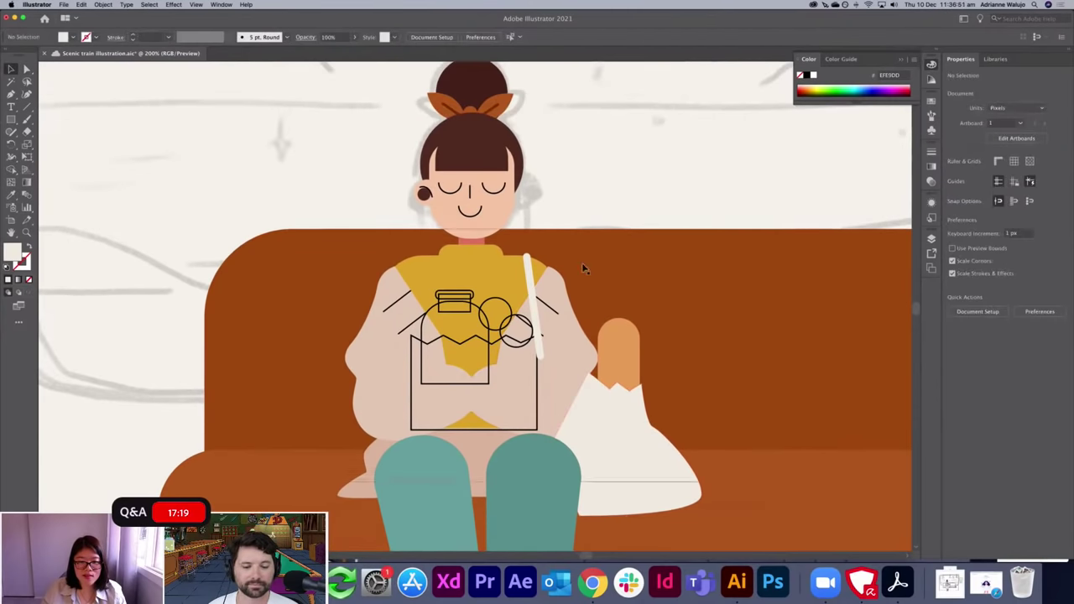
Fill the two outlined circles above the held bag with the orange E86B34 palette swatch.
left_click(500, 304)
left_click(499, 306)
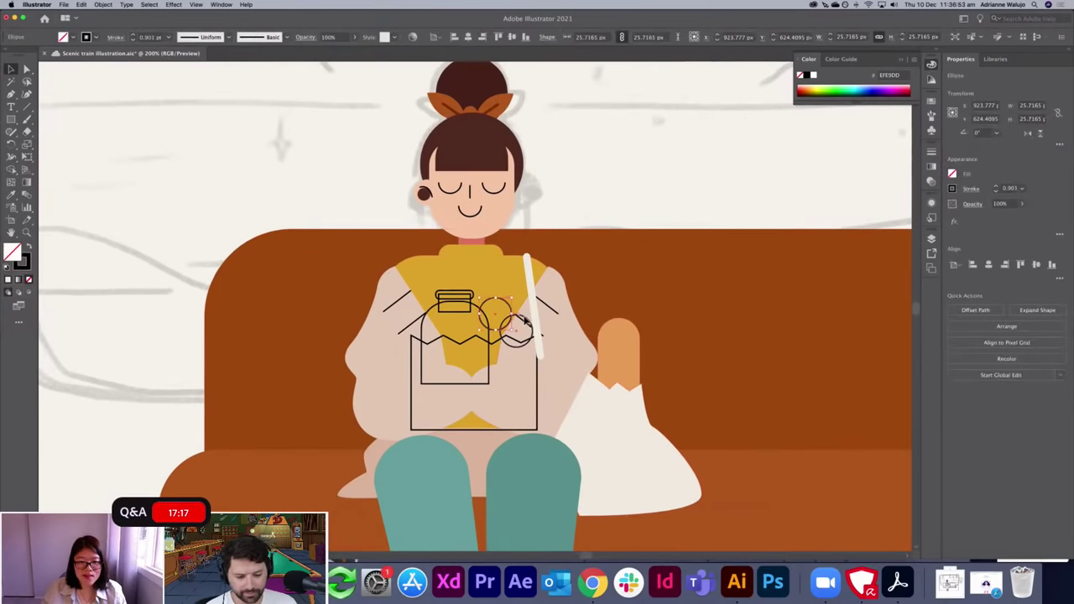
scroll(520, 289, "left", 10)
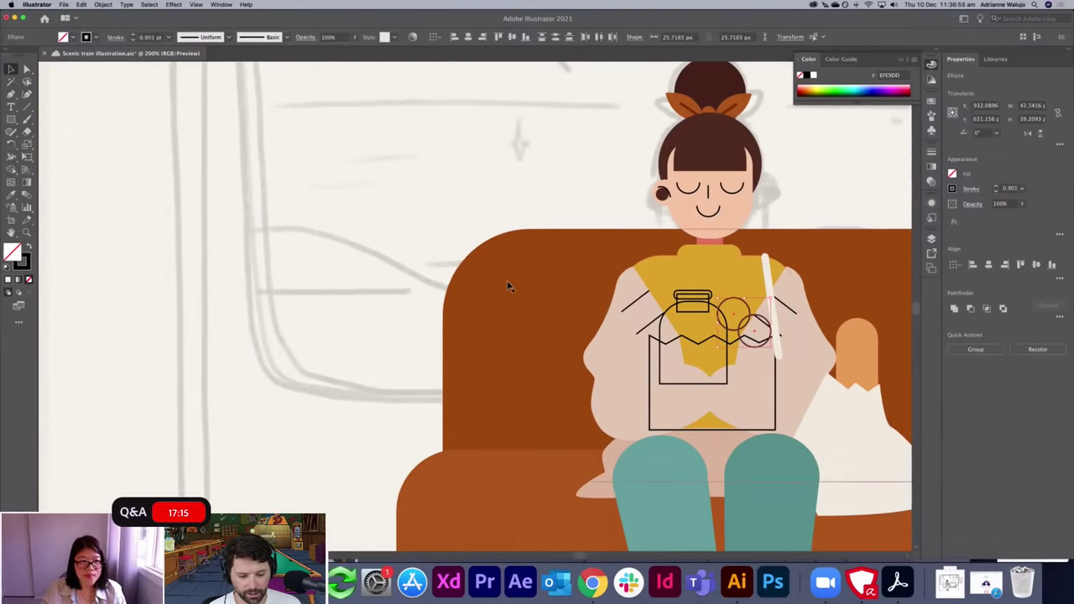
key("super+minus")
scroll(623, 302, "left", 8)
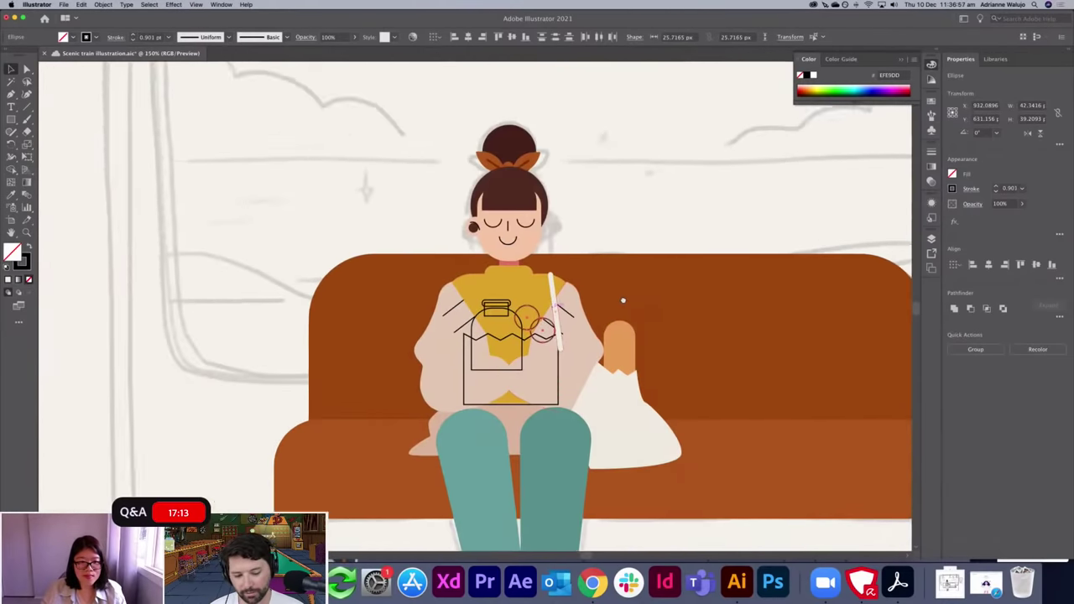
left_click(138, 193)
scroll(185, 252, "right", 10)
scroll(185, 251, "down", 3)
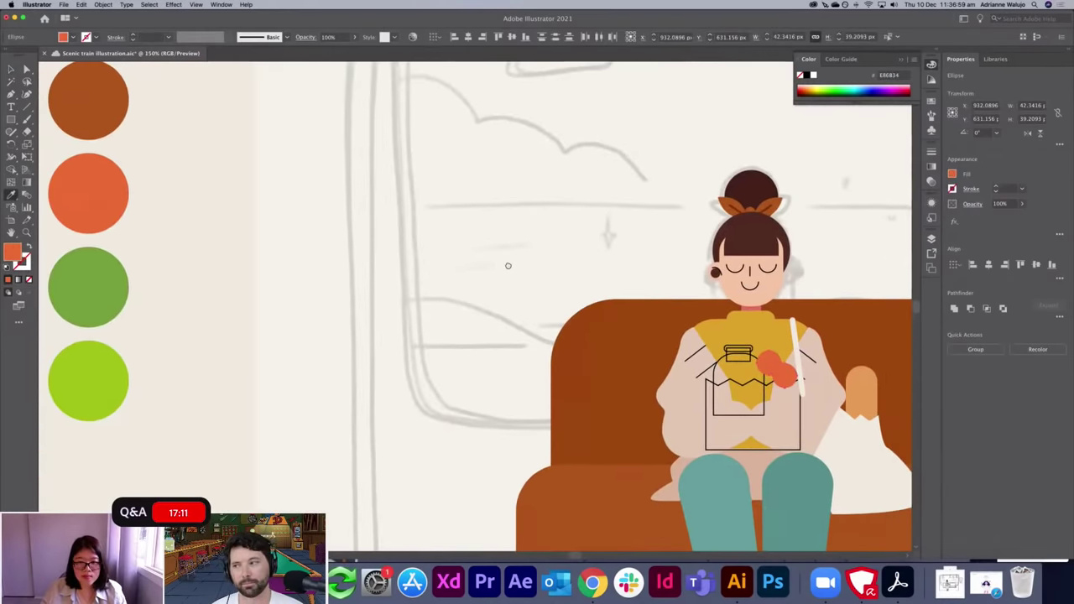
key("v")
left_click(210, 316)
Change the lower of the two circles to the yellower orange E59535.
key("super+plus")
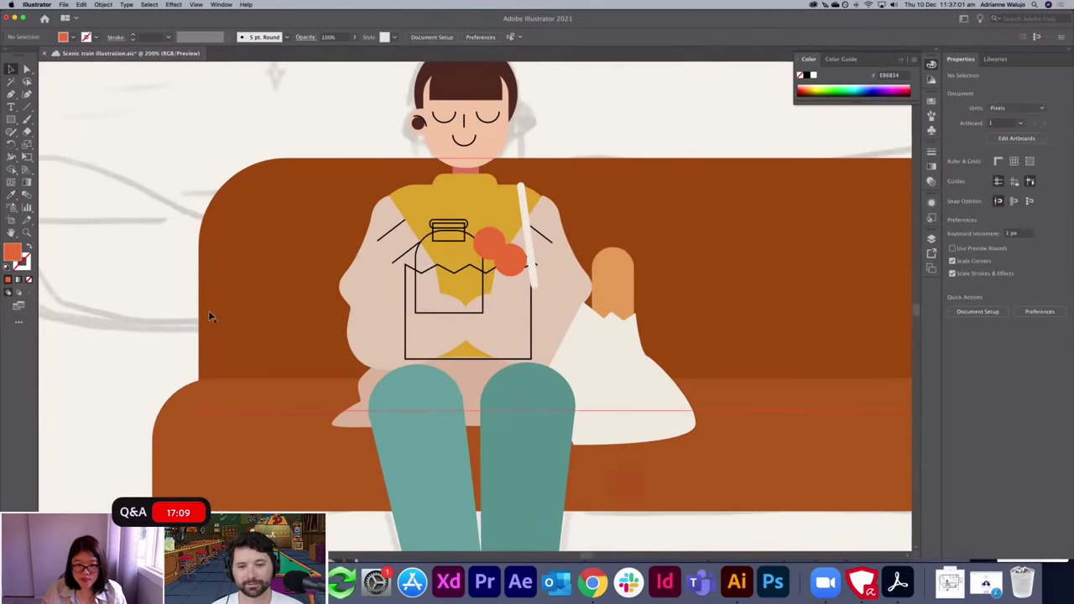
left_click(501, 257)
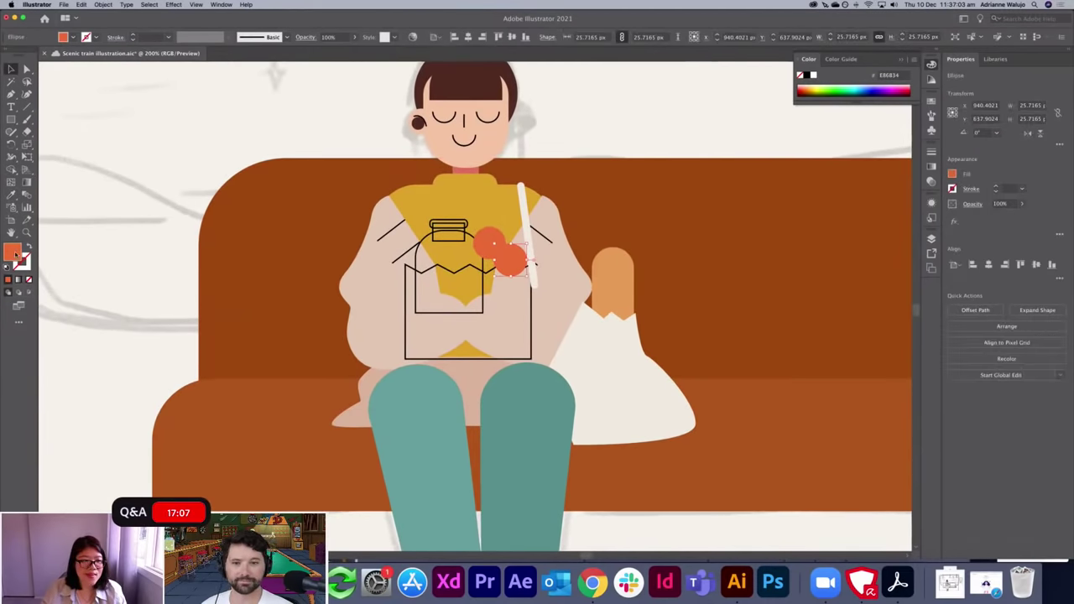
double_click(12, 252)
left_click_drag(679, 351, 680, 346)
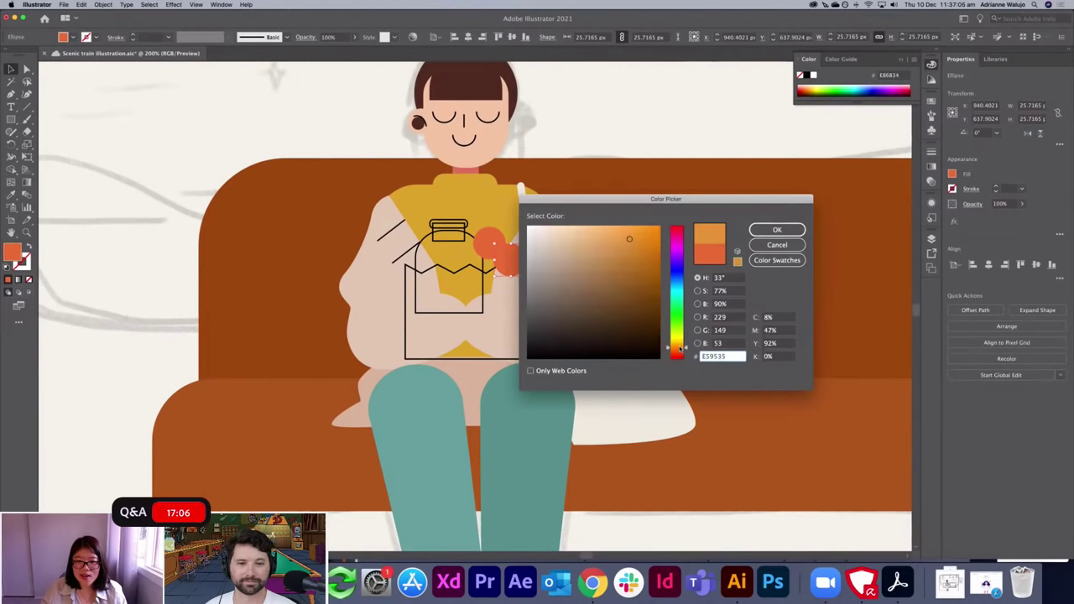
left_click(777, 230)
left_click(120, 262)
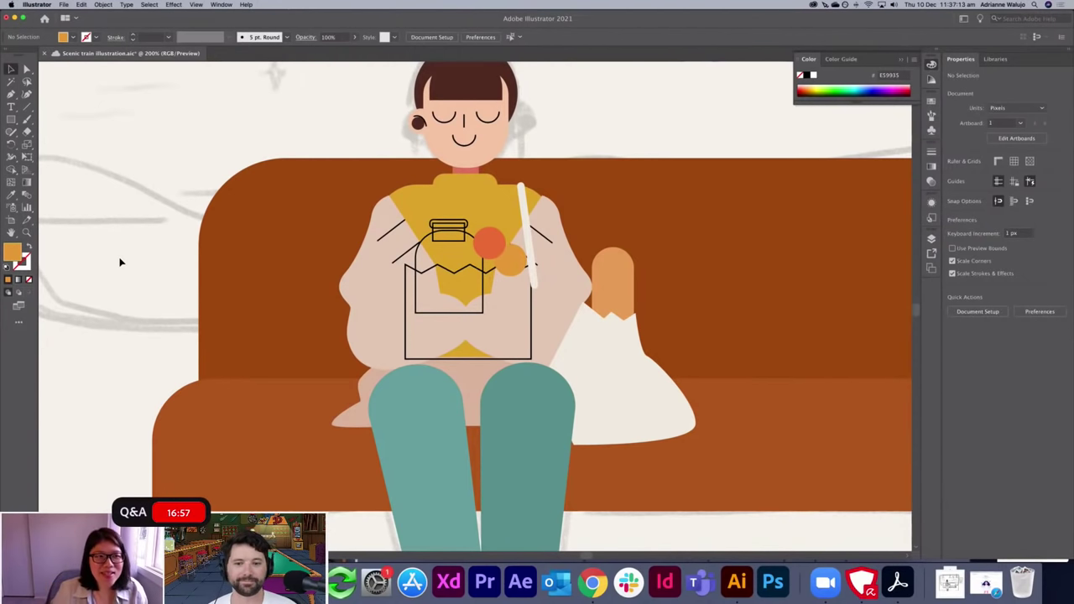
Fill the outlined jar body and its neck with the cream colour EFE9DD sampled from the bag beside her.
left_click(425, 243)
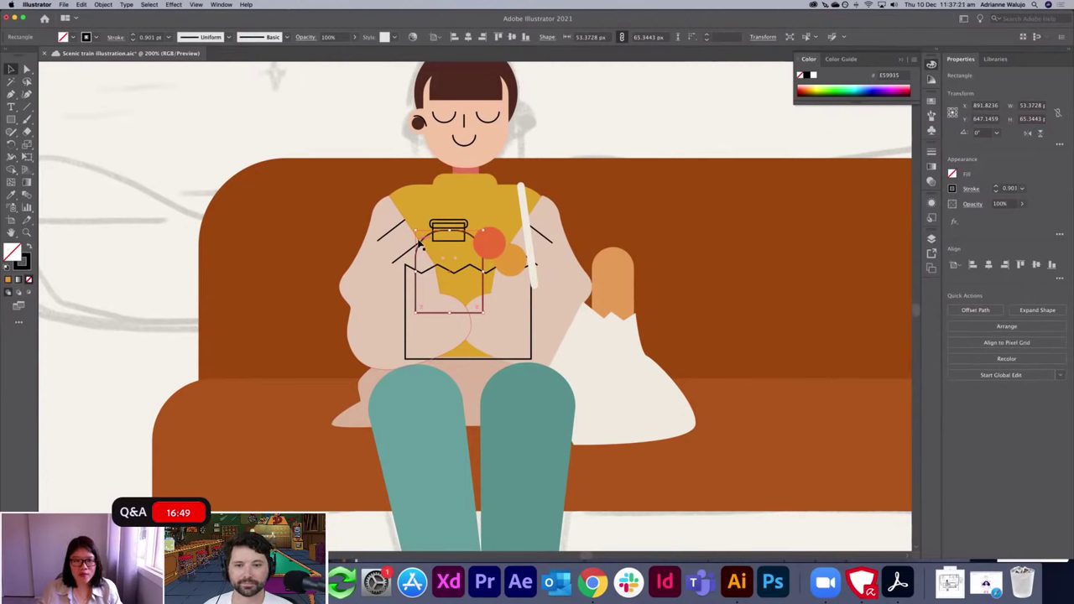
key("super+=")
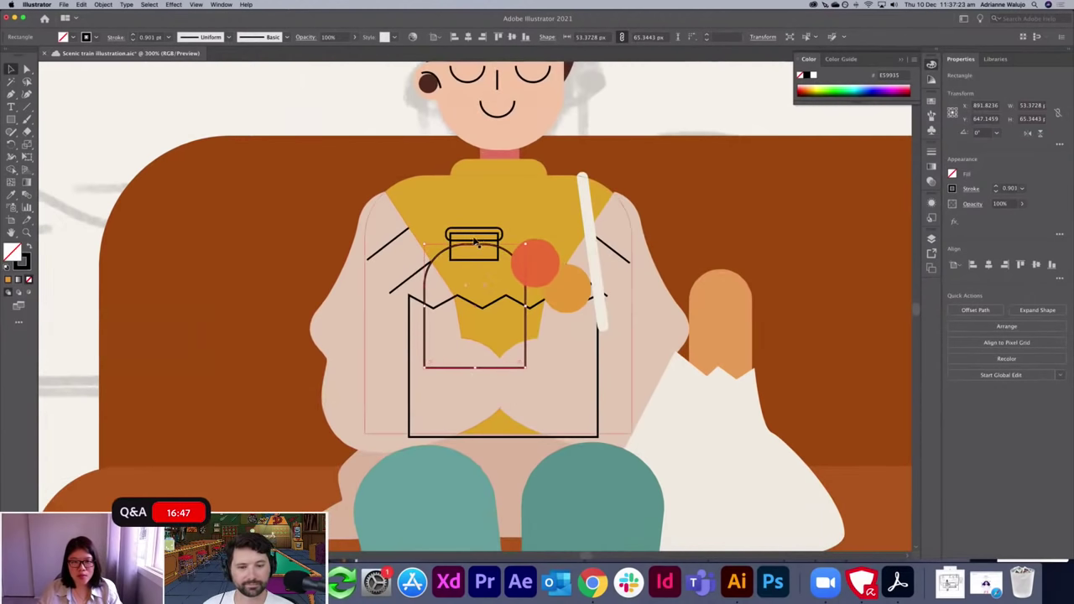
left_click(500, 251)
left_click(508, 252, "shift")
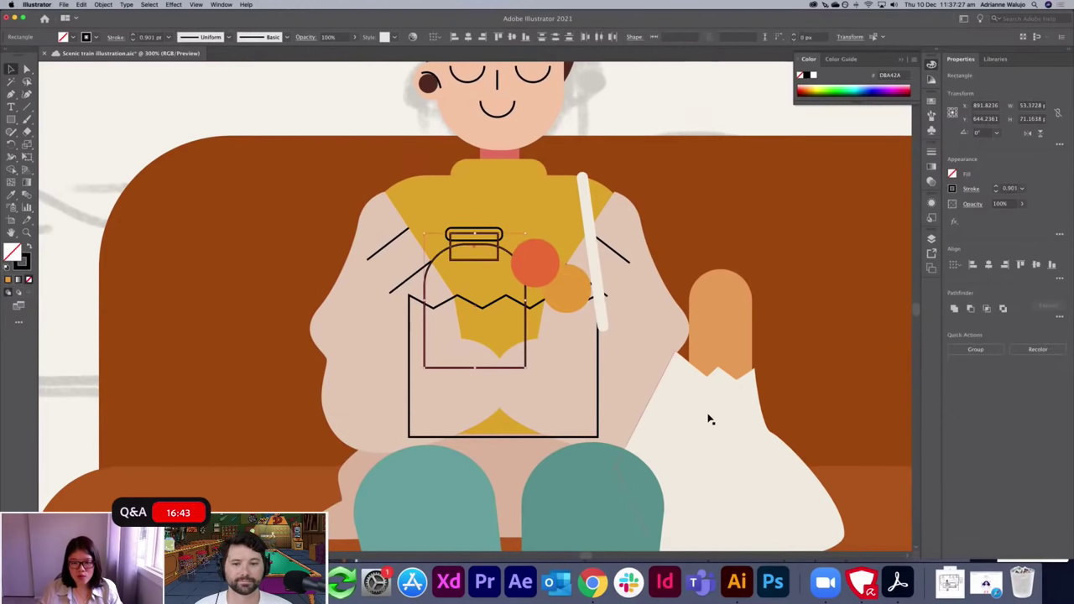
key("i")
left_click(709, 410)
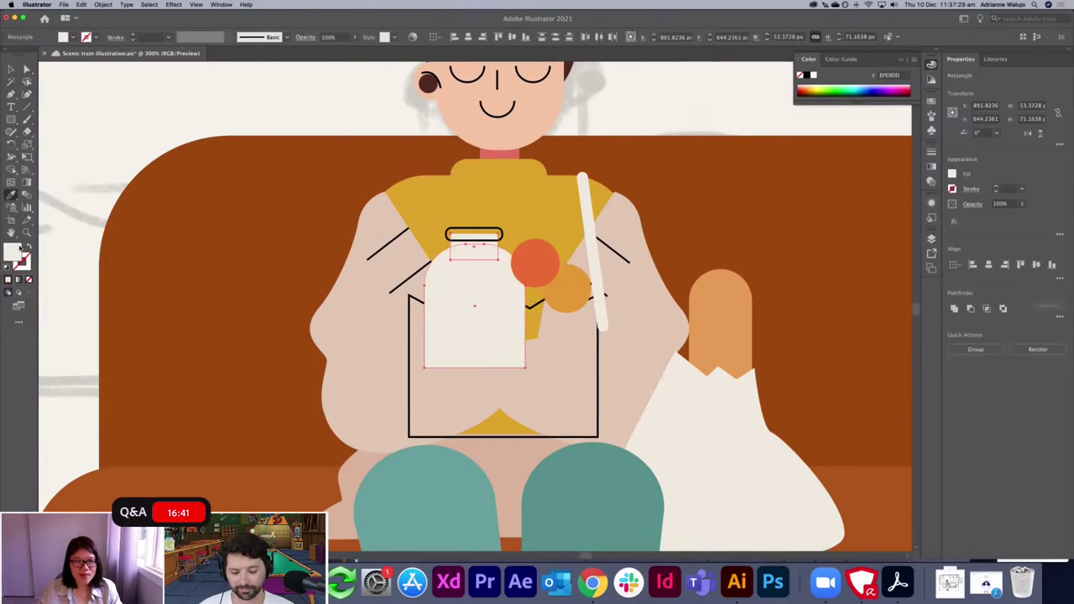
Adjust the jar body and neck fill to the warmer cream EFE5D3 and set their opacity to 70%.
double_click(16, 250)
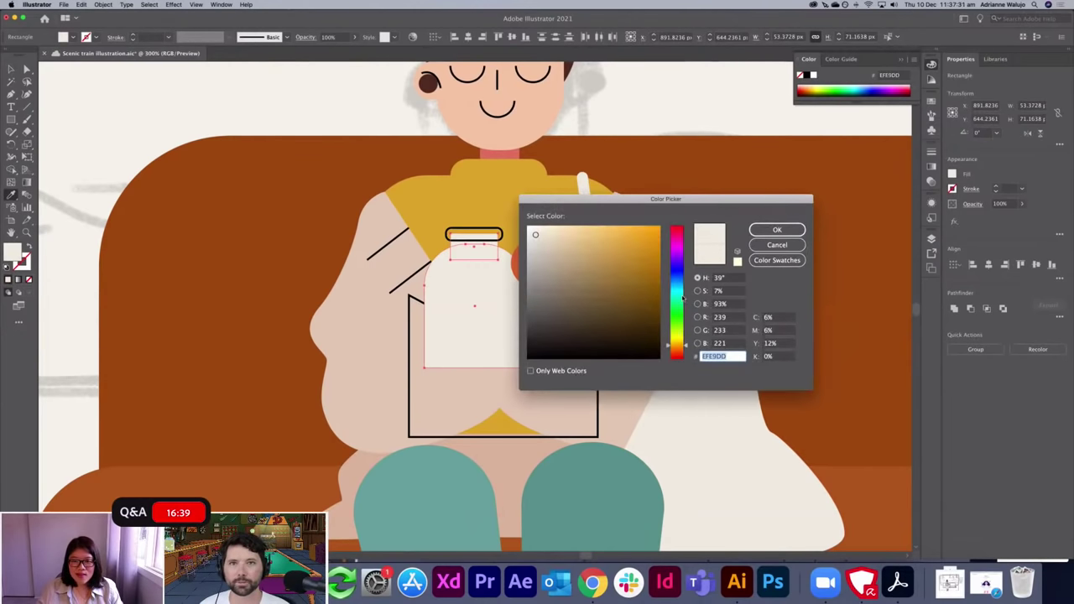
left_click(682, 295)
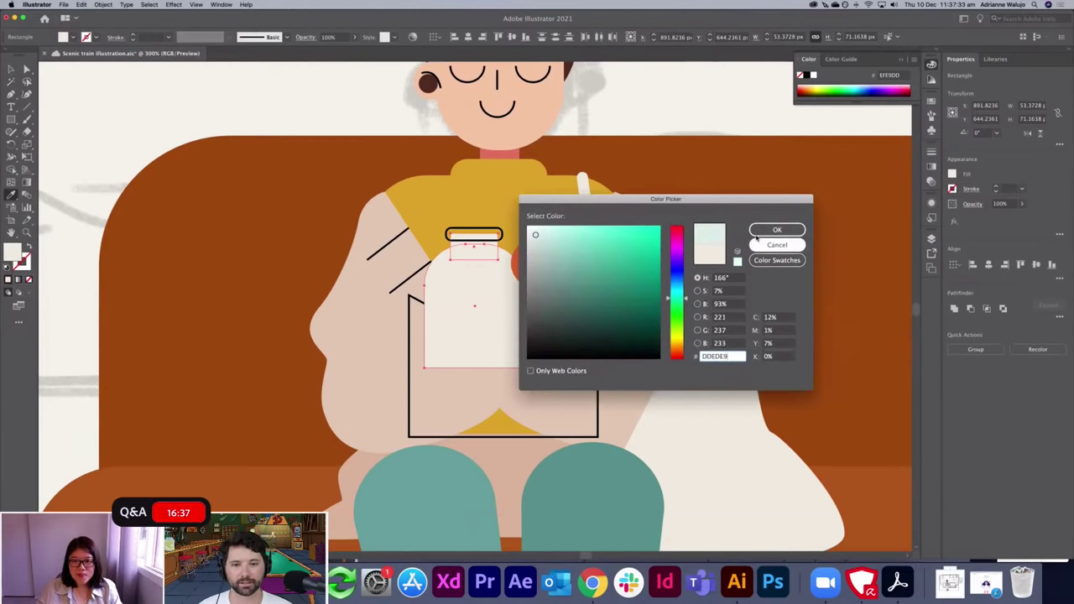
left_click(676, 345)
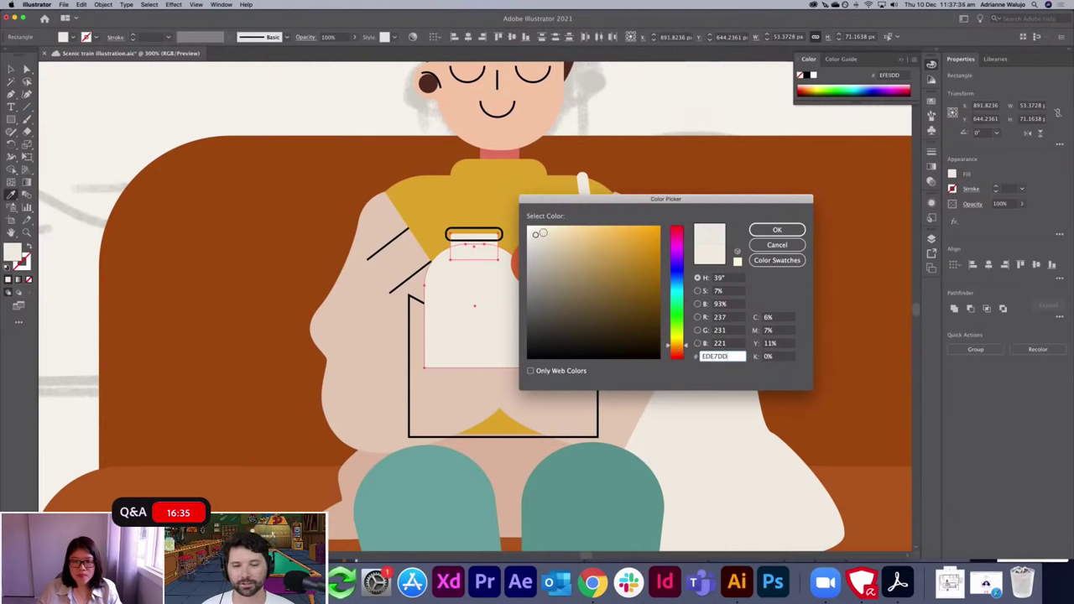
left_click(776, 229)
left_click(1020, 204)
left_click_drag(1017, 216, 1008, 218)
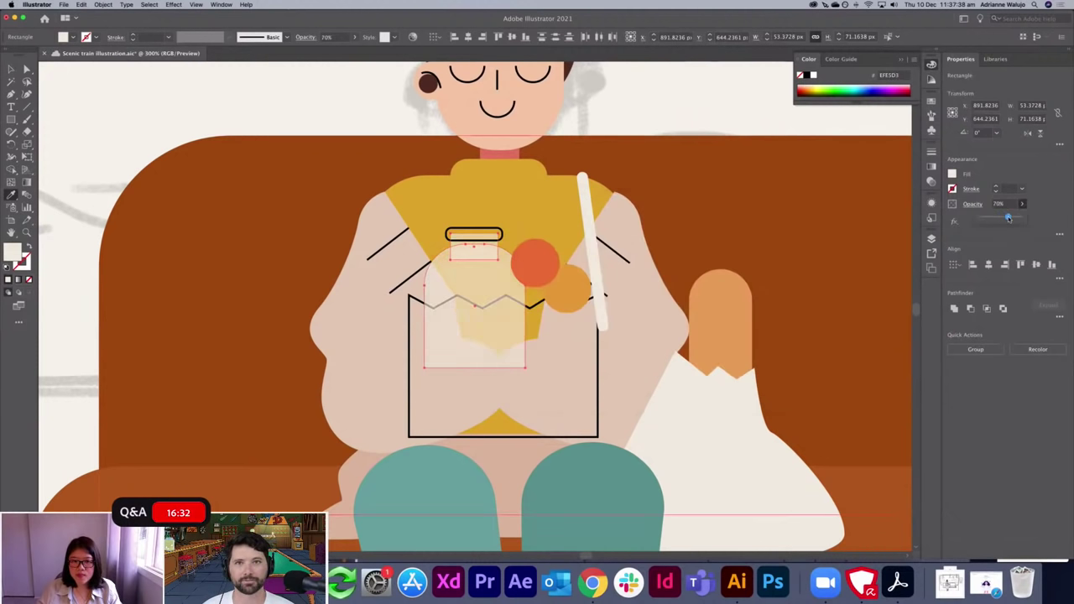
Fill the jar's lid with the dark brown 4F2B20 sampled from the woman's hair.
left_click(499, 226)
key("v")
key("super+shift+a")
left_click(504, 234)
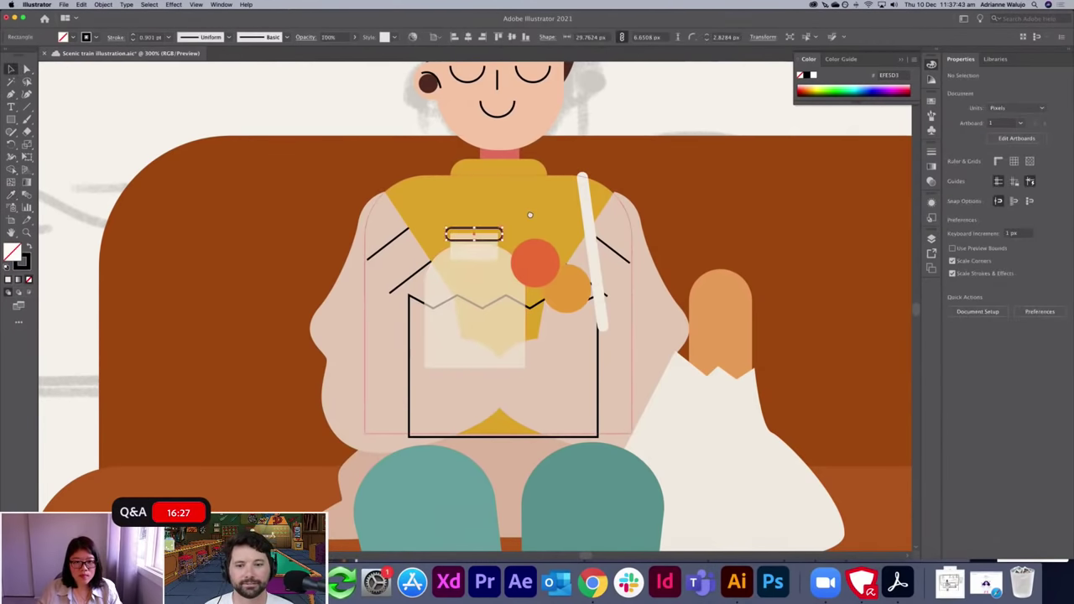
scroll(557, 280, "up", 3)
key("i")
left_click(577, 150)
key("v")
key("super+shift+a")
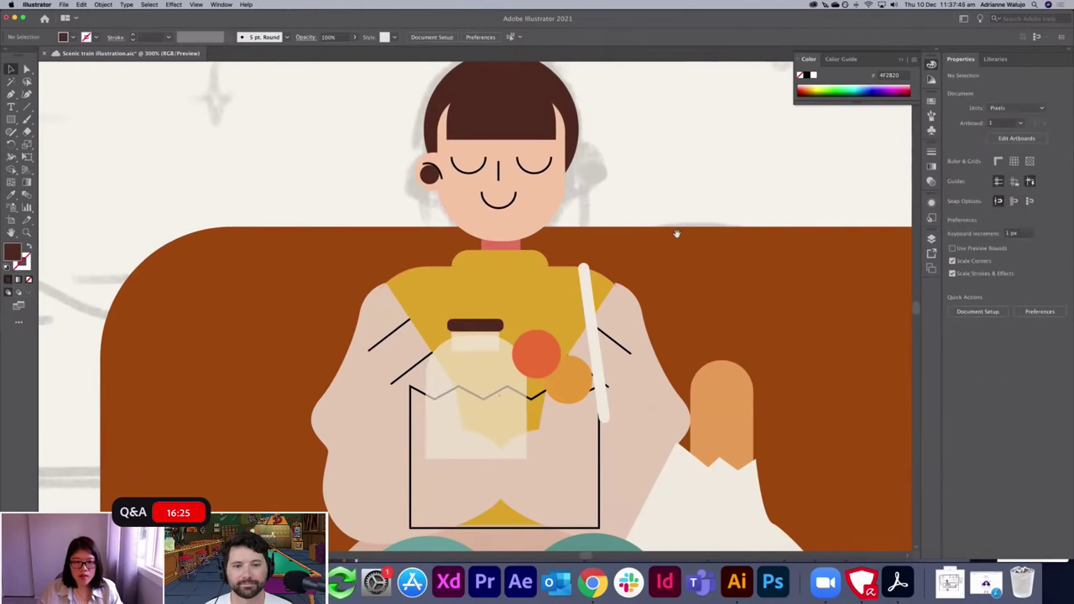
Unite the jar's body and neck into a single shape.
scroll(657, 204, "down", 3)
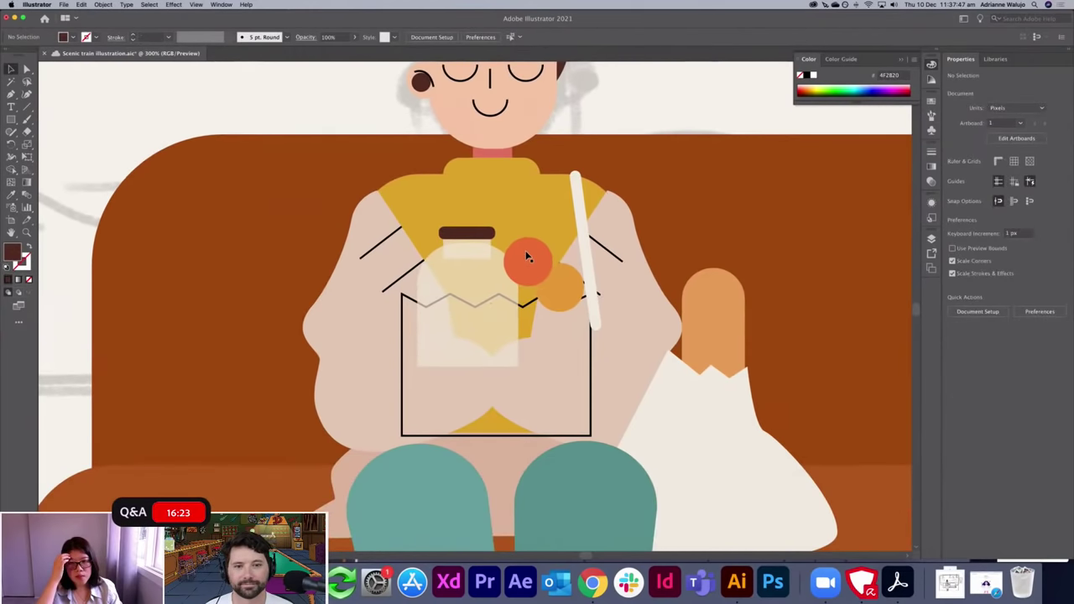
left_click(449, 250)
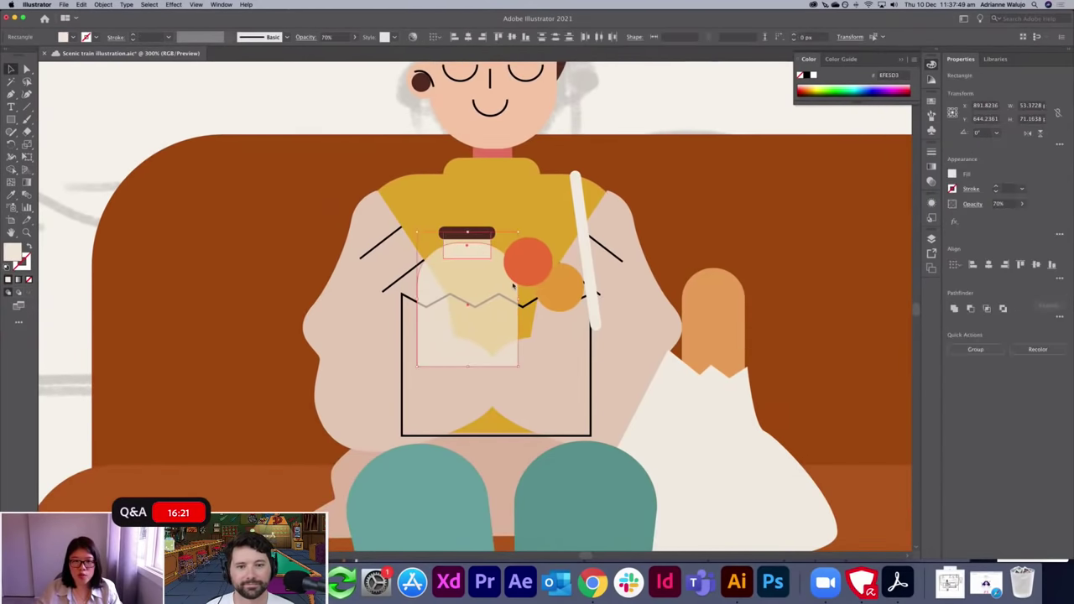
left_click(955, 309)
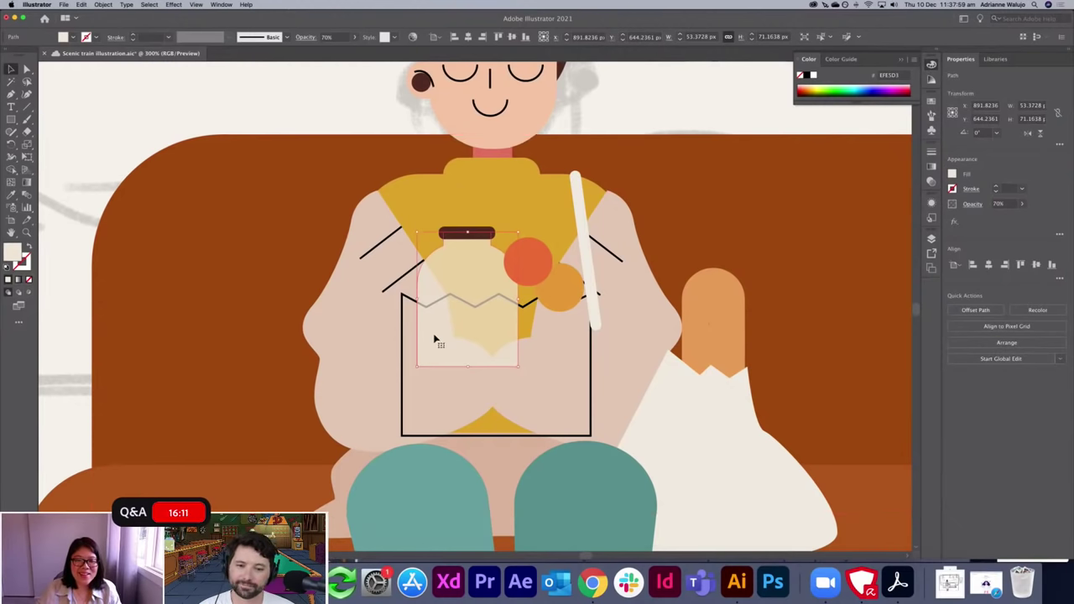
Fill the outlined grocery bag on her lap with the cream sampled from the white bag, adjusted to beige E8D8BA.
left_click(410, 301)
key("i")
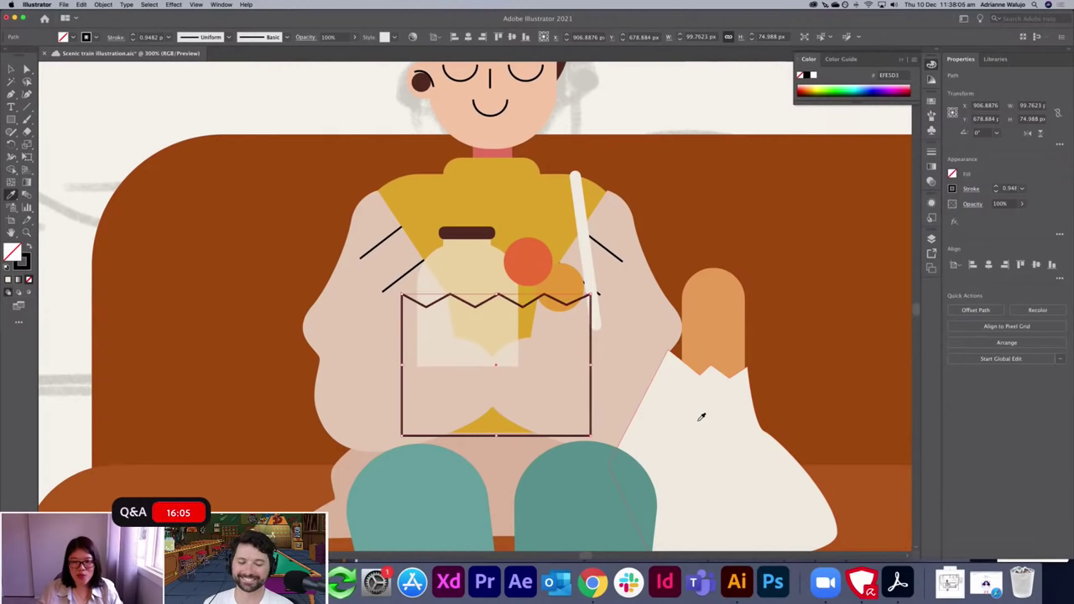
left_click(713, 408)
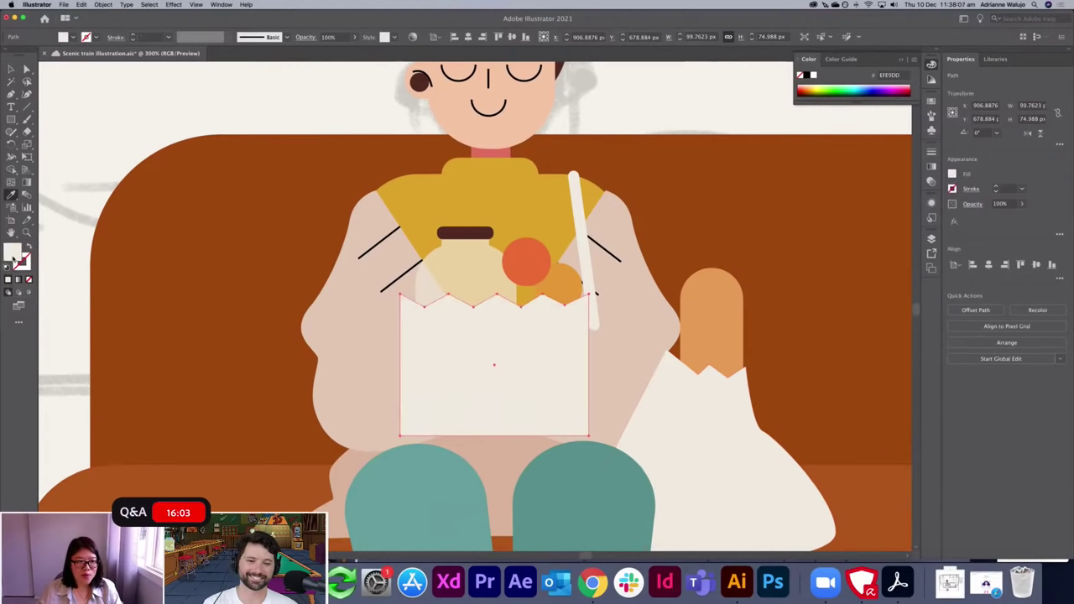
double_click(14, 254)
left_click(551, 235)
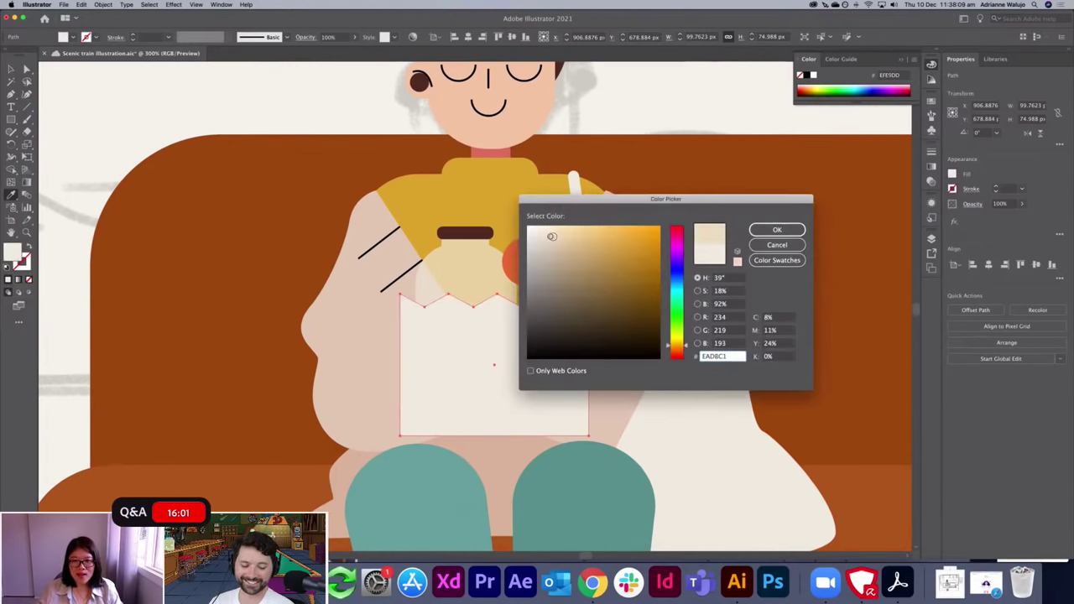
left_click(776, 229)
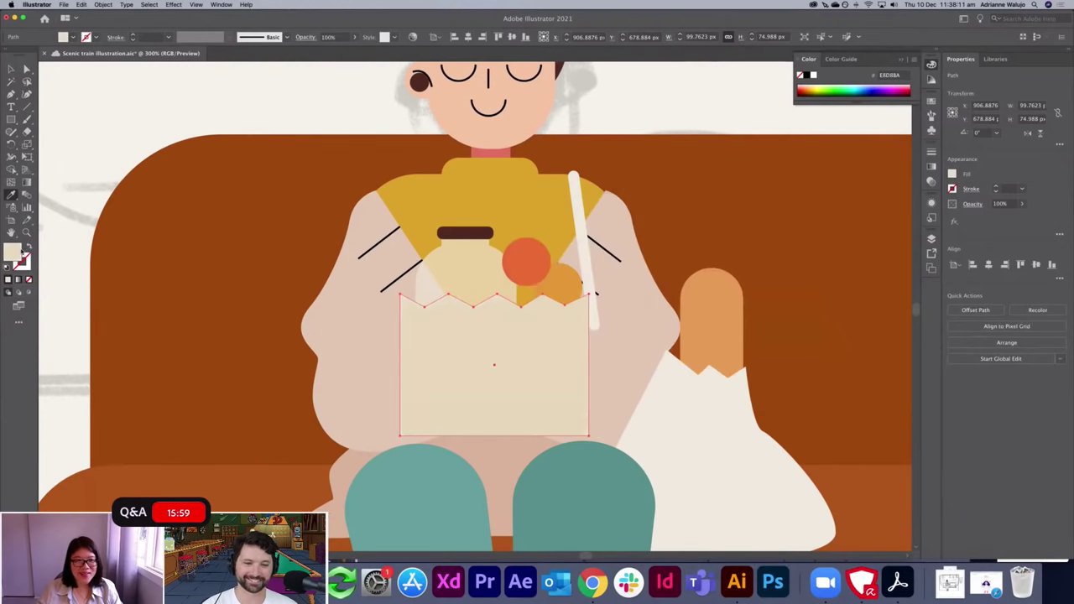
Darken the lap grocery bag's fill to the muted tan D3BBA1.
double_click(15, 252)
left_click(681, 348)
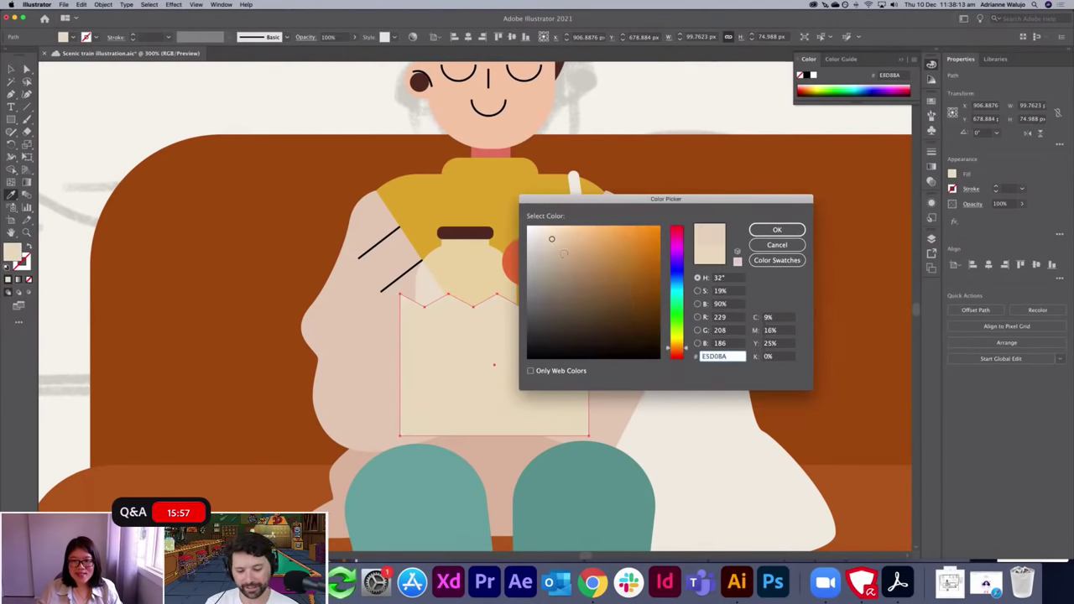
left_click(563, 242)
left_click(789, 230)
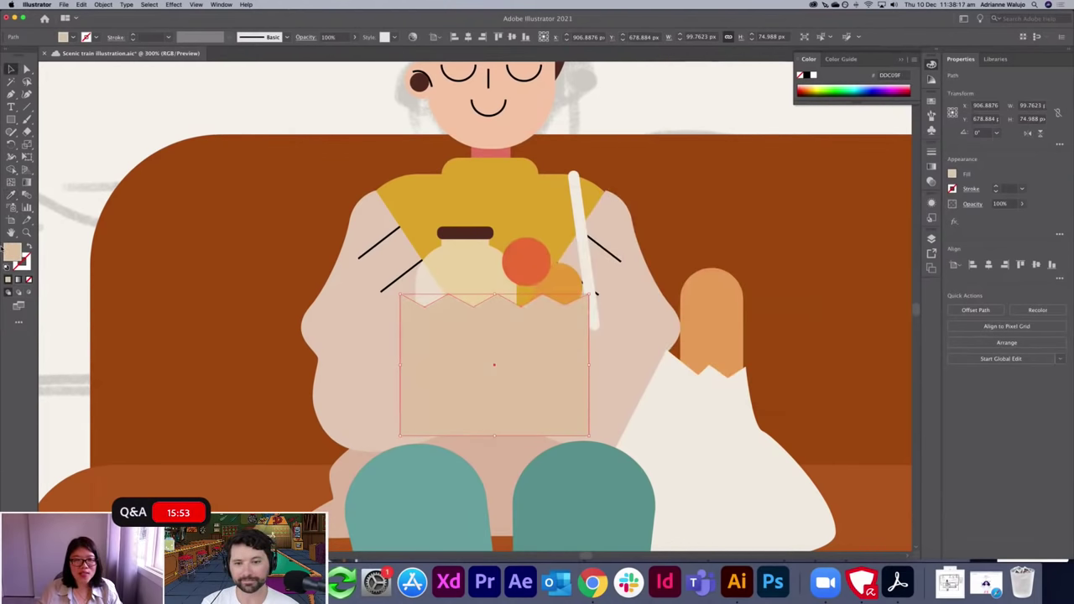
double_click(12, 252)
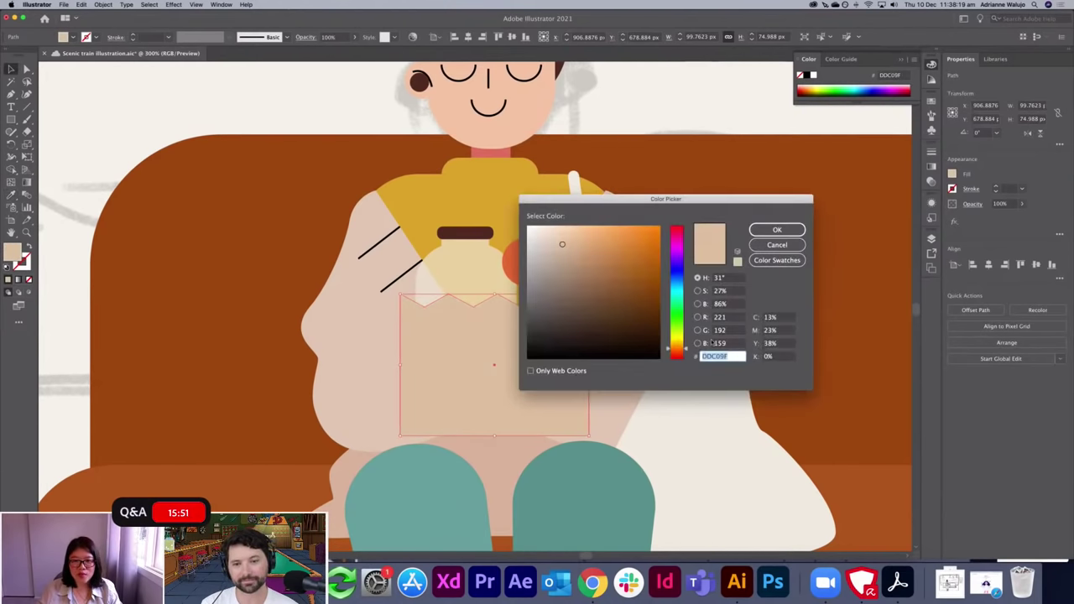
left_click(678, 347)
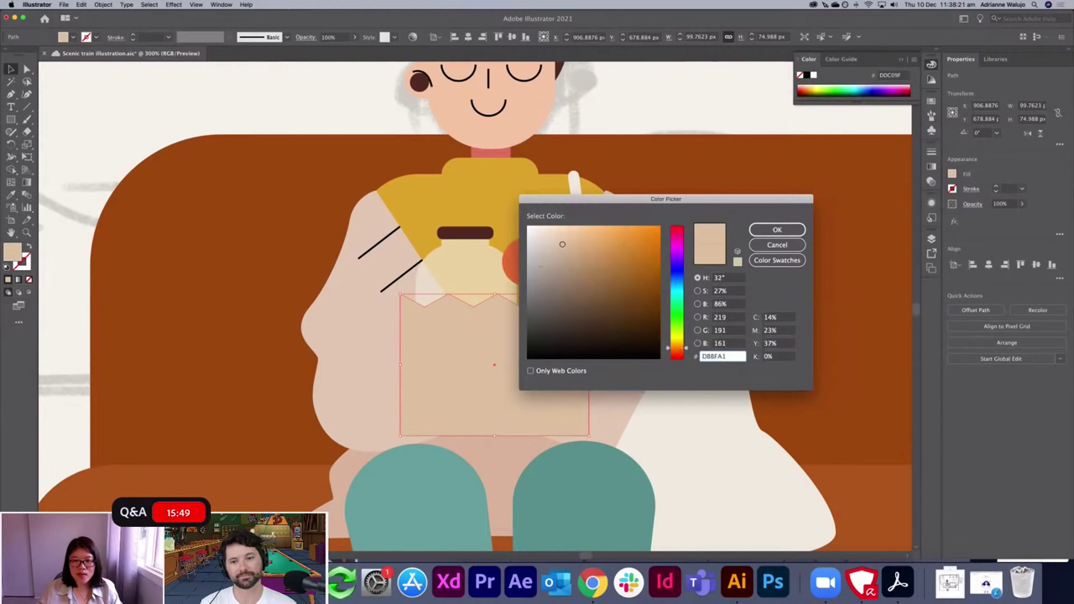
key("Return")
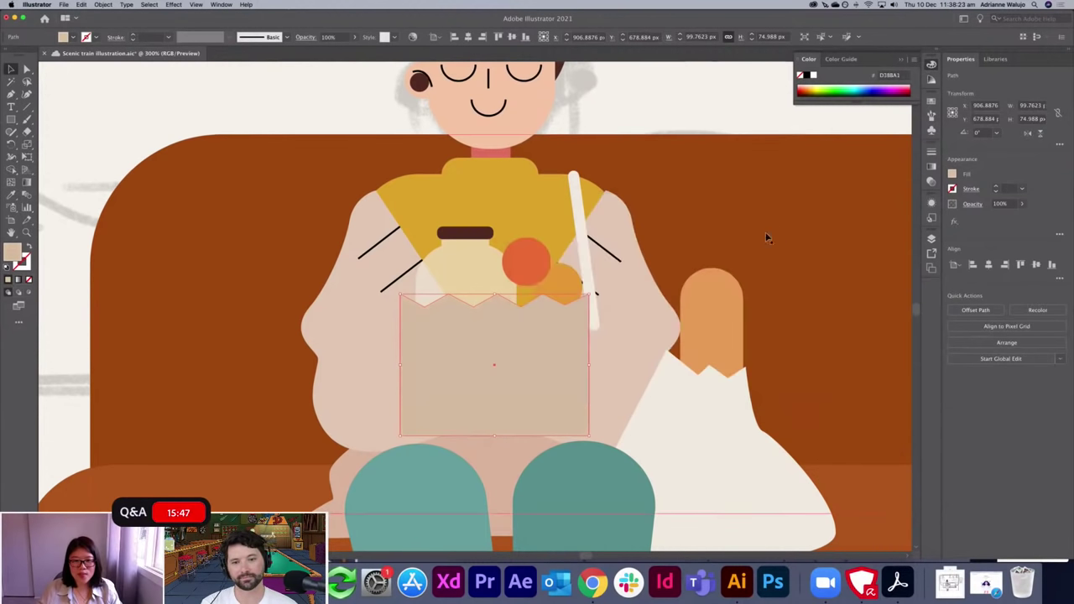
left_click(66, 122)
key("super+minus")
key("super+minus")
key("super+equal")
key("super+equal")
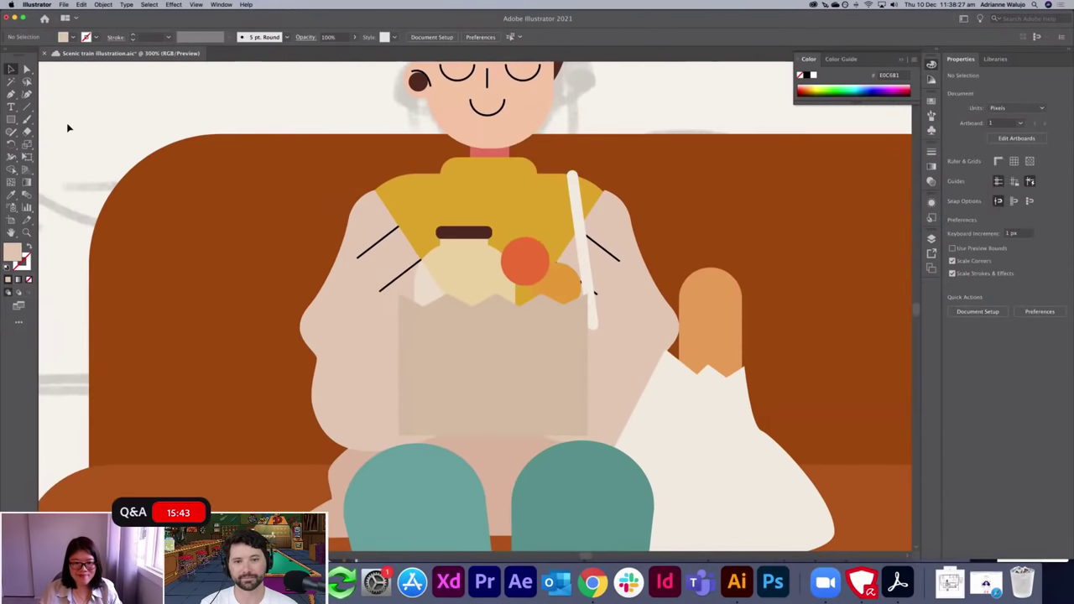
Draw a sleeve-coloured rectangle about 73 × 54 px with a rounded right end over the grocery bag and tilt it about 22°.
key("m")
mouse_move(354, 345)
left_mouse_down()
mouse_move(491, 448)
mouse_move(426, 411)
left_mouse_up()
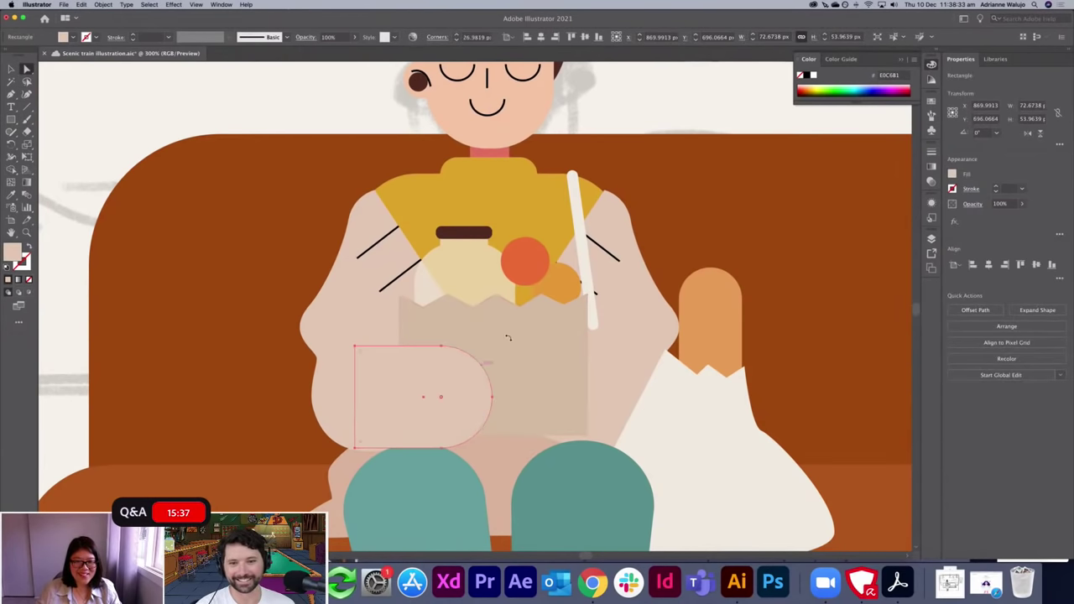
key("e")
left_click_drag(472, 309, 440, 299)
key("v")
left_click_drag(453, 380, 476, 366)
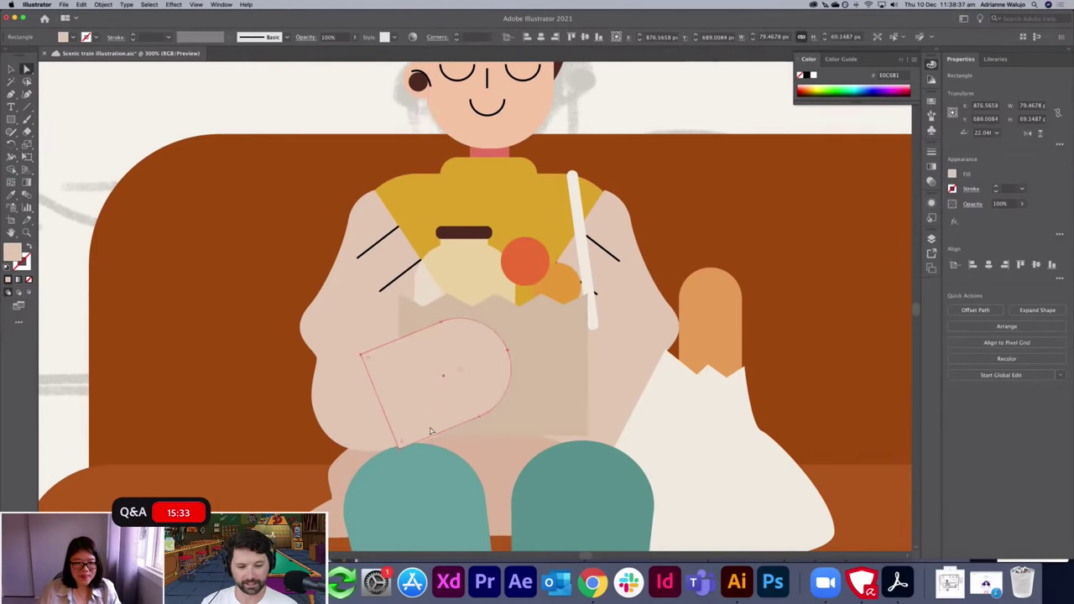
Reshape the tilted rounded shape's corners and shift it so it continues the sleeve across the grocery bag.
left_click_drag(399, 448, 385, 440)
left_click_drag(481, 419, 448, 403)
key("v")
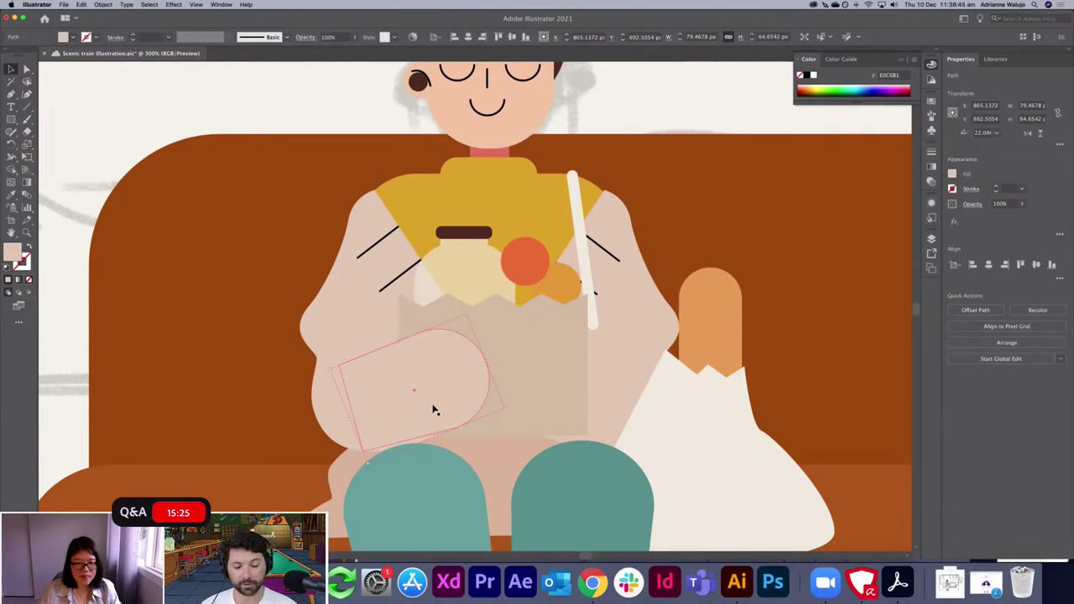
left_click(185, 336)
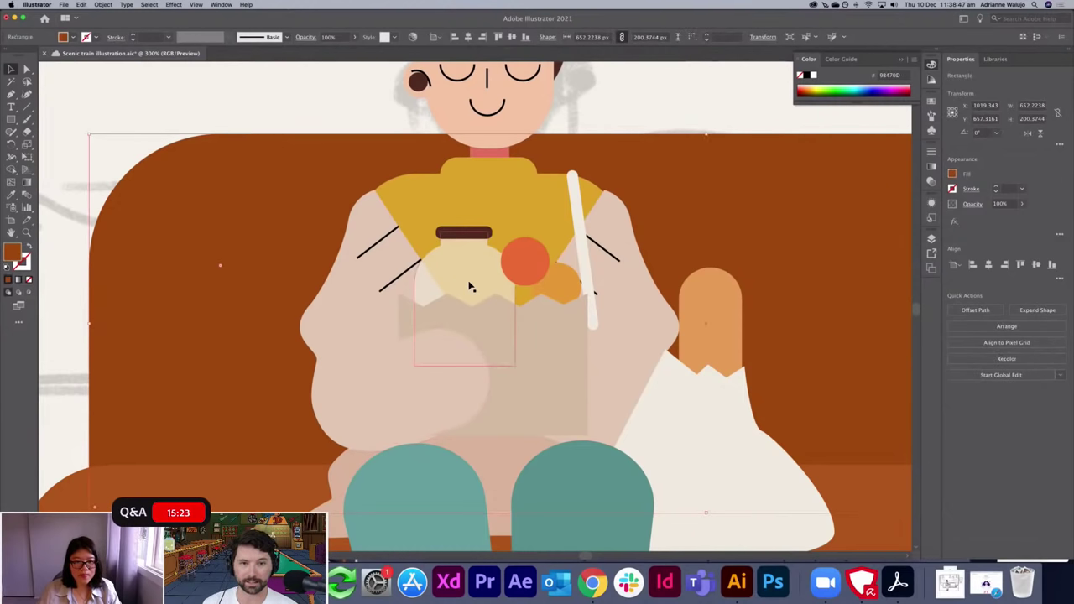
Recolour the lower circle by sampling the red-orange circle above it and shifting the fill to orange EF7C14.
left_click(551, 288)
key("i")
left_click(524, 258)
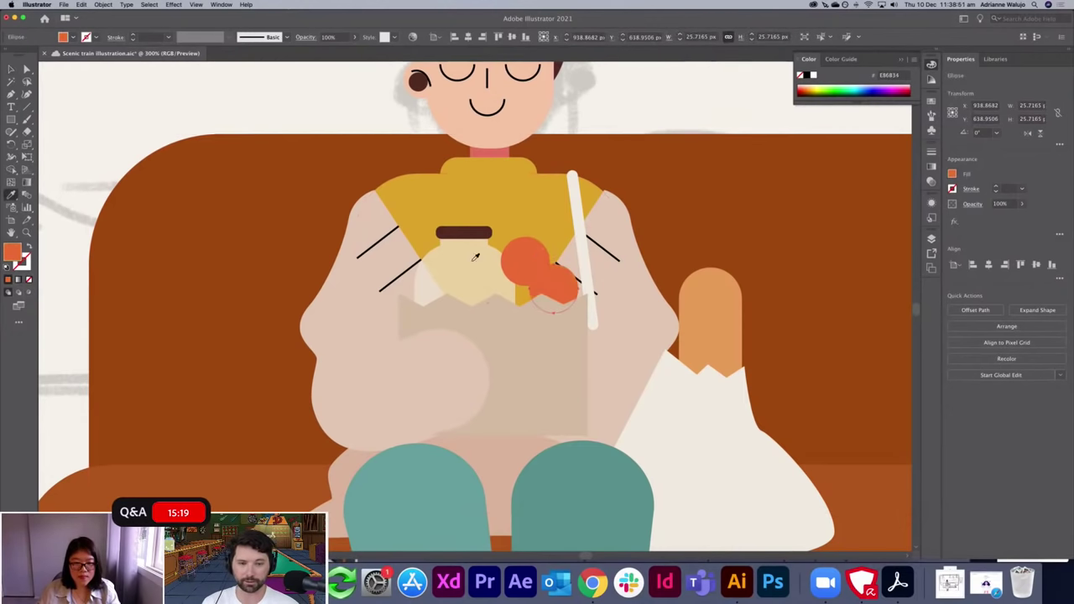
double_click(10, 252)
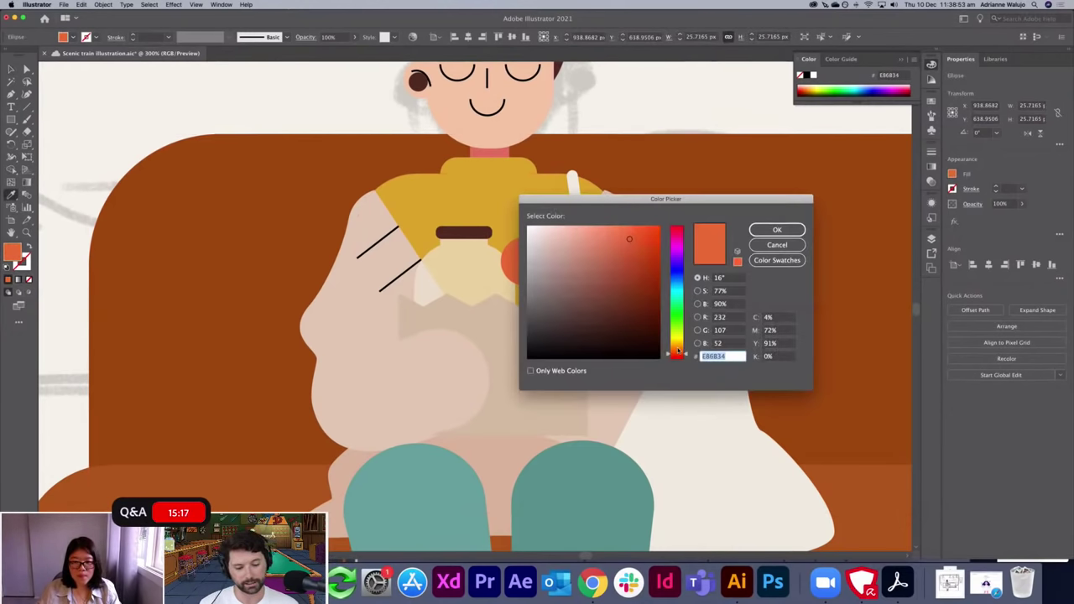
left_click_drag(678, 351, 678, 315)
left_click(777, 229)
key("v")
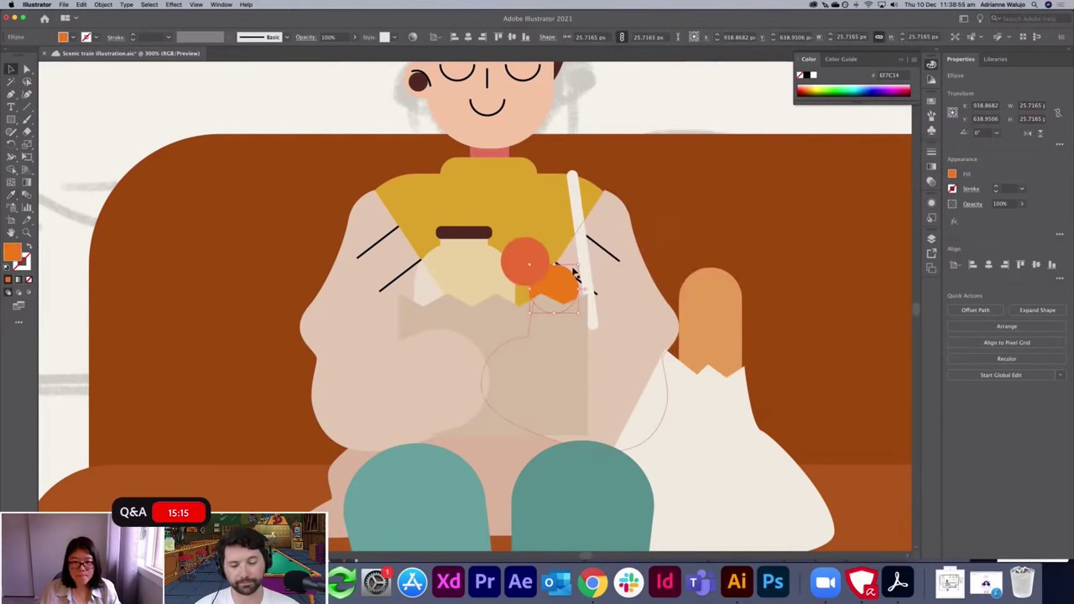
Duplicate the orange circle beside the jar and recolour the copy a deeper red based on the upper circle's colour.
left_click_drag(559, 287, 516, 291)
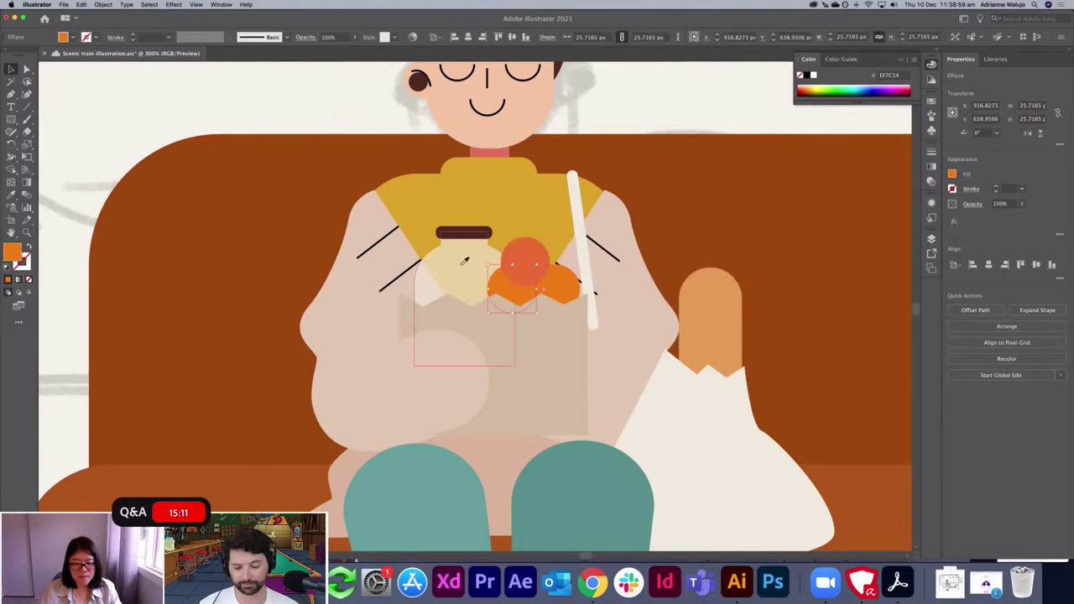
key("i")
left_click(527, 254)
double_click(12, 252)
left_click(639, 249)
key("Return")
Rearrange the three circles into a cluster in the bag's opening, with the upper circle overlapping the other two.
key("v")
left_click_drag(513, 291, 574, 297)
left_click(541, 274)
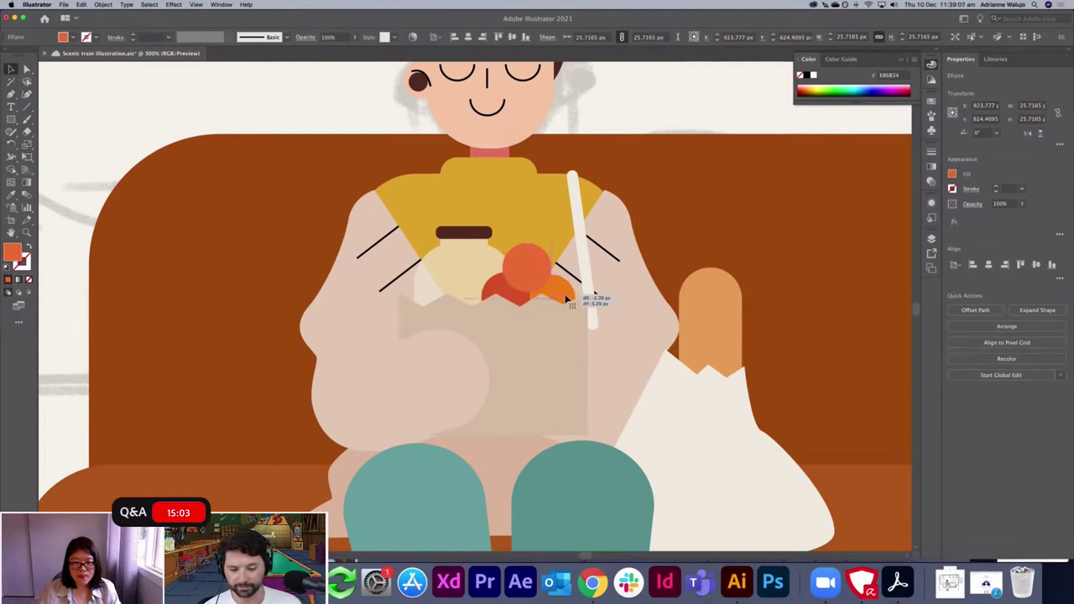
left_click(193, 114)
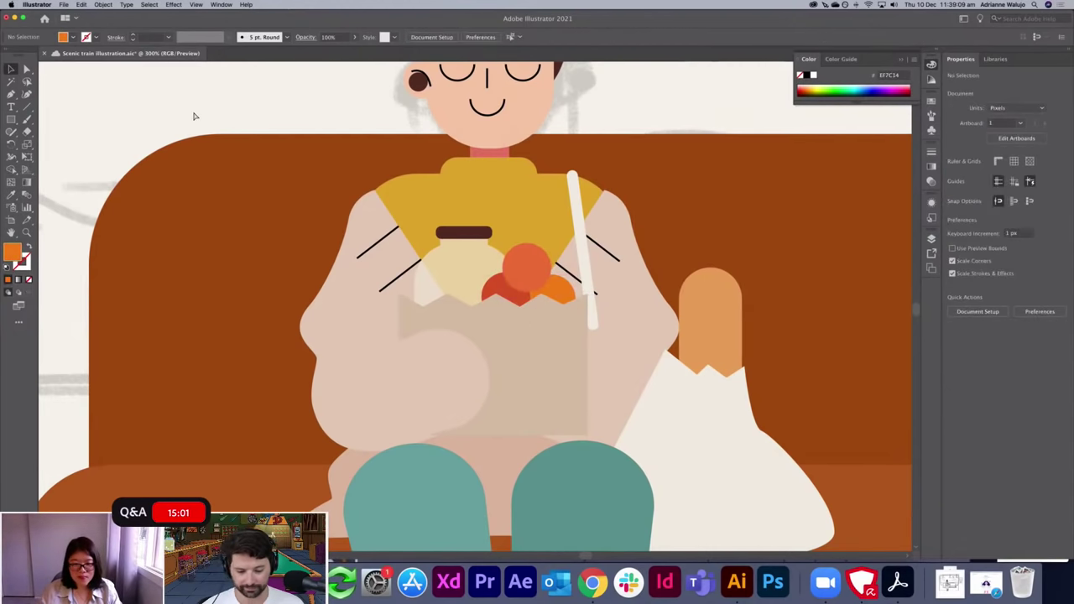
Hide the Sketch layer.
key("super+minus")
key("super+minus")
key("super+minus")
key("super+equal")
key("super+equal")
left_click_drag(588, 144, 608, 241)
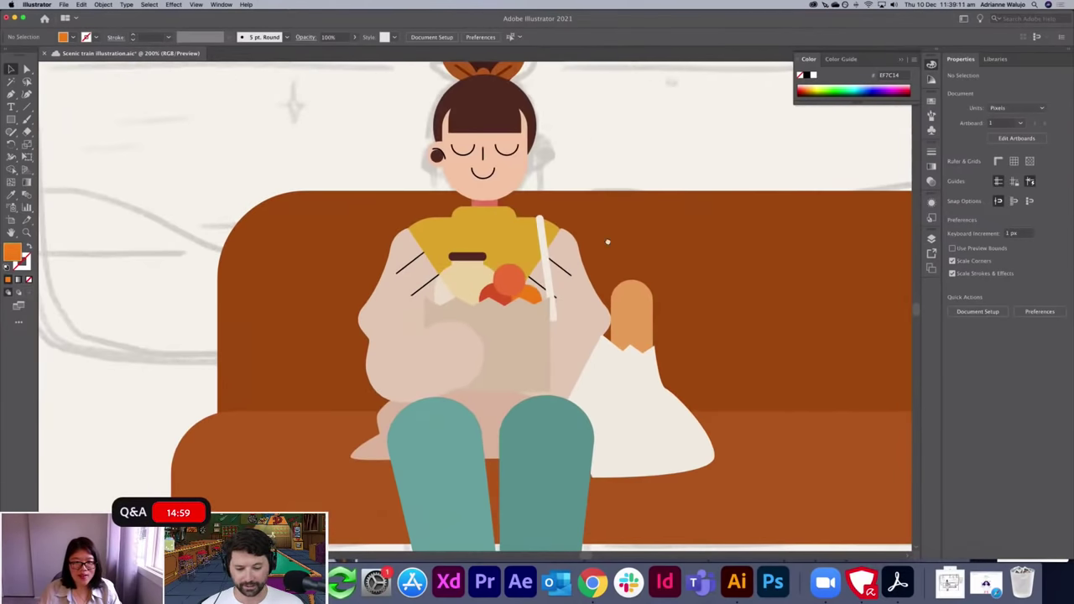
key("super+minus")
key("super+minus")
key("super+minus")
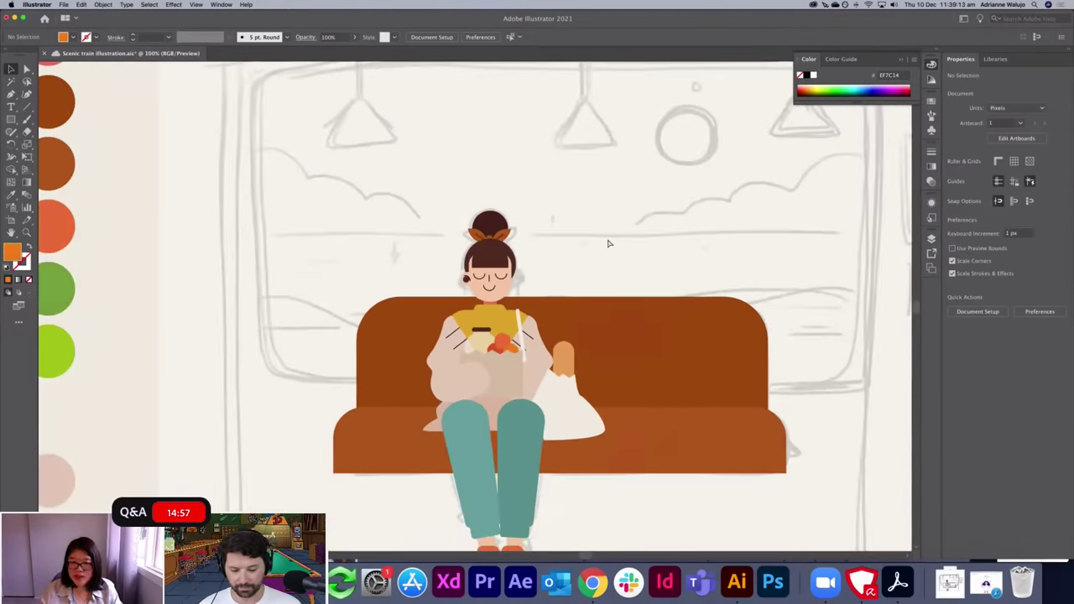
left_click(930, 239)
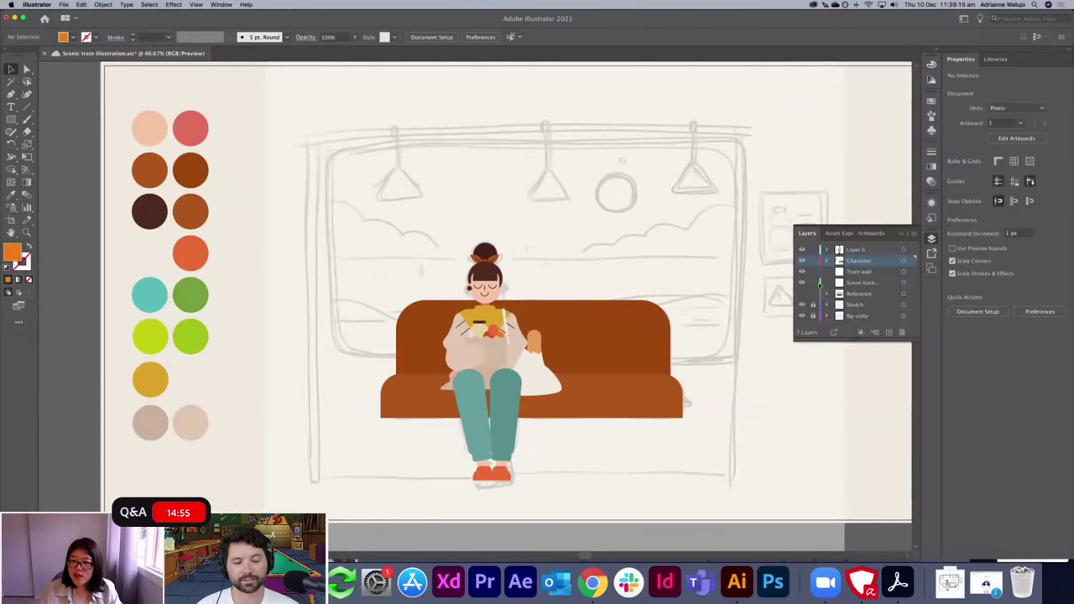
left_click(803, 305)
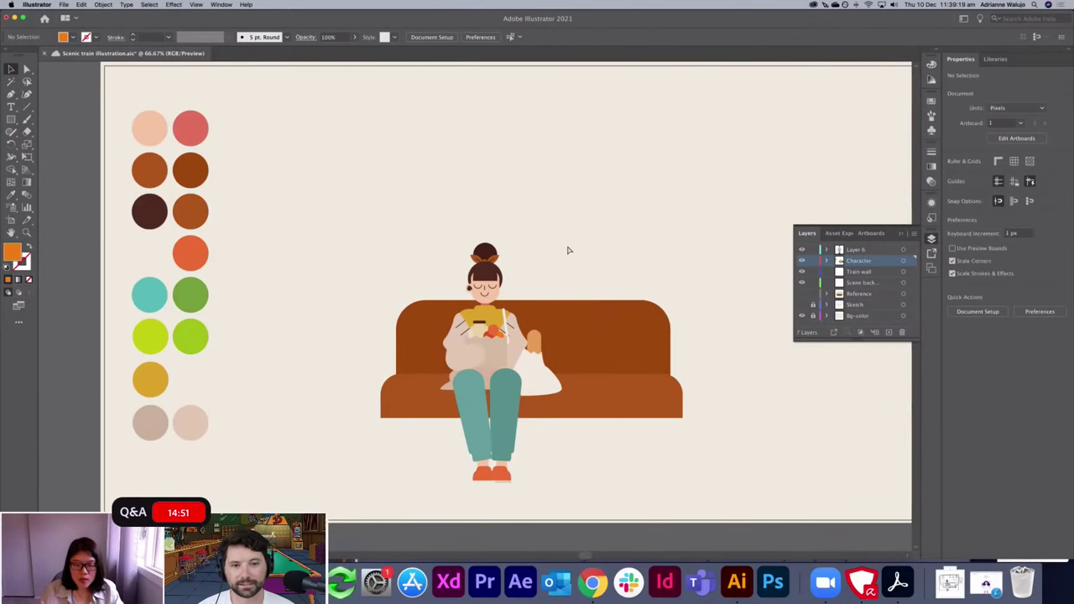
Recolour the smile as an unfilled line with the stroke colour E06F5C sampled from the neck.
key("super+equal")
key("super+equal")
key("super+equal")
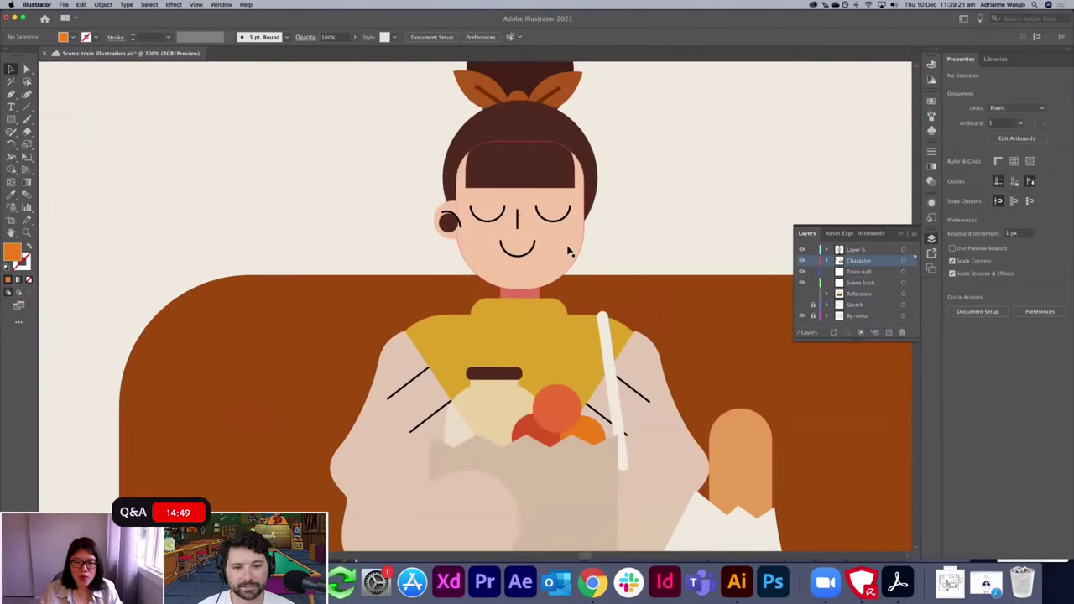
left_click_drag(663, 197, 648, 208)
left_click(517, 257)
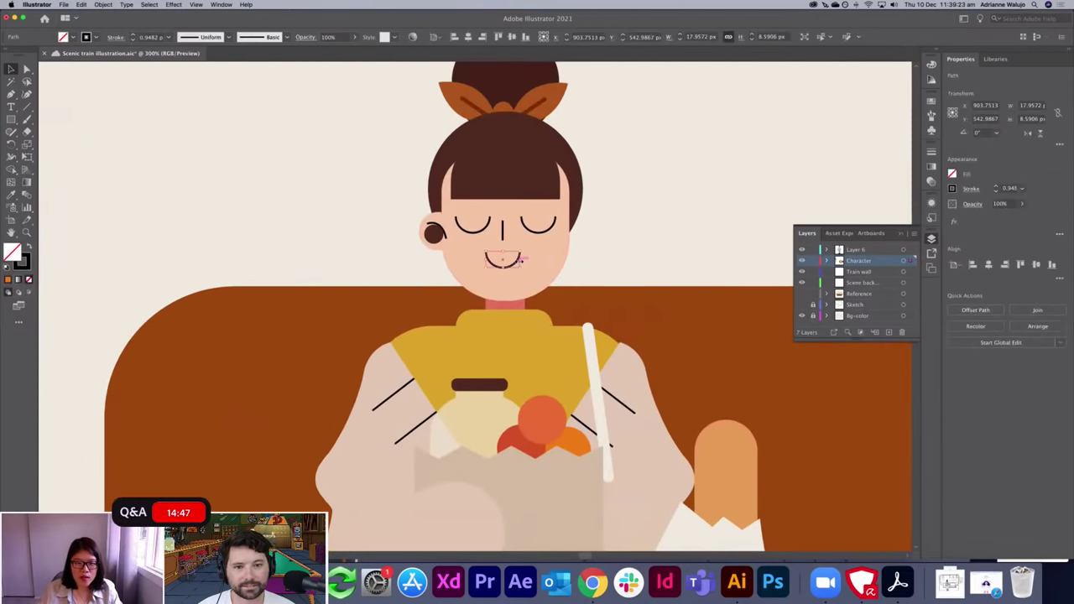
key("i")
left_click(508, 303)
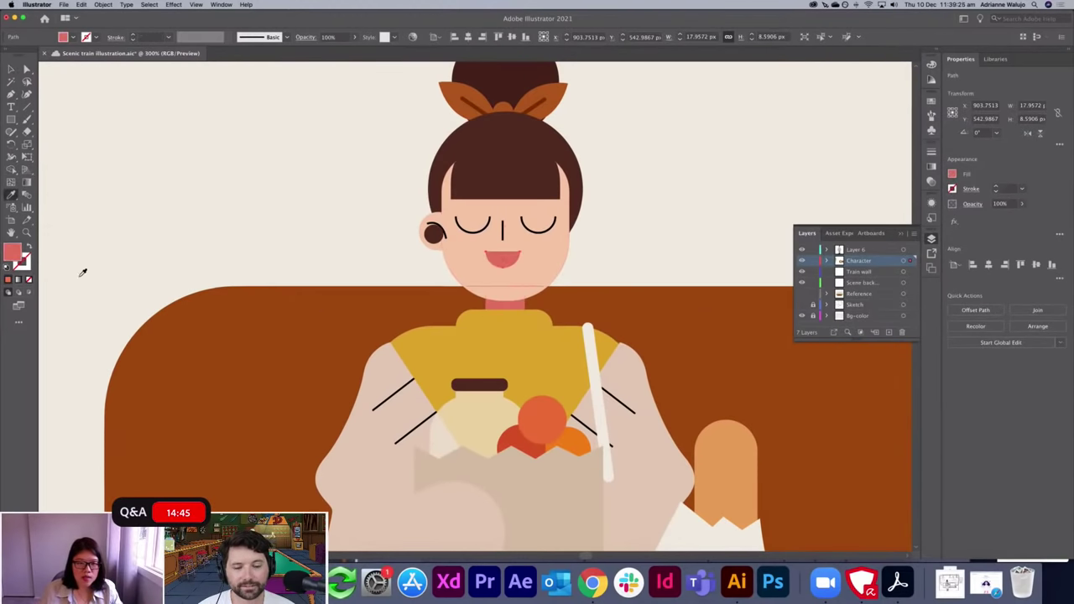
left_click(28, 250)
double_click(20, 262)
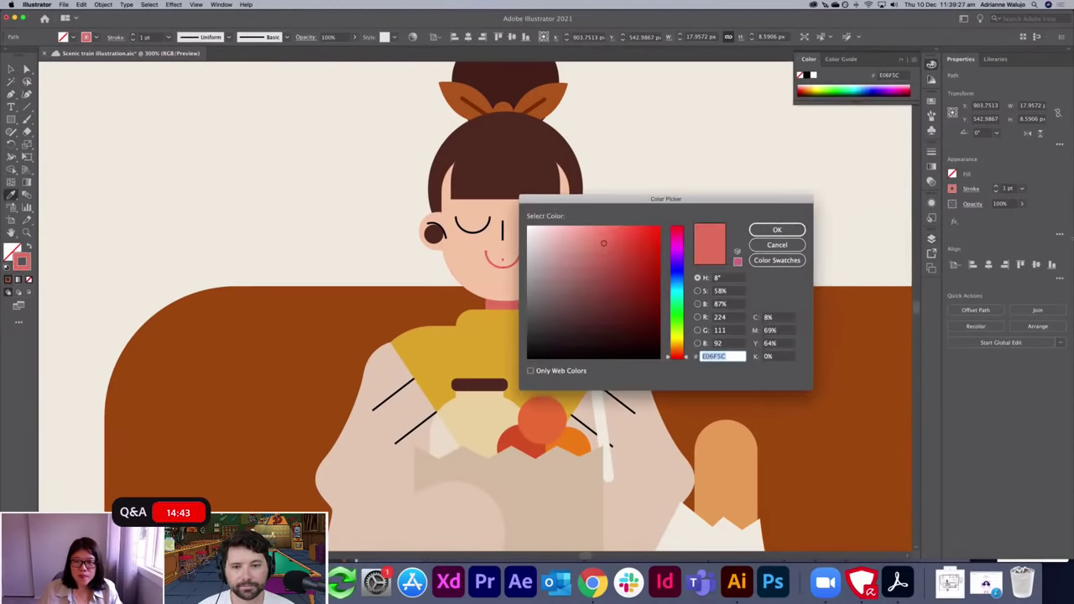
left_click(776, 244)
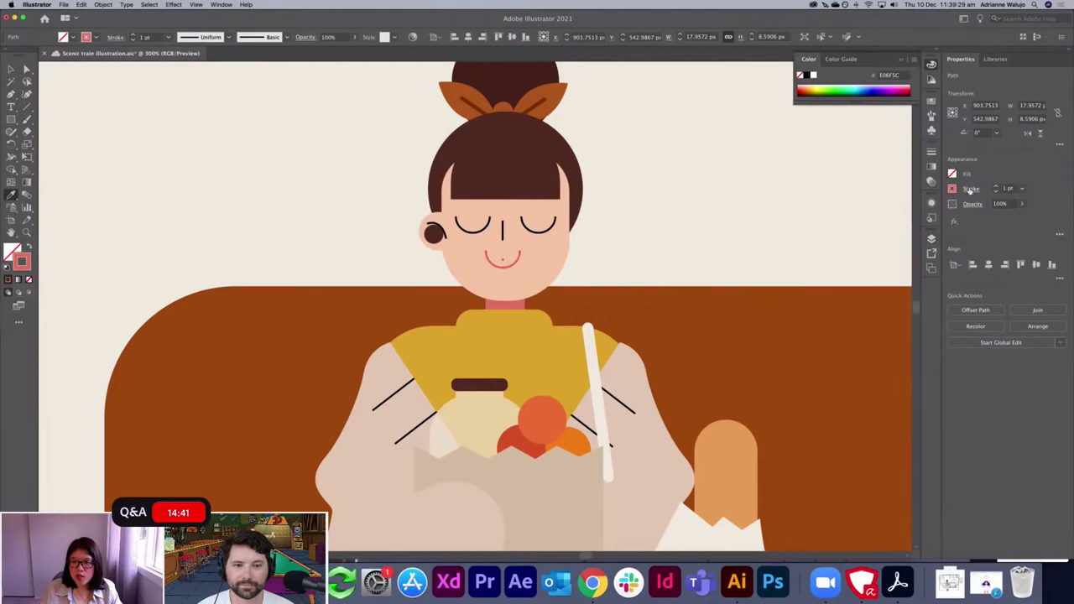
Give the smile line a round cap, a round corner join and a stroke weight of 1.5 pt.
left_click(971, 187)
left_click(915, 216)
left_click(915, 230)
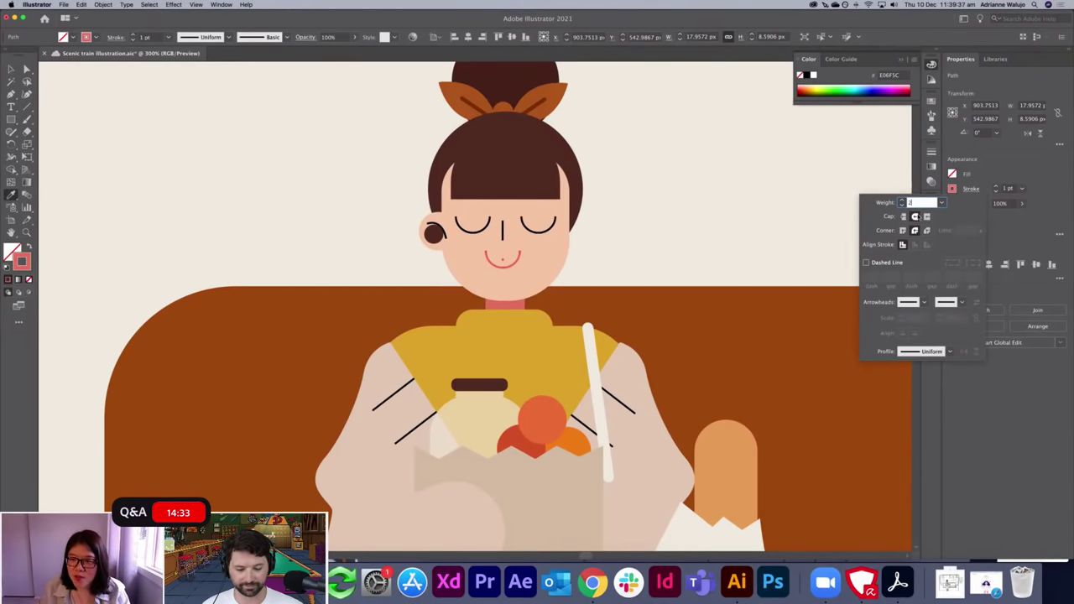
key("Return")
left_click_drag(927, 203, 904, 204)
type("1.5")
key("Return")
key("v")
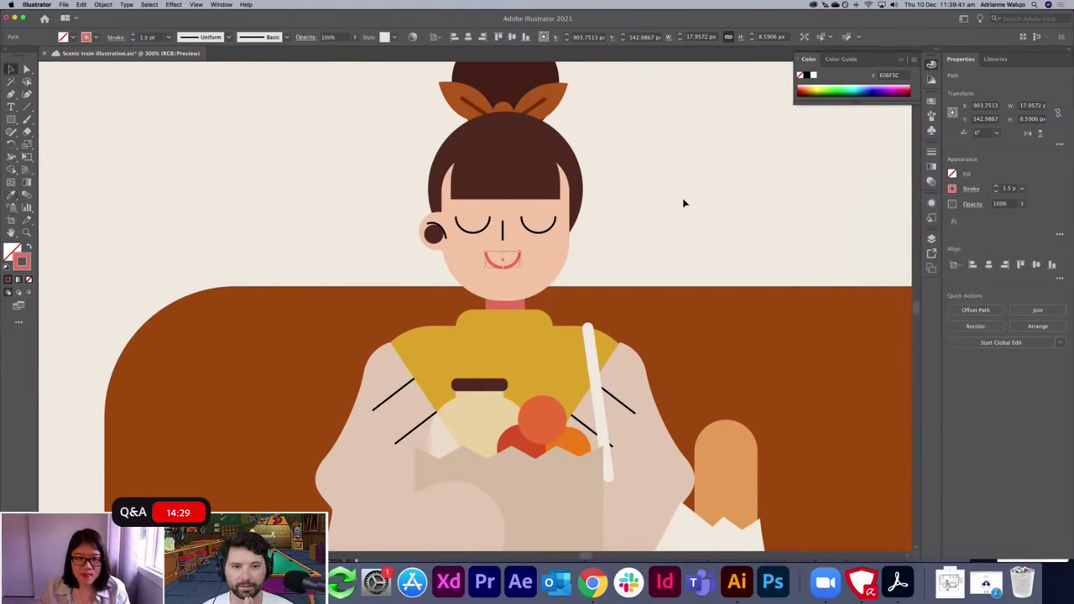
left_click(683, 201)
key("super+=")
key("super+=")
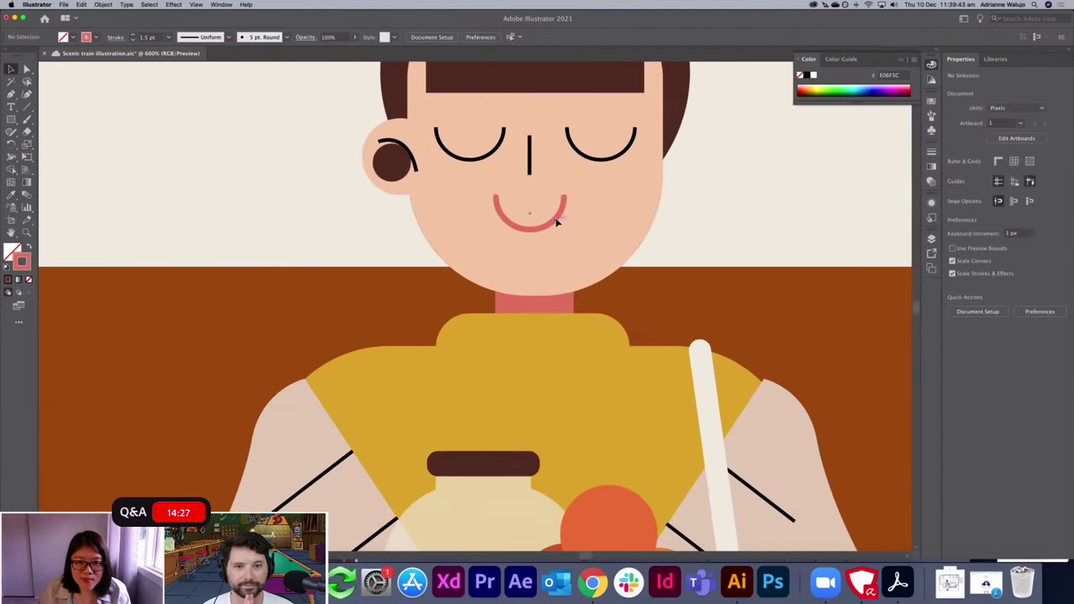
Shift the smile line slightly to the right, and apply its coral 1.5 pt stroke style to the nose and both closed eyes.
left_click_drag(556, 222, 559, 219)
key("i")
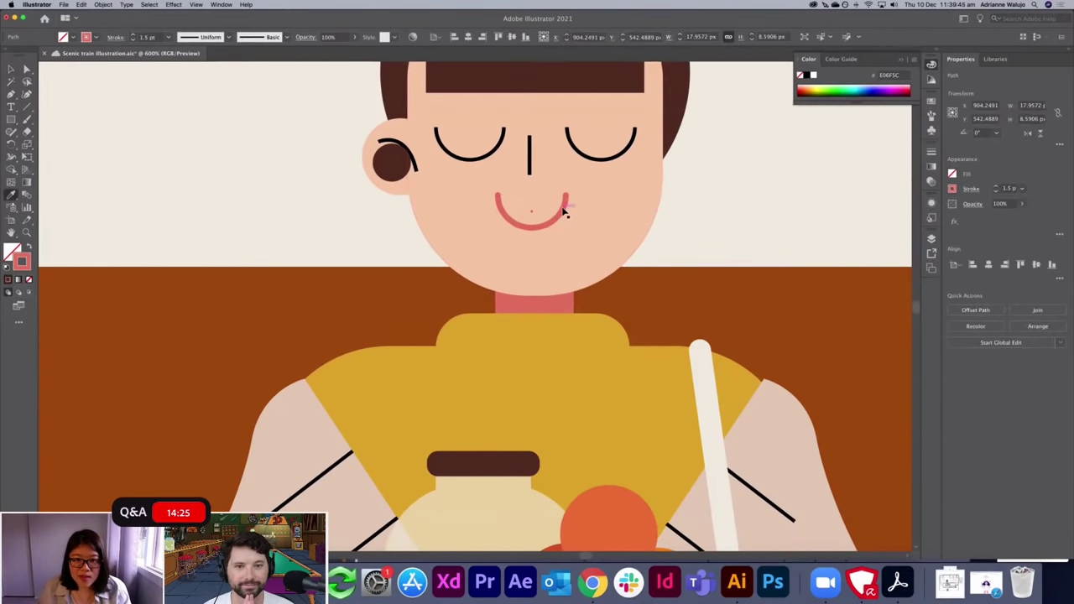
key("v")
left_click(559, 215)
key("i")
left_click(529, 154, "alt")
left_click(482, 153, "alt")
left_click(581, 152, "alt")
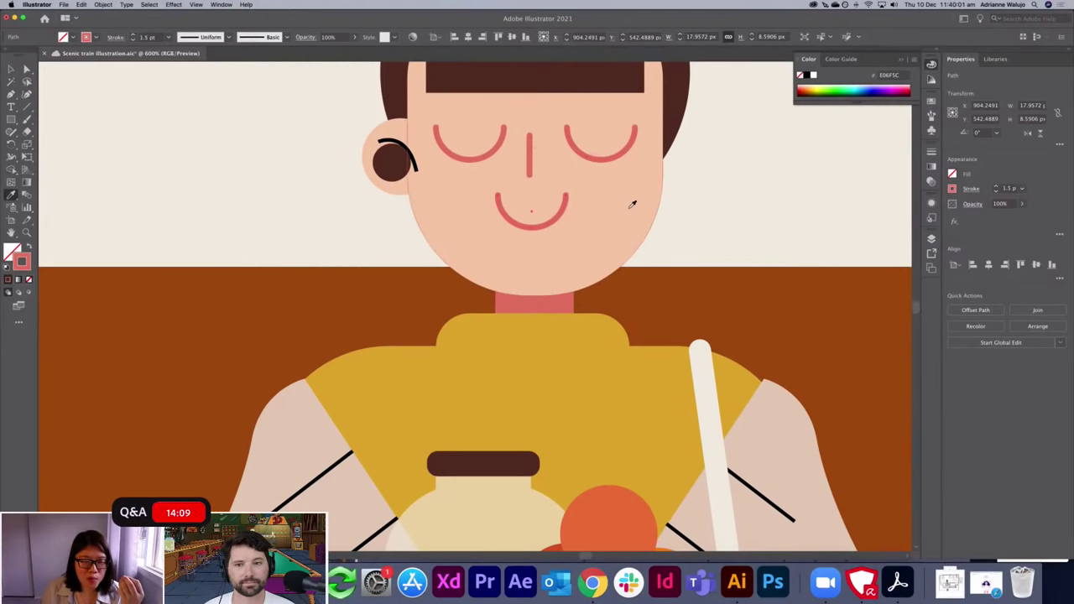
Apply the coral stroke style of the facial lines to the curved line inside the ear, keeping the colour E06F5C.
scroll(631, 212, "up", 5)
key("c")
key("v")
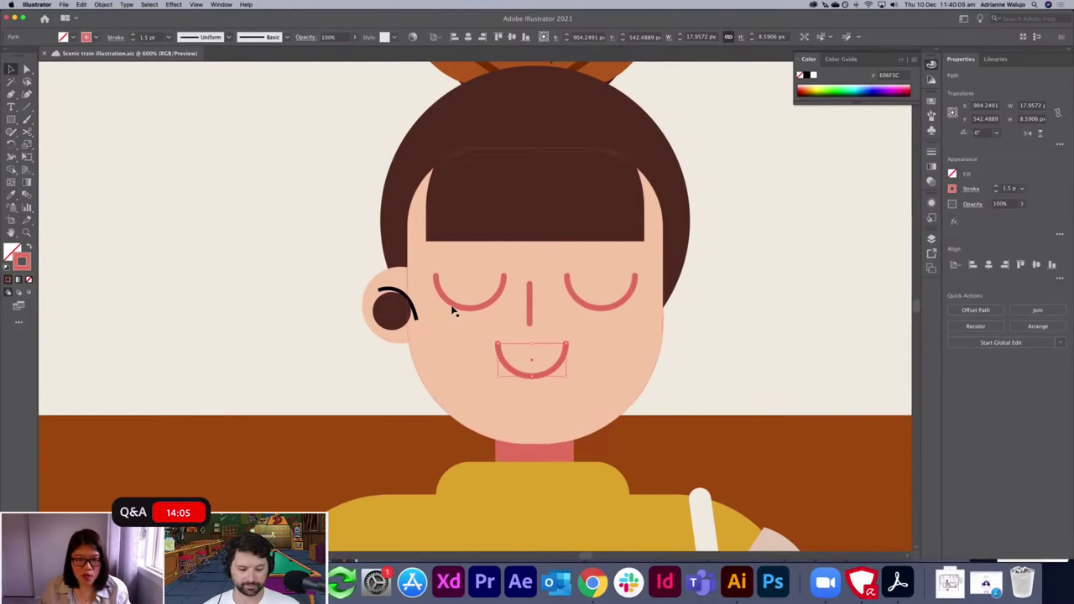
left_click(408, 299)
key("i")
left_click(459, 300)
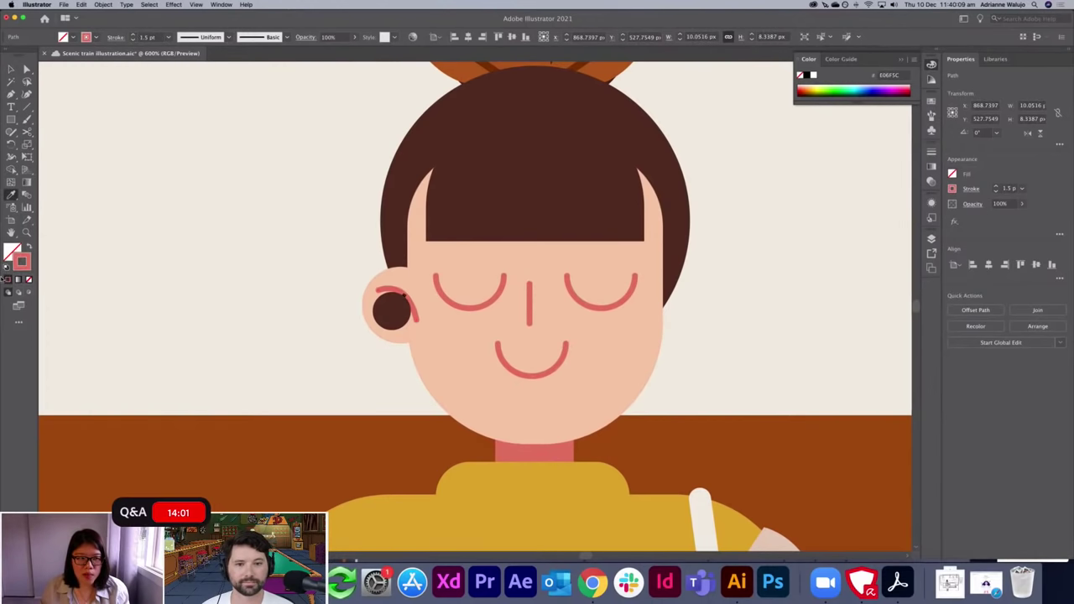
double_click(22, 267)
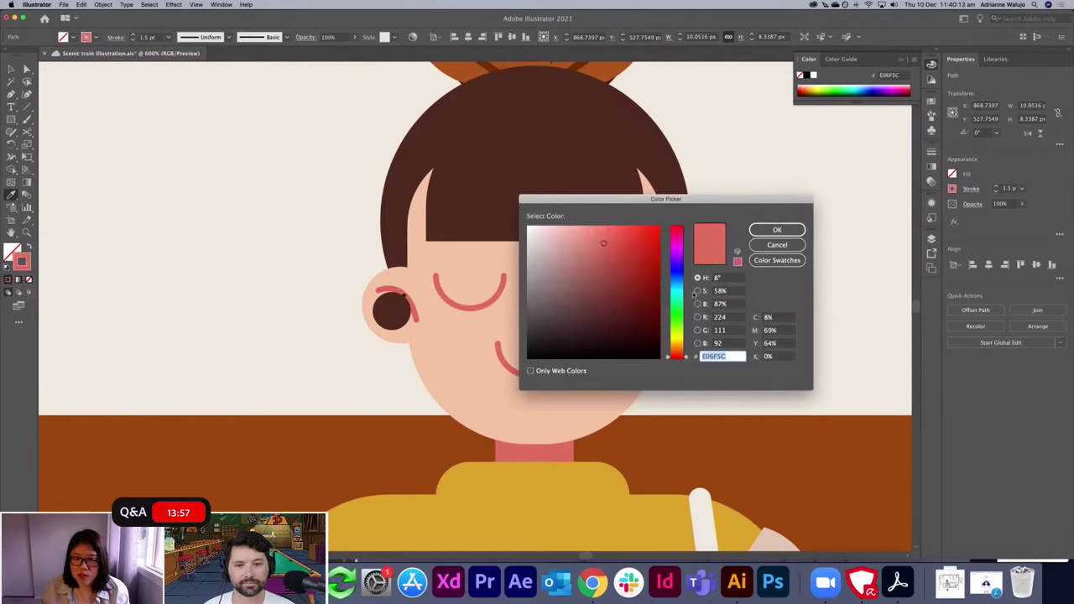
left_click(777, 229)
Move the dark earring circle out beside the ear and give the short diagonal ear line the coral stroke style.
left_click_drag(392, 311, 342, 311)
left_click(396, 308)
left_click(397, 306)
key("i")
left_click(395, 290)
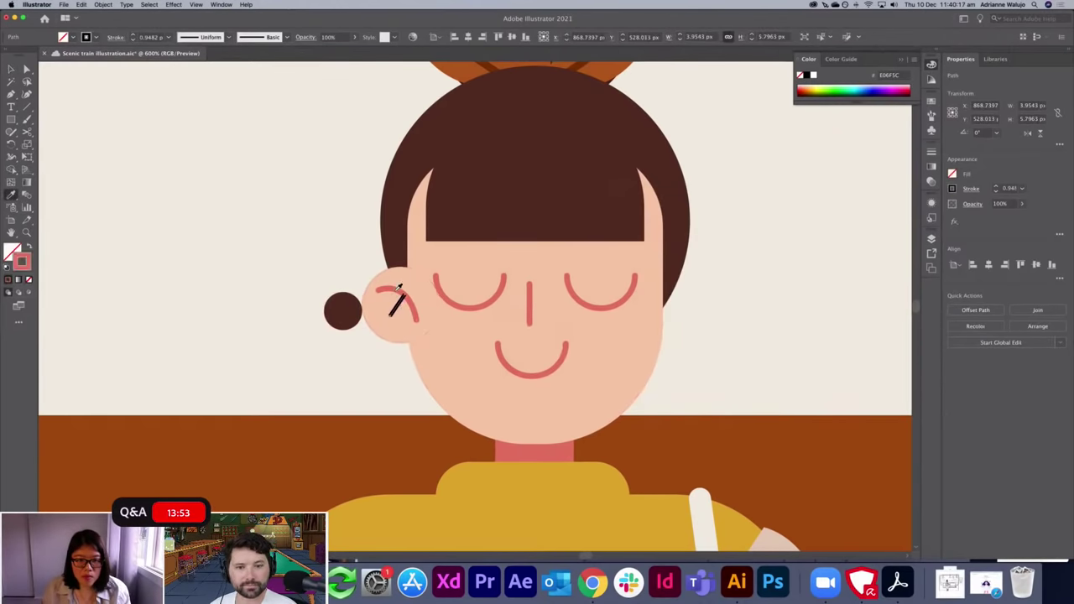
Recolour the strokes of both closed eyes together in dark brown 44120C.
key("v")
left_click(468, 294)
left_click(461, 307)
left_click(599, 307, "shift")
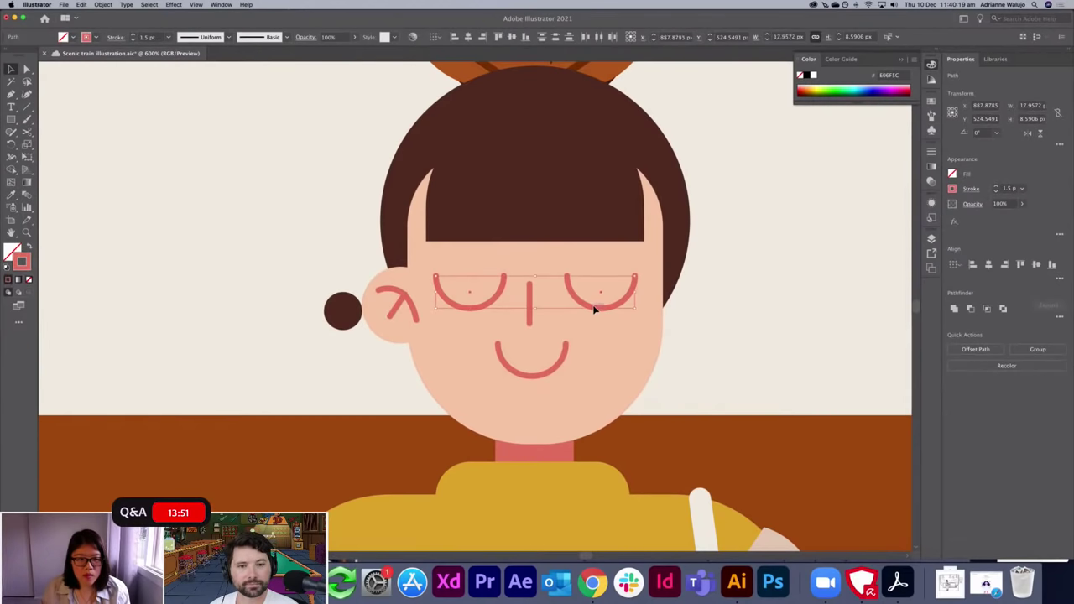
double_click(22, 265)
left_click(634, 299)
left_click(637, 323)
left_click(777, 229)
left_click(294, 283)
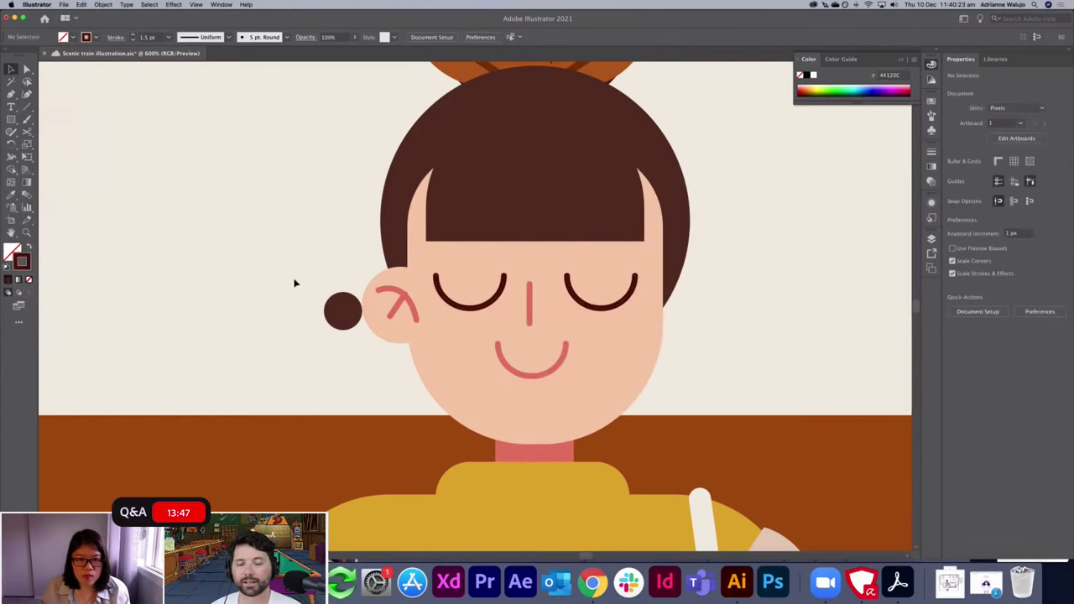
Move the earring circle back onto the ear and fill it with the mustard yellow sampled from the sweater.
left_click_drag(339, 312, 389, 310)
scroll(387, 315, "down", 3)
scroll(387, 314, "down", 2)
key("i")
left_click(453, 355)
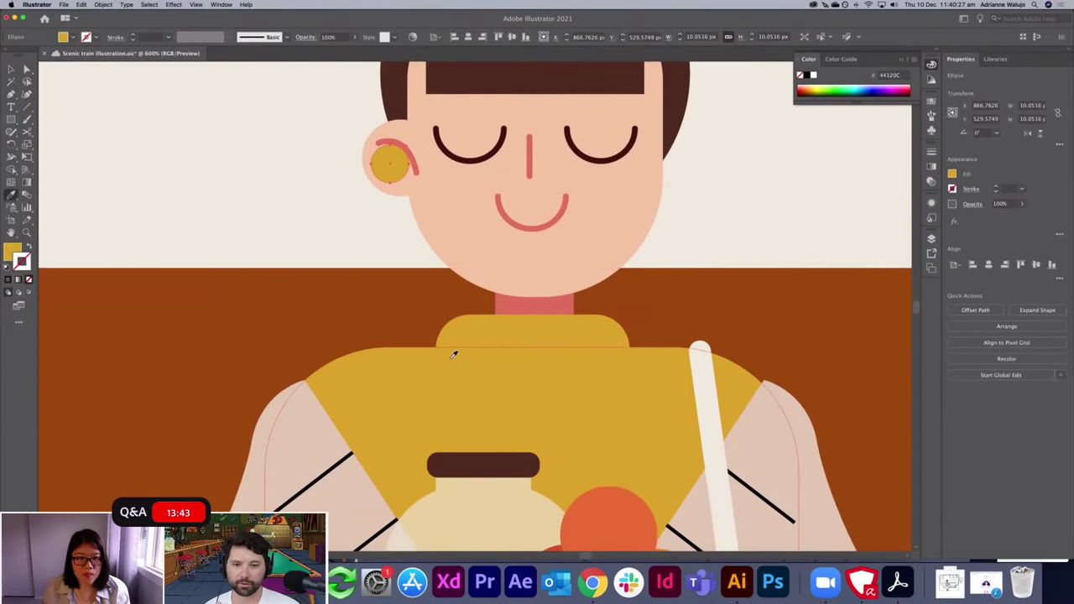
key("v")
mouse_move(391, 162)
left_mouse_down()
mouse_move(355, 164)
mouse_move(406, 161)
left_mouse_up()
left_click(394, 164)
left_click(302, 152)
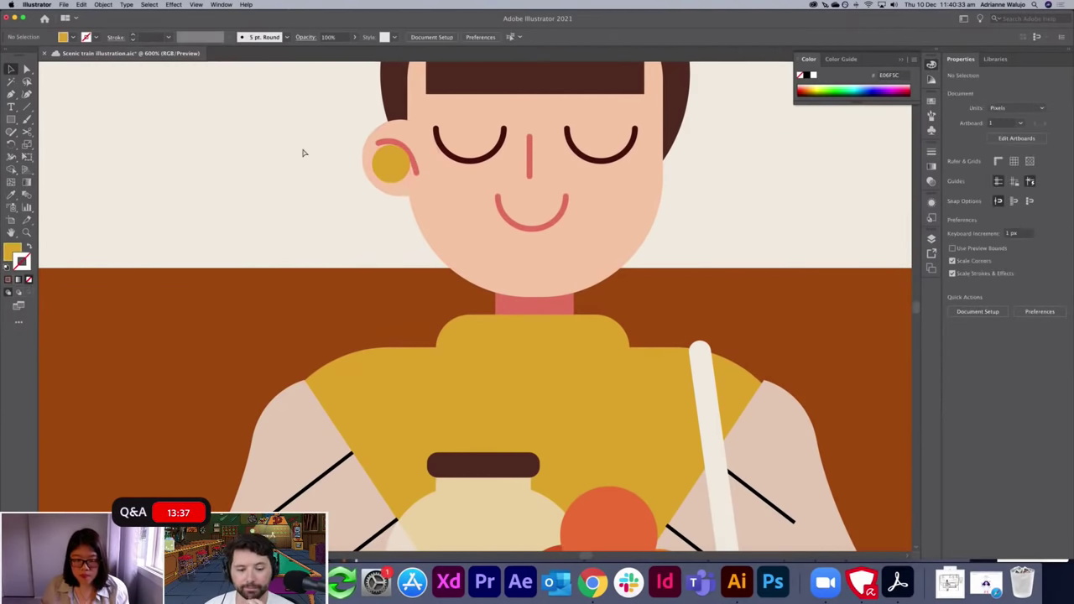
Examine the recoloured face and earring against the rest of the figure, from a distance and close up.
key("super+minus")
key("super+minus")
key("super+minus")
key("super+minus")
key("super+minus")
key("super+equal")
key("super+equal")
key("super+equal")
key("super+equal")
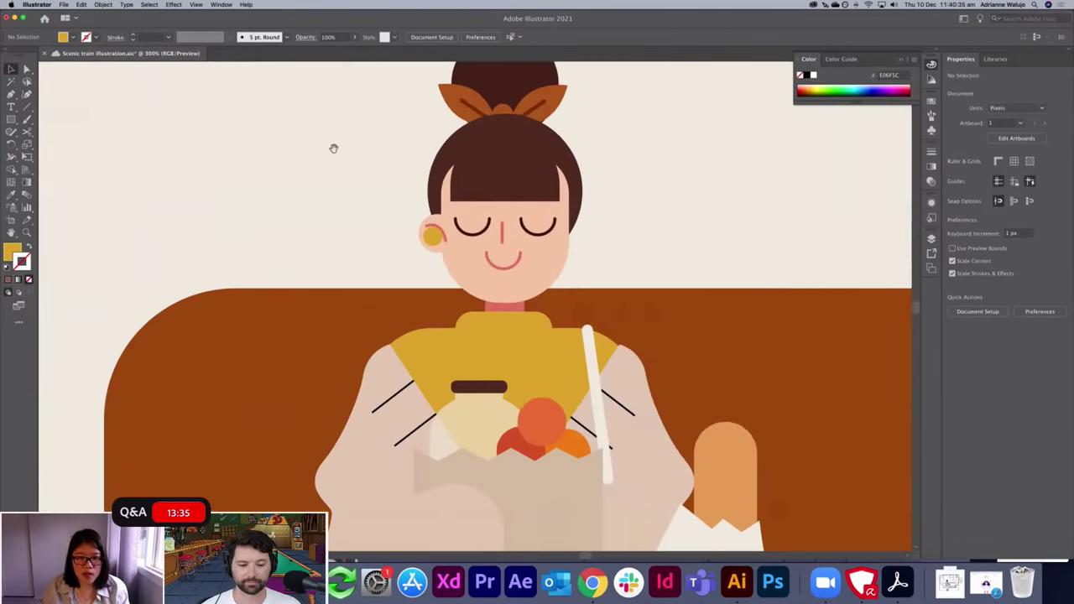
key("super+equal")
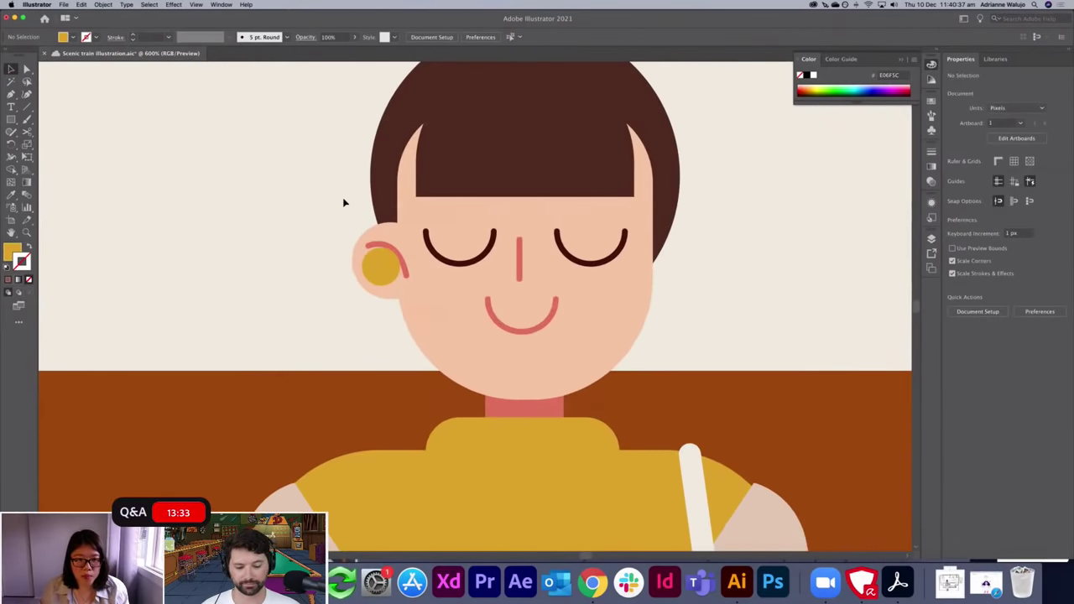
key("super+equal")
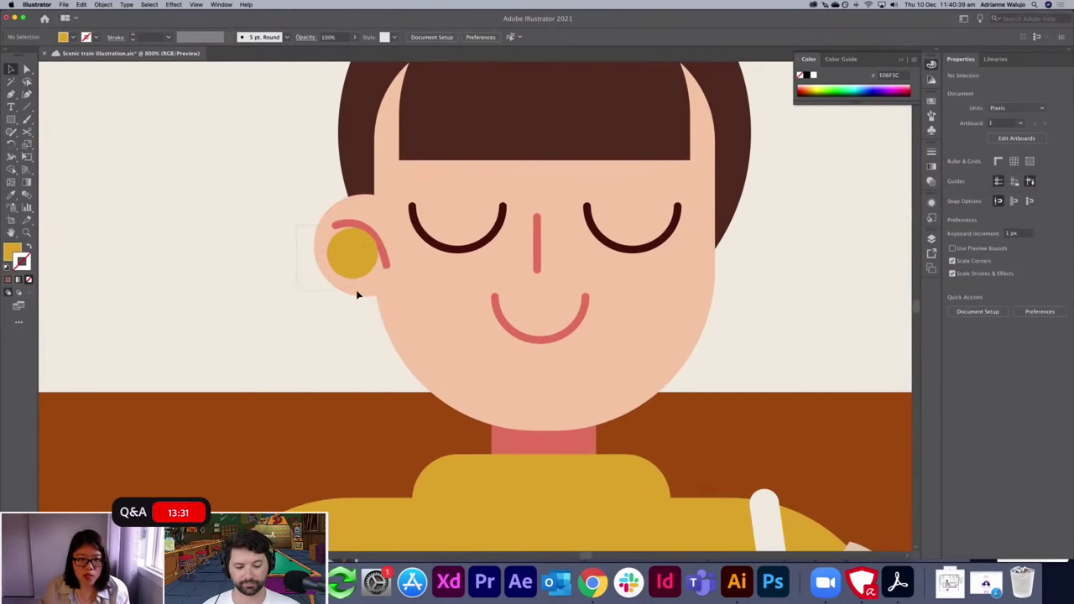
Place a horizontally mirrored copy of the ear, with its lines and earring, on the head's opposite side behind the face.
left_click(356, 294)
key("a")
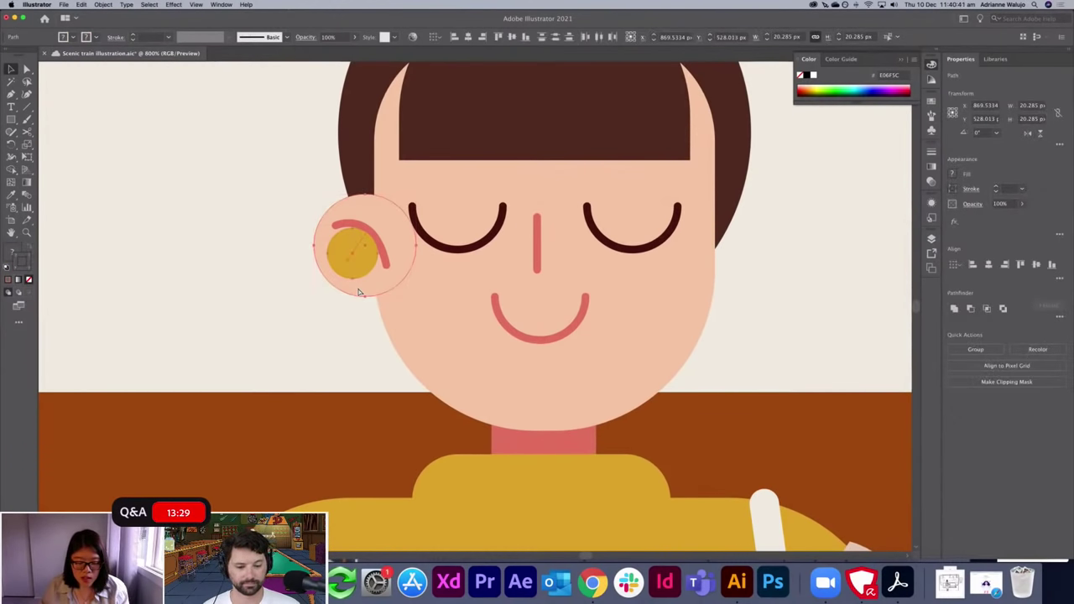
left_click(1028, 133)
left_click_drag(363, 223, 725, 225)
left_click(736, 157, "shift")
key("super+[")
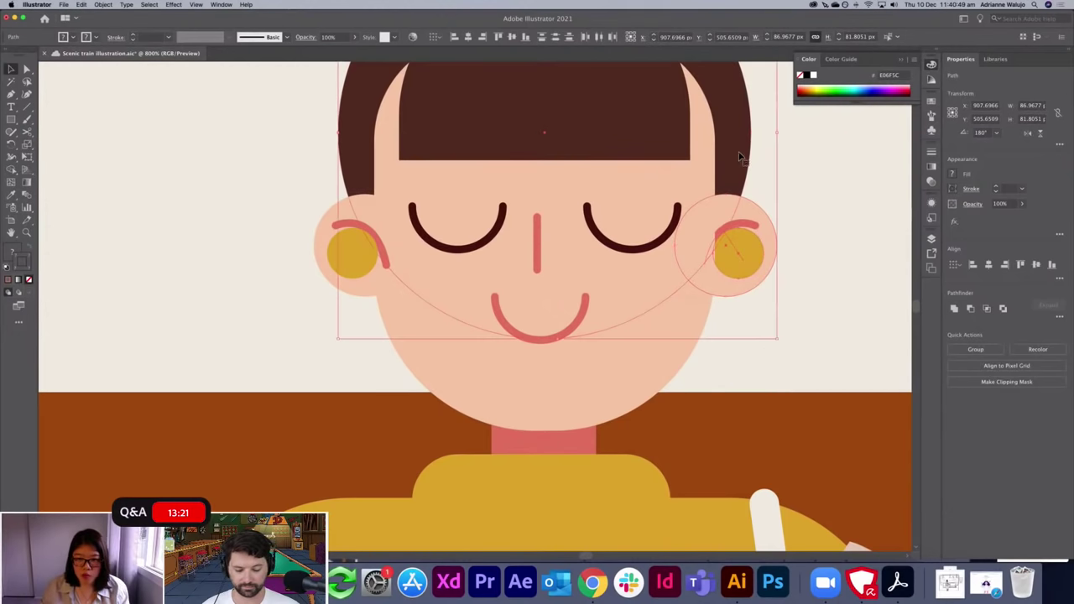
left_click(799, 185)
Rearrange the stacking order so the large dark hair circle overlaps the inner edges of both ears.
scroll(782, 219, "up", 5)
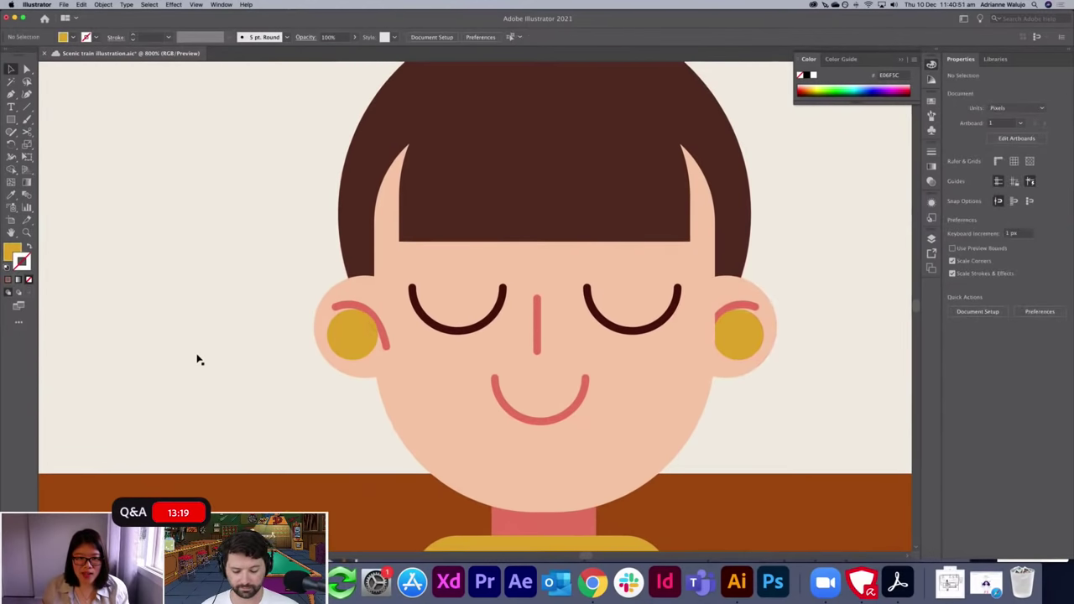
left_click(347, 355)
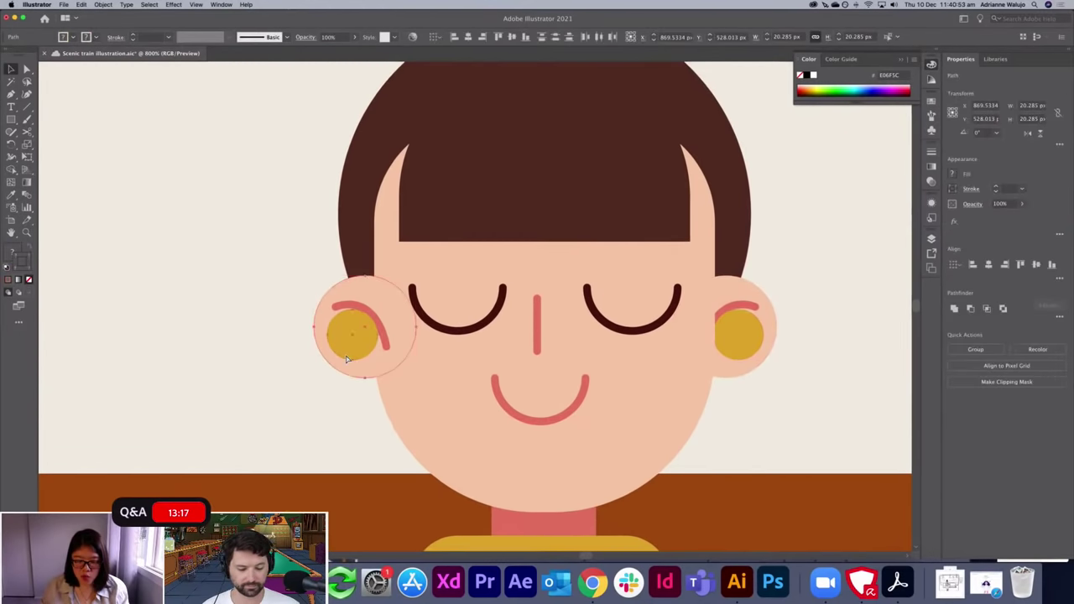
key("super+bracketleft")
scroll(352, 335, "up", 6)
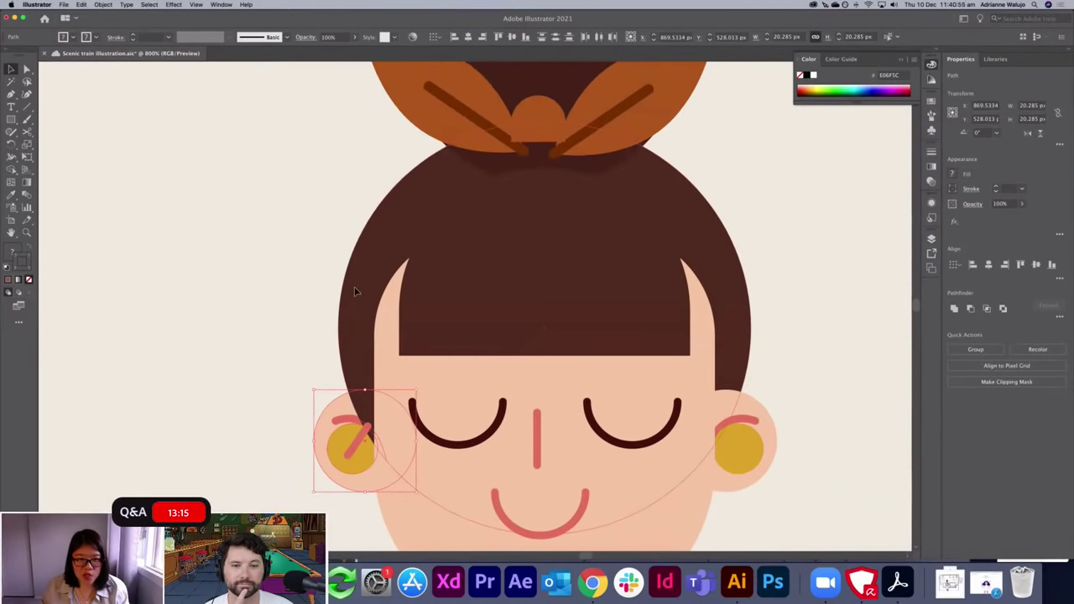
left_click(354, 291)
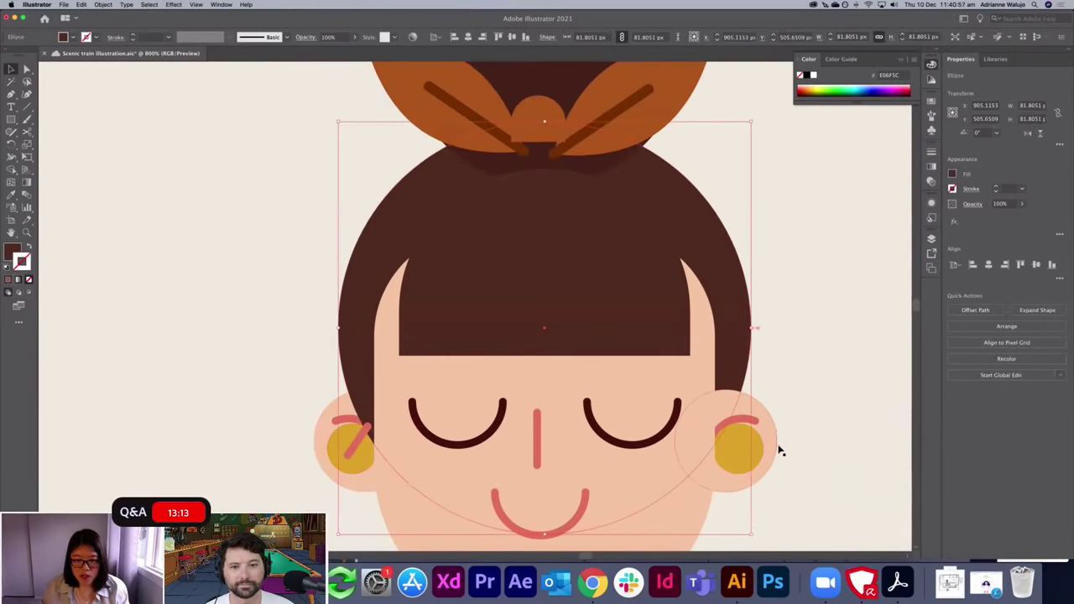
left_click(746, 413)
key("super+shift+[")
key("super+]")
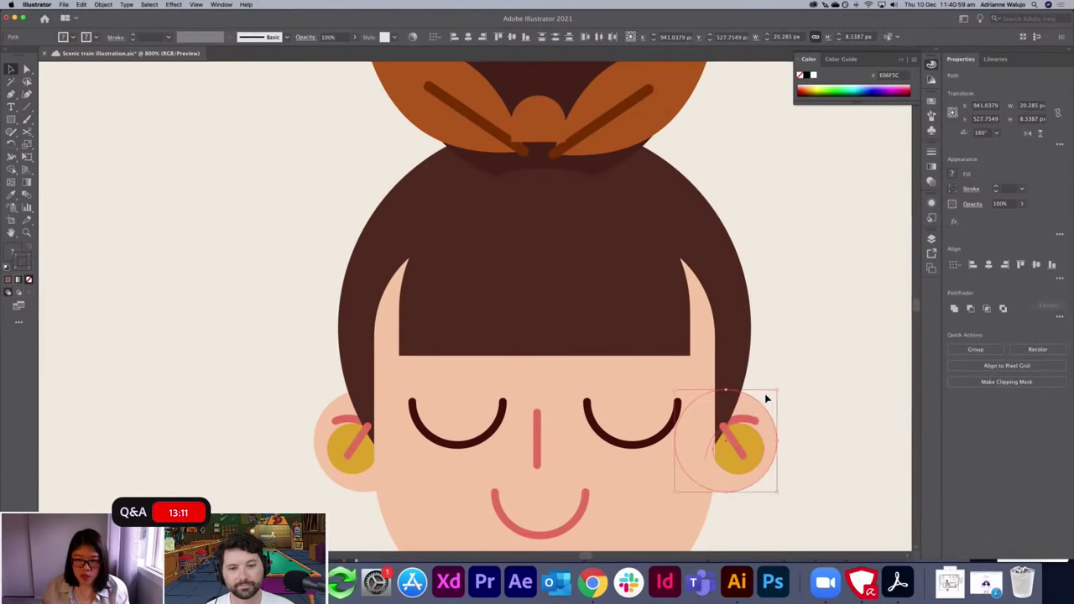
left_click(797, 362)
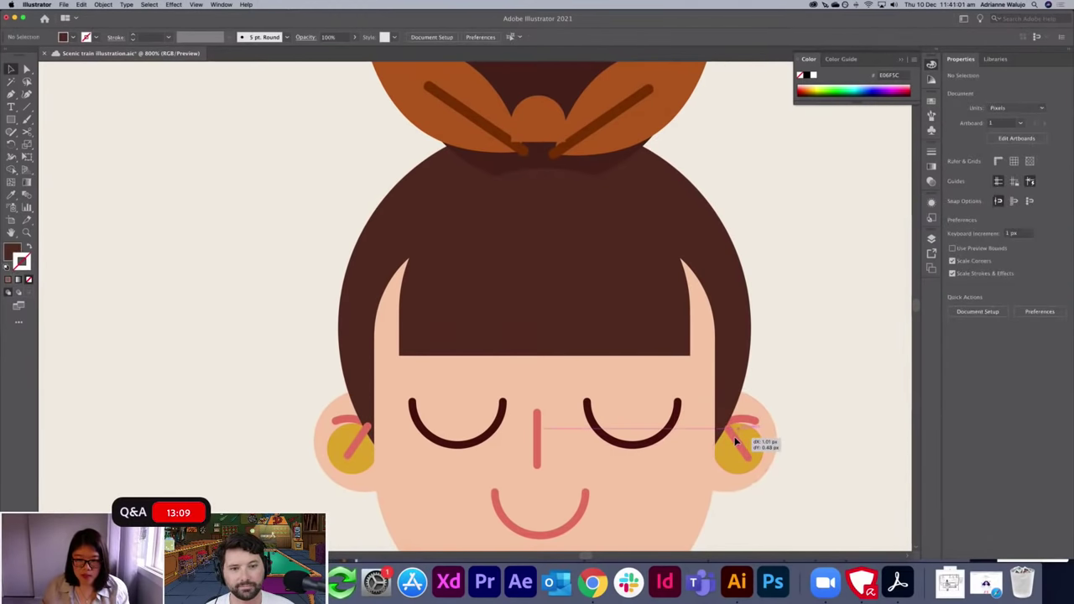
Bring both mustard earrings in front of the ear lines and hair, and shift them slightly outward.
left_click(750, 439)
key("super+shift+]")
left_click(839, 398)
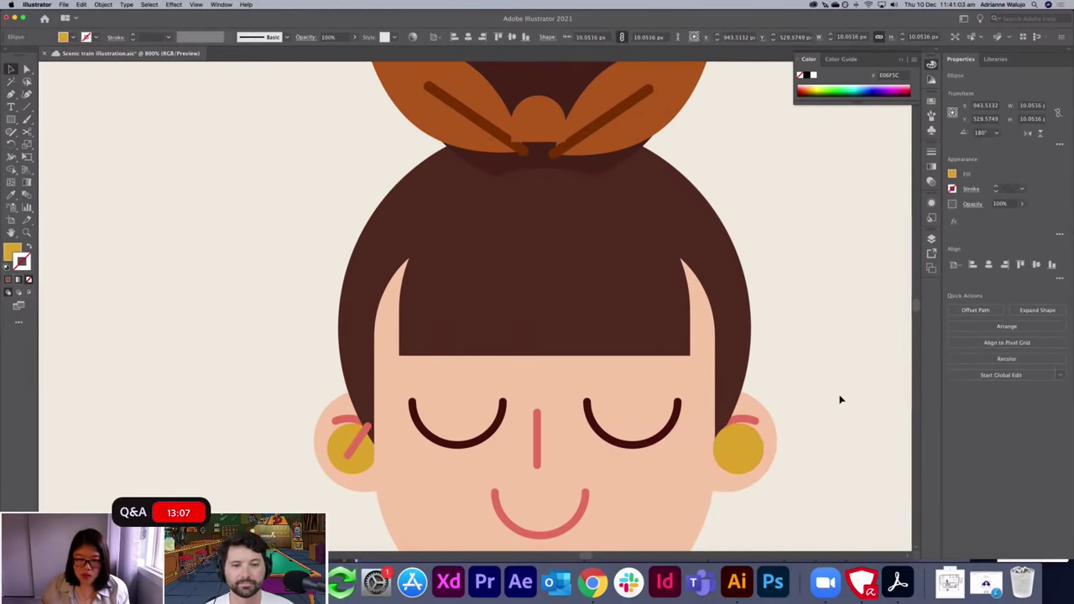
left_click(361, 468)
key("super+shift+bracketright")
left_click_drag(356, 468, 736, 447)
left_click(822, 436)
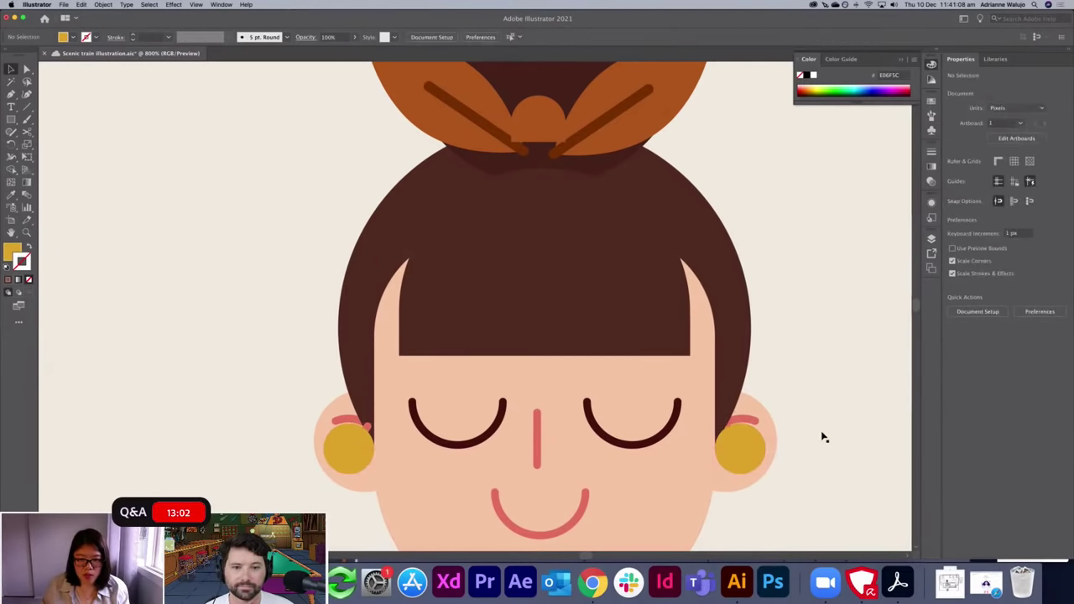
Nudge the left ear circle together with its inner lines slightly outward.
left_click(367, 428)
left_click(355, 421, "shift")
left_click(334, 414, "shift")
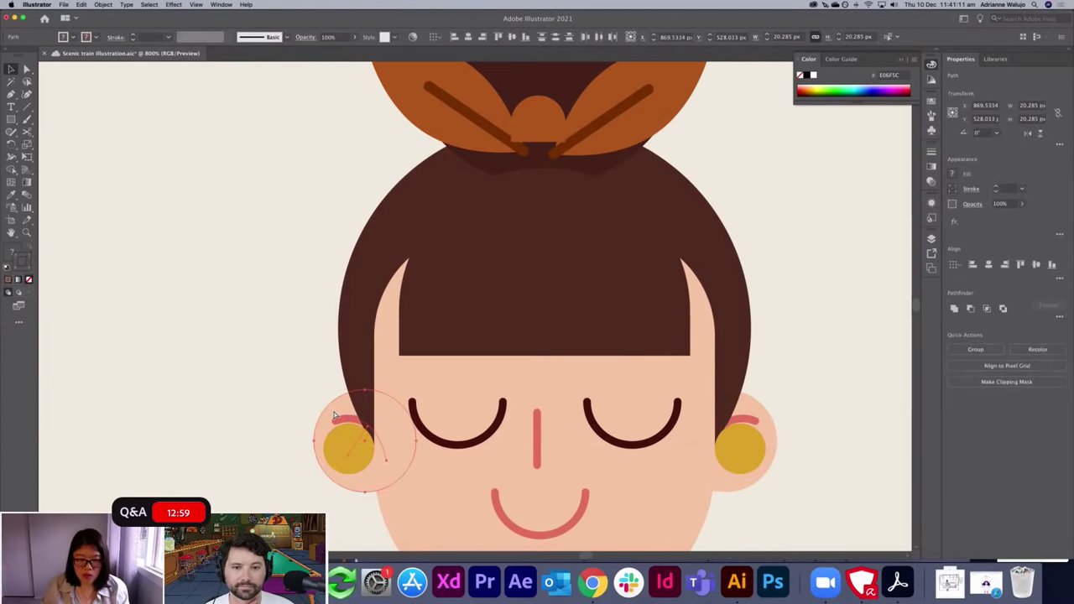
left_click(292, 367)
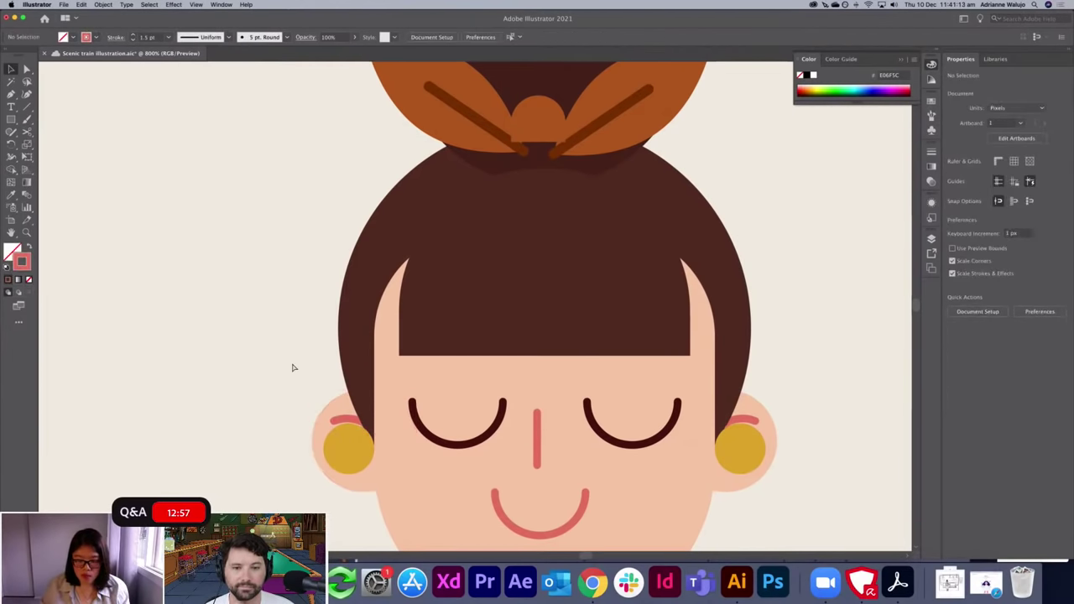
Try to send the bow and the hair bun behind the head's hair circle, and undo the reordering.
key("super+minus")
key("super+minus")
key("super+minus")
key("super+minus")
key("super+equal")
key("super+equal")
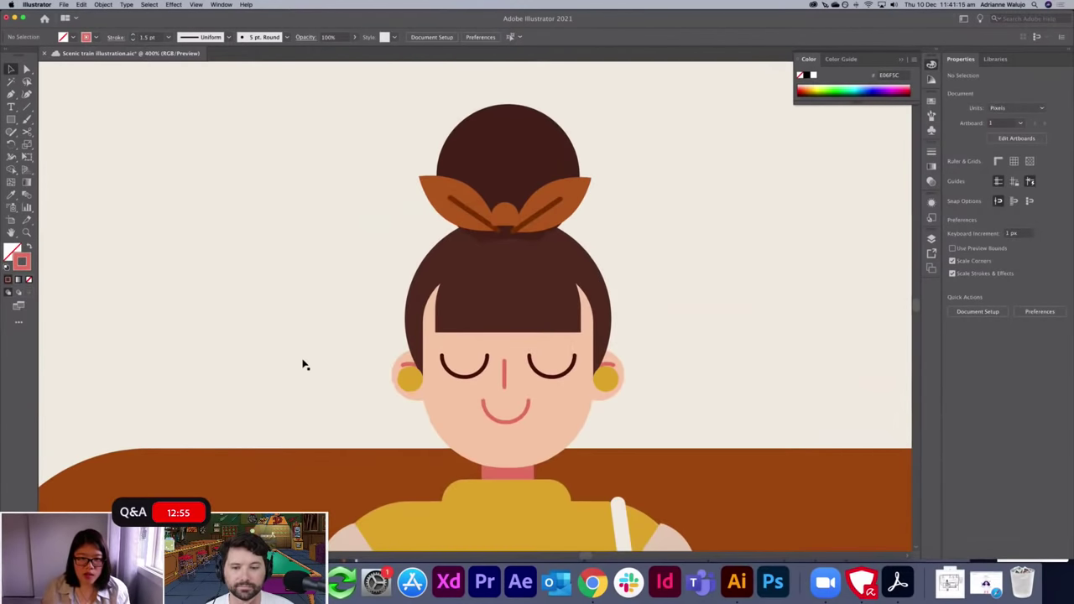
left_click_drag(591, 225, 613, 220)
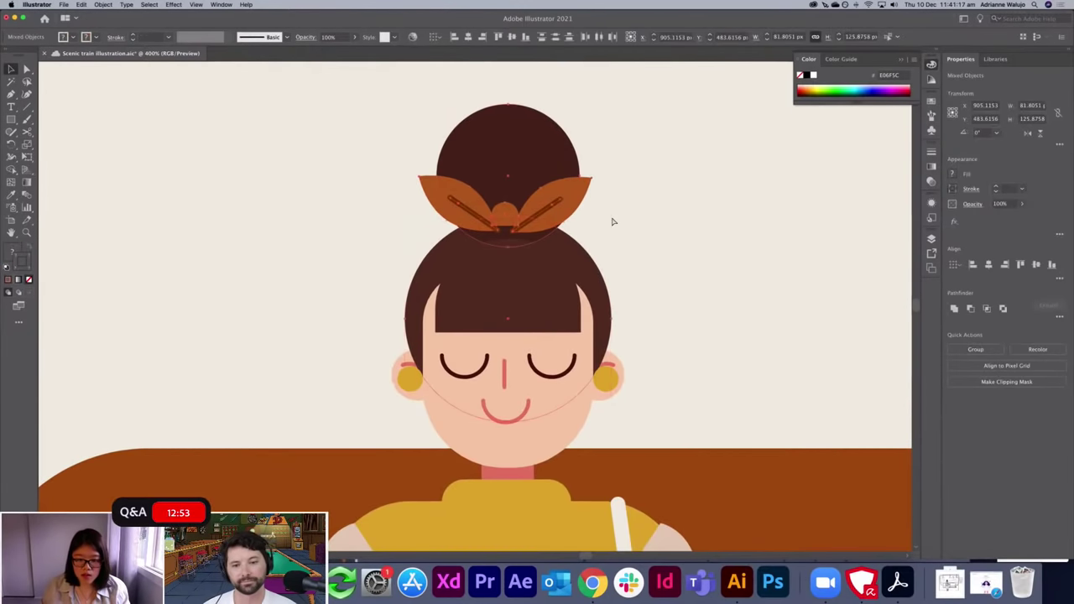
left_click(683, 202)
left_click(573, 188)
left_click(514, 170, "shift")
key("super+[")
left_click(626, 164)
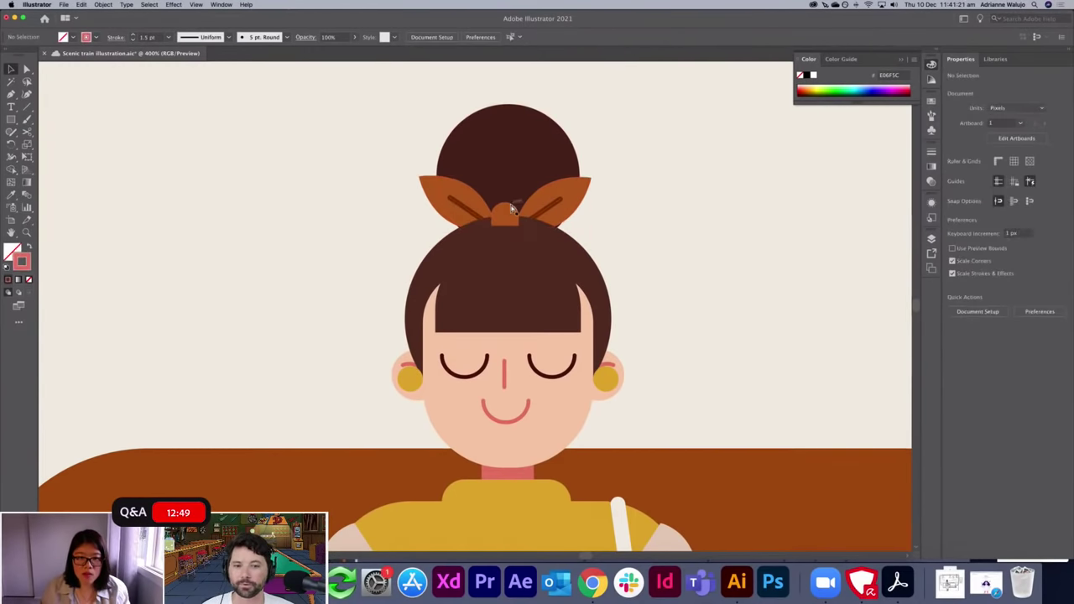
key("super+z")
Send the bow's knot, the bow and the hair bun behind the large hair circle of the head.
left_click(506, 210)
left_click(514, 162, "shift")
key("super+[")
left_click(593, 191)
left_click(548, 191)
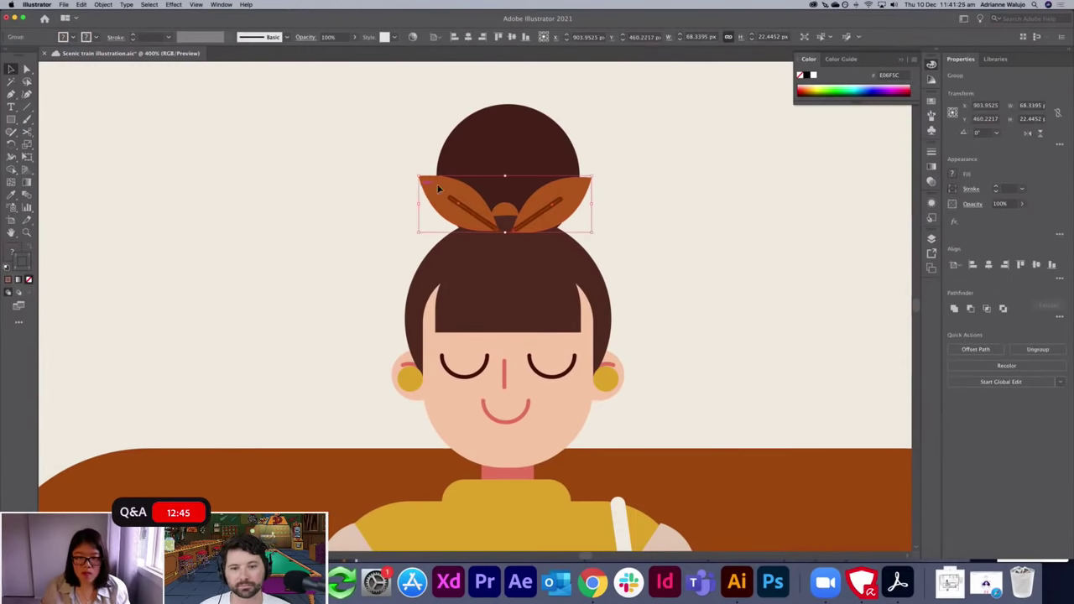
left_click(494, 167, "shift")
key("super+[")
left_click(714, 215)
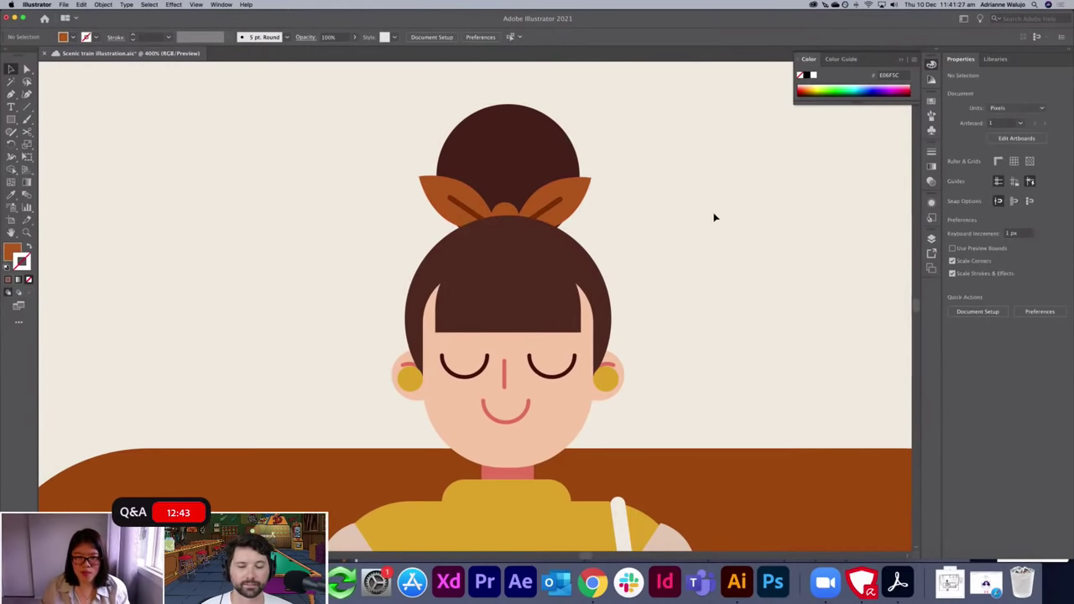
scroll(711, 239, "down", 3)
scroll(710, 239, "up", 3)
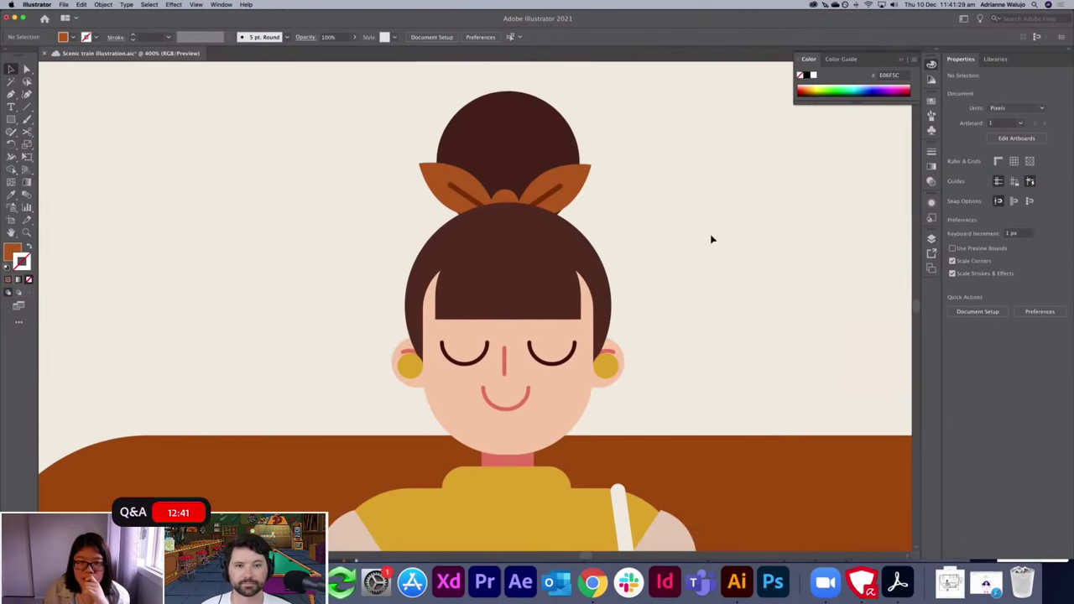
scroll(711, 239, "down", 3)
scroll(711, 239, "down", 2)
scroll(710, 239, "up", 5)
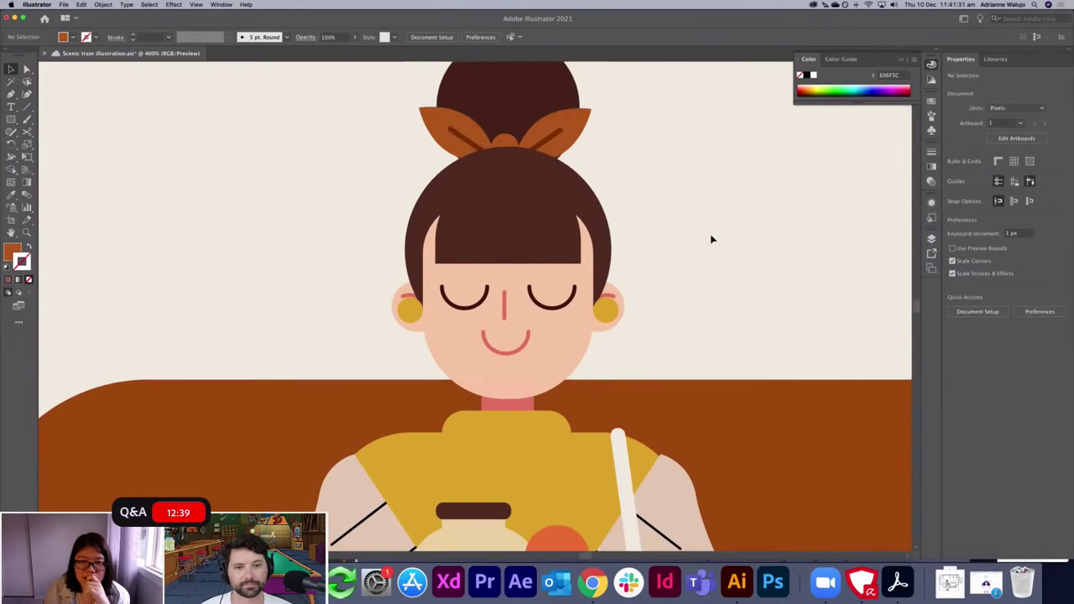
scroll(710, 239, "down", 3)
Flatten both closed-eye curves together to about 7.4 px high and set their stroke weight to 1.5 pt.
key("super+equal")
key("super+equal")
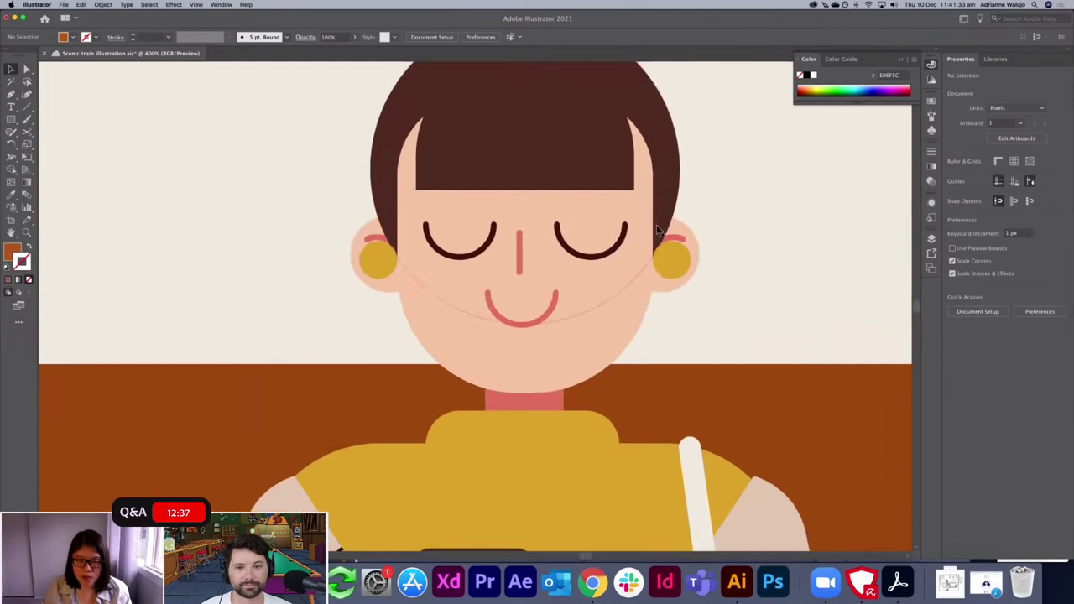
left_click(625, 247)
left_click(478, 243, "shift")
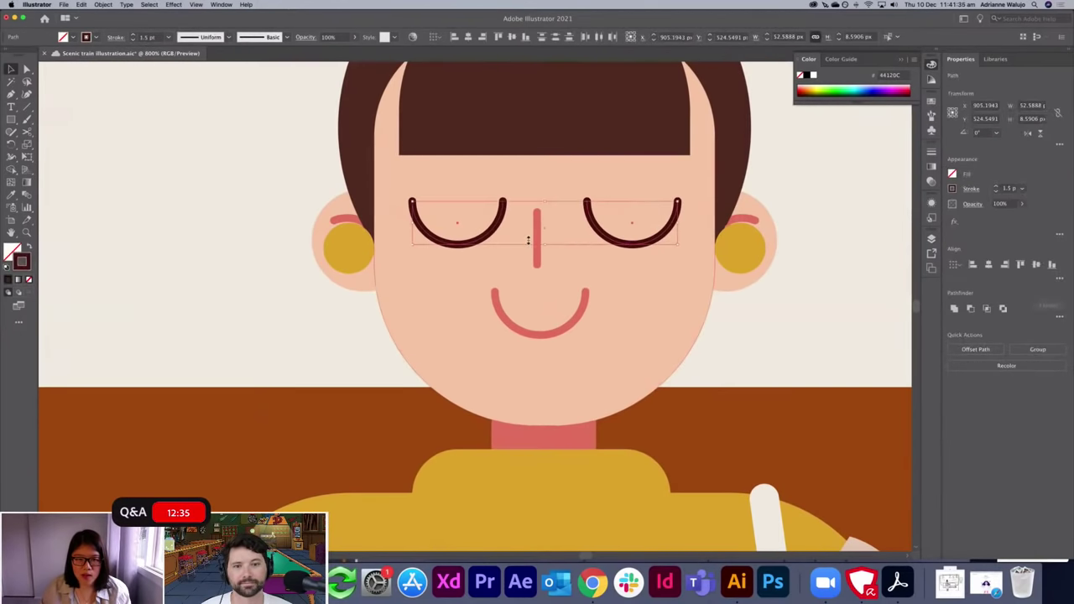
left_click_drag(545, 239, 546, 235)
left_click(1008, 188)
type("1.5")
key("Return")
left_click(788, 198)
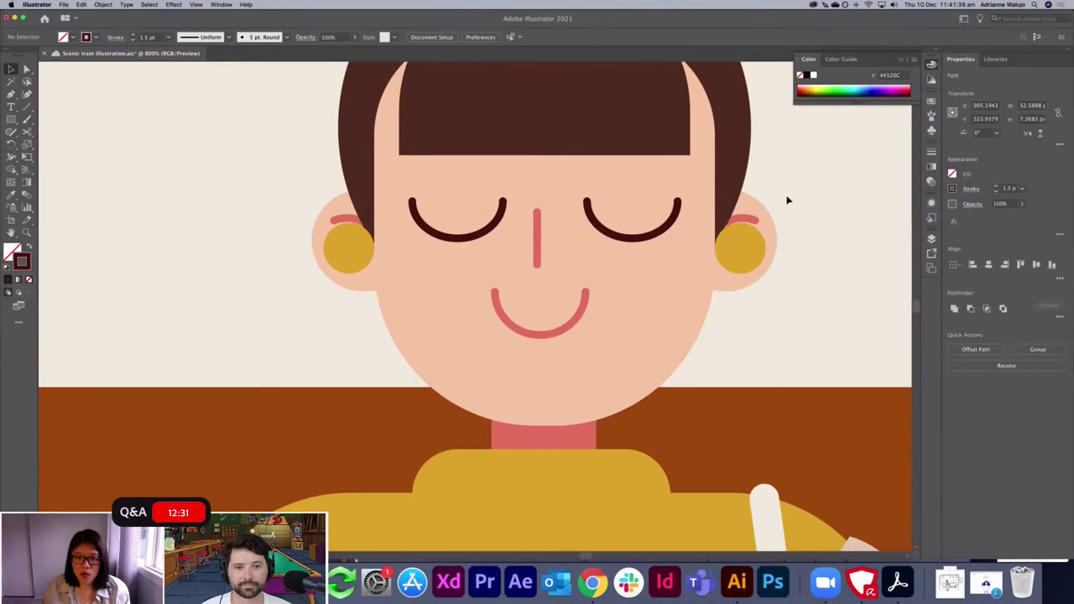
Nudge the nose line slightly toward the centre of the face.
left_click_drag(537, 228, 539, 233)
left_click(820, 283)
key("super+minus")
key("super+minus")
key("super+minus")
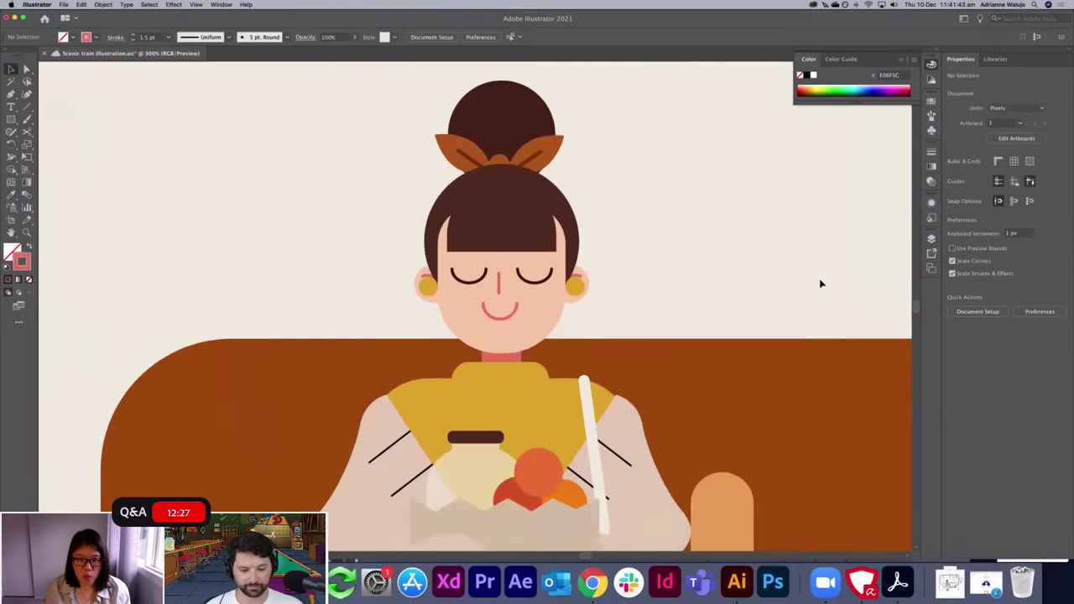
Move the smiling mouth curve slightly up, closer to the nose.
key("super+equal")
key("super+equal")
left_click_drag(803, 235, 802, 302)
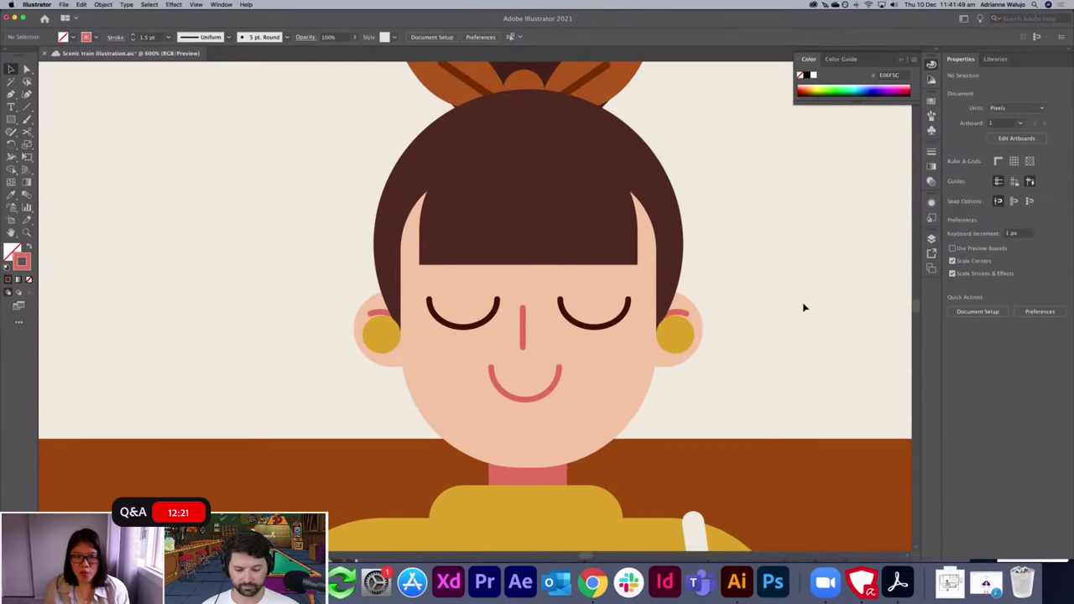
left_click_drag(556, 378, 557, 373)
left_click(724, 359)
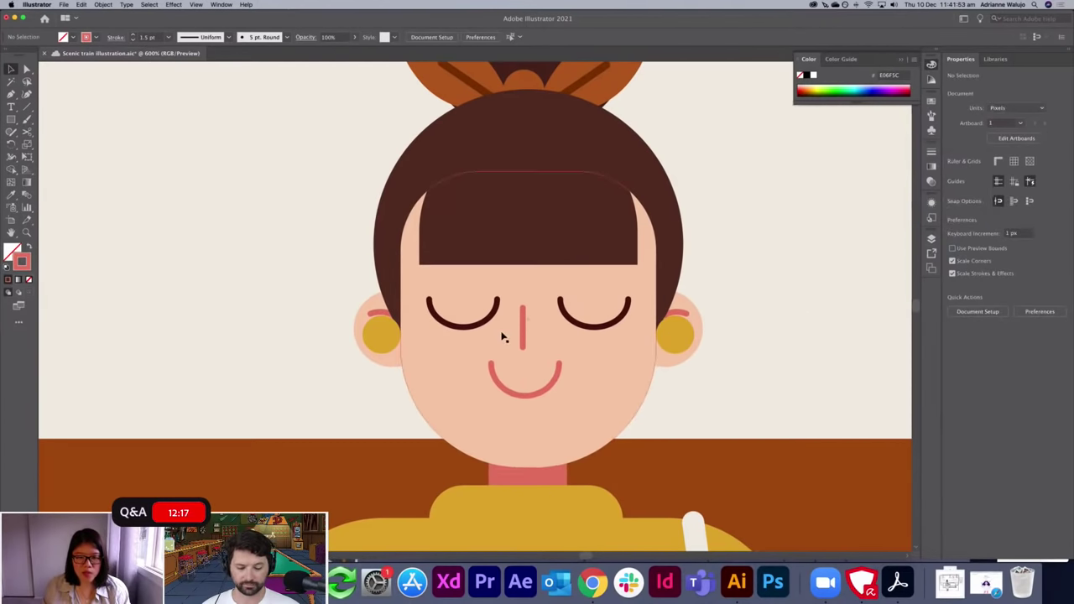
key("super+minus")
key("super+minus")
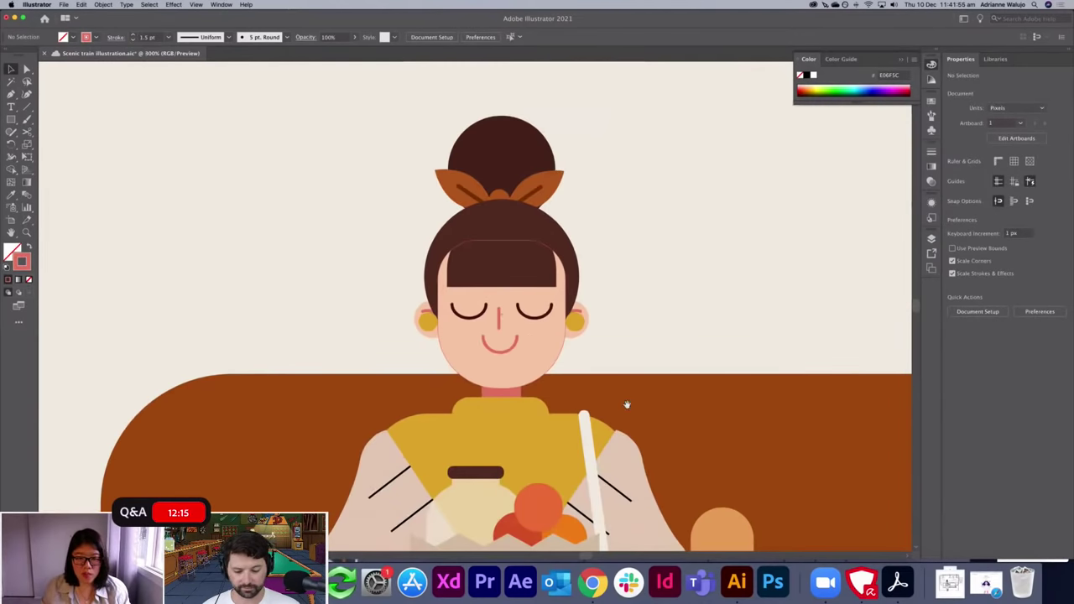
Draw a vertical line about 12.6 px long on the turtleneck collar and copy it to make three evenly spaced ribs.
left_click_drag(627, 405, 650, 305)
key("super+plus")
key("super+plus")
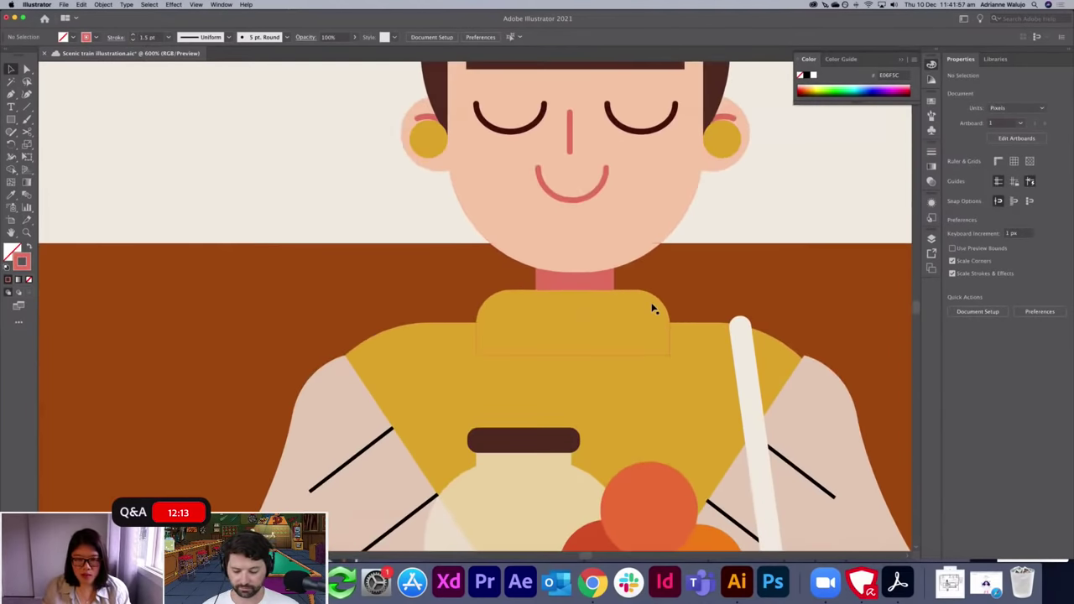
key("p")
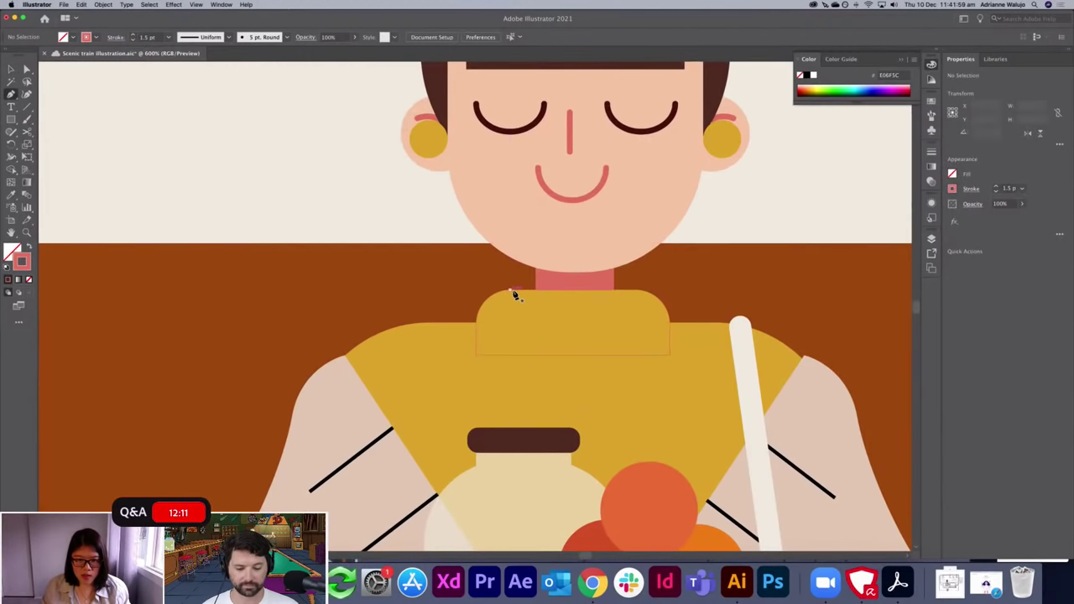
left_click(515, 295)
left_click(509, 338)
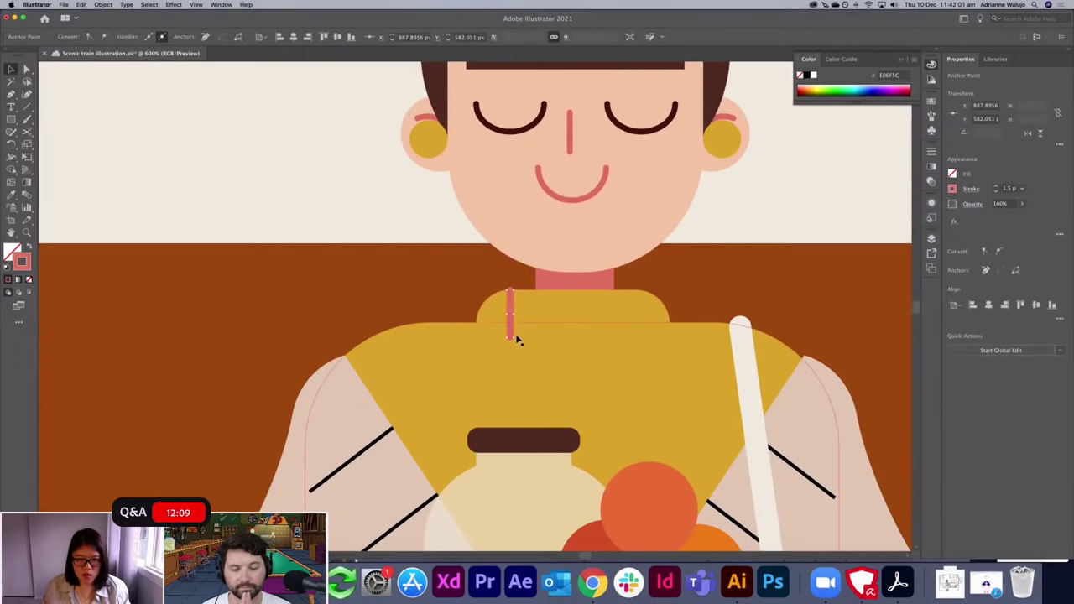
left_click_drag(511, 326, 625, 328)
left_click(570, 317, "shift")
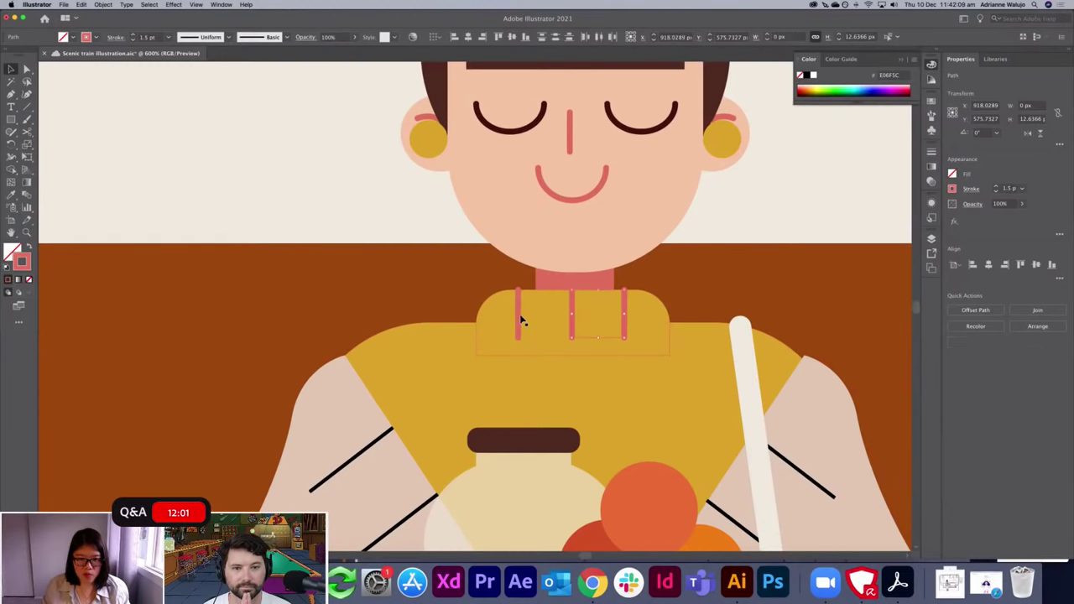
Using the sweater's yellow as reference, recolour the strokes of the three collar ribs to brown 89430A.
left_click(461, 337)
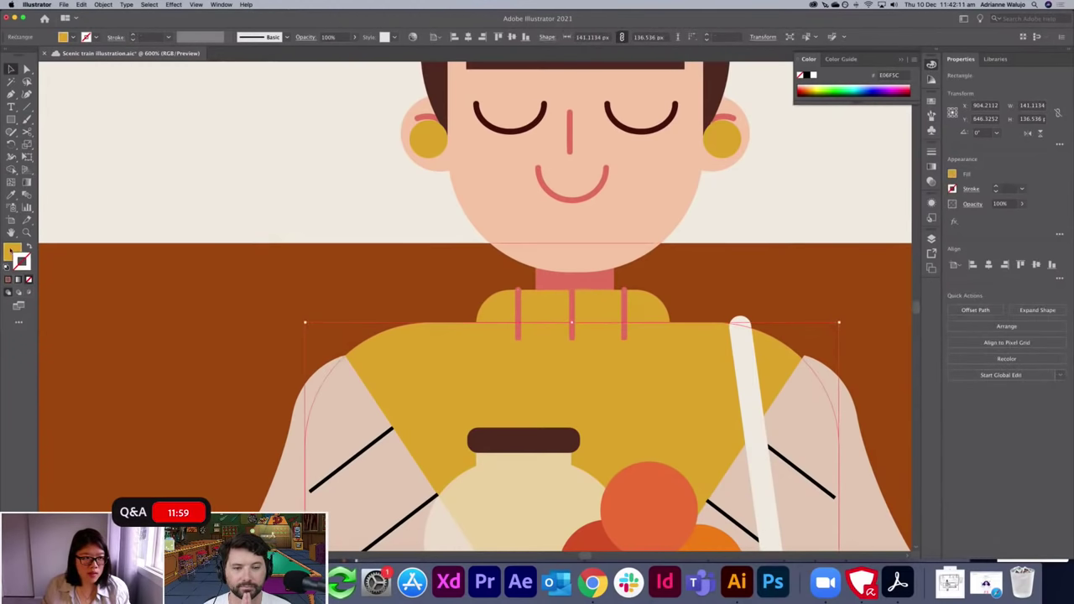
double_click(11, 251)
left_click(777, 245)
left_click(518, 306)
left_click(517, 311)
left_click(574, 303, "shift")
left_click(623, 299, "shift")
double_click(20, 262)
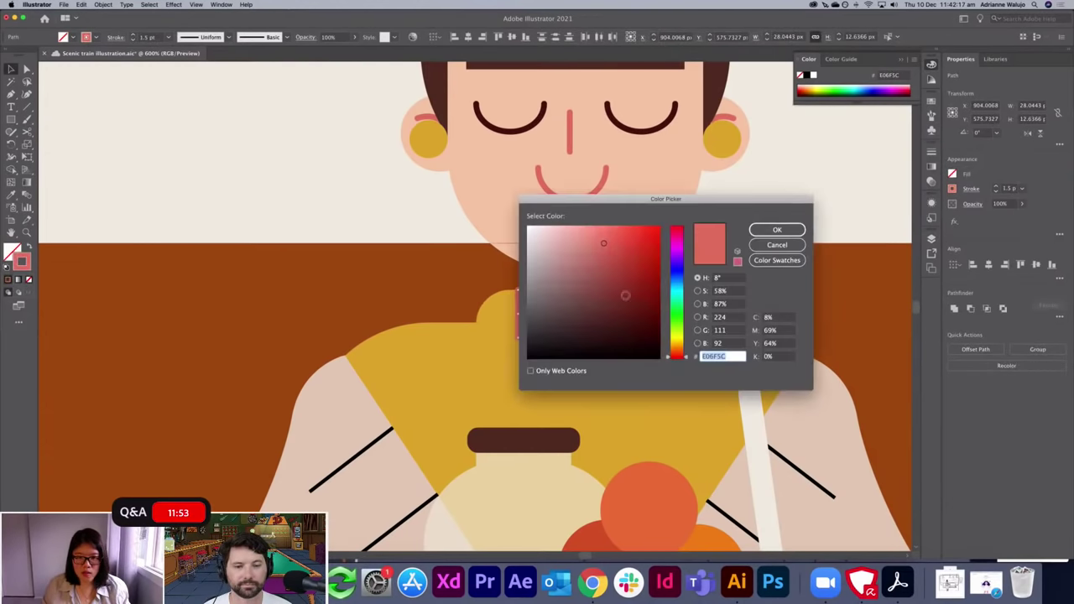
key("Tab")
left_click(676, 349)
left_click(640, 271)
left_click_drag(641, 272, 650, 287)
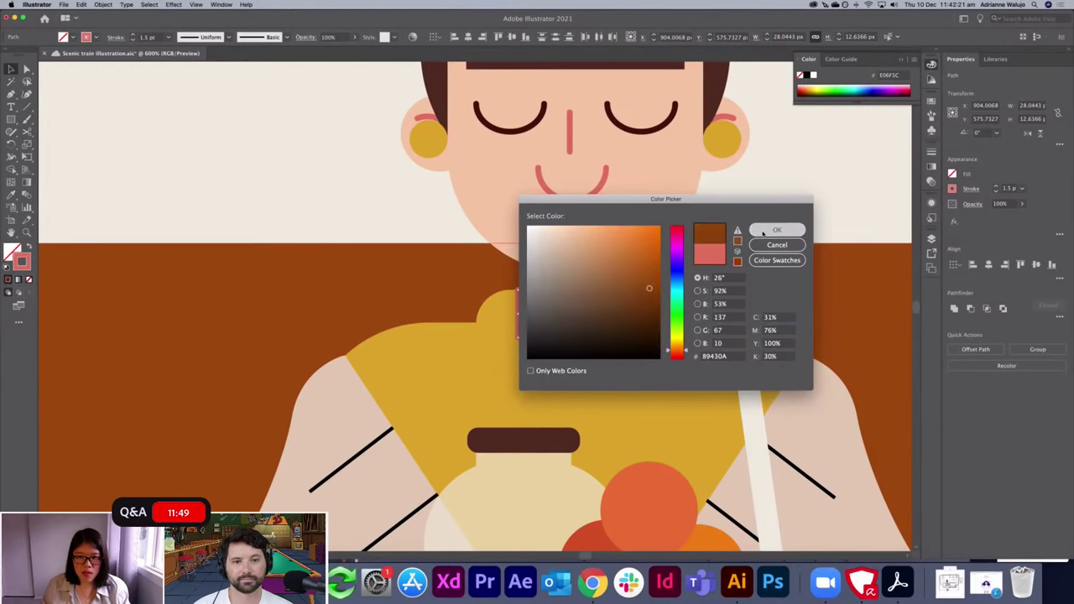
left_click(764, 229)
left_click(752, 214)
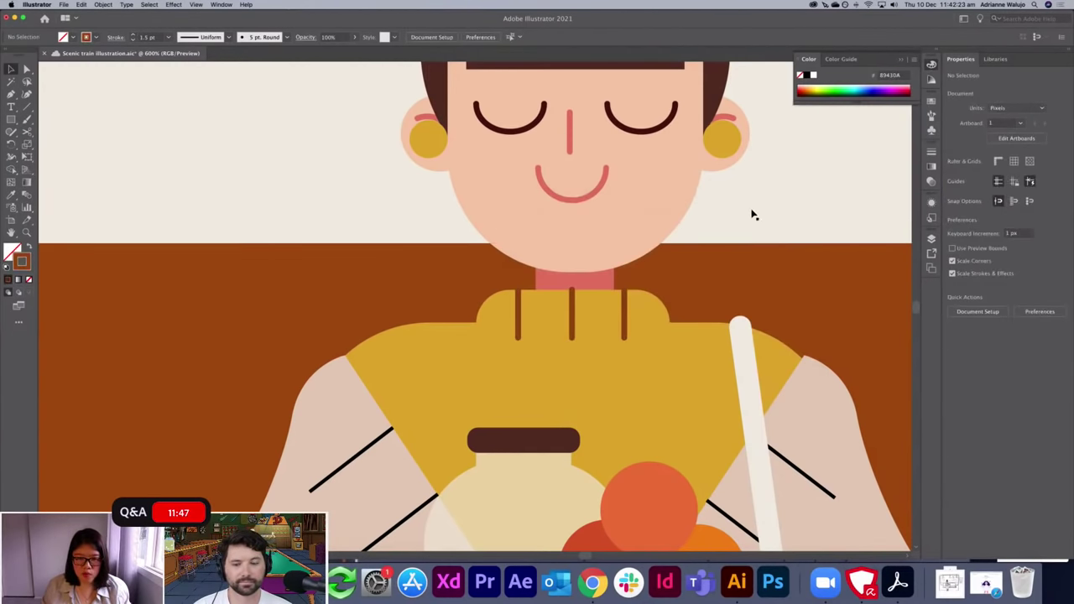
left_click(573, 330)
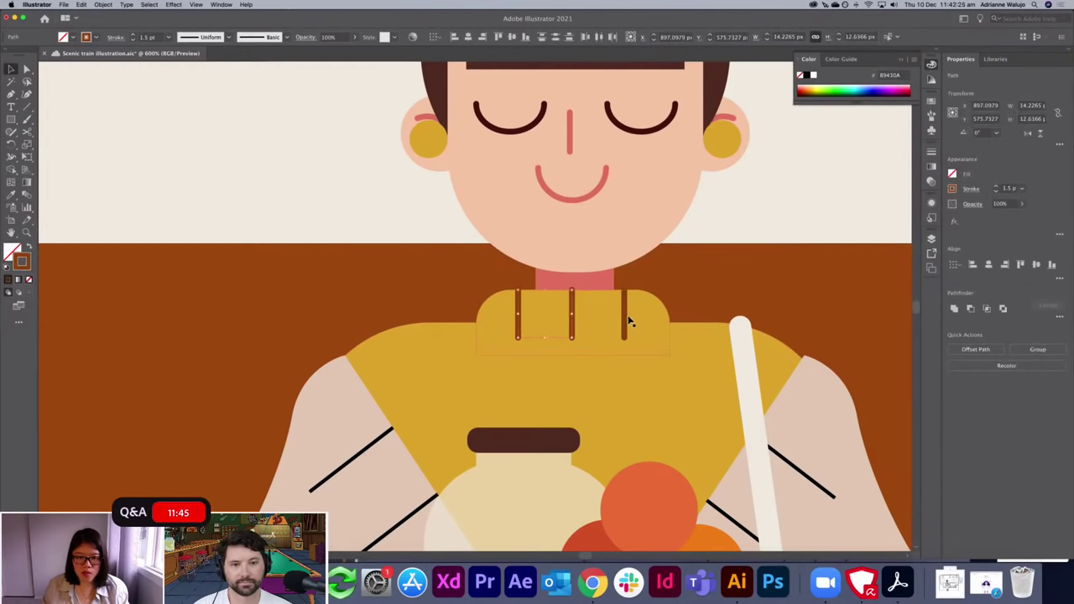
left_click(742, 204)
Match the four black crease lines on the sleeves to the brown stroke style of the collar ribs.
key("super+minus")
key("super+minus")
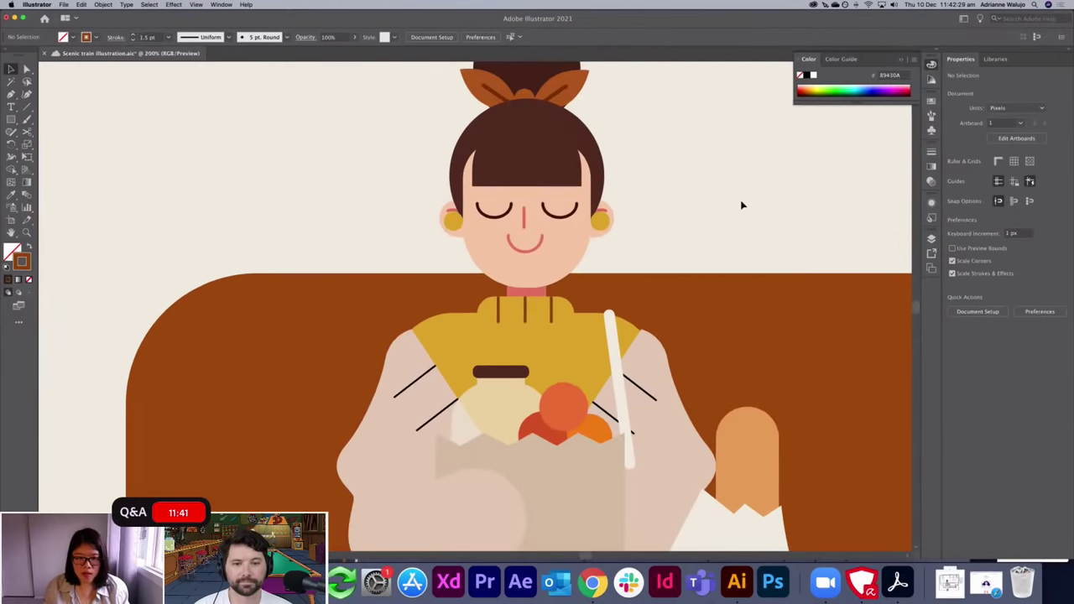
left_click(427, 380)
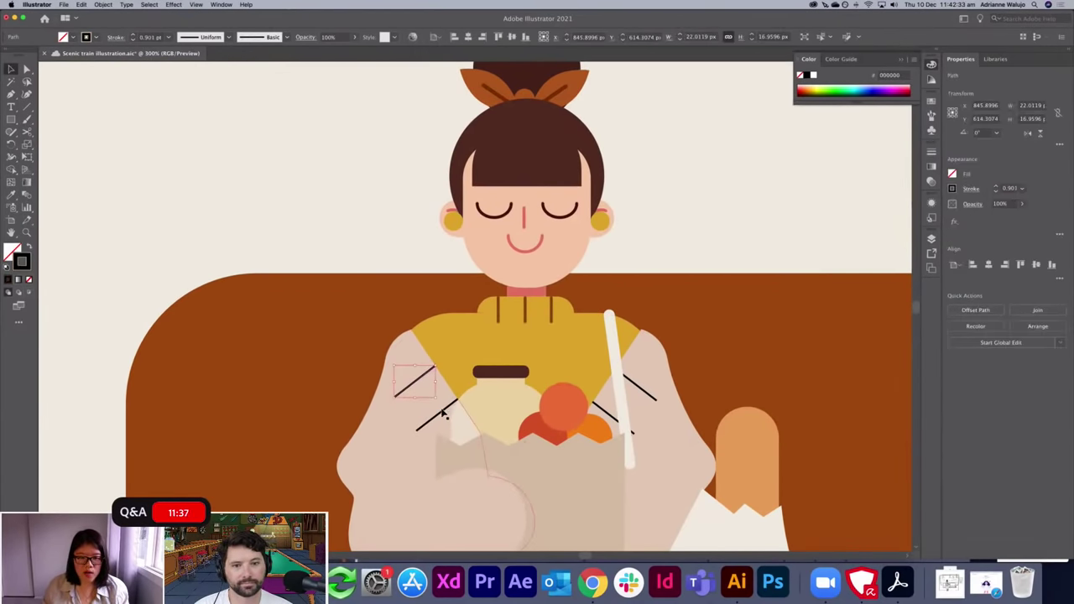
left_click(443, 412, "shift")
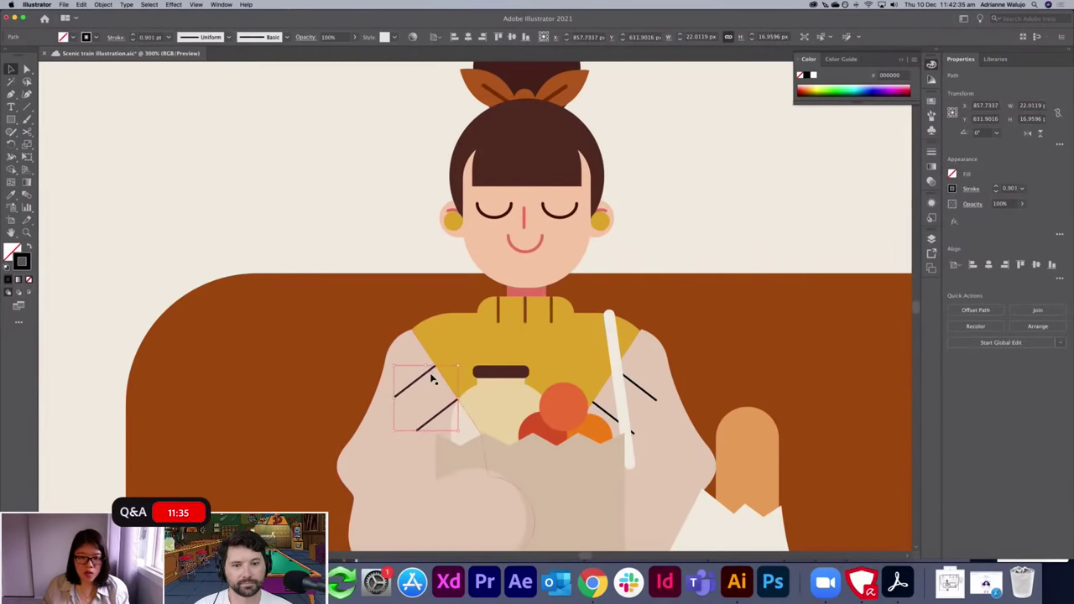
left_click(648, 398, "shift")
left_click(599, 409, "shift")
key("i")
left_click(557, 318)
key("v")
left_click(676, 225)
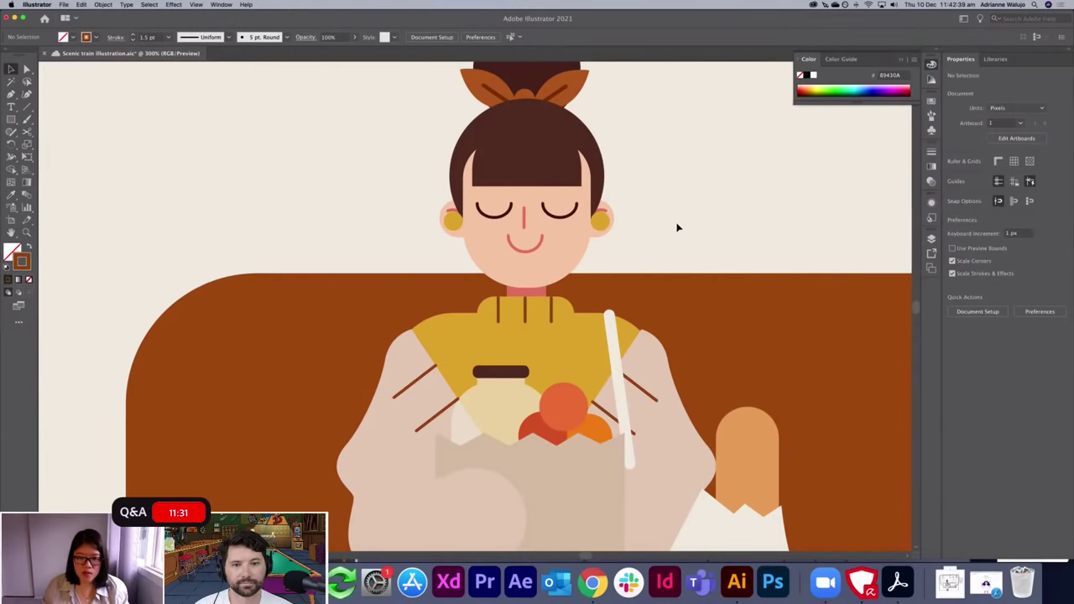
Darken the fill of the baguette in the white bag to orange-brown D18643.
key("super+minus")
key("super+minus")
scroll(642, 197, "down", 3)
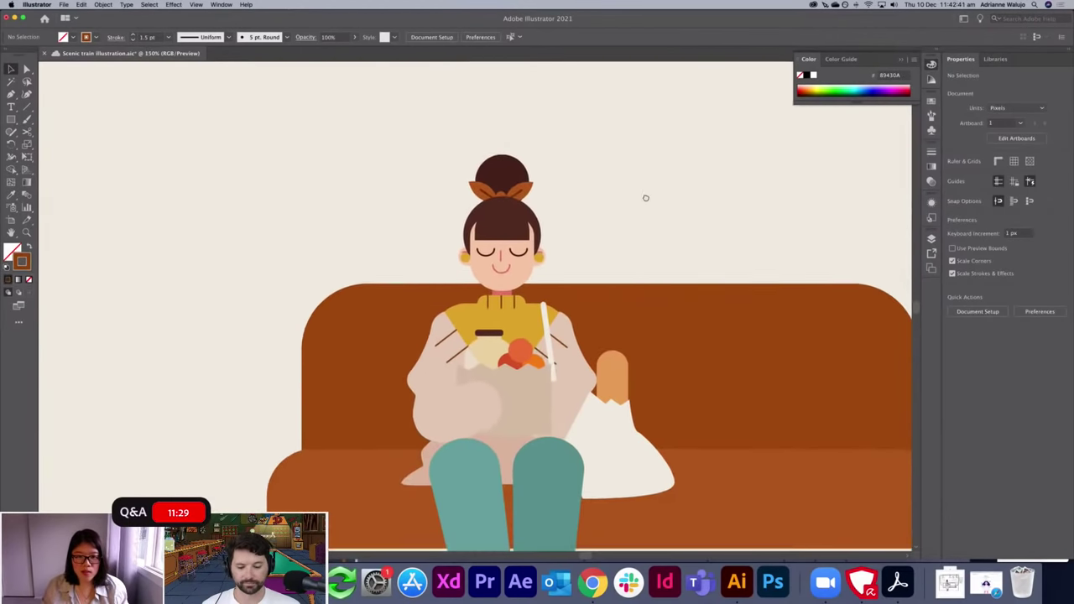
left_click(629, 302)
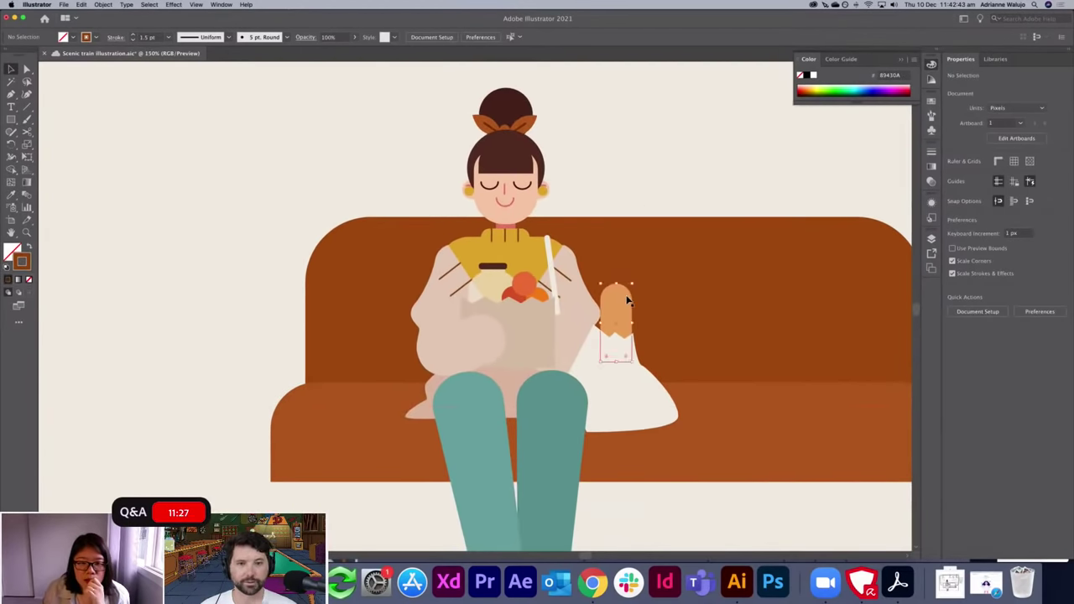
double_click(13, 252)
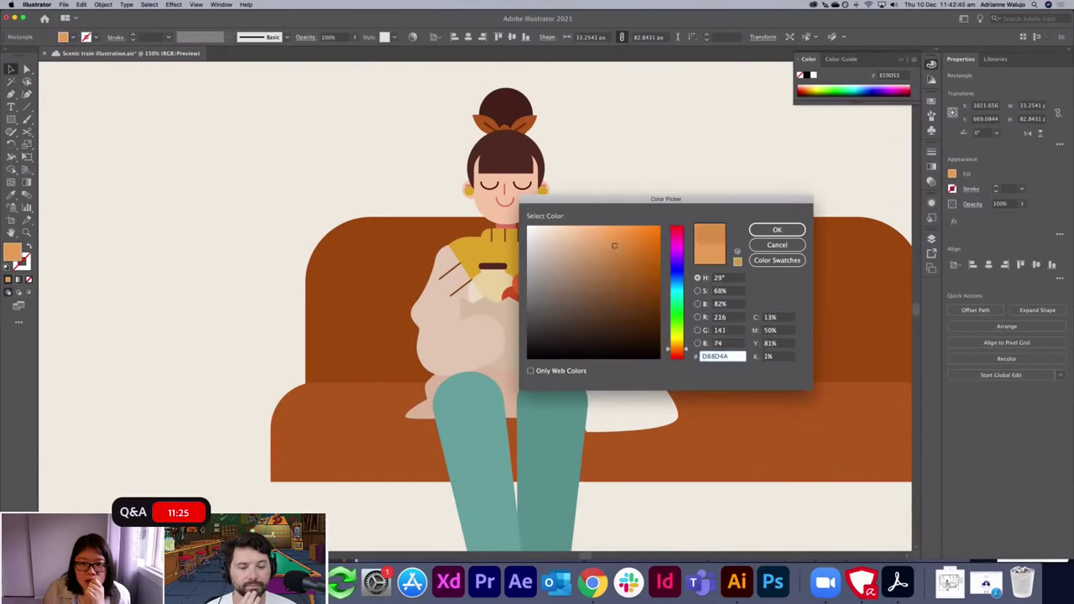
left_click(777, 230)
left_click(650, 211)
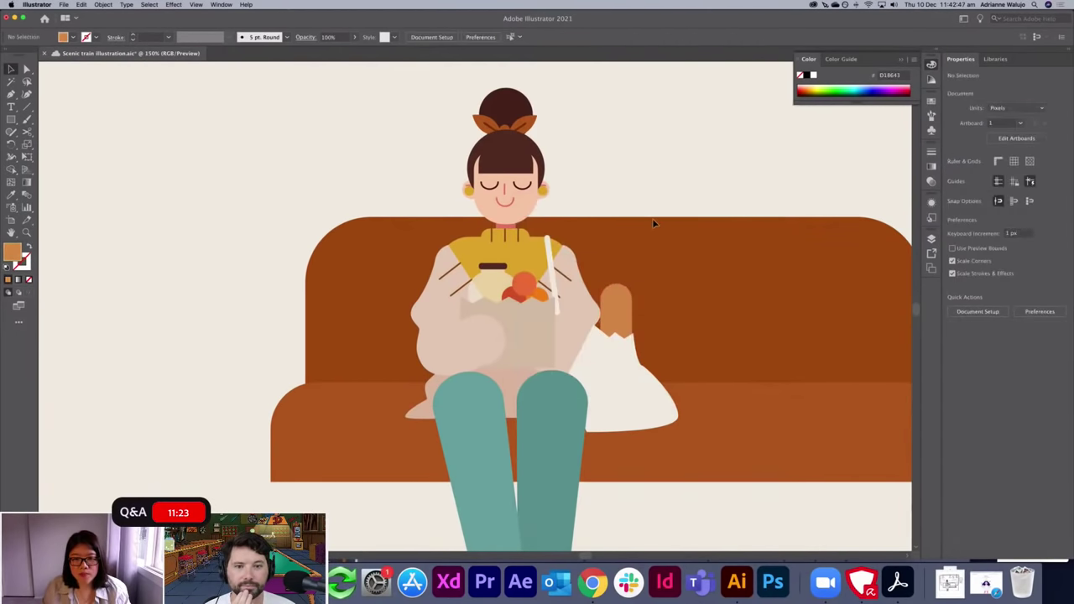
left_click(615, 304)
left_click(630, 177)
Fill both parts of the shoe under the darker trouser leg with dark orange-red C64D22.
left_click_drag(630, 177, 613, 158)
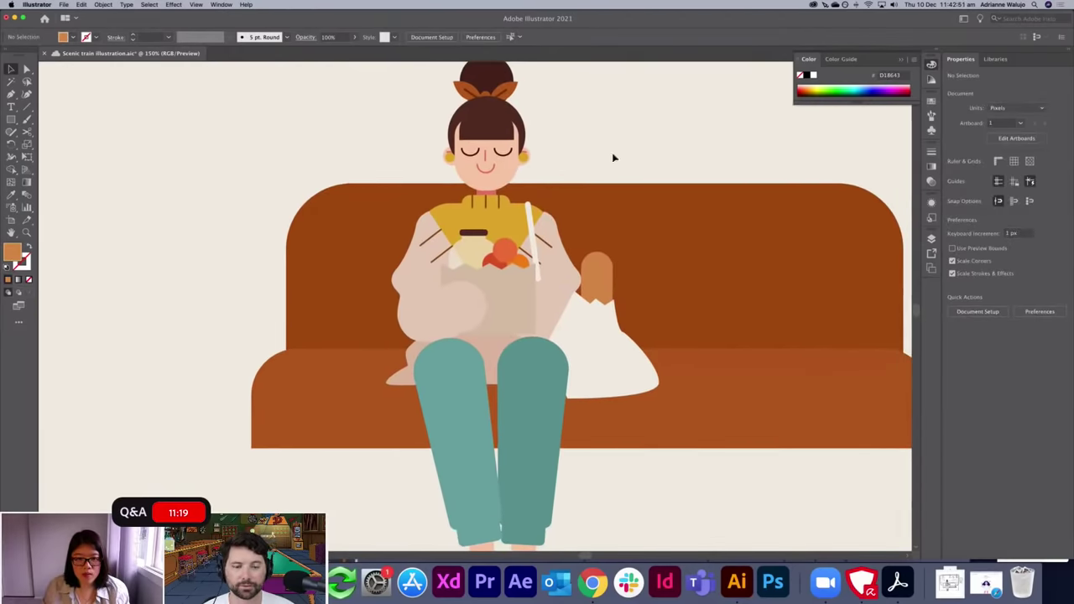
scroll(629, 160, "down", 3)
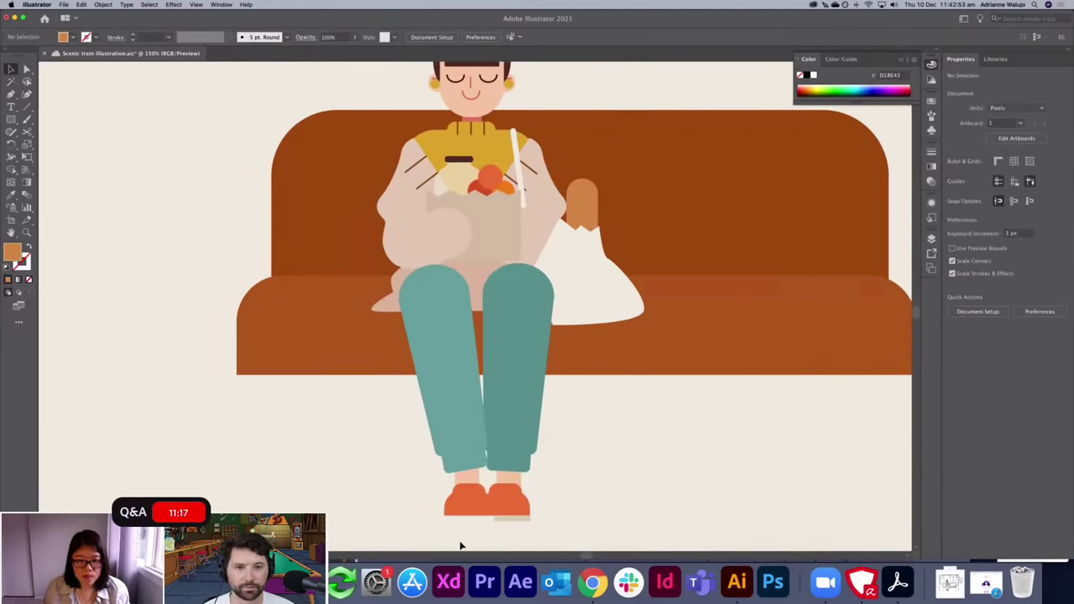
left_click(472, 519)
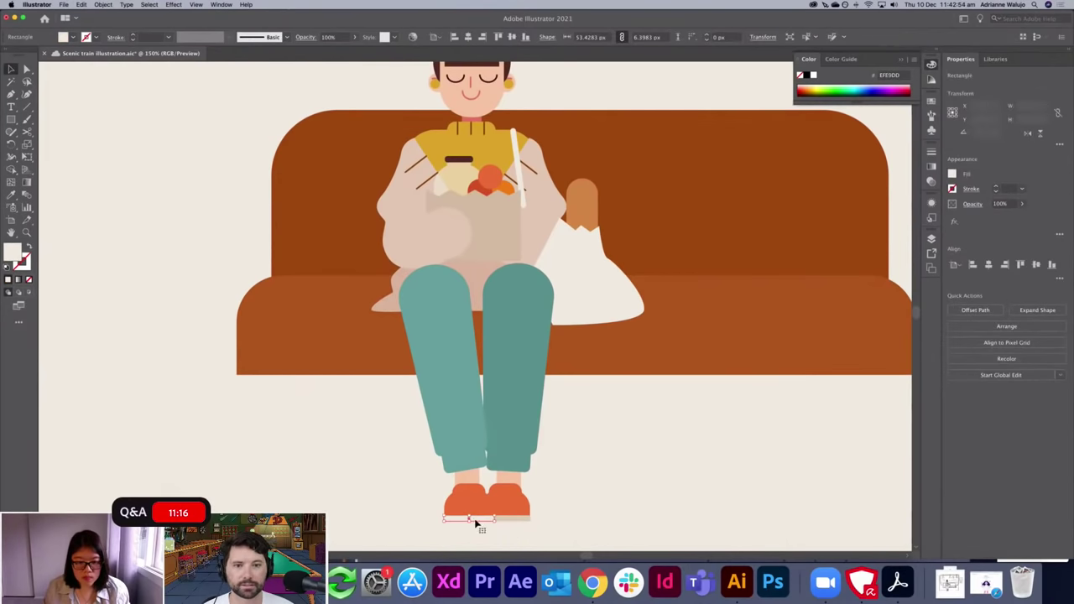
left_click(515, 494)
left_click(513, 488, "shift")
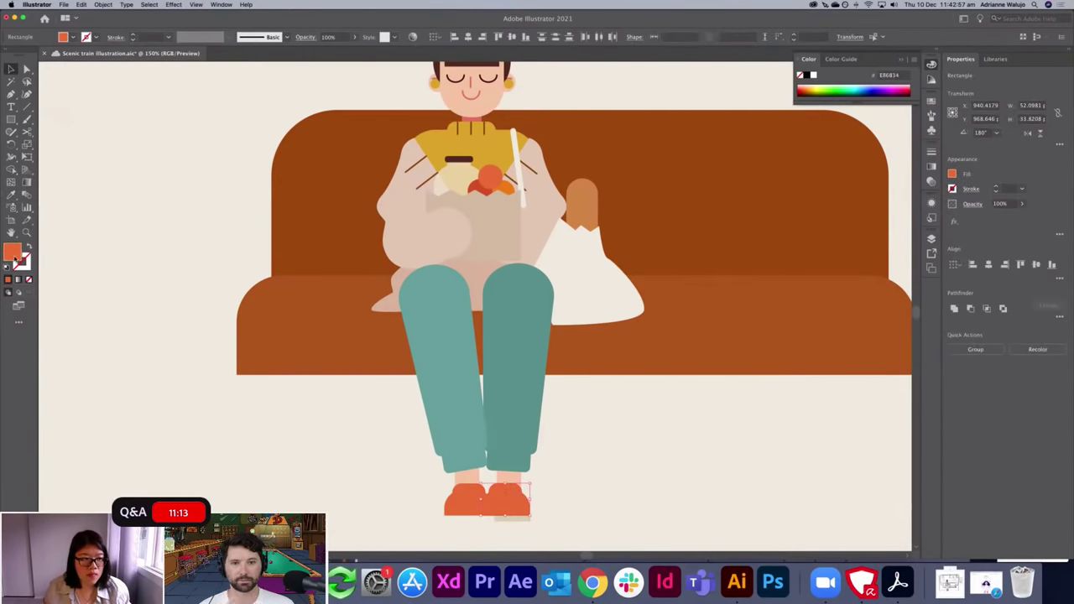
double_click(13, 252)
type("C64D22")
key("Return")
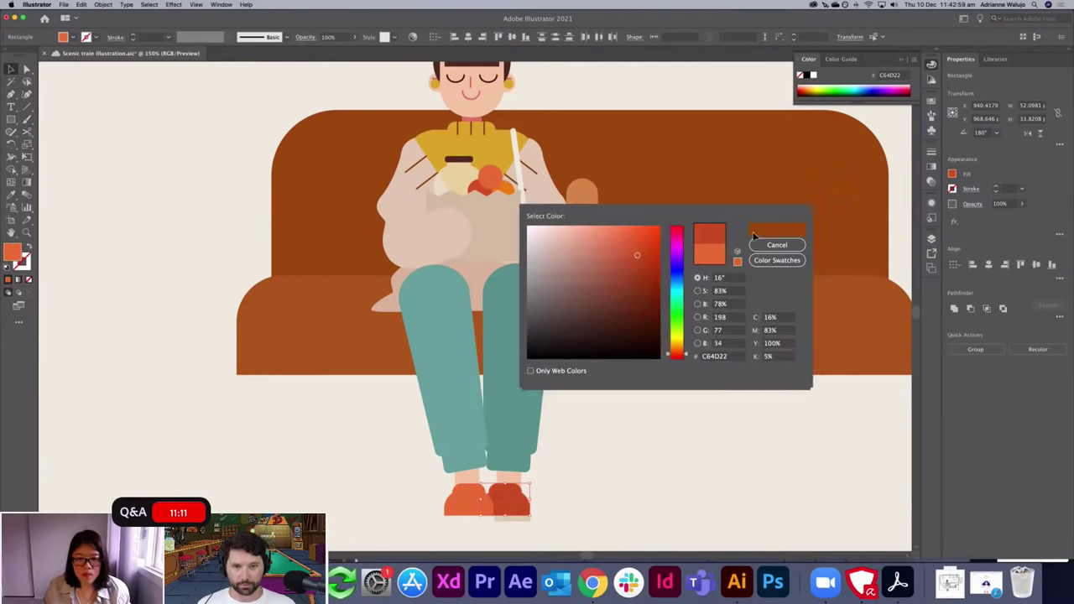
left_click(635, 470)
left_click(470, 520)
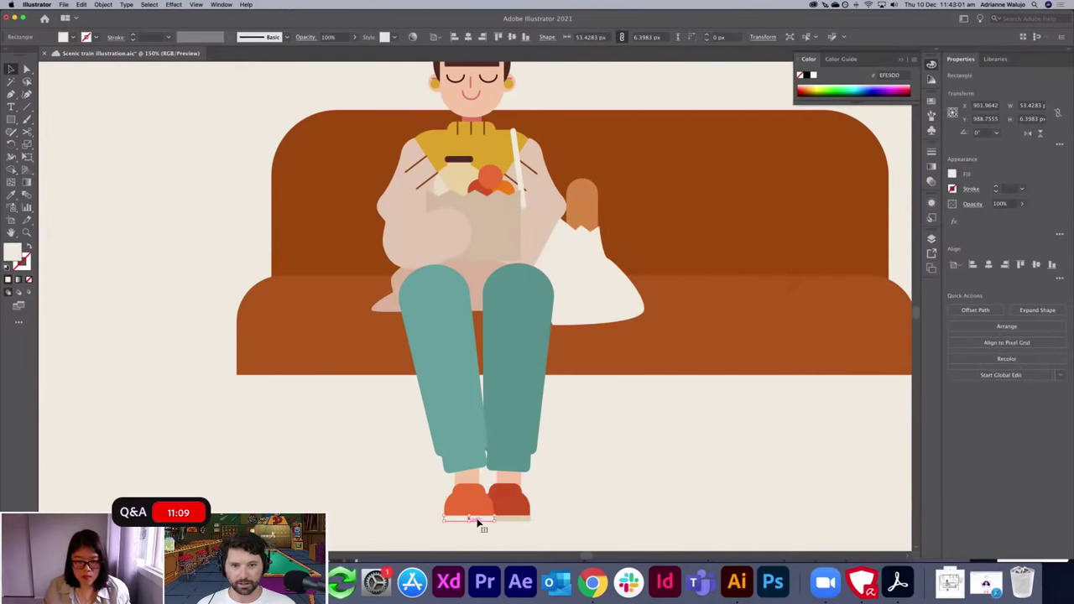
left_click(647, 455)
scroll(674, 500, "up", 2)
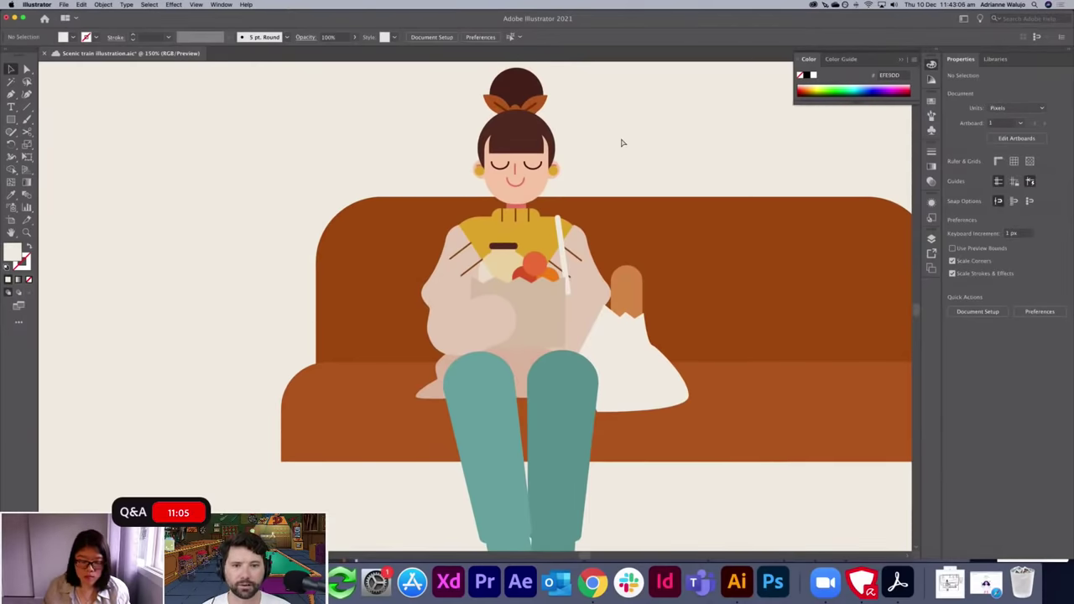
key("super+minus")
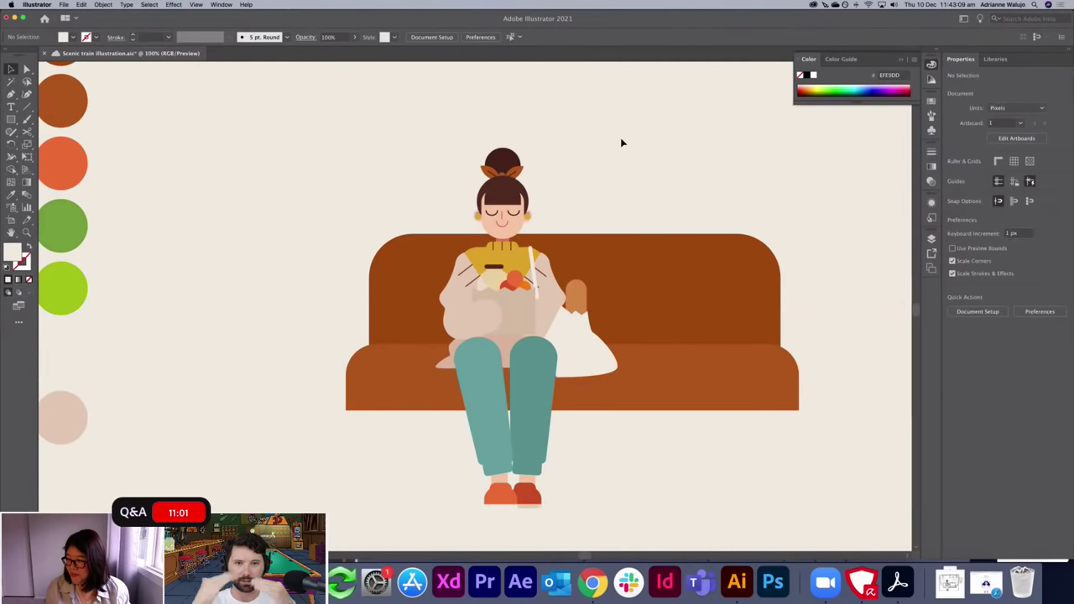
Draw a blush circle about 21 px in diameter over the left cheek and fill it with the front round fruit's orange.
key("super+plus")
key("super+plus")
left_click_drag(678, 104, 663, 228)
key("super+plus")
key("super+equal")
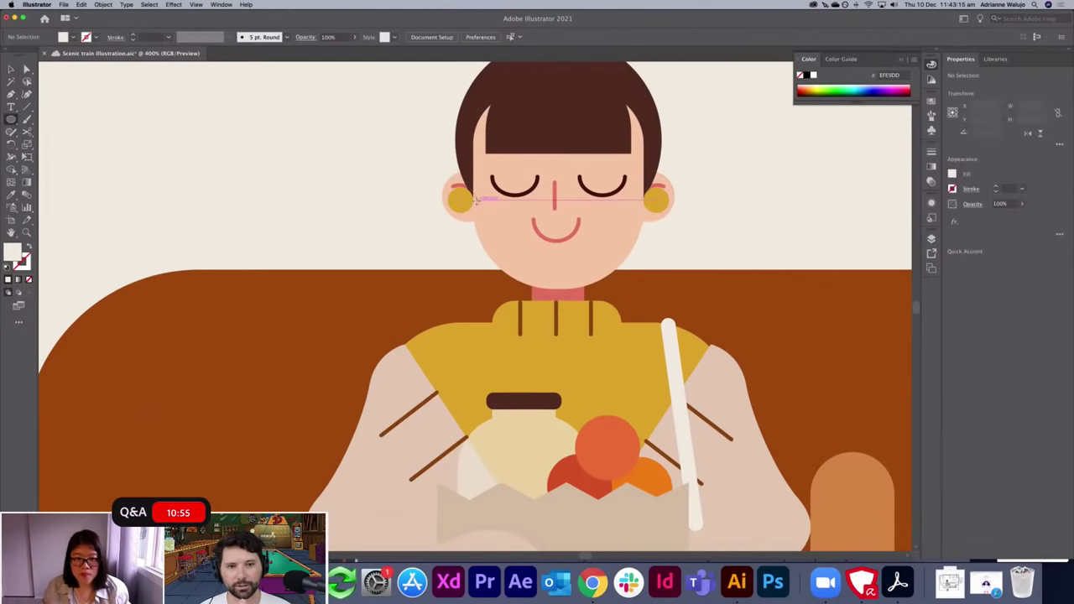
key("l")
left_click_drag(463, 186, 489, 218)
key("v")
key("i")
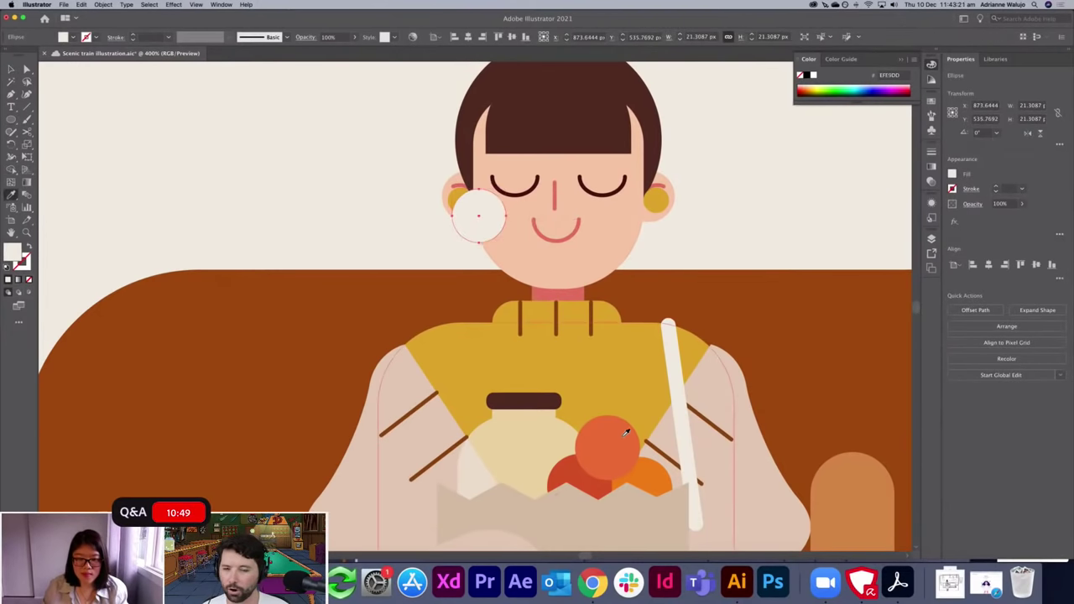
left_click(606, 441)
Try the orange cheek circle at 50% opacity, then at 75%.
left_click_drag(1012, 205, 968, 206)
type("50")
key("Return")
left_click(1007, 203)
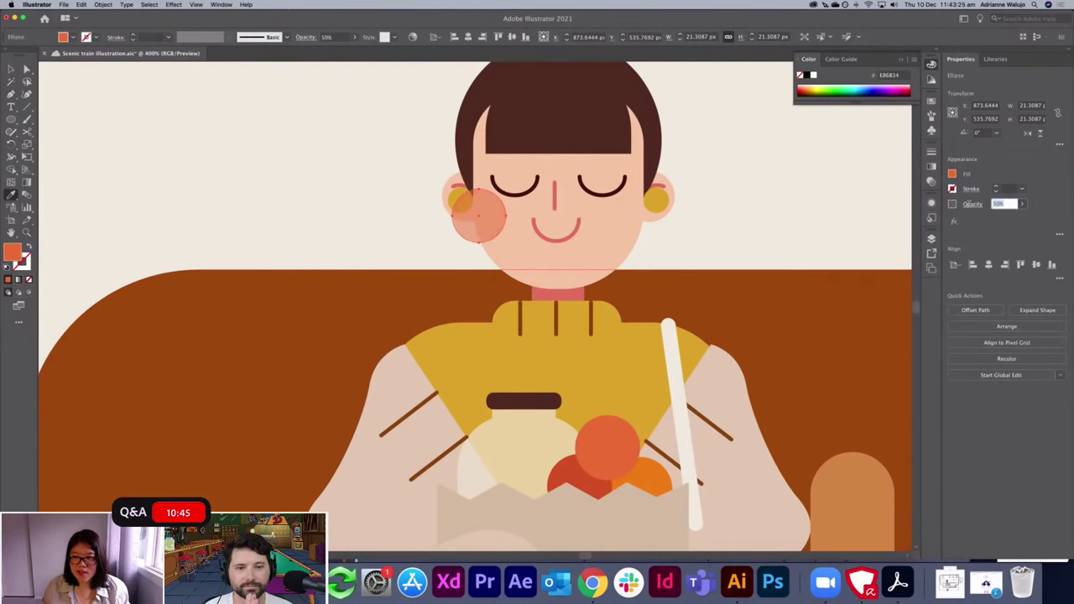
type("75")
key("Return")
left_click(791, 204)
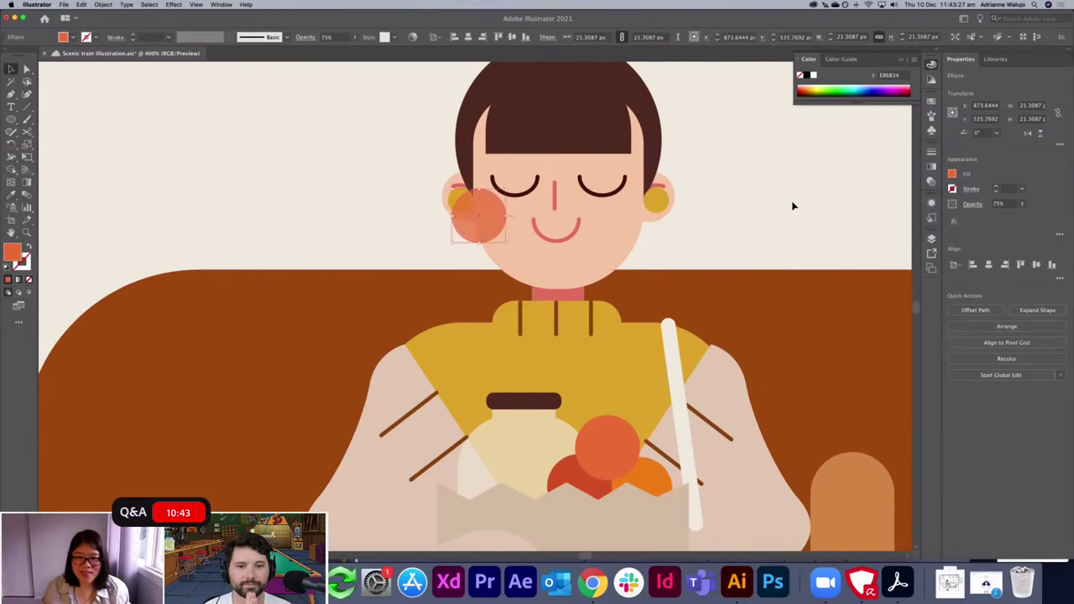
Delete the orange blush circle from the cheek.
left_click(491, 234)
key("Delete")
left_click(518, 260)
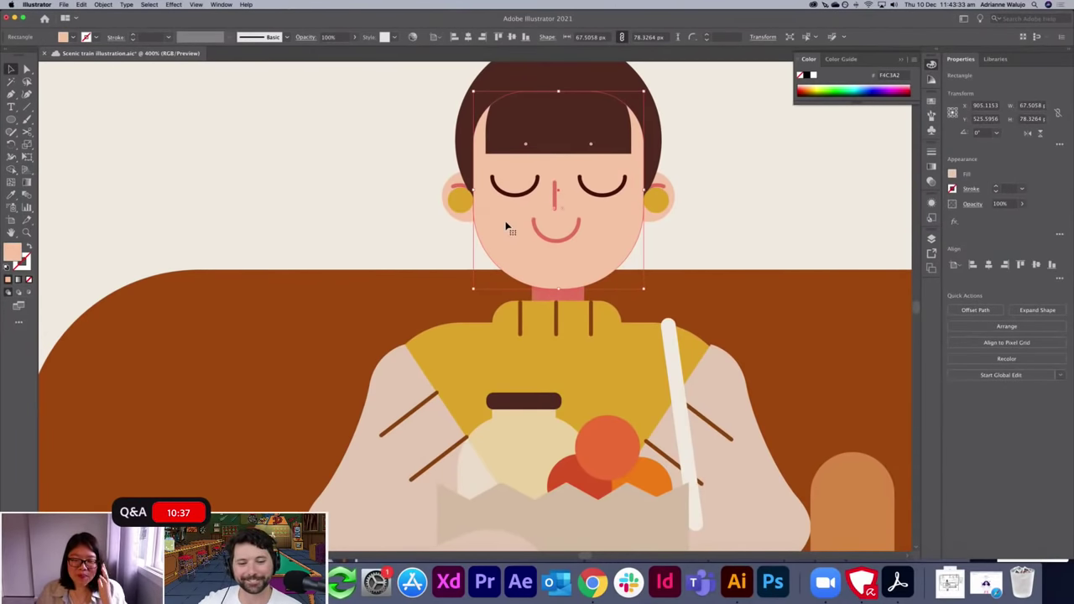
key("super+minus")
key("super+minus")
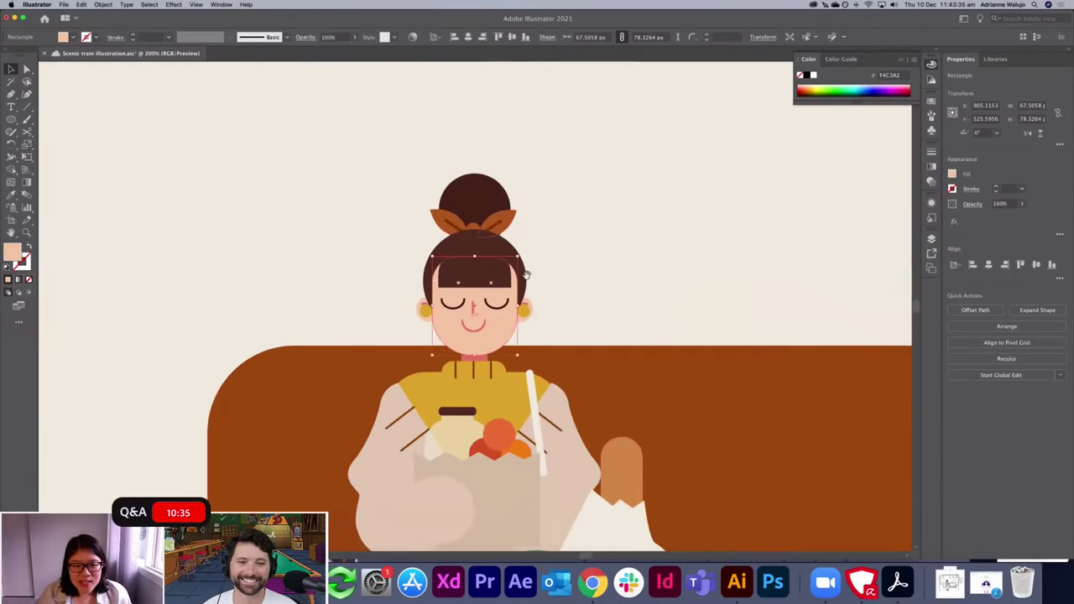
View the woman and sofa artwork in outline mode and return to full colour to examine the overlapping shapes.
scroll(547, 210, "up", 2)
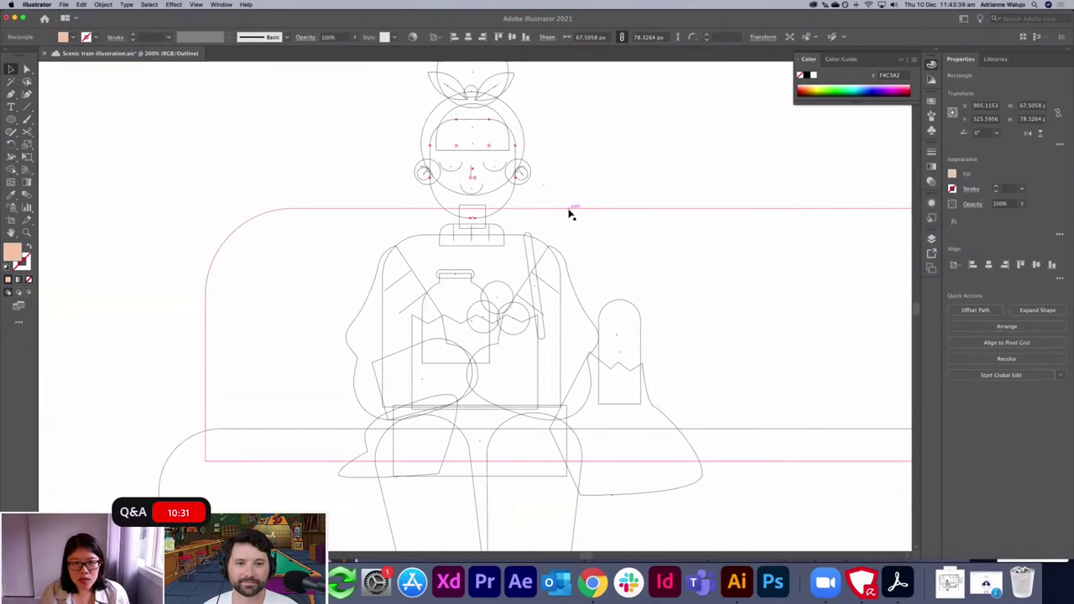
key("super+y")
left_click(635, 159)
key("super+minus")
left_click_drag(645, 221, 632, 194)
scroll(631, 194, "up", 2)
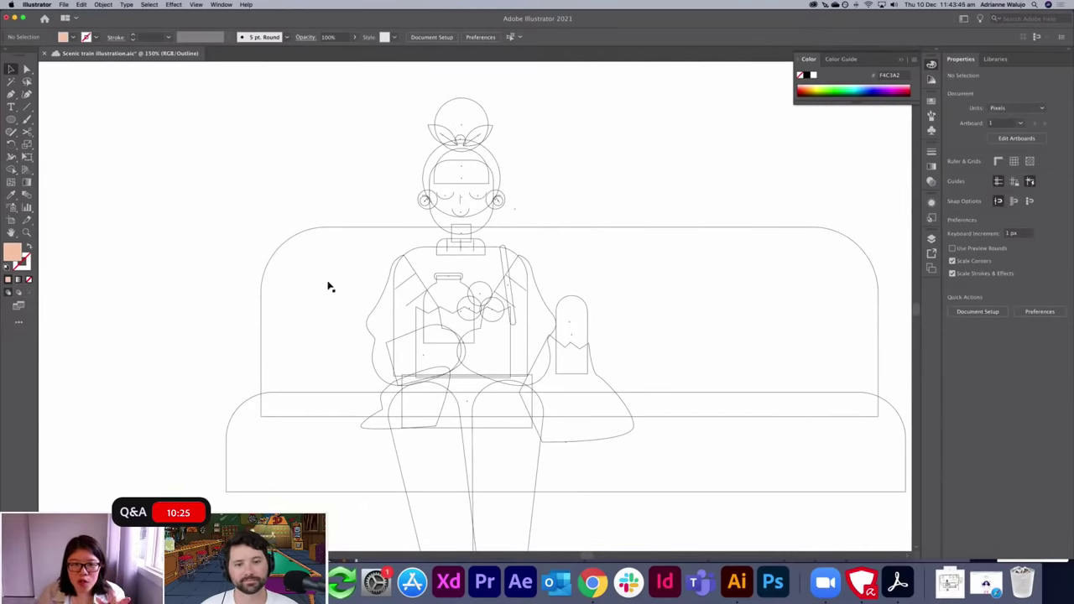
left_click(479, 305)
left_click(546, 227)
left_click(589, 187)
key("super+y")
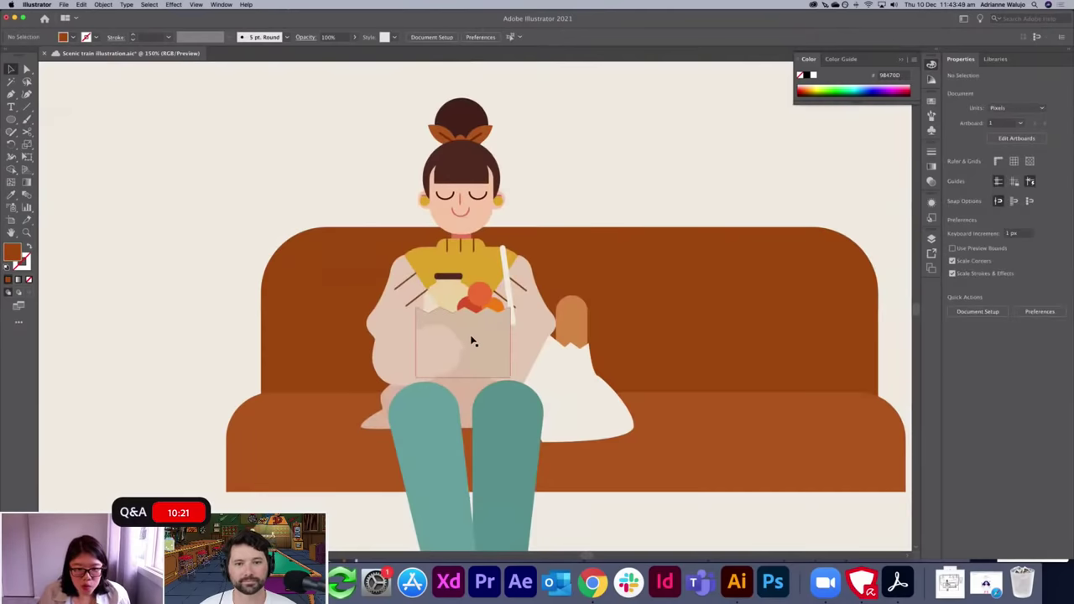
Examine the sleeve path on the right of the grocery bag in outline view and in full colour.
key("super+y")
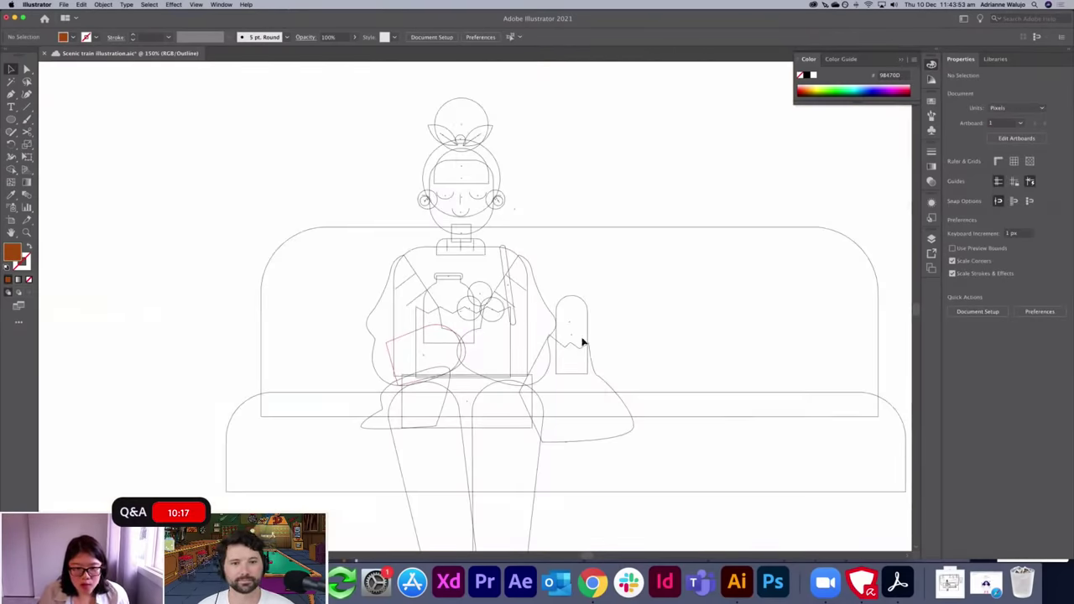
left_click(484, 335)
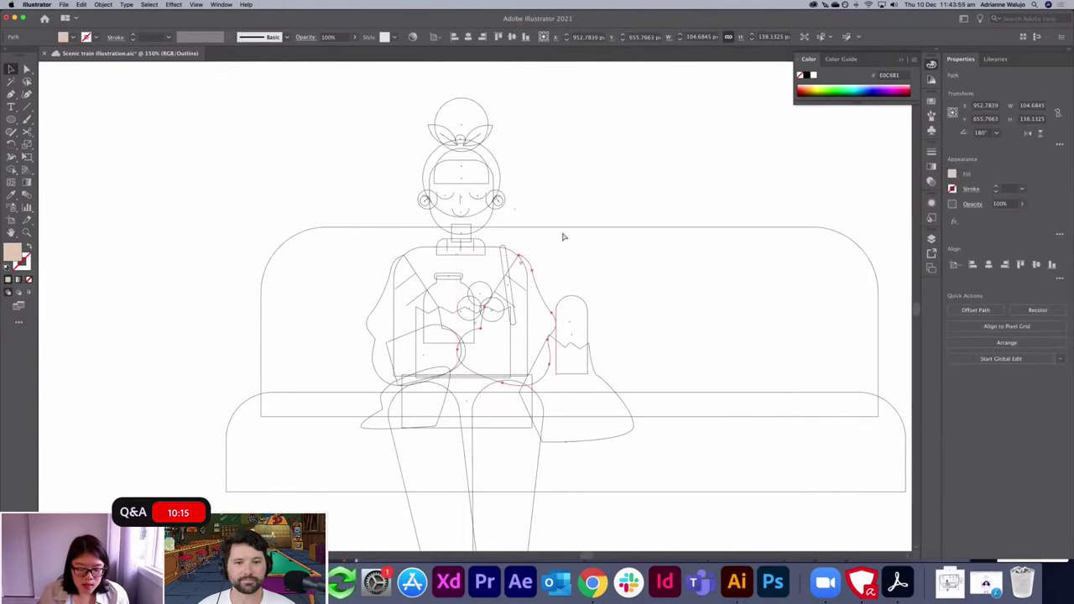
key("super+y")
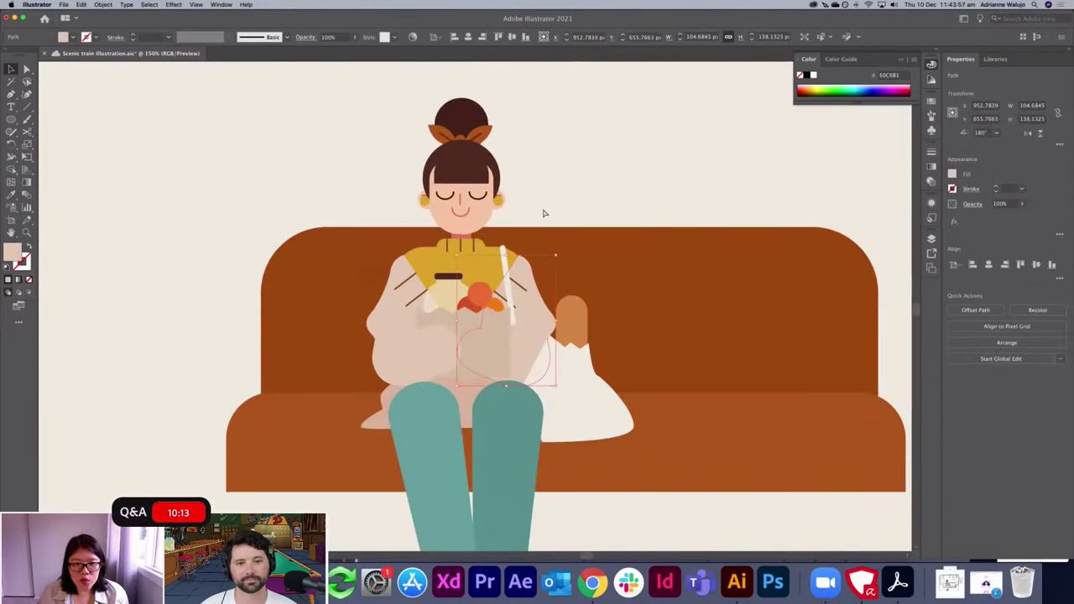
key("super+y")
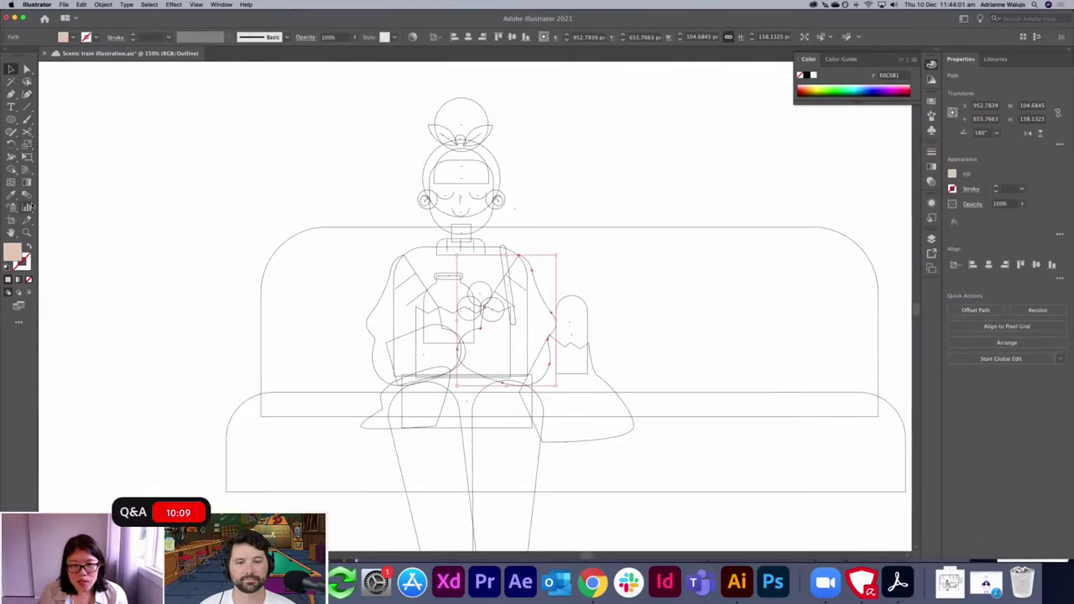
key("super+y")
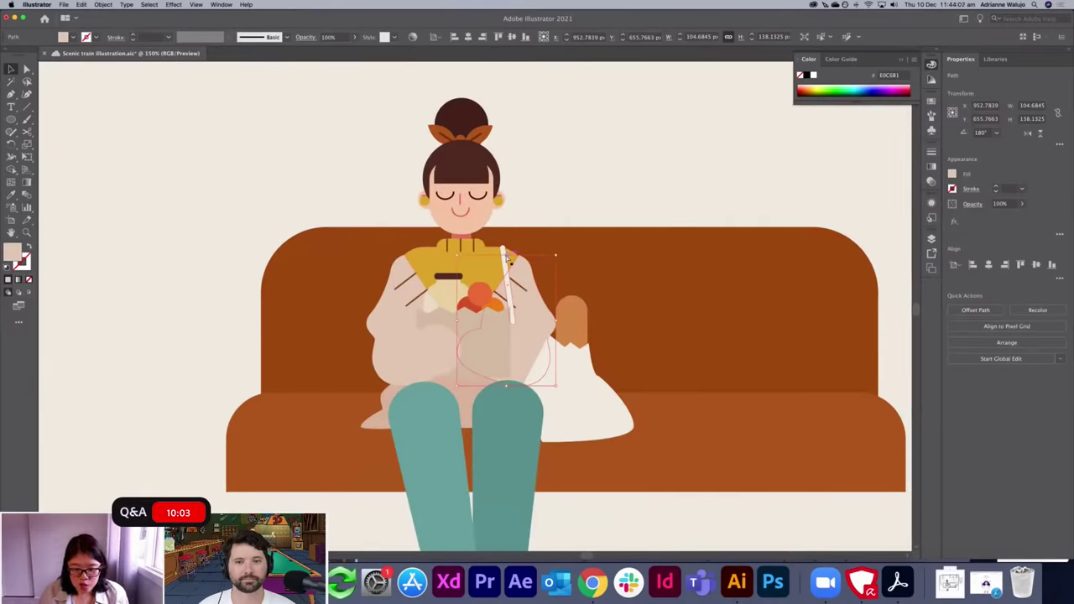
key("super+minus")
key("super+equal")
left_click_drag(492, 350, 543, 353)
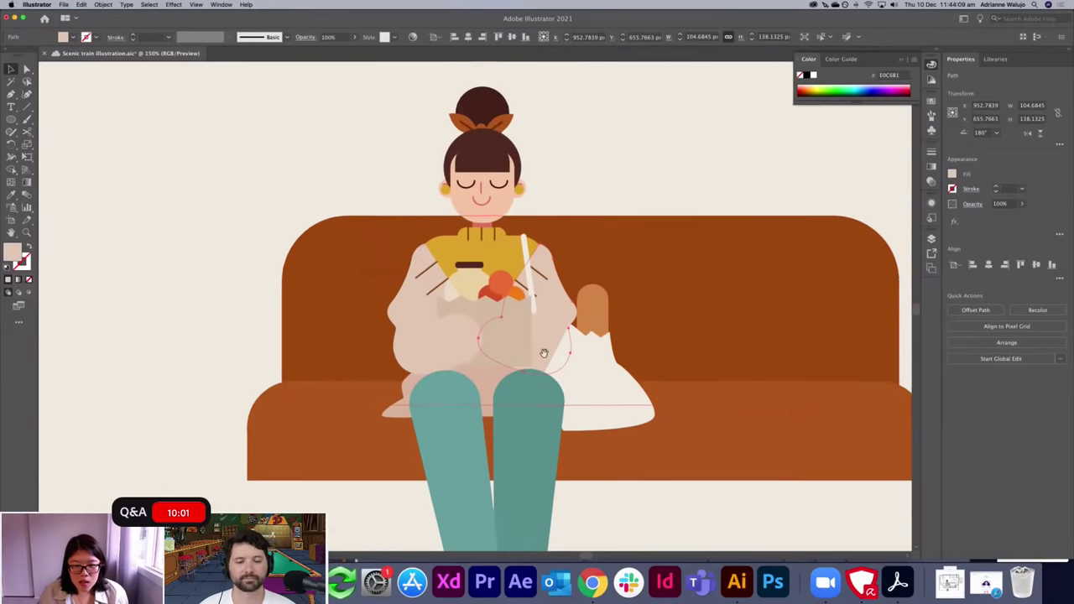
left_click(548, 182)
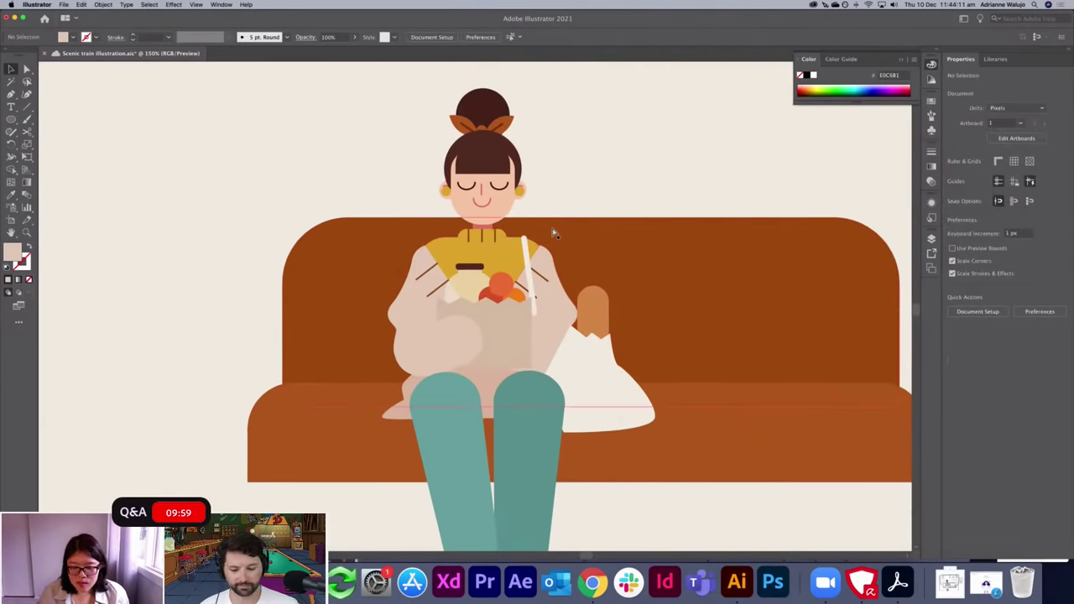
Fill both ears with the darker peach E8A987.
scroll(554, 233, "down", 2)
scroll(554, 234, "up", 5)
left_click_drag(583, 211, 595, 285)
left_click_drag(611, 196, 608, 259)
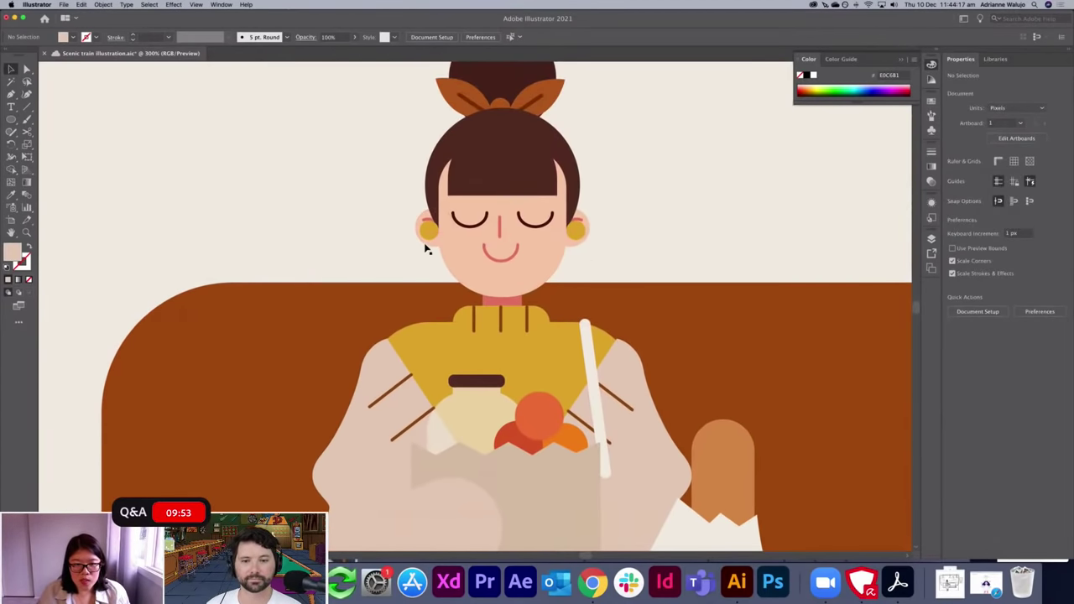
left_click(425, 249)
left_click(575, 247, "shift")
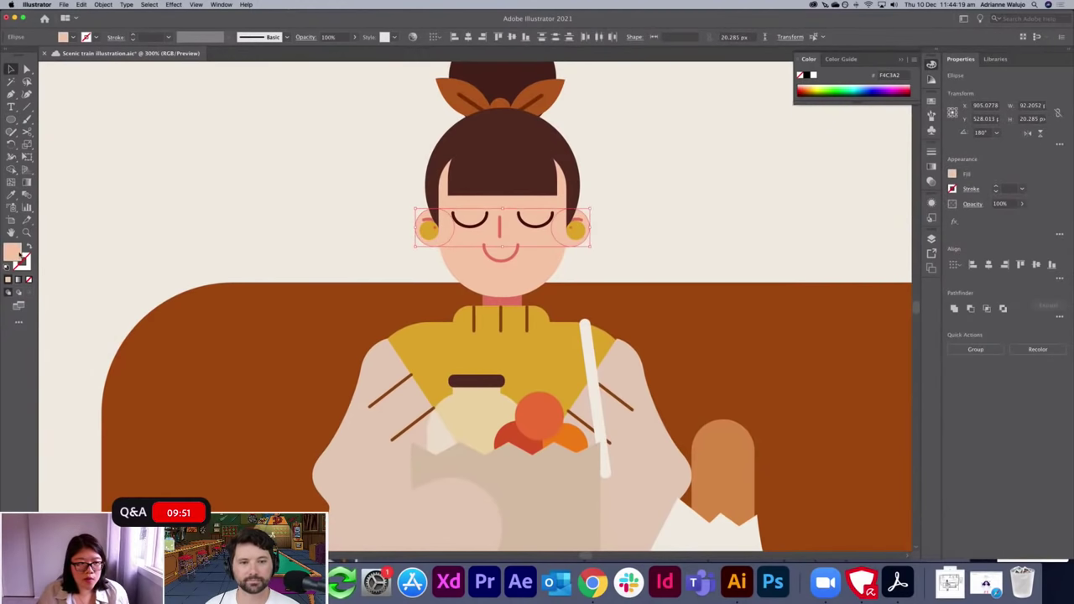
double_click(13, 252)
left_click_drag(573, 234, 582, 238)
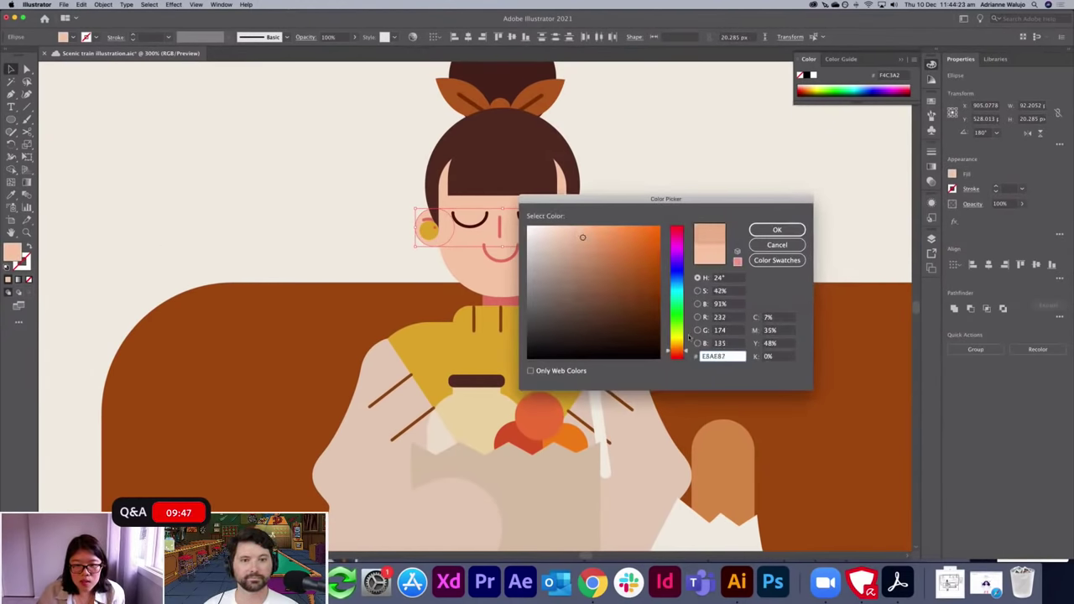
left_click_drag(684, 353, 685, 356)
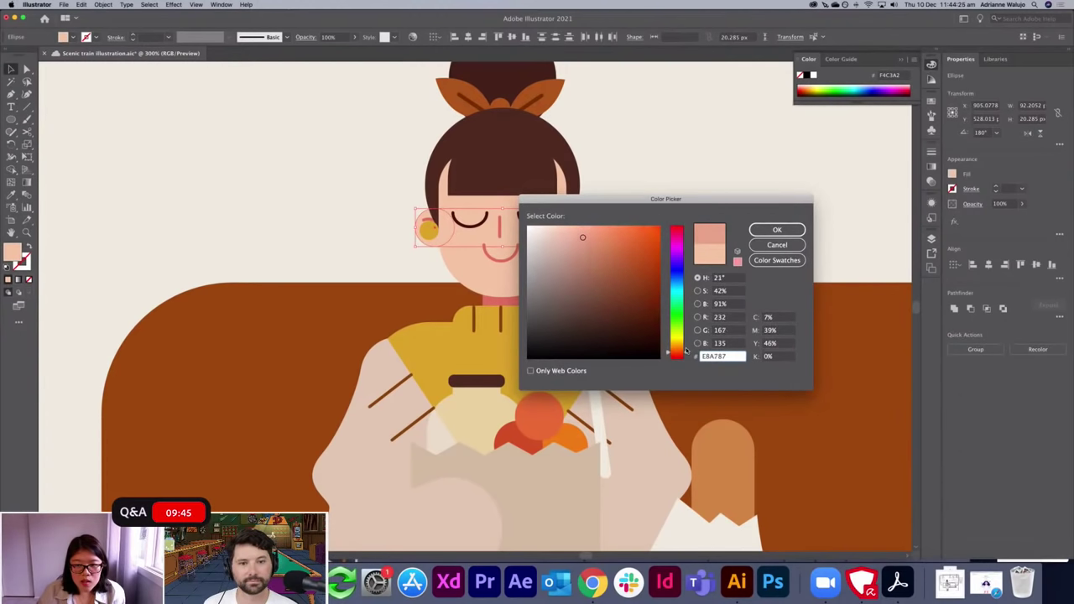
left_click(777, 230)
left_click(714, 215)
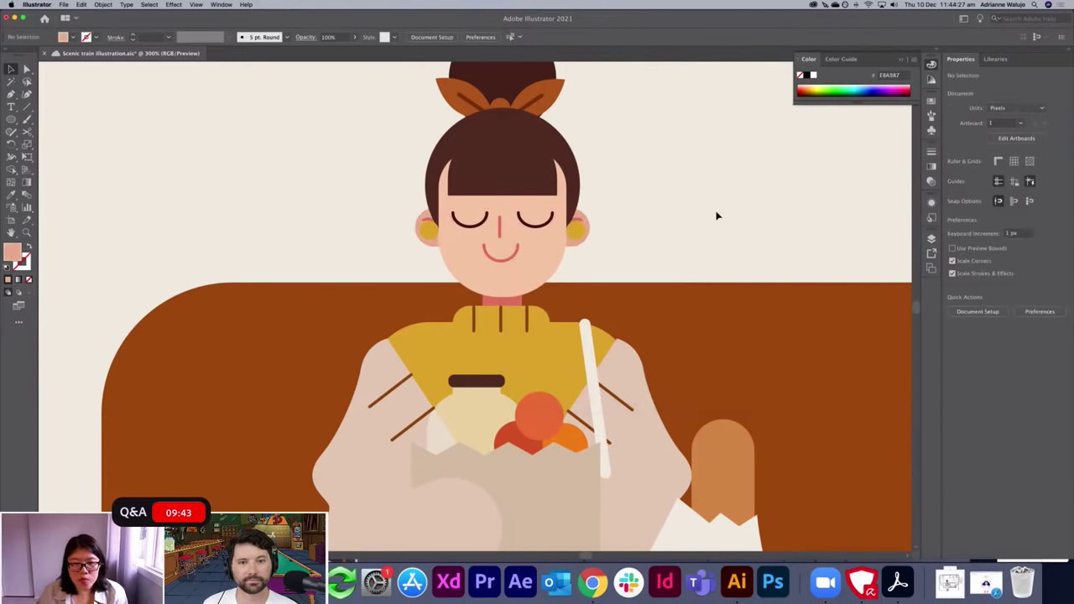
Brighten the fill of both ears to peach F4A887.
key("super+minus")
key("super+equal")
key("super+equal")
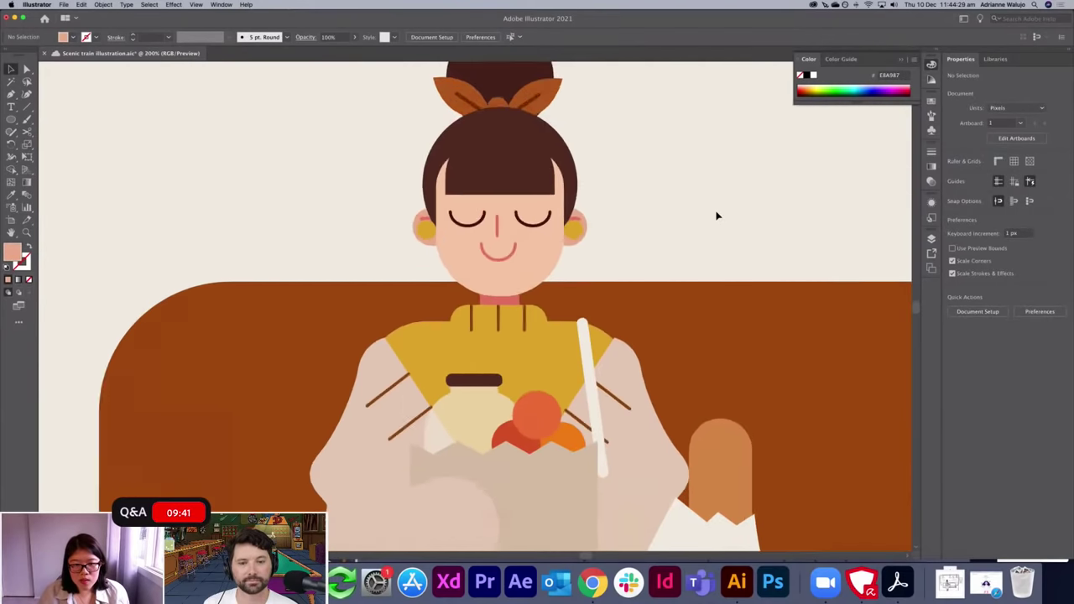
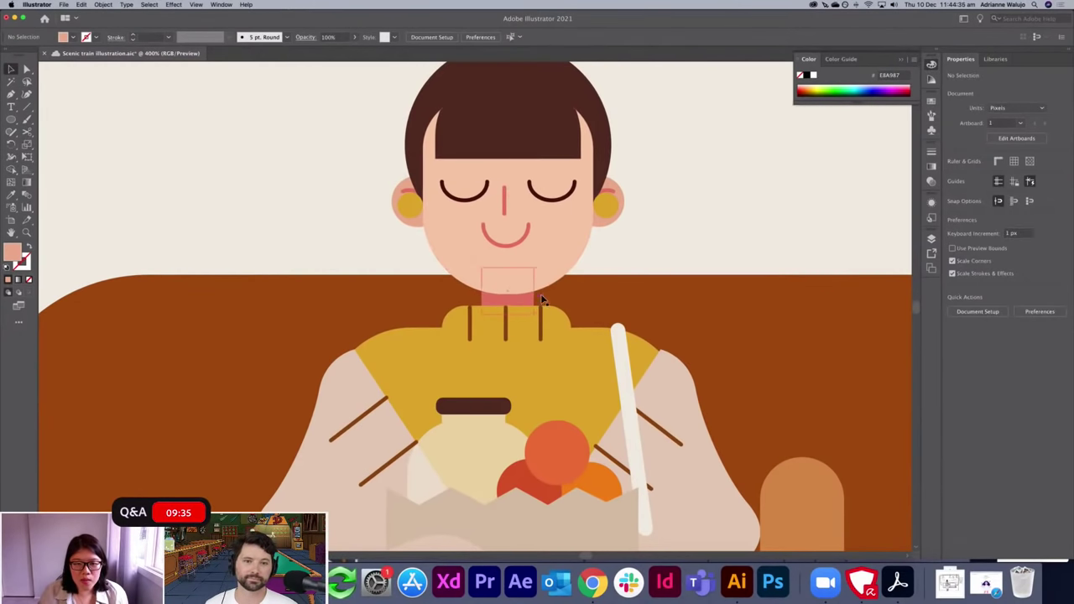
left_click(427, 216)
left_click(608, 220, "shift")
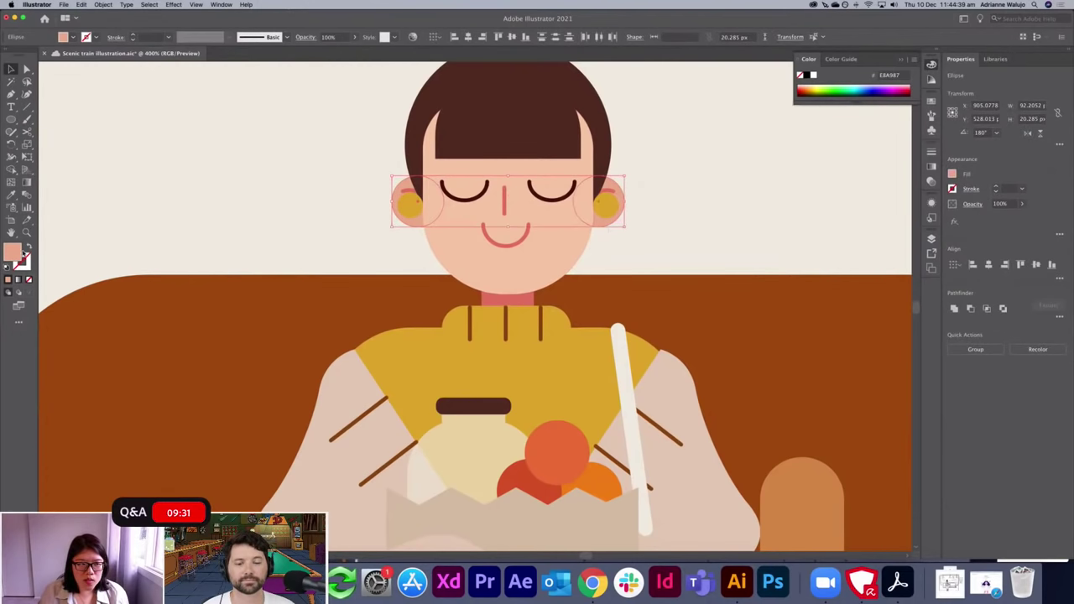
double_click(13, 251)
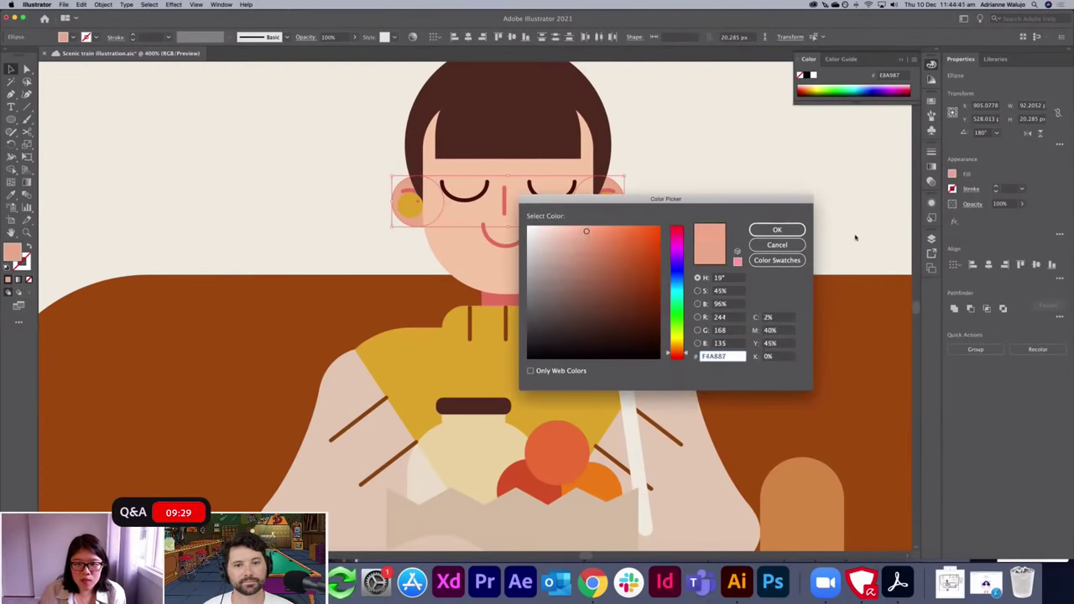
left_click(800, 230)
left_click(781, 227)
Draw a circle about 24 px in diameter on the left cheek, using Draw Inside to clip it to the face shape.
scroll(781, 227, "down", 10)
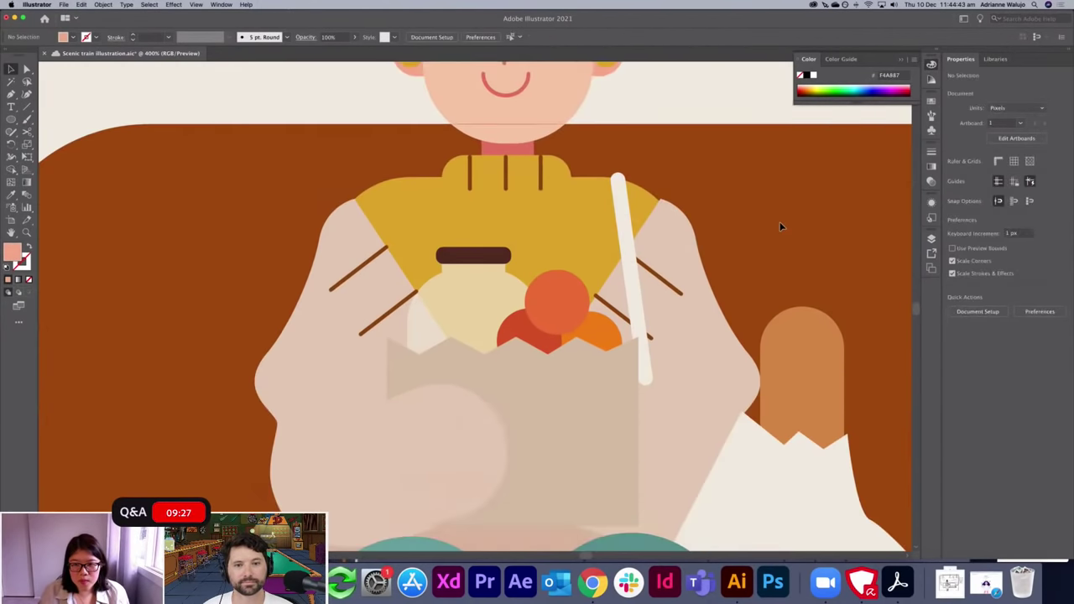
key("super+minus")
key("super+minus")
key("super+minus")
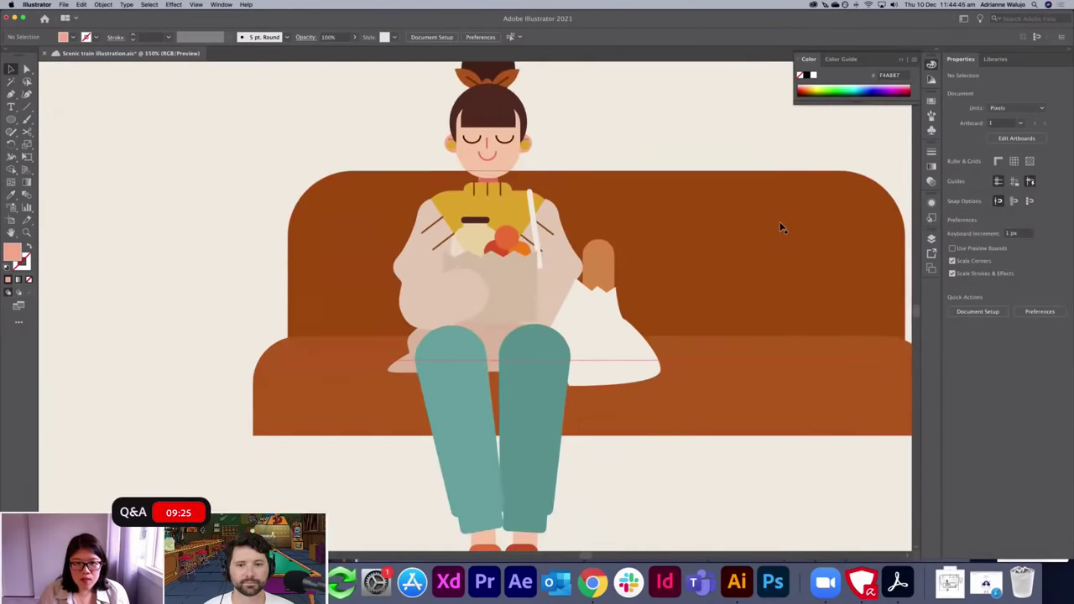
scroll(579, 209, "up", 5)
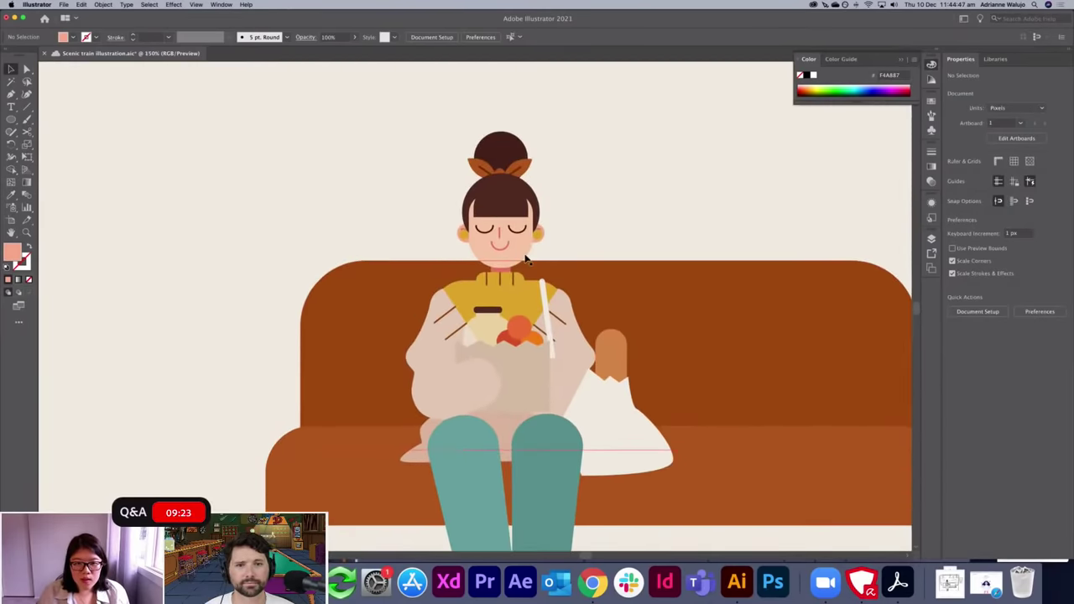
left_click(521, 250)
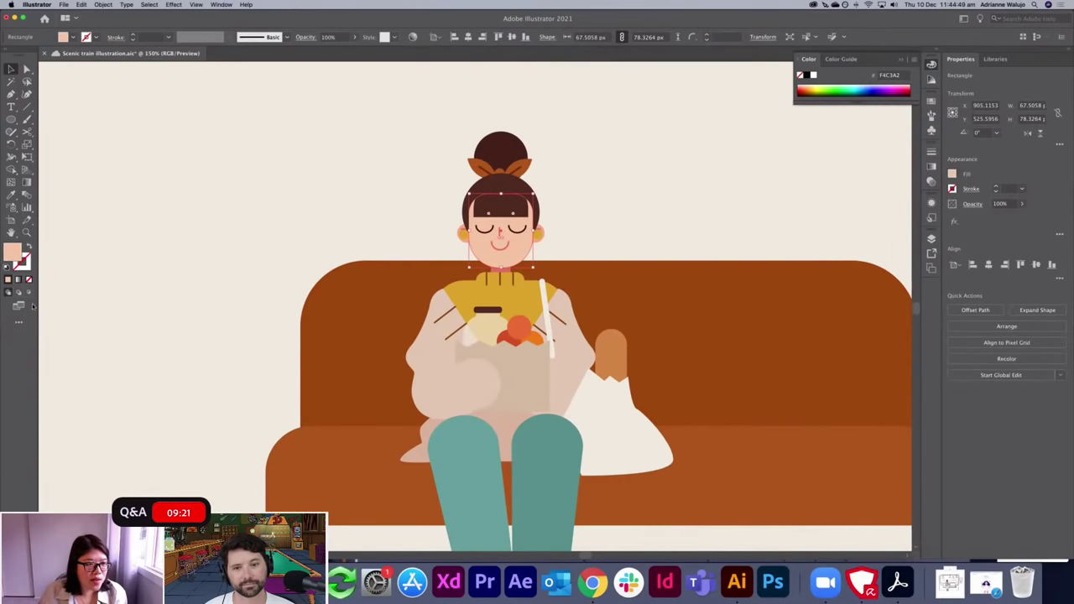
key("super+equal")
key("super+equal")
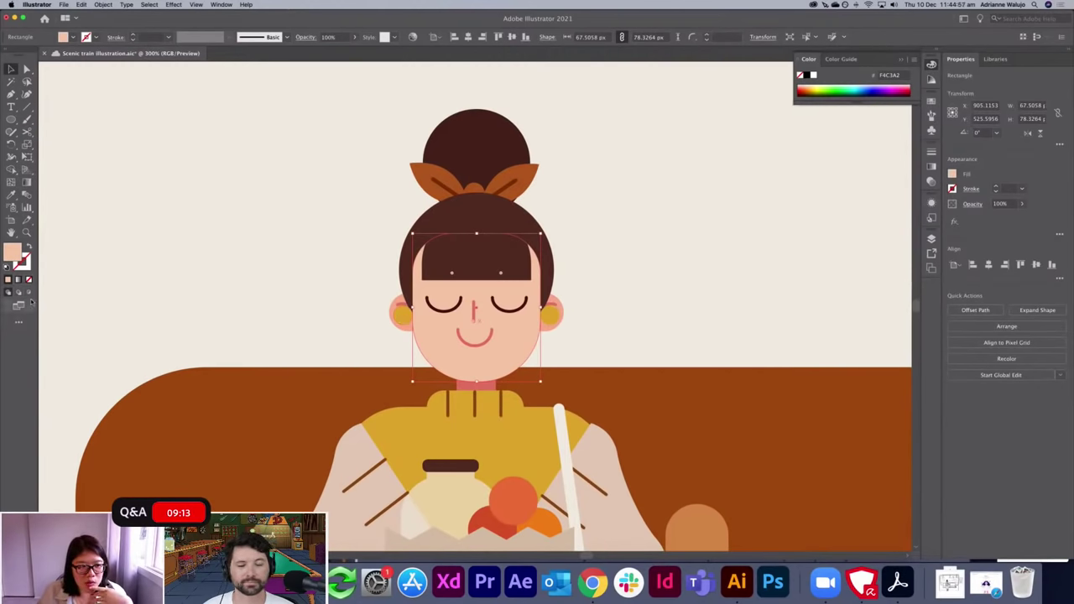
left_click(283, 307)
key("l")
left_click_drag(394, 306, 436, 344)
Fill the clipped cheek circle with the front round fruit's orange and leave Draw Inside mode.
key("i")
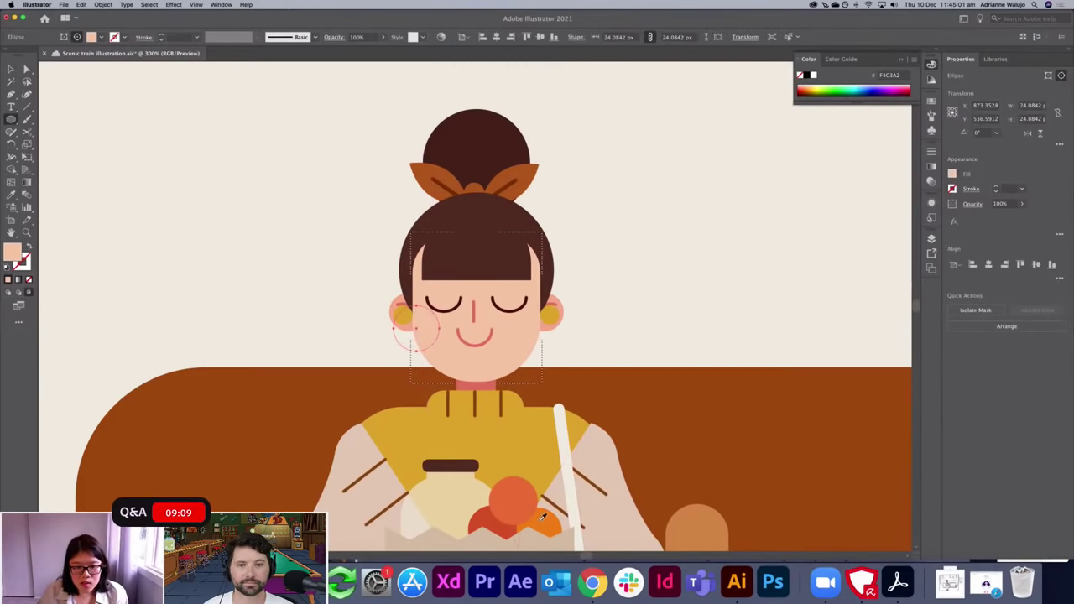
left_click(525, 500)
key("v")
double_click(652, 290)
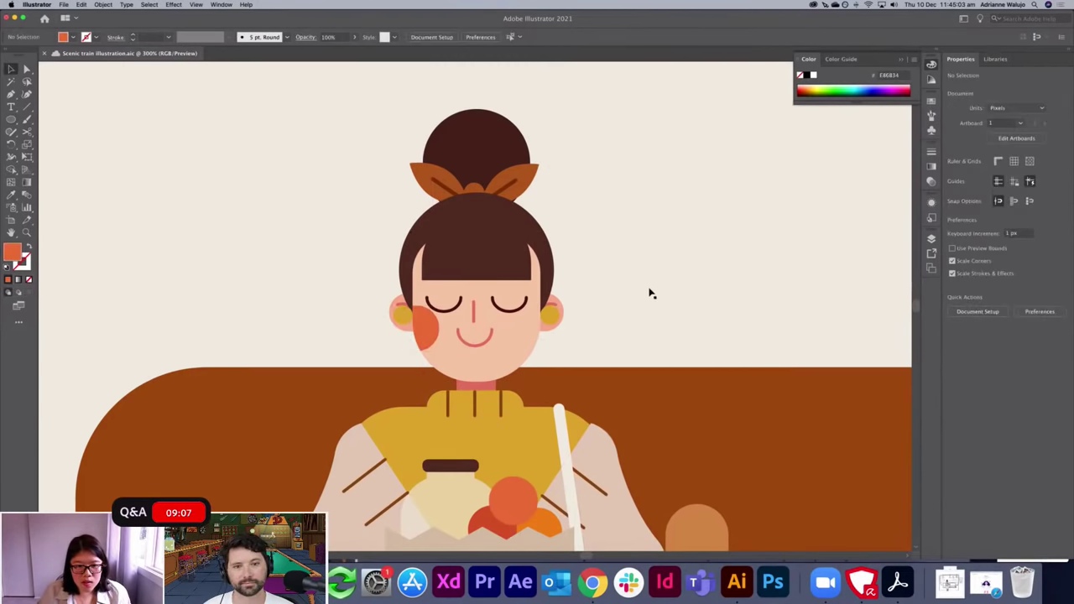
Duplicate the orange blush circle onto the right cheek within the face's clip group.
double_click(414, 325)
left_click_drag(422, 324, 550, 329)
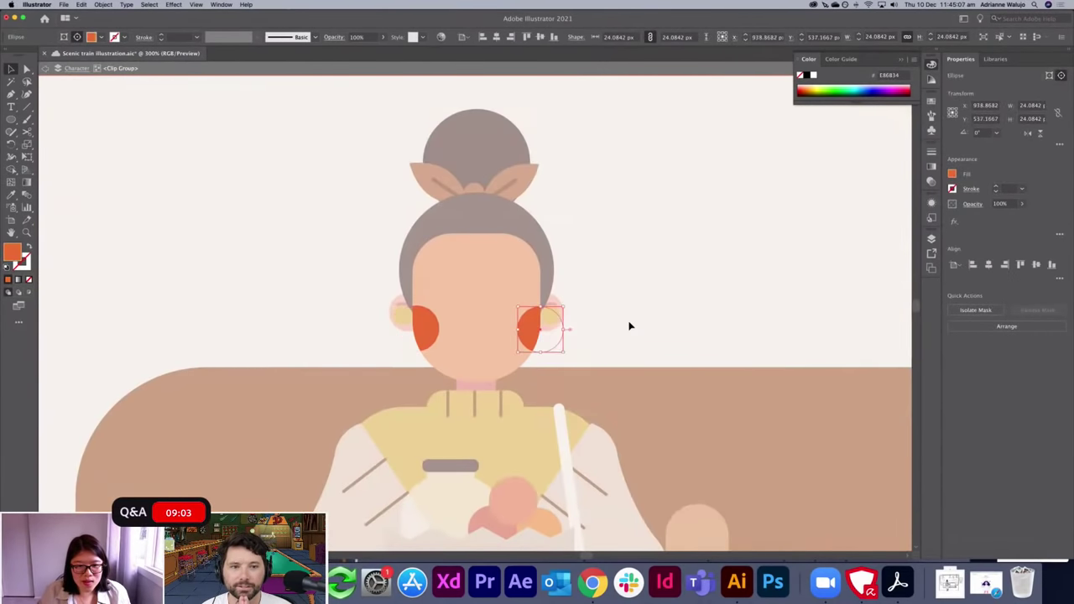
double_click(615, 325)
Copy the hair fringe shape onto the empty background beside the head and draw a circle about 46 px wide overlapping its right side.
left_click(472, 232)
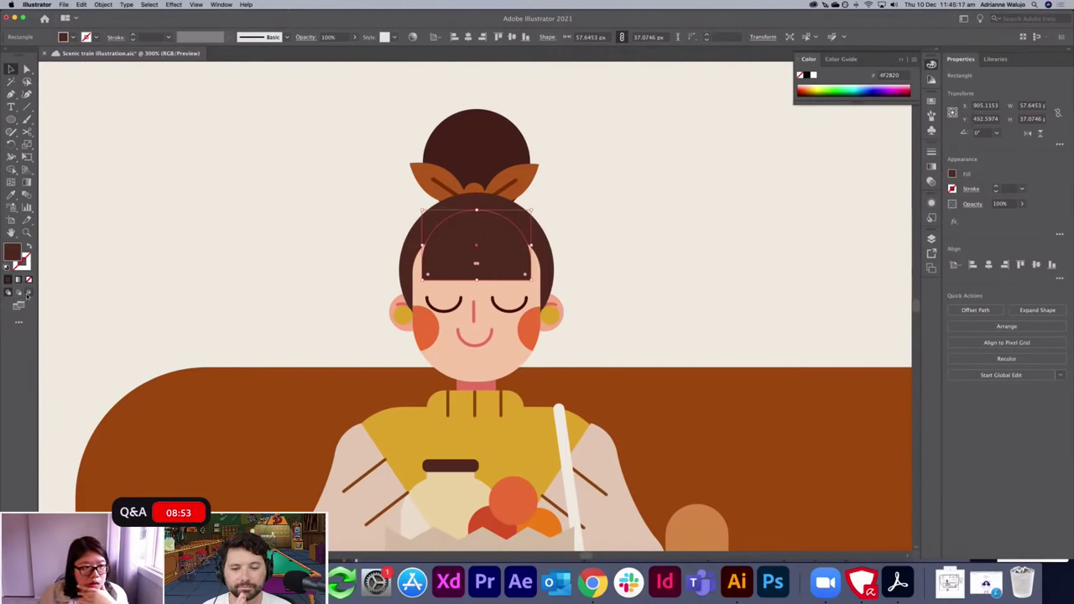
left_click_drag(512, 245, 735, 245)
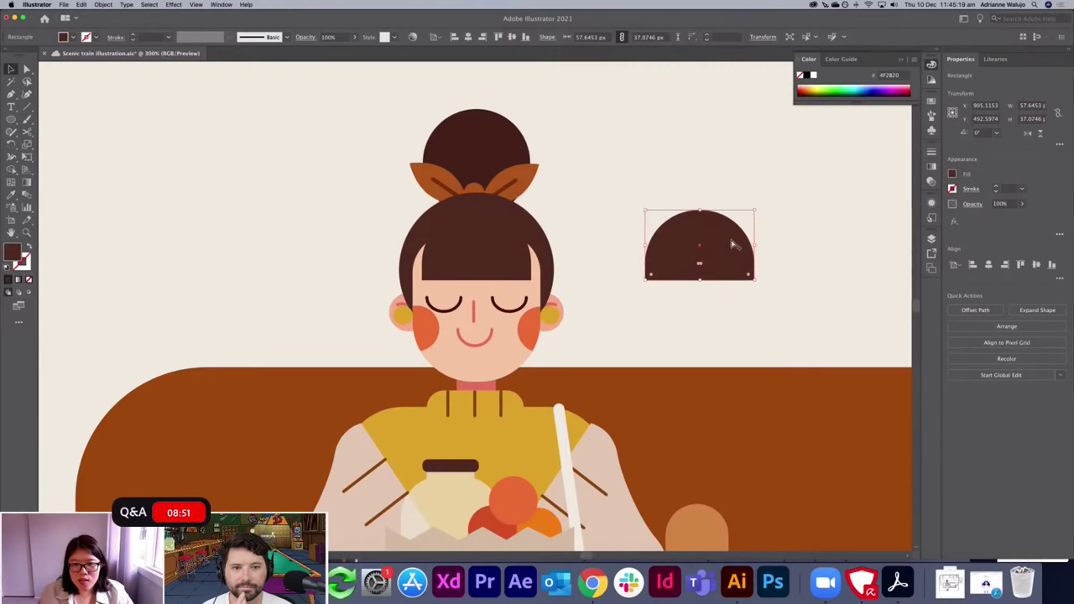
left_click(796, 237)
key("l")
left_click_drag(726, 199, 815, 287)
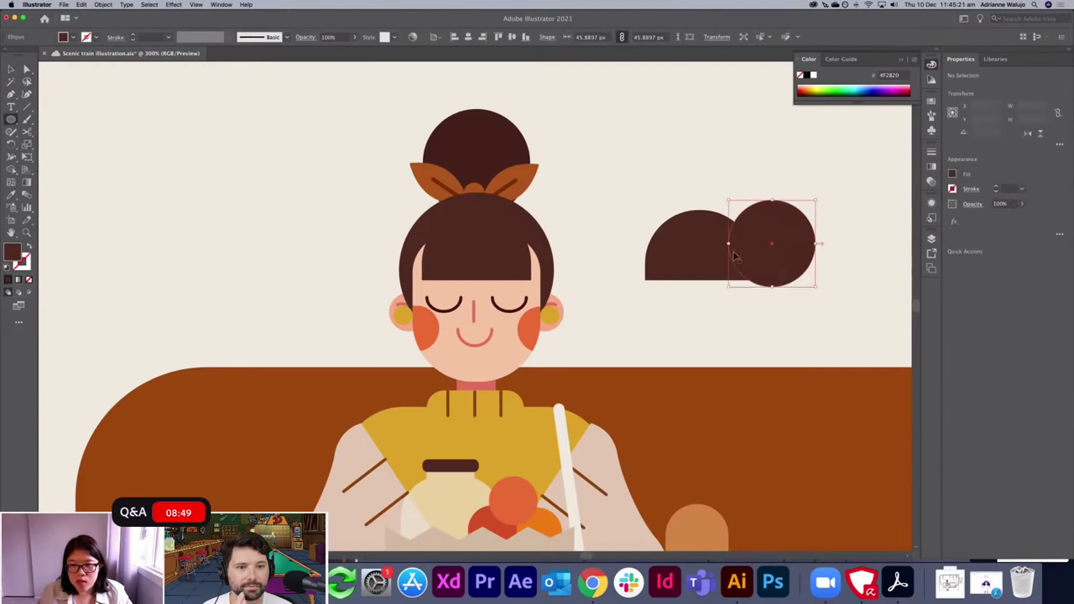
Cut the circle and paste it inside the fringe copy using Draw Inside.
left_click(698, 241)
left_click(762, 231)
left_click(791, 241)
key("Delete")
left_click(667, 239)
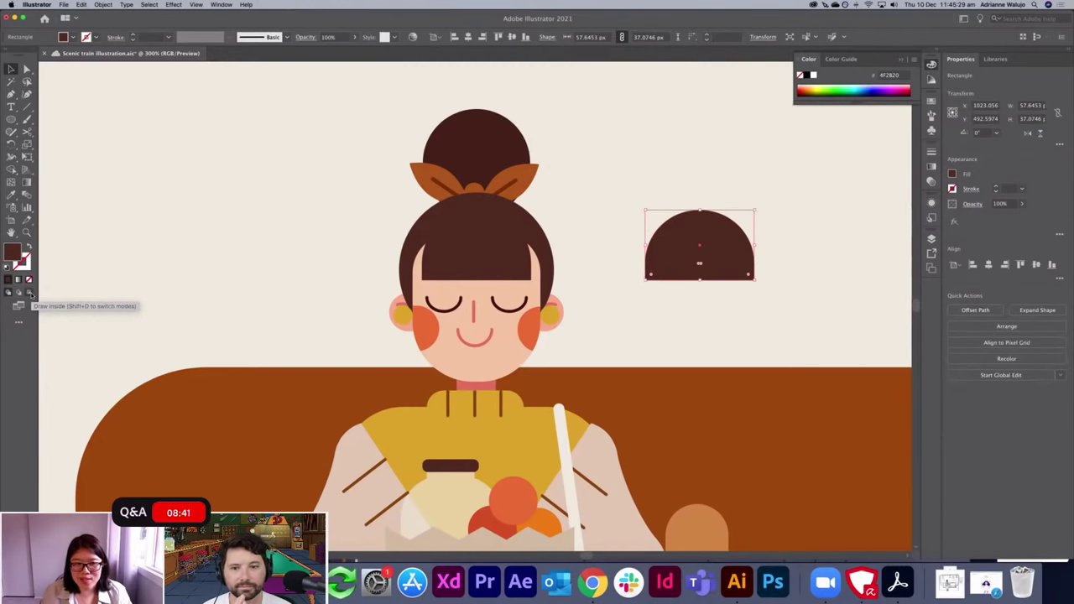
left_click(29, 293)
left_click(701, 262)
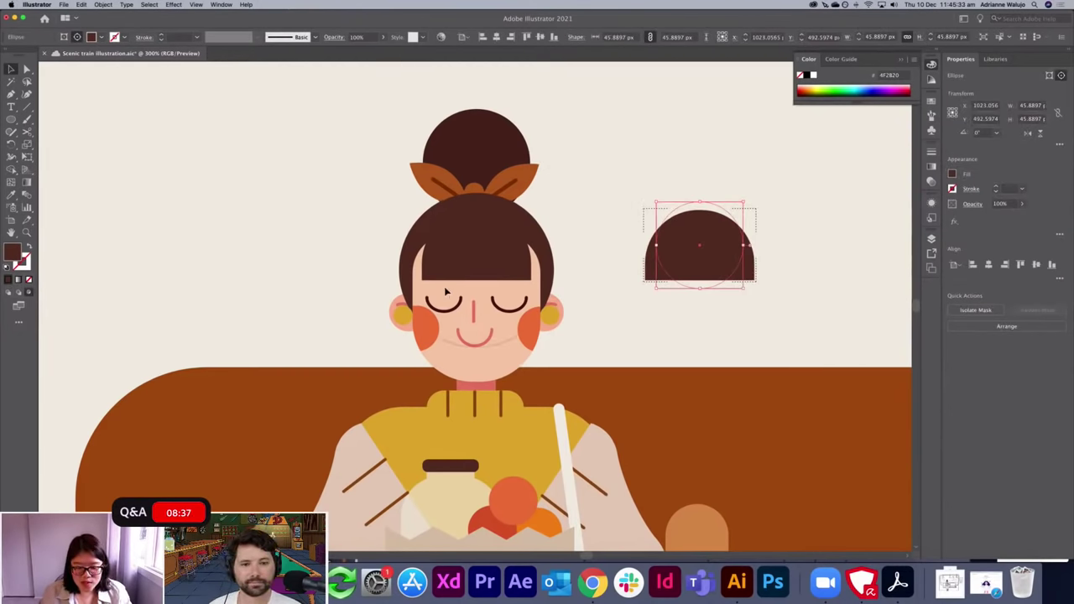
Fill the clipped circle with the sweater's yellow and move it to the fringe copy's upper right edge.
key("i")
left_click(474, 396)
key("v")
left_click_drag(692, 248, 736, 215)
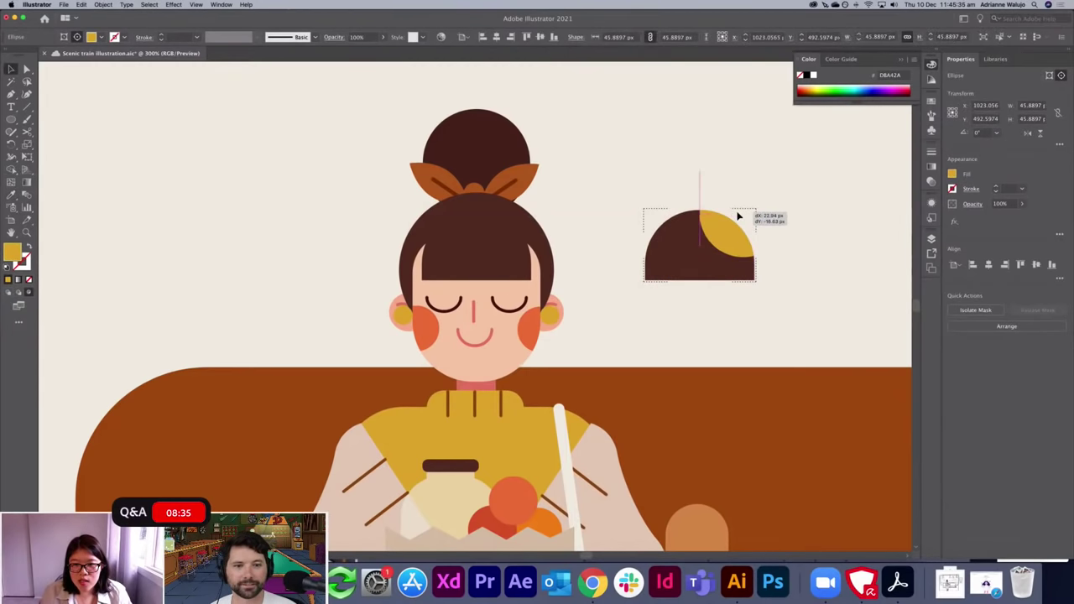
left_click(820, 227)
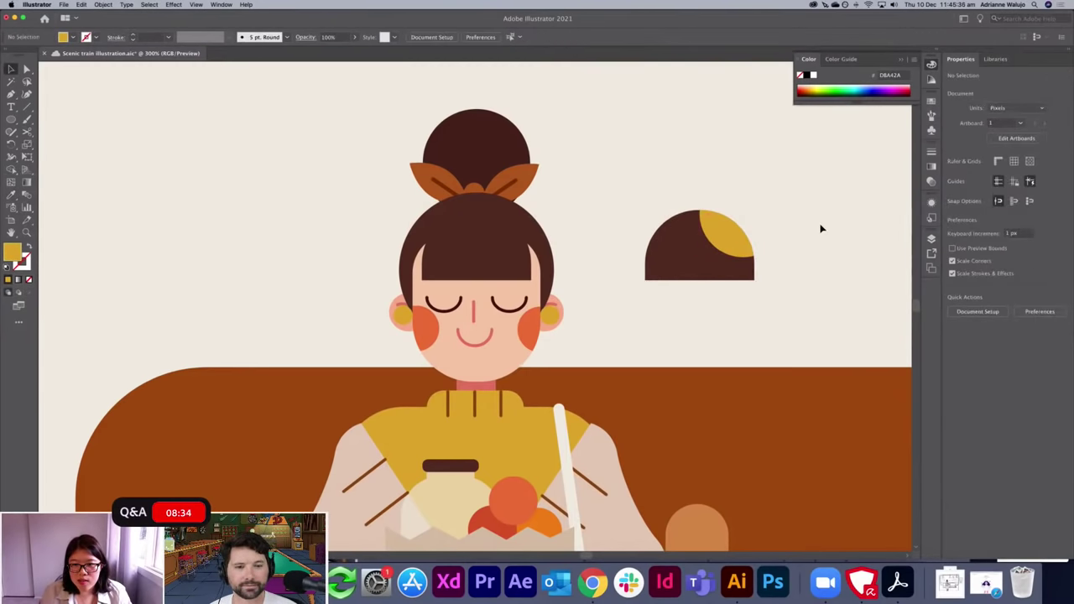
Isolate the clipped yellow circle to inspect it, and move it to the fringe copy's lower right edge inside the clip group.
double_click(731, 244)
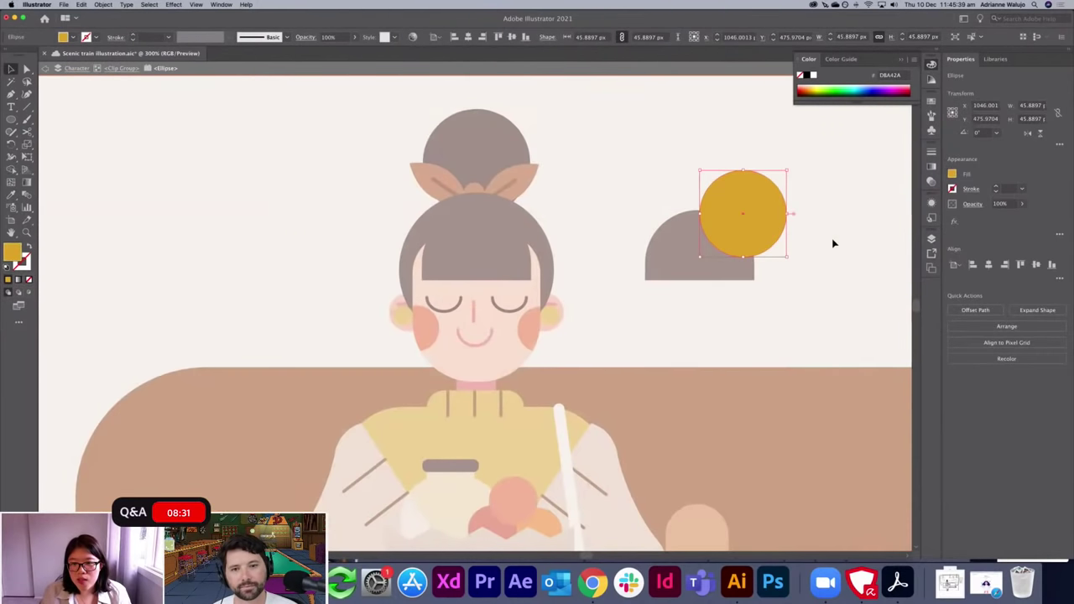
double_click(819, 243)
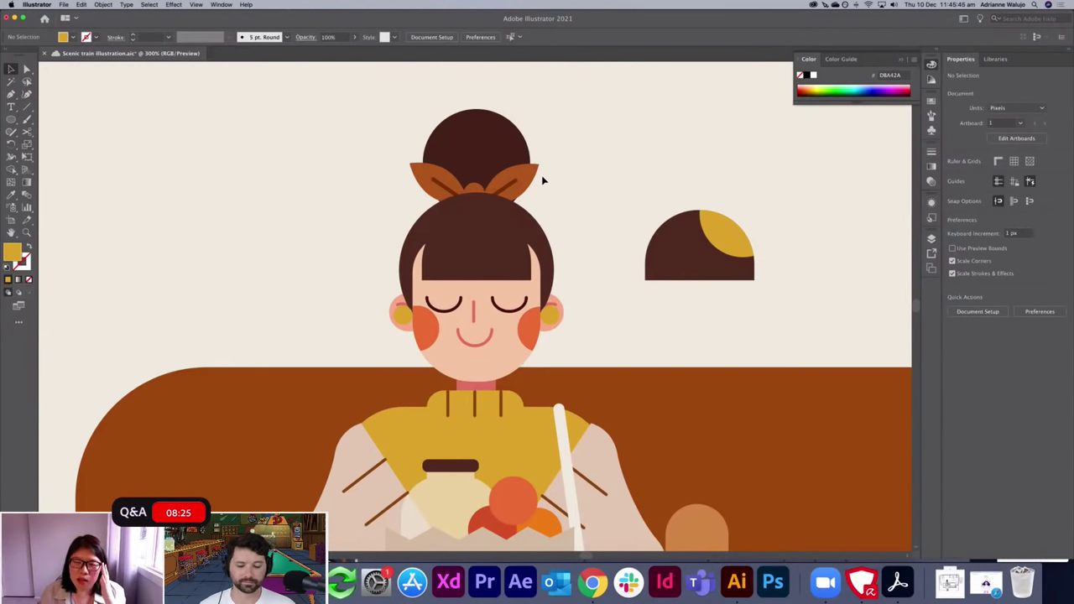
double_click(714, 228)
left_click_drag(714, 230, 753, 290)
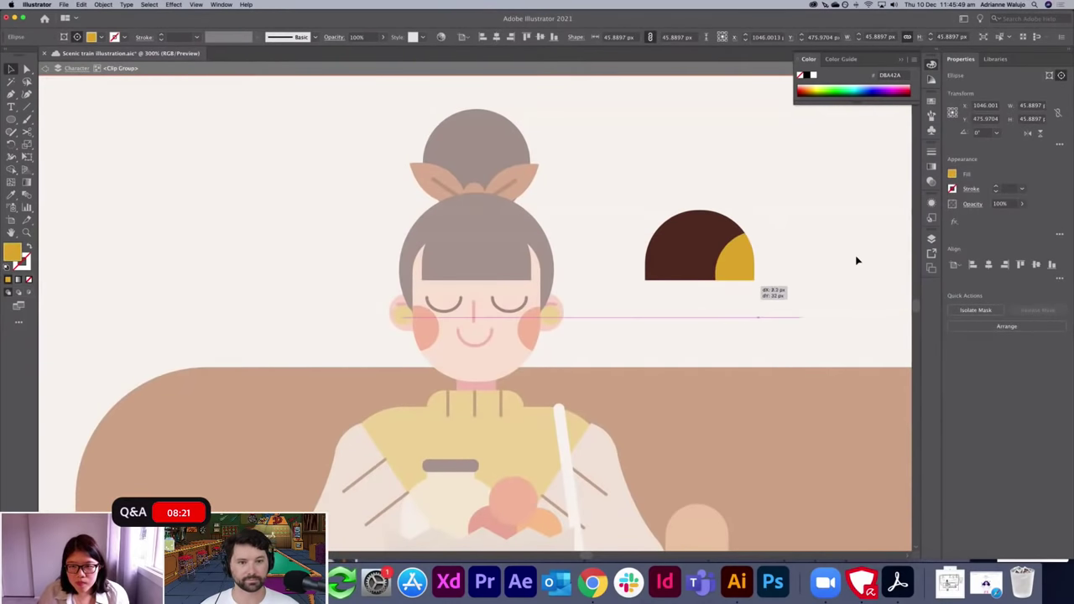
double_click(855, 255)
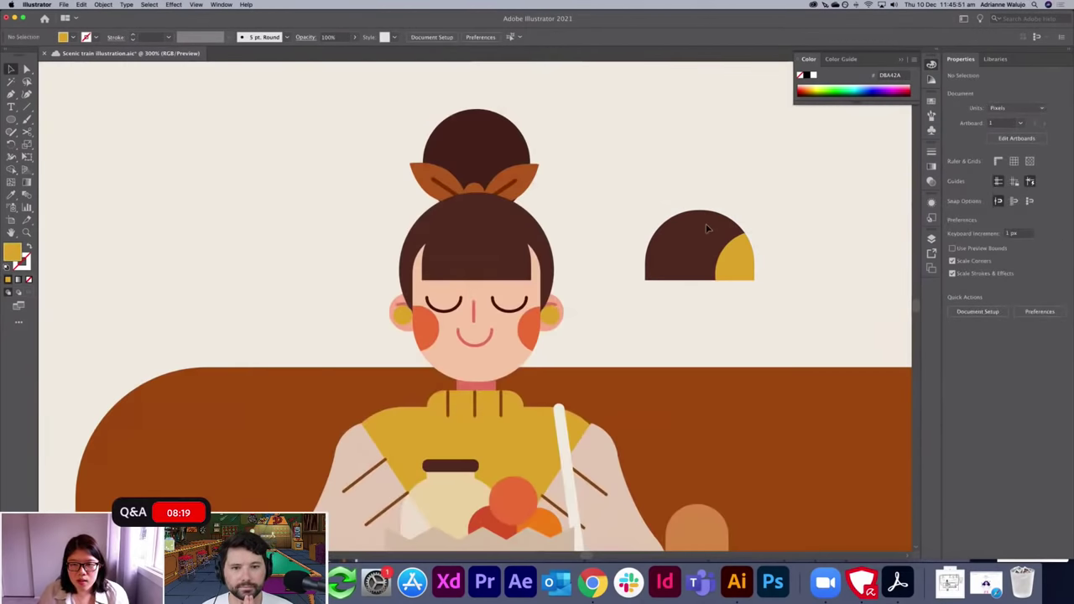
Delete the fringe copy with its clipped circle from the background beside the head.
left_click(742, 232)
key("Delete")
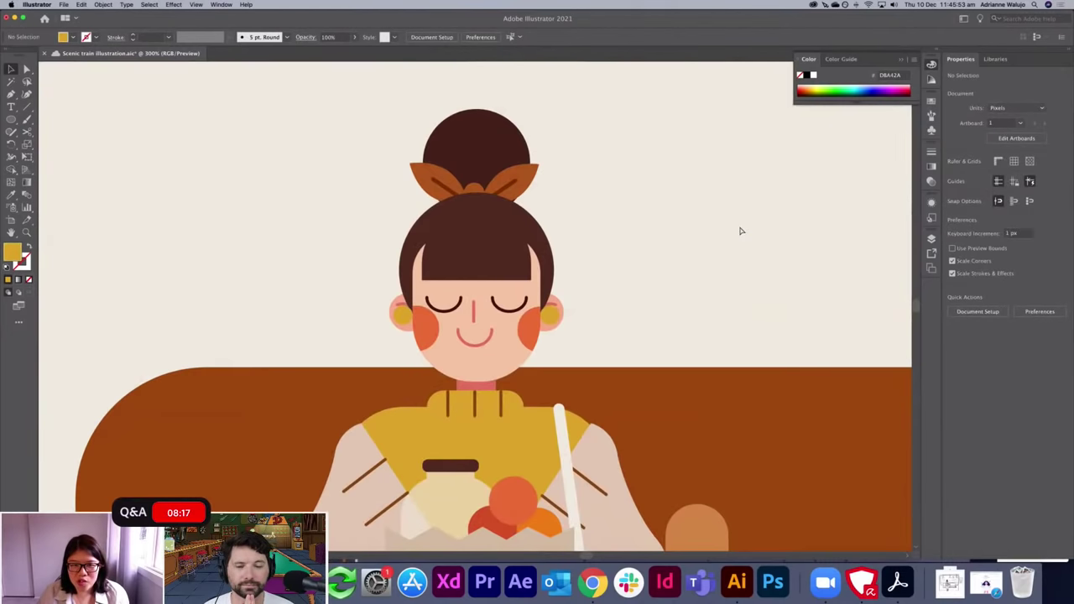
key("super+minus")
key("super+equal")
key("super+equal")
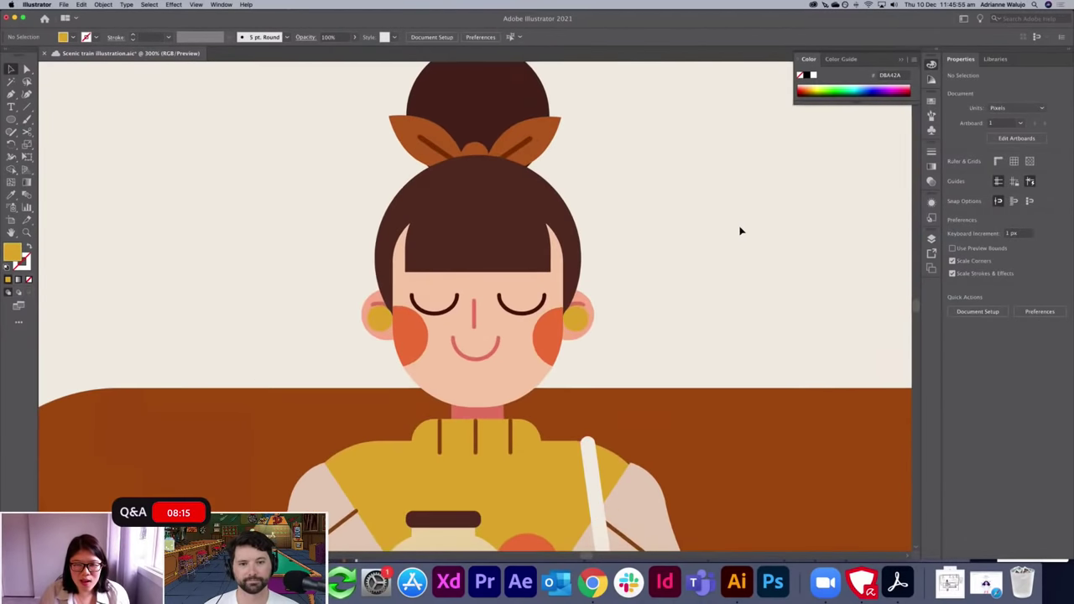
Look over the illustration from the woman's head down to her legs for parts that still need refining.
left_click(552, 276)
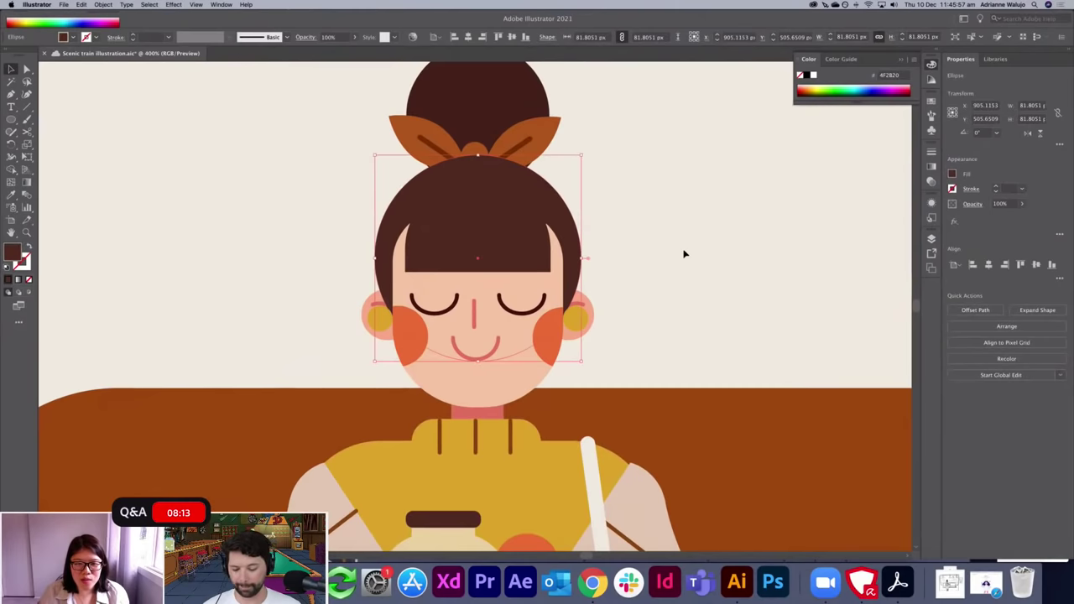
scroll(683, 252, "down", 3)
scroll(684, 254, "down", 4)
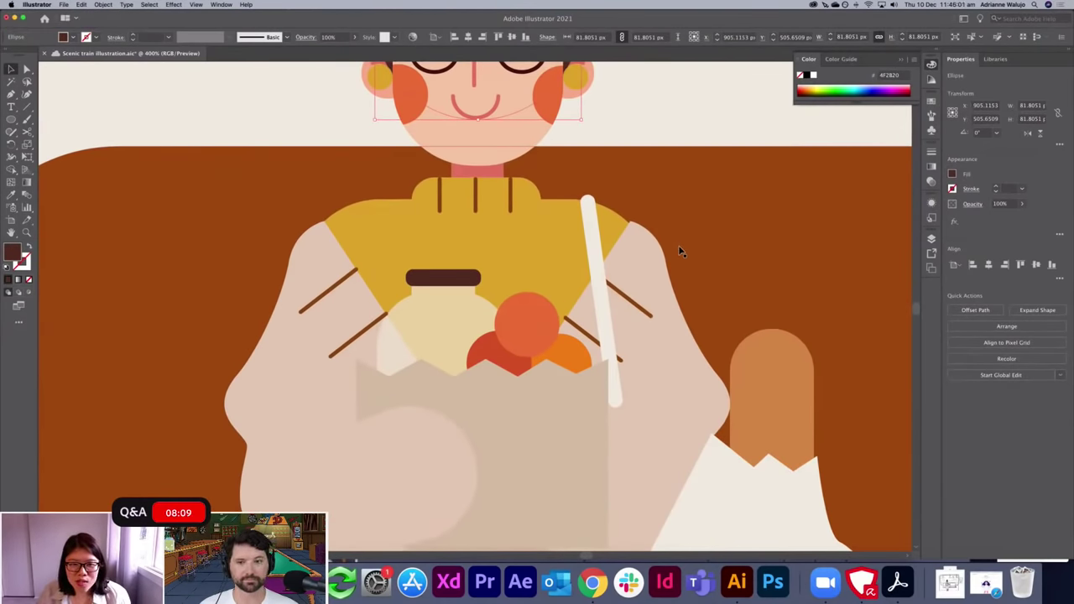
key("super+minus")
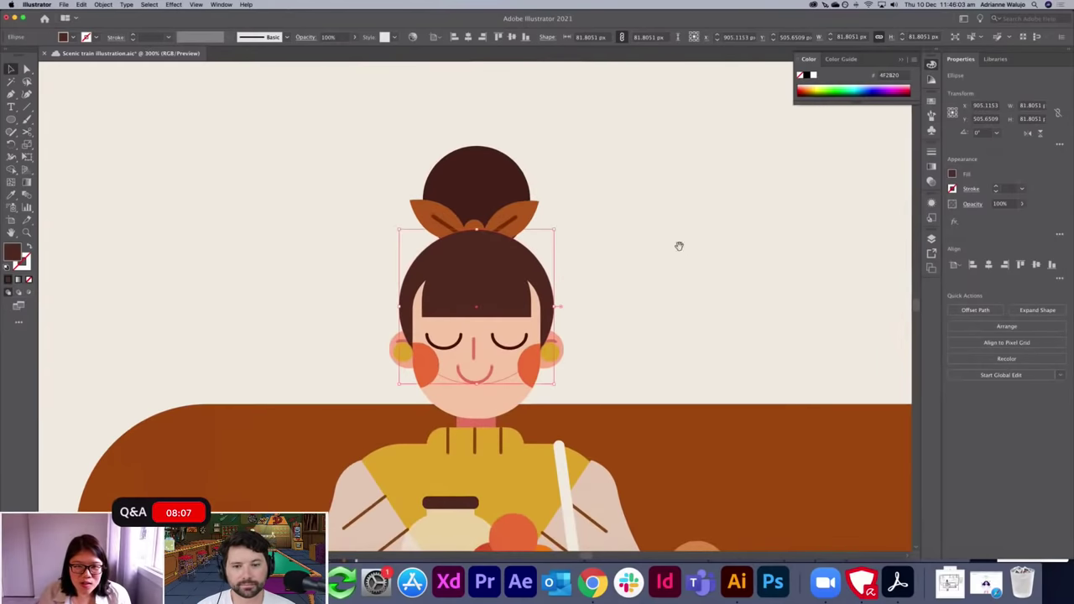
scroll(679, 246, "down", 6)
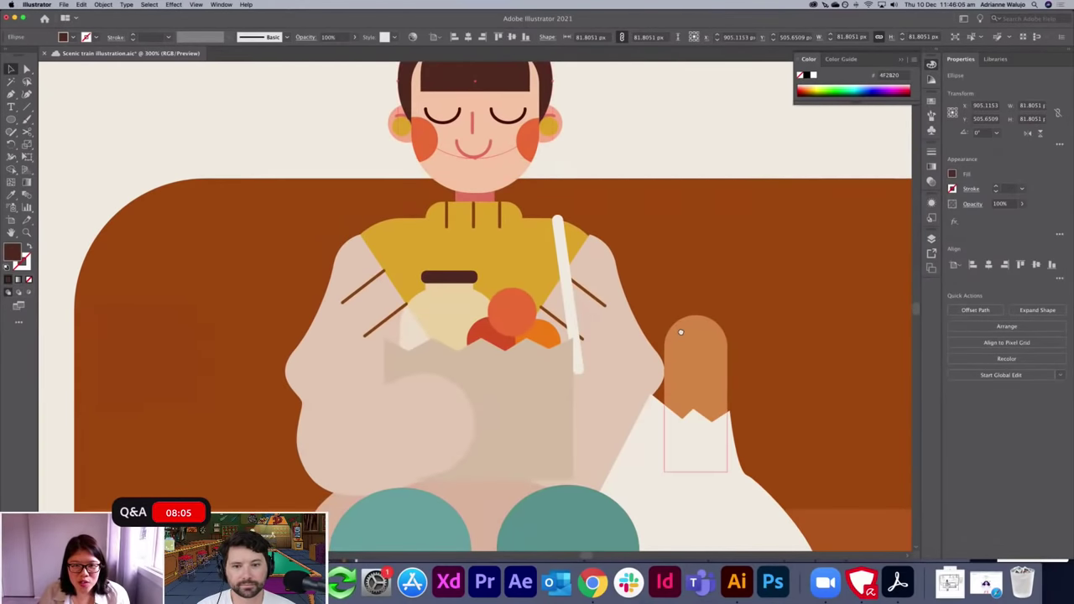
left_click_drag(680, 332, 635, 165)
key("super+minus")
key("super+minus")
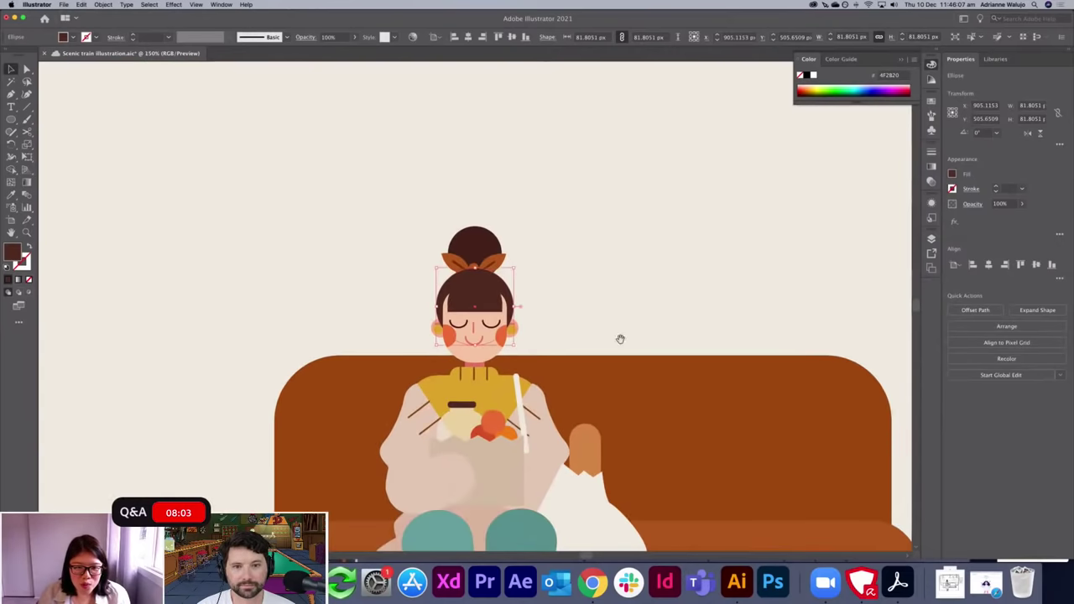
left_click_drag(630, 401, 623, 198)
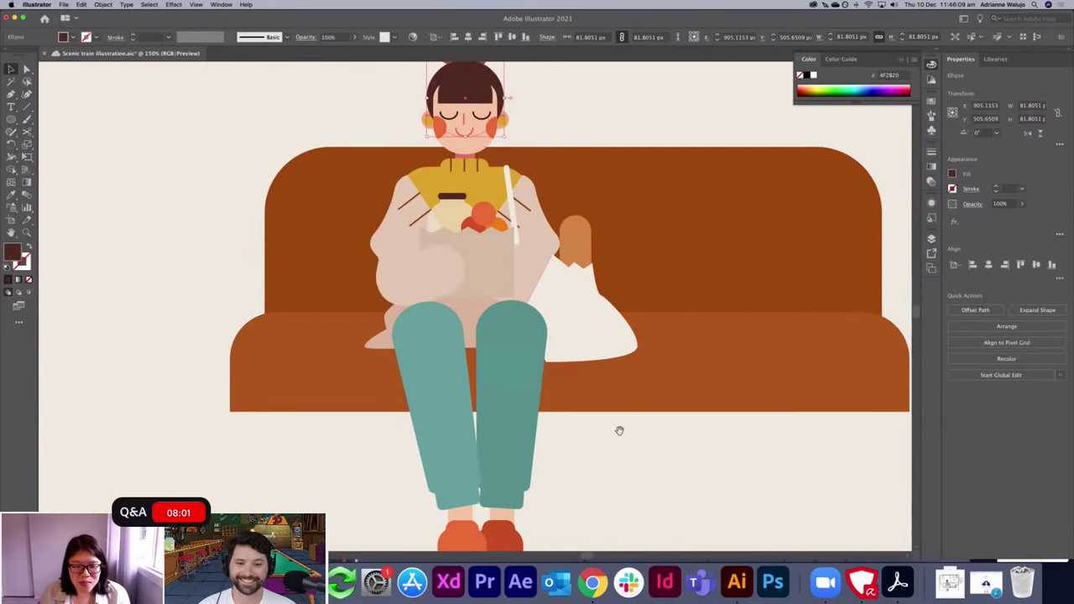
Match the left shoe's sole to the right sole's beige, and fill the right sole with the darker tan D3B481.
left_click_drag(618, 431, 654, 254)
left_click(507, 383)
key("i")
left_click(541, 373)
left_click(539, 380)
key("v")
left_click(541, 382)
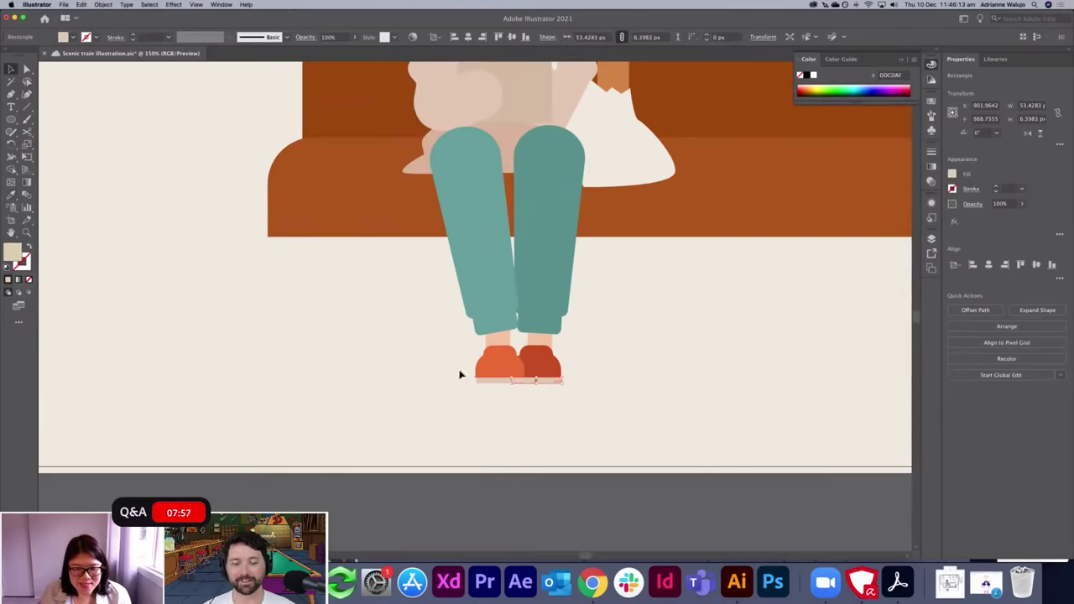
double_click(12, 252)
left_click_drag(541, 241, 575, 246)
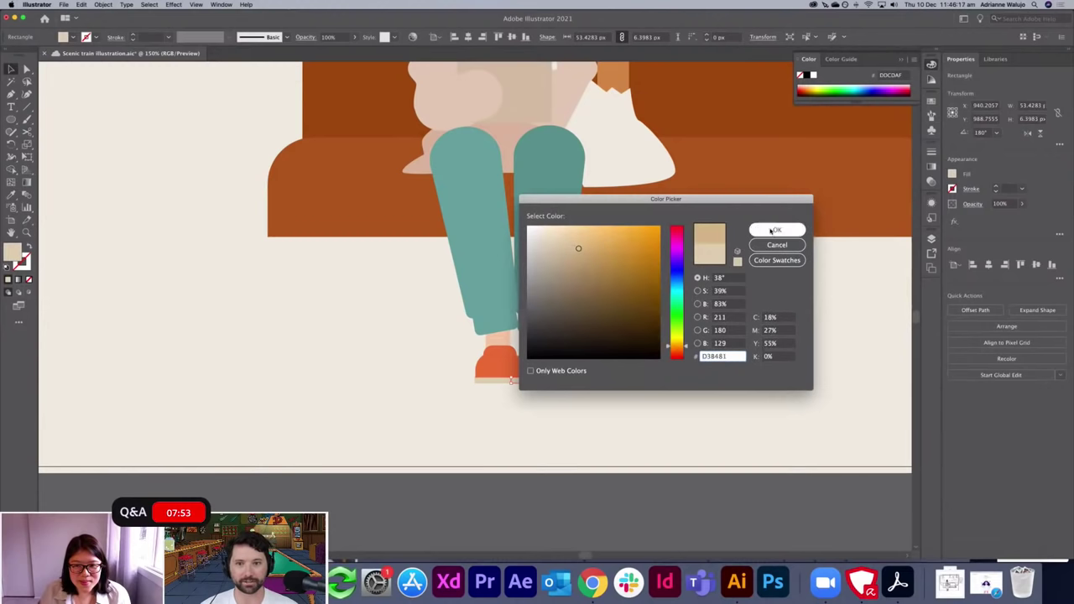
left_click(777, 230)
left_click(698, 327)
Draw a circle about 42 px wide inside the white bag's right side using Draw Inside.
scroll(692, 359, "up", 3)
scroll(693, 359, "up", 8)
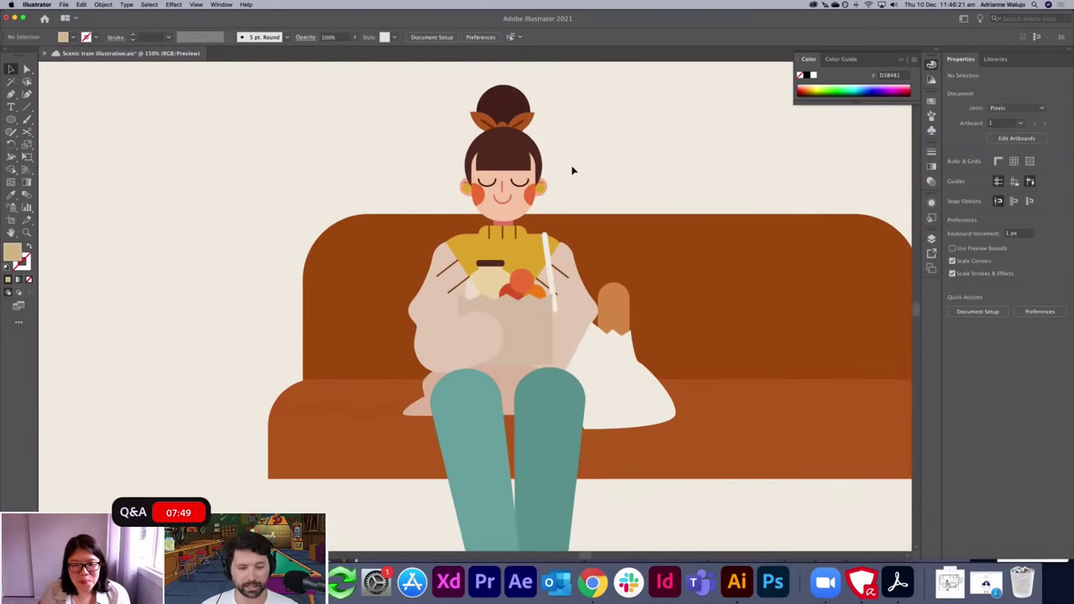
left_click_drag(644, 175, 508, 135)
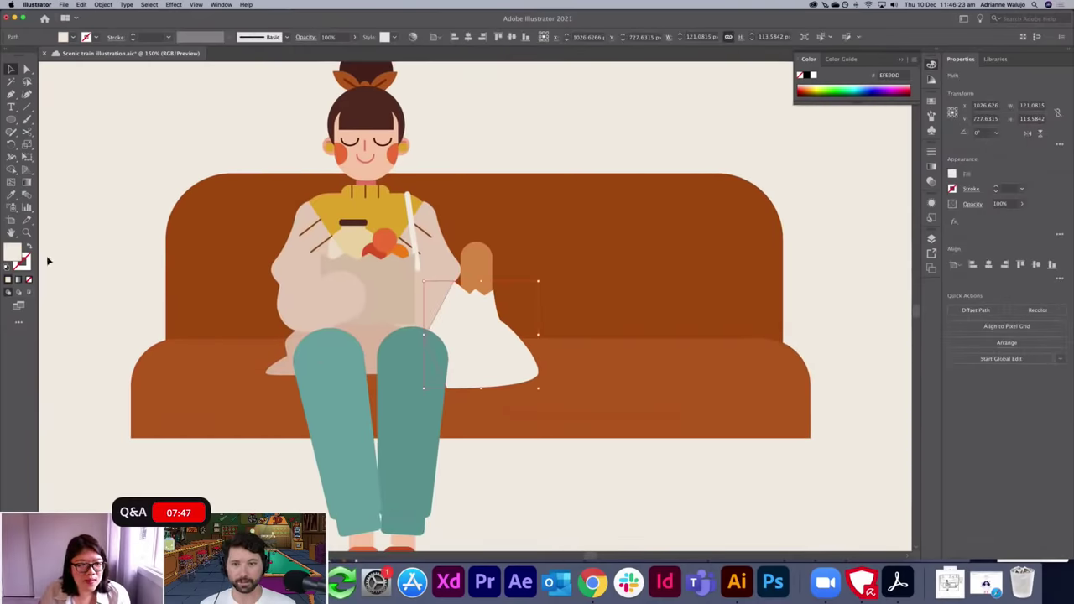
left_click(29, 291)
left_click(578, 317)
key("l")
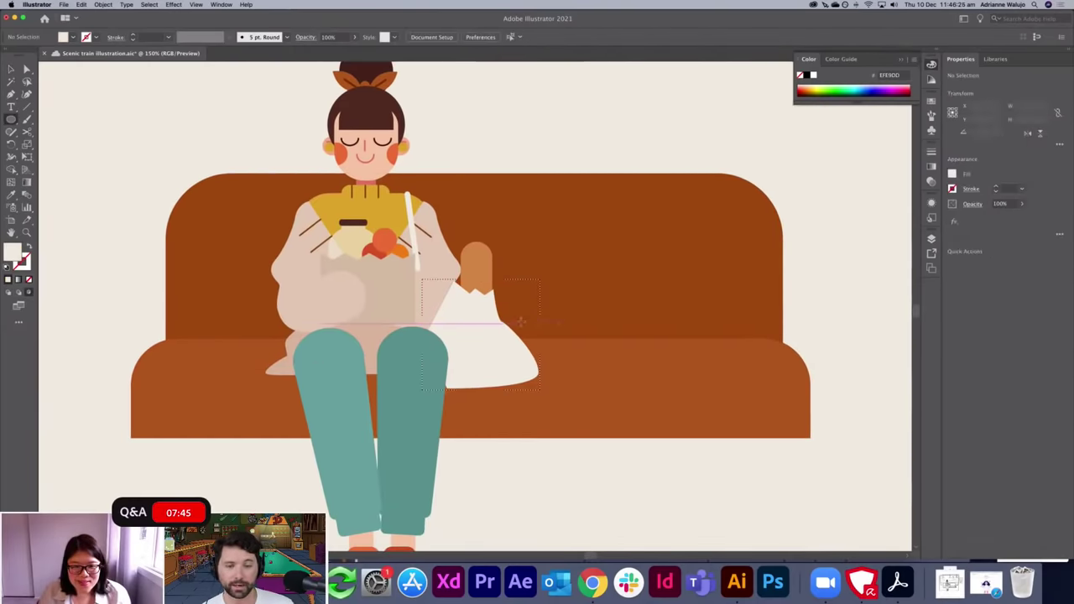
mouse_move(521, 321)
left_mouse_down()
mouse_move(481, 343)
mouse_move(503, 338)
left_mouse_up()
key("v")
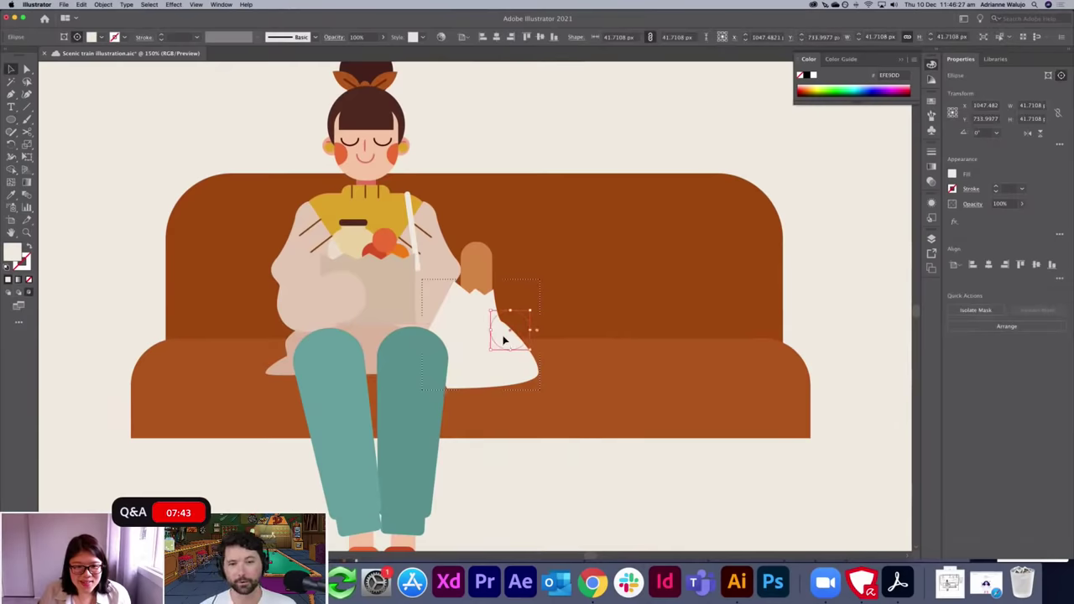
Fill the clipped circle with the orange of the fruit and shrink it against the white bag's right edge.
double_click(504, 338)
left_click(502, 339)
key("i")
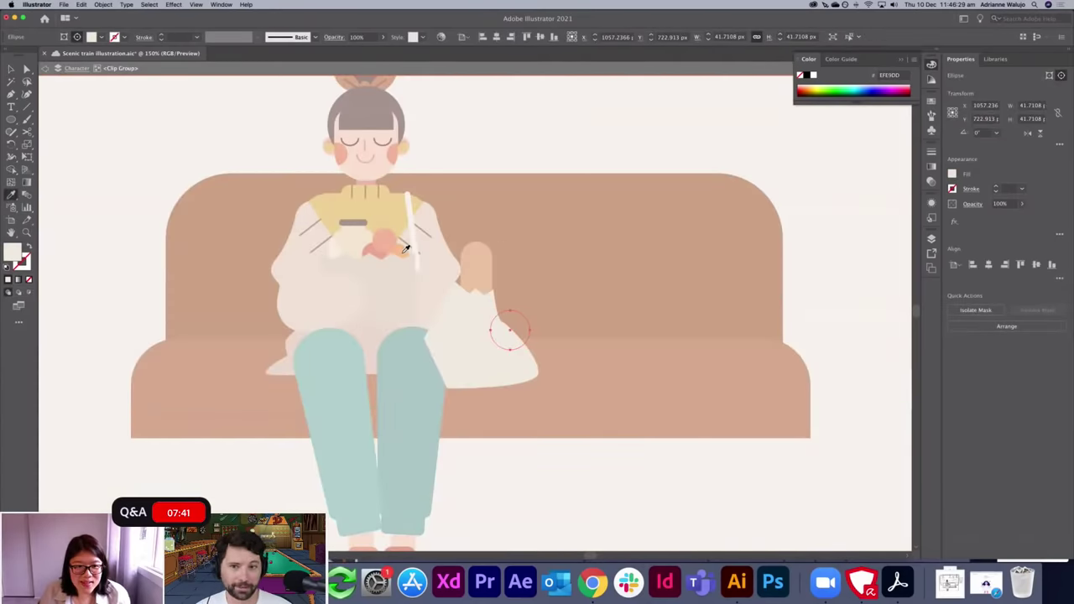
left_click(403, 251)
key("v")
mouse_move(529, 350)
left_mouse_down()
mouse_move(508, 340)
mouse_move(522, 356)
left_mouse_up()
double_click(537, 129)
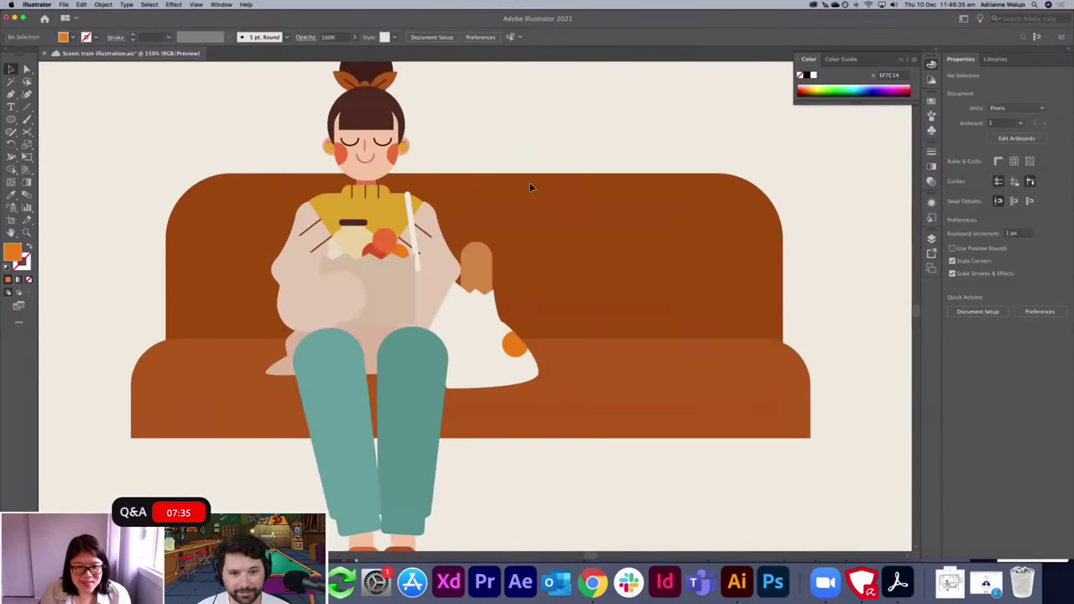
Draw a curved seam line down the white bag's left side with no fill and a brown 1.5 pt stroke.
scroll(506, 288, "up", 2)
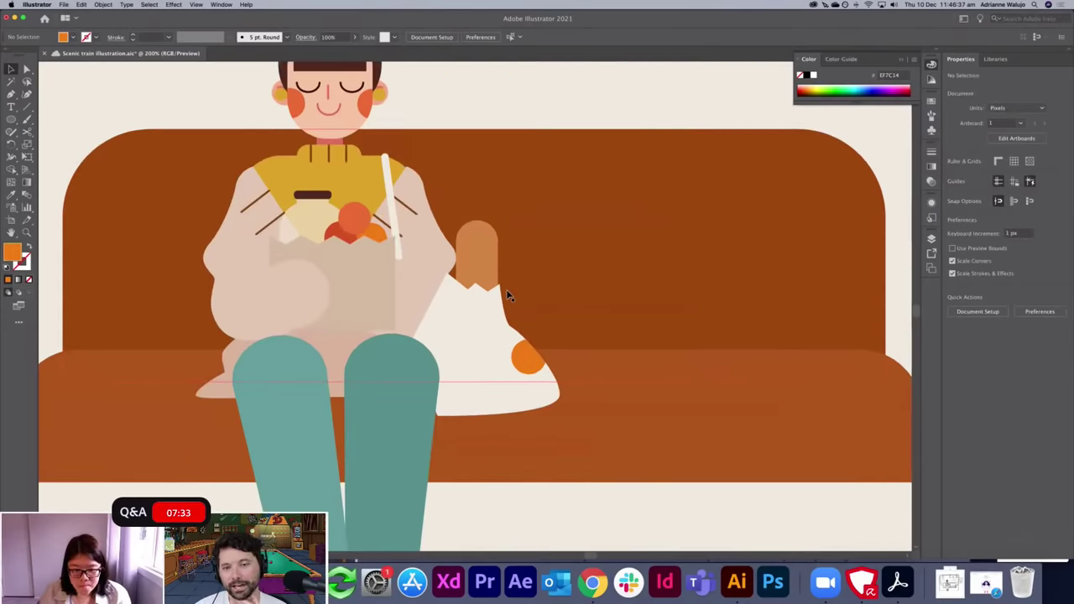
key("p")
left_click(442, 290)
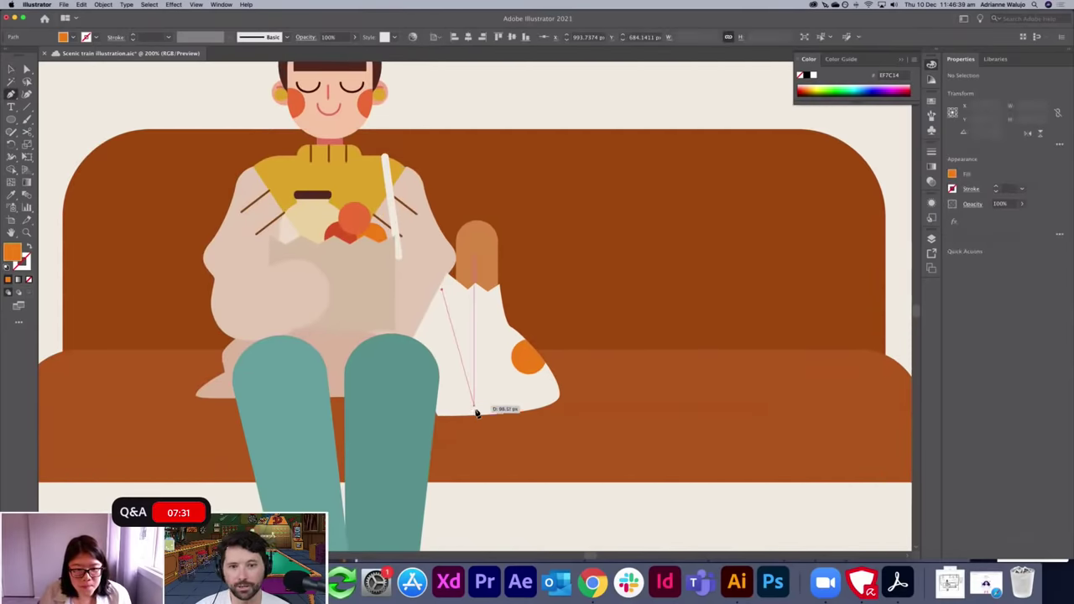
left_click_drag(476, 412, 500, 442)
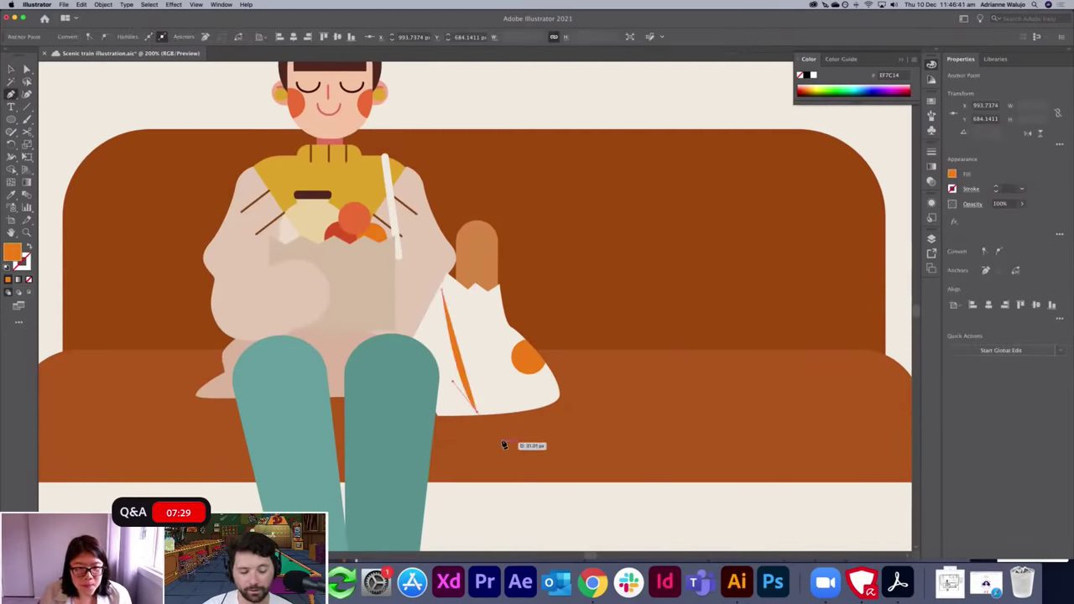
key("i")
key("shift+x")
key("v")
Make the bag's seam a dashed line with 5 pt dashes and 10 pt gaps.
left_click(972, 192)
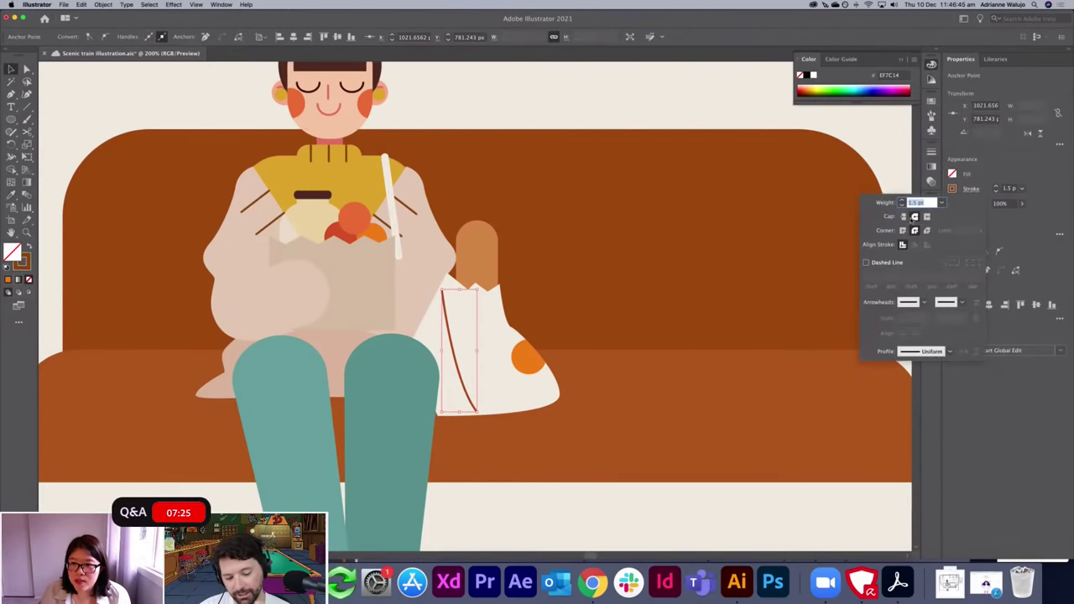
left_click(866, 262)
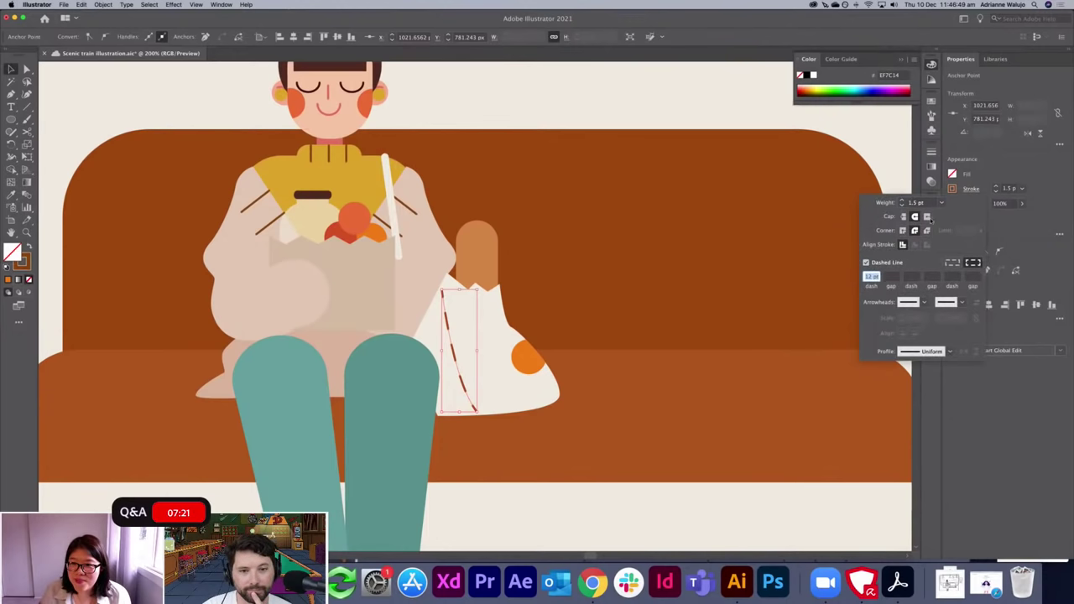
type("5")
key("Tab")
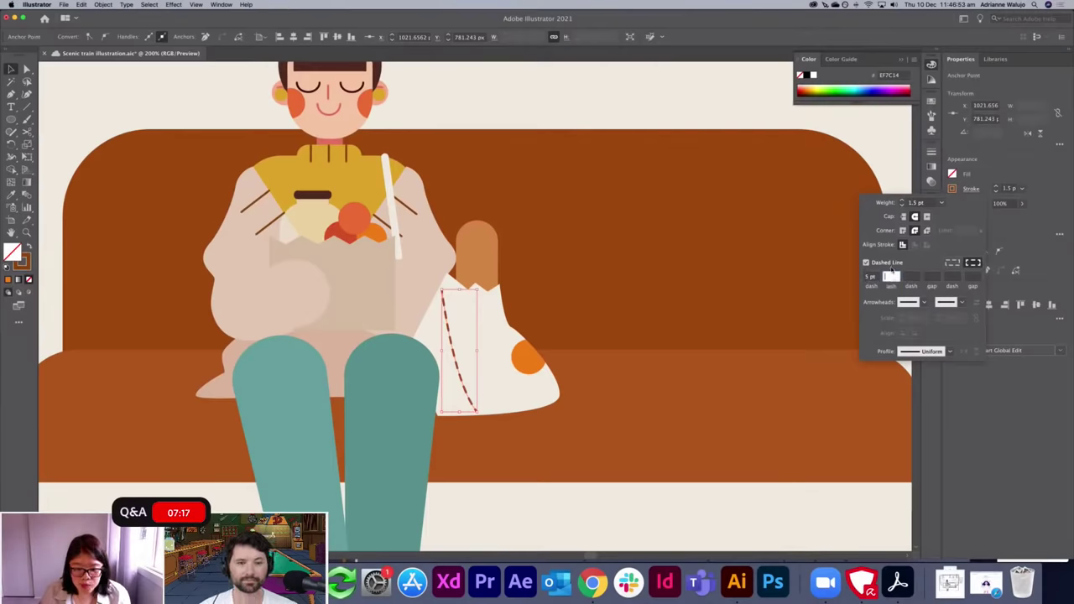
type("10")
key("Tab")
left_click(479, 111)
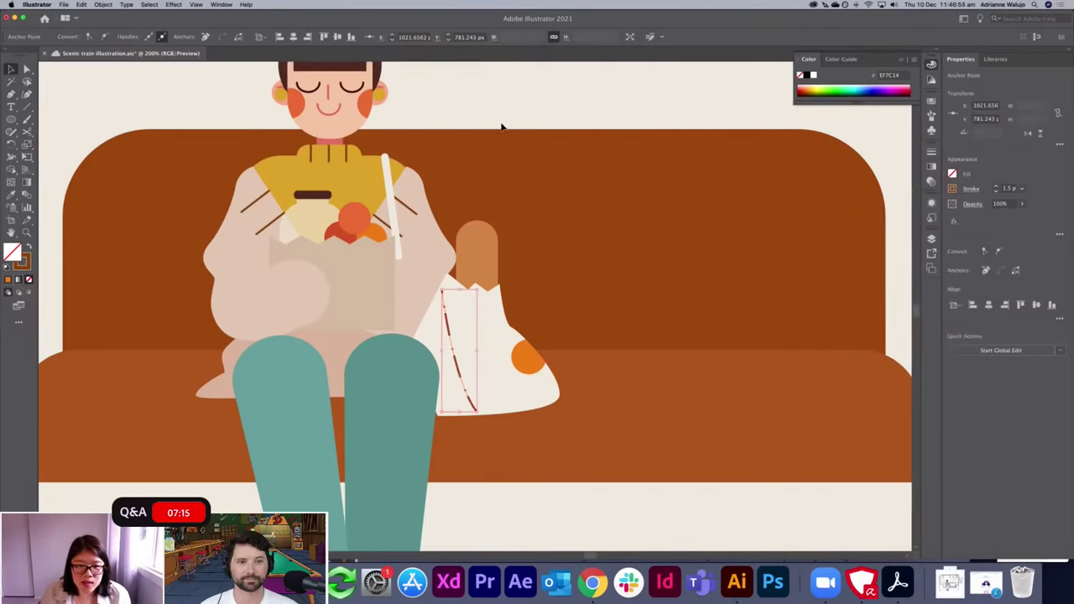
left_click(590, 99)
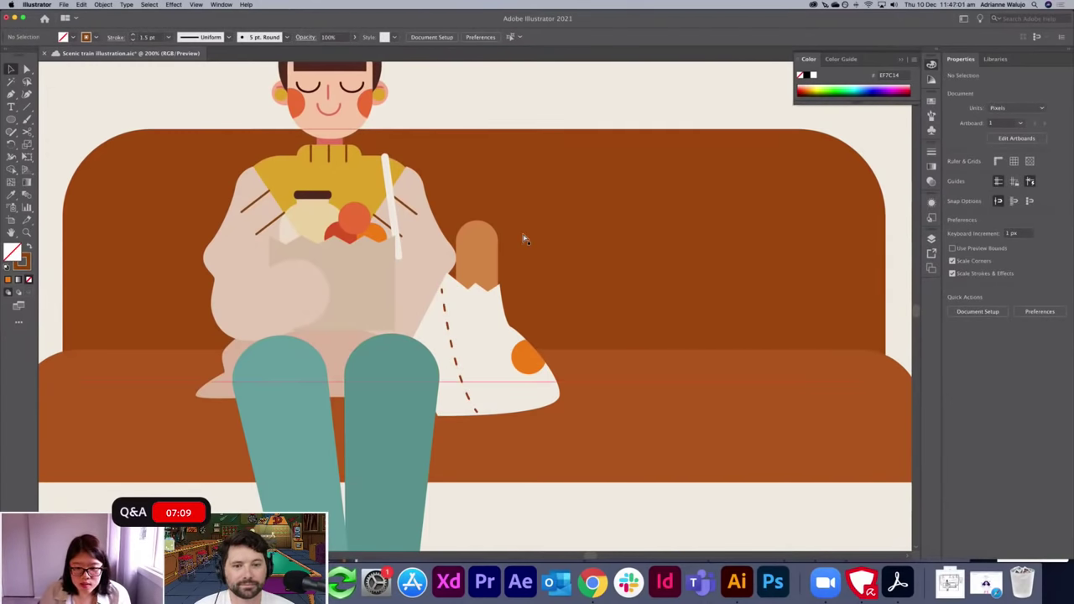
Draw a rectangle about 32 by 11 px across the bread's right side and fill it with light golden E0AE55.
key("super+equal")
key("m")
left_click_drag(480, 217, 541, 237)
key("i")
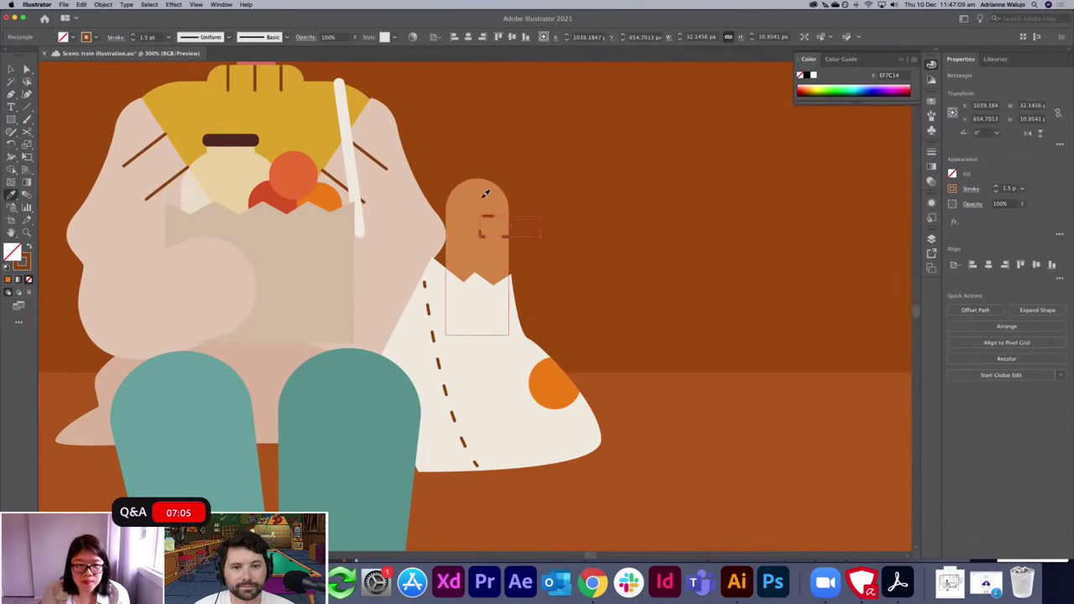
left_click(486, 191)
double_click(13, 251)
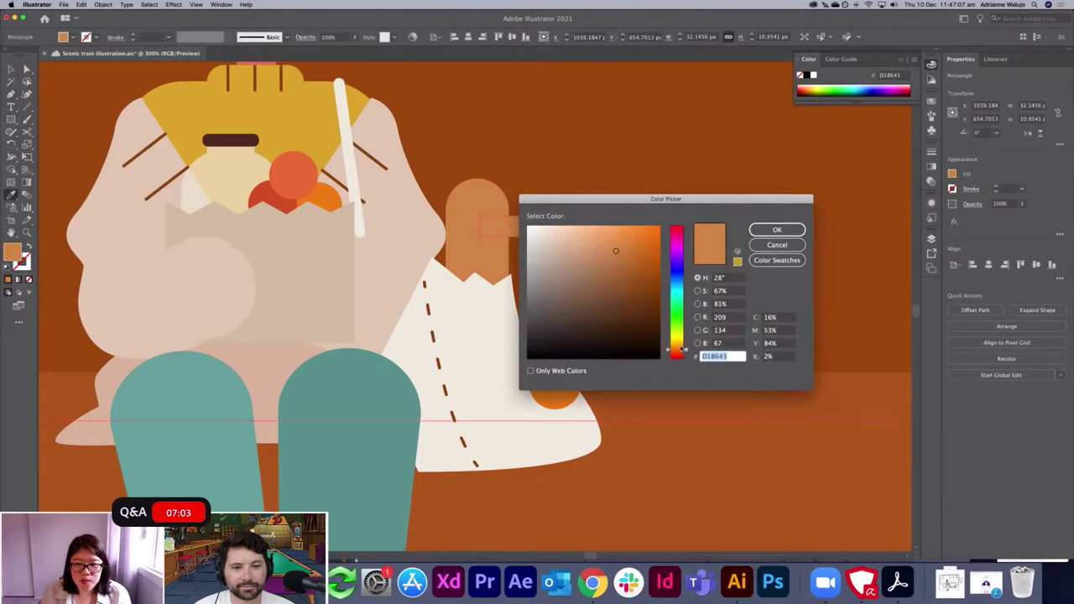
left_click_drag(682, 349, 682, 344)
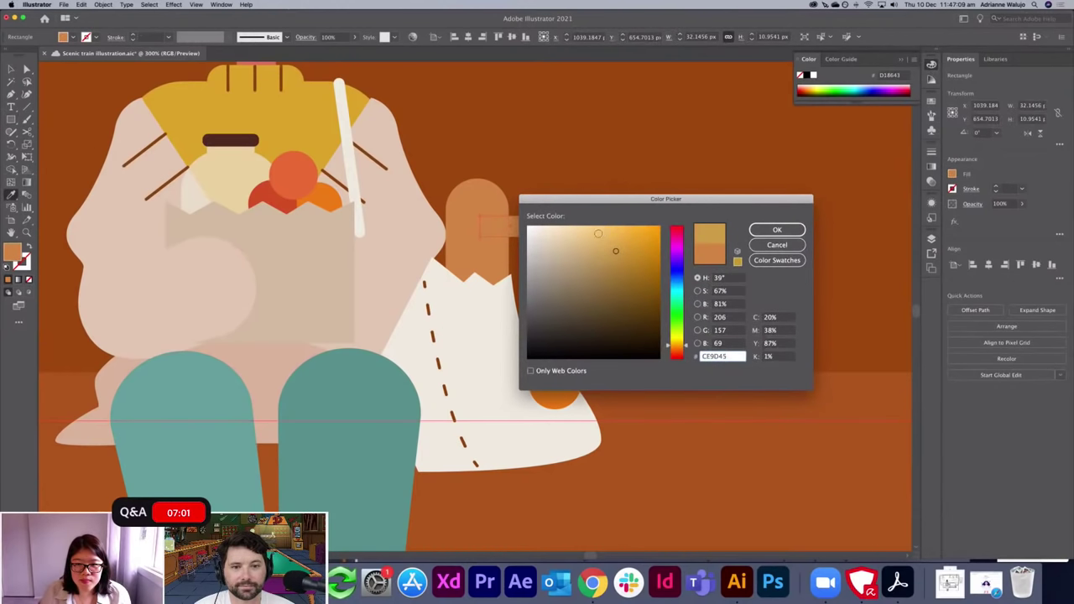
left_click(609, 240)
left_click(777, 229)
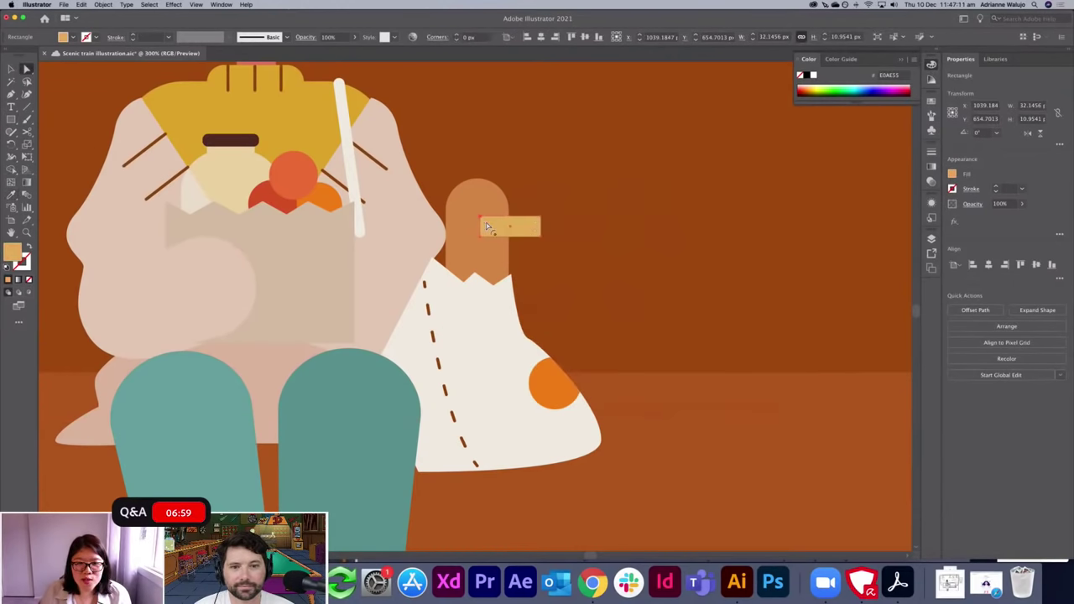
Round the left corners of the golden rectangle and place a copy of it directly below on the bread.
left_click_drag(485, 231, 526, 262)
key("v")
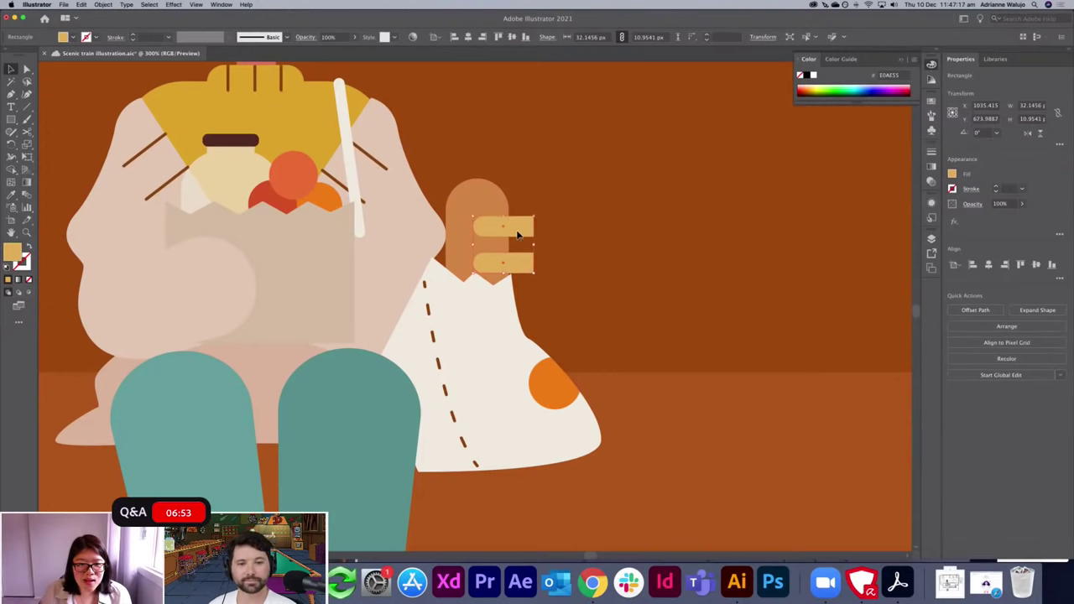
Cut both golden bars and paste them inside the bread shape with Draw Inside.
left_click(517, 229, "shift")
key("super+x")
left_click(479, 232)
key("shift+d")
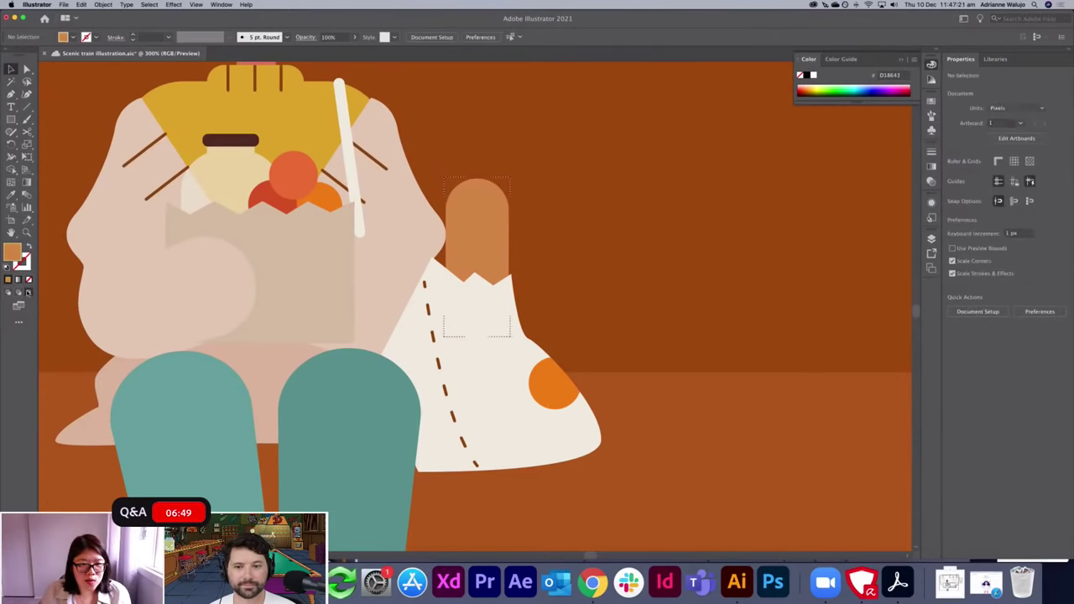
key("super+f")
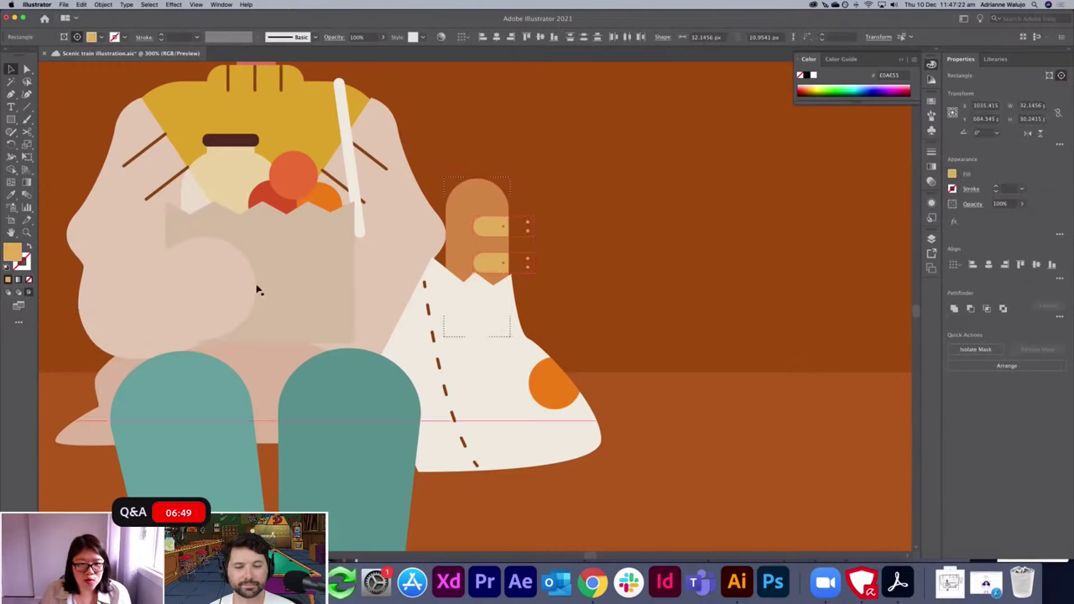
key("super+minus")
key("super+minus")
double_click(449, 168)
left_click_drag(472, 180, 510, 133)
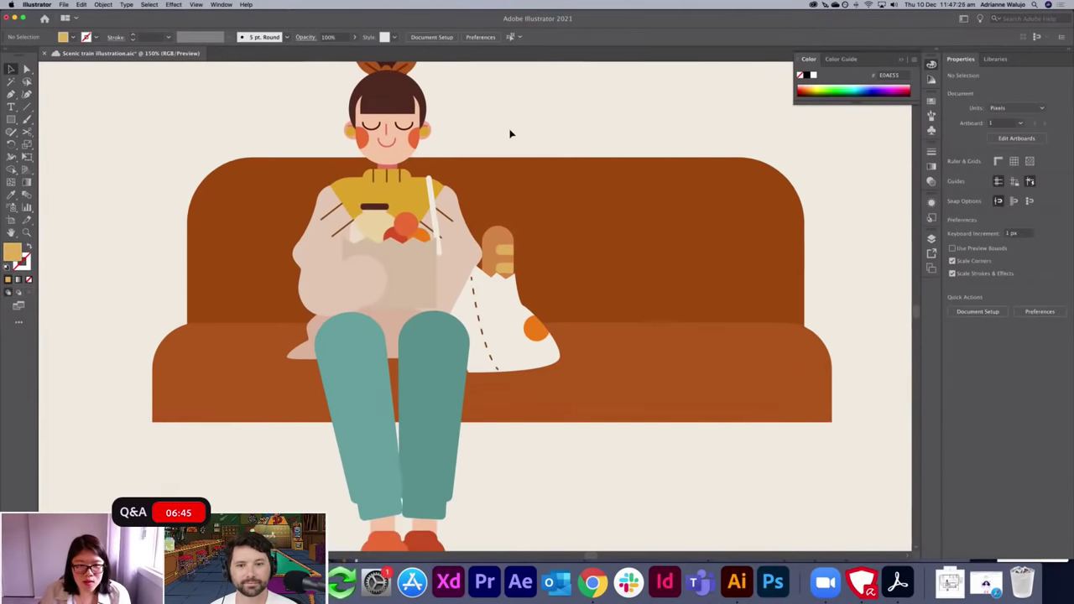
Shift the woman's trousers, feet and shoes together slightly to the left.
key("super+minus")
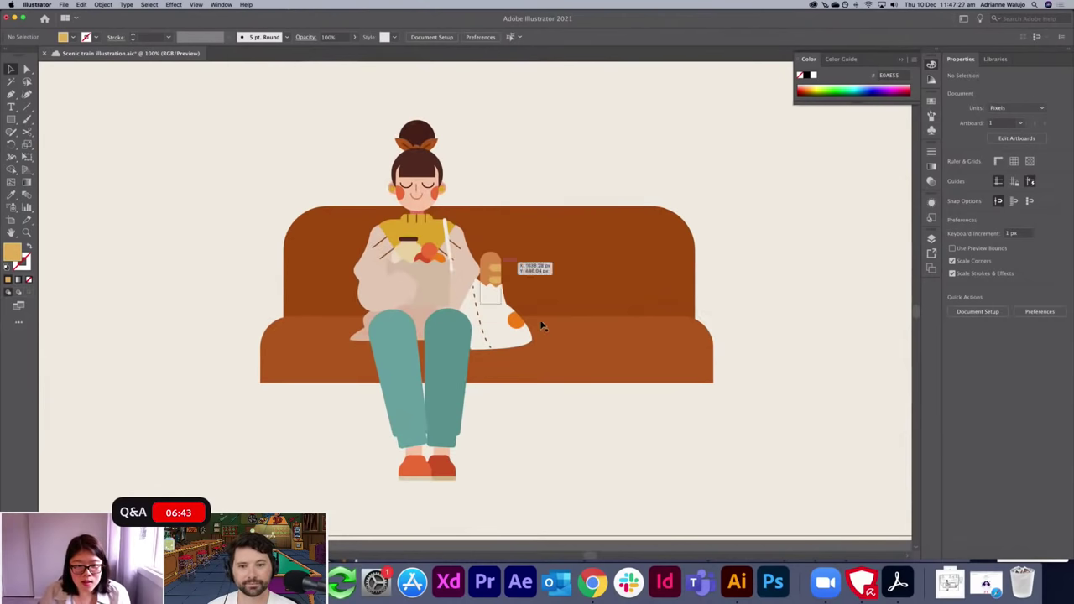
left_click(441, 401)
left_click_drag(441, 401, 437, 403)
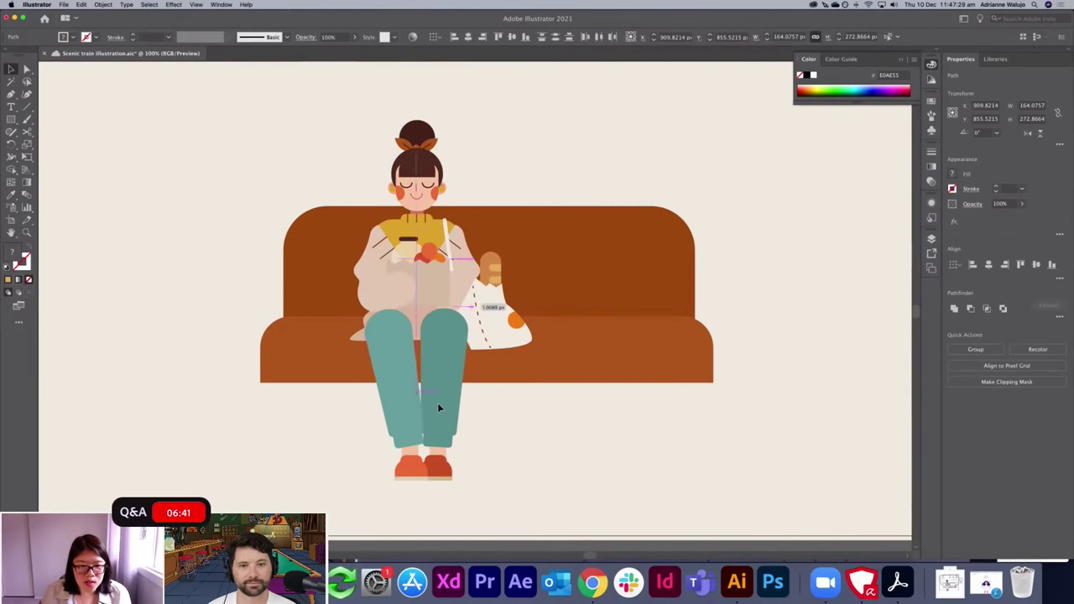
left_click(528, 429)
key("super+equal")
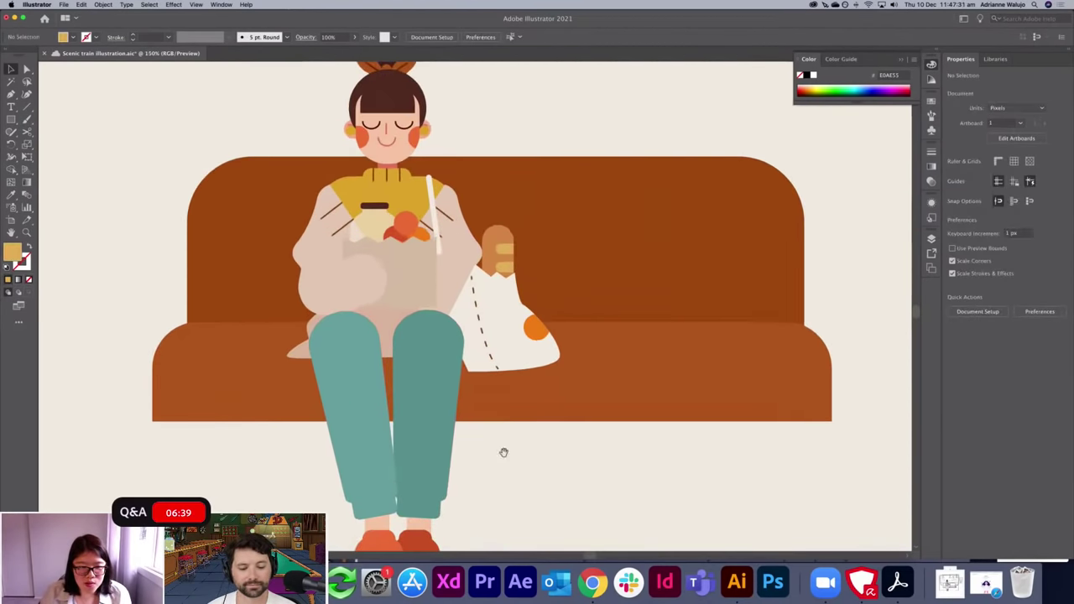
Look over the seated character, the sofa and the bags, and bring the whole scene with its colour swatches into view.
scroll(504, 451, "down", 3)
scroll(576, 462, "up", 2)
scroll(591, 436, "up", 2)
scroll(591, 436, "right", 1)
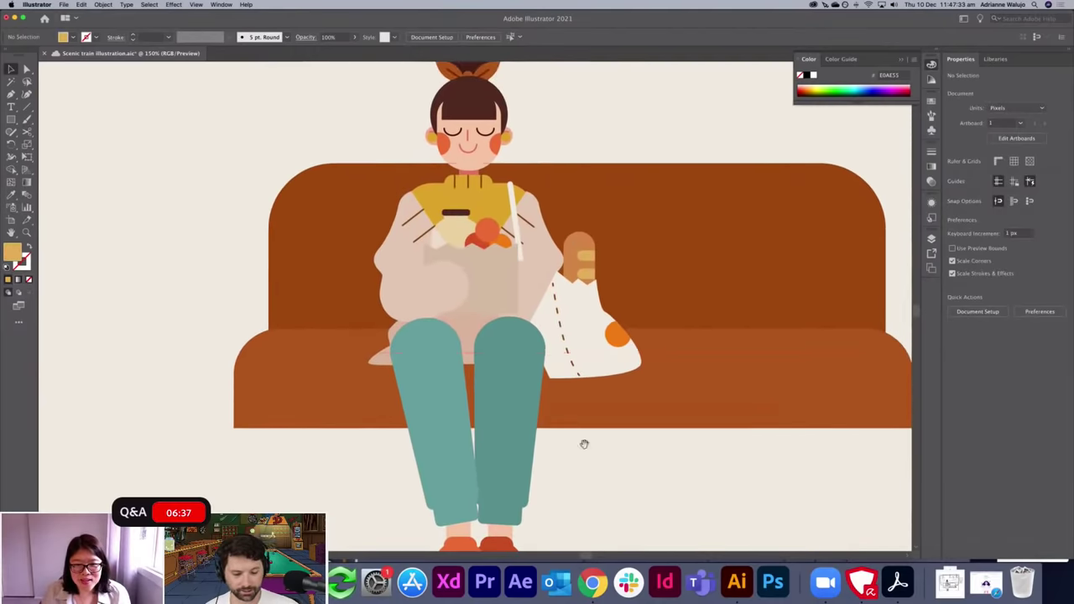
left_click(577, 238)
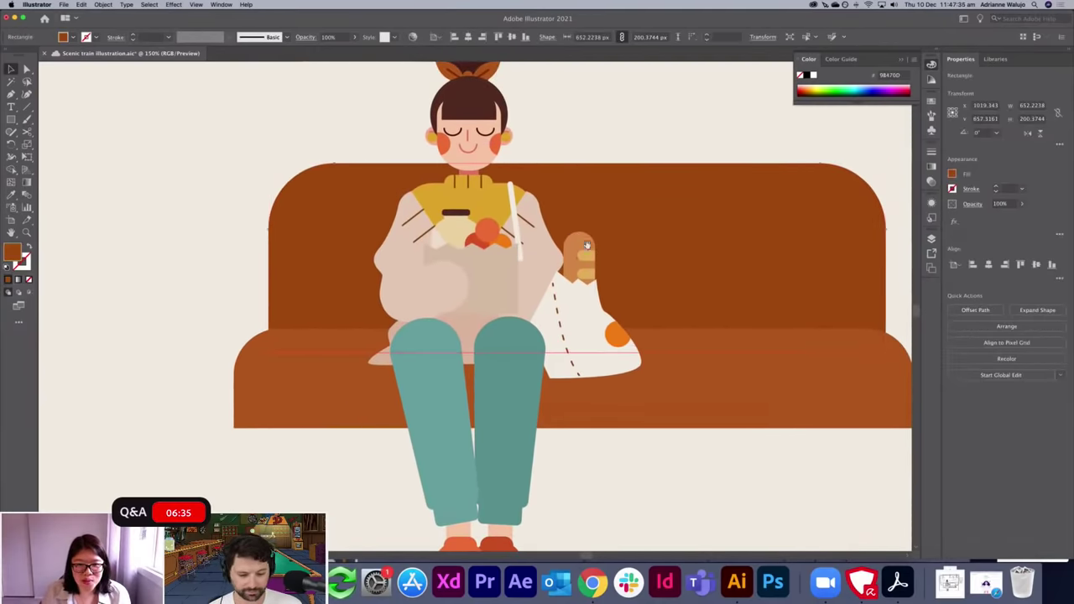
scroll(571, 252, "up", 2)
scroll(571, 252, "right", 1)
key("space")
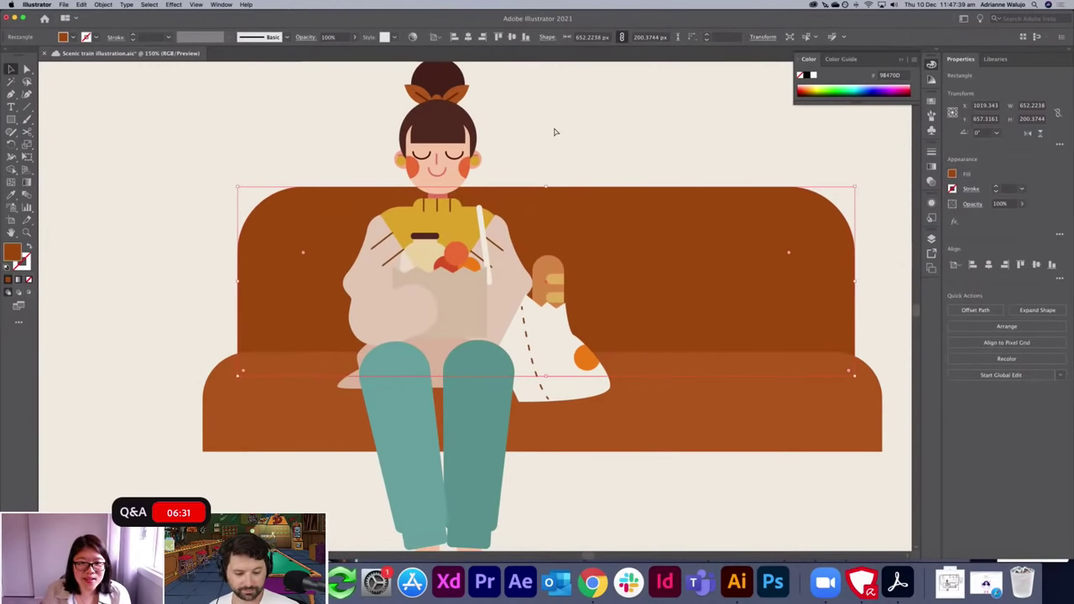
key("super+minus")
key("super+minus")
left_click_drag(570, 223, 666, 267)
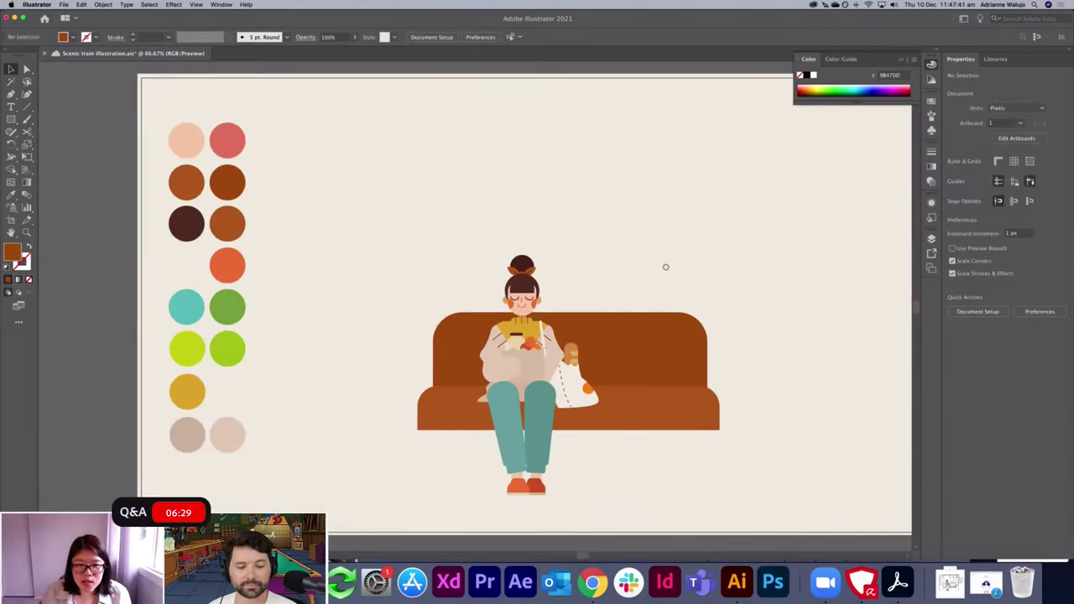
Show the Sketch layer under the artwork and lock the Character layer.
left_click(930, 237)
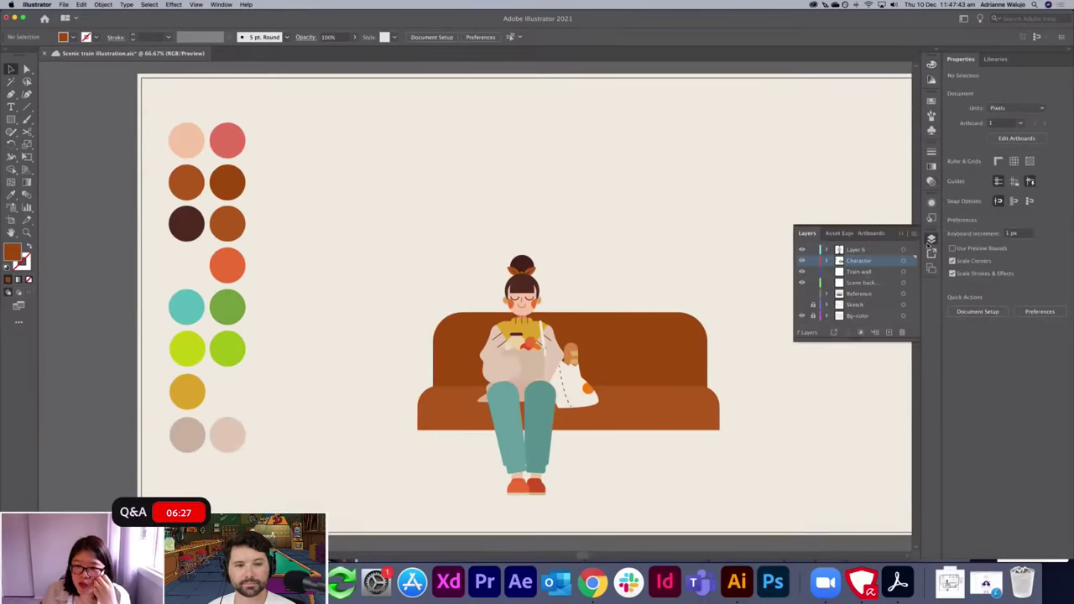
left_click(802, 304)
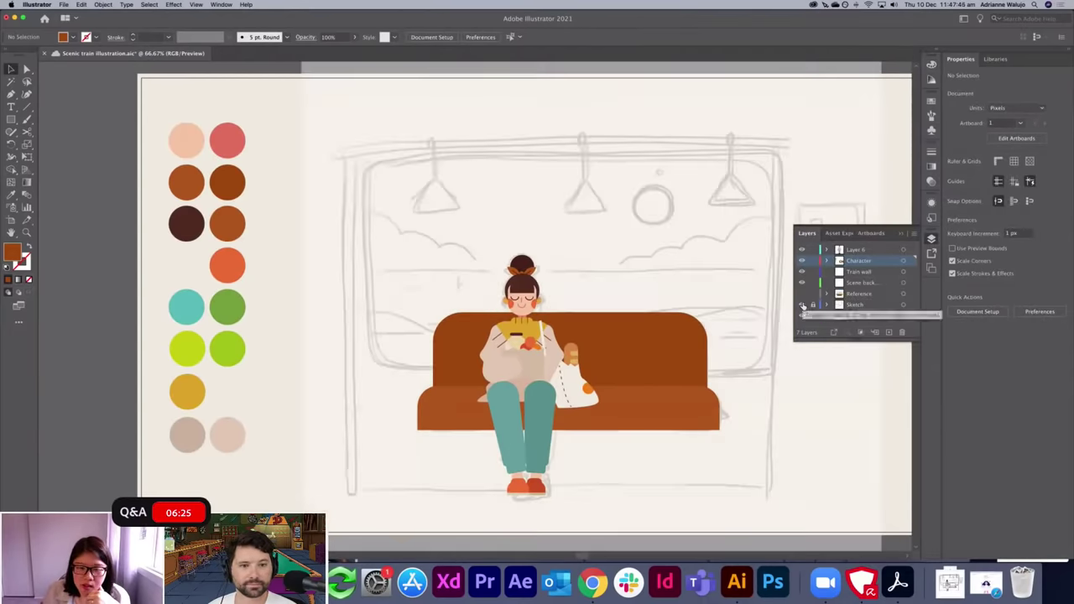
left_click(802, 304)
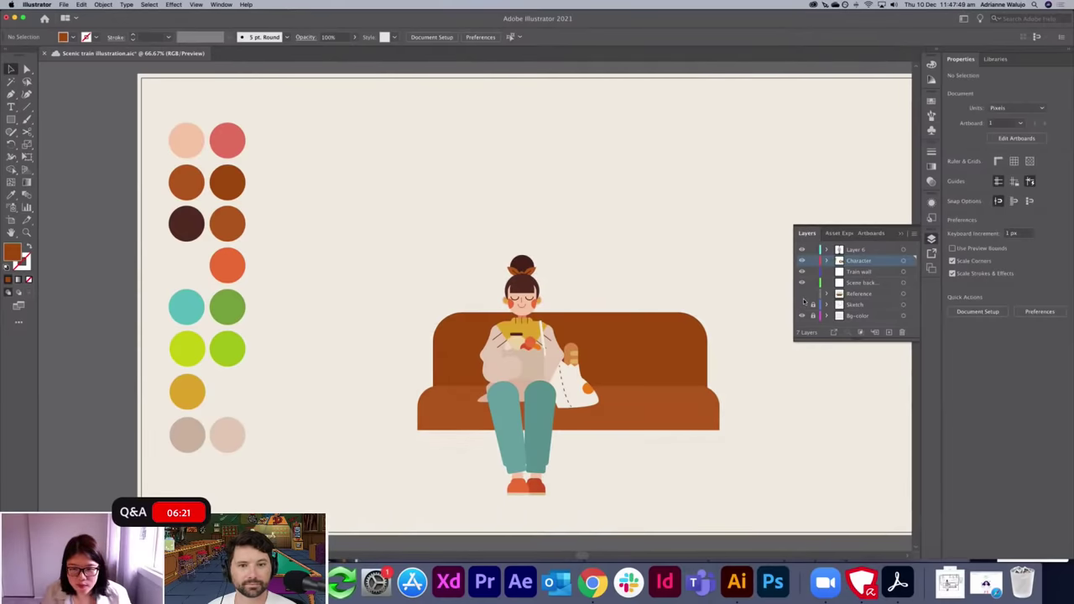
left_click(802, 304)
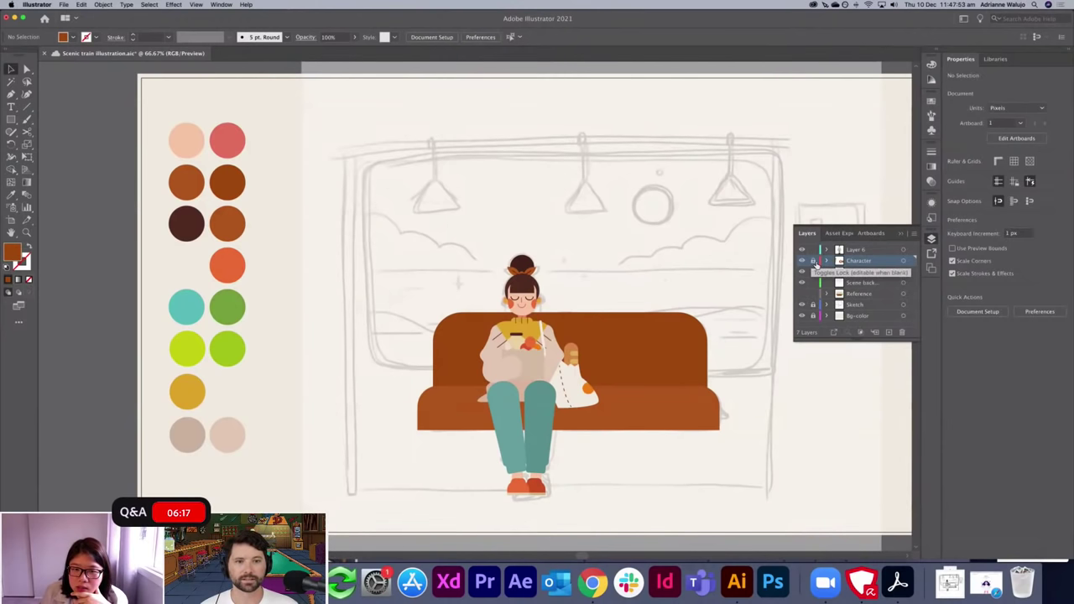
left_click(813, 261)
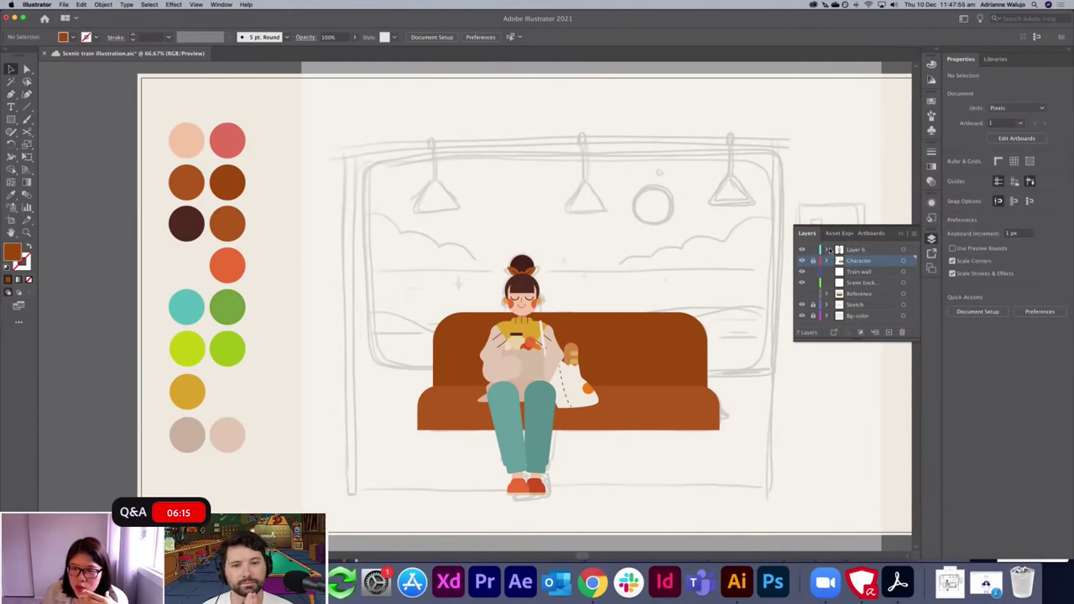
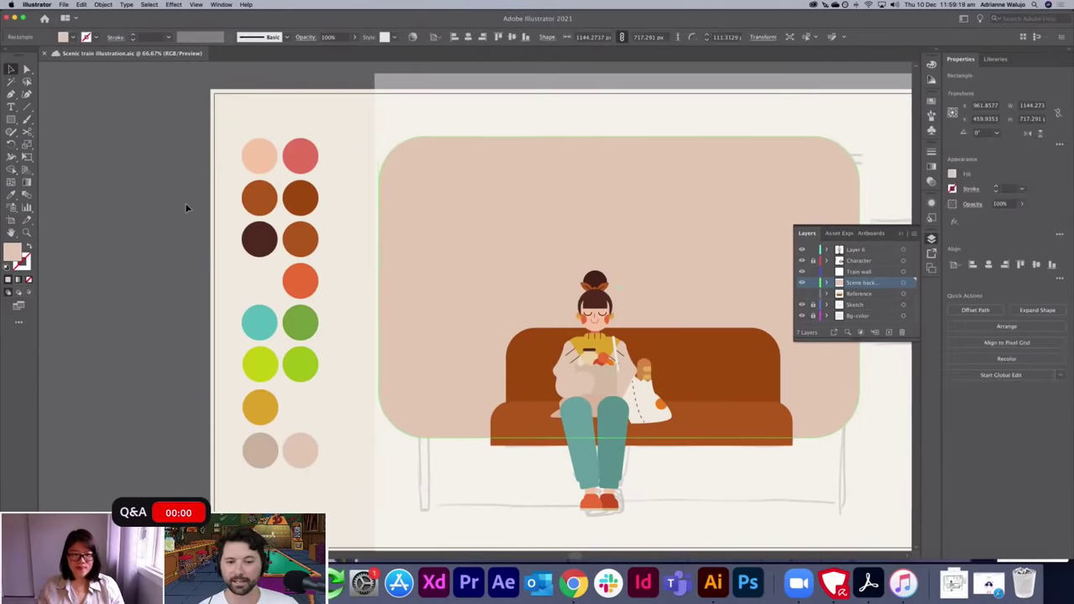
left_click_drag(195, 203, 413, 195)
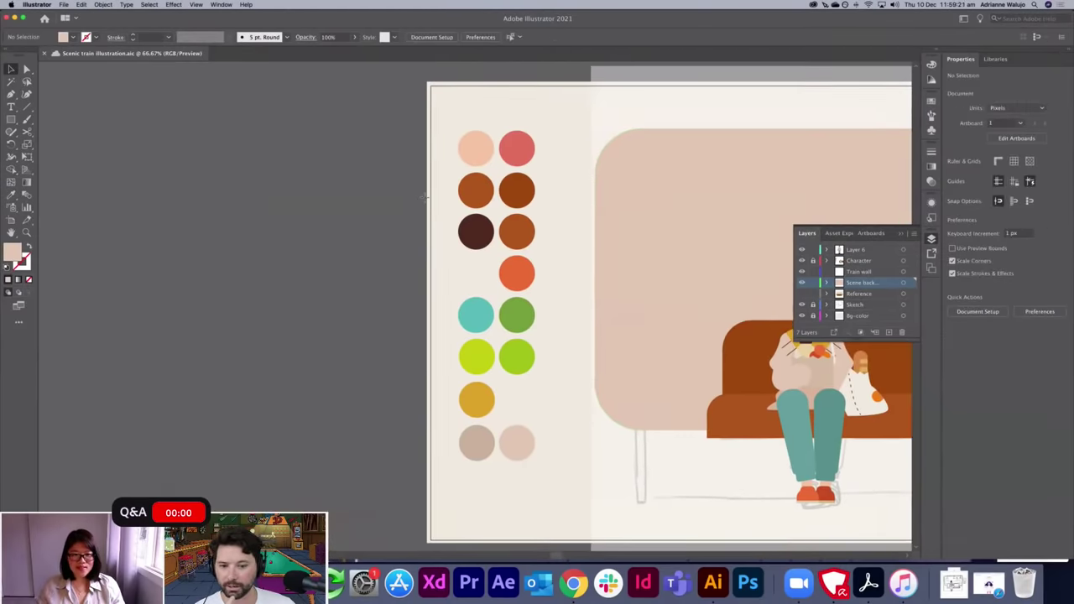
left_click_drag(144, 124, 311, 357)
key("z")
key("ctrl+z")
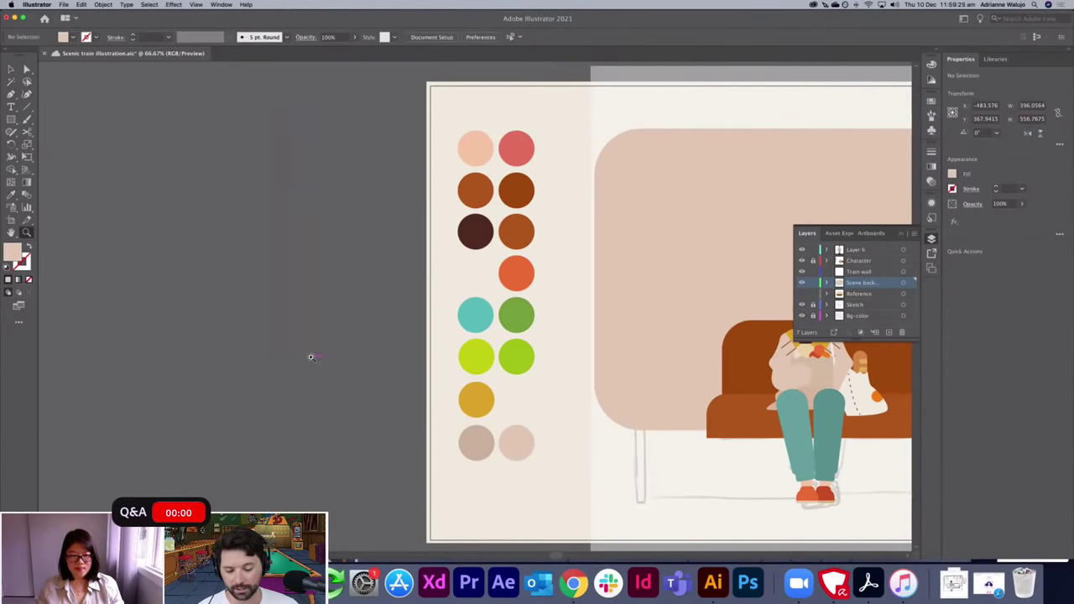
Draw a circle about 705 px wide on the empty canvas beside the artboard and fill it with the teal swatch colour.
key("l")
left_click_drag(86, 127, 384, 379)
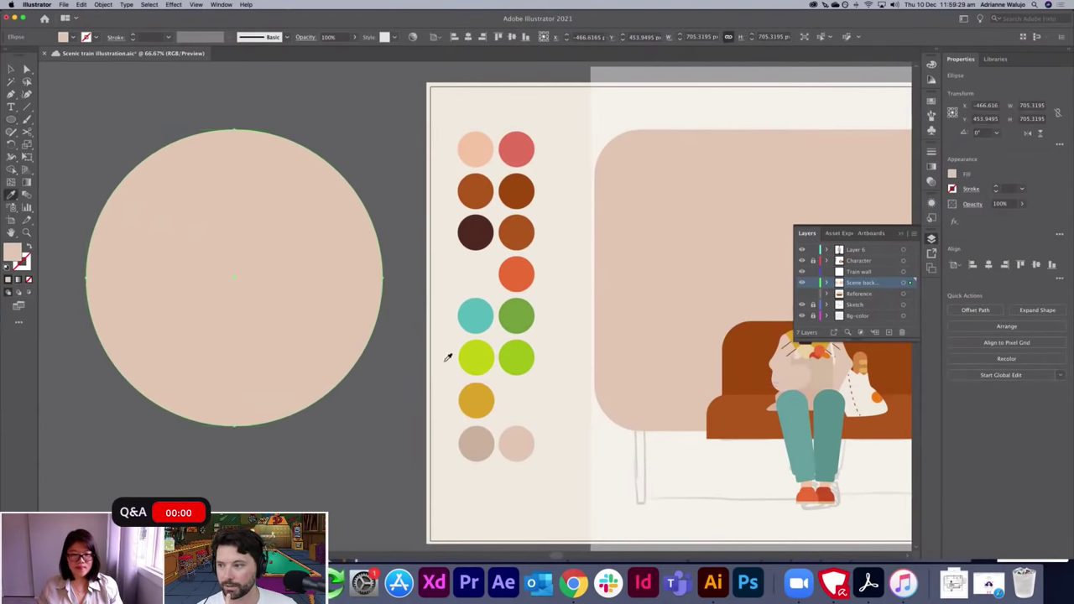
left_click(473, 326)
key("v")
left_click(402, 378)
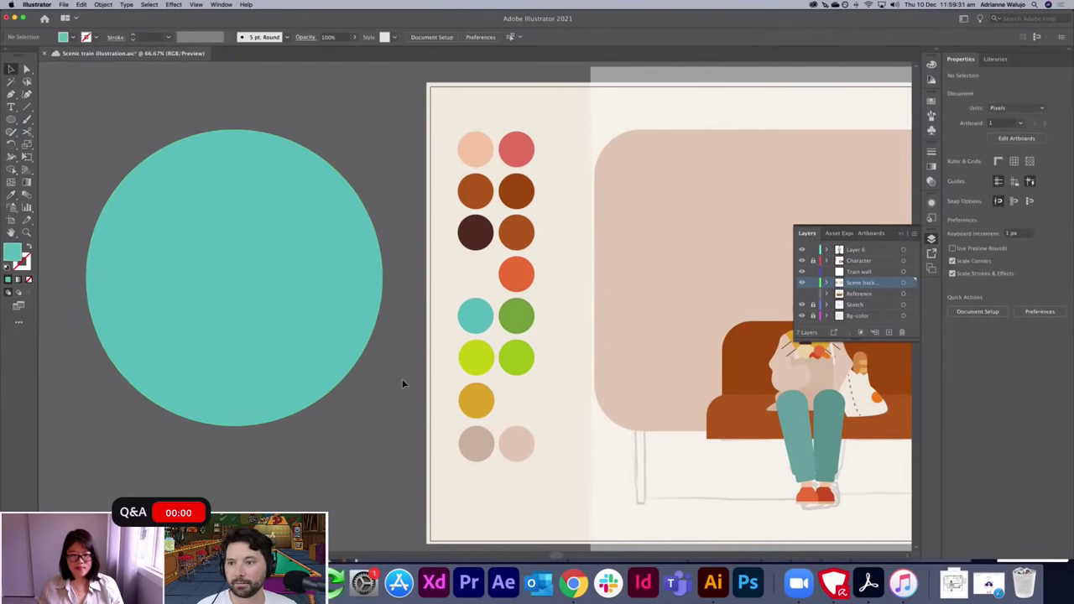
key("m")
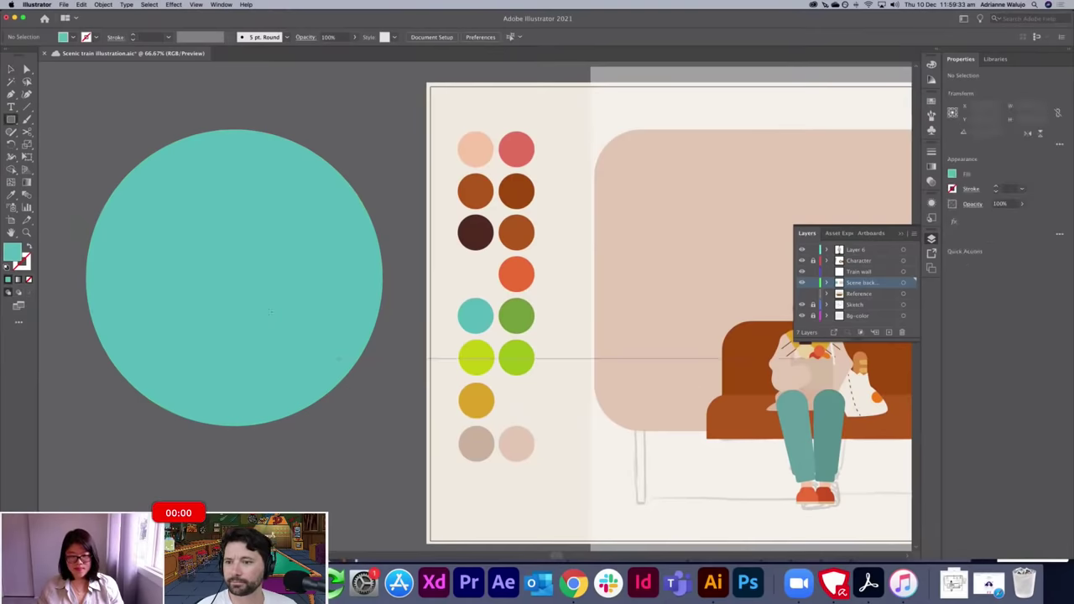
left_click_drag(248, 282, 381, 391)
key("super+z")
key("v")
left_click(311, 278)
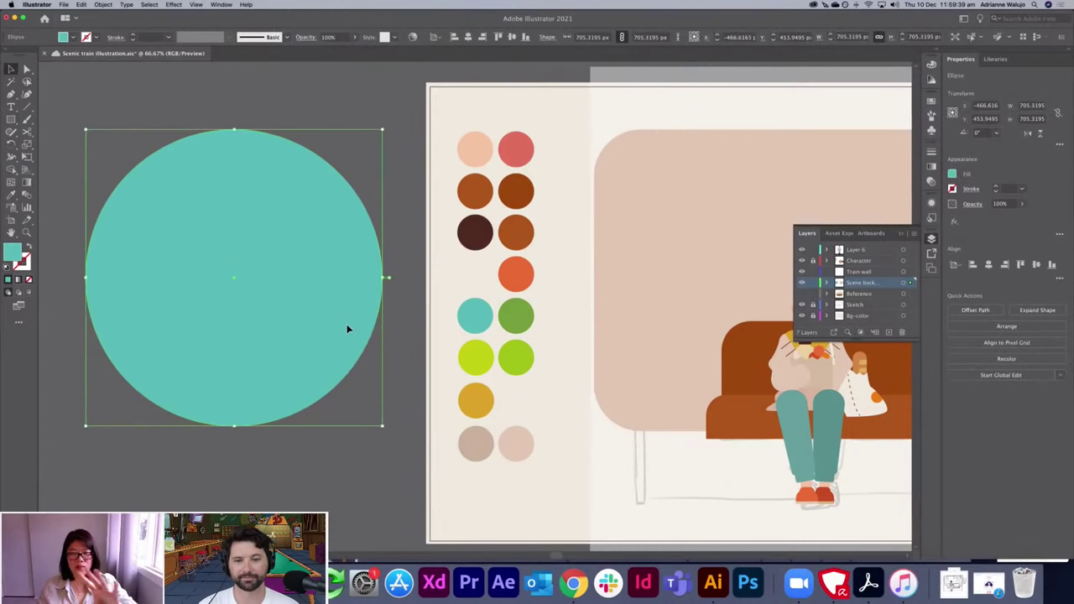
Draw a square about 253 px wide in the mustard swatch colour and place it over the teal circle's lower-right edge.
left_click(386, 478)
key("m")
left_click_drag(328, 416, 433, 521)
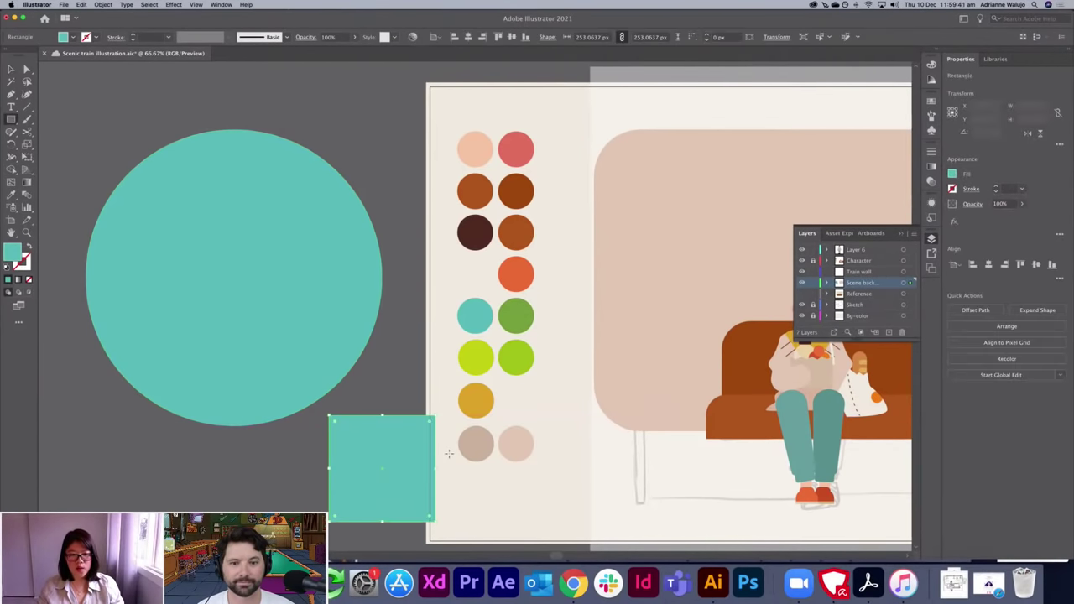
key("i")
left_click(476, 401)
key("v")
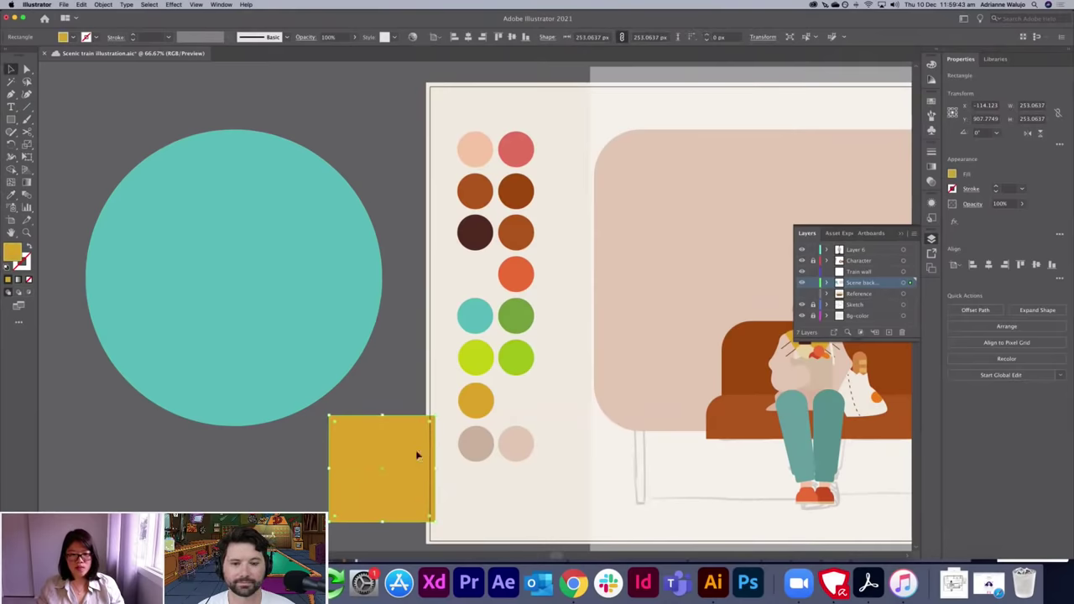
left_click_drag(417, 454, 402, 377)
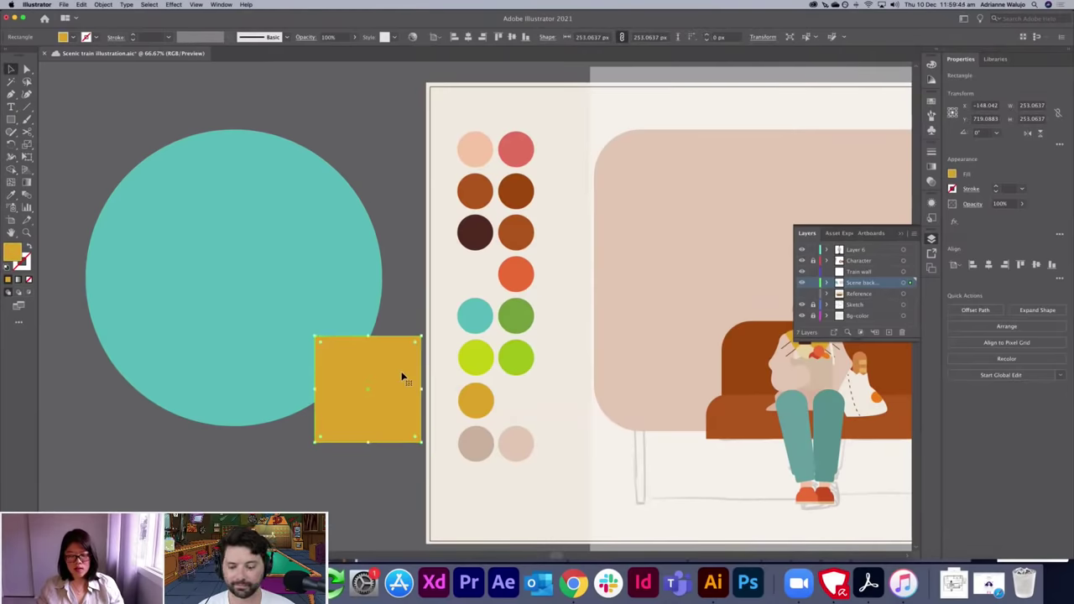
Cut the mustard square and paste it inside the teal circle with Draw Inside, enlarged to about 365 px at the right edge.
key("Delete")
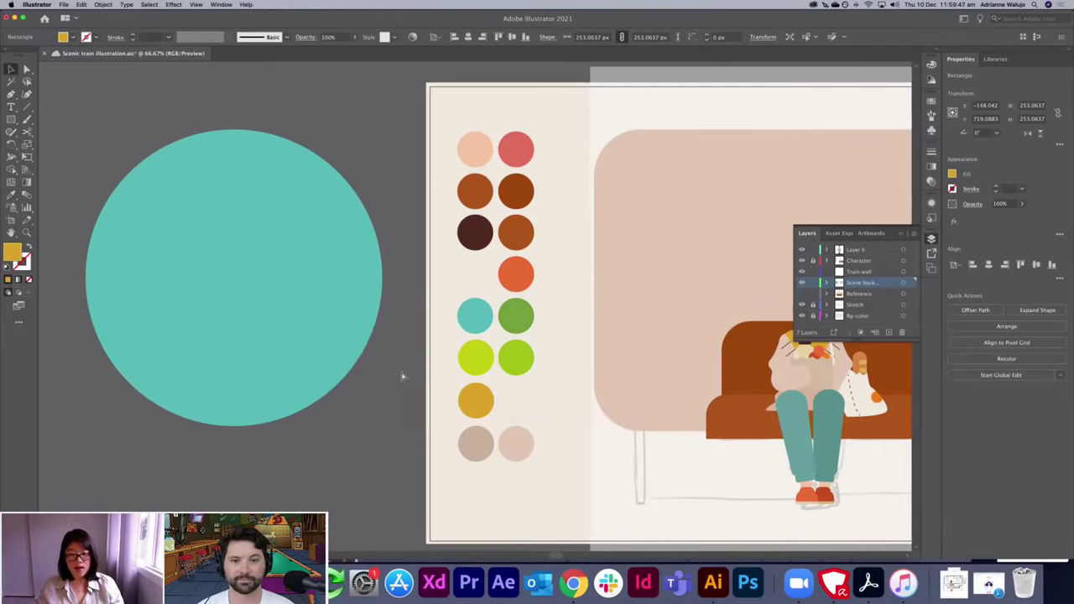
left_click(308, 274)
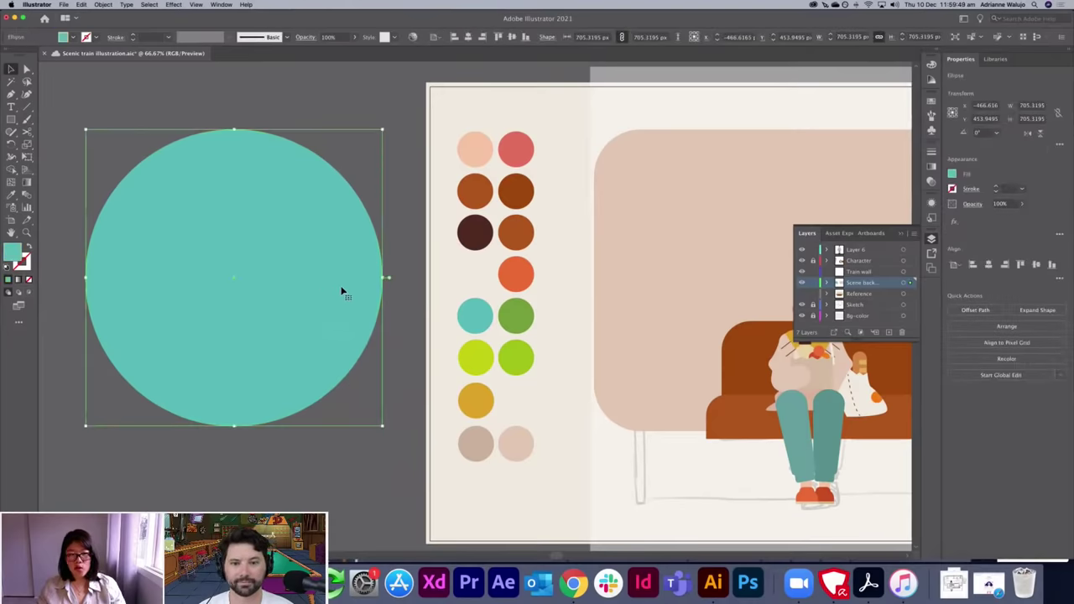
left_click(29, 293)
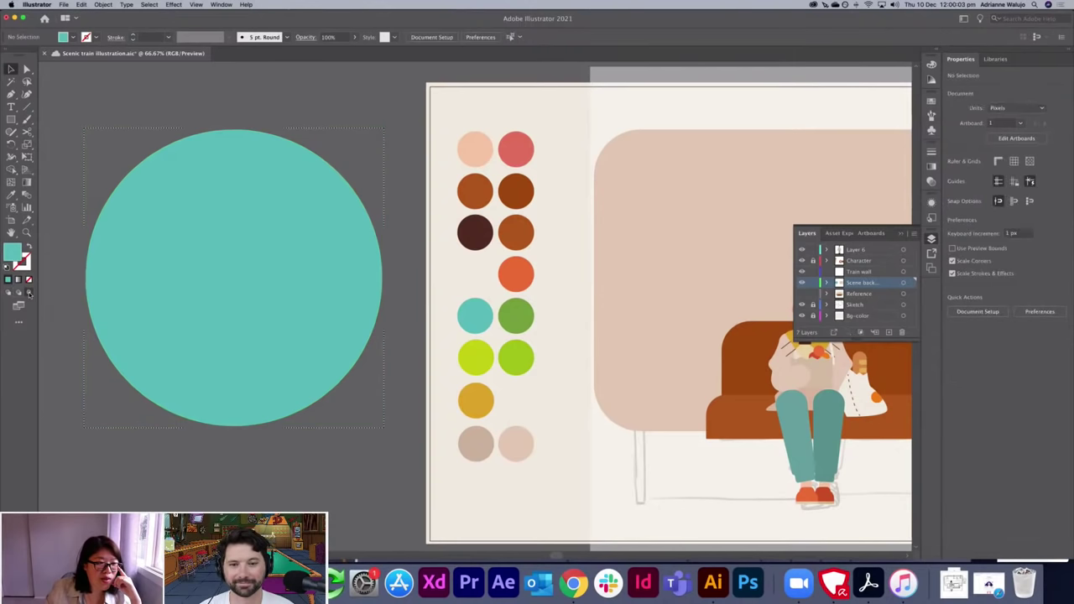
key("super+v")
left_click_drag(268, 280, 393, 296)
key("e")
left_click_drag(306, 241, 312, 279)
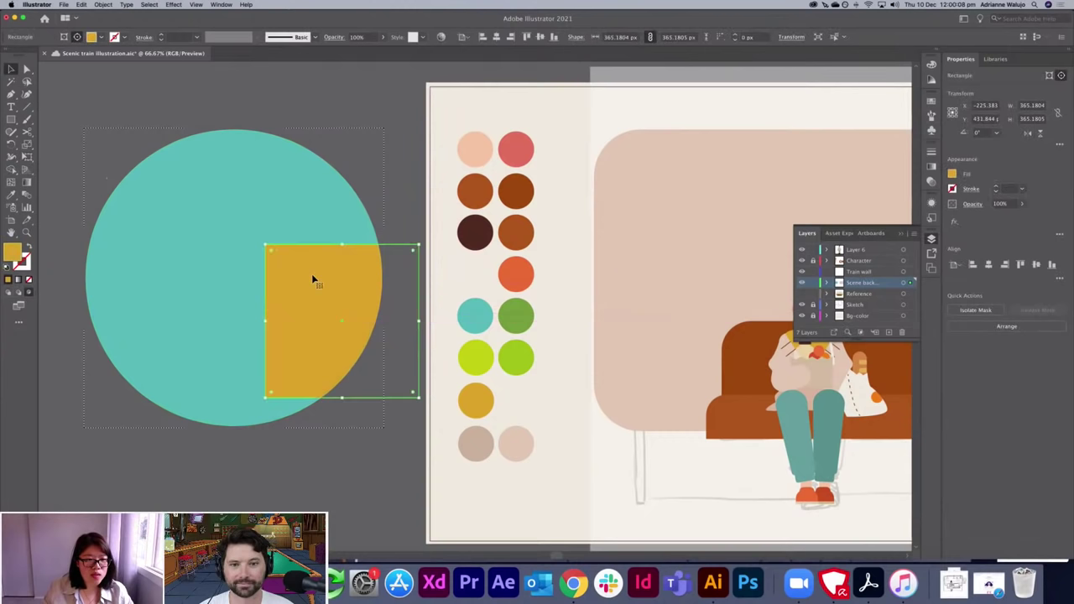
left_click(345, 435)
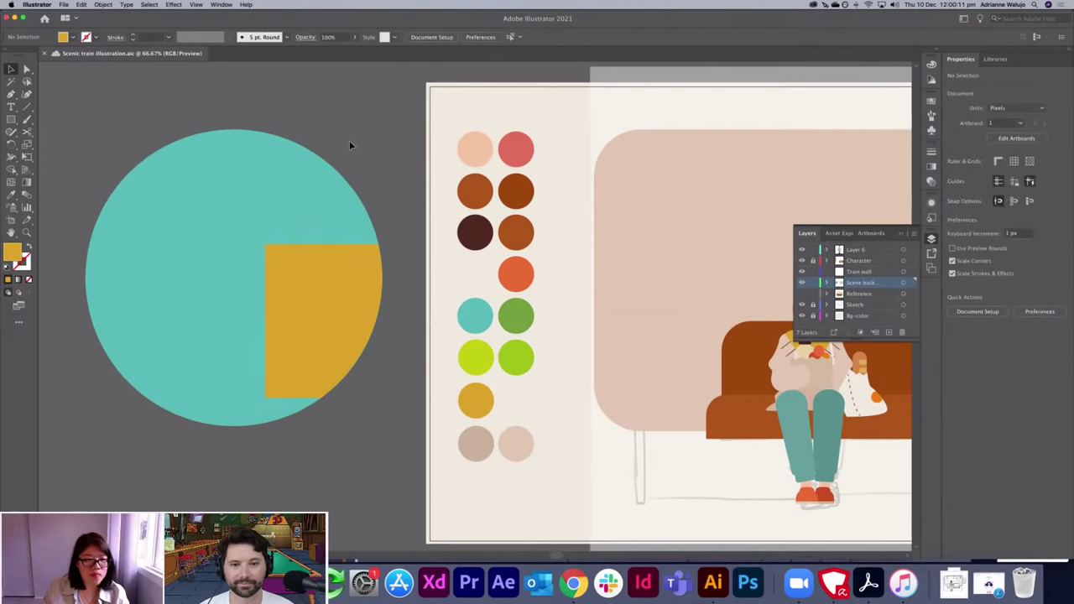
Isolate the circle's clip group and move the mustard square to the circle's upper-left part.
left_click(311, 296)
double_click(311, 296)
double_click(345, 419)
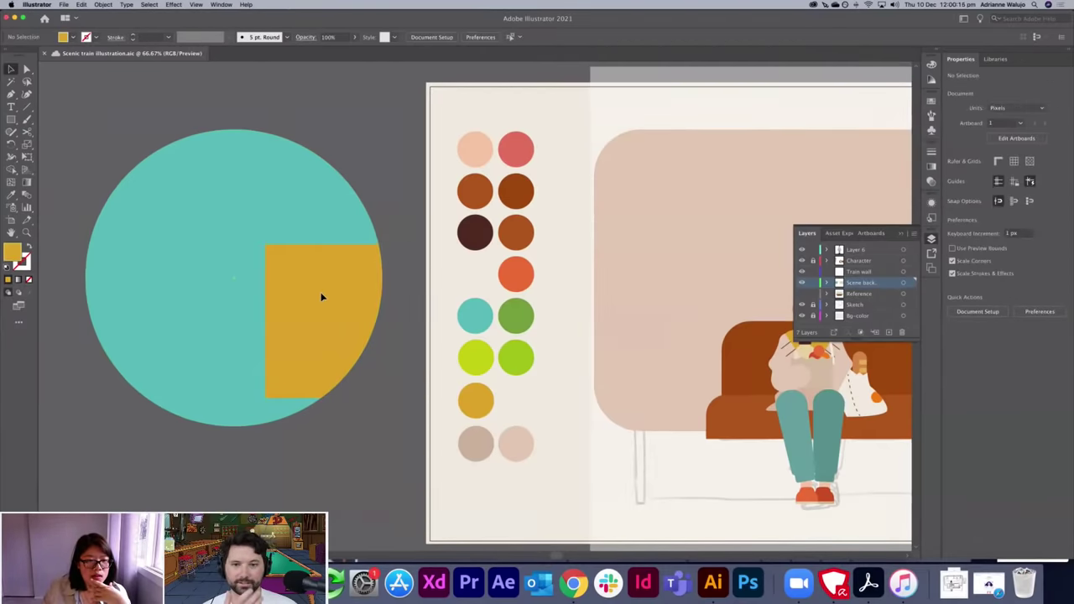
double_click(322, 298)
left_click_drag(324, 302, 78, 200)
Draw a mustard circle about 394 px wide inside the clip group, overlapping the teal circle's right edge.
key("l")
left_click_drag(254, 176, 419, 340)
key("v")
double_click(387, 236)
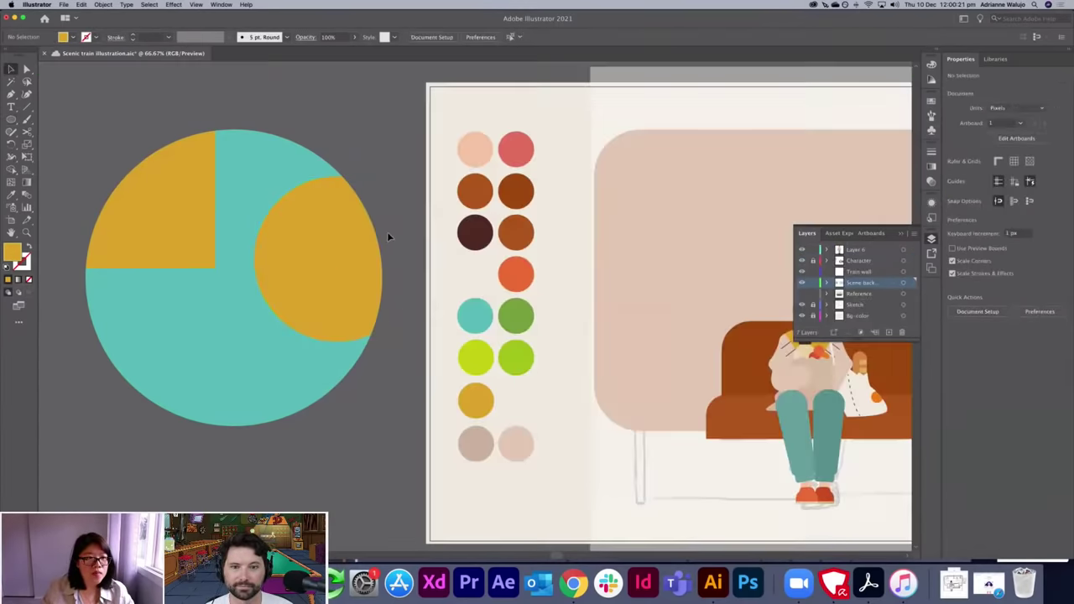
Recolour the mustard square and the mustard circle inside the clip group with the orange swatch colour.
double_click(312, 264)
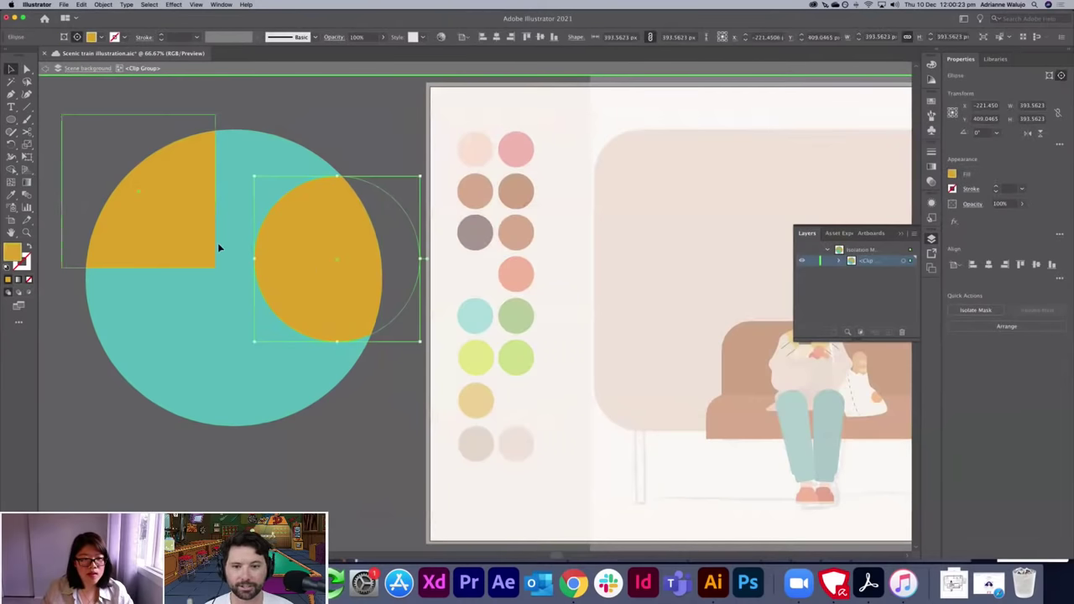
key("i")
left_click(511, 271)
key("v")
double_click(347, 113)
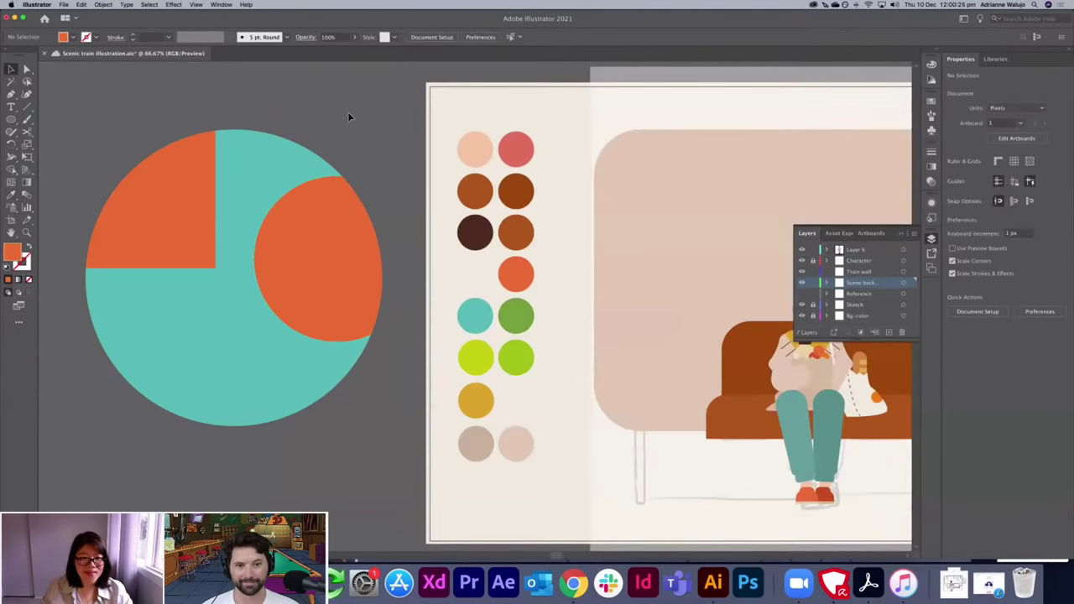
Delete the teal clip group beside the artboard.
left_click(328, 182)
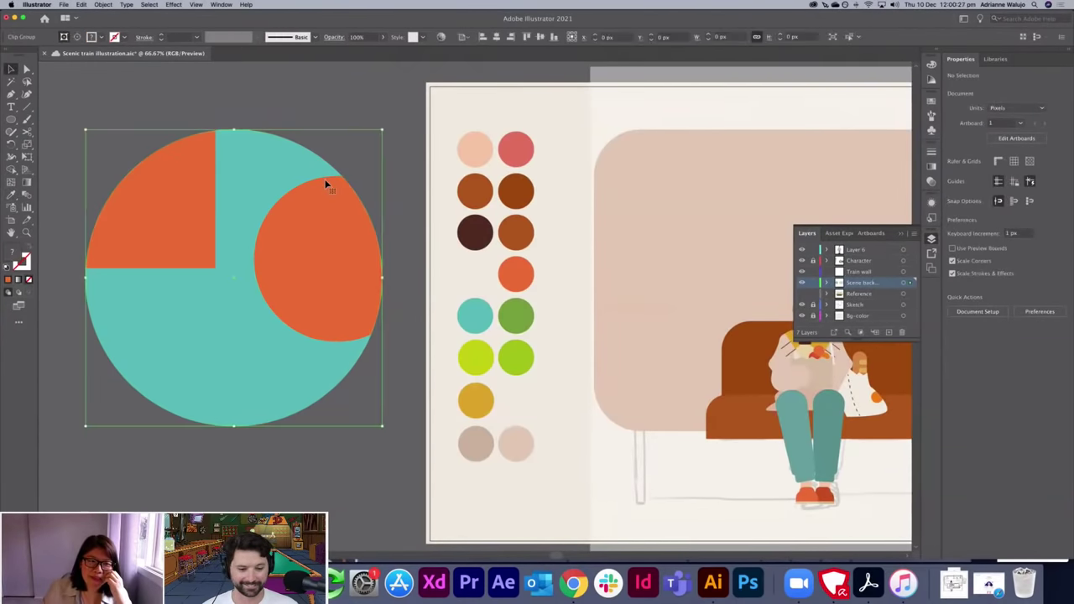
key("Delete")
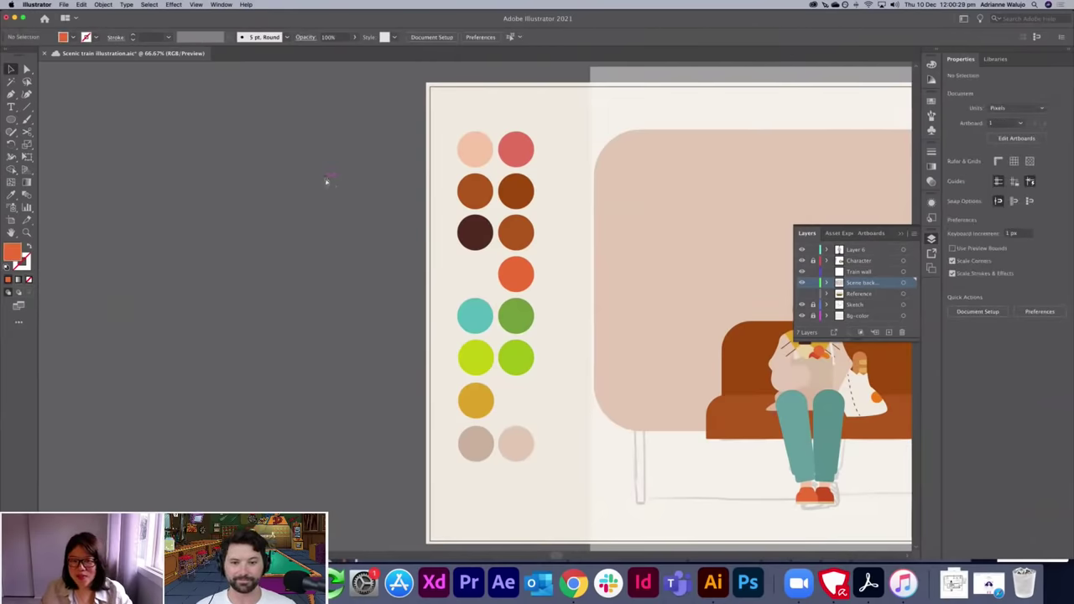
left_click_drag(580, 230, 303, 217)
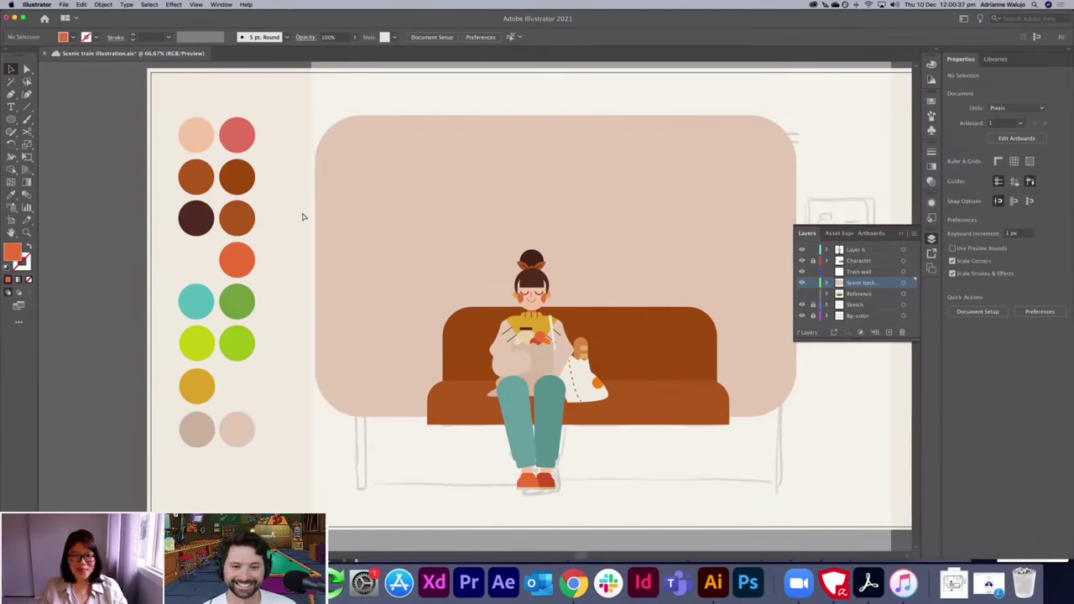
Reduce the corner radius of the large beige rectangle behind the sofa to about 57 px.
key("super+equal")
key("super+equal")
key("super+minus")
key("super+minus")
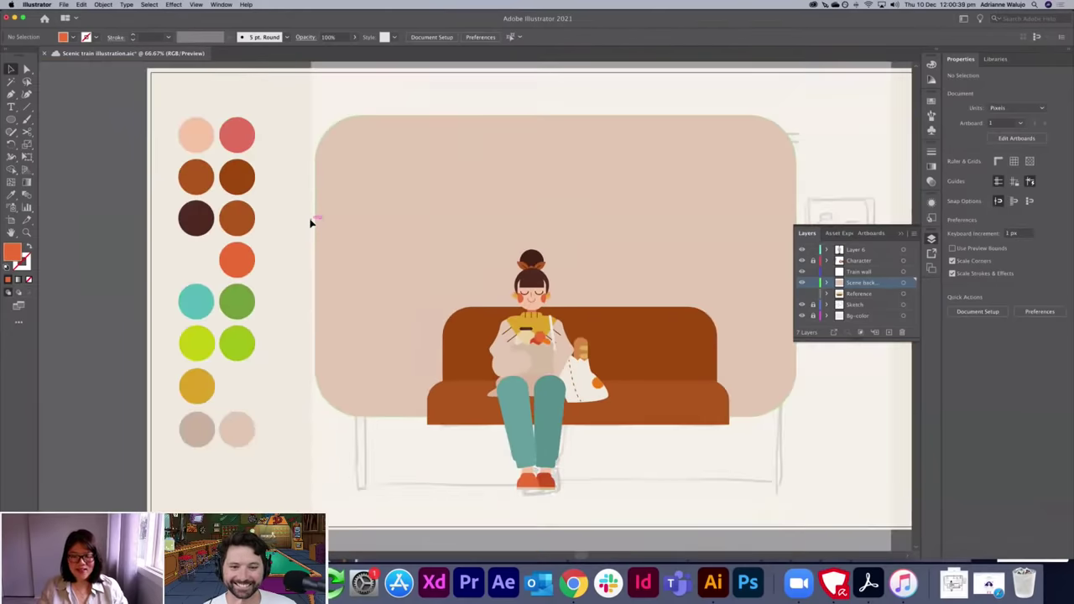
left_click(361, 166)
left_click_drag(361, 166, 347, 137)
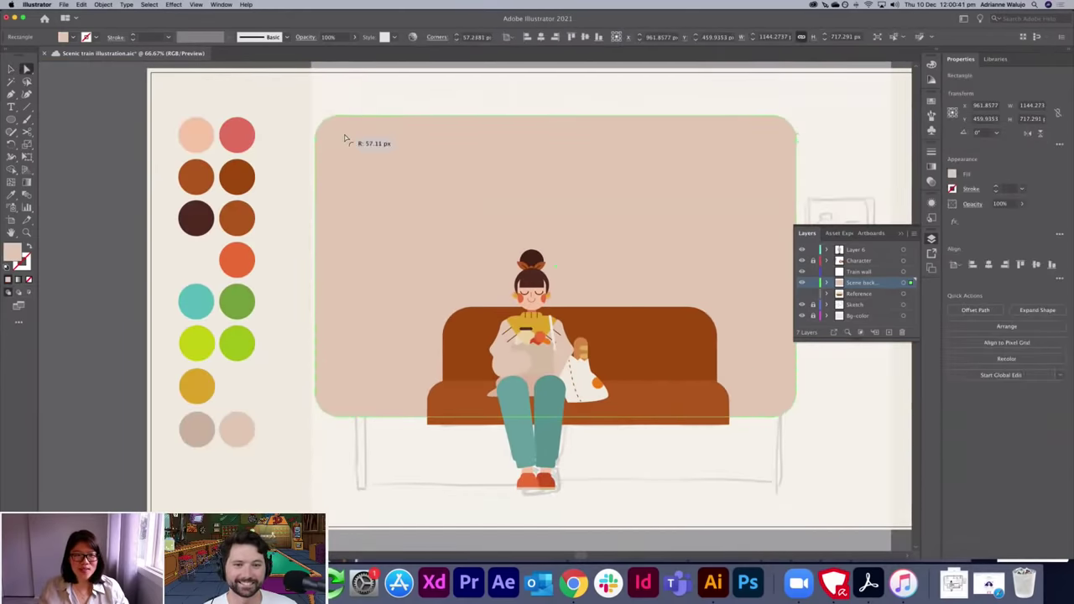
left_click(630, 89)
Sample the dark 1.5 pt stroke with no fill from the line art on the character's face.
scroll(555, 98, "right", 3)
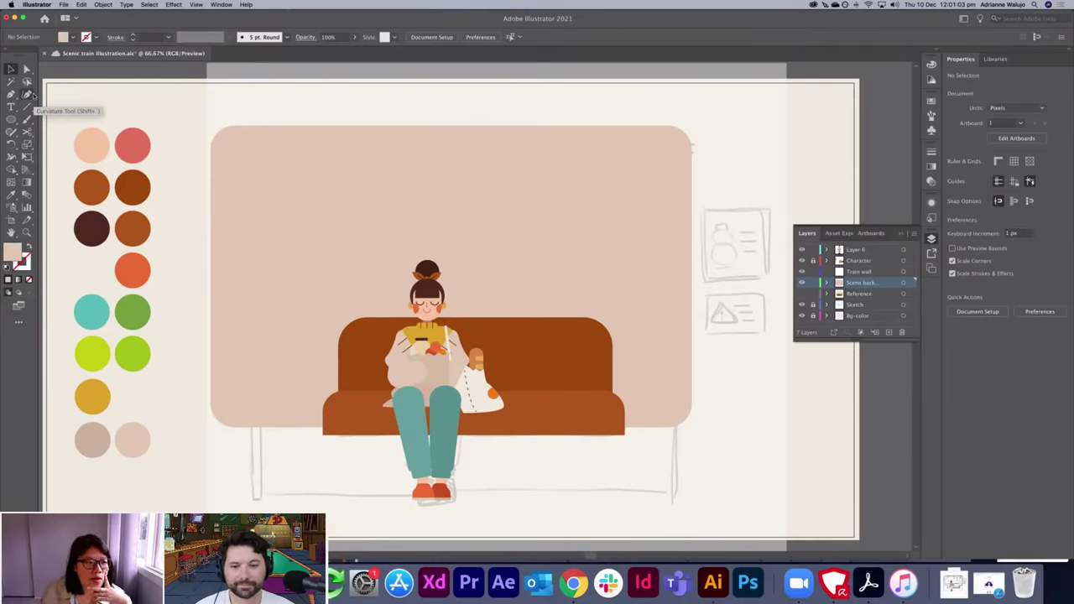
left_click(26, 95)
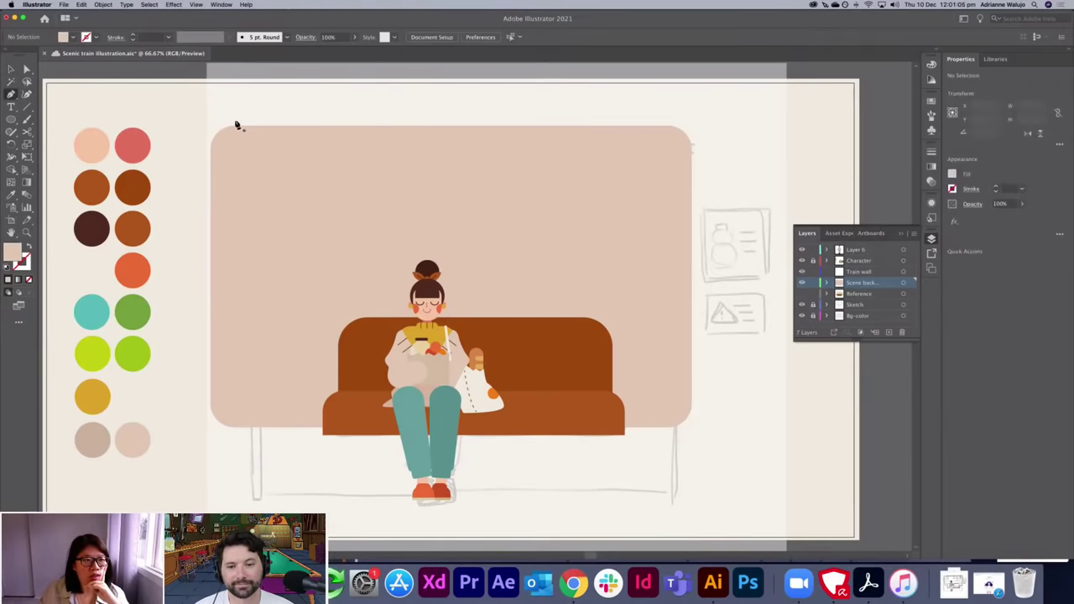
left_click(417, 292)
key("i")
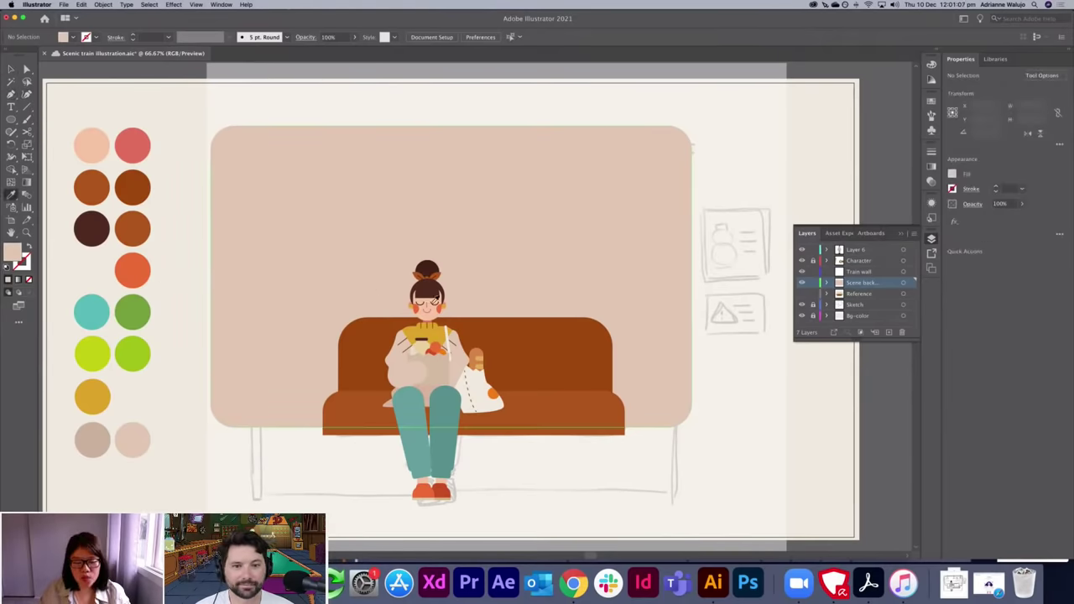
left_click(437, 300)
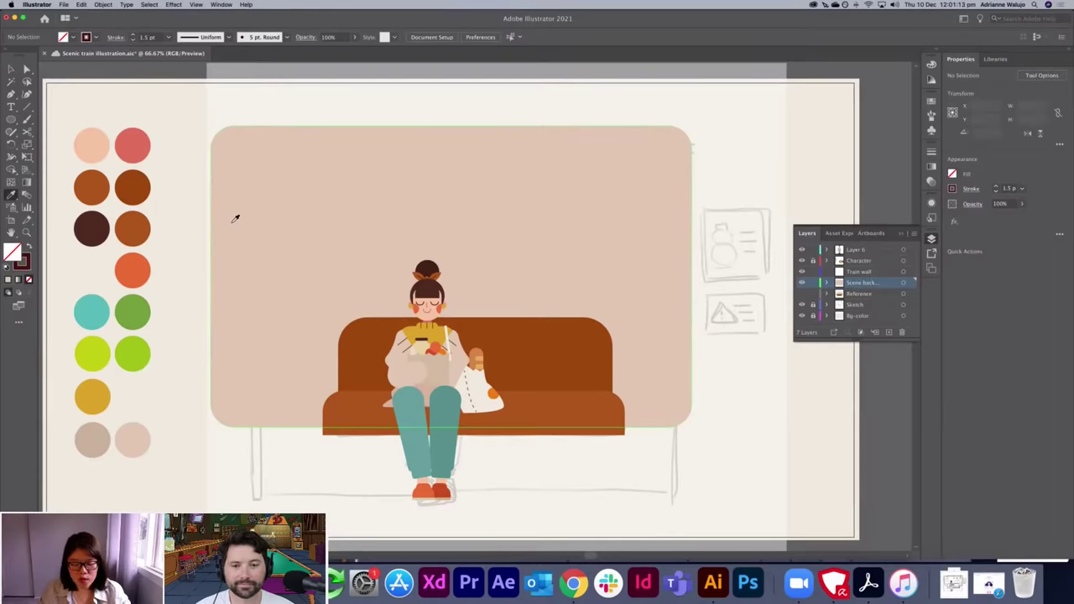
Try a wavy Pen tool path about 1443 px wide across the beige rectangle, and delete it.
key("p")
left_click(204, 295)
left_click_drag(361, 252, 484, 301)
left_click_drag(543, 276, 617, 235)
left_click_drag(741, 263, 784, 341)
left_click(809, 383)
key("v")
left_click(630, 236)
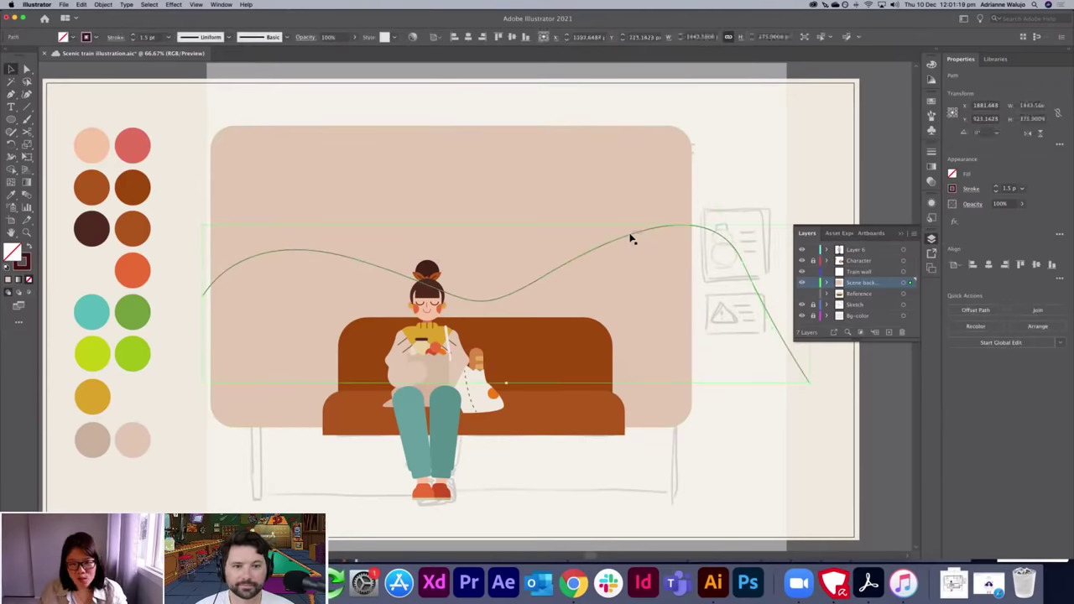
key("Delete")
Try a gently rolling line across the beige rectangle with the Curvature tool, and undo it.
left_click(26, 94)
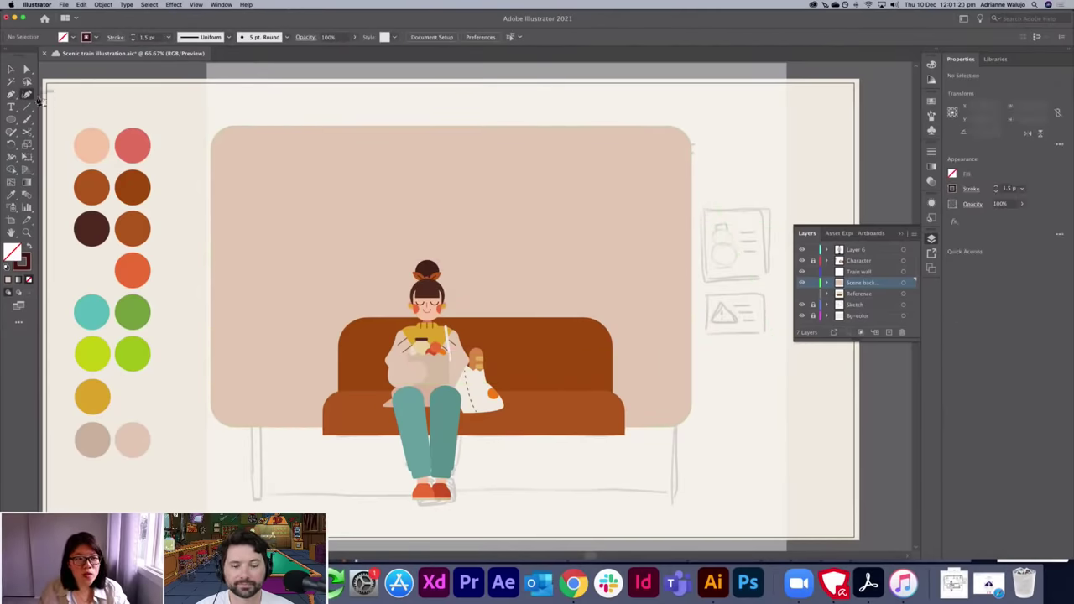
left_click(191, 280)
left_click(355, 282)
left_click_drag(546, 244, 587, 243)
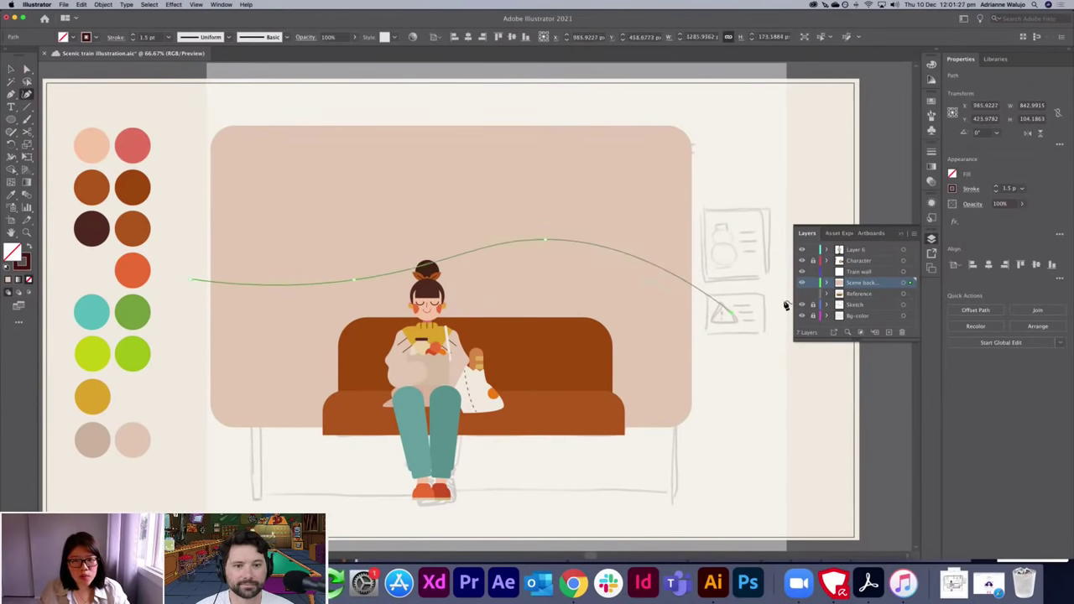
left_click(883, 367)
key("super+z")
key("super+z")
key("super+z")
key("super+z")
key("super+z")
Try a short four-point wave in the upper part of the beige rectangle with the Curvature tool, and undo it.
left_click(237, 228)
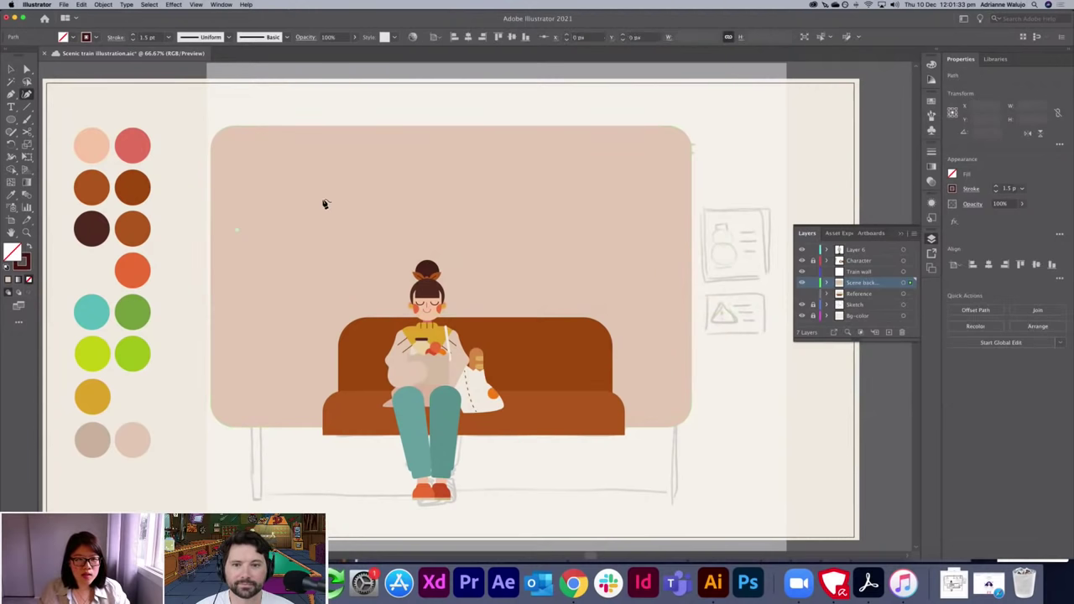
left_click(321, 198)
left_click(387, 231)
left_click(466, 200)
key("super+z")
key("super+z")
key("super+z")
key("super+z")
Draw a repeating wave about 1380 px wide with the Curvature tool, alternating peaks and troughs past the beige rectangle's right edge.
left_click(238, 236)
left_click(285, 195)
left_click(362, 245)
left_click(446, 199)
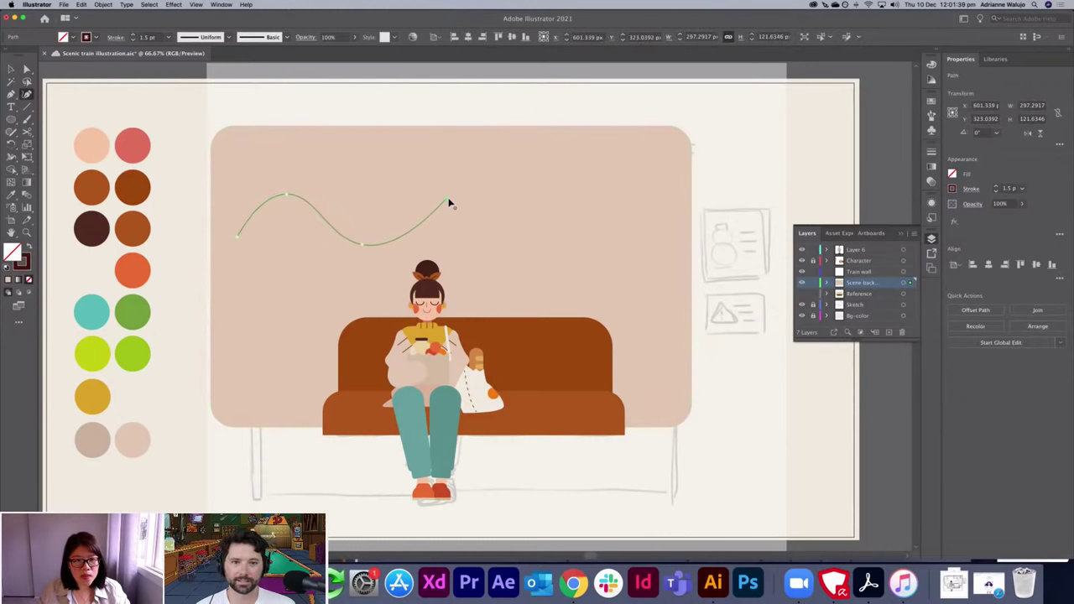
left_click(520, 248)
left_click(603, 197)
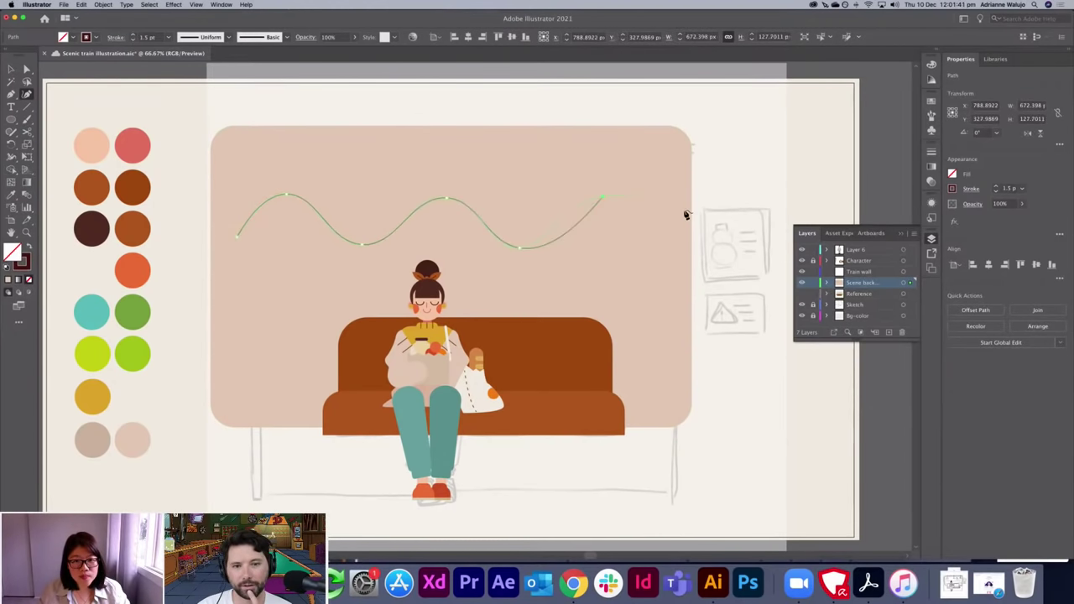
left_click(708, 254)
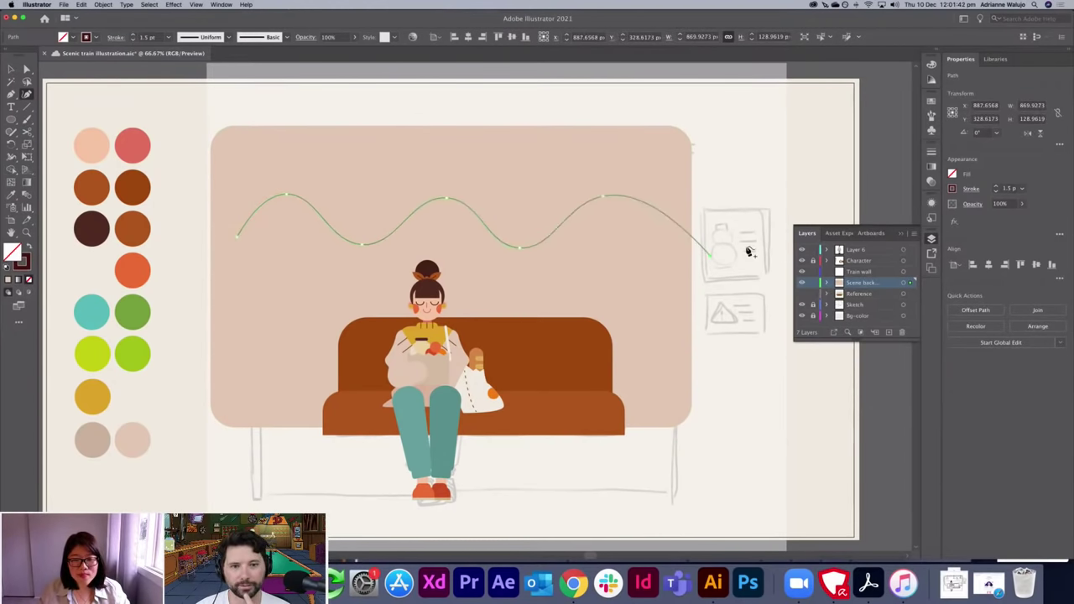
left_click(805, 216)
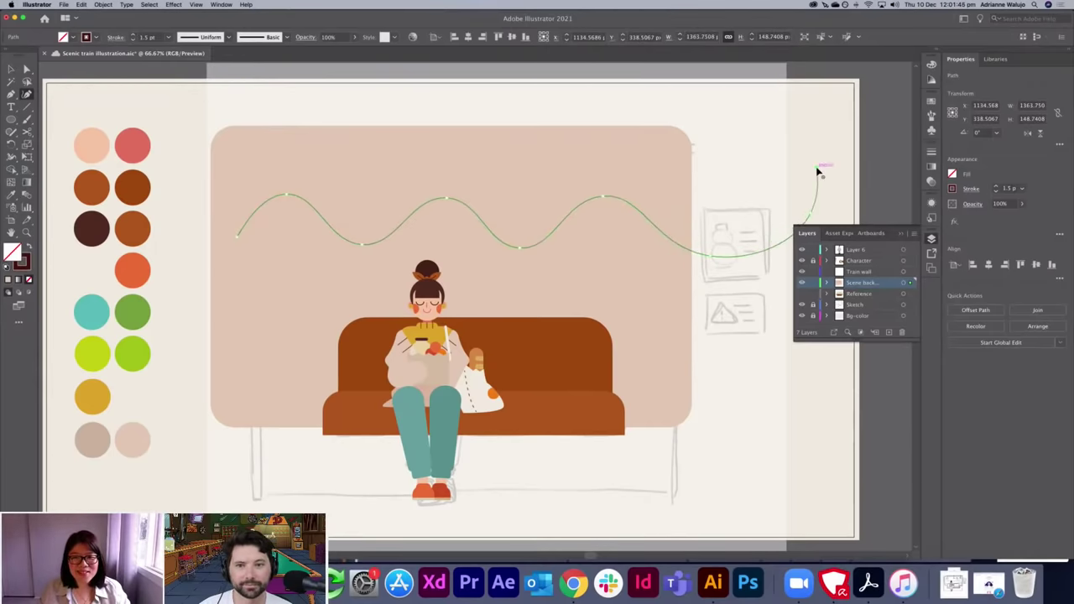
Undo the repeating wave point by point until the whole curve is removed.
key("super+z")
key("super+z")
key("super+z")
key("super+z")
key("super+z")
key("super+z")
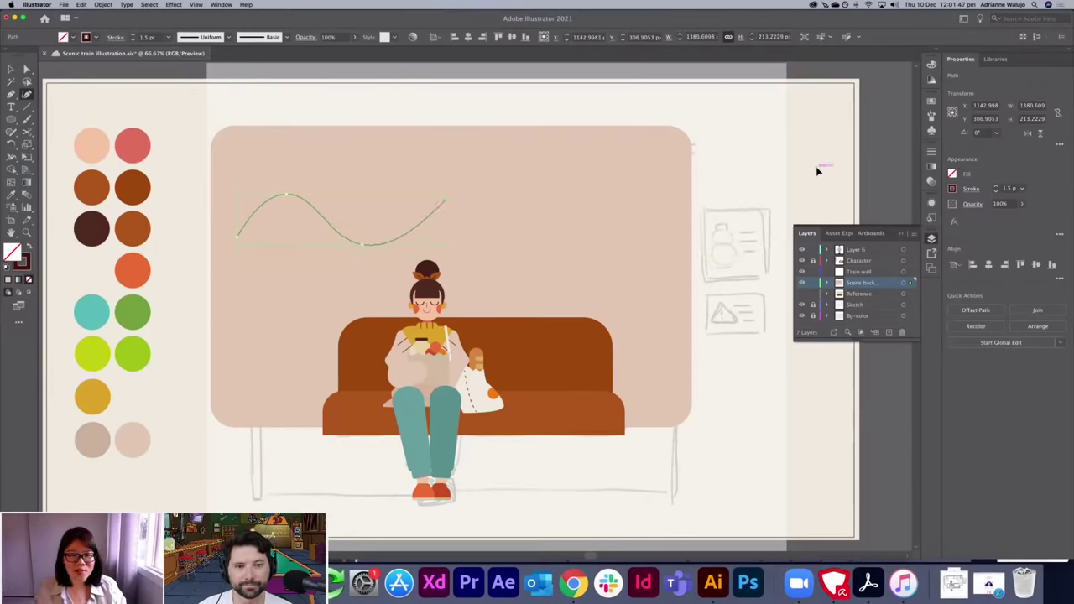
key("super+z")
Draw a closed hill outline about 1392 by 411 px behind the sofa, with a rolling top edge and a straight left side.
key("p")
left_click(26, 95)
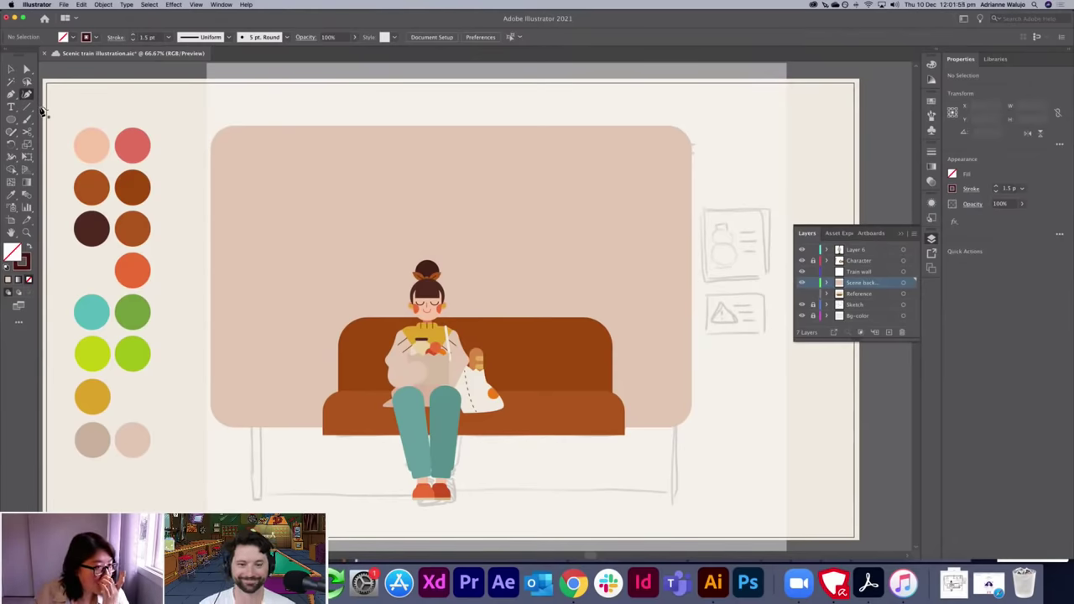
left_click(192, 364)
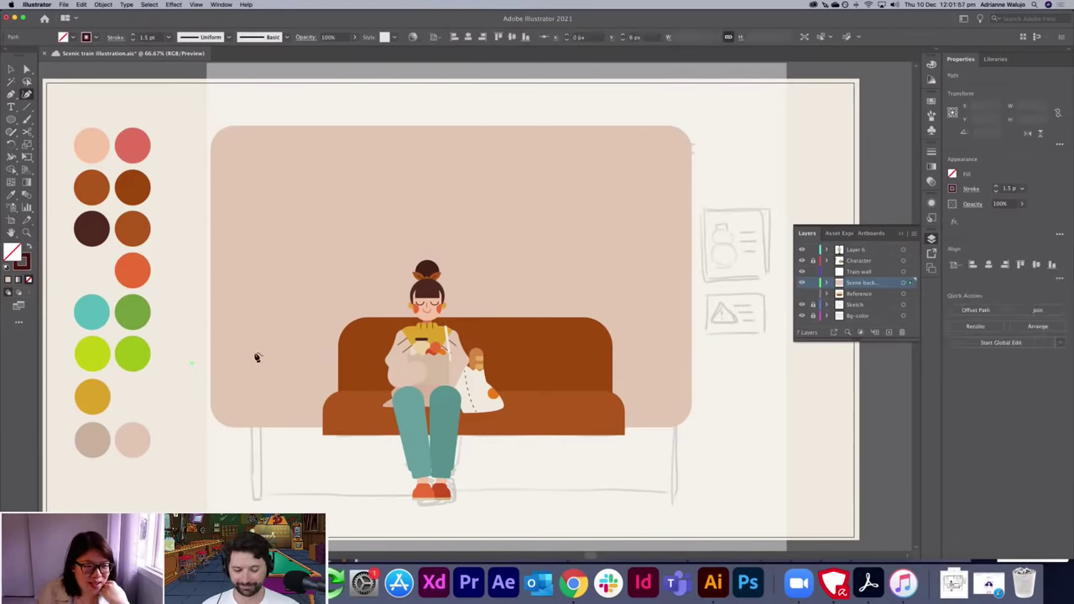
left_click(277, 341)
left_click(366, 363)
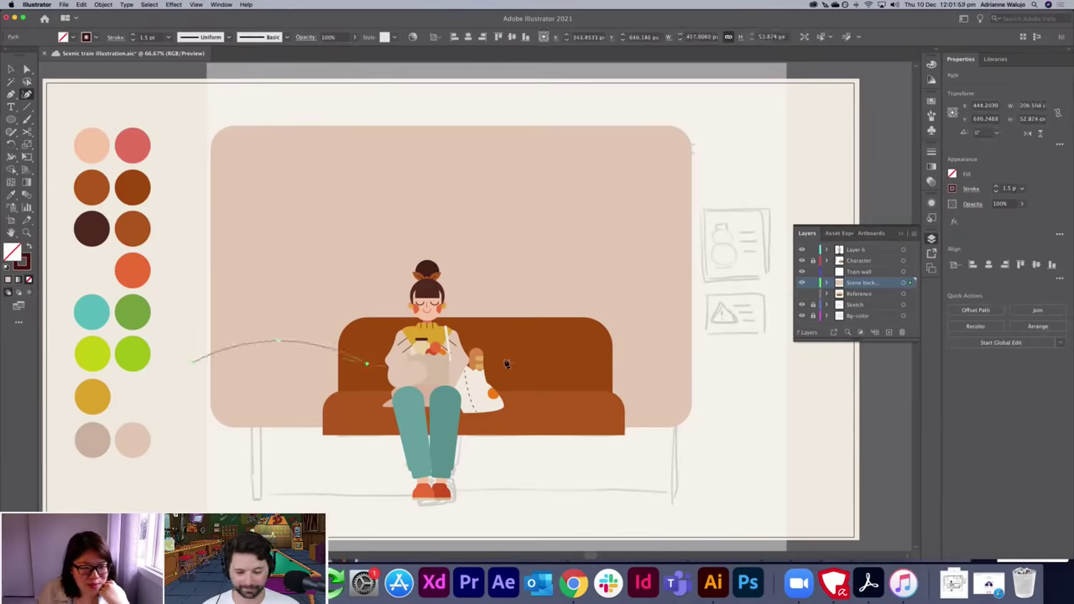
left_click(528, 349)
left_click(673, 363)
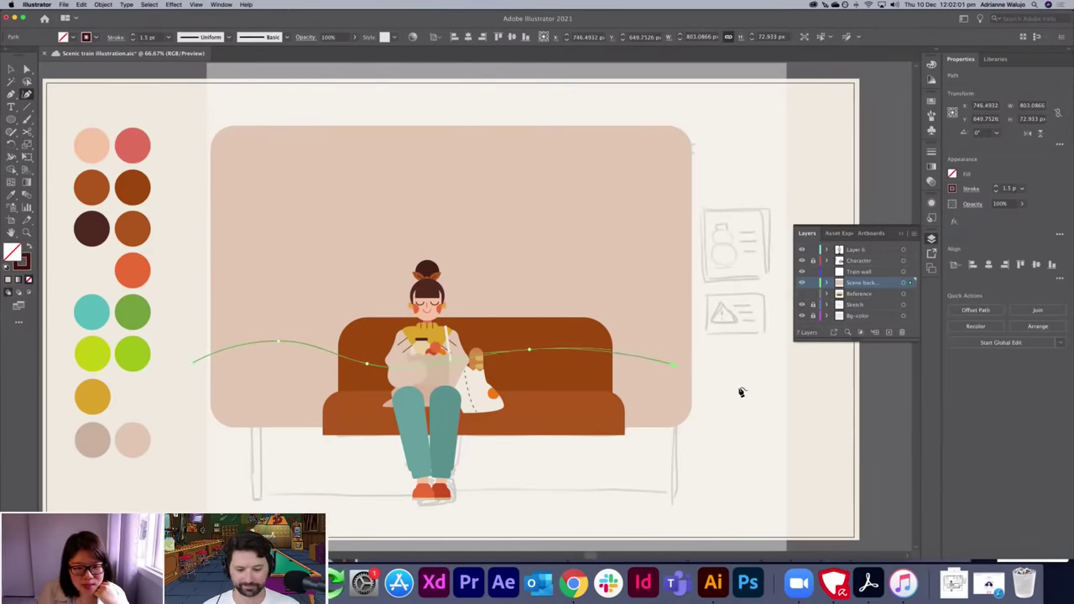
left_click(766, 382)
left_click(765, 460)
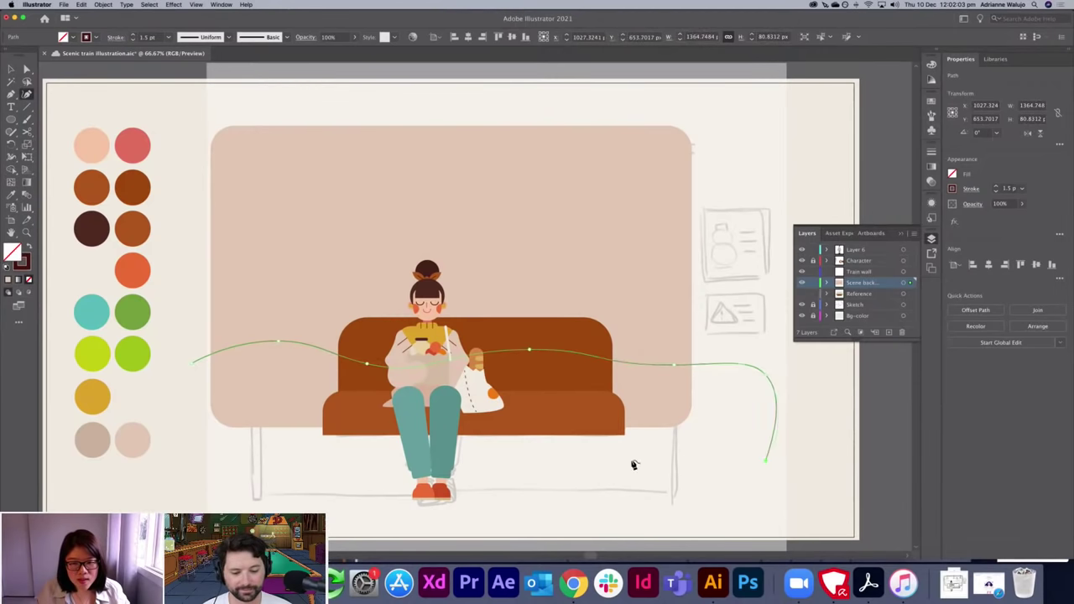
left_click(193, 457)
key("p")
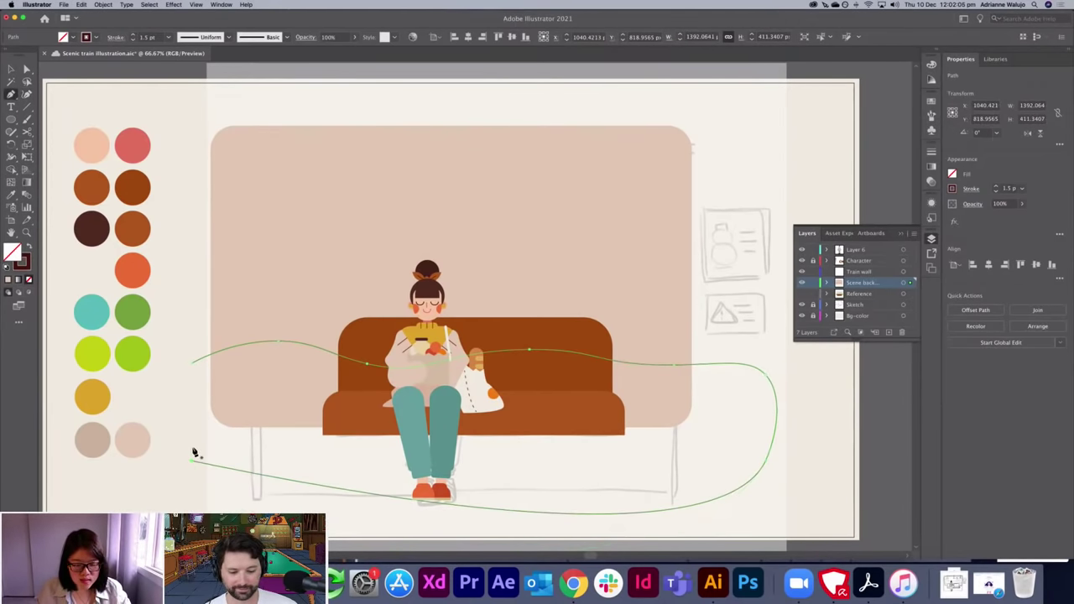
left_click(192, 366)
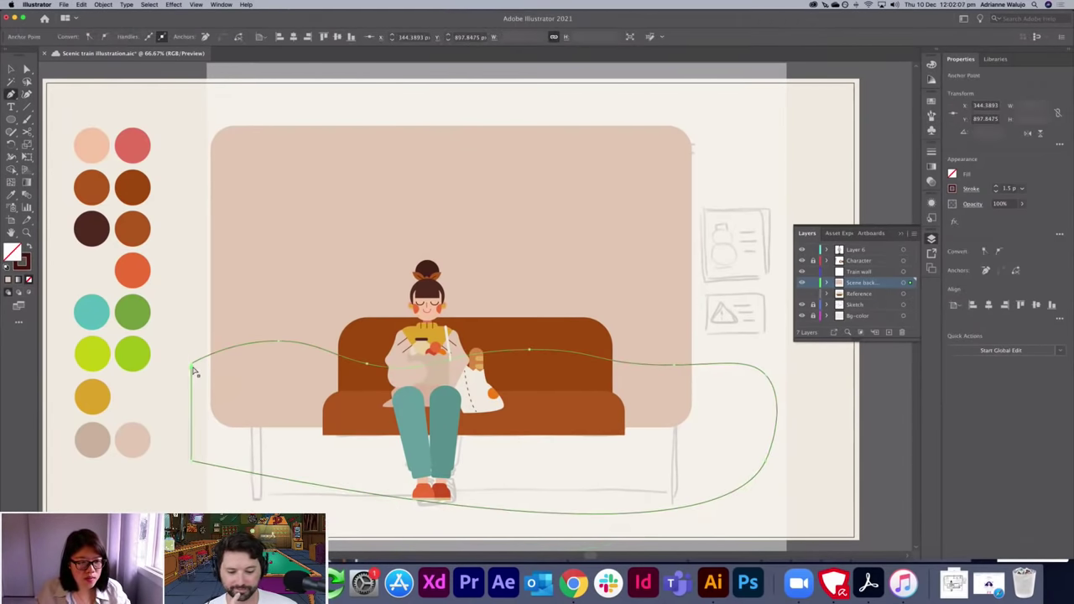
key("v")
left_click(186, 355)
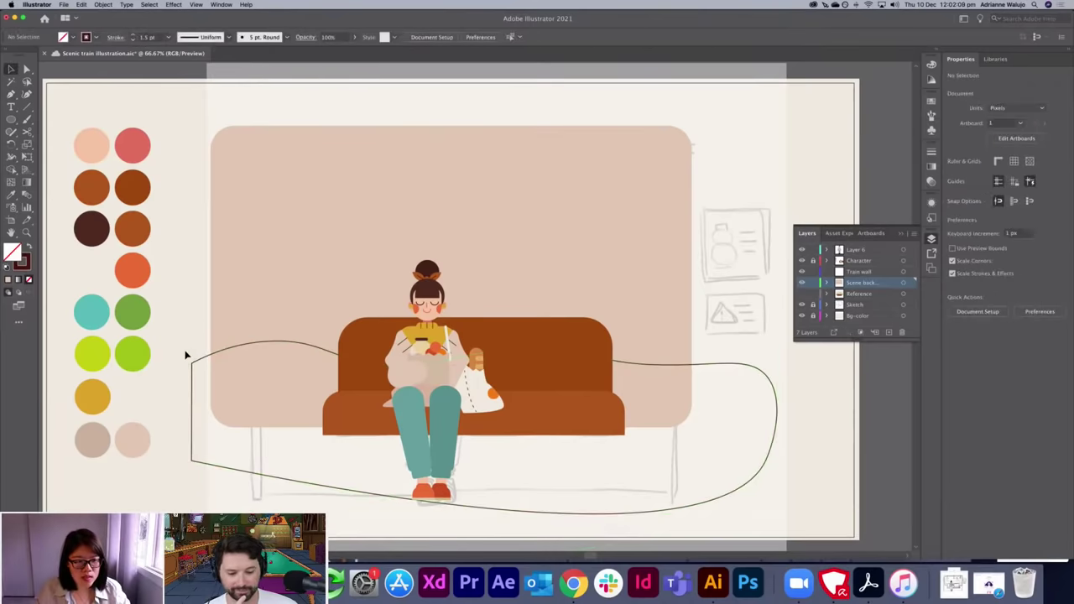
Recolour the hill outline with the lime-green swatch's fill and no stroke.
left_click(197, 382)
key("v")
left_click(99, 353)
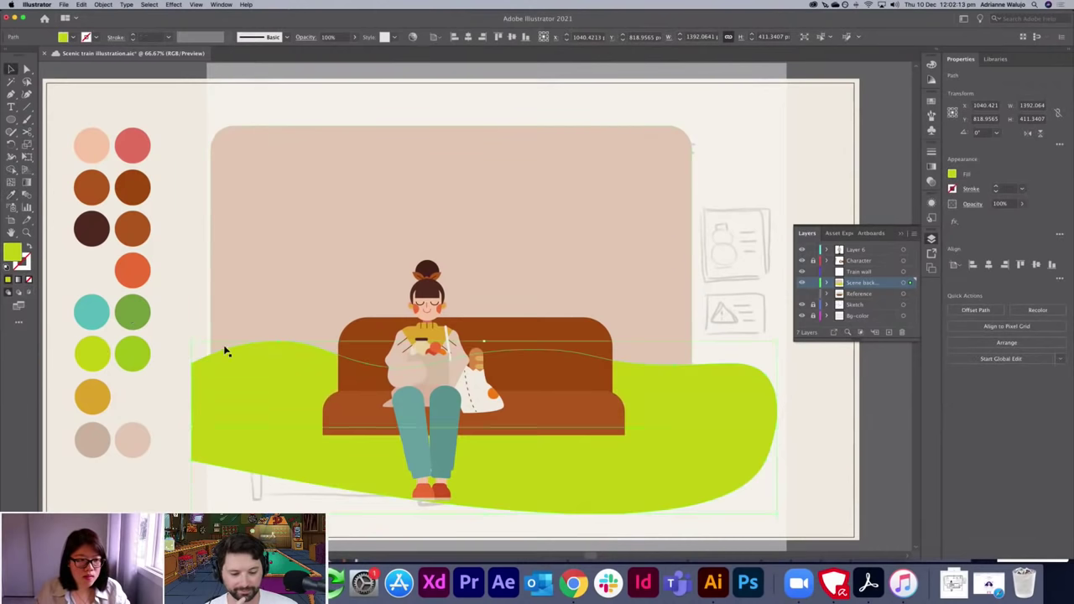
left_click(170, 374)
Move the lime hill up about 78 px, and briefly hide the Character layer to check its shape.
left_click_drag(231, 363, 228, 331)
left_click(801, 261)
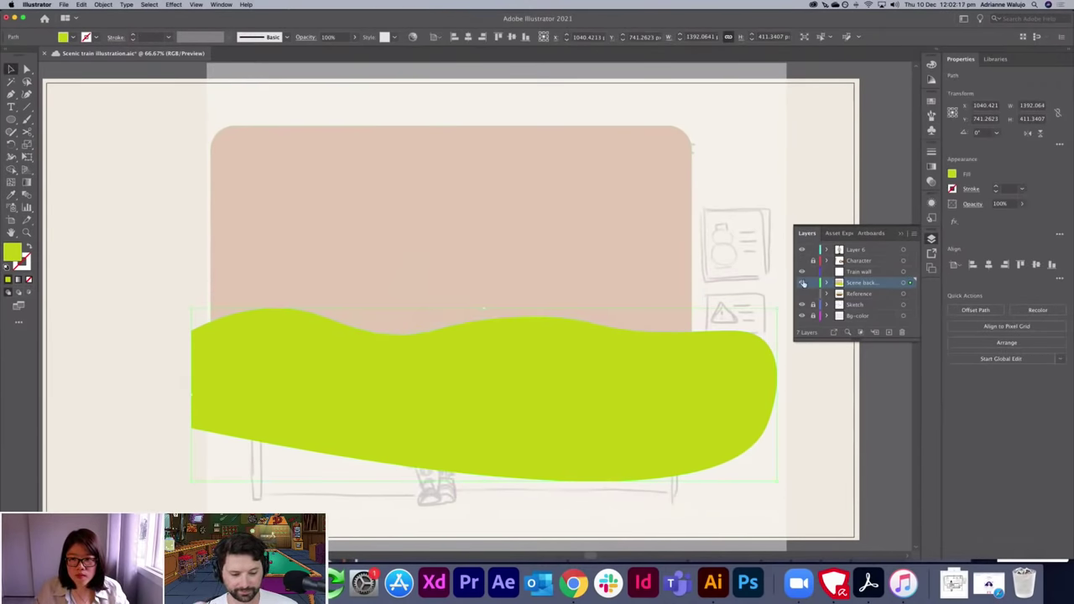
left_click(801, 261)
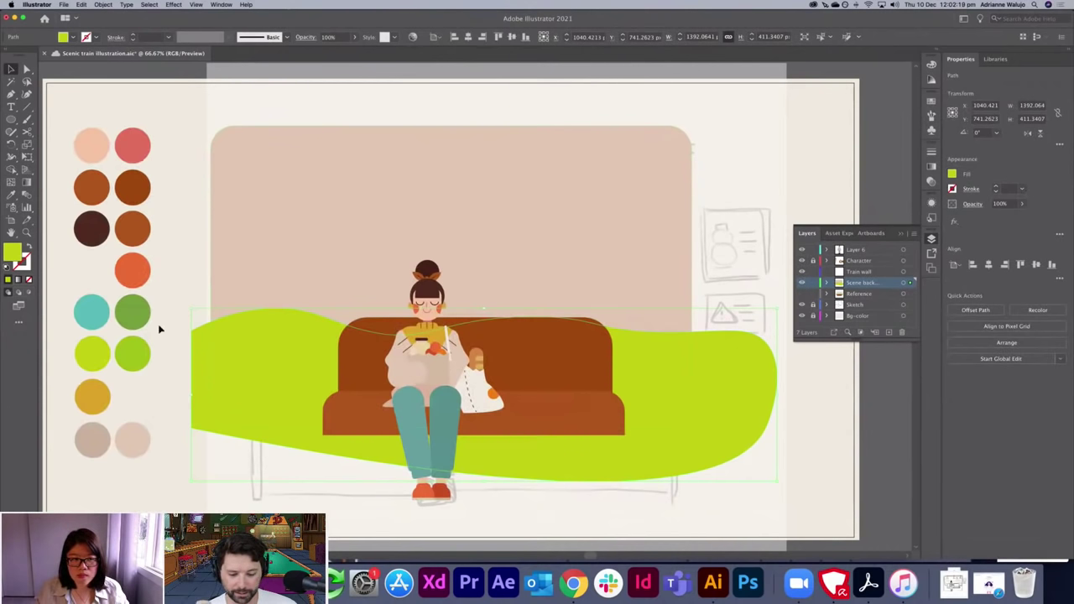
Duplicate the lime hill slightly lower in front of the original, and fill the copy with the brighter green swatch colour.
left_click_drag(261, 335, 258, 374)
key("i")
left_click(145, 359)
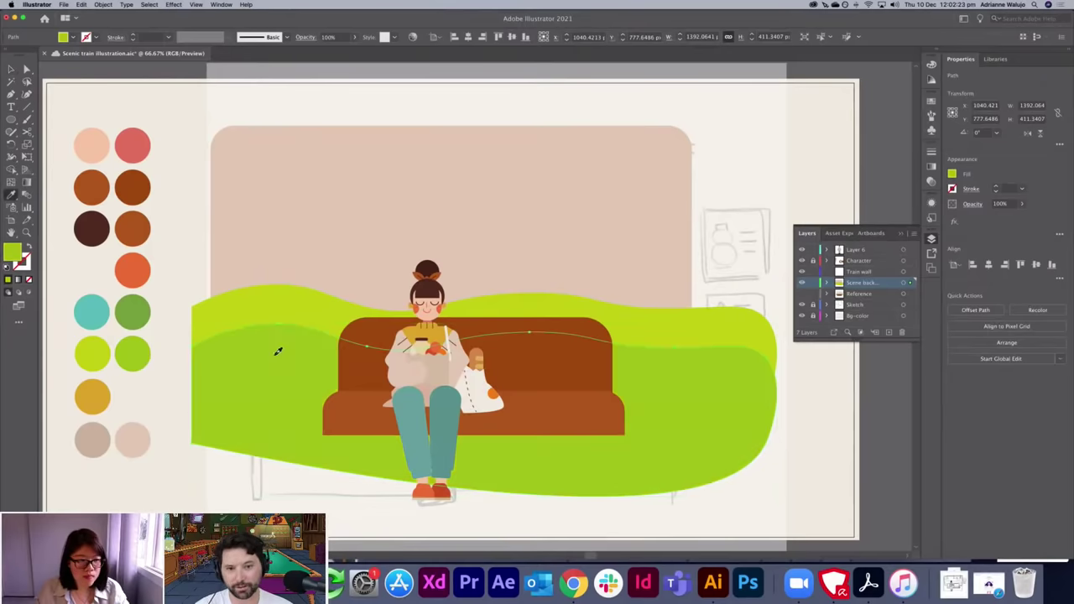
Shift the front green hill up and to the left, and the rear lime hill slightly right, to stagger their ridges.
left_click_drag(259, 362, 256, 343)
left_click(213, 288)
left_click(199, 298)
Draw a third hill about 1407 by 364 px in front of the others with the Curvature tool, dipping at the left.
left_click(26, 94)
left_click(171, 377)
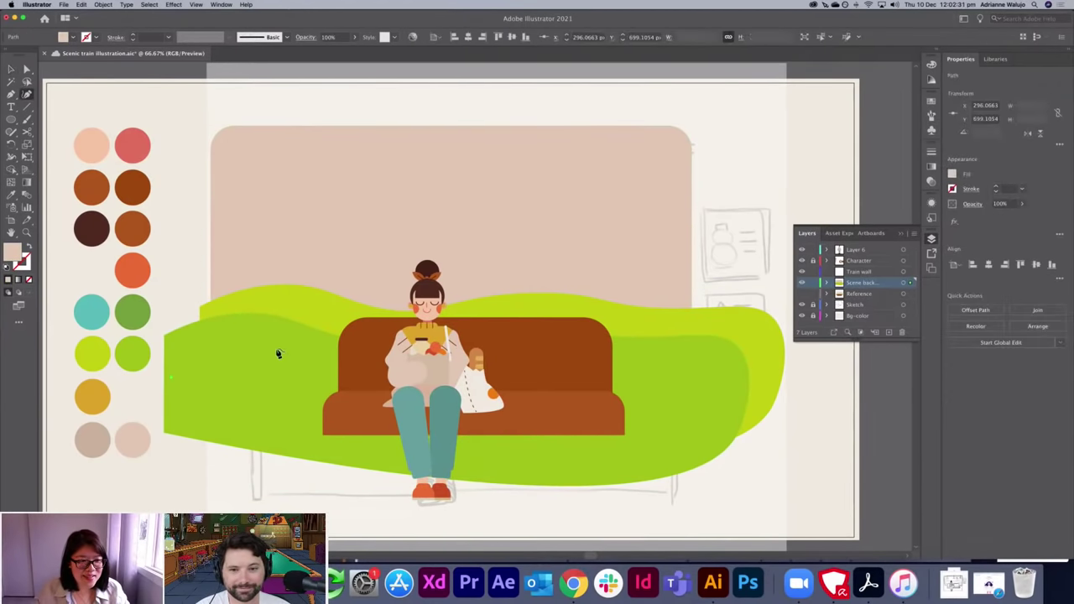
left_click(269, 379)
left_click(328, 350)
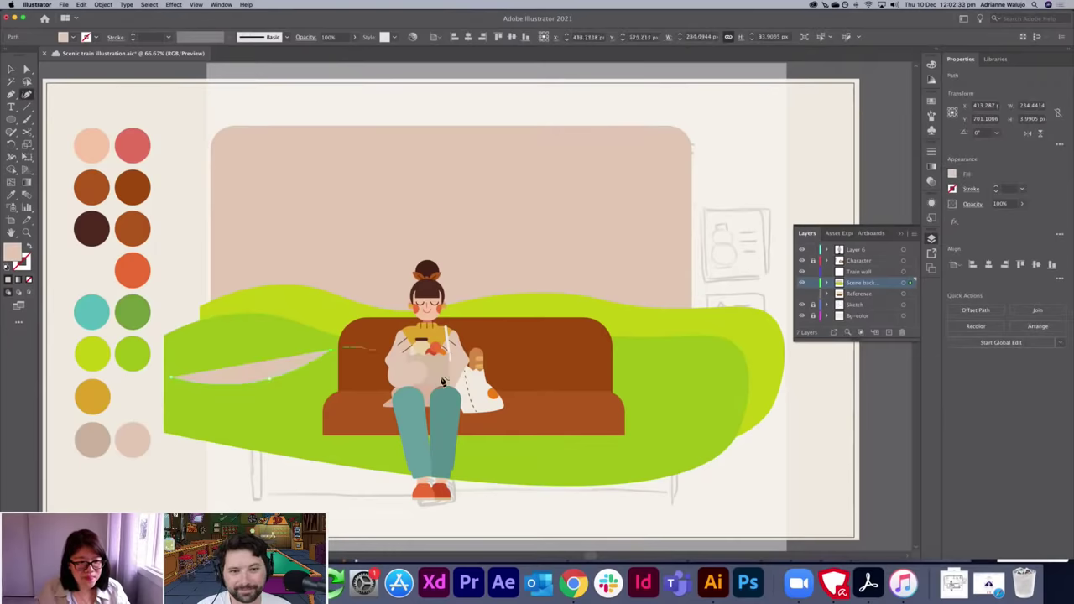
left_click(647, 369)
left_click(749, 390)
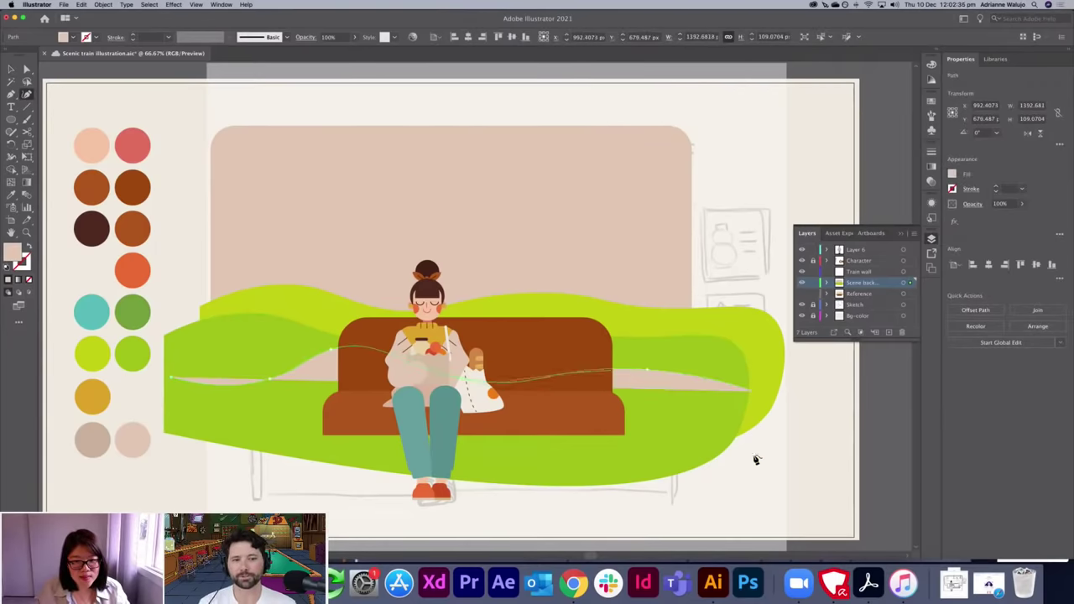
left_click_drag(755, 460, 730, 458)
left_click(184, 436)
Fill the new foreground hill with the lime-green swatch colour.
key("i")
left_click(96, 347)
key("v")
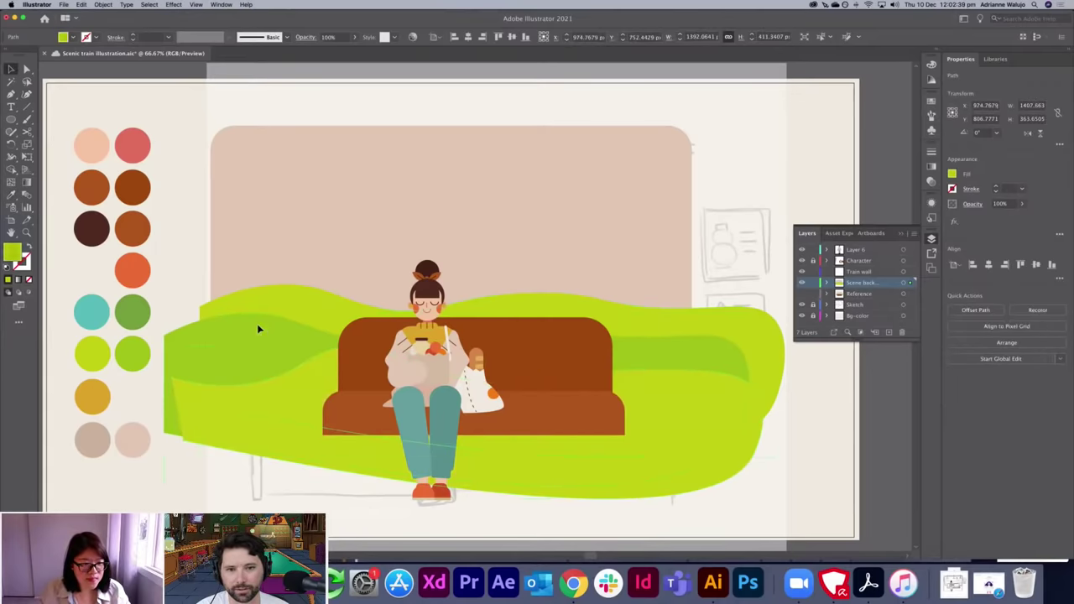
Recolour the rearmost hill with the darker green swatch colour.
key("i")
left_click(134, 309)
key("v")
left_click(192, 279)
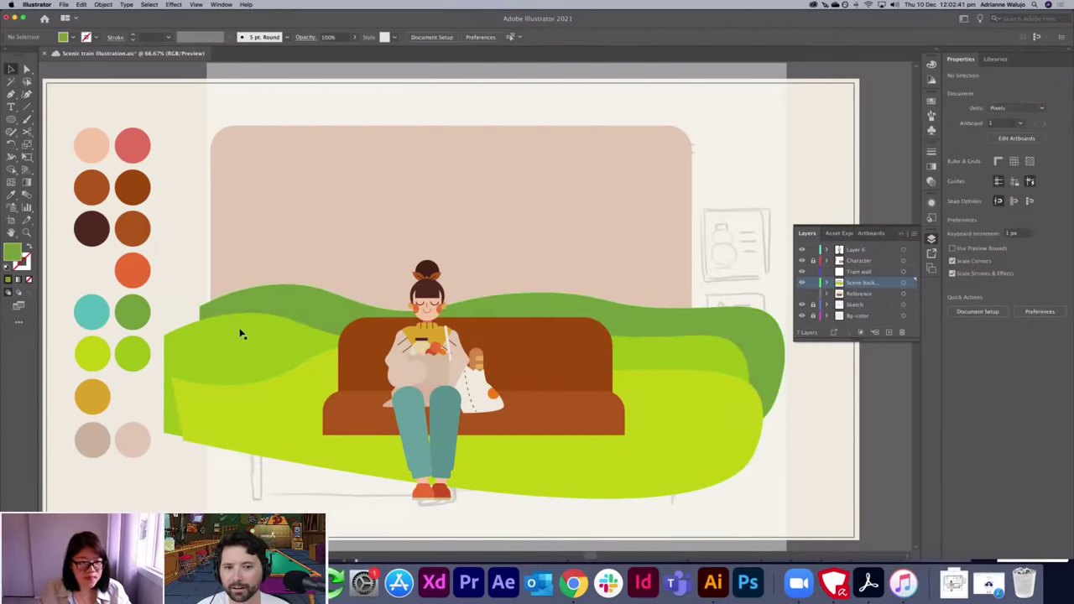
Reposition the three hills vertically so that the rearmost ridge rises just above the sofa back.
left_click_drag(239, 315, 245, 290)
left_click(198, 253)
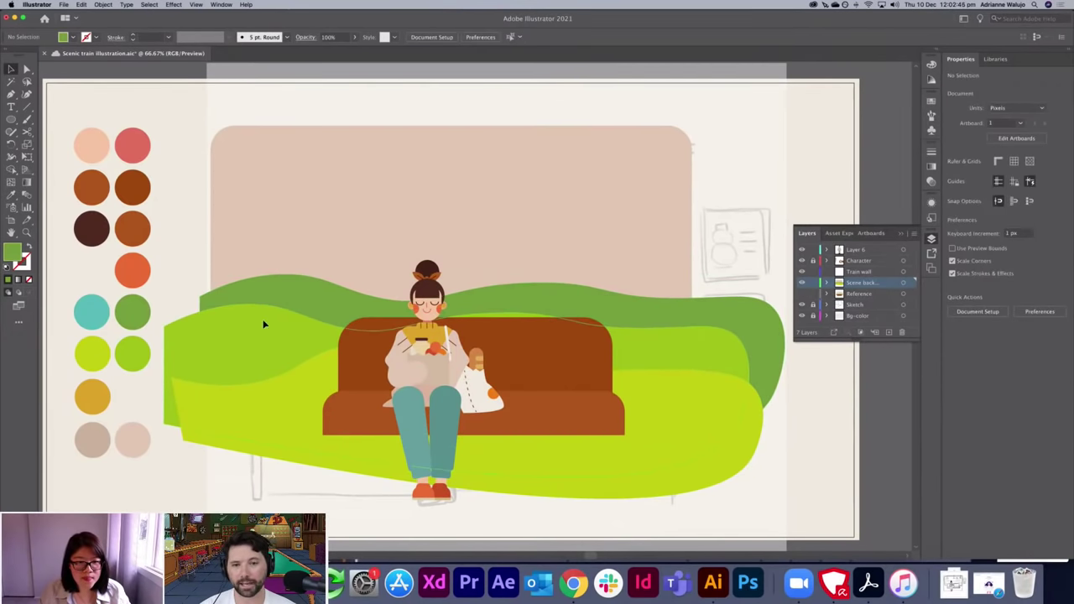
left_click_drag(296, 382, 295, 429)
left_click(199, 317)
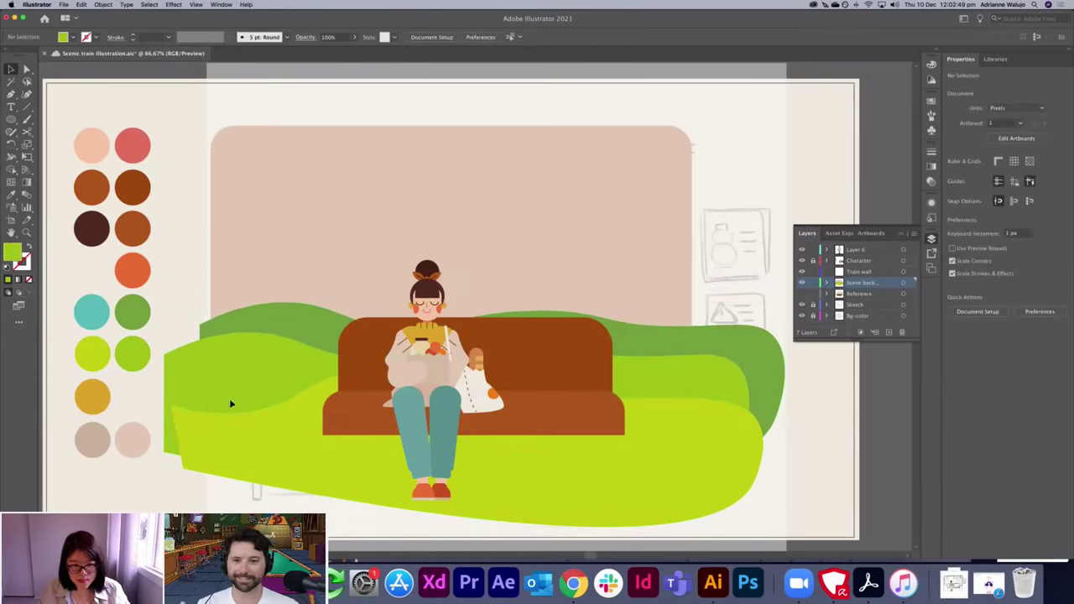
left_click(389, 469)
left_click_drag(475, 525, 462, 485)
left_click(185, 275)
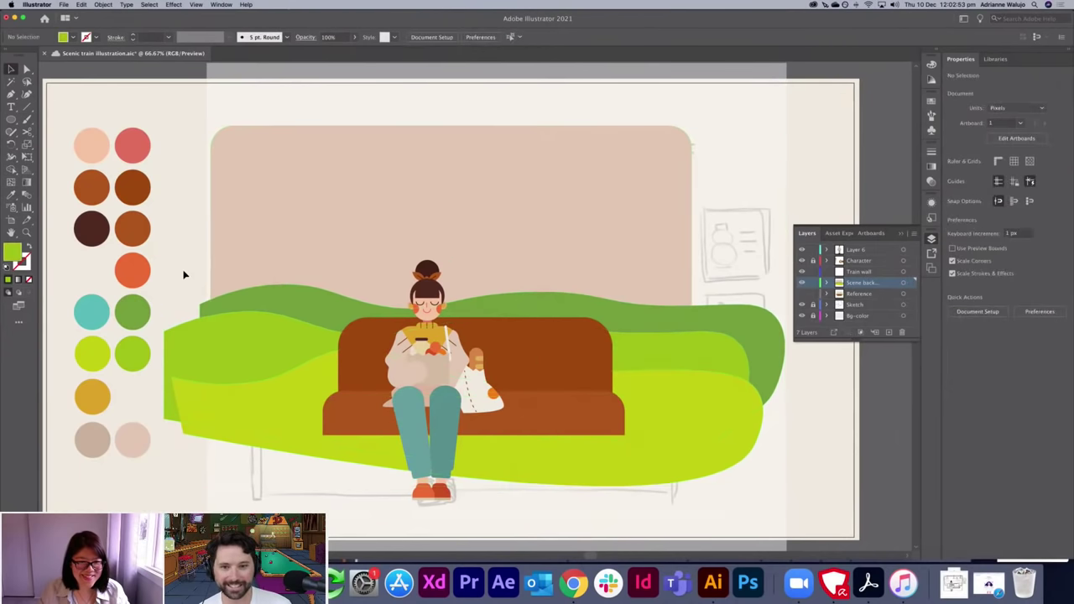
Hide the Sketch layer and switch to the Rectangle tool.
key("m")
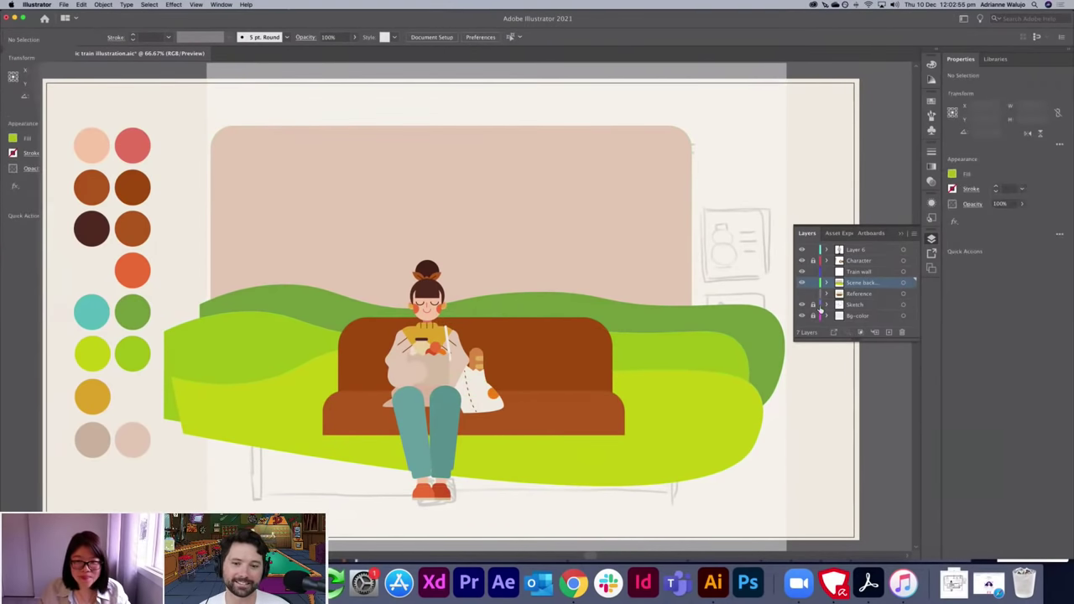
left_click(801, 303)
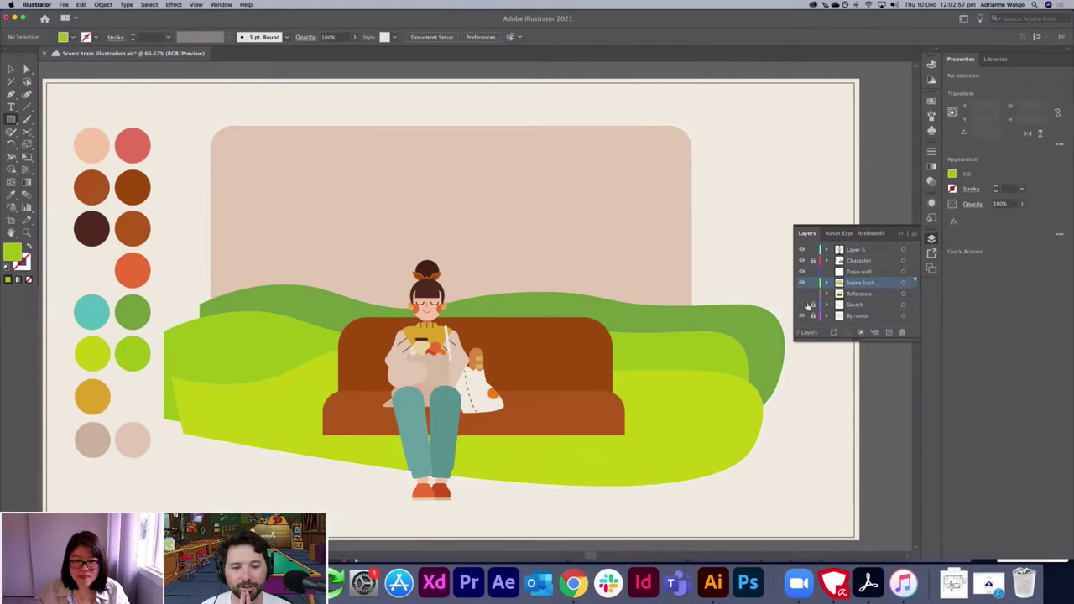
Draw a sea rectangle about 1228 by 236 px across the lower window and fill it with the teal swatch colour.
left_click_drag(203, 247, 719, 344)
key("i")
left_click(107, 309)
key("v")
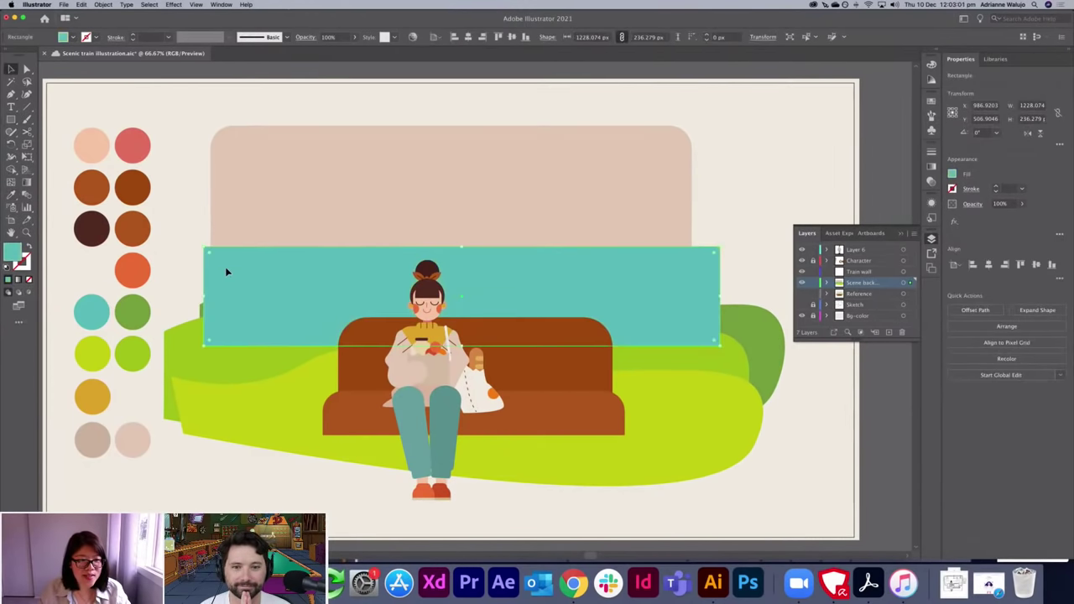
Bring the hills in front of the teal sea rectangle and shift the sea and hills down together.
left_click(192, 329)
left_click(204, 411, "shift")
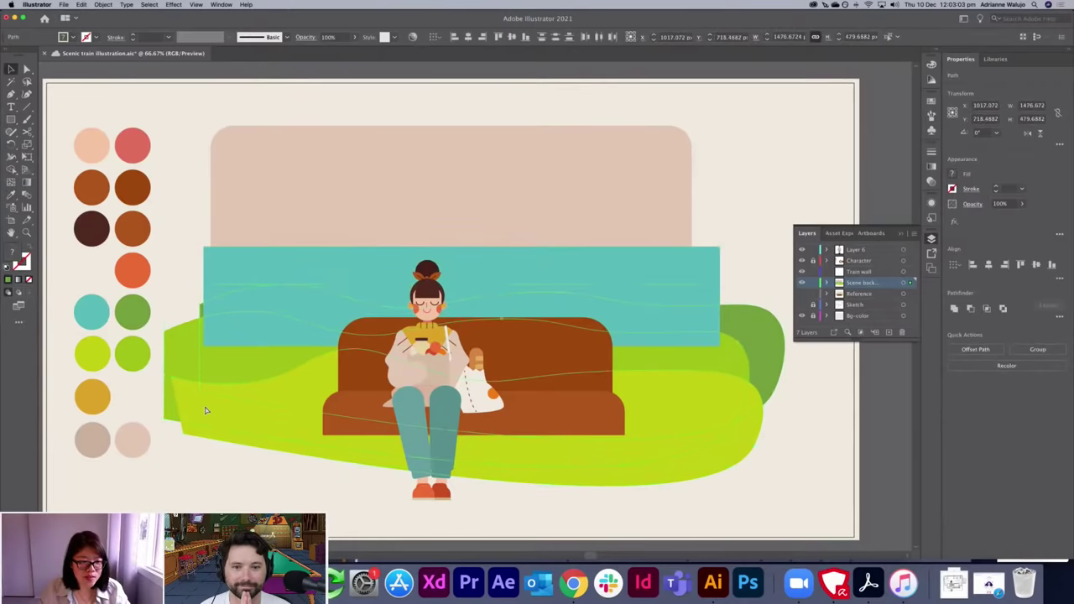
key("super+shift+bracketright")
left_click_drag(224, 269, 224, 293, "shift")
left_click(180, 286)
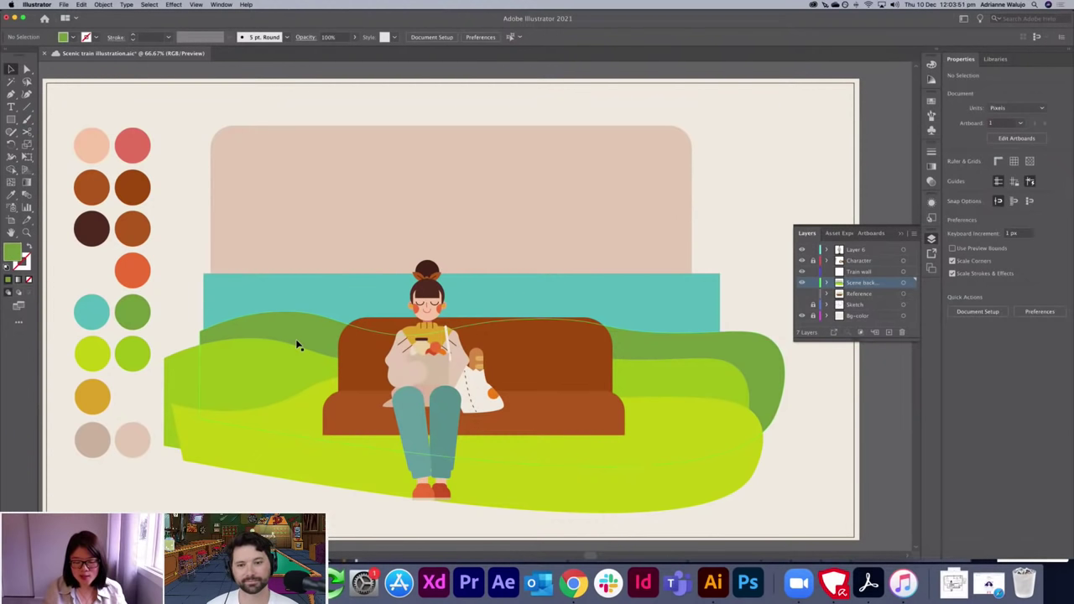
Draw a circle about 167 px wide over the window's right edge and fill it with a lighter tint of the background cream.
key("m")
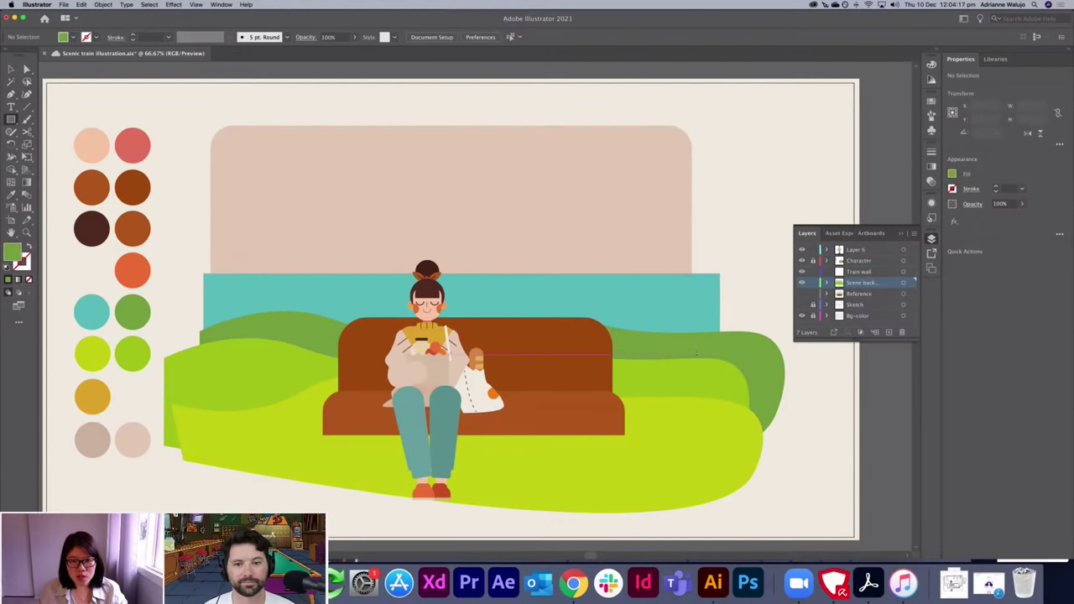
left_click_drag(630, 182, 703, 251)
left_click(705, 246)
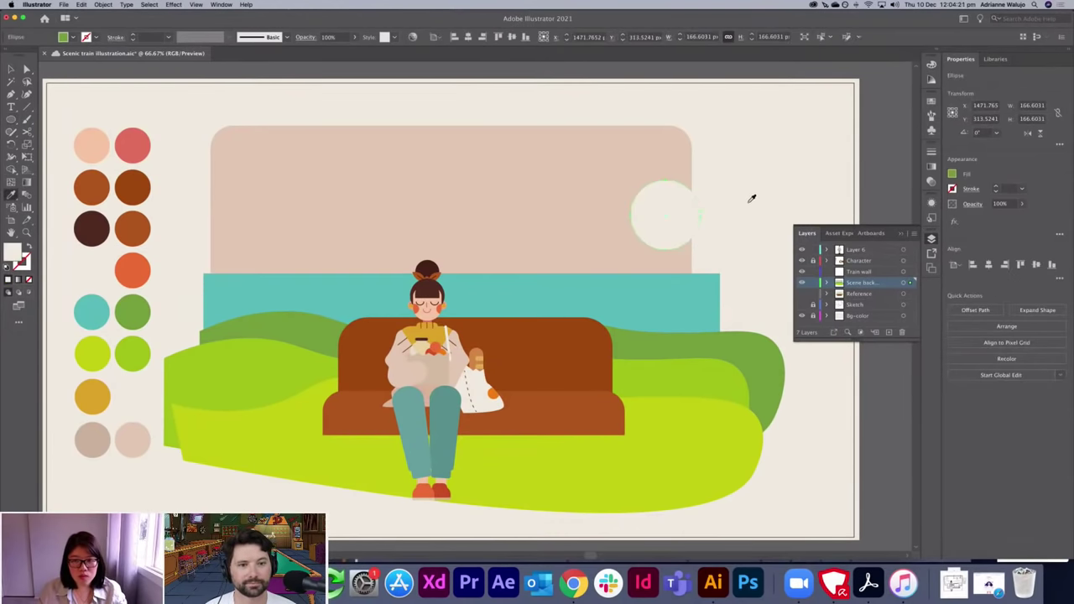
double_click(12, 253)
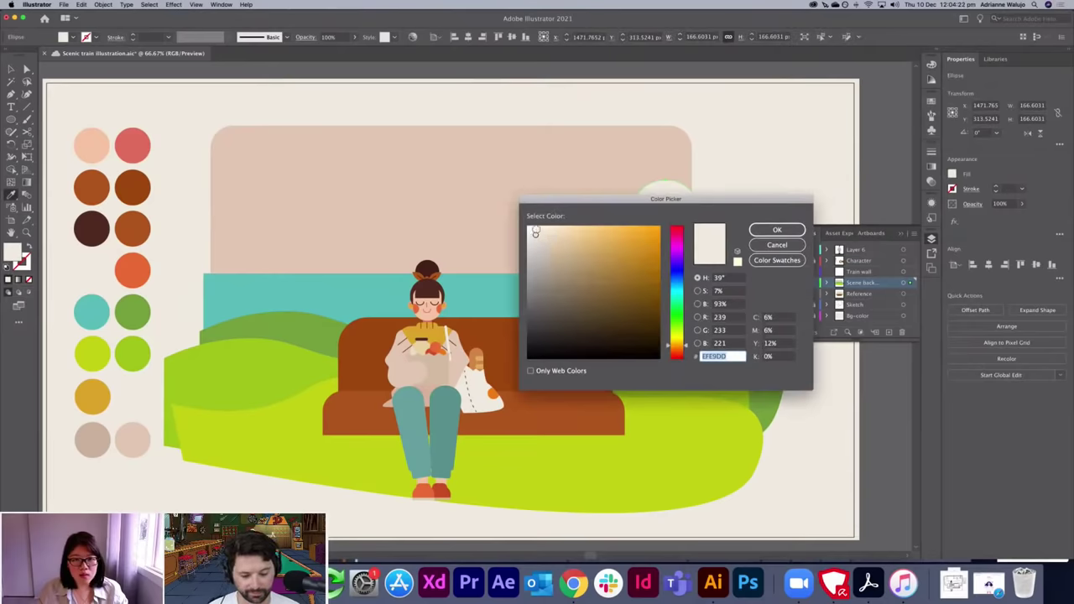
left_click(777, 229)
Build a cloud around the off-white circle from a smaller circle about 138 px wide and a flat base rounded on its left.
key("v")
mouse_move(682, 213)
left_mouse_down()
mouse_move(674, 255)
mouse_move(645, 250)
mouse_move(692, 169)
mouse_move(666, 215)
left_mouse_up()
key("e")
key("v")
key("e")
key("v")
left_click(645, 243)
key("v")
left_click(772, 226)
key("m")
mouse_move(576, 244)
left_mouse_down()
mouse_move(735, 293)
mouse_move(646, 249)
mouse_move(699, 223)
mouse_move(643, 230)
mouse_move(663, 219)
left_mouse_up()
key("v")
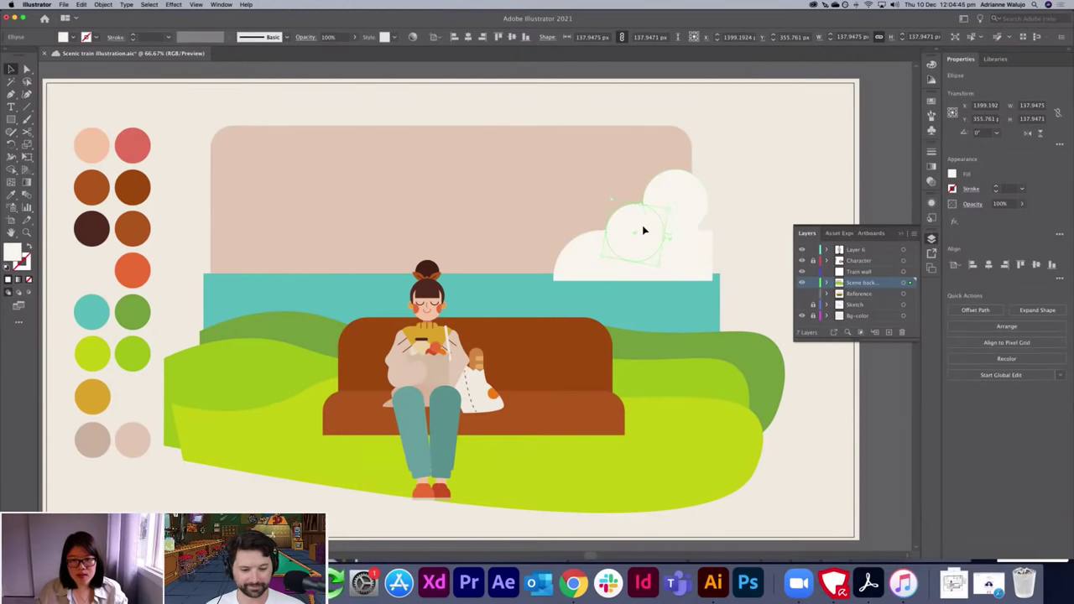
Fit the cloud's circles and base closely together and group them.
left_click(747, 211)
left_click_drag(697, 245, 671, 234)
left_click_drag(762, 210, 607, 246)
key("super+g")
left_click(750, 199)
Shift the cloud right, then send it and the window shape to the back so the cloud sits between window and sea.
left_click_drag(671, 197, 689, 205)
key("super+shift+[")
left_click(590, 193)
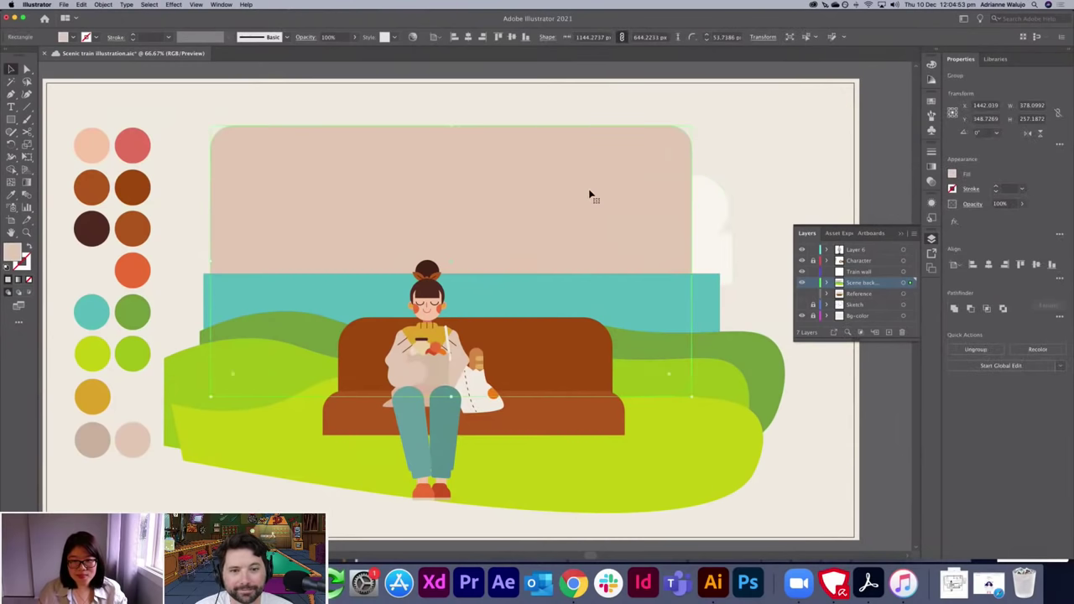
key("super+shift+bracketleft")
Place a mirrored copy of the cloud at the window's left edge, level with the original.
left_click(713, 161)
left_click(710, 210)
left_click_drag(709, 229, 332, 258)
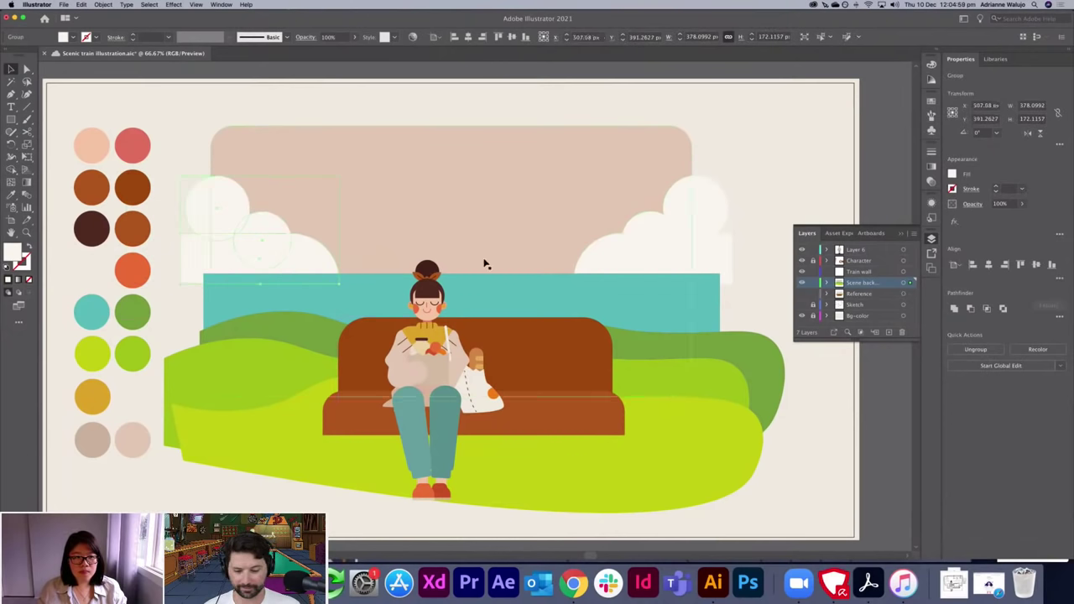
Draw a sun circle about 131 px wide in the upper right of the sky and fill it with the orange swatch colour.
key("l")
left_click_drag(515, 156, 570, 199)
key("i")
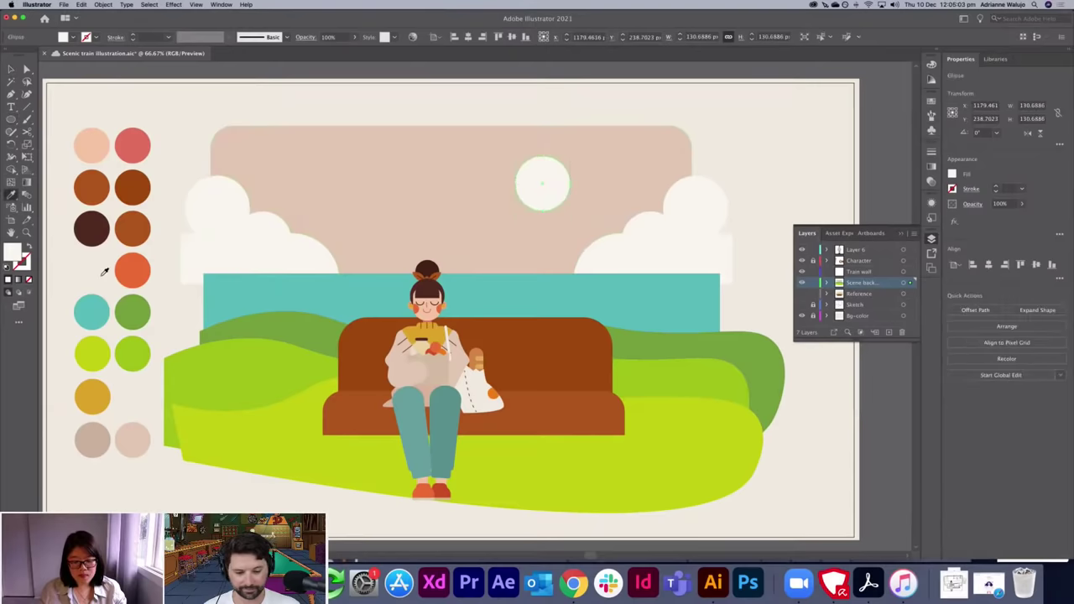
left_click(131, 270)
key("v")
left_click(517, 108)
Group both clouds, the sun, the sea and the three hills together.
left_click(276, 249)
left_click(542, 191, "shift")
left_click(690, 249, "shift")
left_click(701, 337, "shift")
left_click(736, 360, "shift")
left_click(715, 435, "shift")
key("super+g")
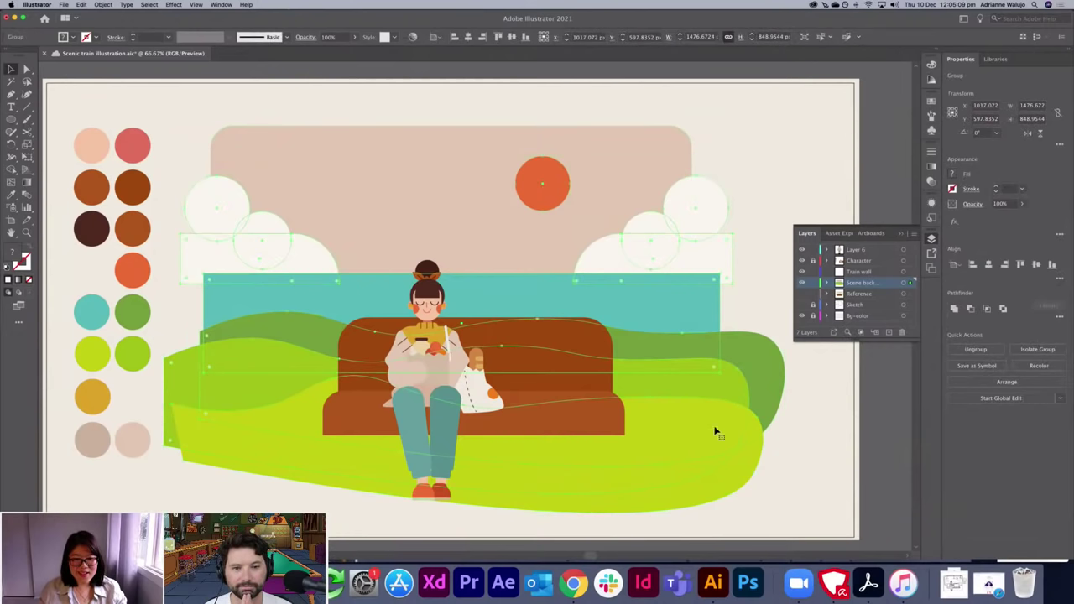
Cut the landscape group, paste it inside the window shape with Draw Inside, and lower it so the sun and full clouds show.
key("Delete")
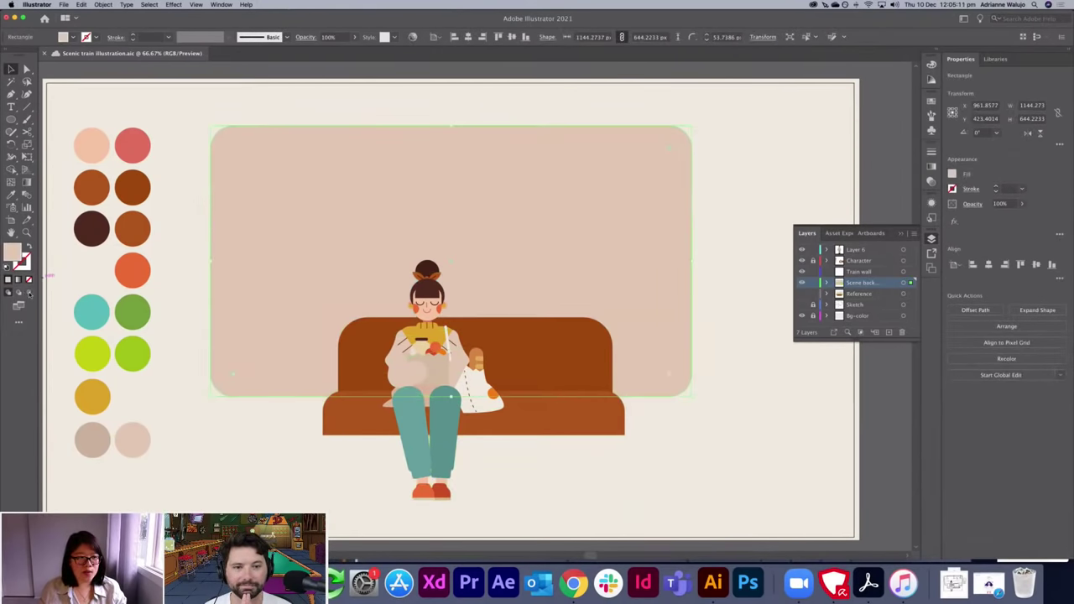
key("super+z")
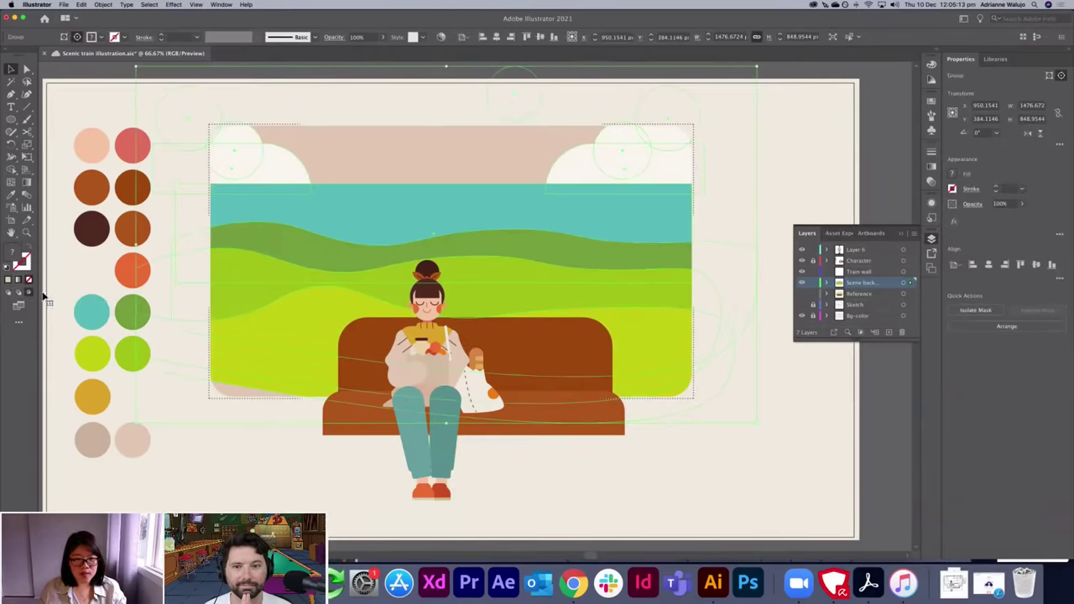
left_click_drag(297, 245, 280, 333)
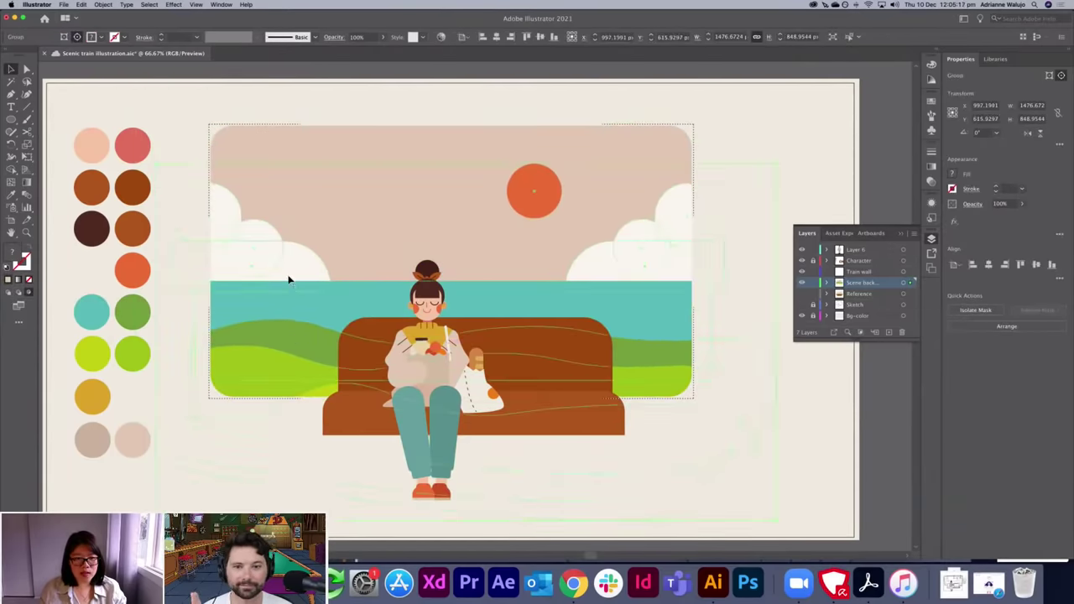
left_click(226, 111)
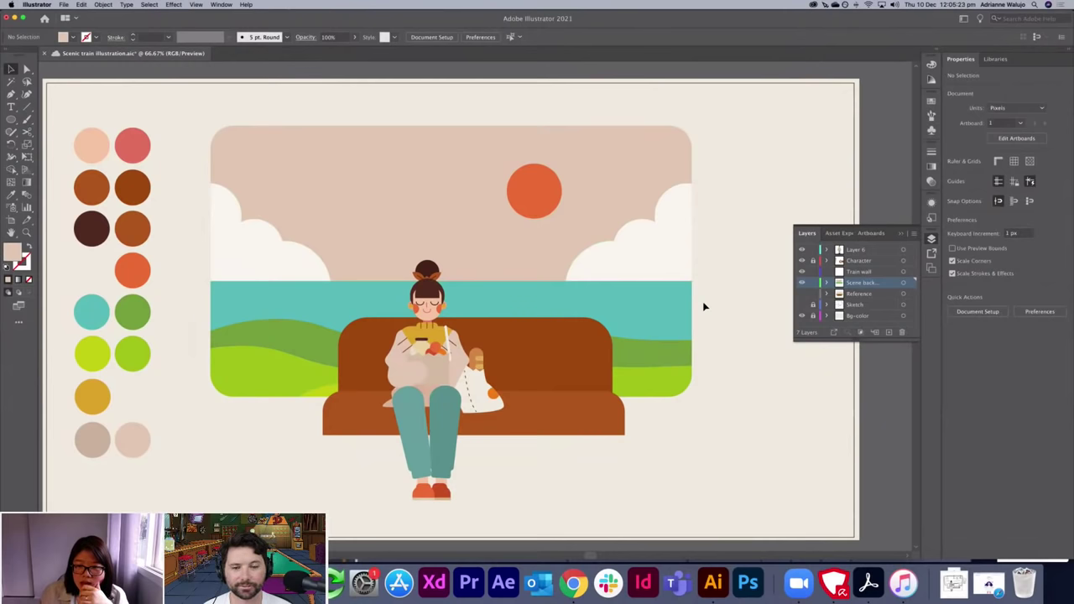
Compare the whole illustration with the Sketch layer by showing it briefly and hiding it again.
key("super+minus")
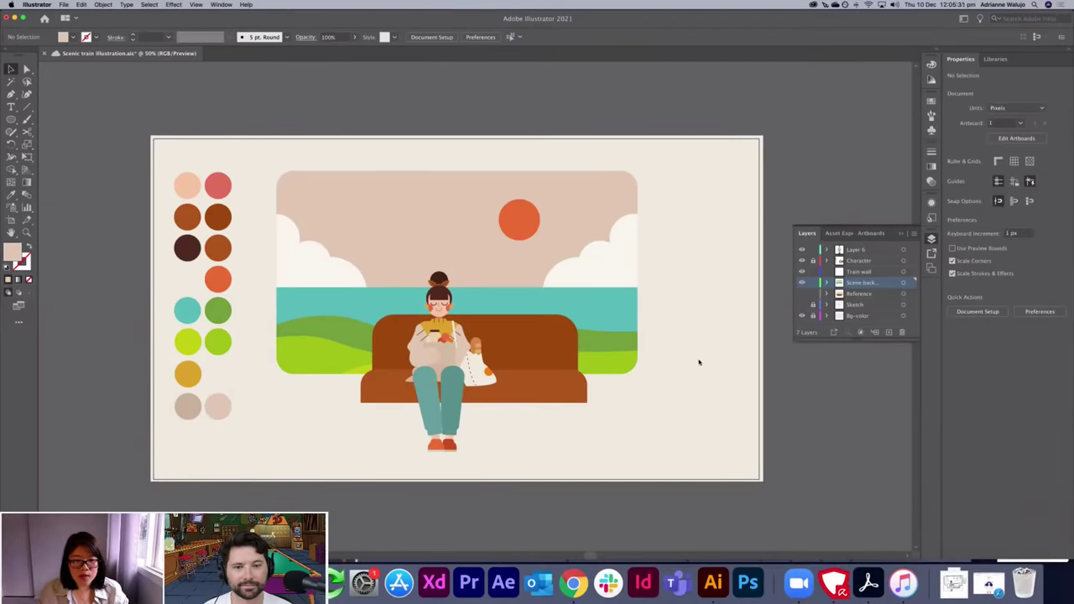
left_click(801, 306)
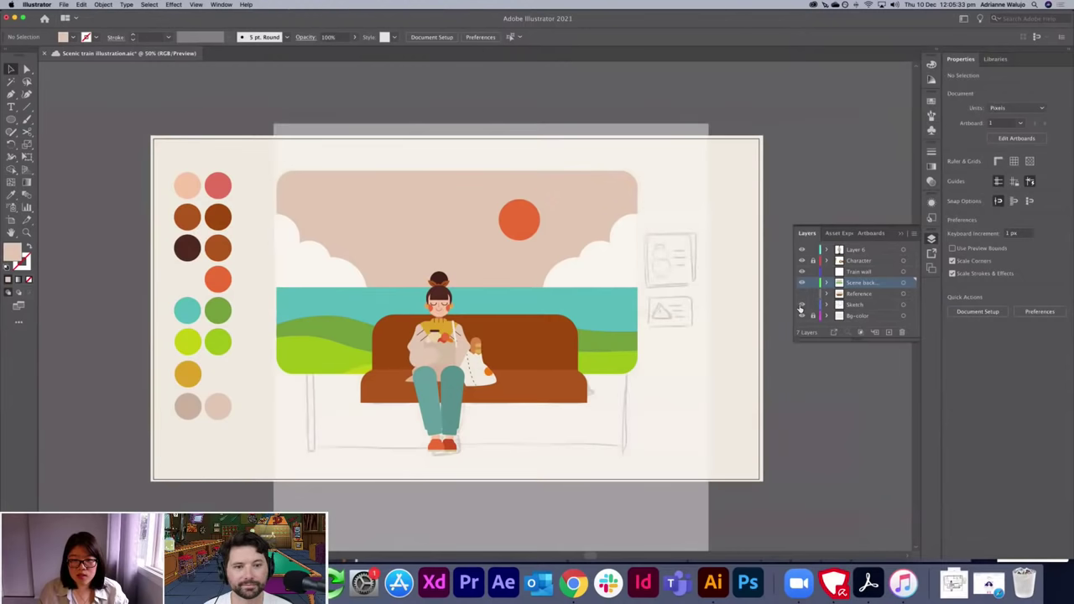
left_click(804, 305)
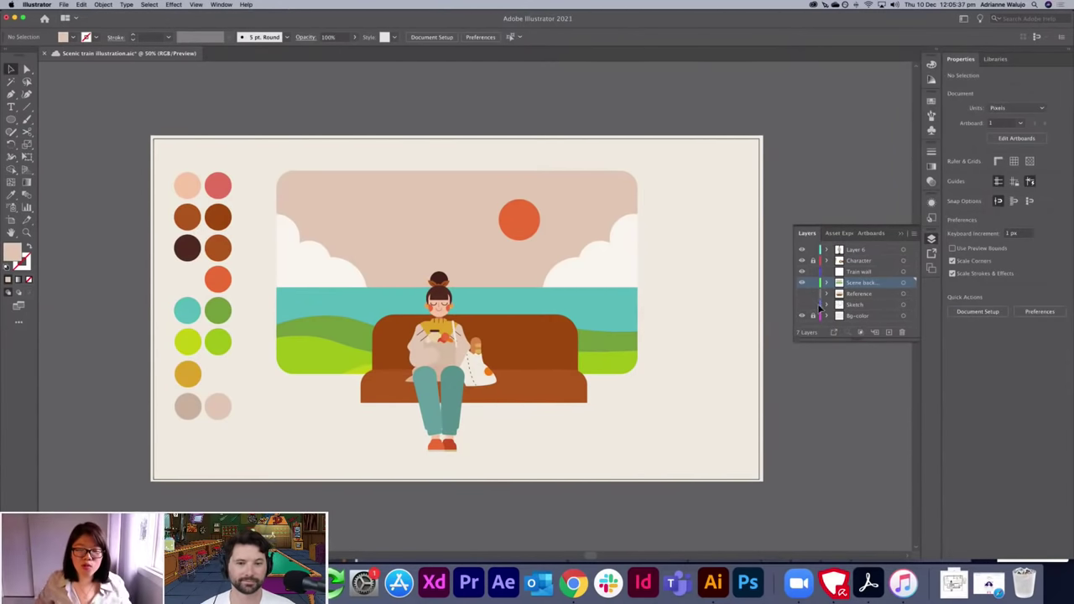
Draw a 1.5 pt horizontal floor line below the sofa, lower it towards the shoes and shorten it to about 891 px.
key("super+equal")
left_click_drag(566, 352, 592, 344)
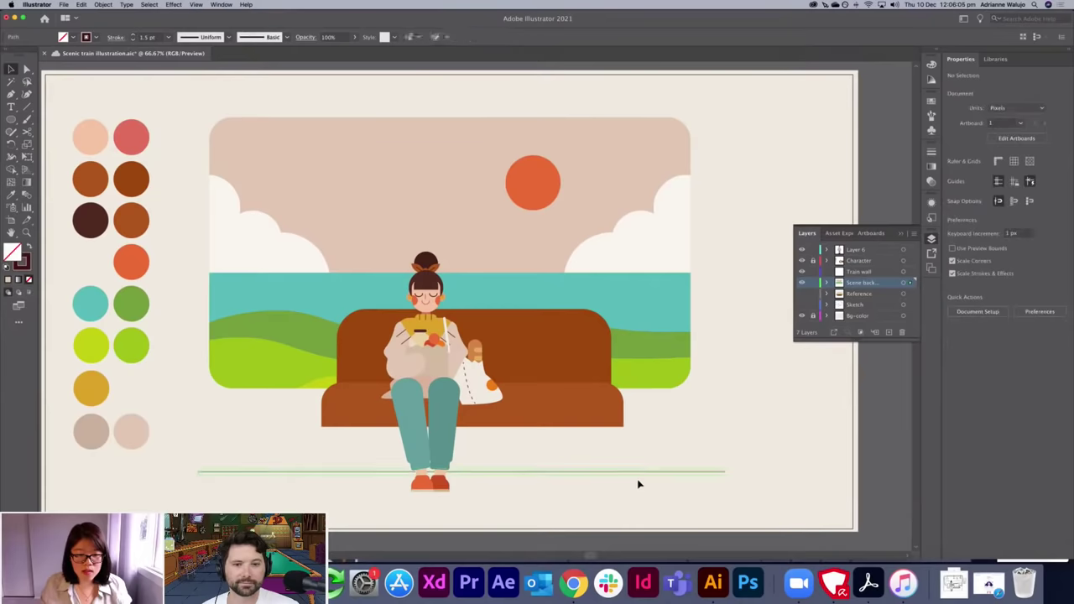
left_click(646, 481)
left_click_drag(649, 475, 652, 482)
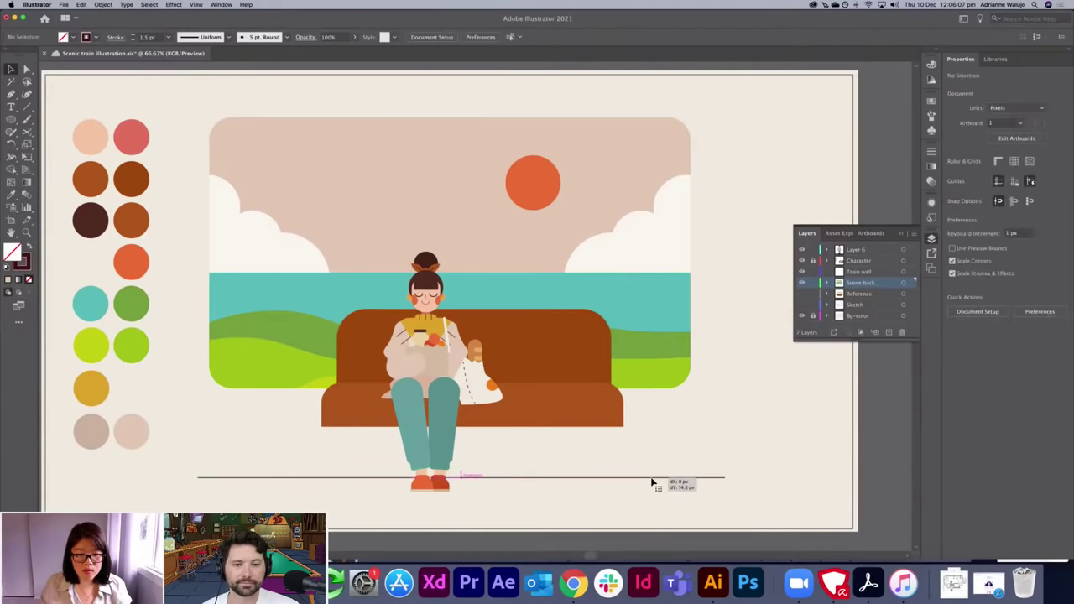
left_click_drag(726, 478, 620, 482)
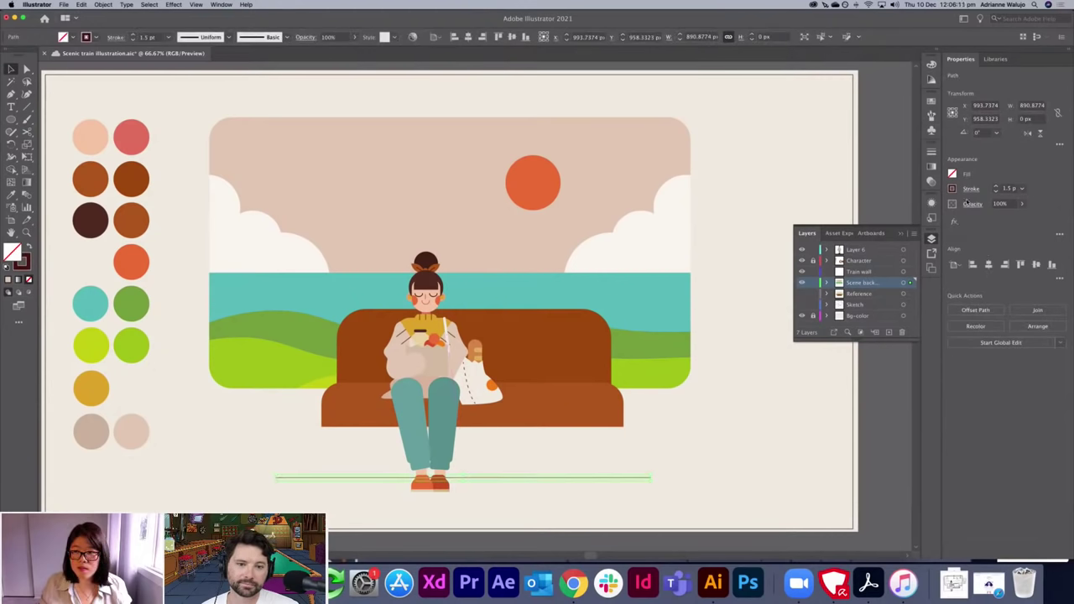
Recolour the floor line's stroke to the reddish brown 843723.
double_click(23, 261)
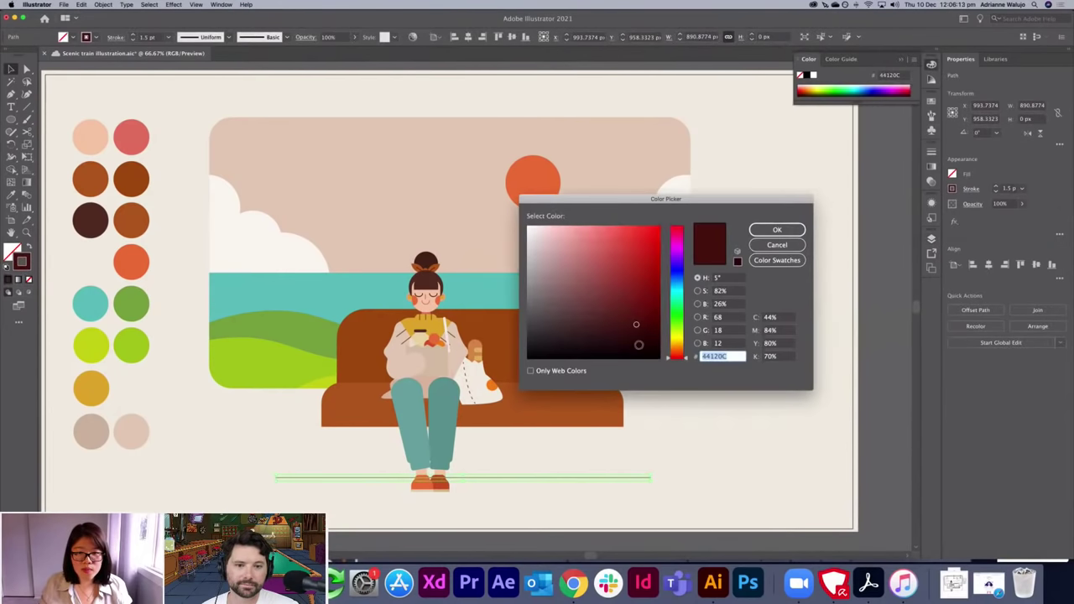
left_click(678, 355)
left_click_drag(636, 297, 625, 289)
left_click(768, 229)
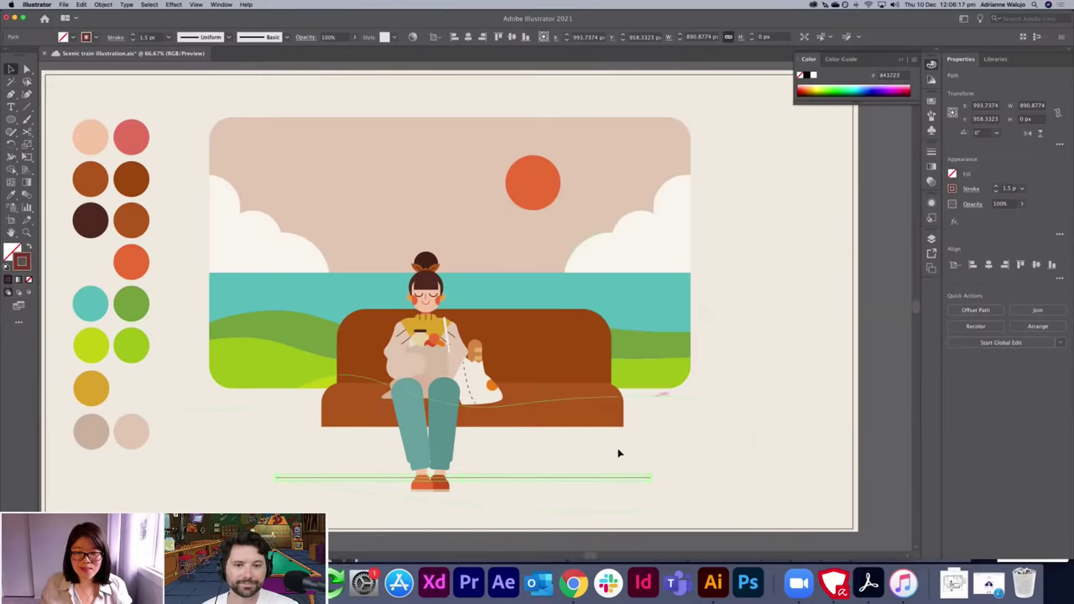
left_click(573, 462)
Brighten the floor line's stroke colour to 963829.
left_click(538, 478)
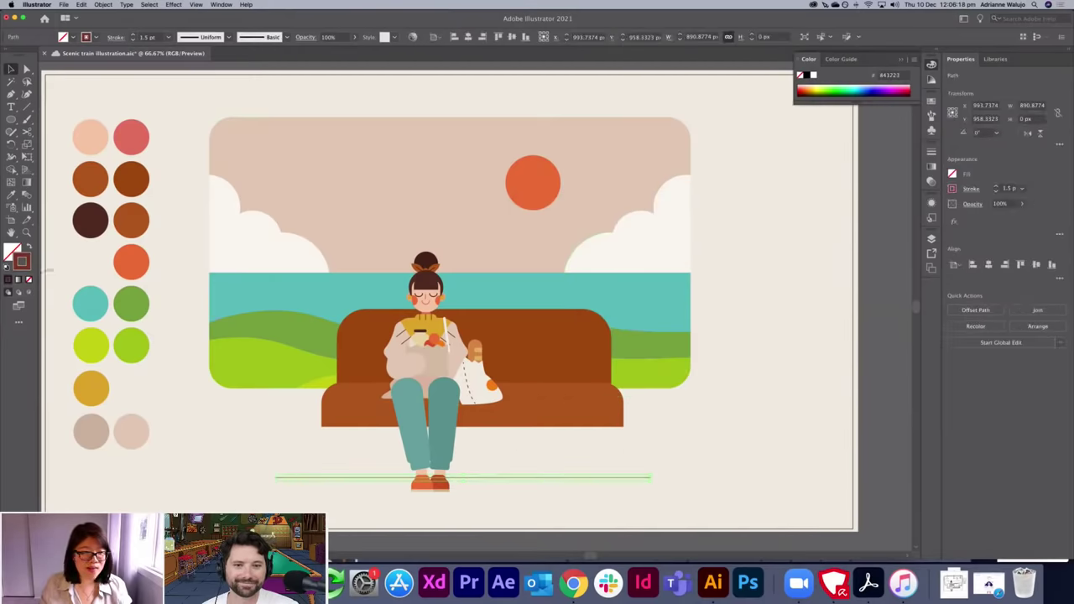
double_click(21, 261)
left_click_drag(624, 290, 623, 279)
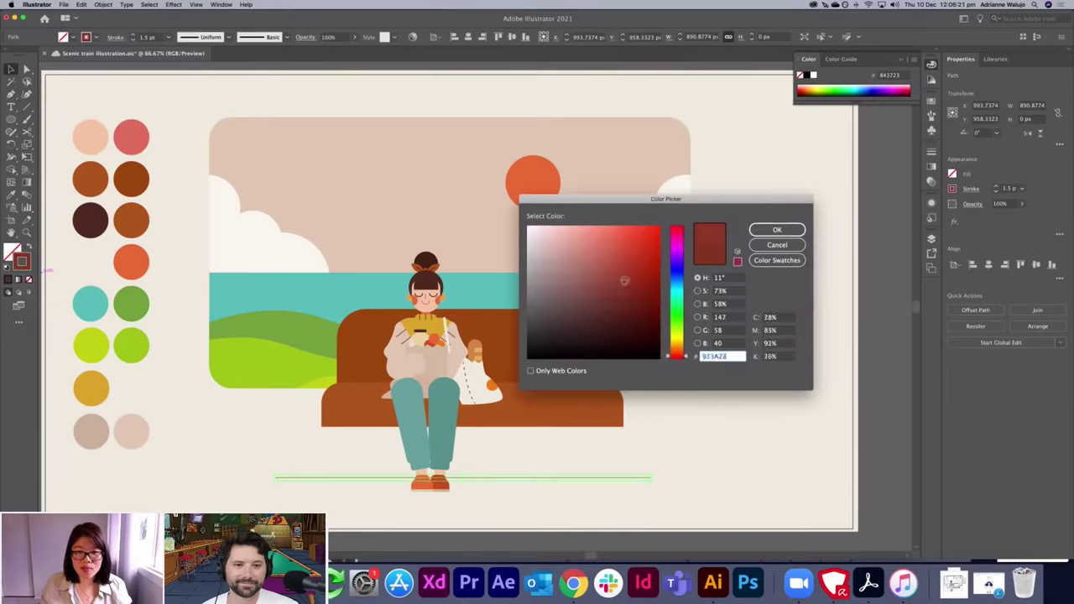
left_click(777, 231)
left_click(663, 431)
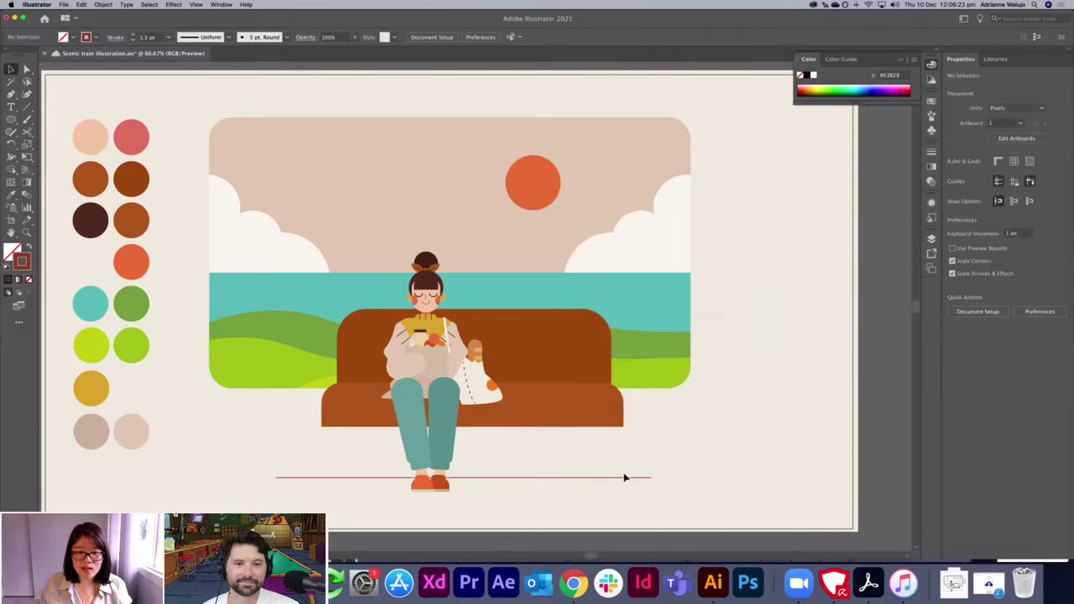
Set the floor line's stroke to the lighter brick red A54434.
left_click(535, 478)
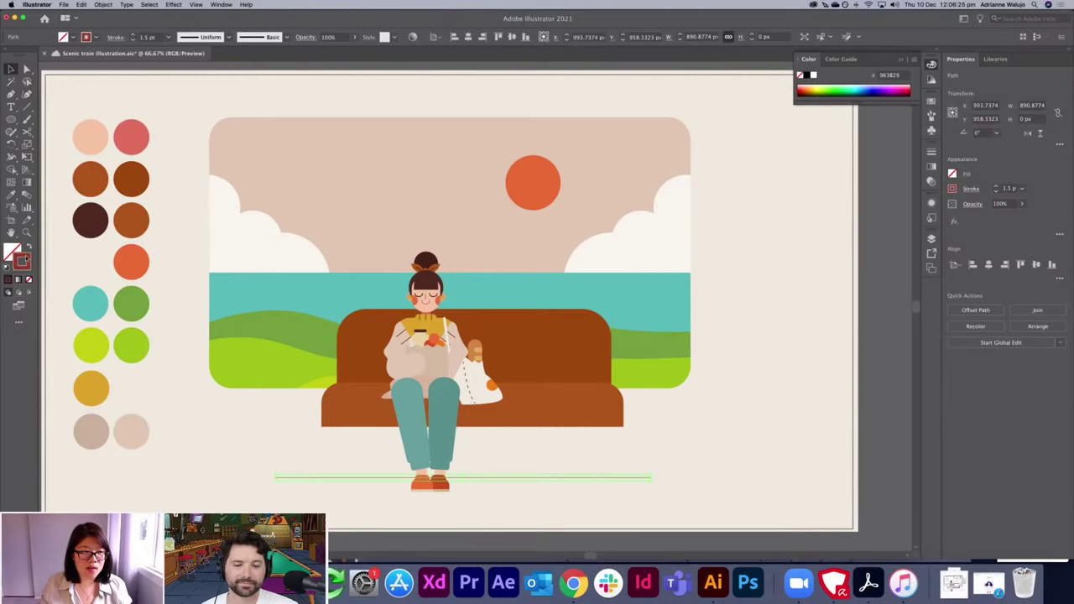
double_click(22, 261)
left_click(618, 273)
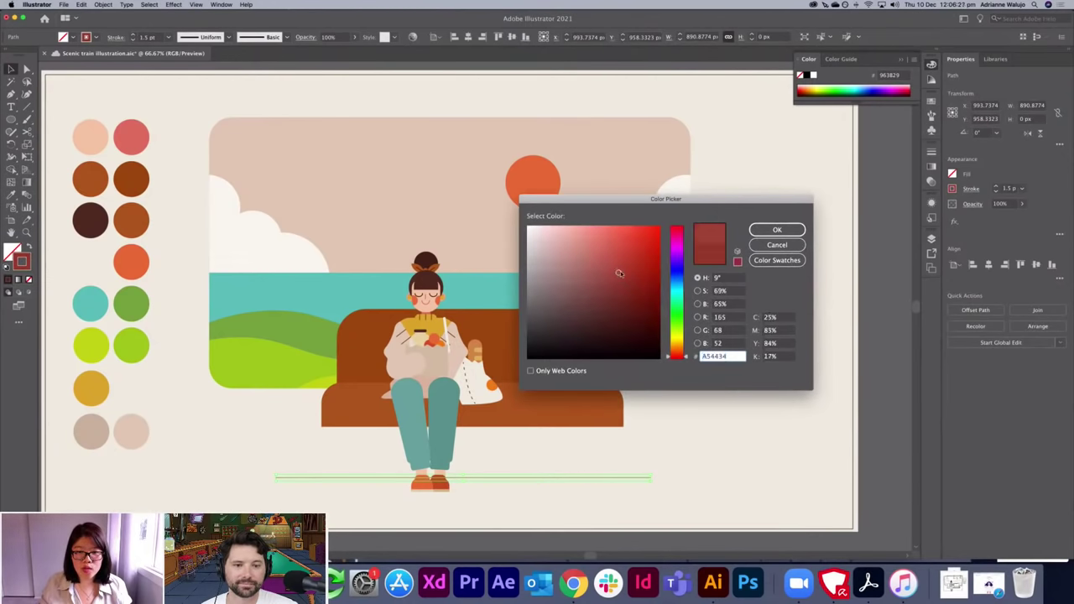
left_click(777, 230)
left_click(708, 435)
Examine the seated character, the tote bag and the sofa up close against the window landscape.
scroll(666, 345, "down", 3)
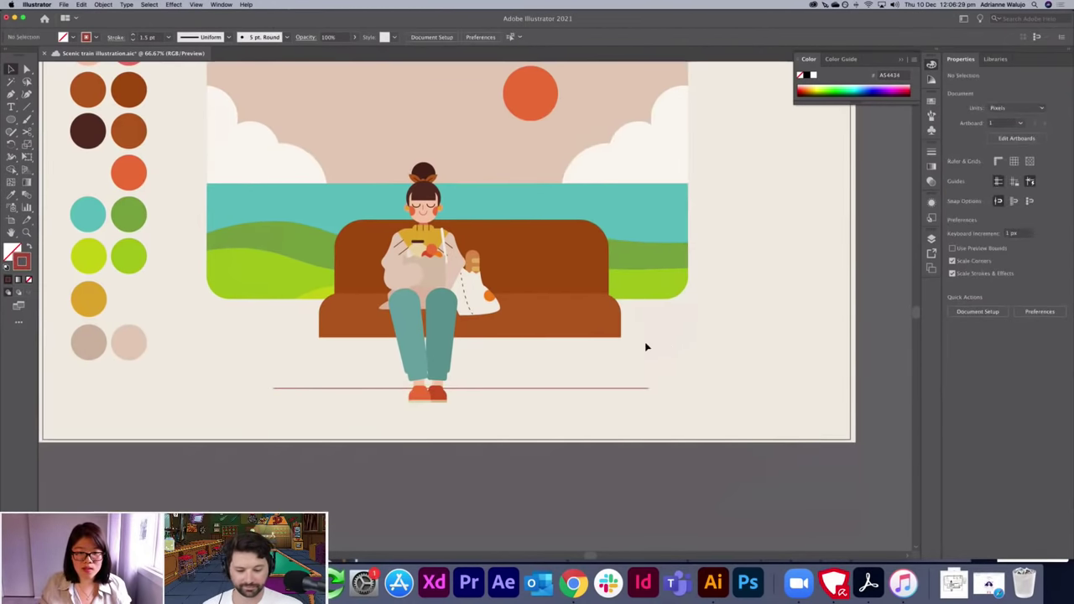
scroll(645, 335, "up", 2)
key("super+equal")
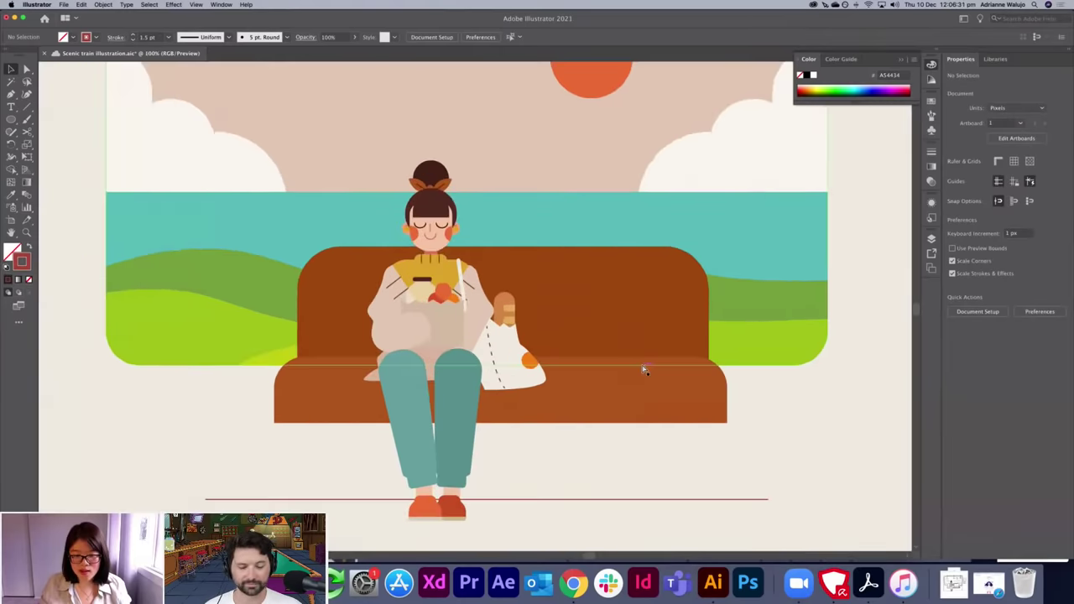
key("super+equal")
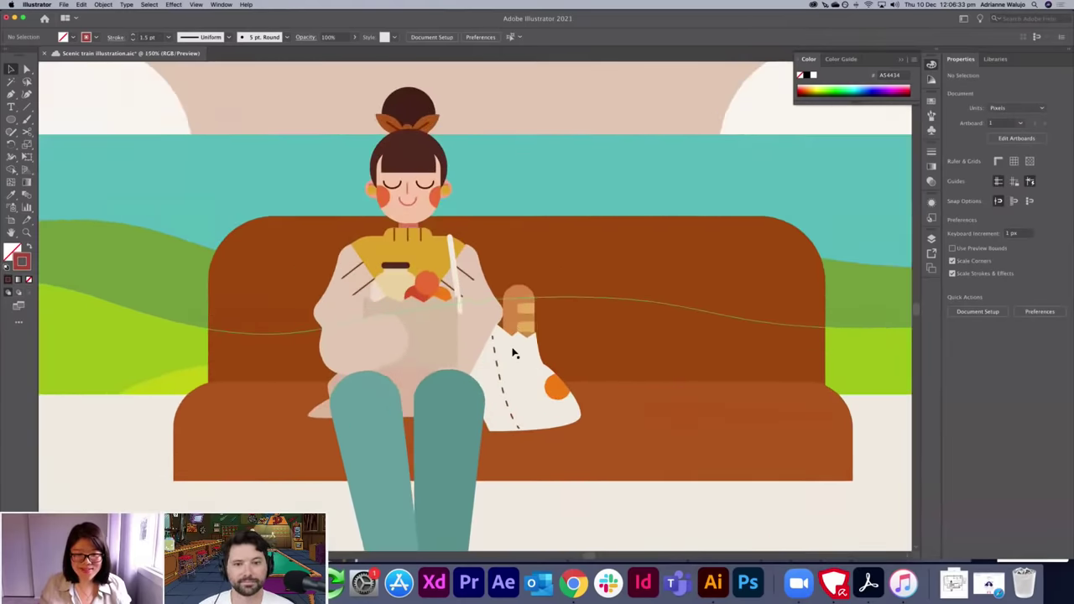
left_click_drag(501, 347, 549, 364)
left_click(561, 378)
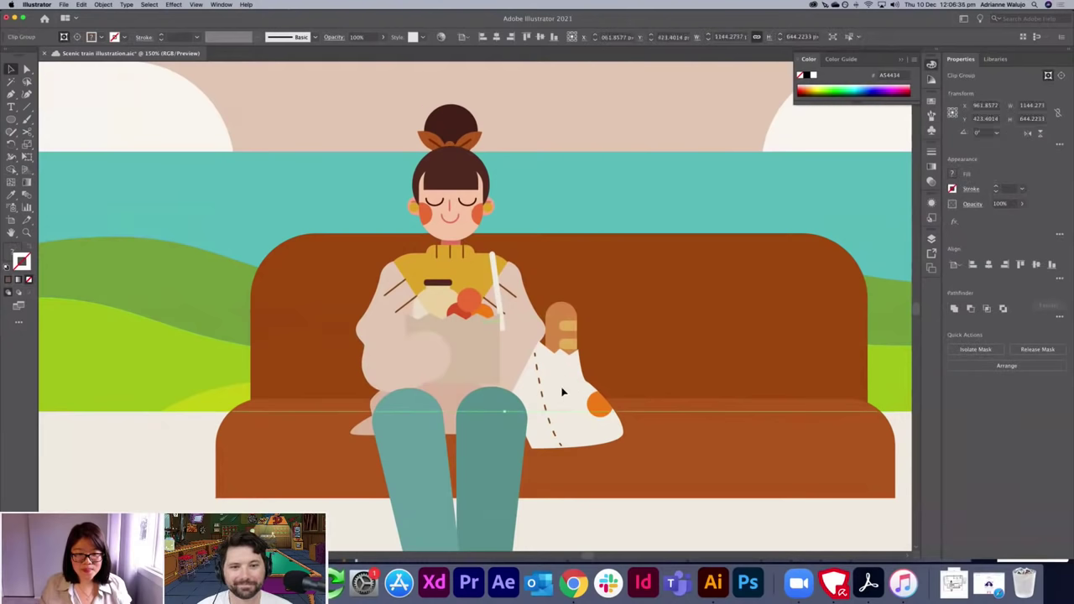
key("super+minus")
key("super+minus")
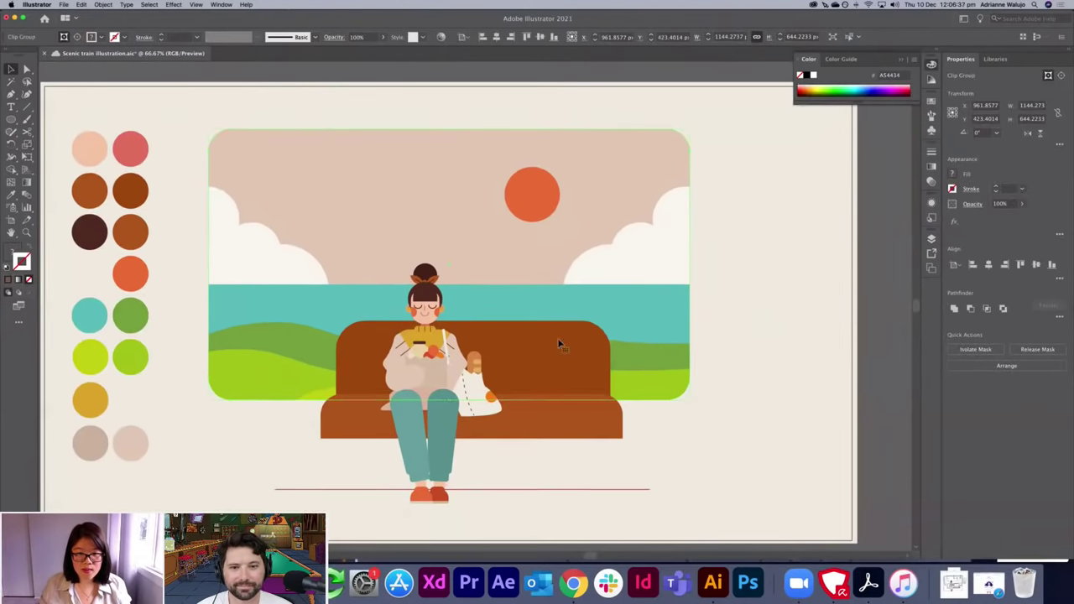
Draw a thin cream horizontal bar across the full width of the window, at the sun's upper edge.
key("m")
left_click_drag(199, 155, 698, 167)
key("v")
left_click(734, 146)
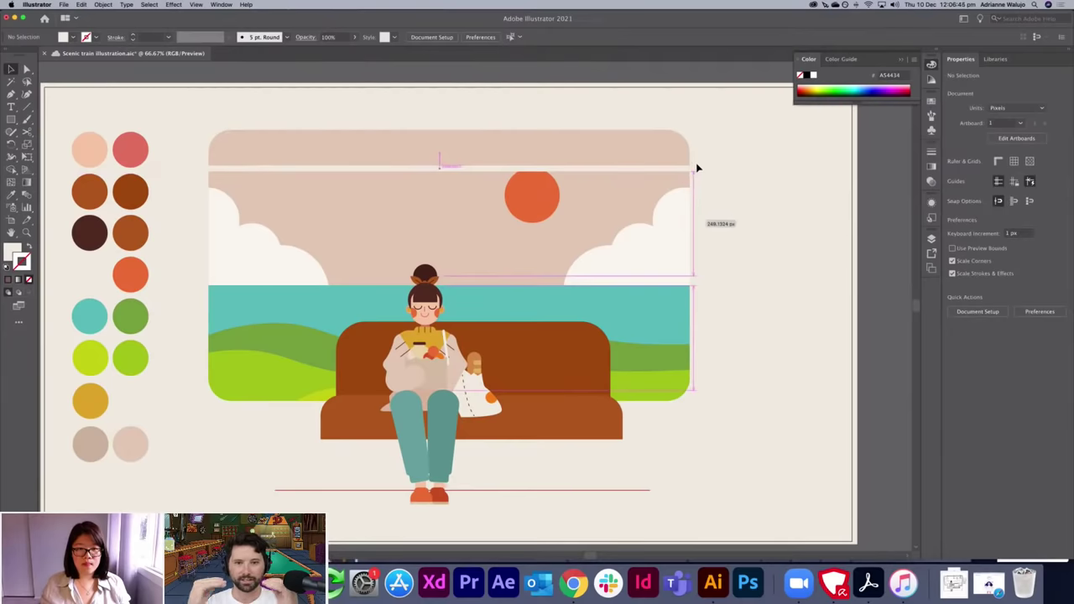
left_click(755, 149)
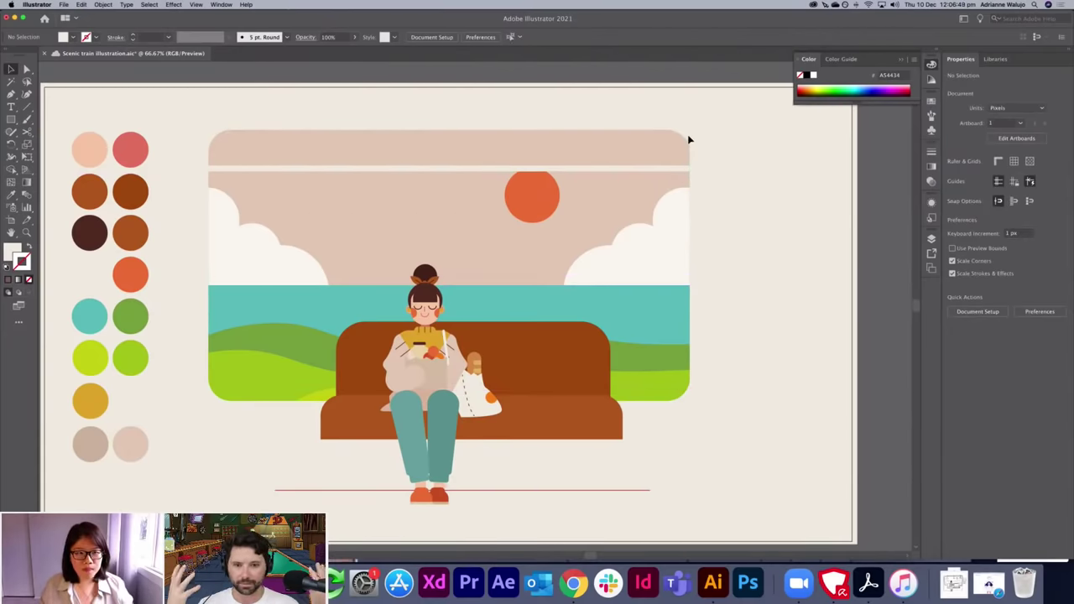
Shift the brick-red floor line beneath the character slightly to the left.
left_click_drag(741, 163, 759, 139)
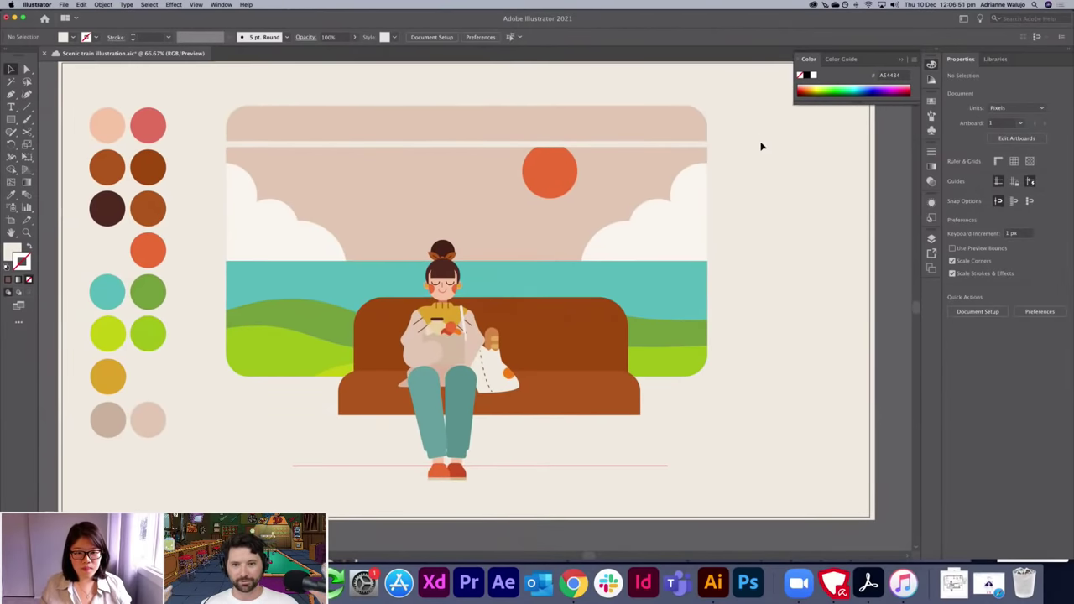
left_click_drag(602, 469, 590, 465)
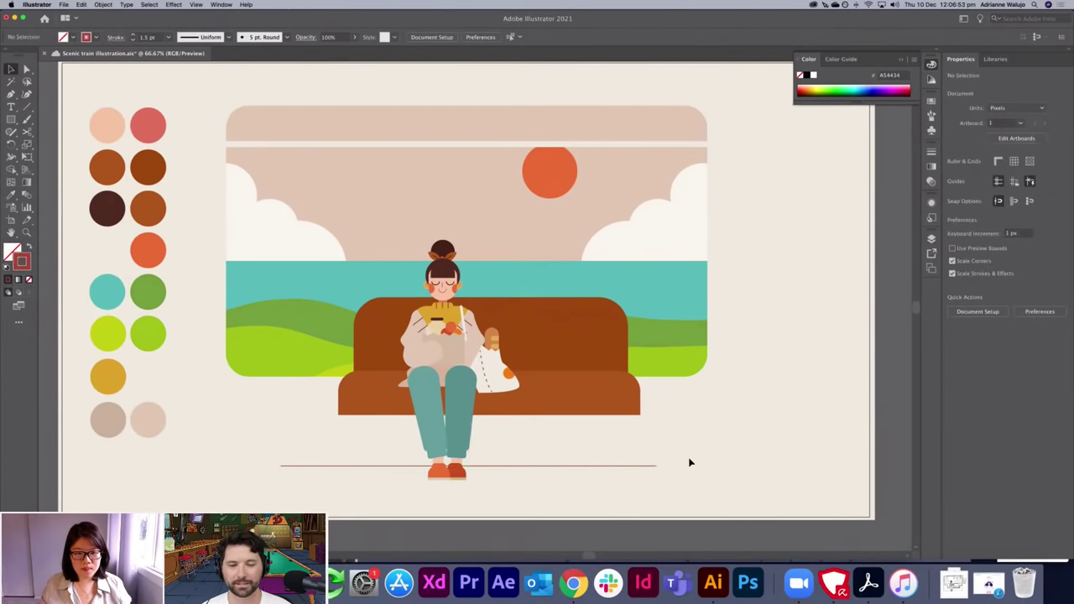
Draw a vertical pole about 13 by 886 px near the window's right side, fill it with the bar's cream, and offset a copy slightly left.
key("m")
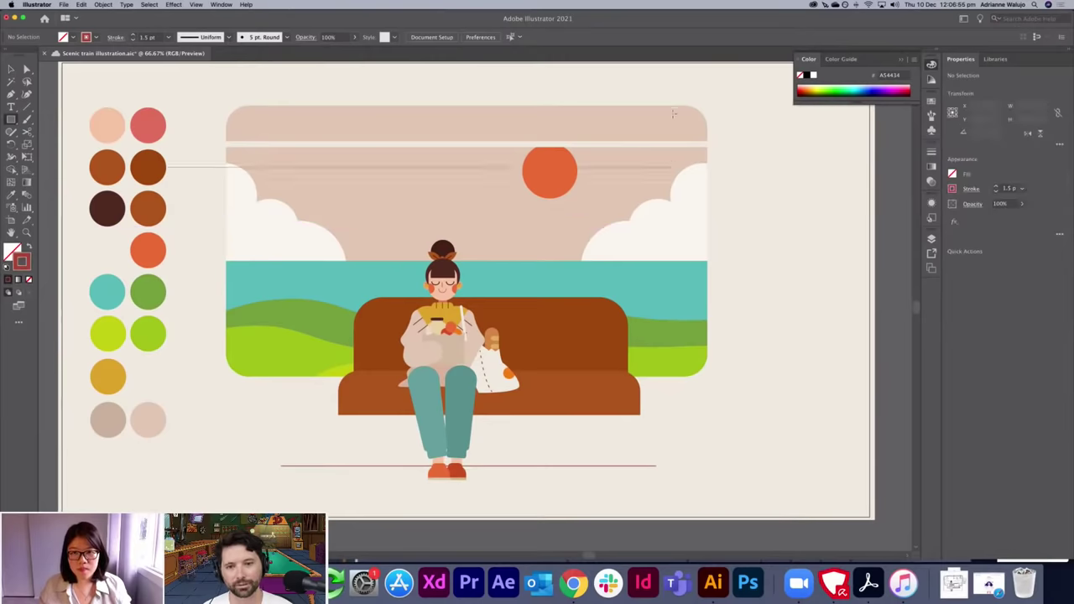
left_click_drag(674, 94, 681, 426)
left_click_drag(689, 374, 679, 465)
key("i")
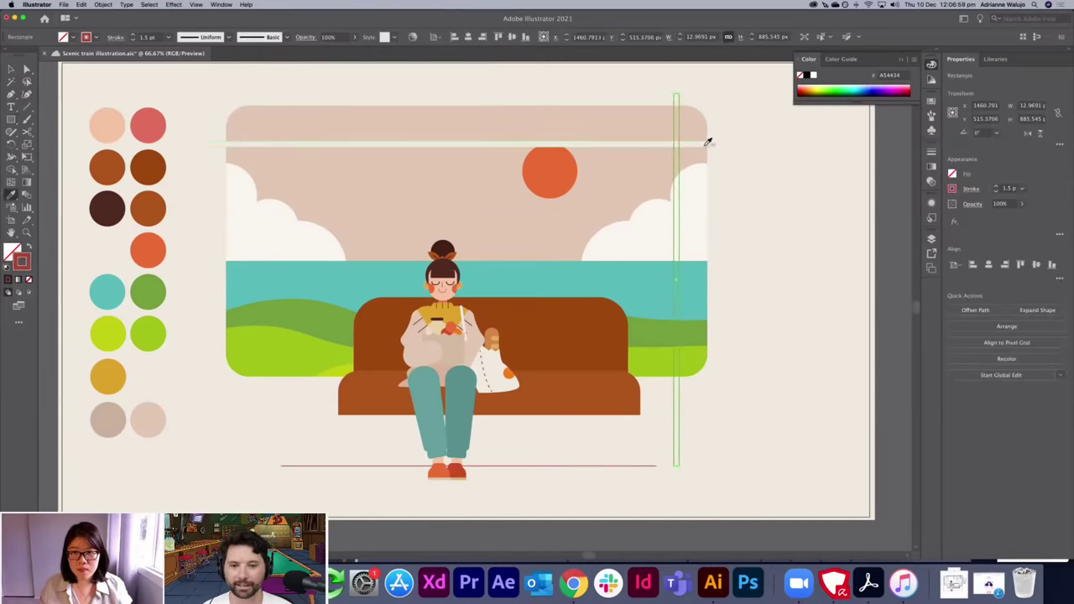
left_click(707, 141)
key("v")
left_click(759, 176)
left_click(680, 206)
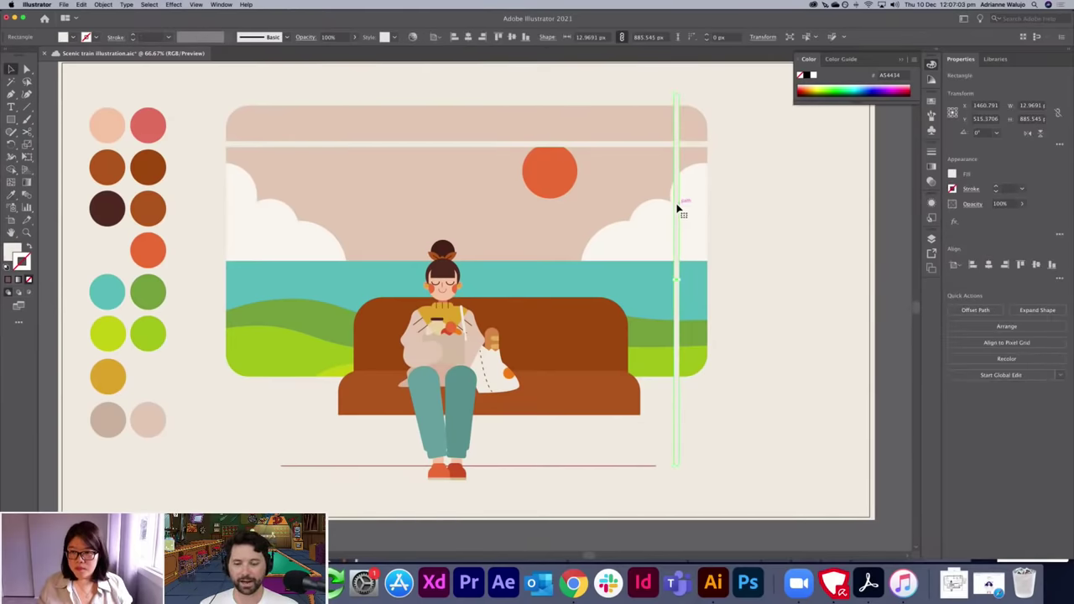
left_click_drag(677, 208, 674, 209)
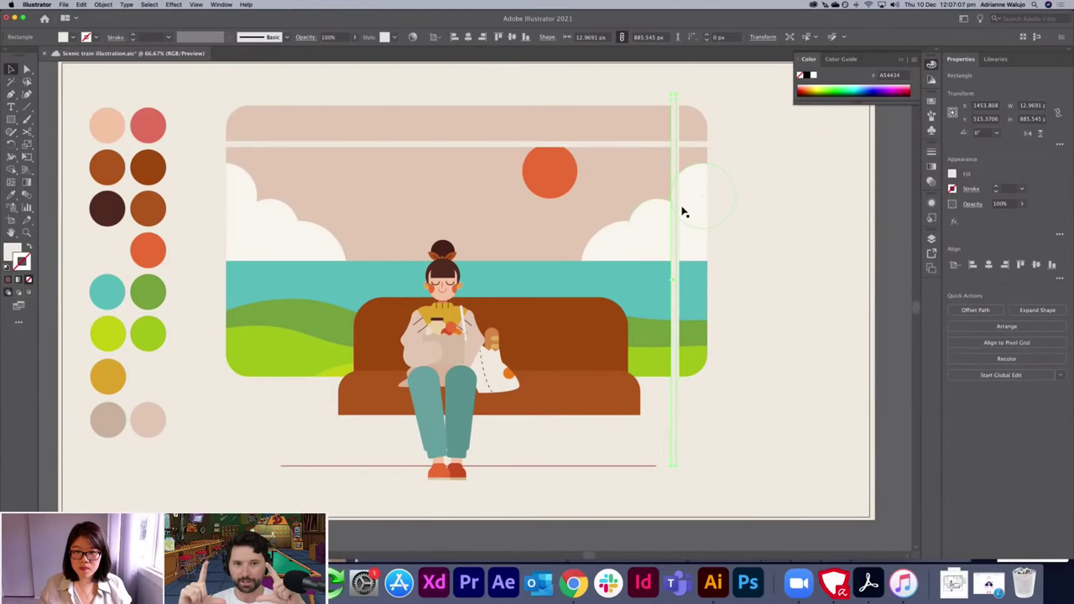
key("Delete")
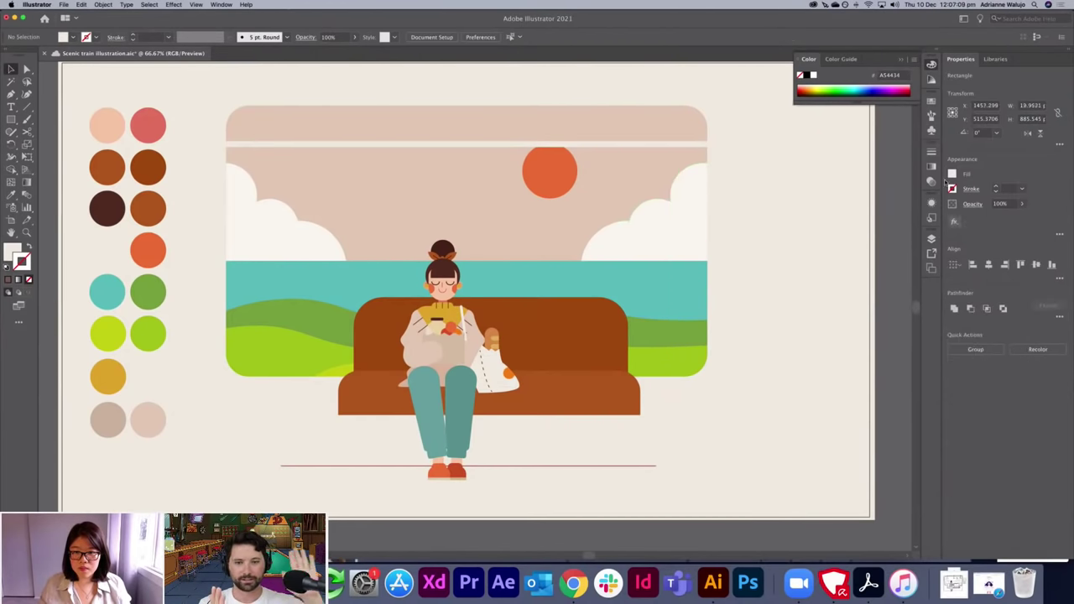
left_click(931, 238)
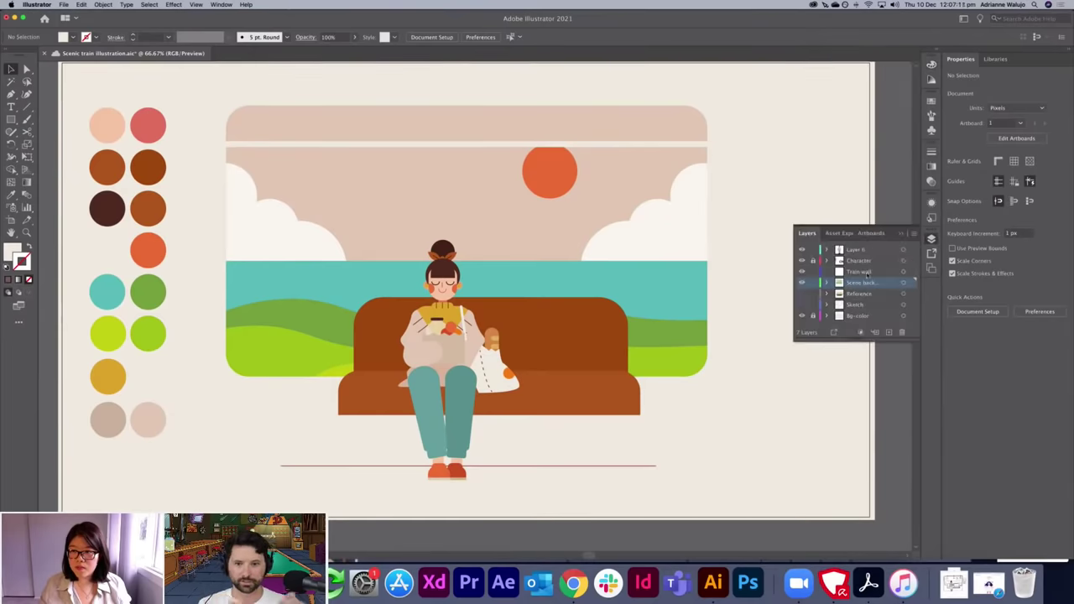
left_click(931, 239)
key("super+z")
Set the offset pole copy's fill to the darker beige DDC3B1.
left_click(726, 252)
left_click(672, 253)
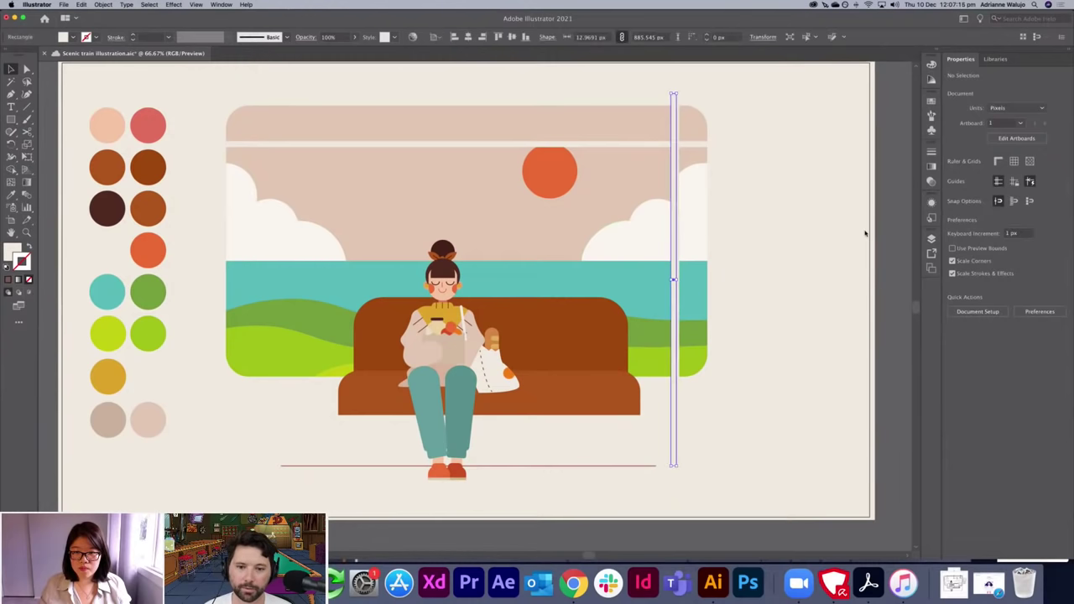
left_click(973, 203)
left_click(837, 183)
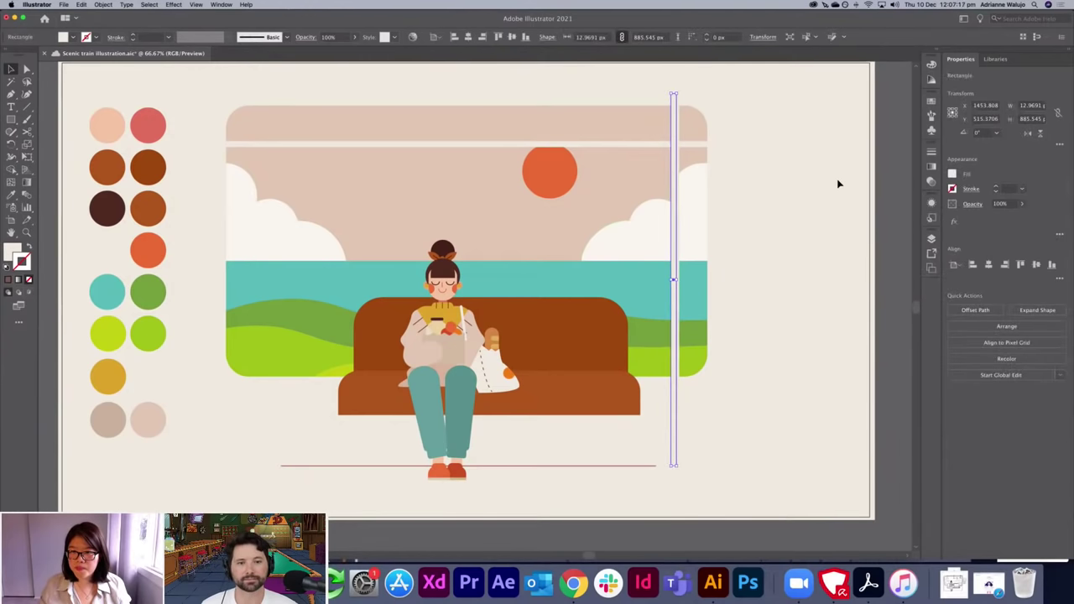
double_click(13, 252)
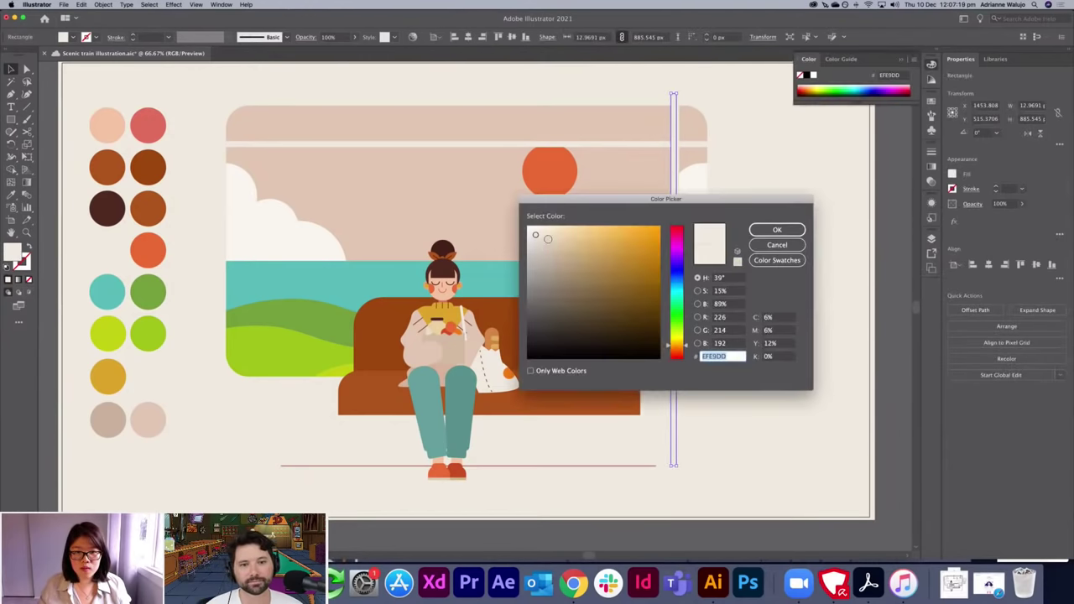
left_click_drag(683, 346, 683, 351)
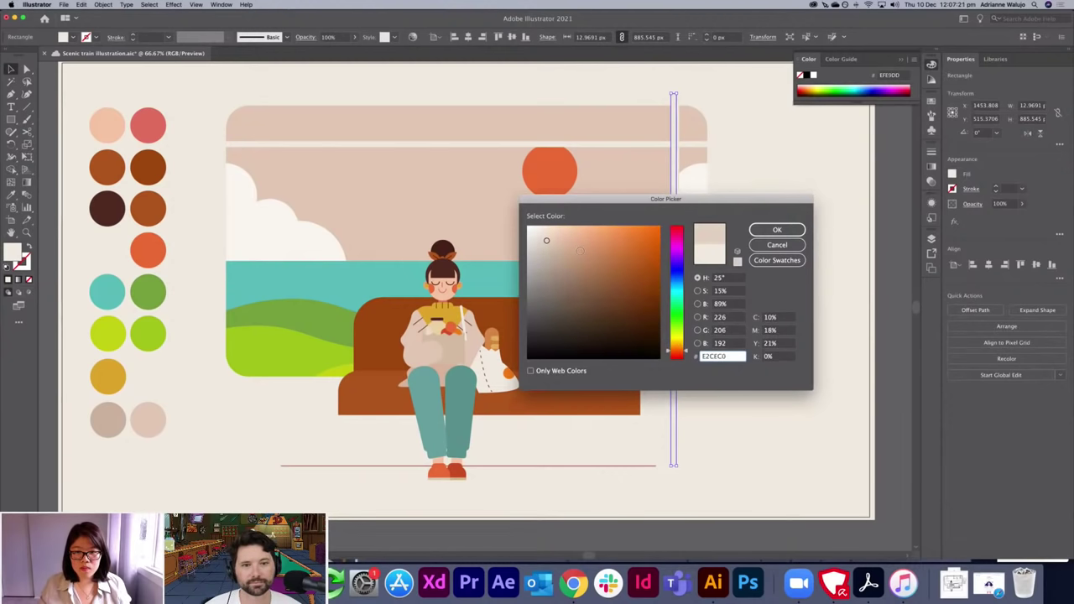
left_click(554, 243)
left_click(762, 231)
left_click(762, 230)
left_click_drag(676, 290, 679, 288)
left_click(681, 292)
left_click(801, 252)
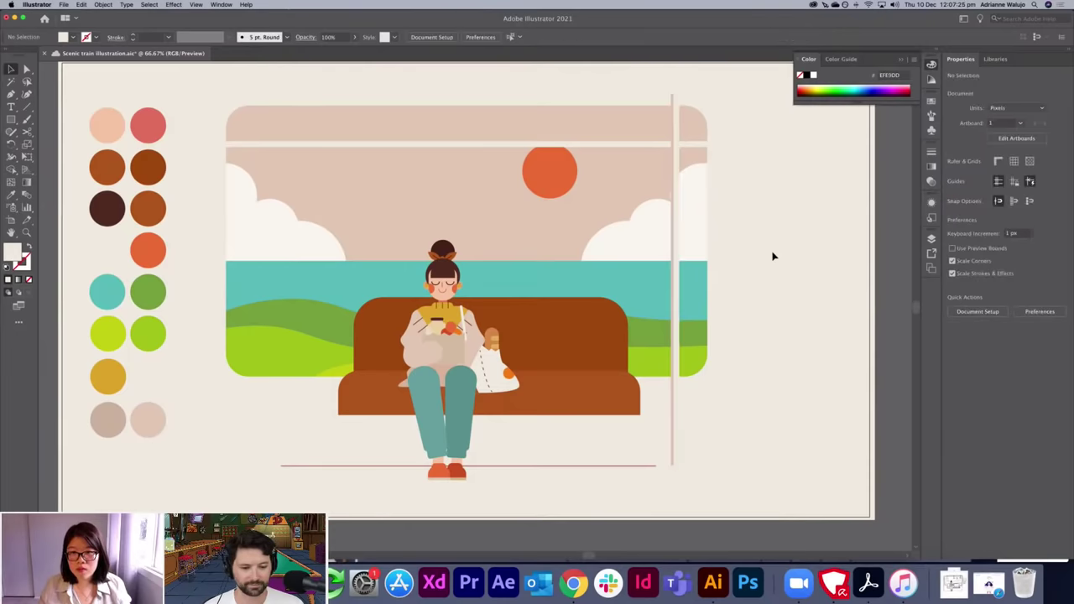
Move the cream pole and its beige copy together about 10 px to the left.
left_click(675, 249)
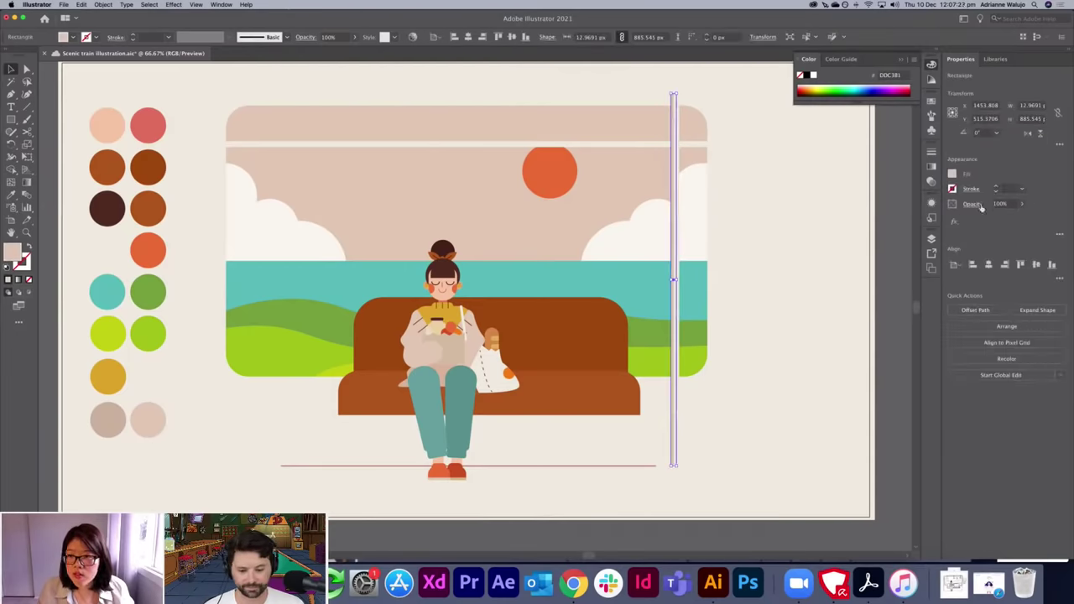
left_click(787, 226)
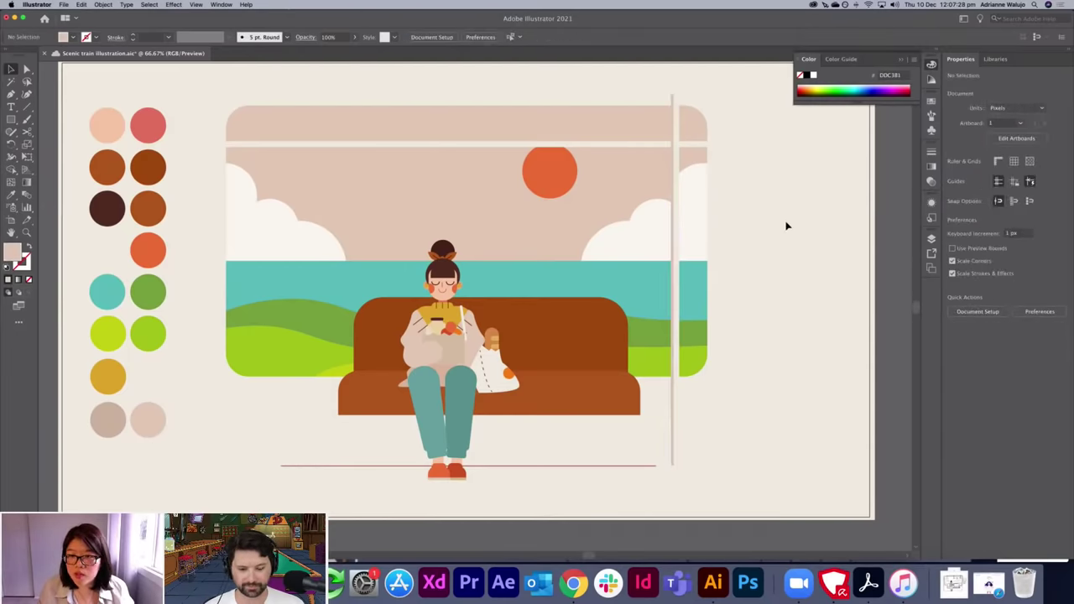
left_click(671, 449)
left_click(819, 443)
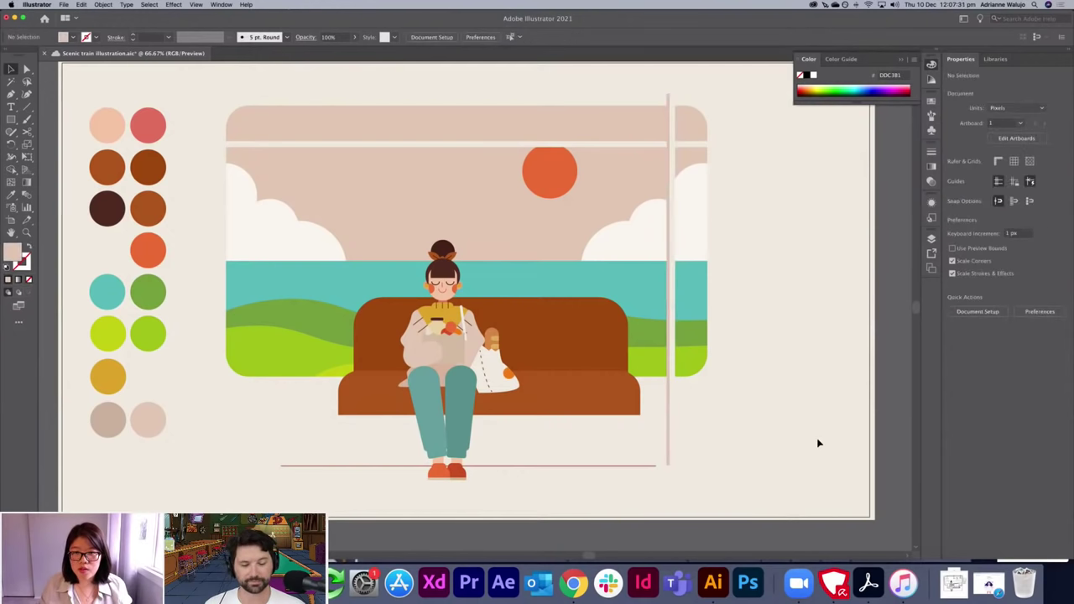
Darken the pole copy's fill to the tan D3AE94 so it reads as the shaded edge.
left_click(669, 418)
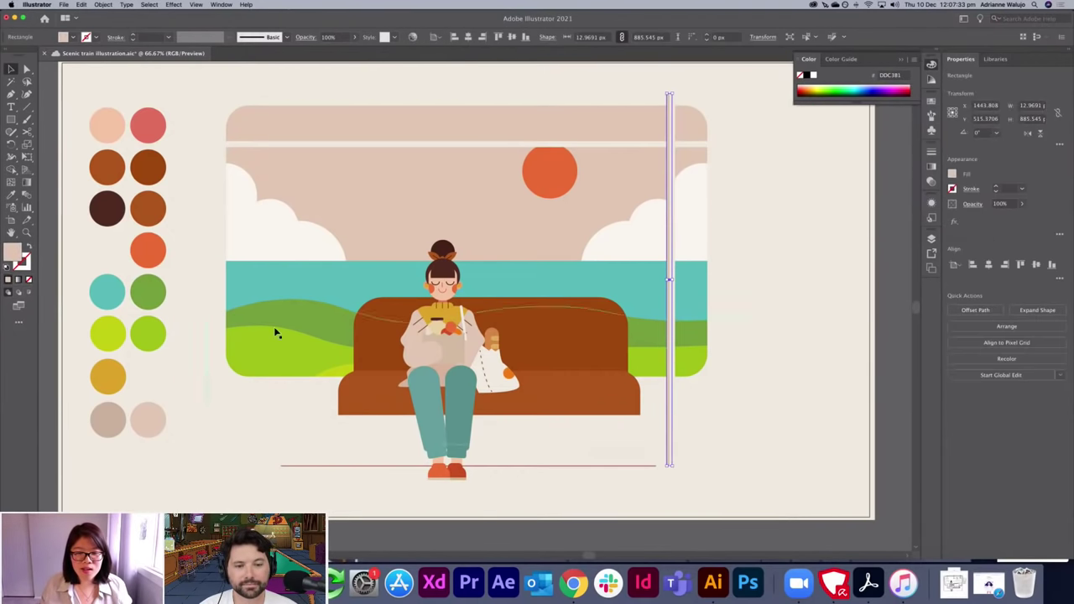
double_click(13, 253)
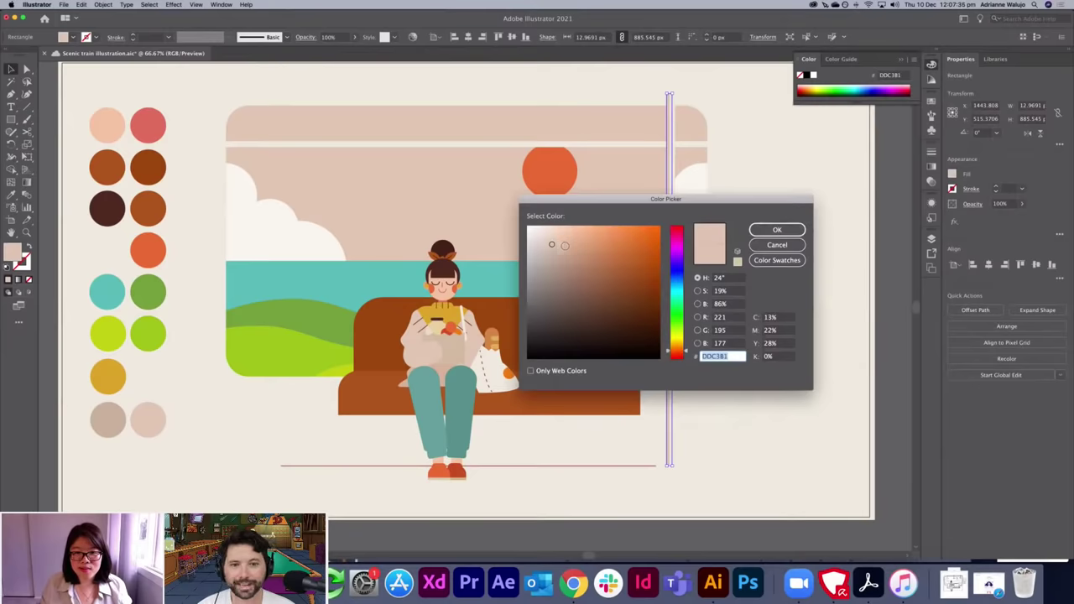
left_click(564, 245)
left_click(777, 229)
left_click(787, 222)
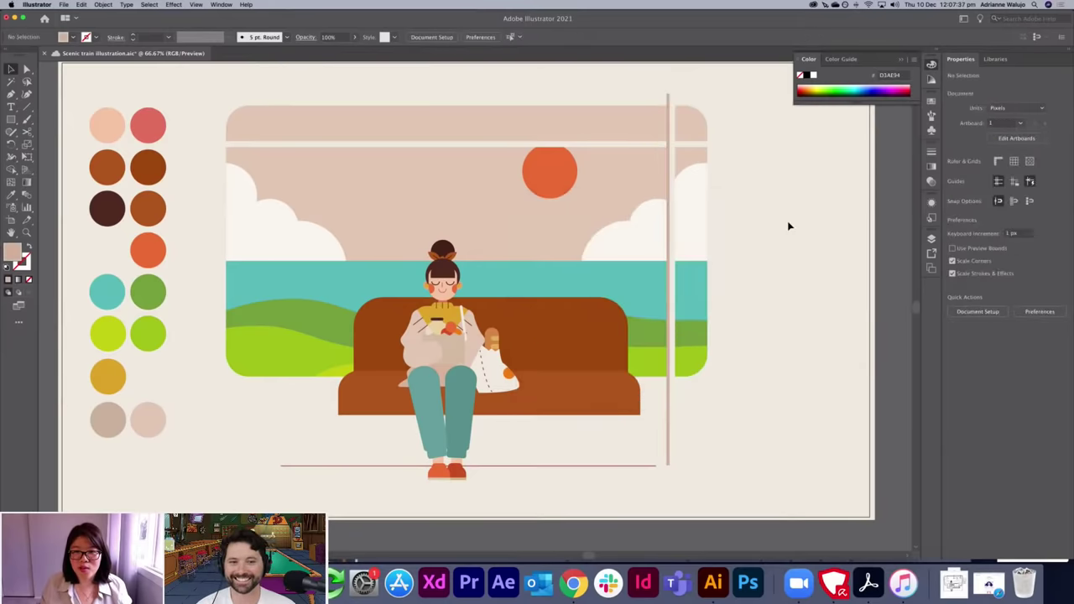
Shorten both vertical poles from above so their tops meet the window's upper edge.
key("a")
left_click(670, 96)
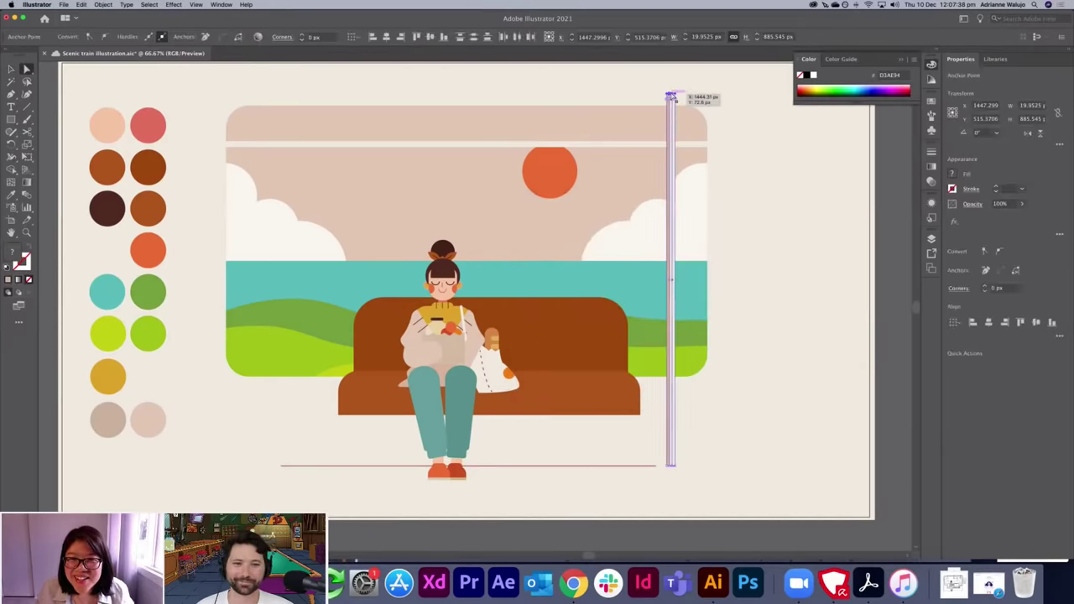
key("e")
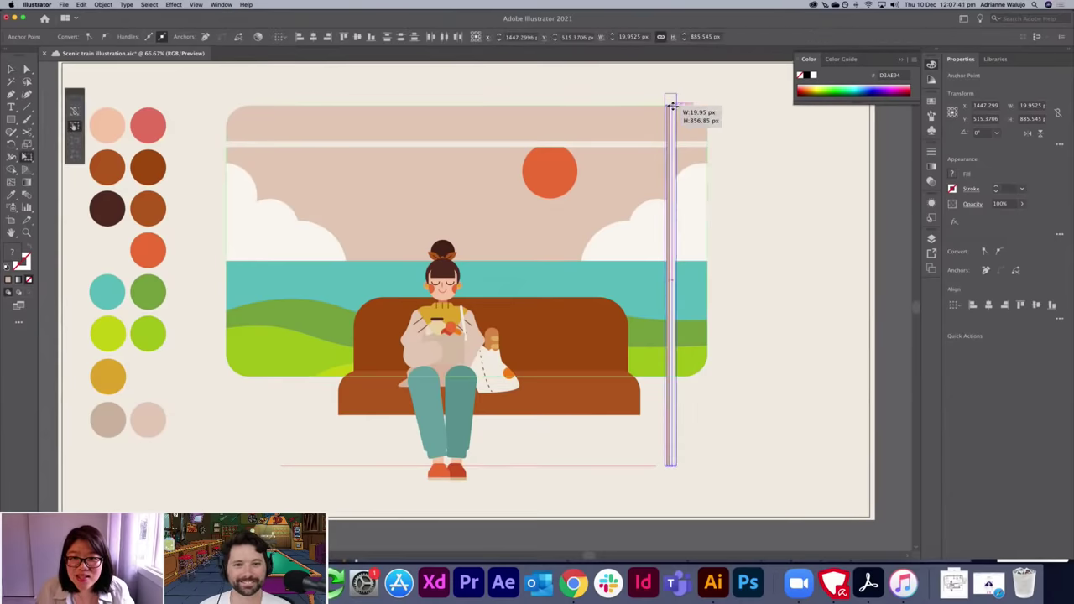
key("v")
left_click(738, 93)
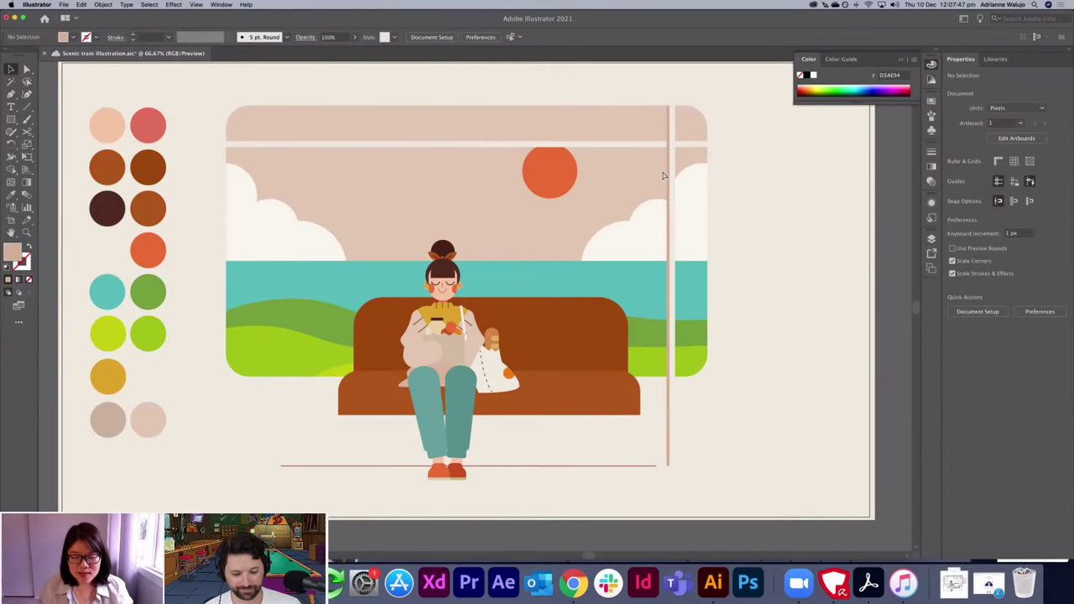
Draw a small tan D3AE94 square about 18 px wide on the horizontal bar, between the sun and the pole.
key("super+1")
scroll(663, 193, "up", 5)
left_click_drag(586, 242, 587, 224)
key("super+z")
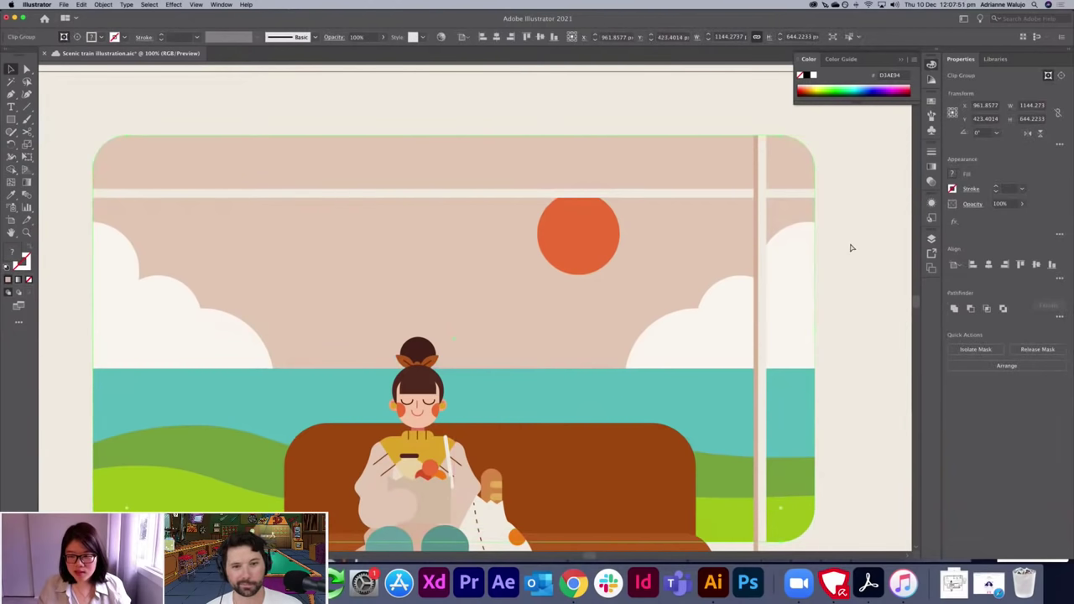
key("super+equal")
left_click_drag(744, 221, 587, 302)
key("m")
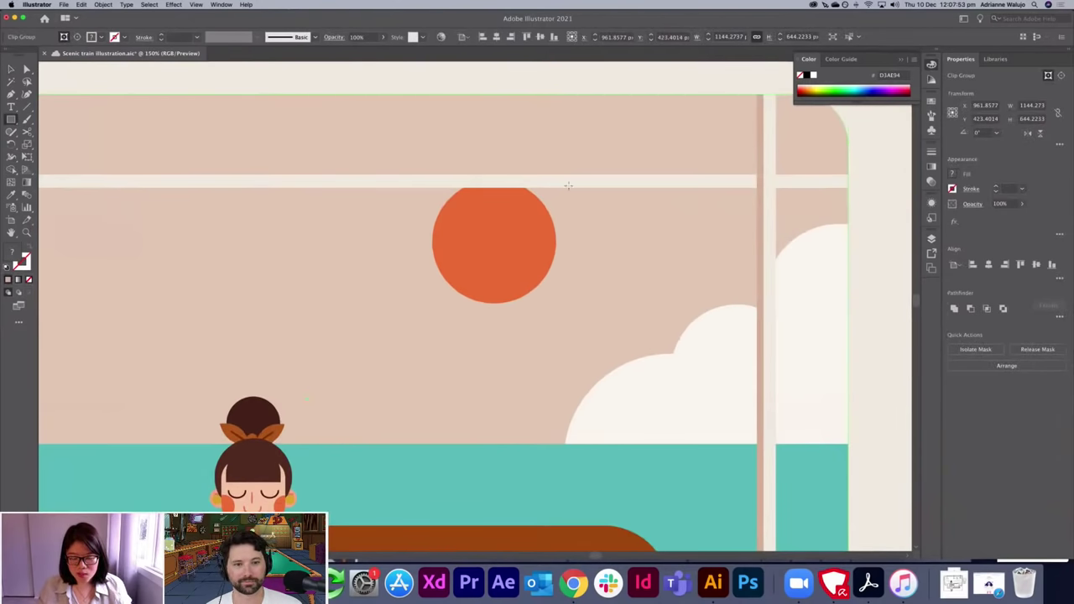
mouse_move(598, 179)
left_mouse_down()
mouse_move(615, 197)
mouse_move(607, 186)
left_mouse_up()
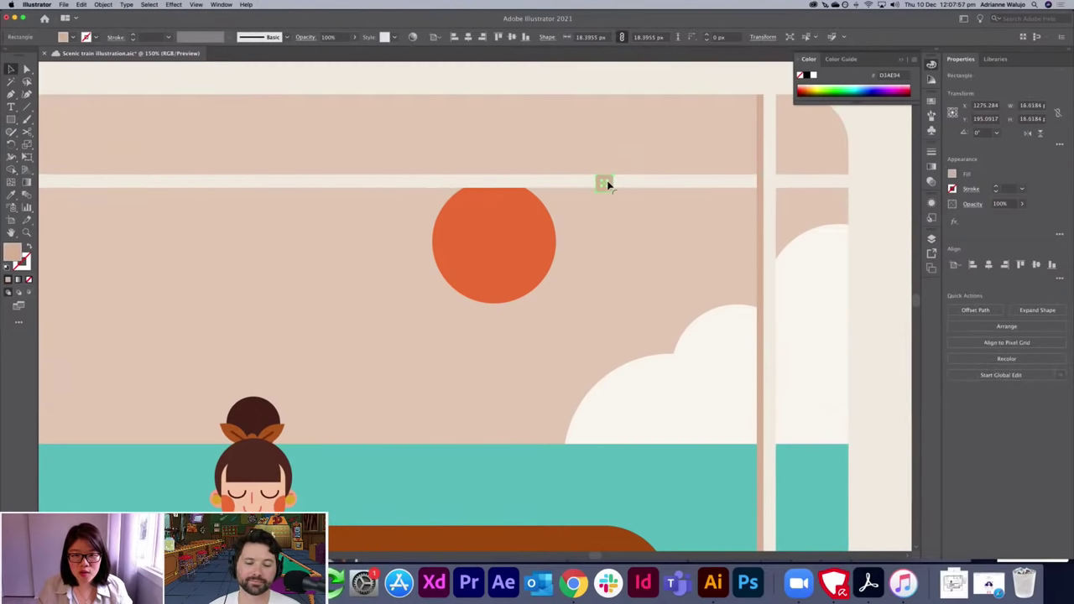
Centre the tan square vertically on the horizontal bar and add a narrow rectangle about 11 by 32 px hanging beneath it.
key("super+equal")
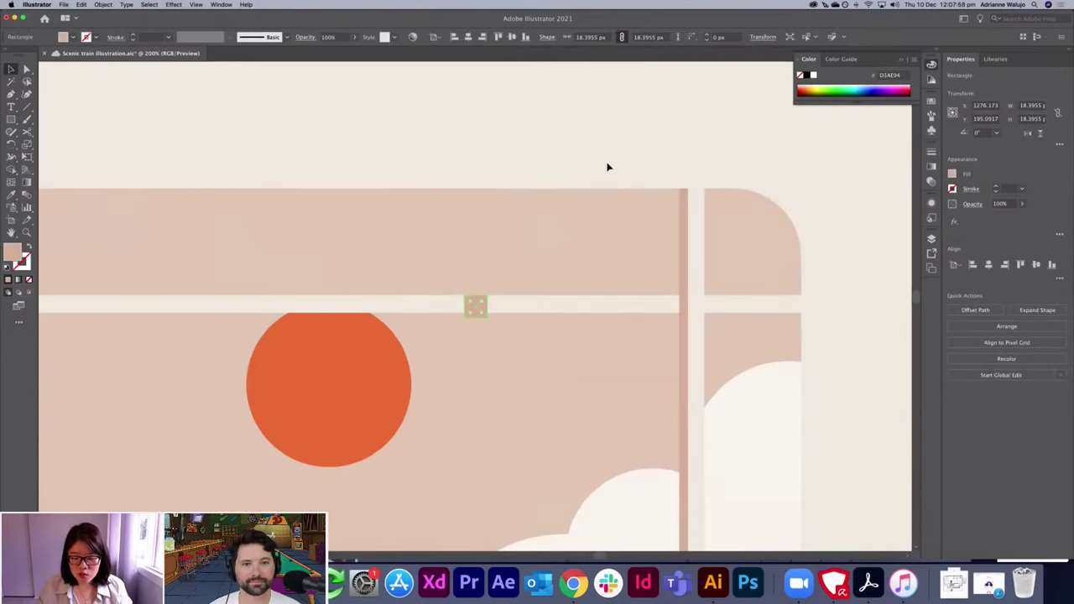
left_click(465, 170)
left_click_drag(474, 313, 474, 311)
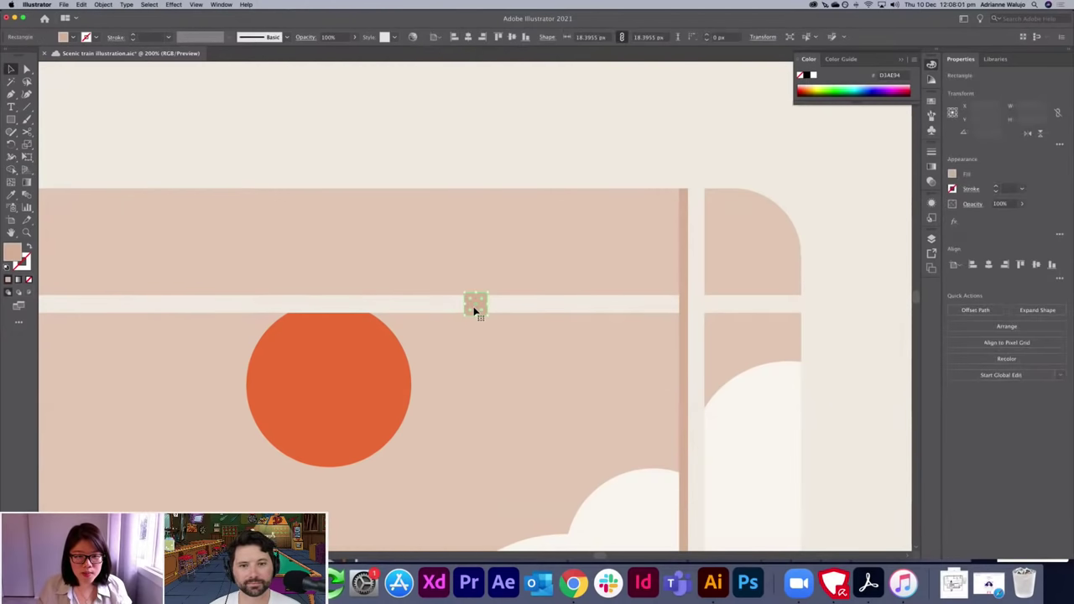
left_click(496, 160)
key("super+equal")
left_click_drag(479, 302, 525, 271)
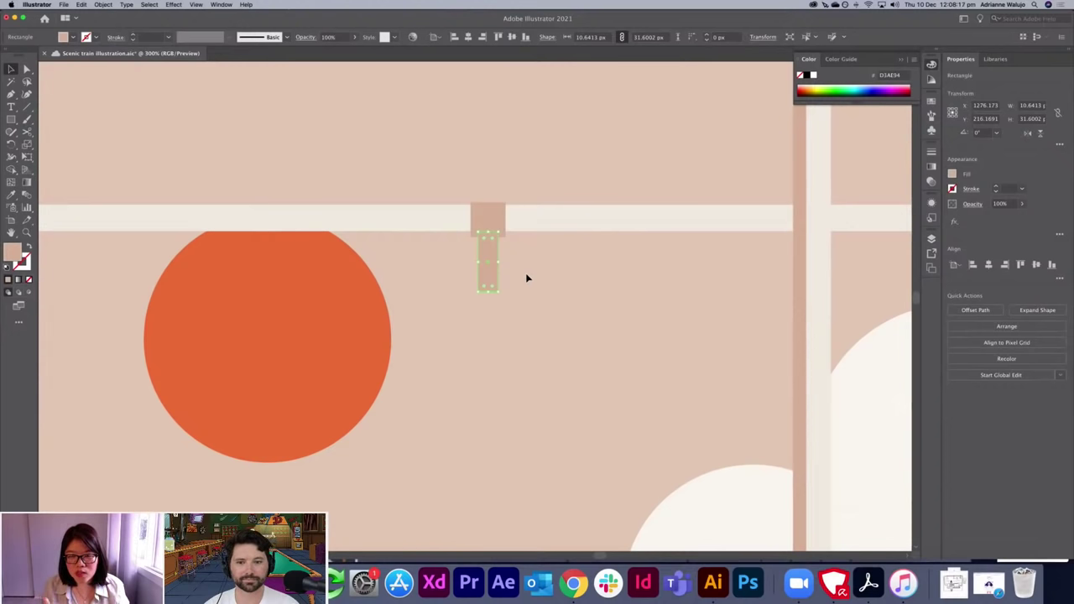
Set the hanging strap rectangle's fill to the darker brown BF8C6A.
scroll(523, 271, "up", 3)
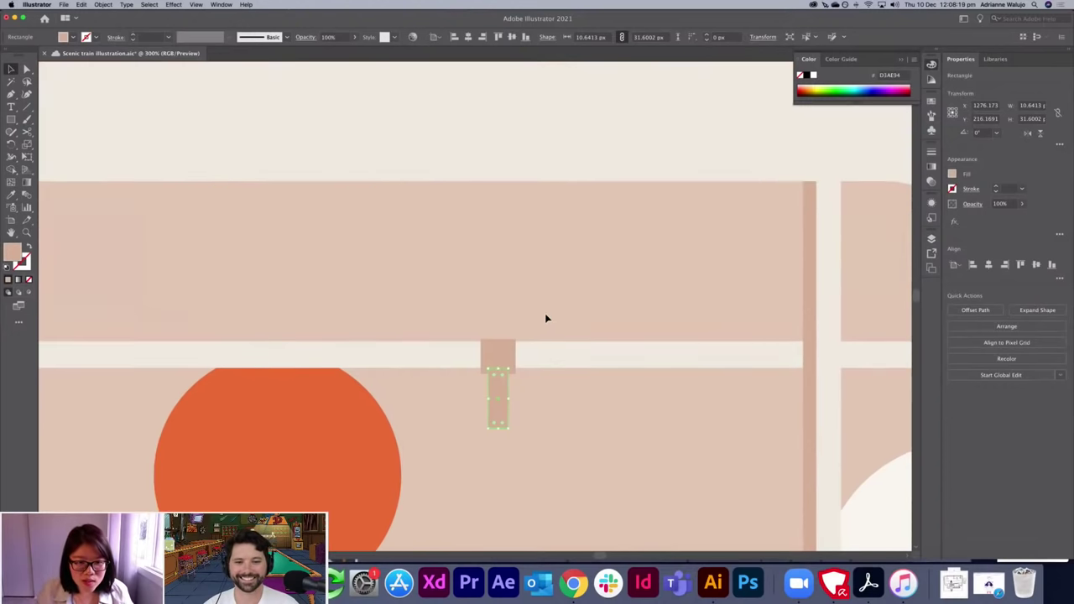
scroll(546, 317, "down", 2)
double_click(12, 257)
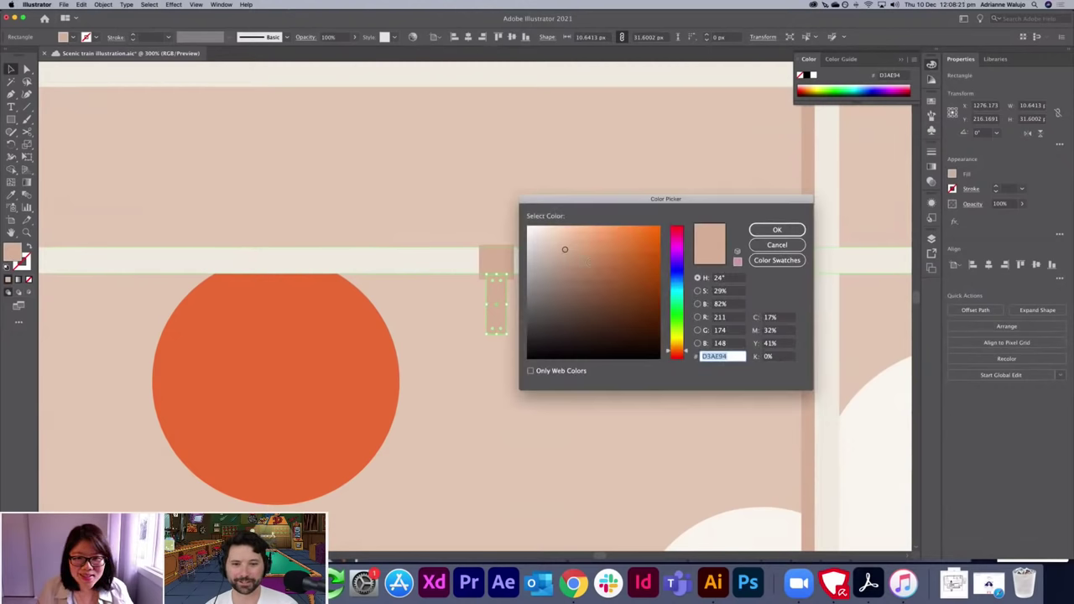
left_click(578, 255)
left_click(584, 259)
left_click(776, 229)
Lengthen the hanging strap downward to about 43 px tall.
left_click(488, 252)
left_click(496, 323)
left_click_drag(496, 333, 499, 358)
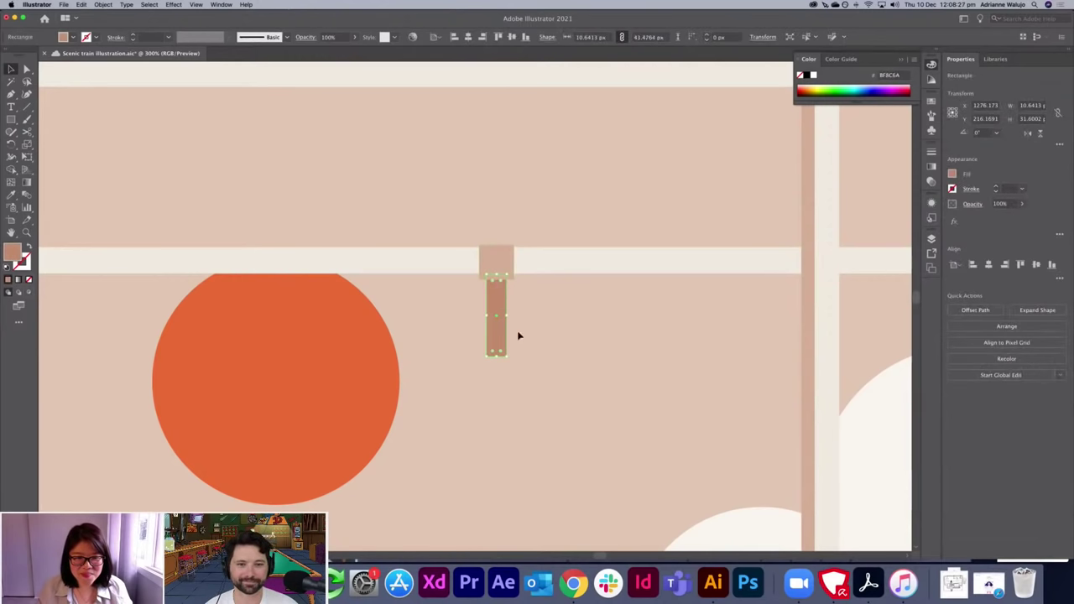
left_click(563, 239)
Create a three-sided polygon about 87 by 75 px near the strap's lower end.
left_click_drag(563, 239, 611, 148)
left_click(12, 120)
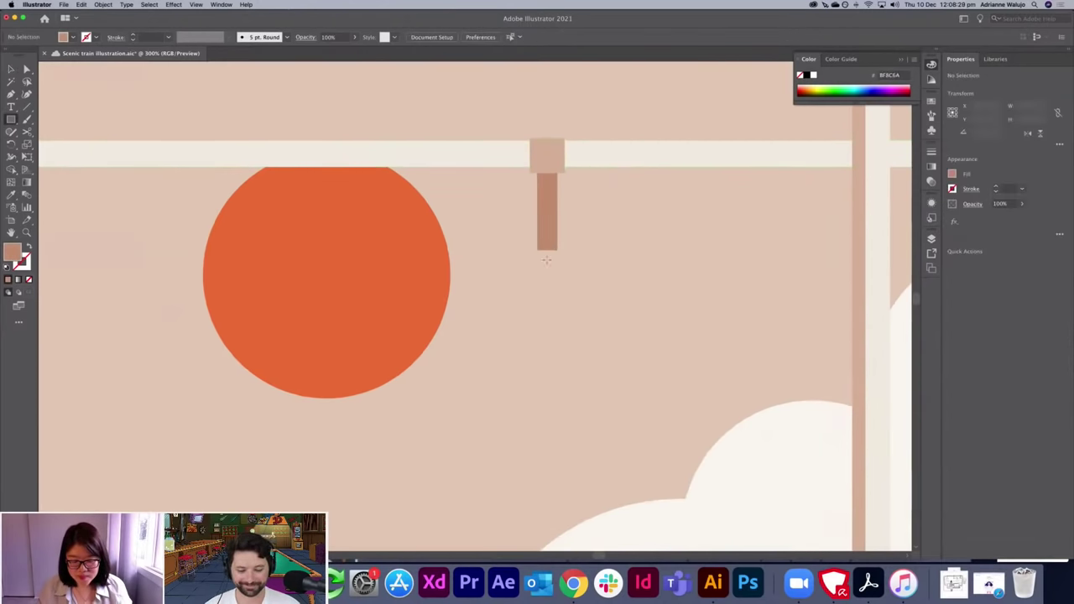
left_click_drag(13, 122, 74, 158)
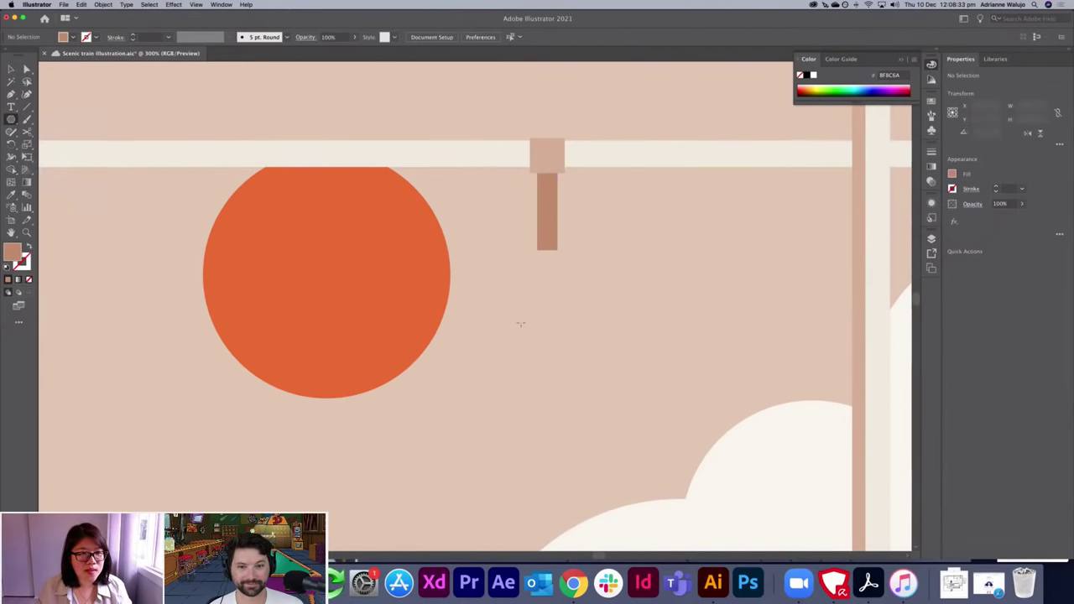
left_click(520, 325)
type("3")
left_click(560, 315)
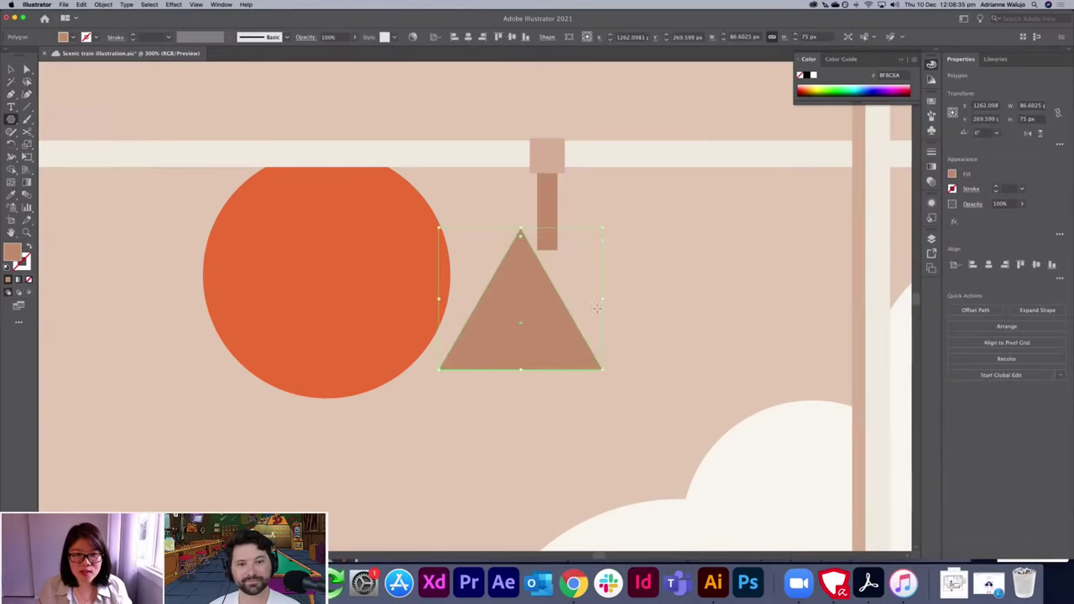
Centre the triangle beneath the strap and reduce its height for a flatter handle shape.
key("v")
left_click_drag(536, 313, 571, 312)
left_click_drag(550, 371, 563, 317)
Swap the triangle's fill and stroke to leave only a brown outline, and set its stroke weight to 8 pt.
left_click(30, 249)
left_click(1006, 189)
type("4")
key("Tab")
left_click(1009, 189)
type("6")
key("Tab")
left_click_drag(576, 282, 575, 292)
left_click(1009, 188)
type("8")
key("Tab")
Round the corners of the triangular strap handle.
left_click(585, 297)
left_click(585, 297)
left_click_drag(548, 259, 547, 264)
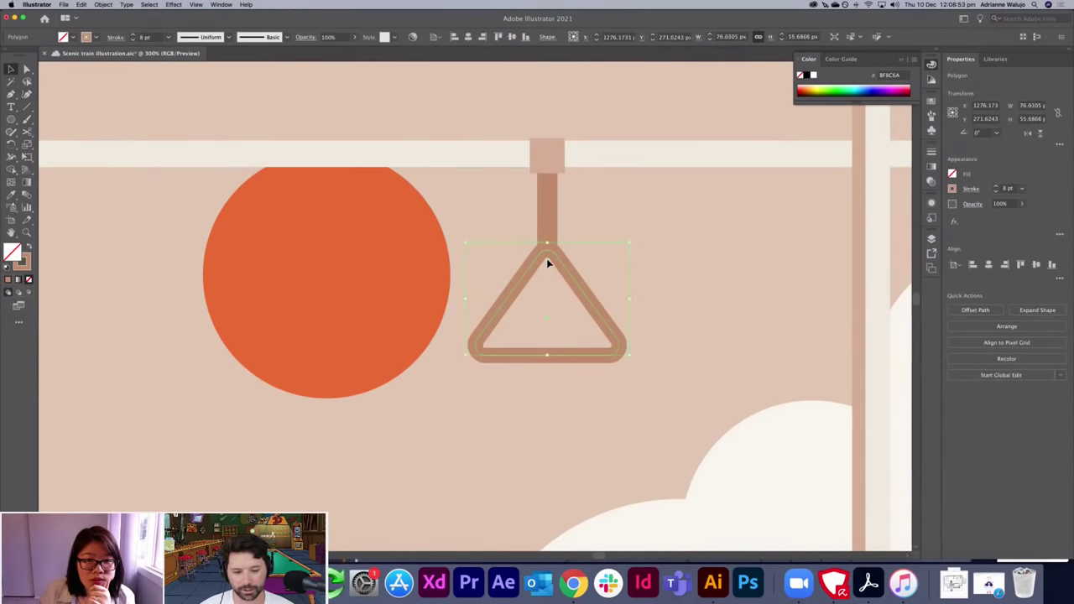
Expand the fill and stroke of the rounded triangular strap handle into a solid shape.
left_click(103, 5)
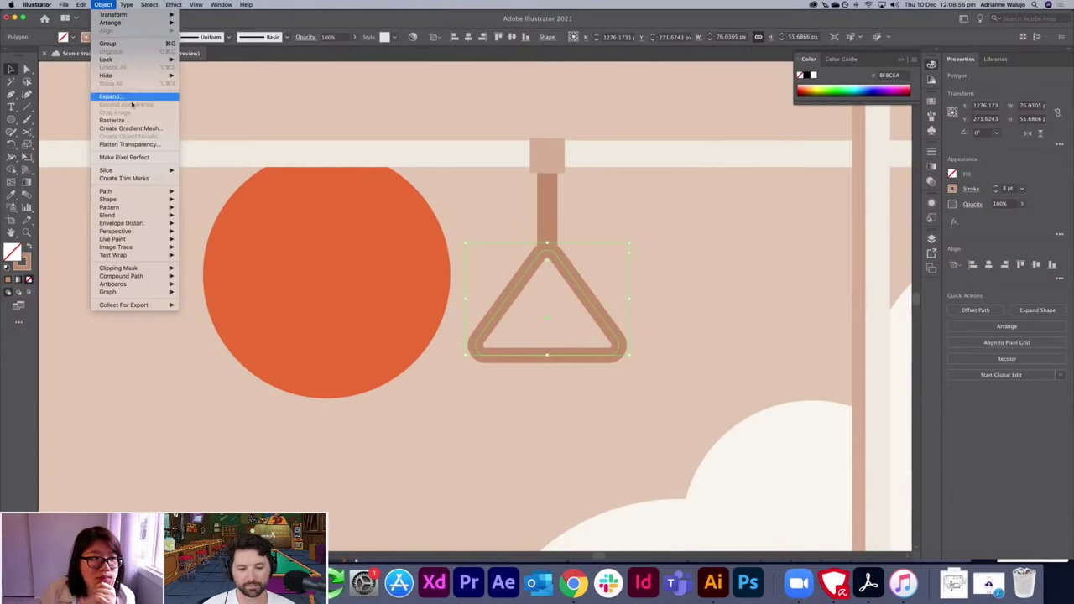
left_click(618, 266)
left_click(567, 356)
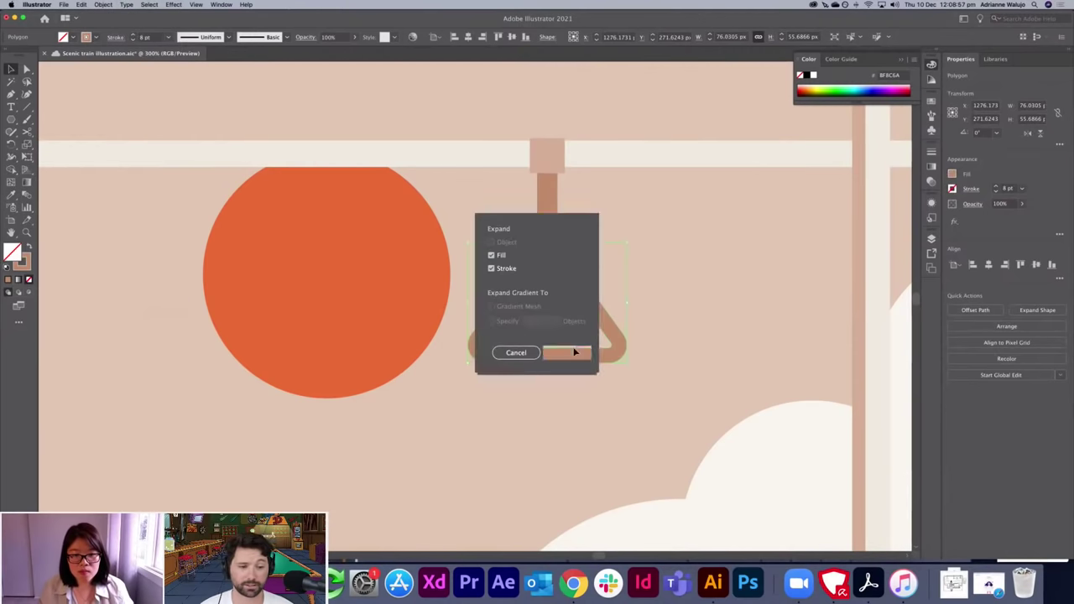
left_click(637, 283)
key("super+minus")
key("super+minus")
key("super+minus")
key("super+minus")
key("super+minus")
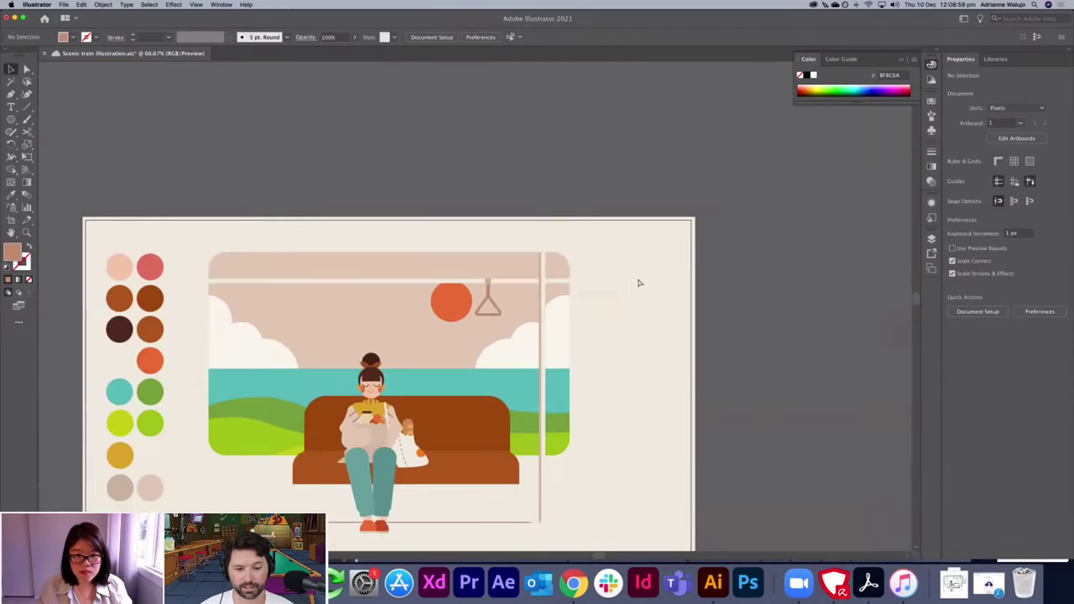
Move the orange sun higher in the window so that it sits across the horizontal bar, behind it.
key("super+equal")
key("super+equal")
mouse_move(406, 283)
left_mouse_down()
mouse_move(405, 266)
mouse_move(421, 273)
left_mouse_up()
key("super+z")
double_click(418, 292)
key("super+z")
double_click(421, 290)
double_click(363, 166)
left_click_drag(472, 238, 631, 137)
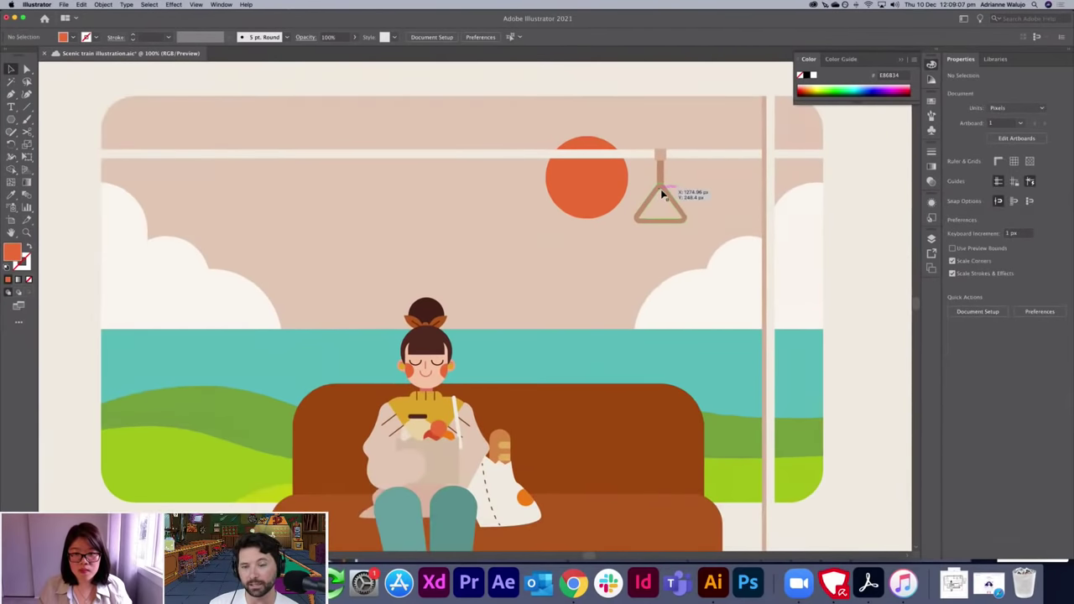
Change the fill of the strap's vertical strip to the darker brown AA7552.
left_click(660, 189)
left_click(662, 168)
double_click(12, 251)
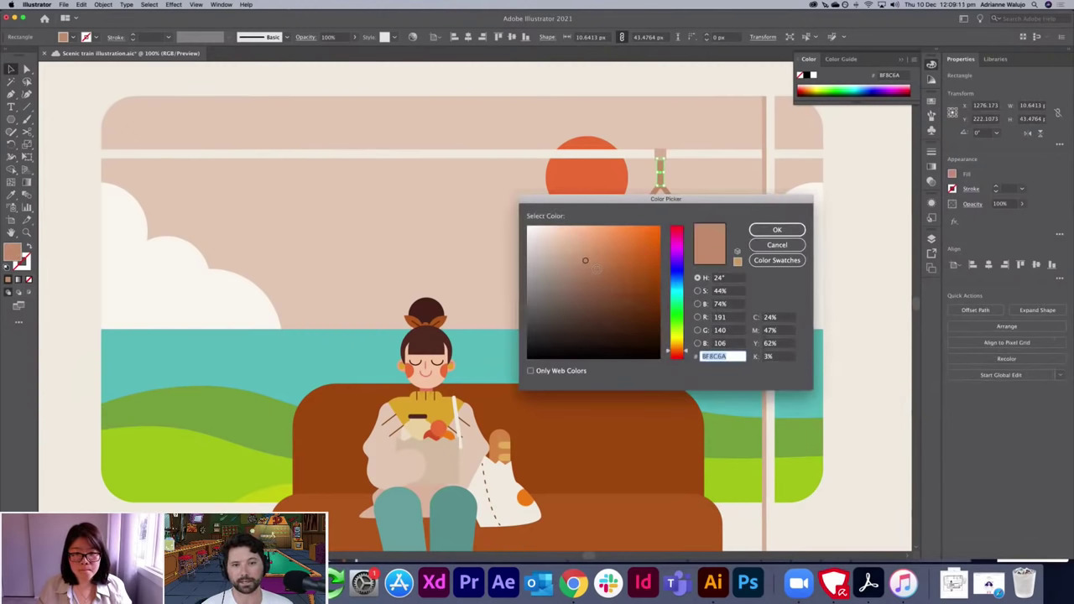
type("AA7552")
left_click(777, 230)
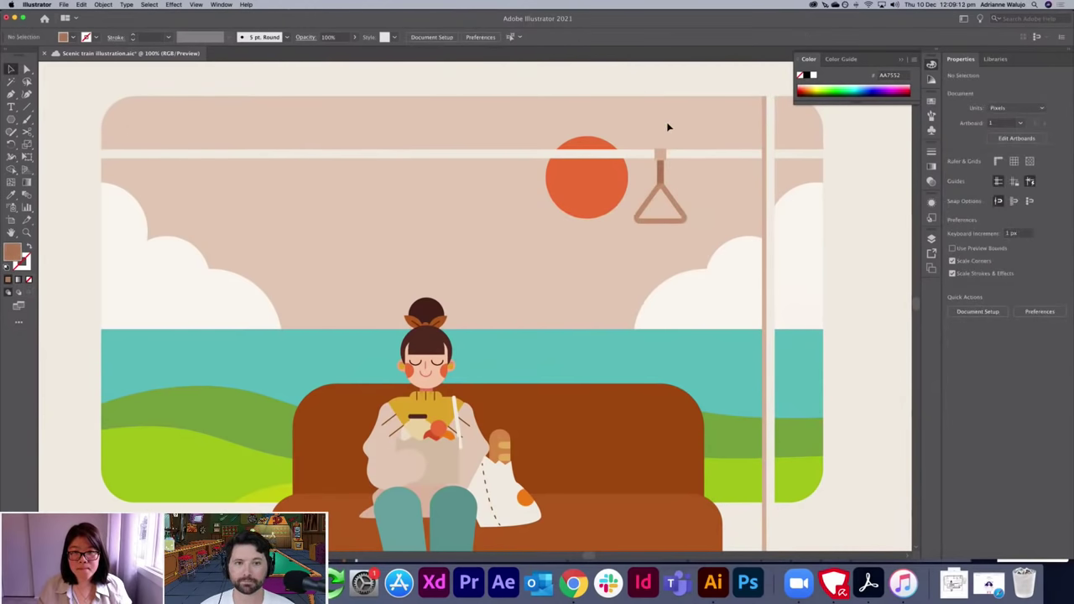
Group the parts of the hand strap and place three copies of it along the bar towards the window's left side.
left_click(661, 166)
left_click(676, 201)
left_click_drag(673, 207, 483, 200)
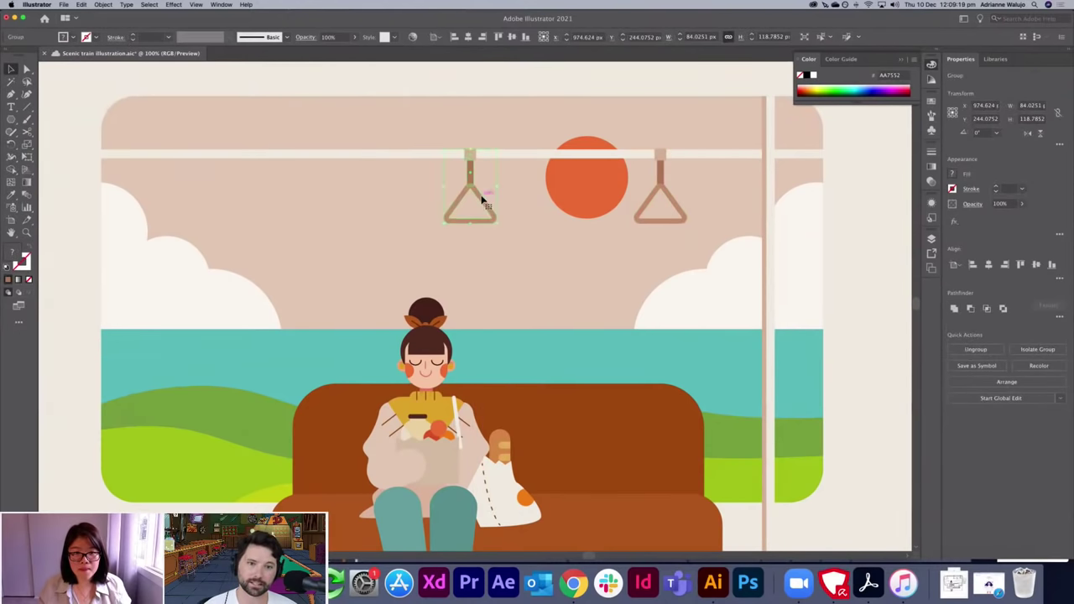
key("Delete")
left_click_drag(663, 172, 194, 174)
key("super+shift+z")
left_click(347, 187, "shift")
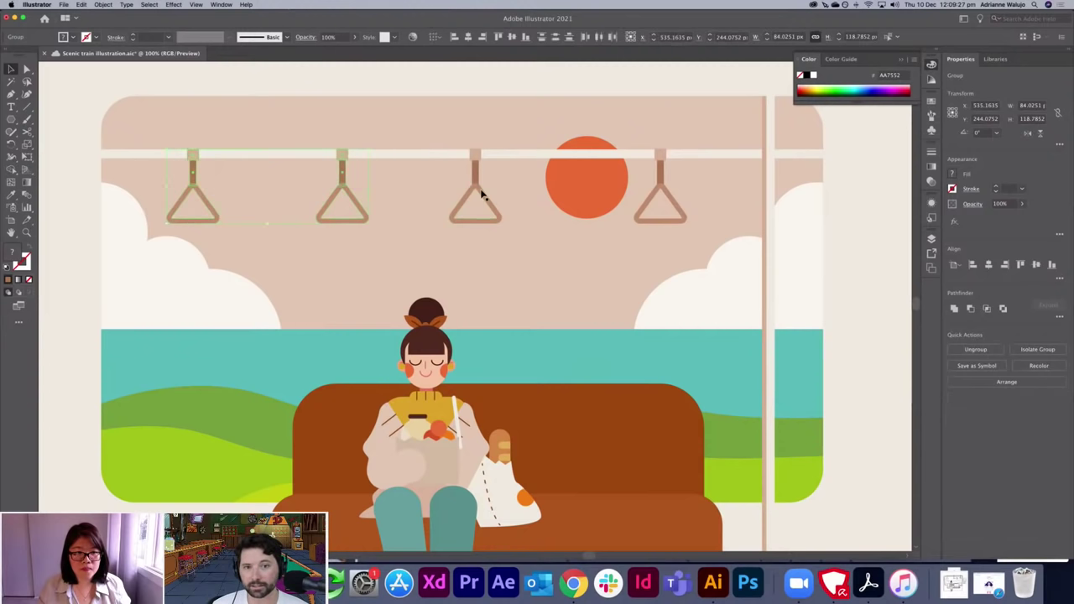
Move the rightmost strap closer to the pole and distribute the horizontal spacing of all four straps evenly.
left_click_drag(659, 193, 718, 192)
left_click(483, 190)
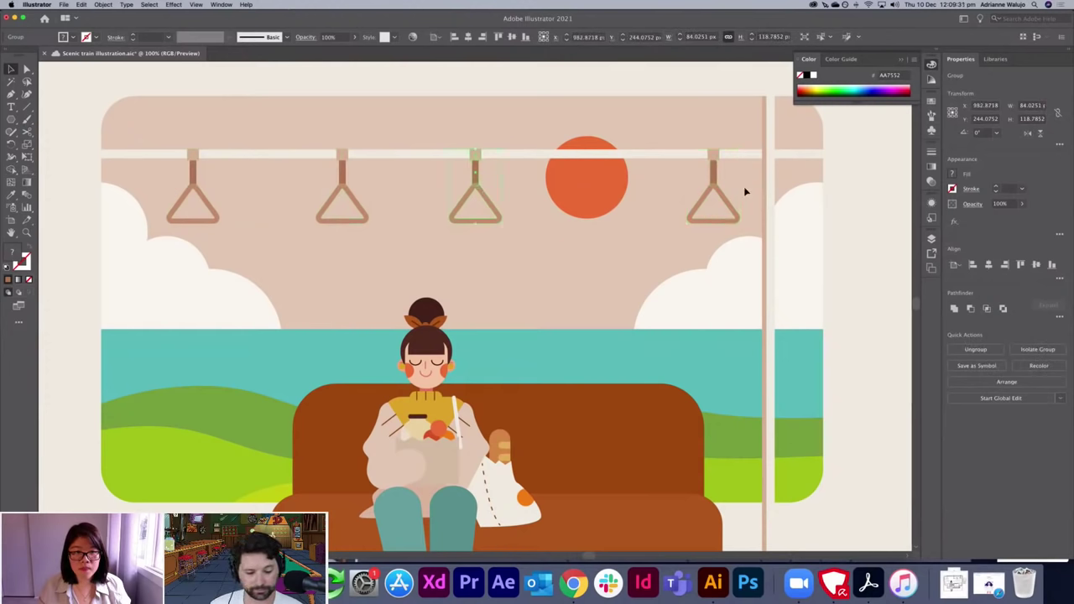
left_click(720, 196)
left_click(483, 193, "shift")
left_click(353, 200, "shift")
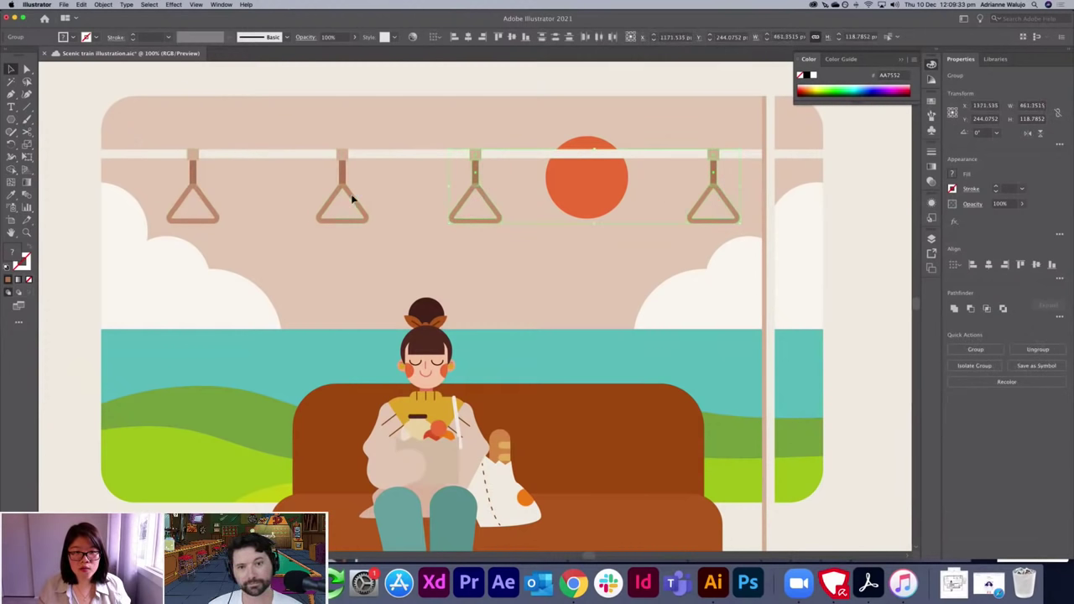
left_click(202, 199, "shift")
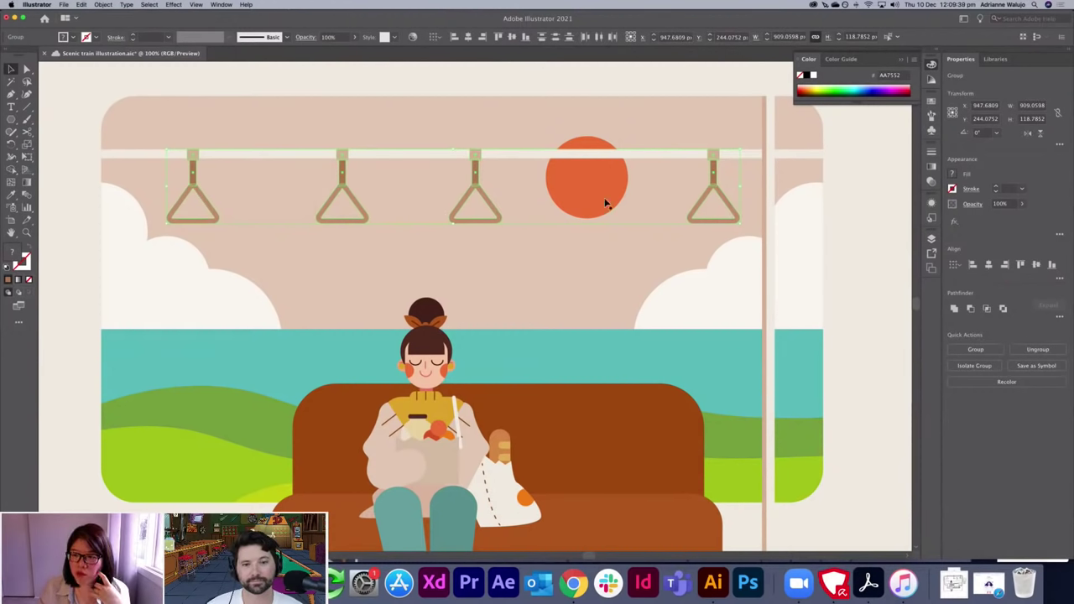
left_click(1059, 278)
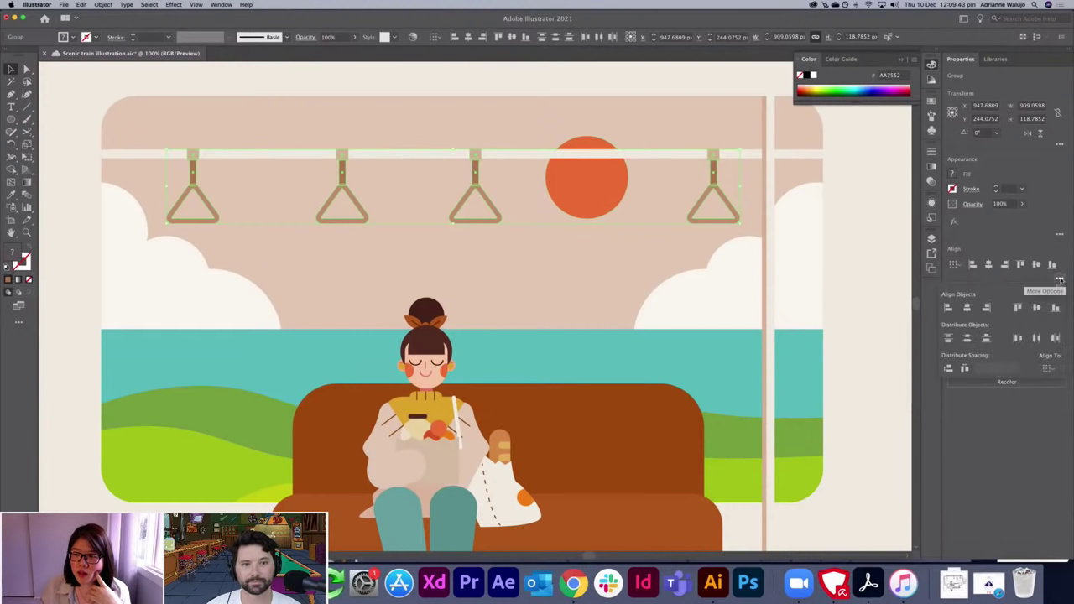
left_click(964, 369)
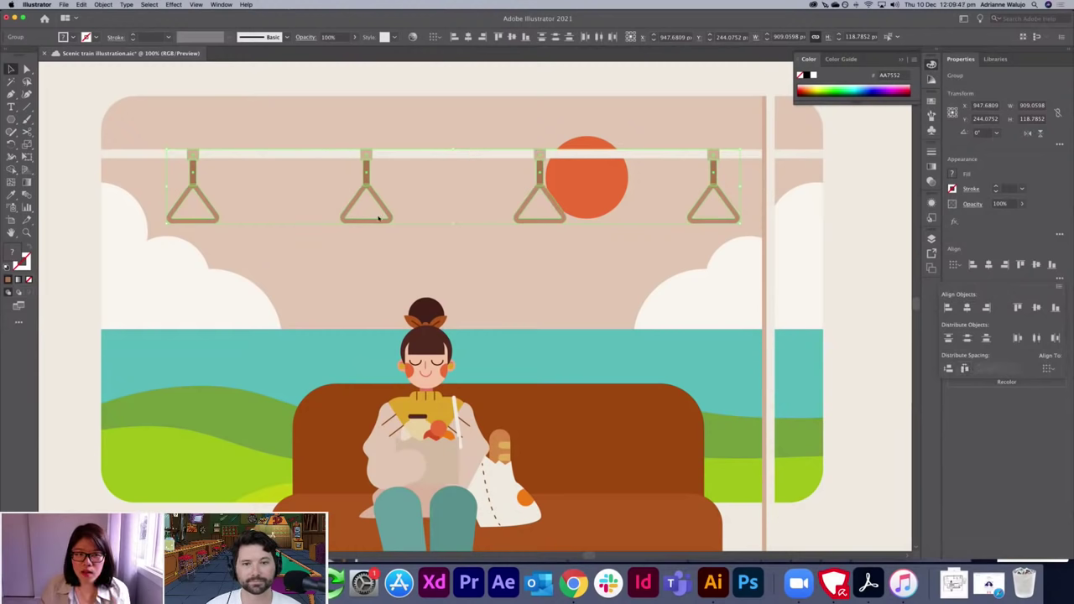
left_click(164, 119)
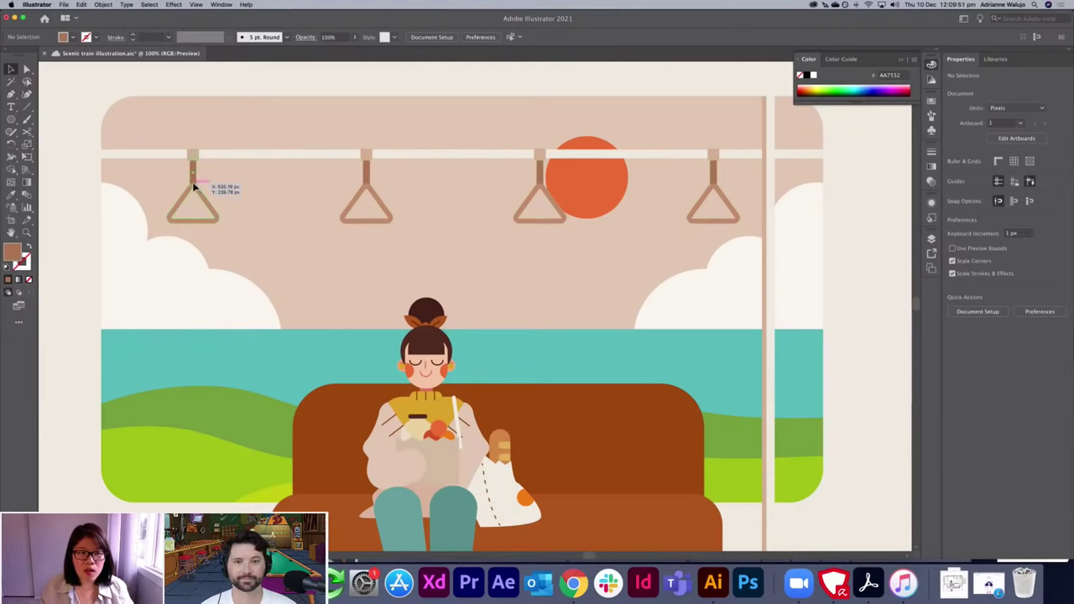
Try moving the rightmost strap past the pole to the window's edge and redistributing the four straps, then undo both changes.
left_click(194, 186)
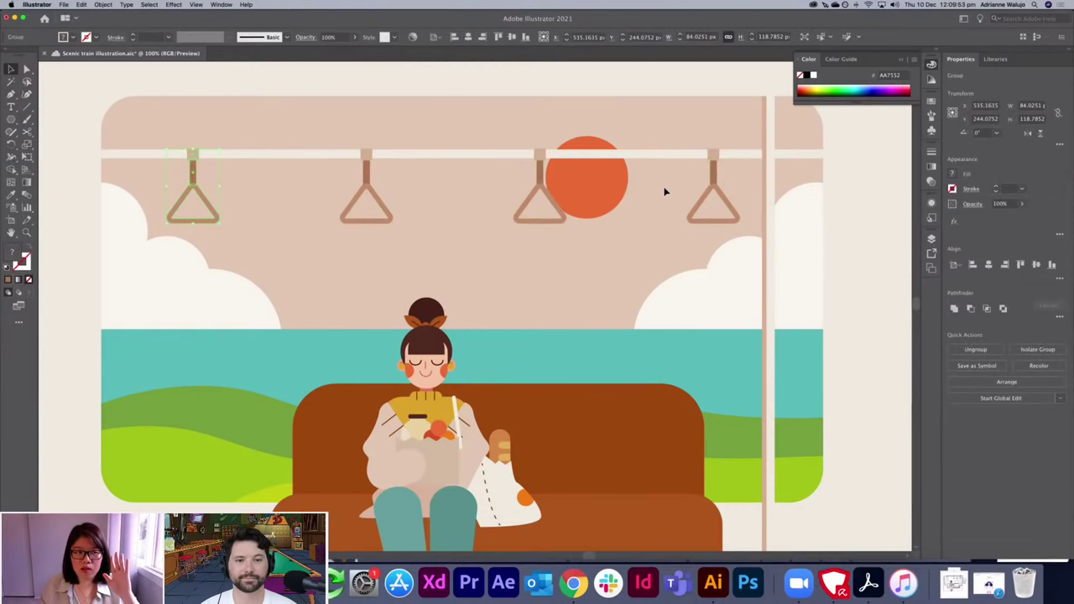
left_click_drag(714, 185, 833, 185)
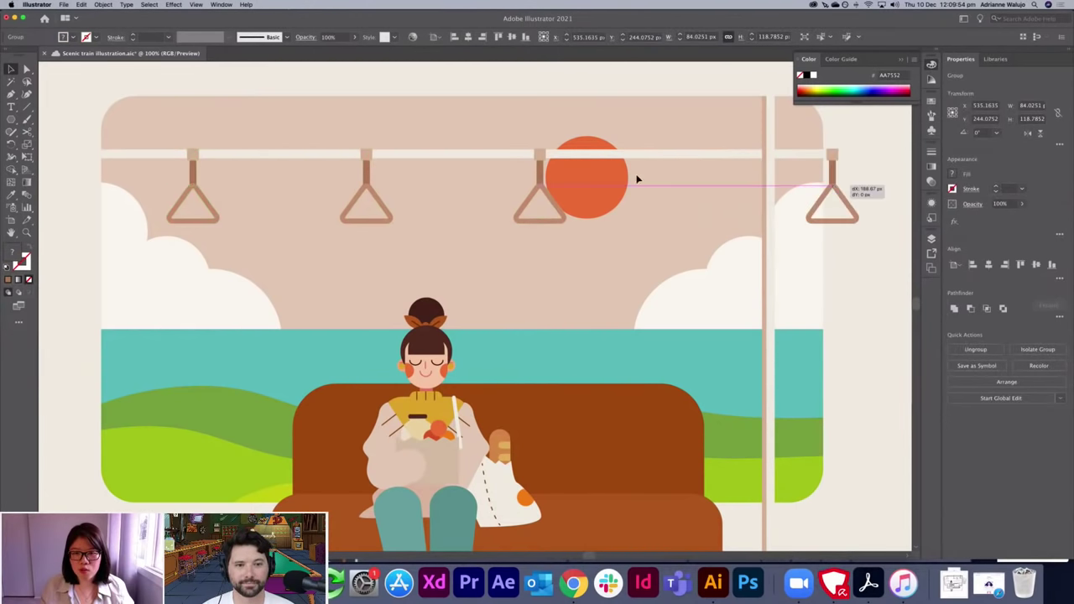
left_click(541, 185, "shift")
left_click(367, 199, "shift")
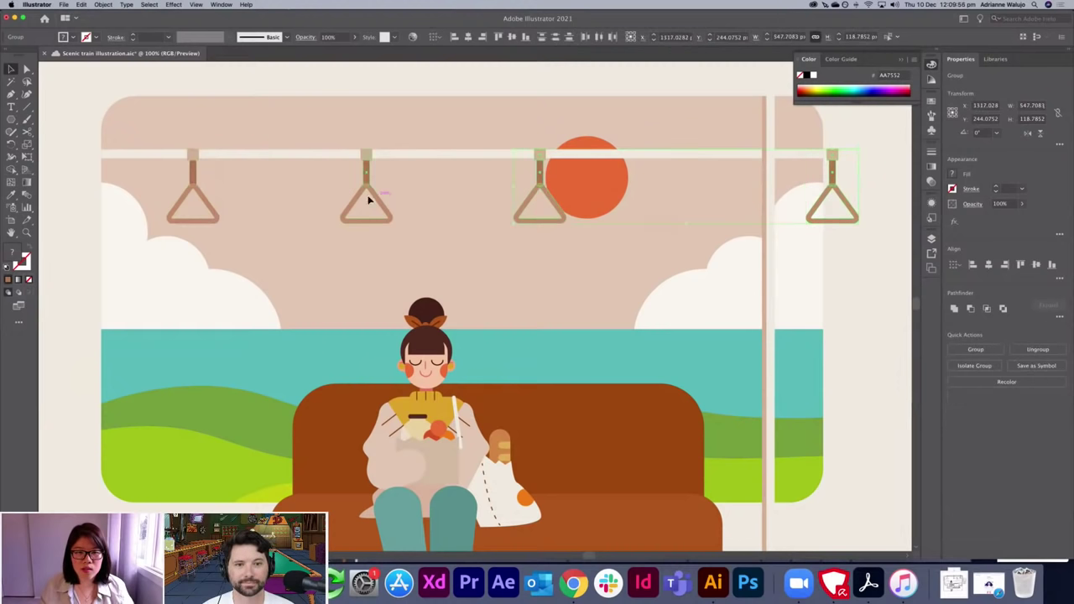
left_click(216, 212, "shift")
left_click(956, 265)
left_click(969, 322)
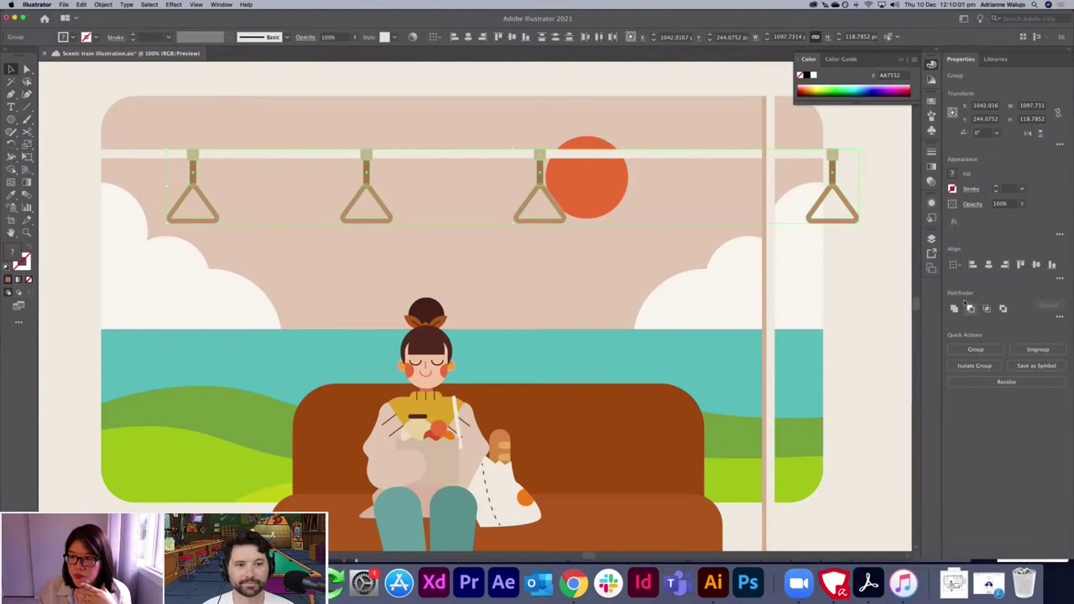
left_click(1059, 277)
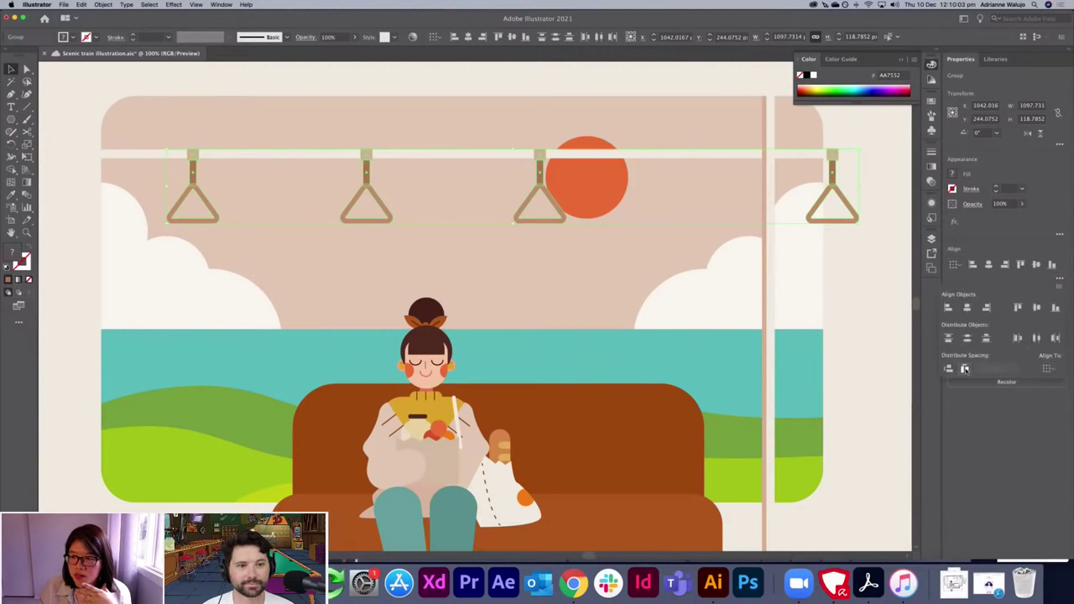
left_click(964, 369)
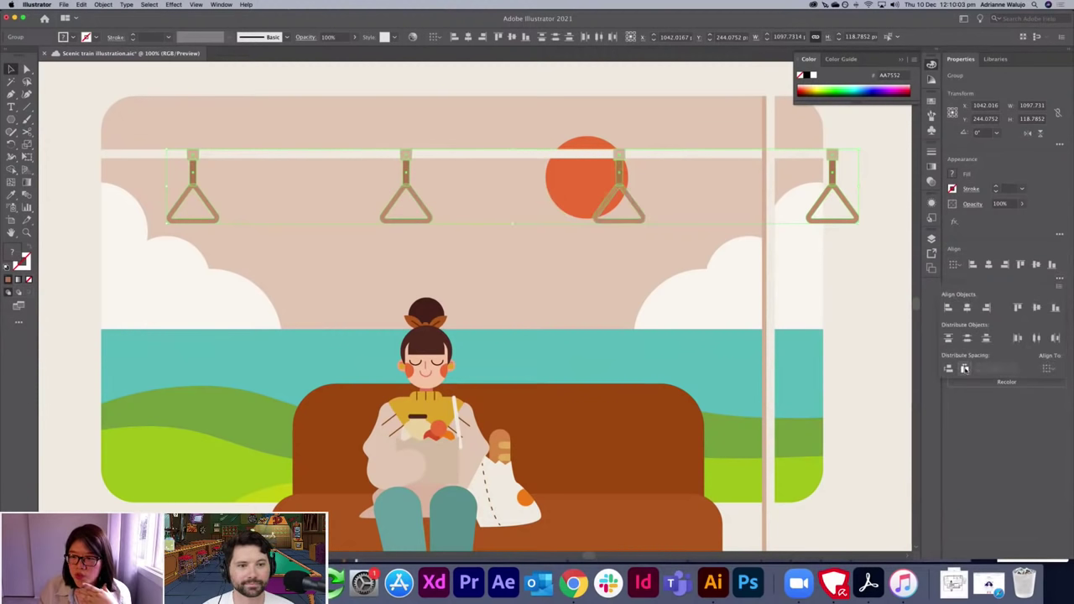
key("super+z")
key("super+z")
left_click(863, 243)
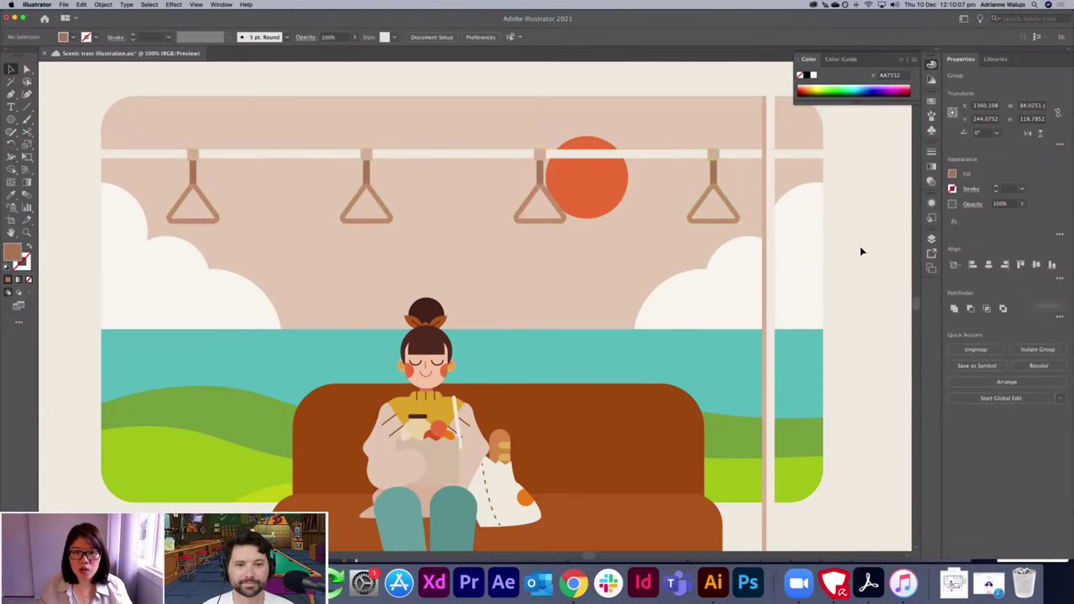
Save the train illustration document.
key("super+minus")
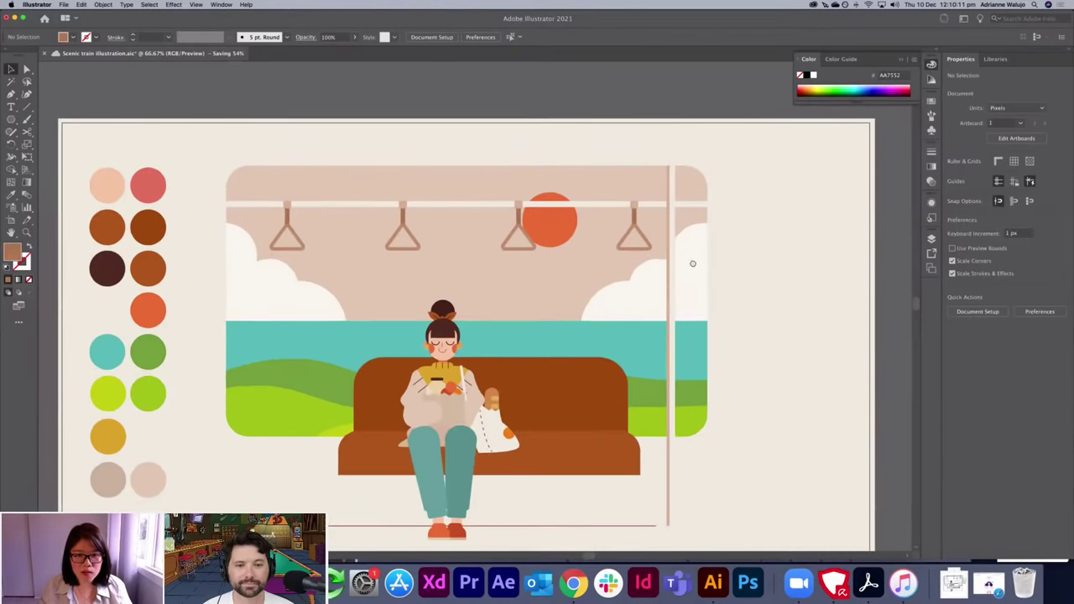
scroll(679, 273, "down", 3)
scroll(679, 272, "right", 2)
scroll(714, 293, "left", 2)
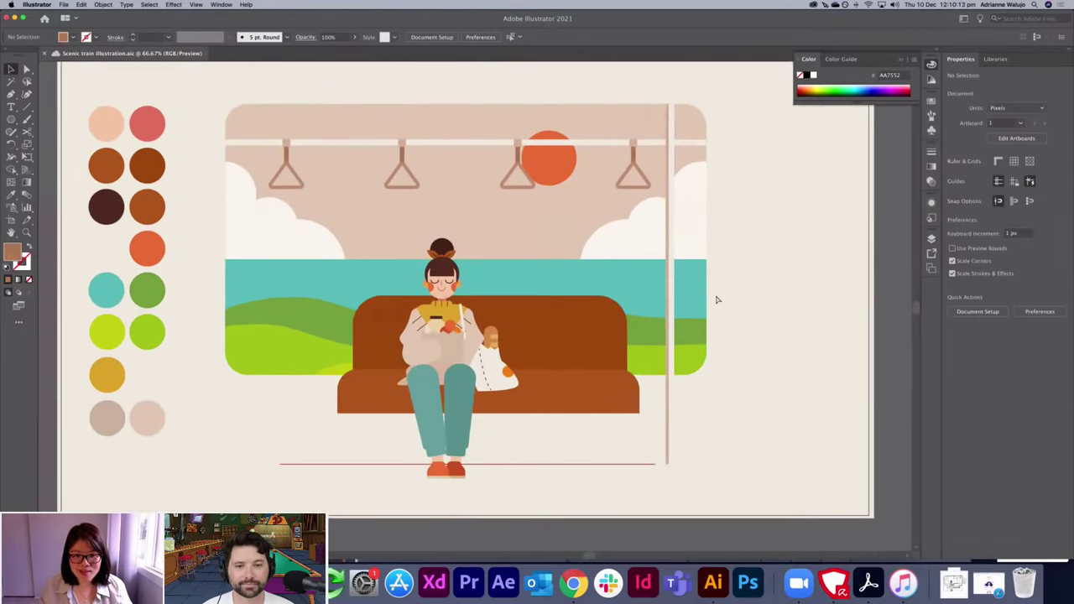
Draw a rectangle about 145 by 182 px to the right of the window and fill it with the cloud's off-white F9F5ED.
key("super+equal")
scroll(562, 332, "up", 2)
scroll(562, 332, "right", 1)
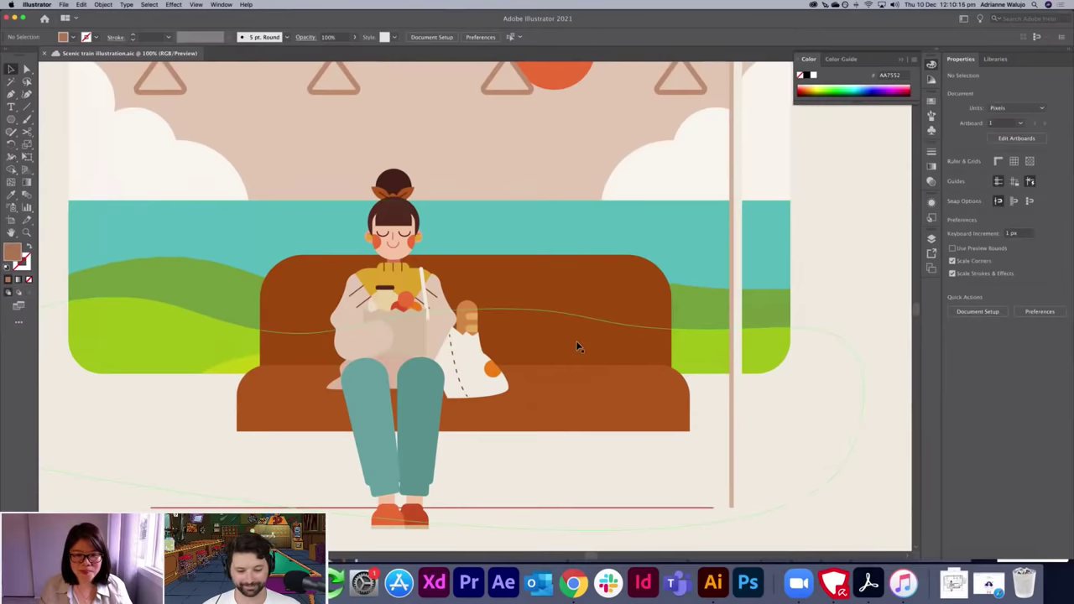
key("super+minus")
key("super+equal")
left_click_drag(666, 287, 481, 361)
key("m")
left_click_drag(634, 154, 725, 269)
key("i")
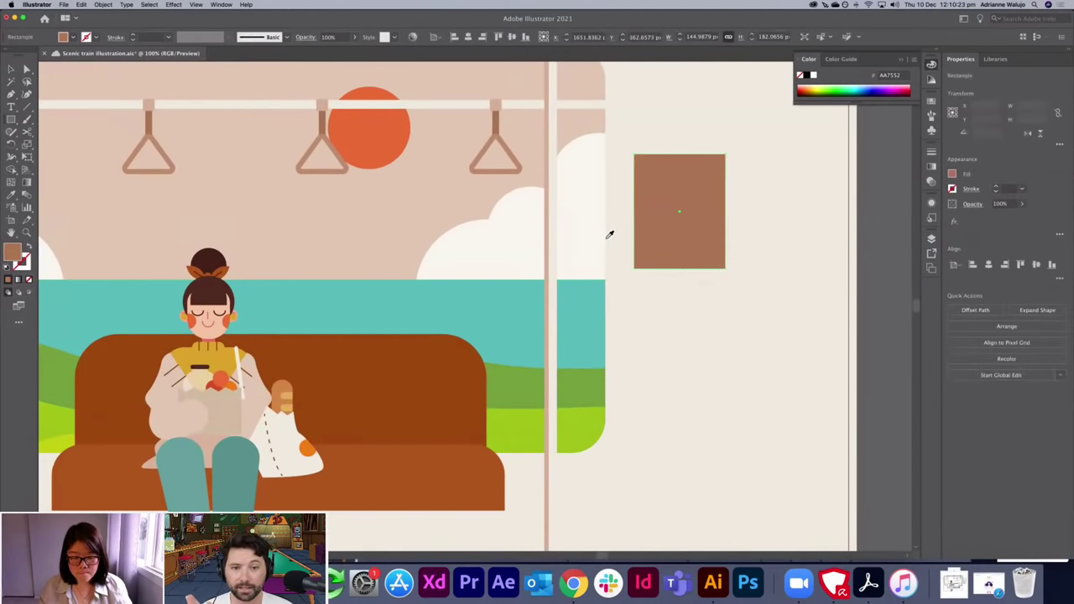
left_click(599, 241)
key("v")
Duplicate the poster rectangle slightly down and to the left, and fill one of the two with the pole's shadow brown D1AE94.
left_click(625, 240)
left_click_drag(672, 238, 667, 242)
left_click_drag(654, 347, 657, 344)
key("super+z")
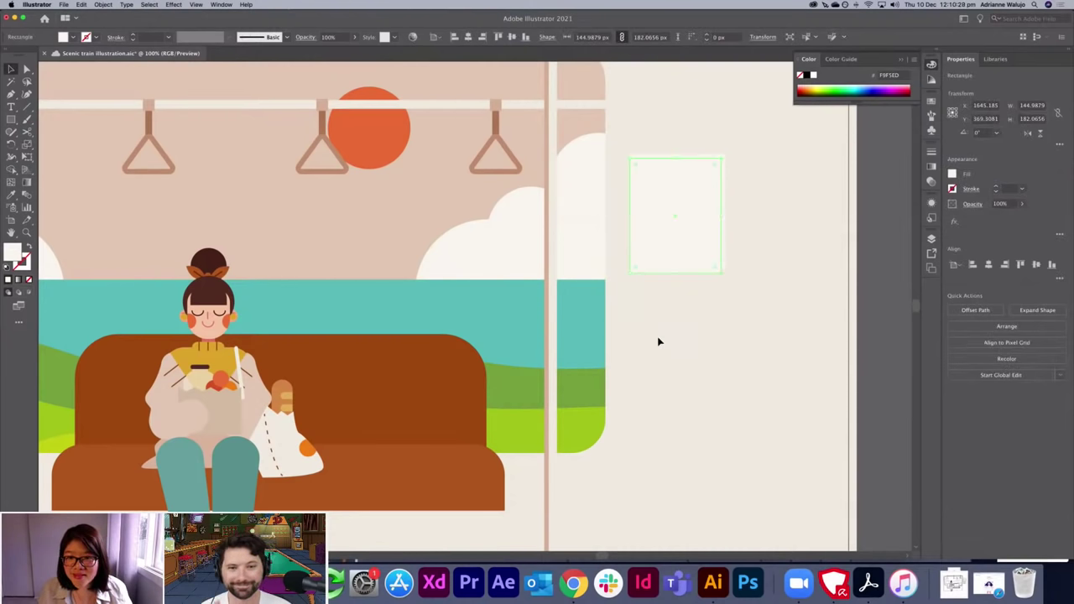
key("i")
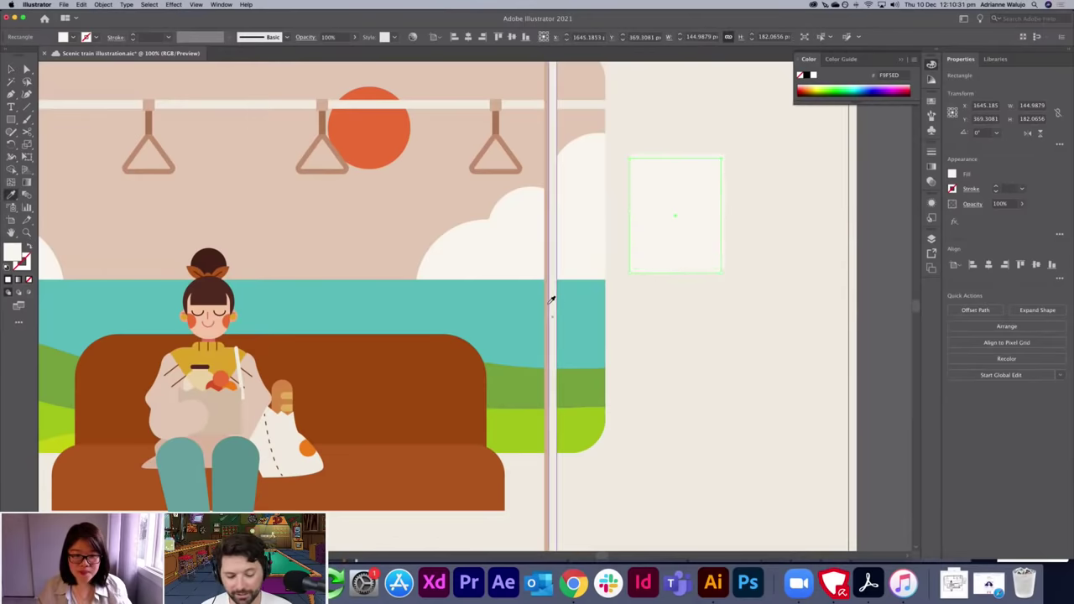
left_click(551, 300)
Bring the off-white poster rectangle to the front of the brown one.
key("v")
left_click(727, 195)
left_click(723, 190)
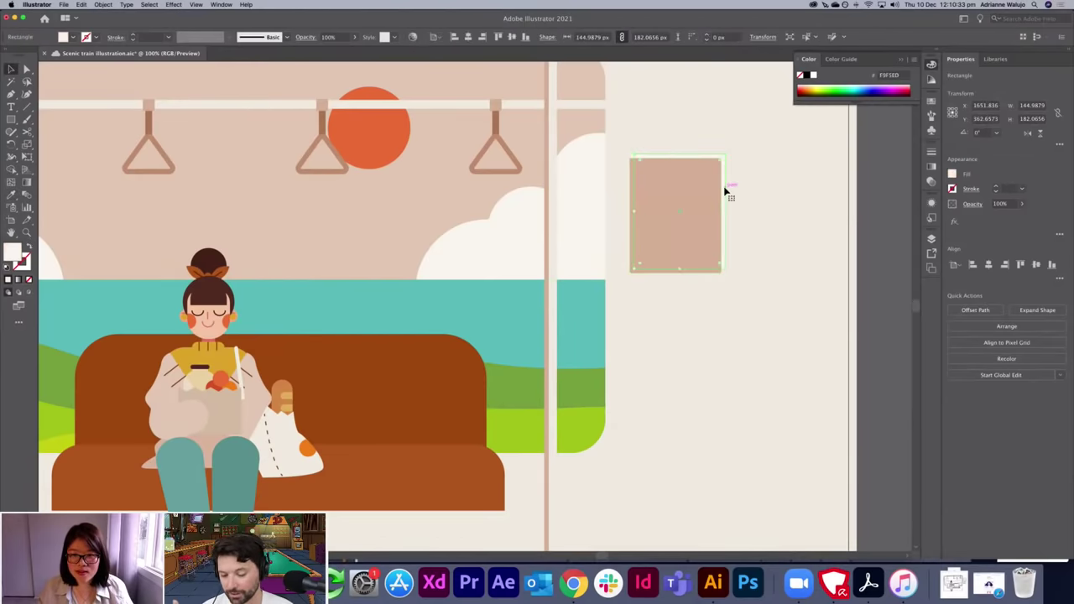
key("super+shift+]")
left_click(743, 232)
Nudge the brown rectangle closer to the off-white poster to make its shadow thinner.
left_click(633, 159)
left_click(631, 155)
left_click(632, 168)
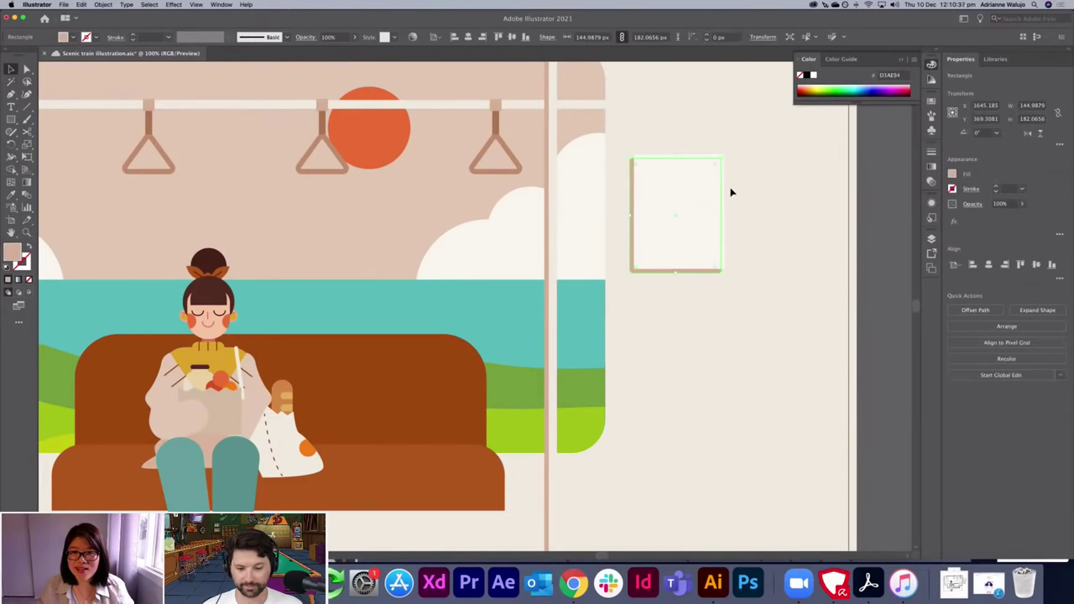
left_click(761, 184)
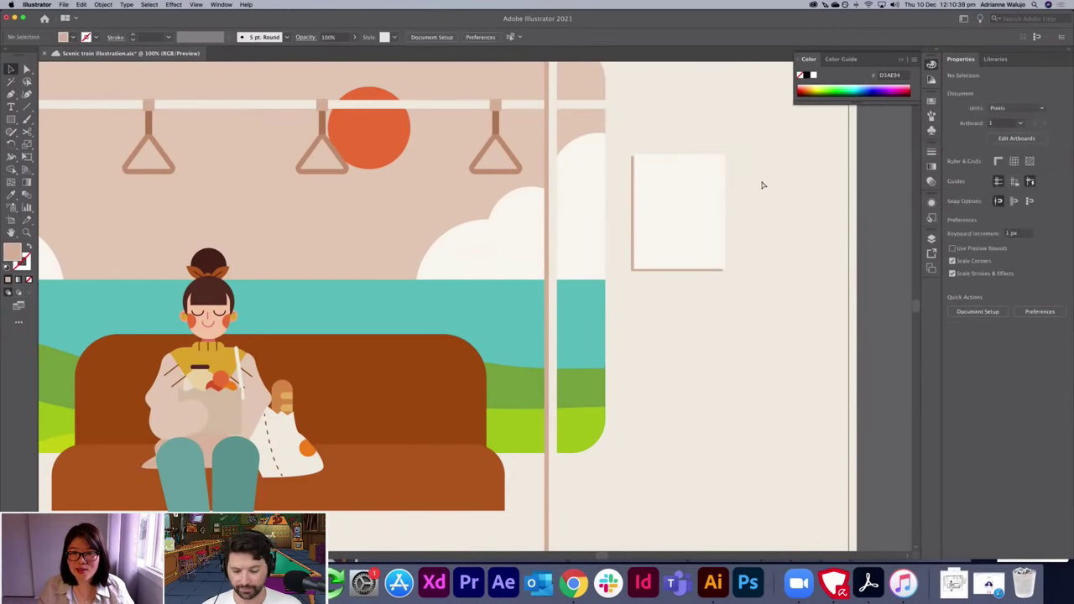
left_click(685, 272)
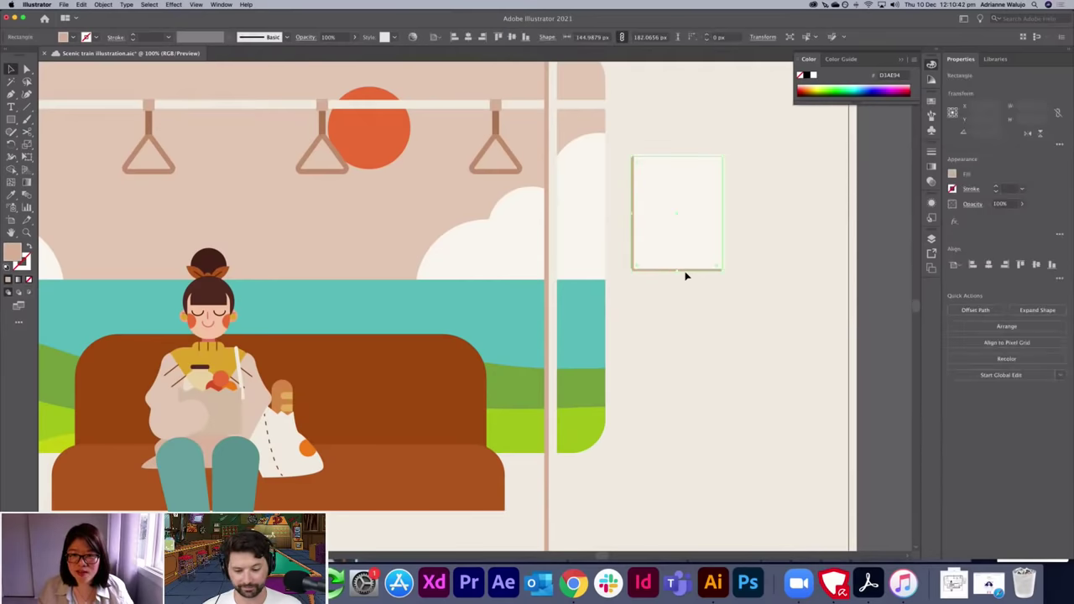
left_click(781, 285)
Draw a small brown circle about 5.5 px wide in the poster's upper-left corner and copy it to the other three corners.
left_click_drag(831, 240, 715, 338)
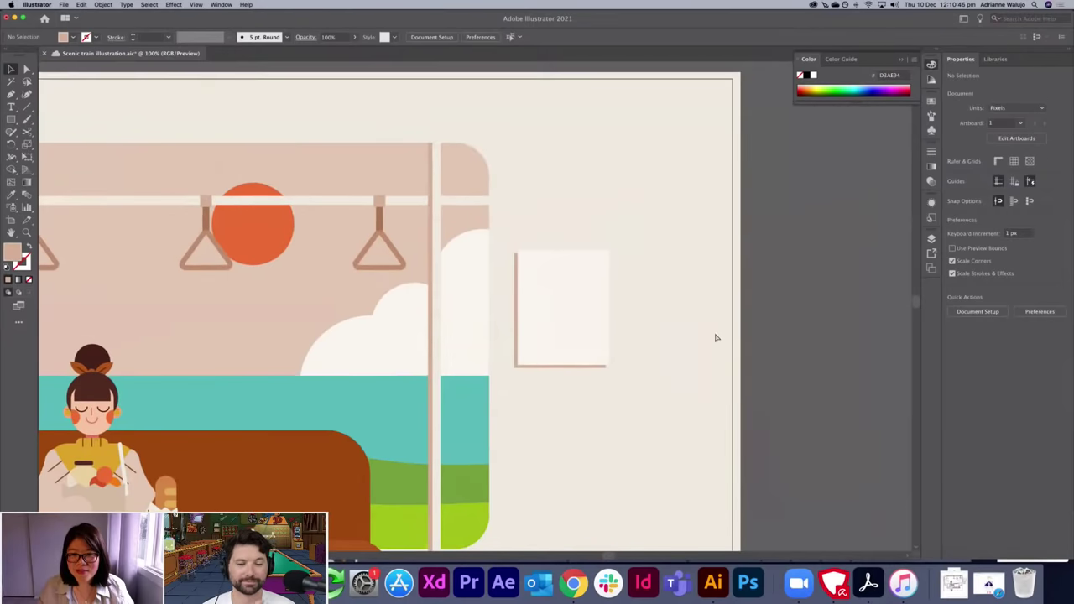
key("super+plus")
key("super+plus")
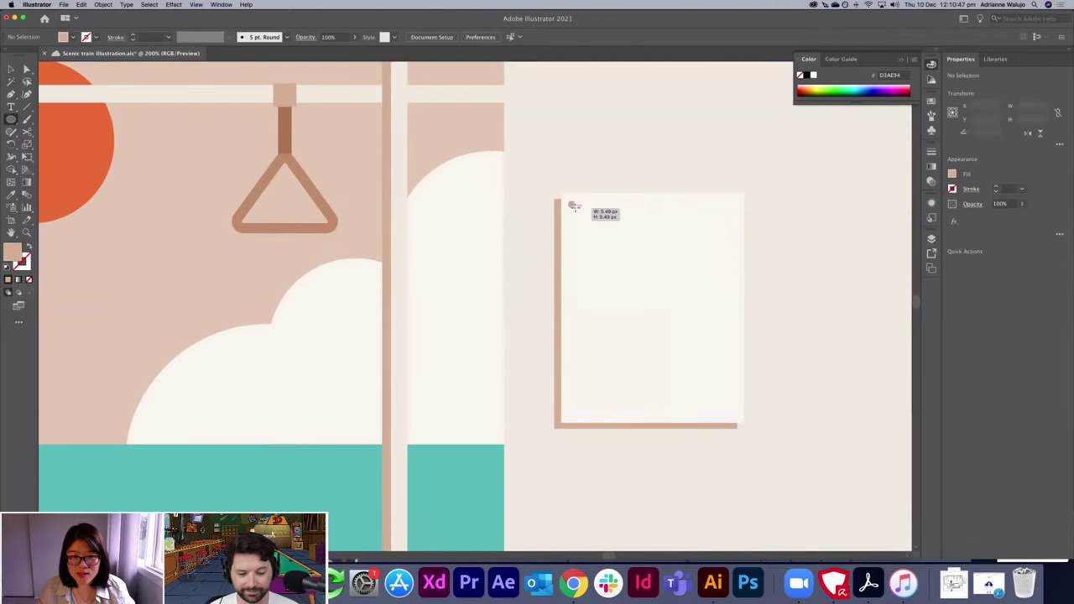
left_click_drag(572, 204, 571, 412)
left_click(571, 206, "shift")
left_click_drag(571, 206, 734, 207)
left_click(572, 206, "shift")
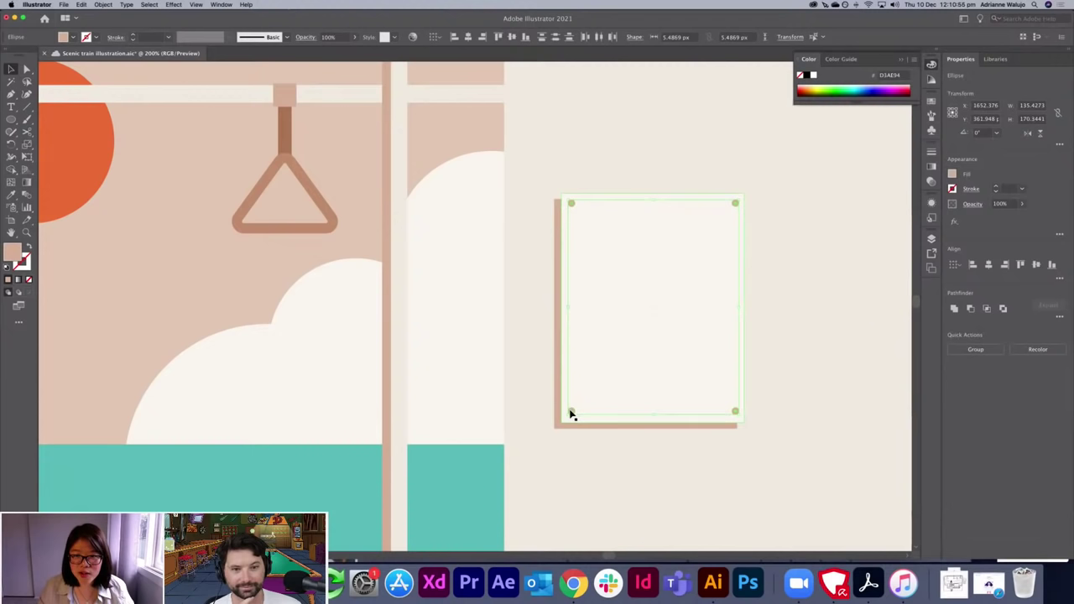
left_click(770, 282)
key("super+minus")
key("super+minus")
key("super+minus")
key("super+minus")
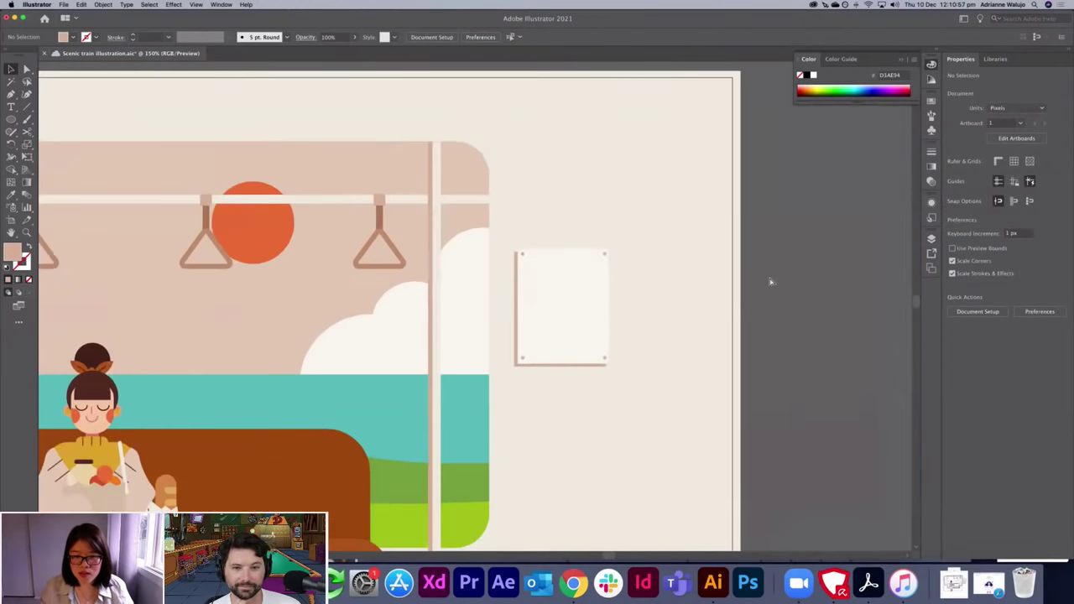
key("super+equal")
key("super+equal")
key("super+equal")
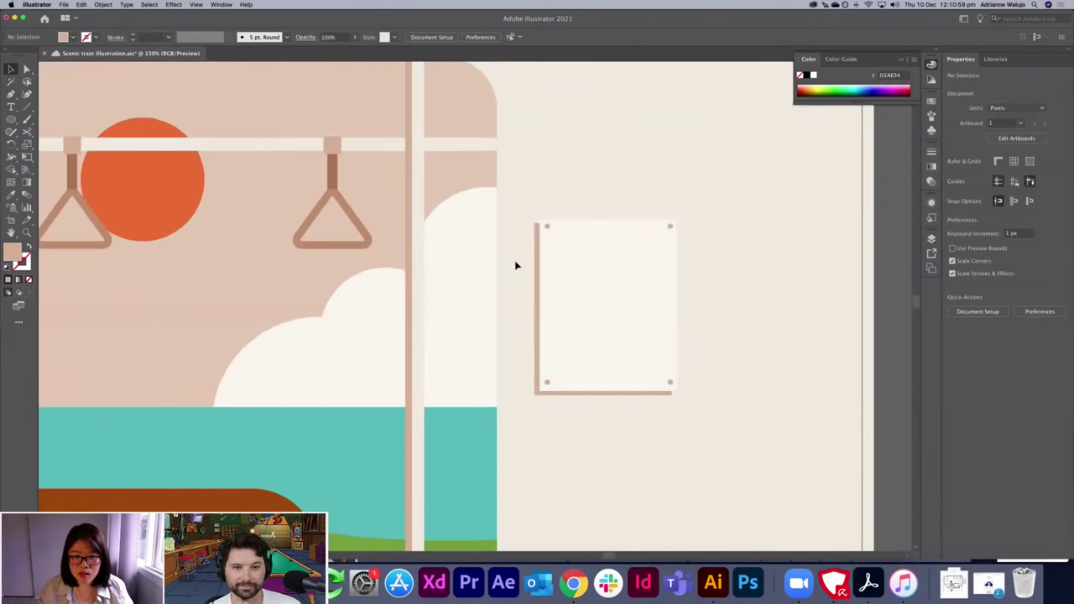
key("super+equal")
scroll(500, 275, "right", 3)
scroll(498, 277, "up", 1)
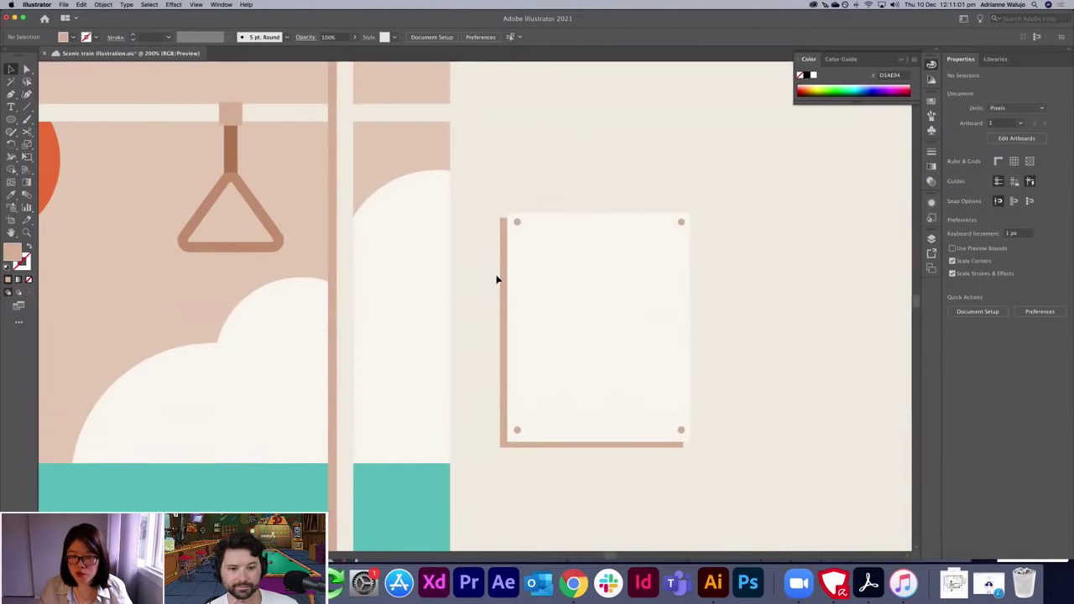
key("m")
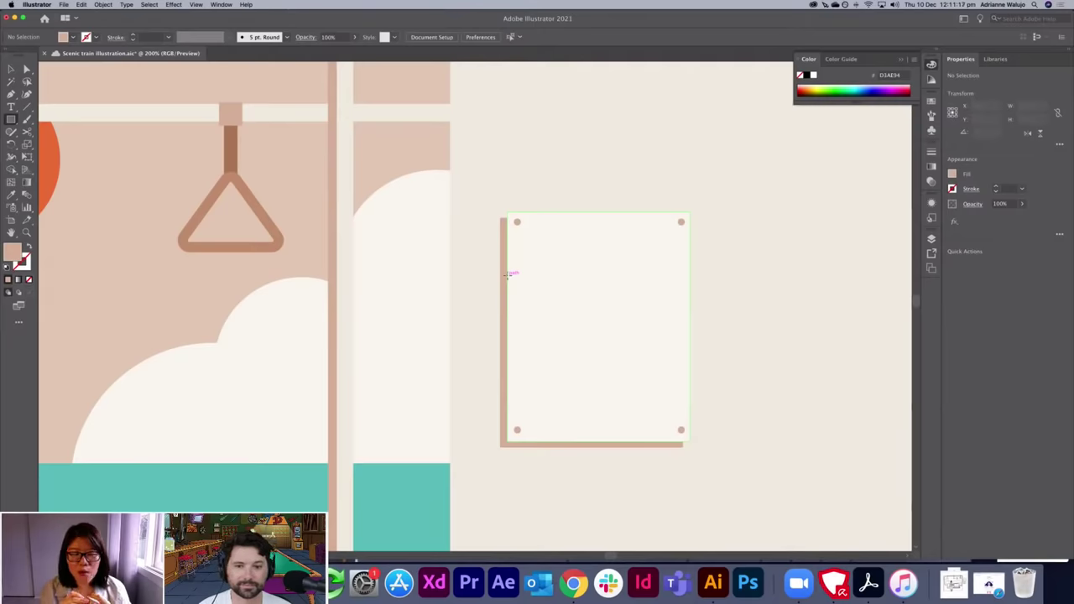
key("super+minus")
key("super+equal")
key("v")
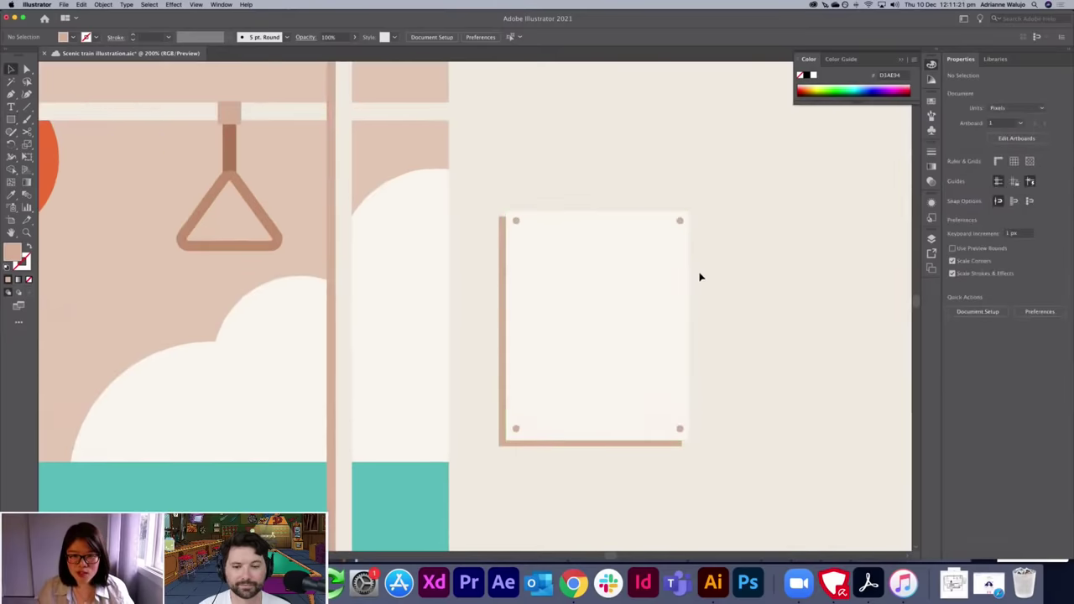
key("m")
key("l")
left_click_drag(526, 327, 599, 401)
key("v")
left_click_drag(581, 356, 624, 406)
key("super+z")
key("Delete")
Draw a brown rectangle about 64 × 90 px on the poster and round all its corners by about 7 px.
key("m")
key("v")
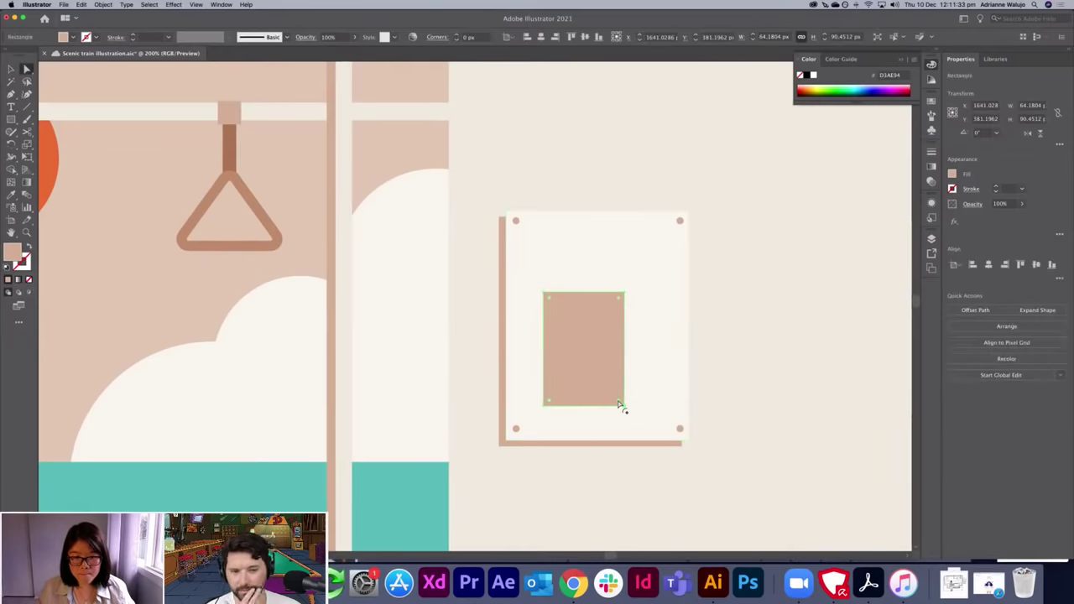
left_click(716, 379)
left_click(622, 406)
left_click_drag(617, 399, 621, 396)
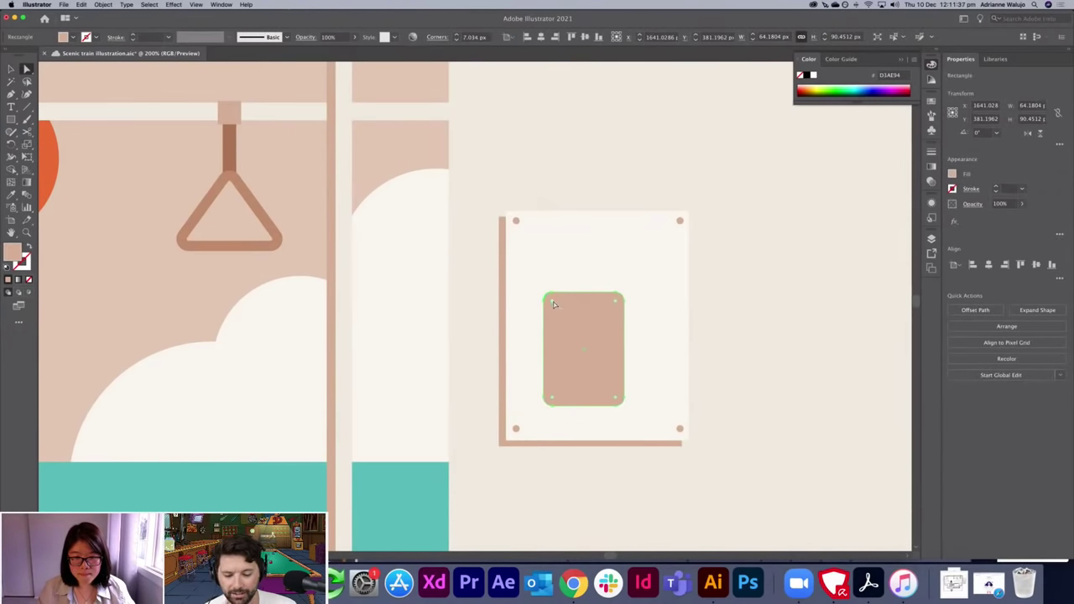
Shape the rectangle into a bottle body about 50 px wide with strongly rounded top corners and move it slightly toward the poster's left edge.
mouse_move(600, 325)
left_mouse_down()
mouse_move(571, 333)
mouse_move(596, 346)
left_mouse_up()
key("super+shift+a")
key("v")
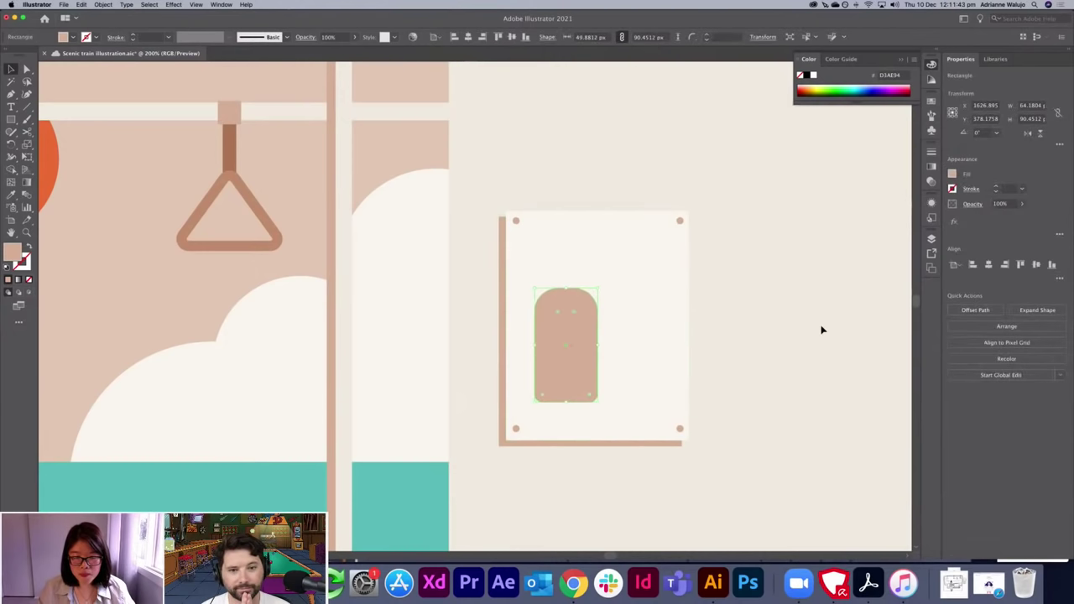
left_click(775, 333)
Fill the bottle body with the pale cream at 70% opacity sampled from the jar in the character's hands.
key("super+minus")
key("super+minus")
key("super+minus")
left_click_drag(573, 349, 702, 313)
left_click(644, 285)
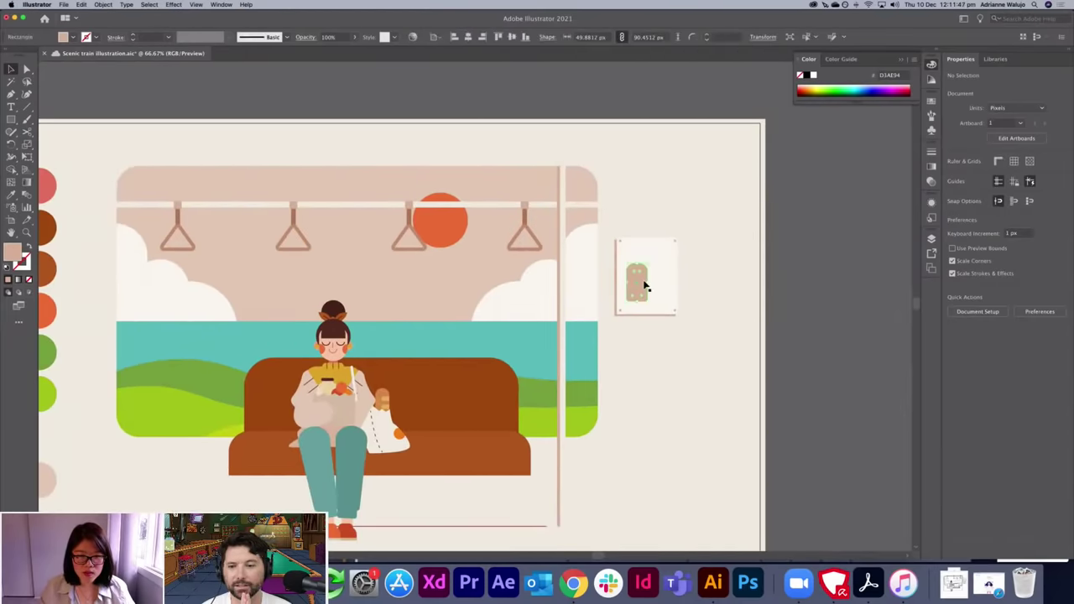
key("i")
left_click(319, 389)
key("v")
left_click(740, 275)
Add a smaller copy of the bottle body, about 41 × 82 px, centred inside the original.
left_click_drag(731, 255, 611, 273)
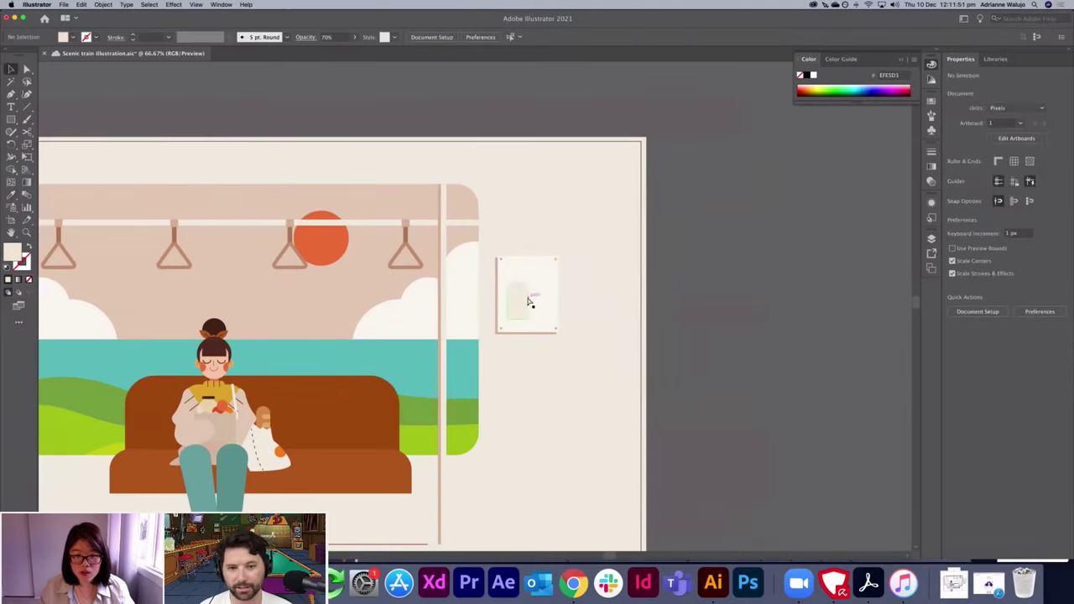
key("super+equal")
key("super+equal")
key("super+equal")
left_click(609, 295)
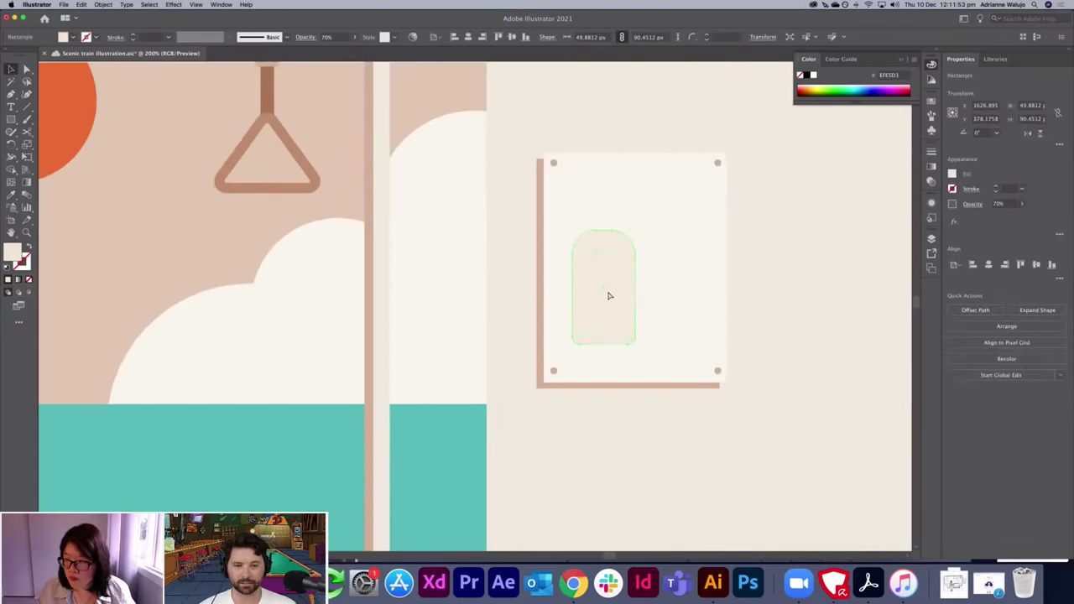
key("e")
left_click_drag(627, 240, 603, 235)
key("v")
left_click_drag(603, 333, 604, 341)
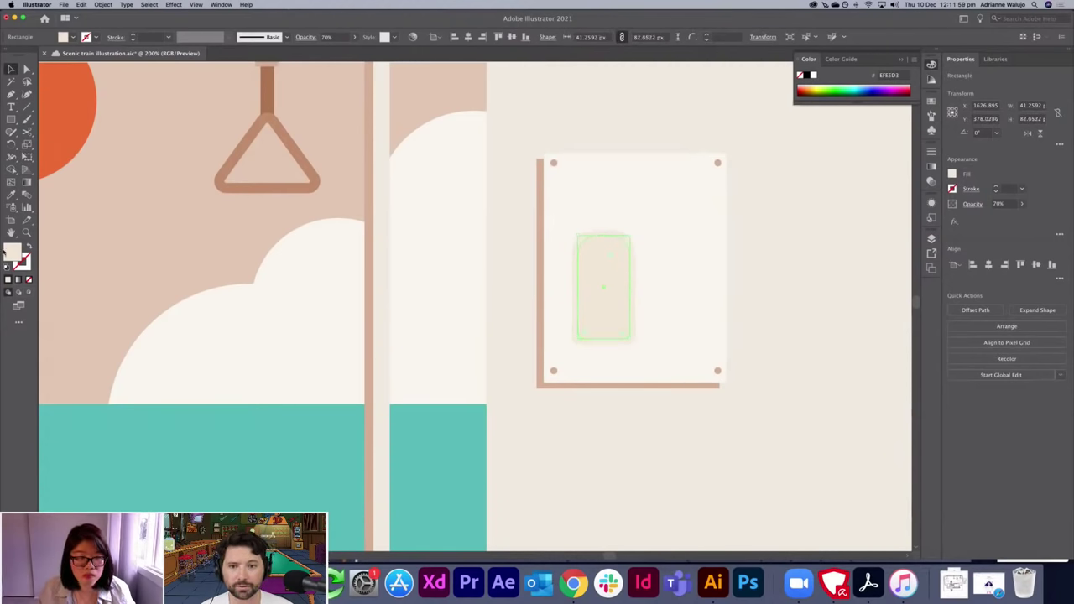
Fill the inner bottle shape with light orange F9A253 as the drink.
double_click(12, 252)
left_click(683, 354)
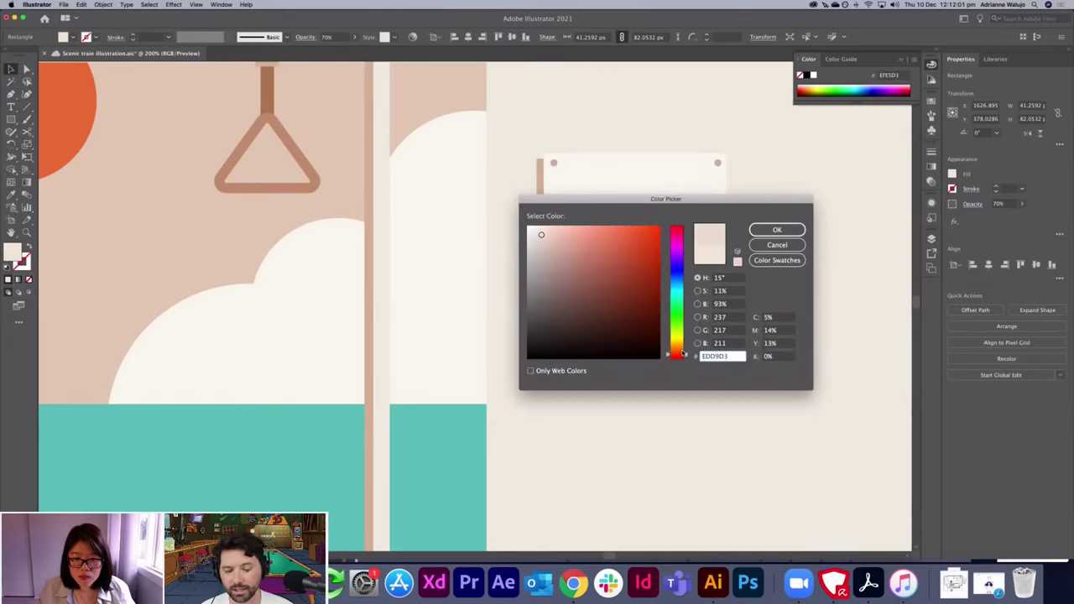
left_click(682, 344)
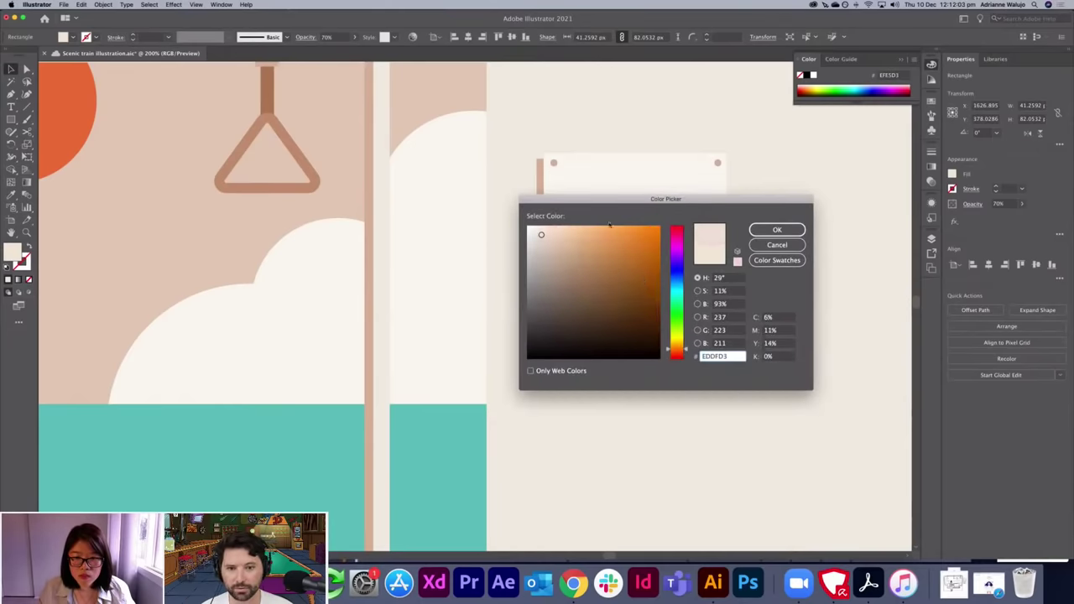
left_click(613, 228)
left_click(776, 229)
left_click(778, 229)
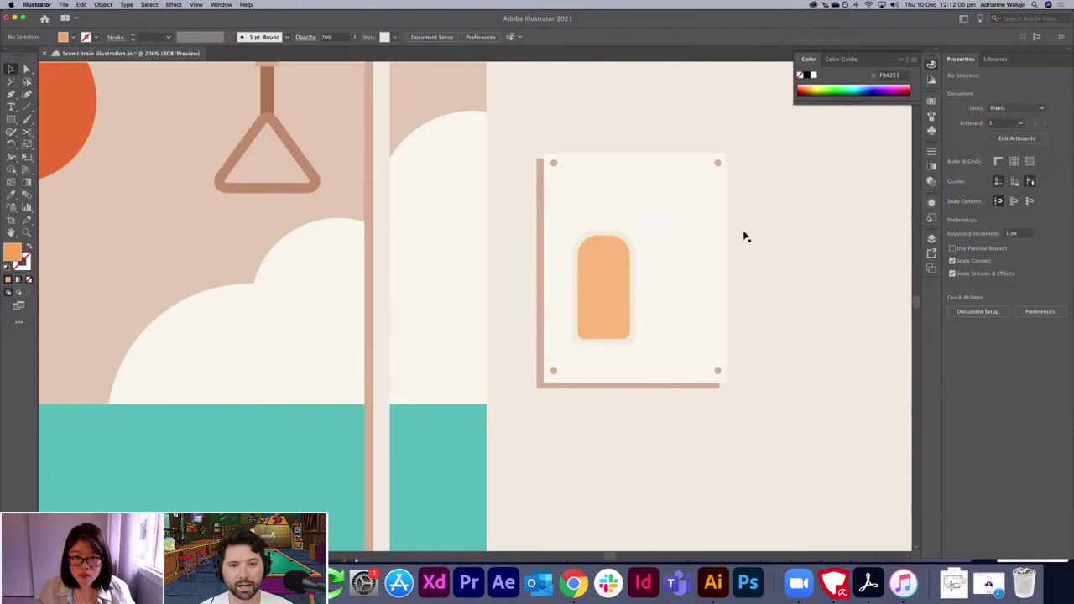
double_click(613, 272)
double_click(651, 265)
left_click(624, 285)
left_click(800, 283)
Draw a label rectangle about 50 × 21 px across the upper middle of the bottle.
key("m")
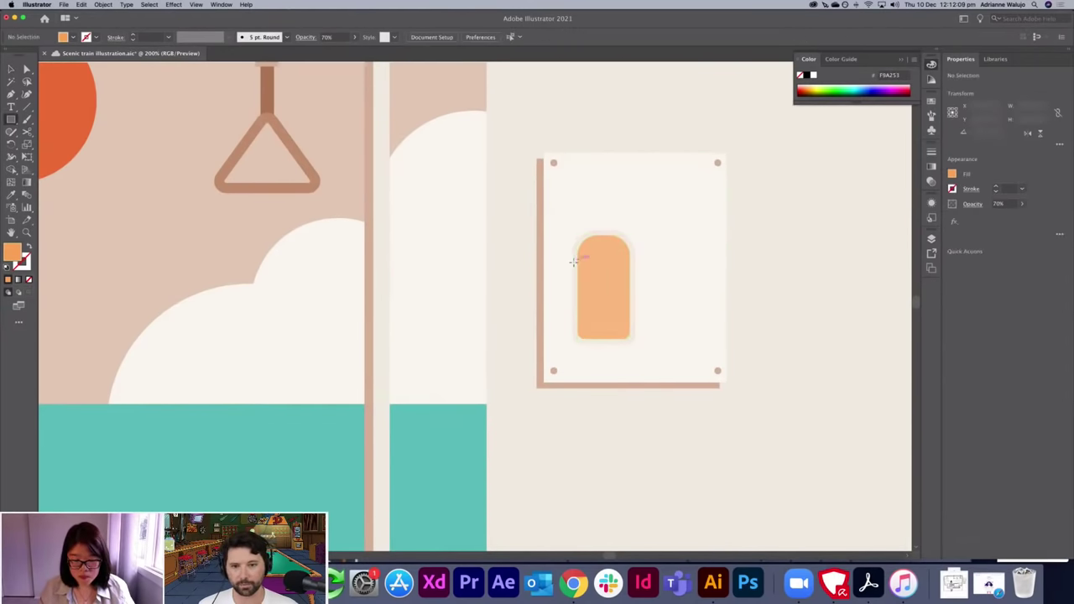
left_click_drag(572, 264, 635, 287)
key("v")
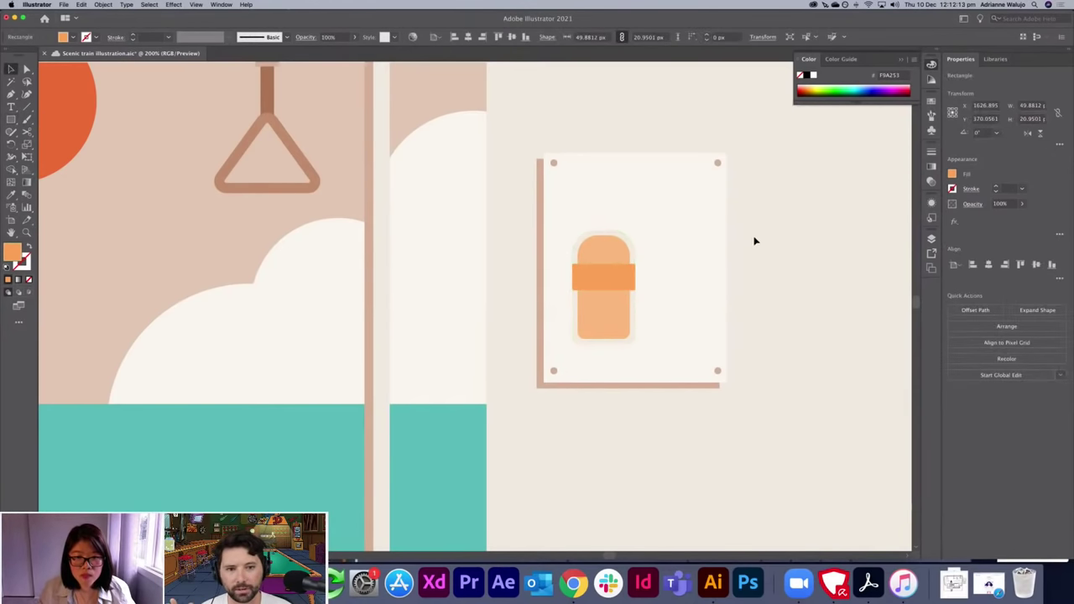
left_click(754, 240)
Fill the bottle's label with the orange-red sampled from the sun.
key("super+1")
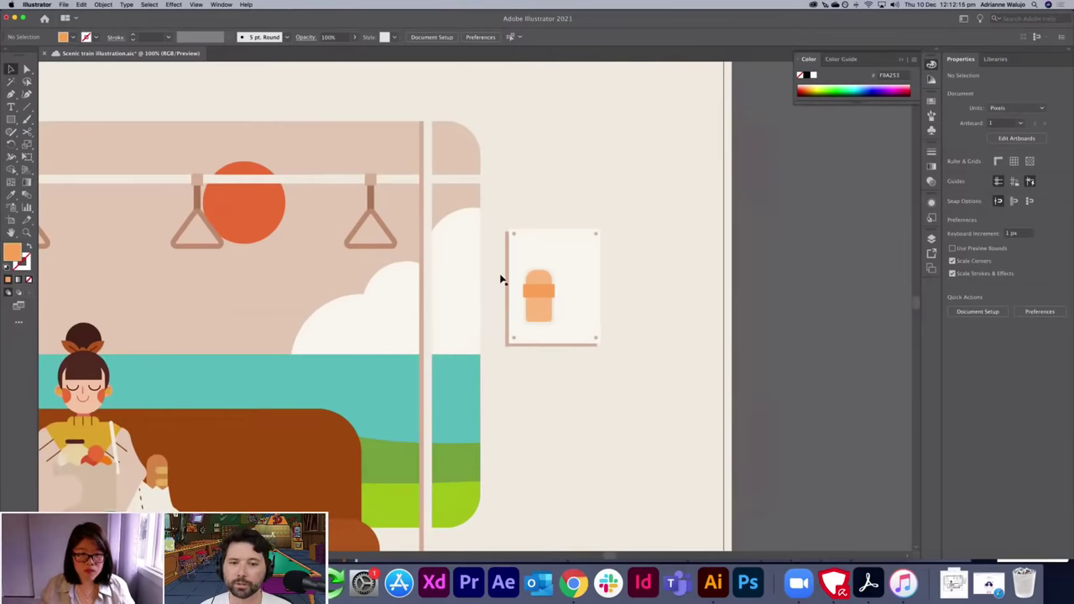
left_click(541, 292)
key("i")
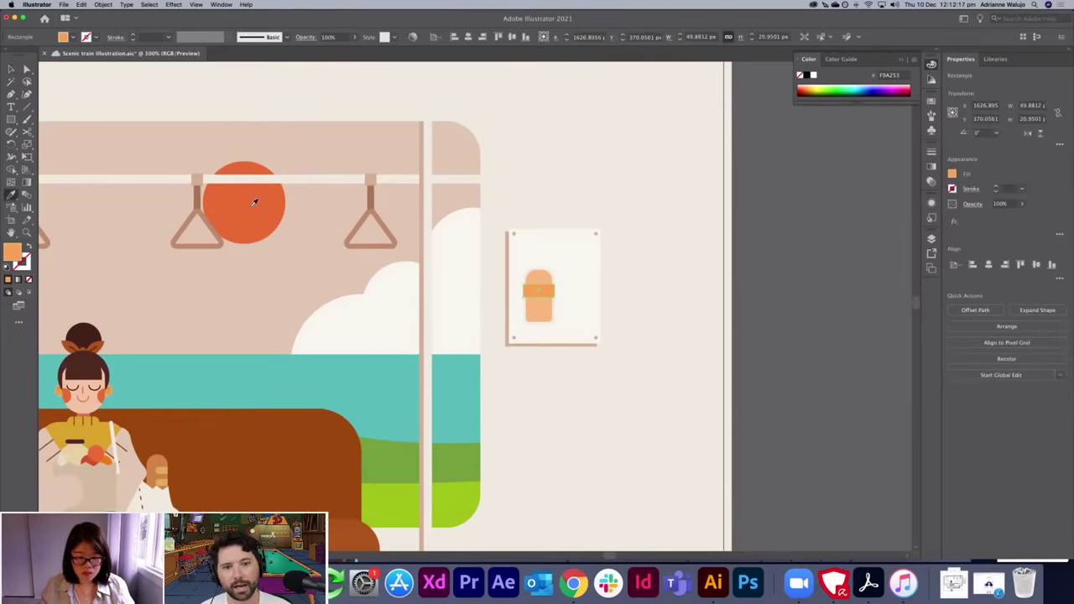
left_click(256, 201)
key("v")
left_click(662, 271)
Draw a pale cream neck rectangle about 18 × 11 px, centred on top of the bottle body.
key("super+equal")
key("super+equal")
key("super+equal")
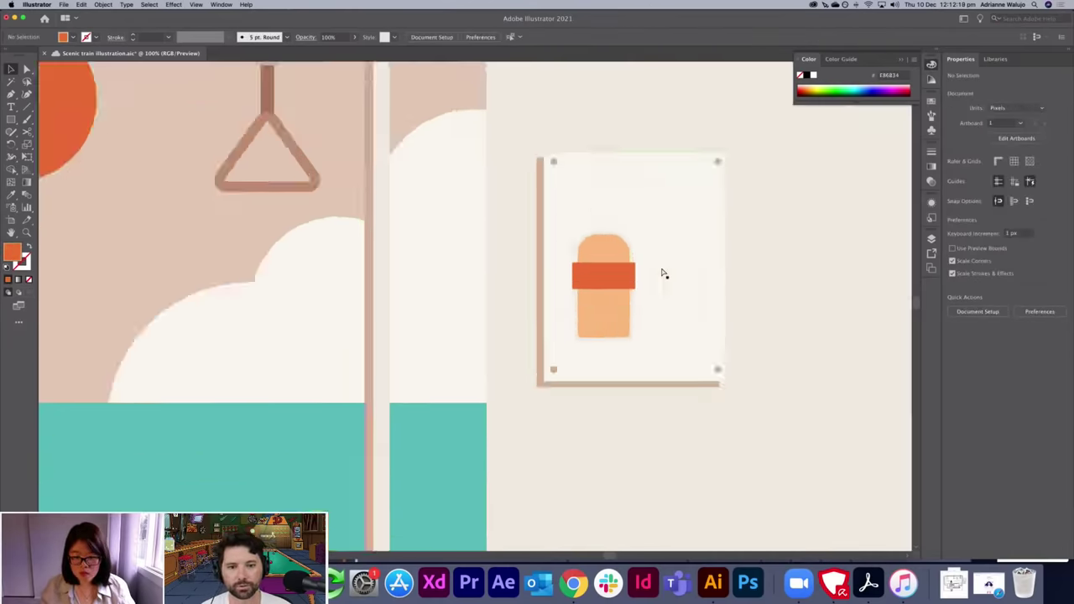
left_click(662, 272)
left_click_drag(669, 286, 671, 289)
left_click(830, 244)
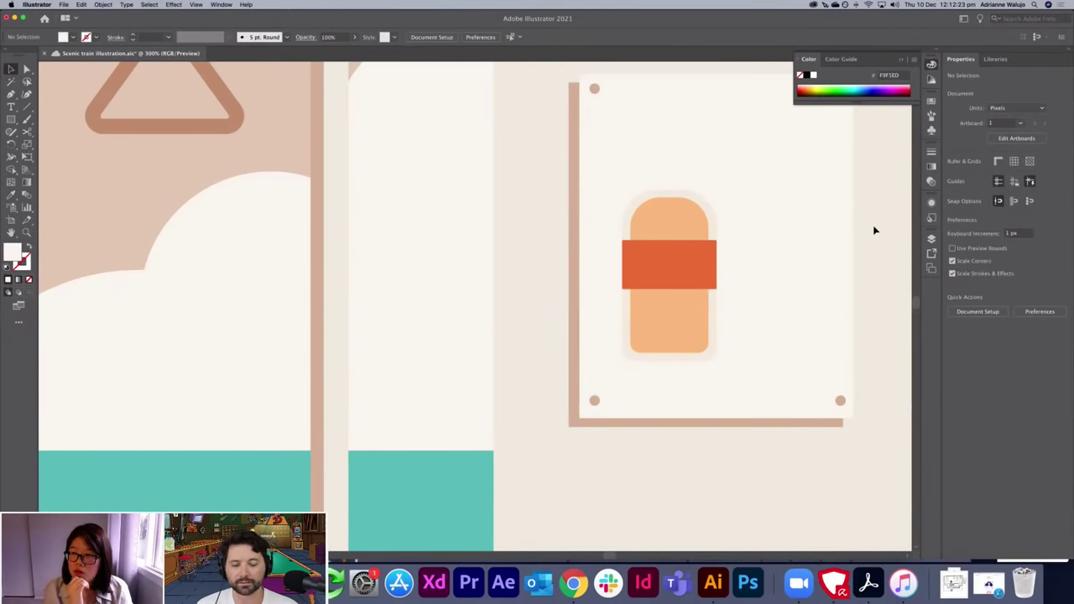
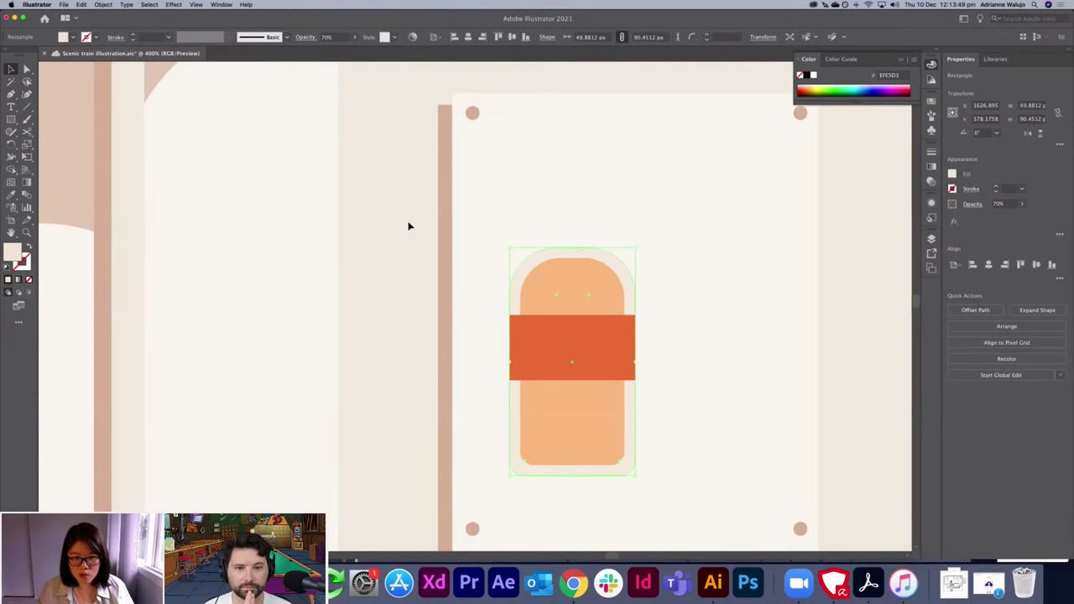
key("m")
mouse_move(549, 227)
left_mouse_down()
mouse_move(598, 249)
mouse_move(587, 236)
left_mouse_up()
key("v")
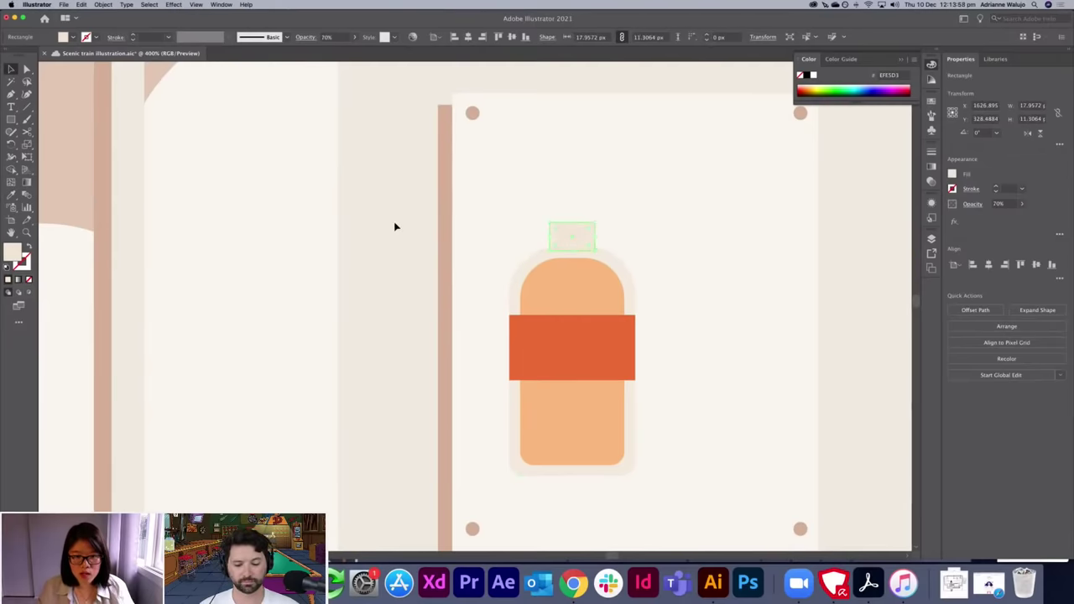
left_click(395, 224)
left_click(565, 237)
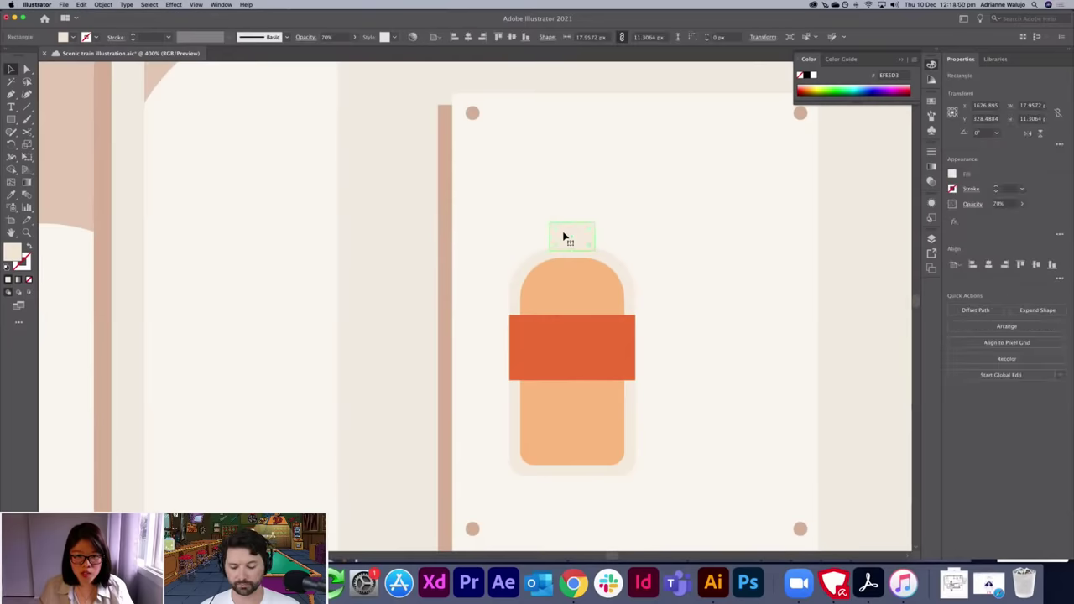
left_click_drag(573, 223, 575, 235)
left_click(276, 209)
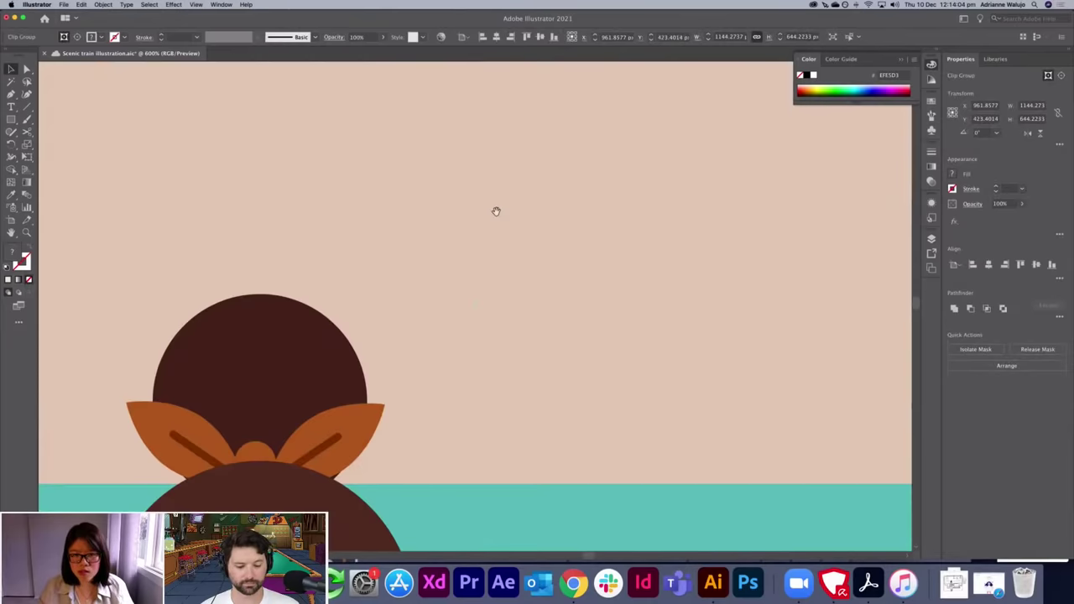
left_click_drag(495, 212, 220, 149)
left_click_drag(587, 262, 314, 176)
key("super+minus")
key("super+minus")
left_click_drag(589, 247, 81, 227)
left_click_drag(697, 270, 243, 233)
left_click_drag(554, 256, 389, 345)
left_click_drag(541, 225, 355, 321)
left_click(271, 218)
left_click(226, 239)
key("super+equal")
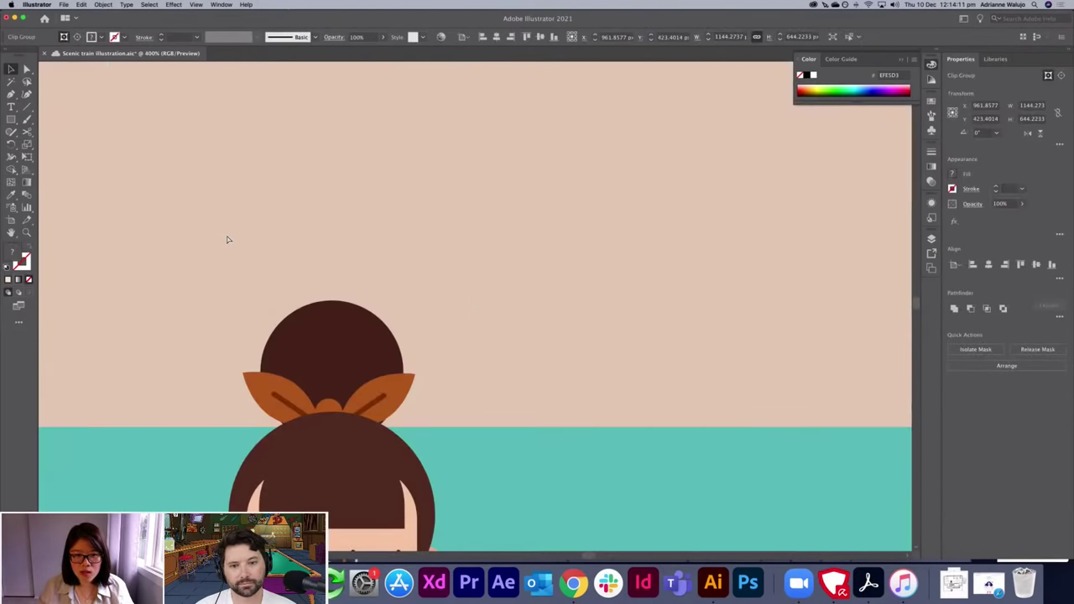
key("super+minus")
key("super+minus")
key("super+minus")
left_click_drag(712, 214, 201, 247)
left_click_drag(577, 255, 456, 277)
left_click(804, 263)
Draw a cap about 20 × 8 px above the bottle's neck and fill it with the label's orange-red.
key("m")
key("i")
left_click(455, 318)
key("v")
left_click(748, 274)
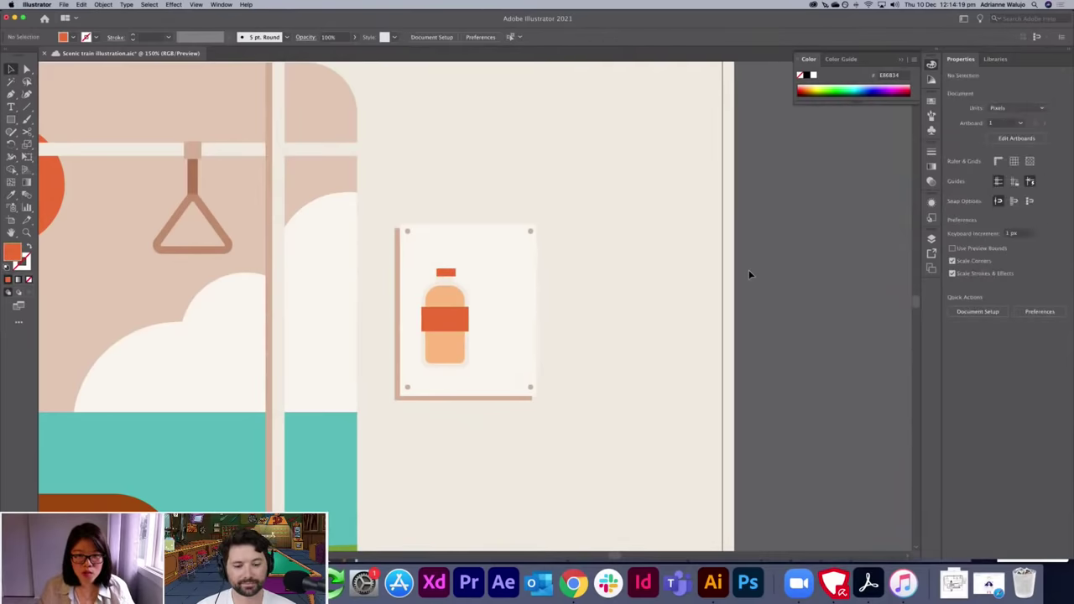
Round the corners of the bottle cap slightly.
key("super+equal")
key("super+equal")
key("super+equal")
left_click_drag(411, 211, 390, 218)
left_click(400, 233)
key("super+z")
left_click(411, 215)
left_click(803, 245)
left_click(388, 217)
left_click_drag(419, 220, 420, 219)
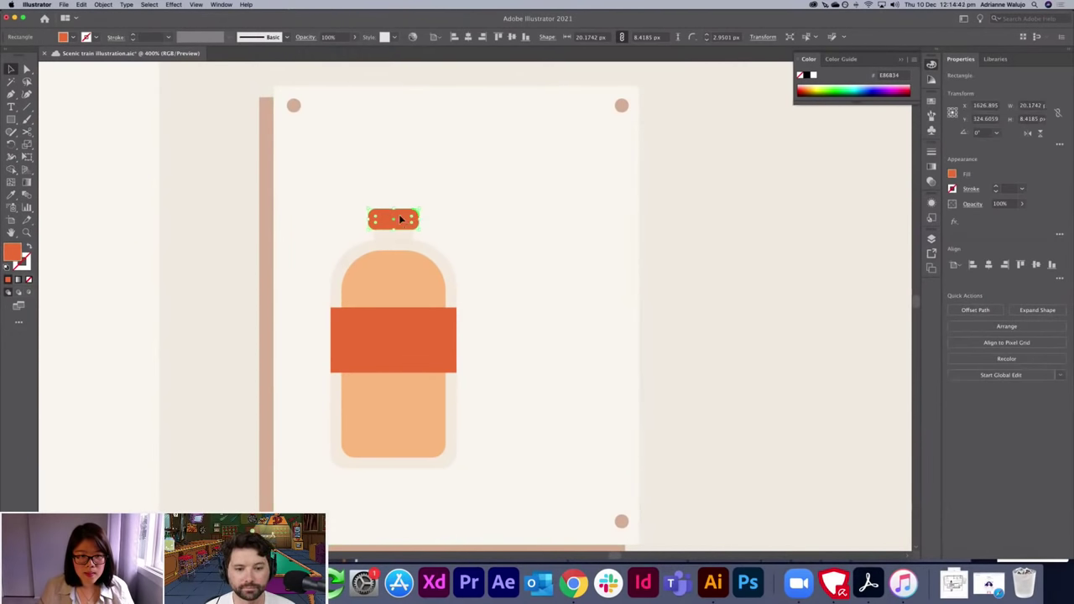
left_click(684, 211)
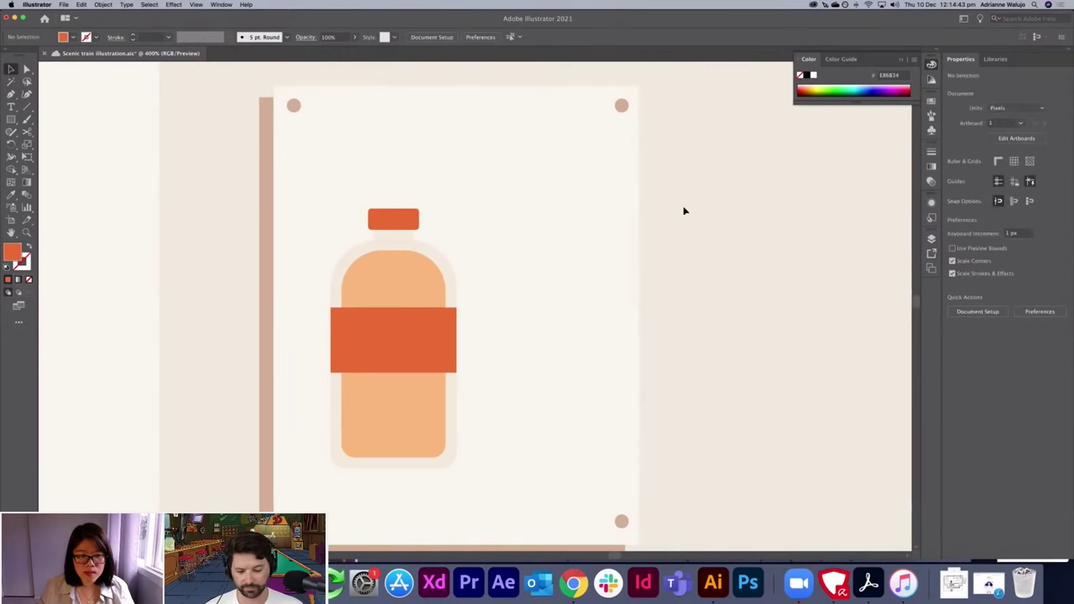
Draw an orange-red circle about 53 px wide on the poster, above and to the right of the bottle.
key("super+minus")
key("super+minus")
key("super+minus")
key("super+minus")
key("super+minus")
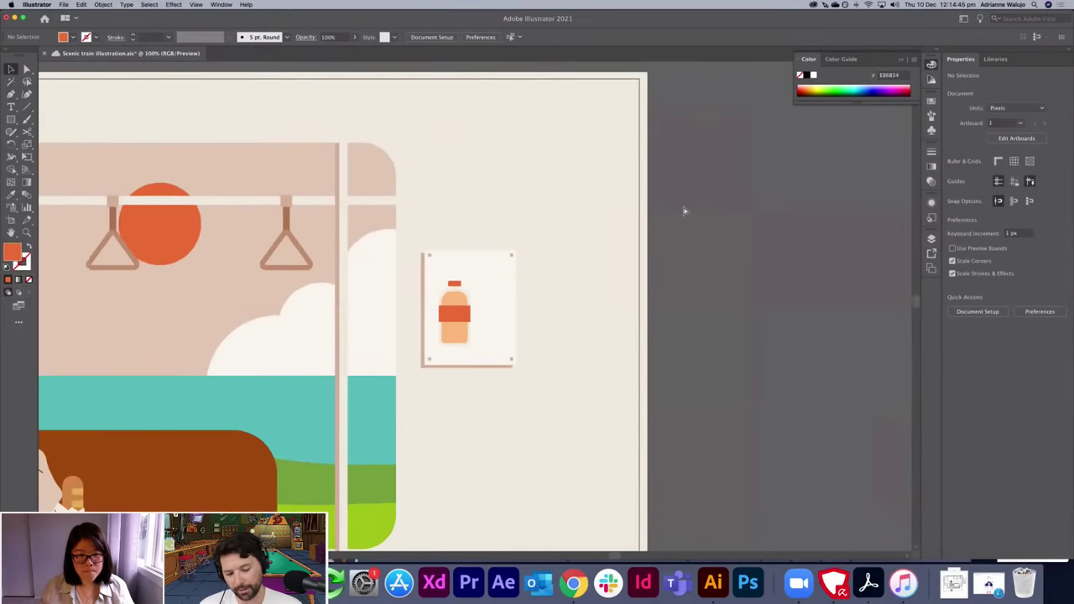
key("super+plus")
key("super+plus")
key("super+plus")
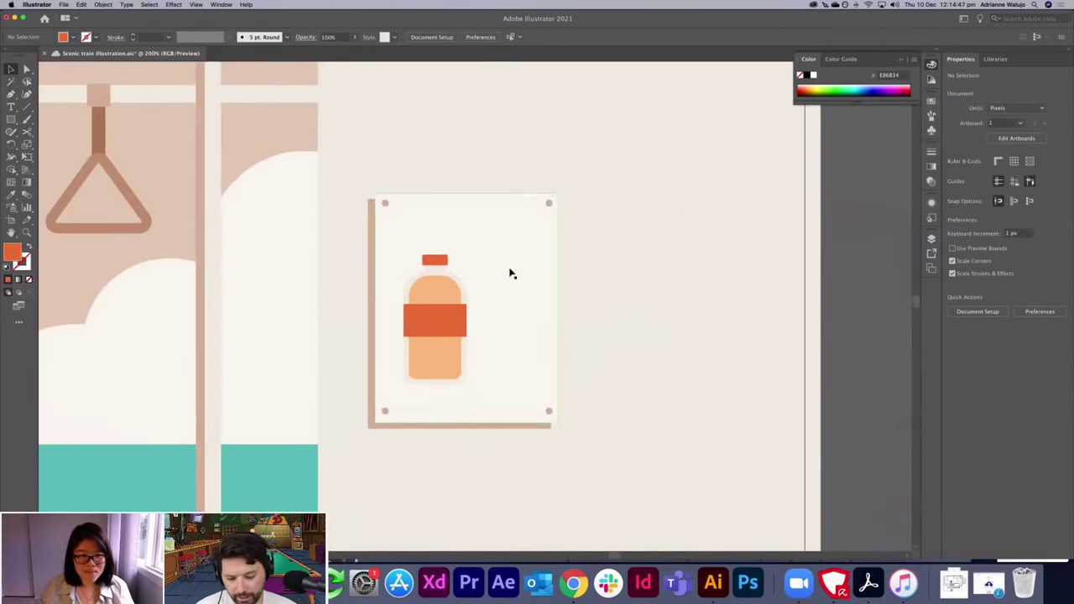
key("l")
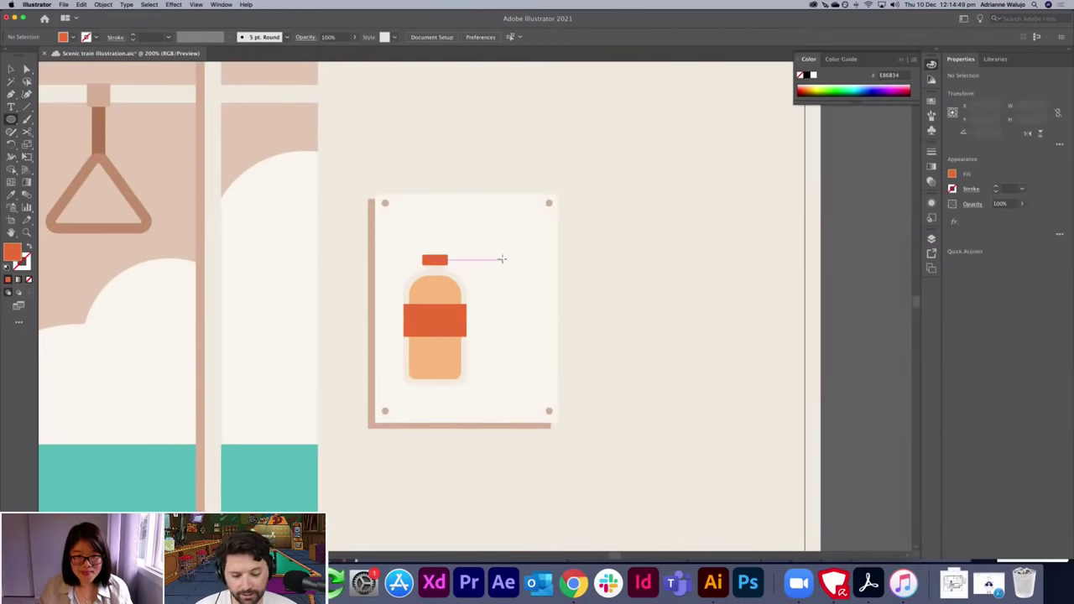
mouse_move(479, 236)
left_mouse_down()
mouse_move(546, 304)
mouse_move(512, 266)
left_mouse_up()
key("v")
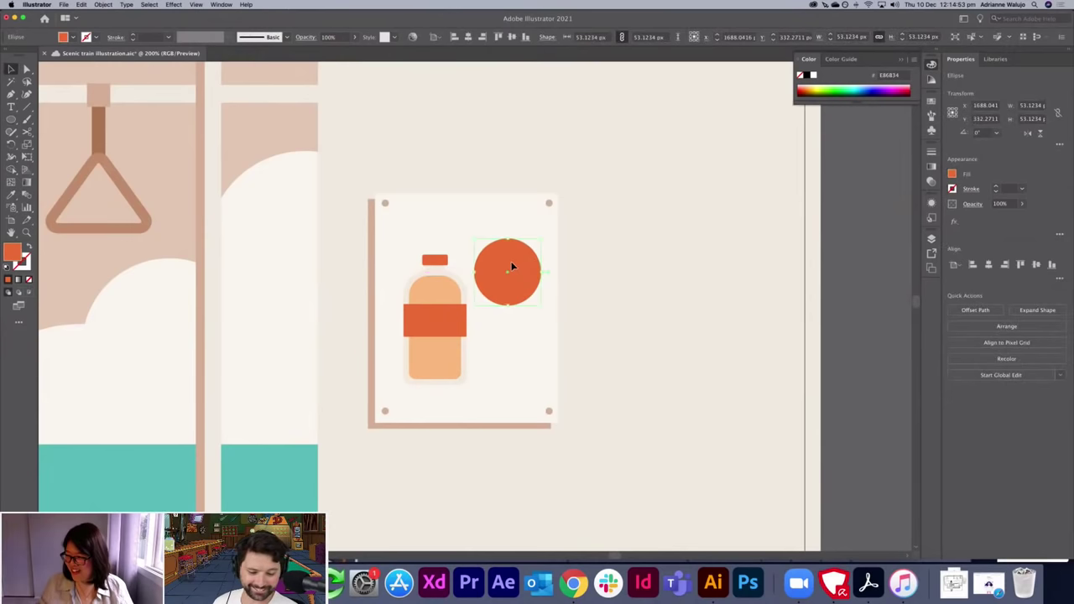
Change the fill of the circle on the poster to golden orange E5A235.
key("super+minus")
key("super+minus")
key("super+minus")
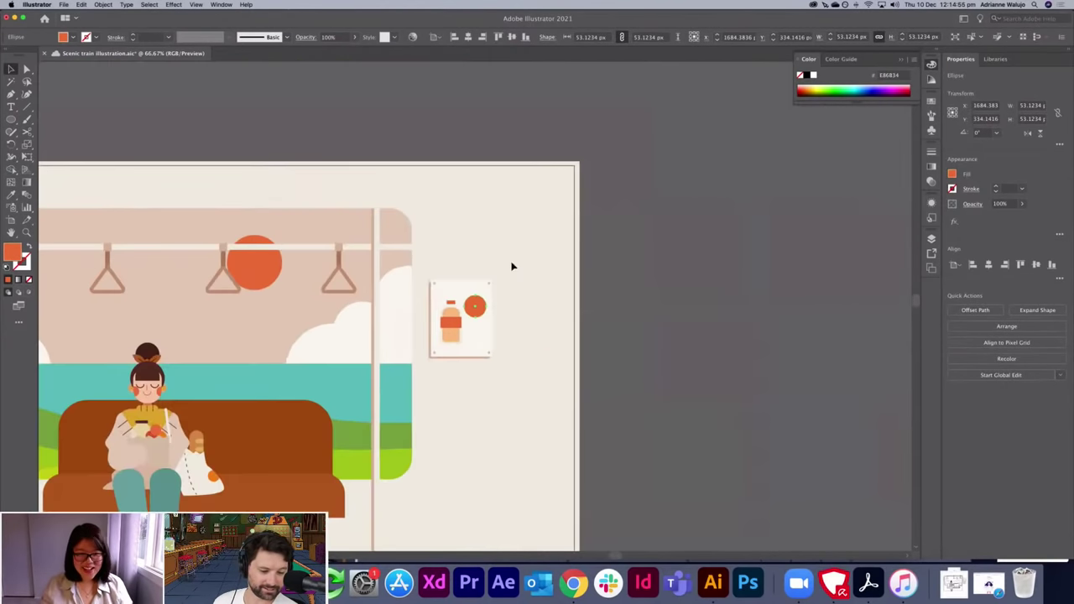
left_click_drag(450, 291, 708, 217)
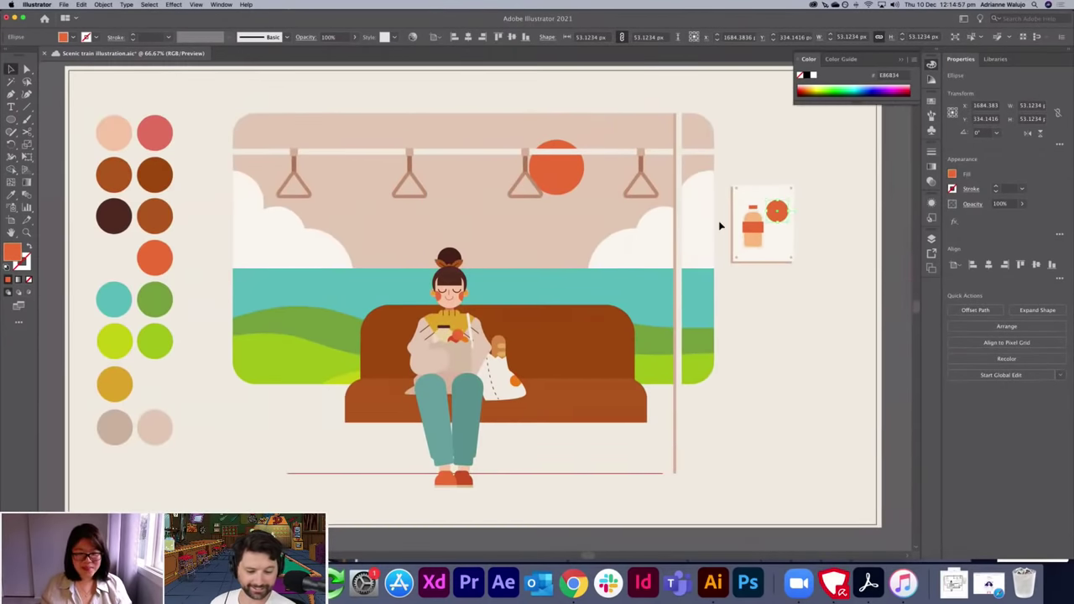
key("i")
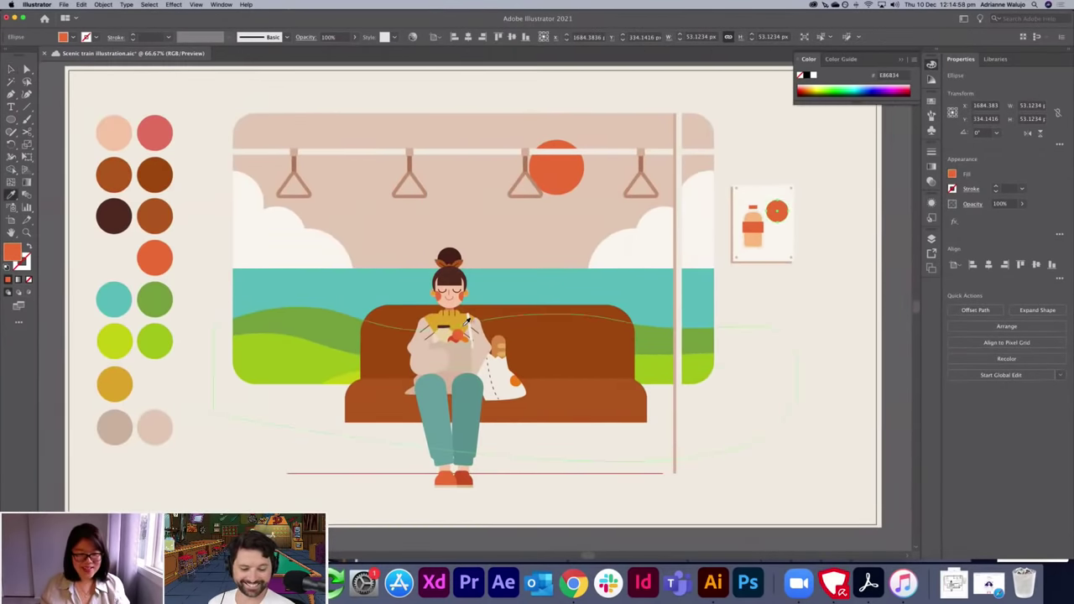
double_click(8, 252)
left_click_drag(684, 349, 684, 345)
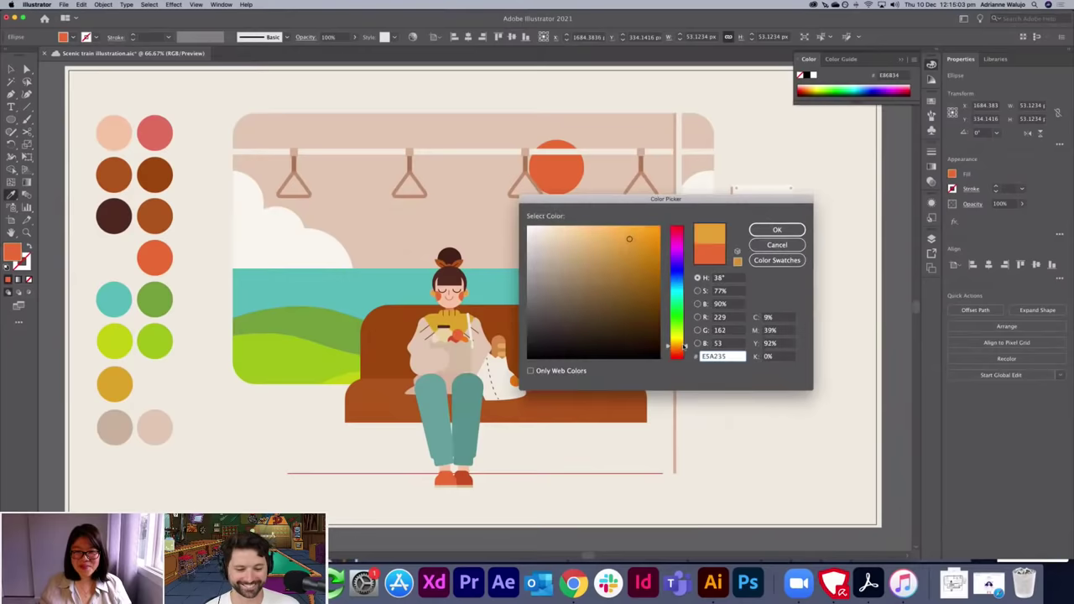
left_click(777, 229)
left_click(839, 186)
Move the golden circle slightly higher on the poster.
left_click_drag(839, 186, 582, 290)
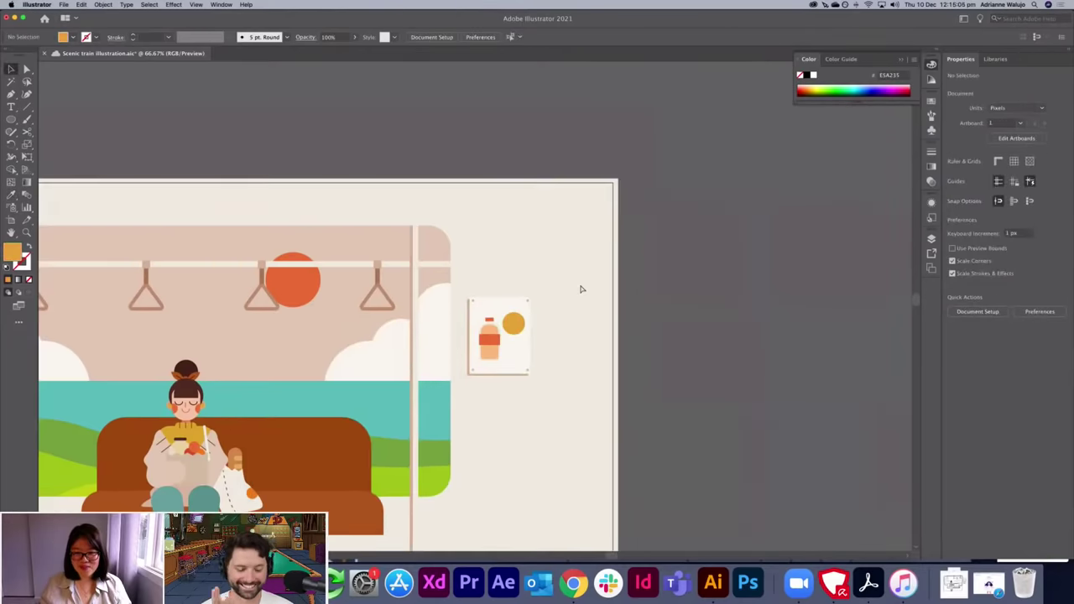
key("super+equal")
key("super+equal")
key("super+equal")
key("super+equal")
left_click_drag(663, 324, 562, 216)
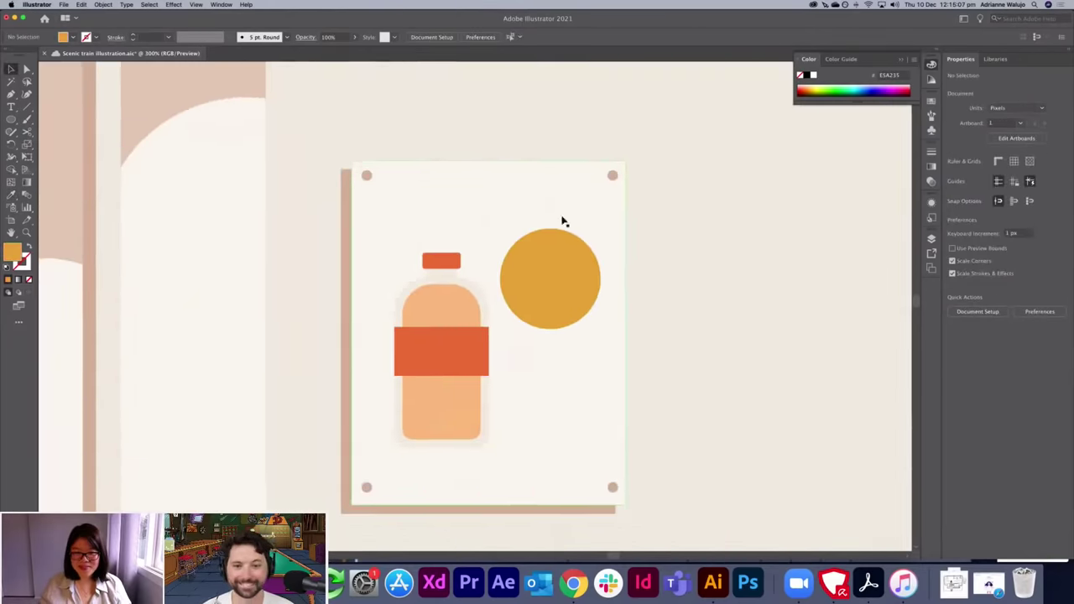
left_click_drag(558, 267, 556, 250)
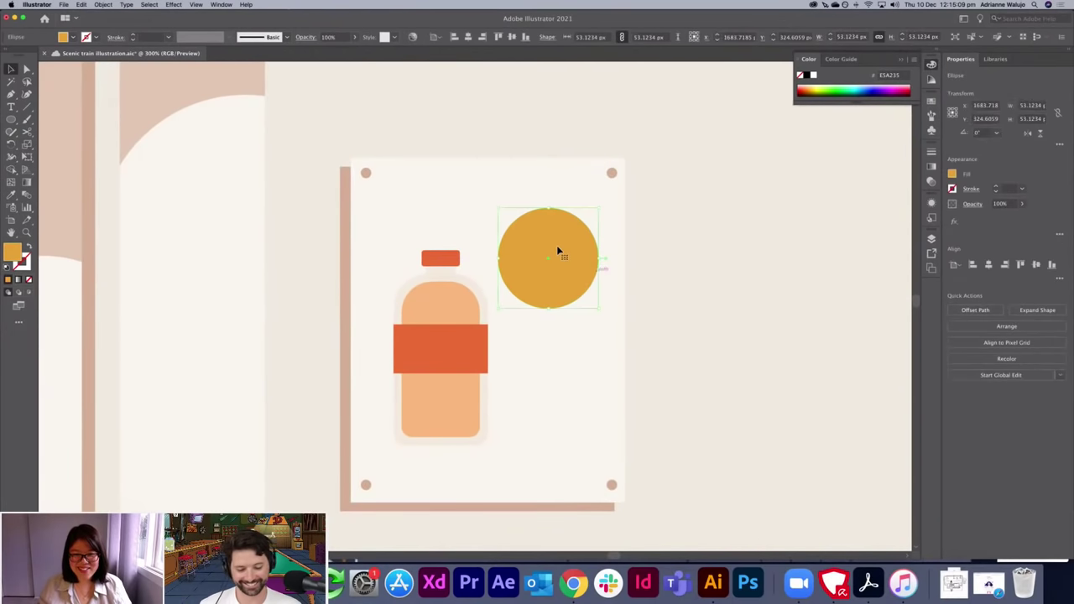
Draw a pointed tail about 19 × 14 px with the Pen tool at the circle's lower-left edge, making a speech bubble.
scroll(594, 272, "up", 2)
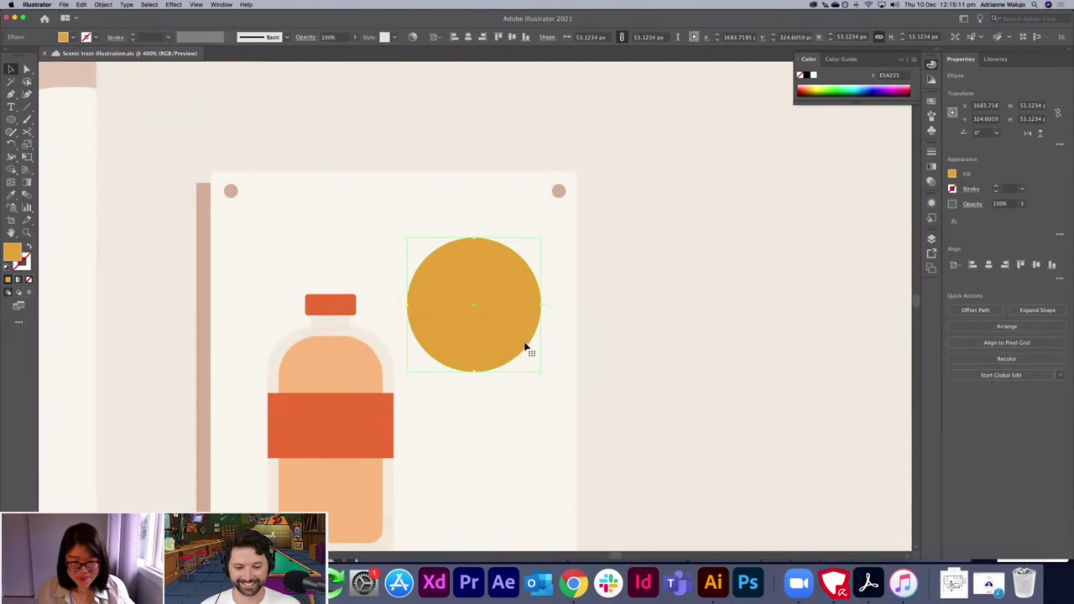
key("p")
left_click(428, 339)
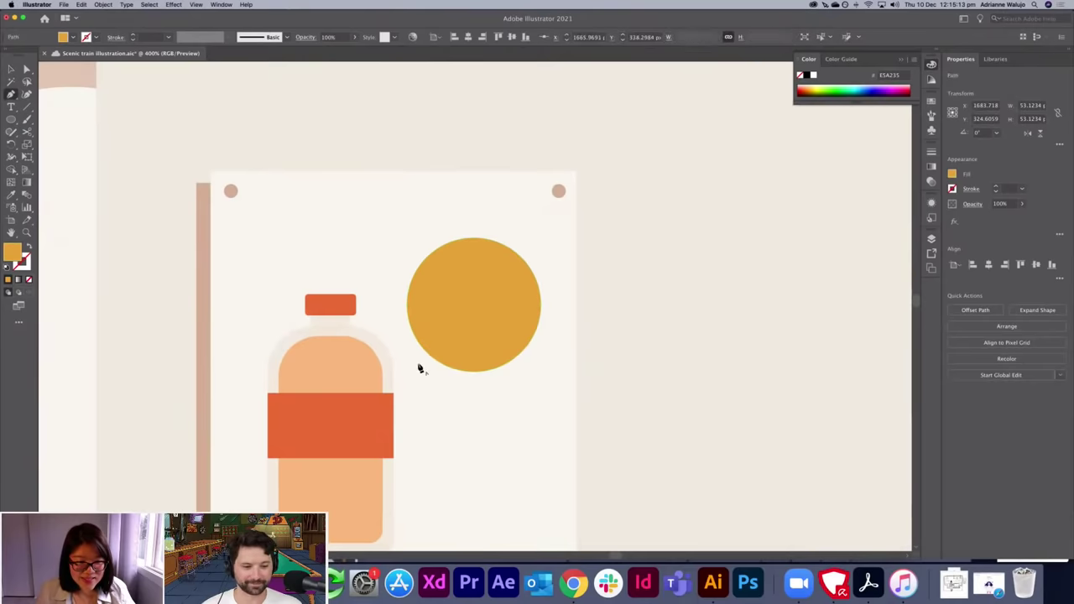
left_click(414, 363)
left_click(453, 363)
key("v")
mouse_move(415, 362)
left_mouse_down()
mouse_move(408, 374)
mouse_move(432, 356)
left_mouse_up()
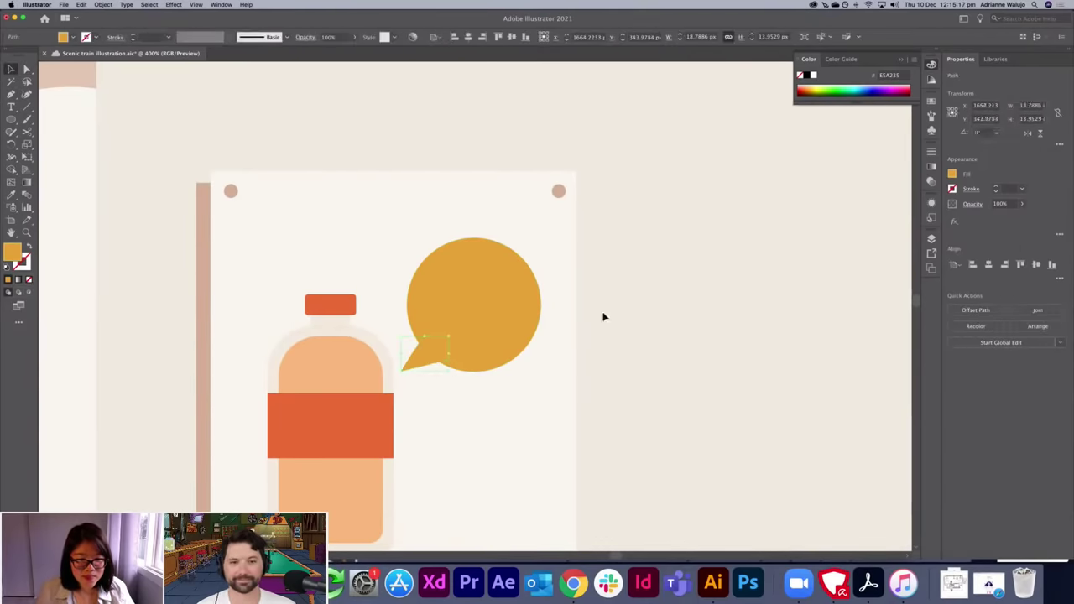
left_click(676, 302)
Draw three stacked bars about 53 × 6 px below the speech bubble, filled with the bottle's pale cream.
key("super+minus")
key("super+minus")
key("super+minus")
key("super+minus")
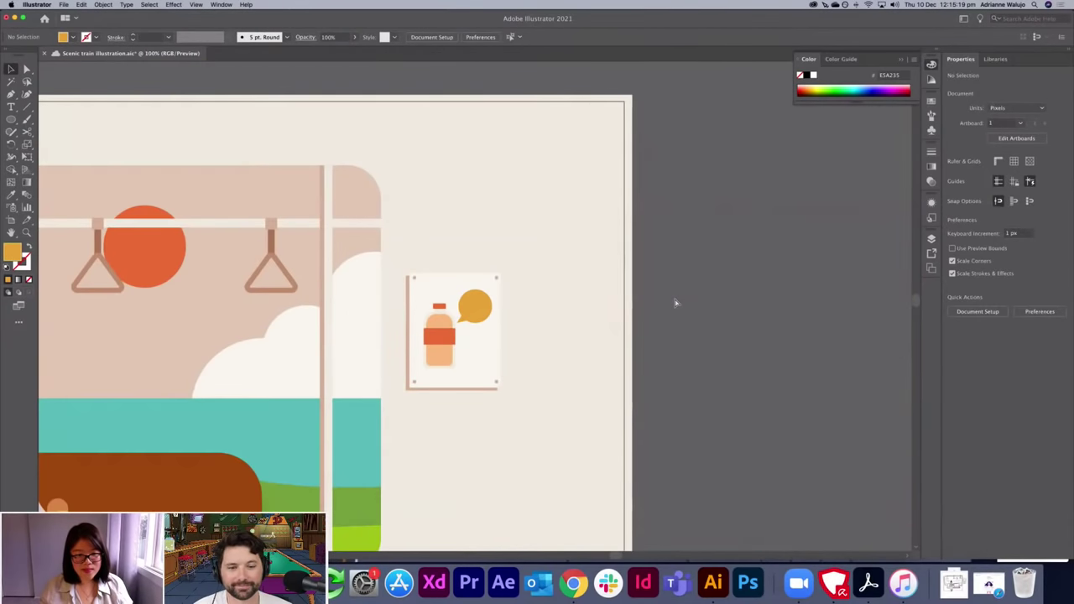
key("super+plus")
key("super+plus")
key("super+plus")
key("m")
left_click_drag(433, 409, 509, 453)
key("i")
left_click(354, 327)
Select all three cream bars and darken their fill to EADAC1.
key("v")
left_click(509, 433, "shift")
left_click(509, 414, "shift")
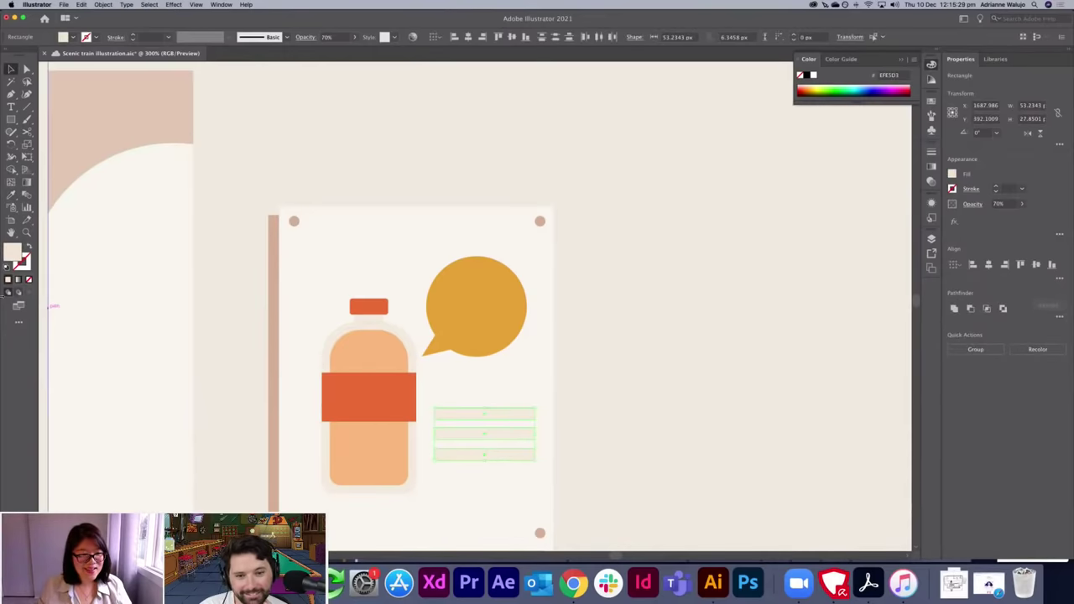
double_click(11, 250)
left_click(549, 236)
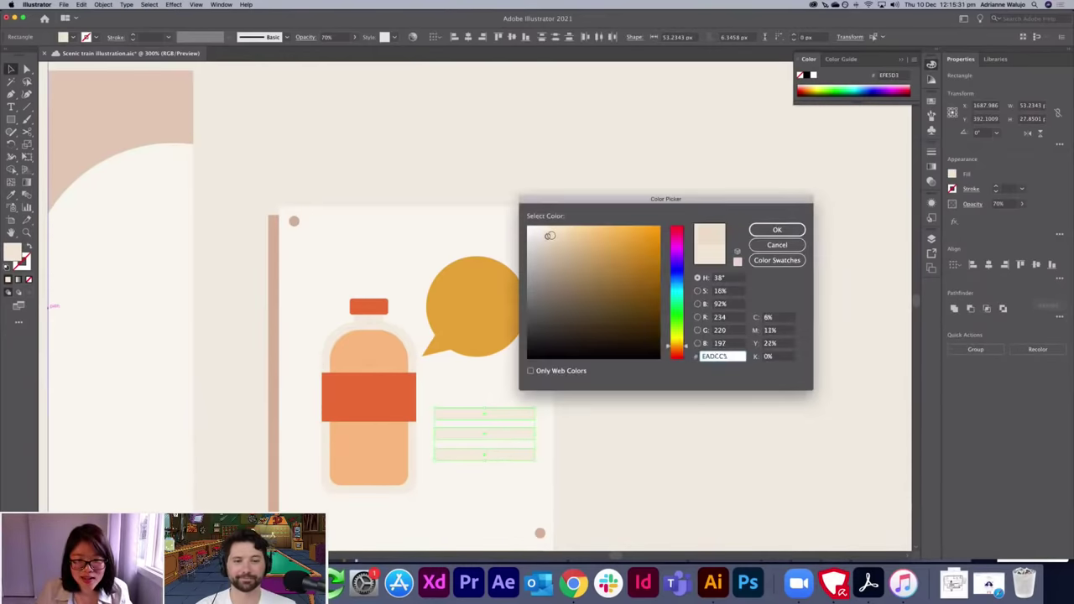
left_click(759, 230)
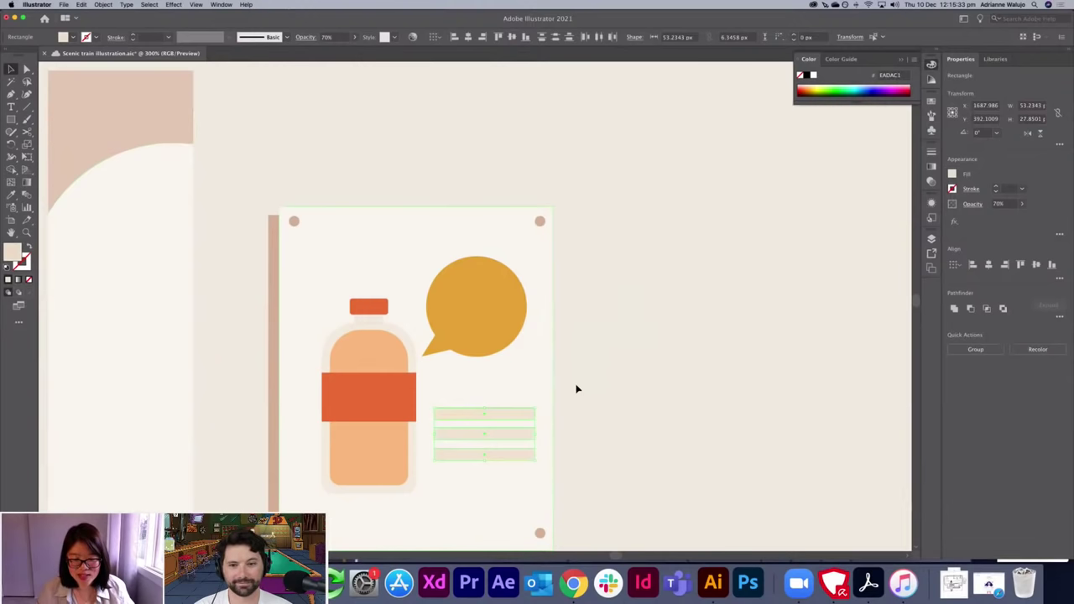
Add a fourth matching bar beneath the three and fill it with the bottle label's orange-red.
scroll(599, 257, "down", 3)
left_click_drag(474, 319, 507, 335)
key("super+z")
left_click(601, 341)
key("i")
left_click(412, 259)
key("v")
left_click(673, 279)
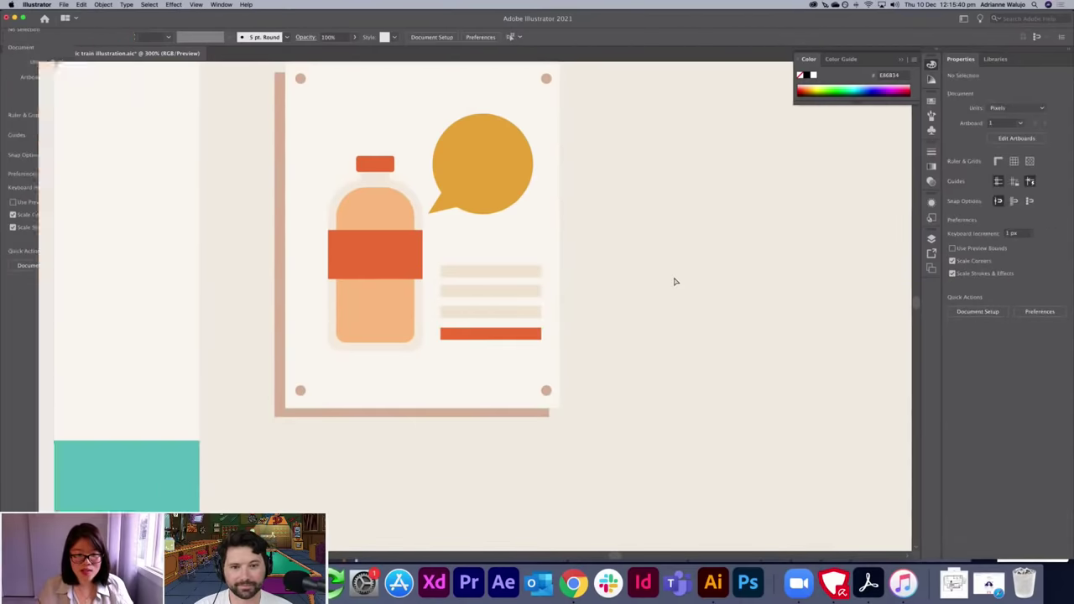
Shift the bottle, speech bubble and bars together slightly left on the poster.
key("super+1")
key("super+equal")
key("super+equal")
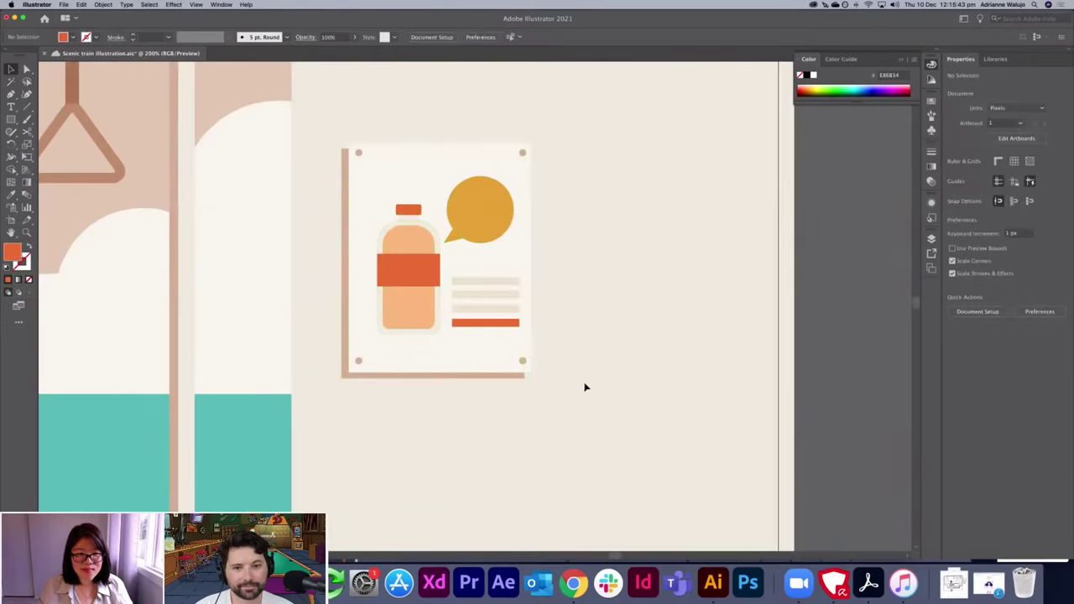
left_click_drag(431, 234, 426, 233)
left_click(528, 232)
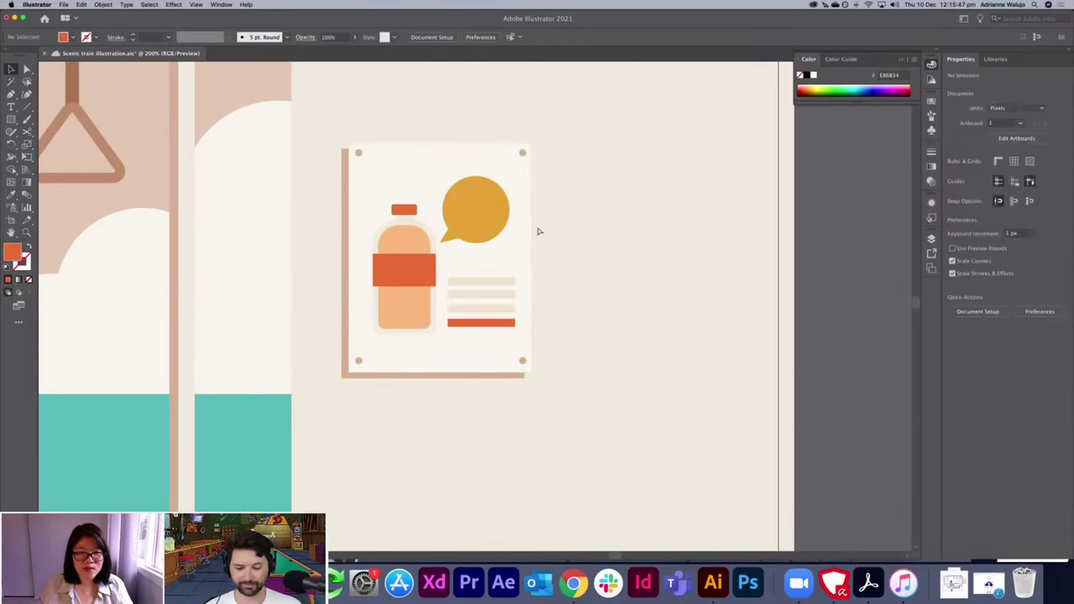
Adjust the upper anchor point of the speech bubble's tail and nudge the bubble slightly right, away from the bottle.
scroll(538, 232, "down", 3)
scroll(537, 232, "up", 5)
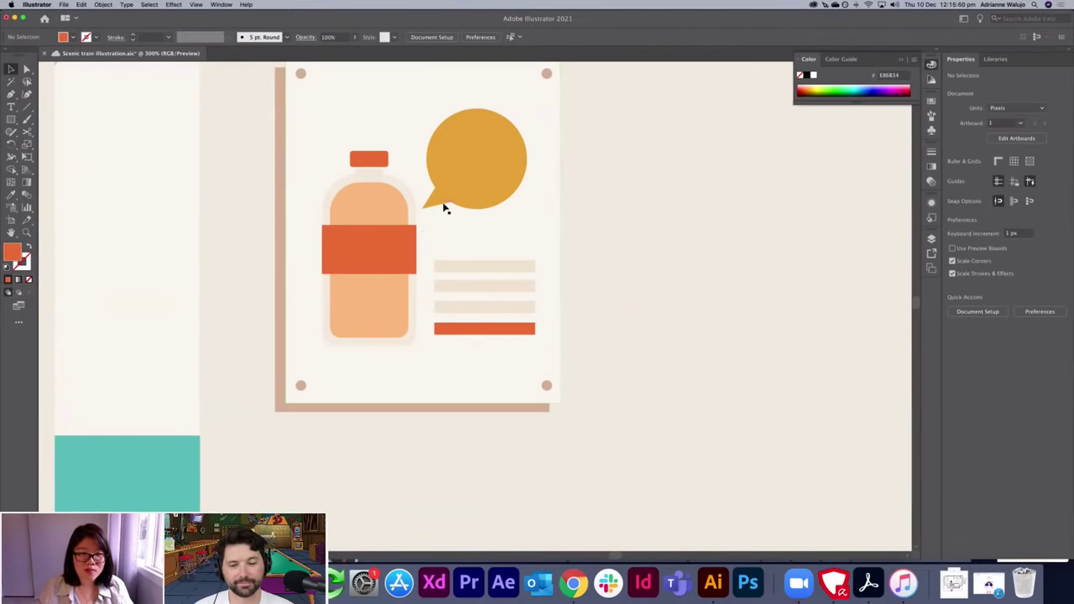
left_click(445, 203)
key("a")
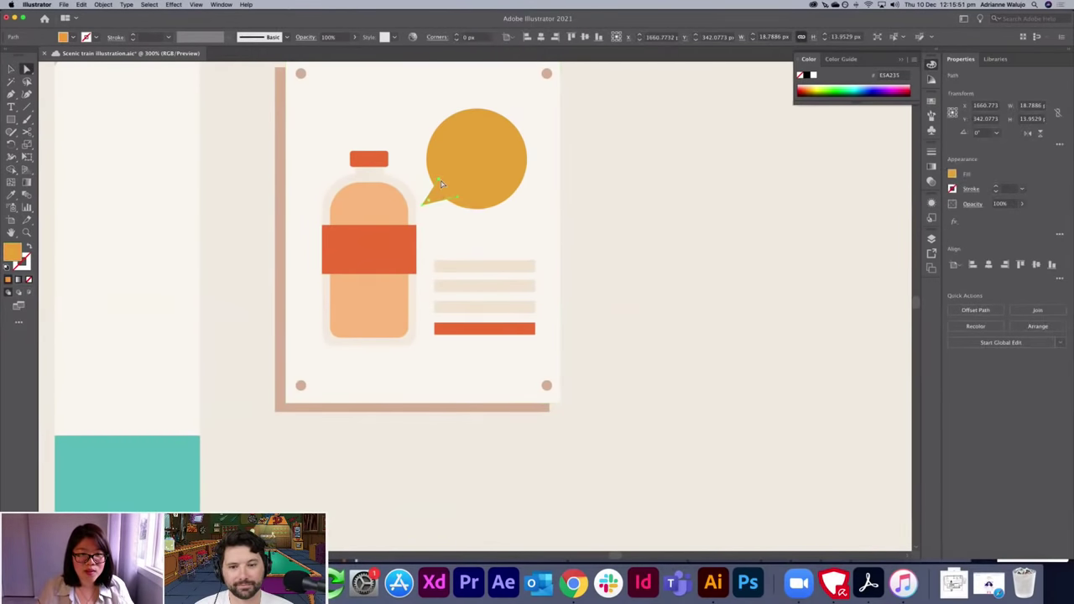
left_click_drag(439, 179, 441, 175)
key("v")
left_click(673, 237)
left_click_drag(673, 237, 740, 329)
left_click_drag(548, 241, 552, 243)
left_click(694, 250)
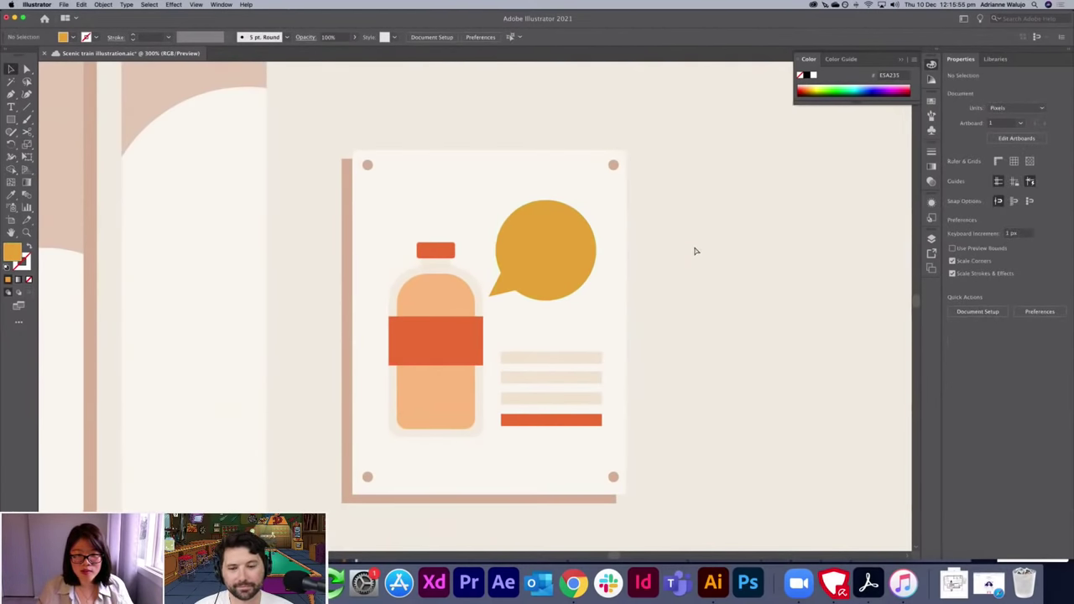
Draw a rectangle about 151 × 98 px below the poster, matching the poster's overall width.
key("super+minus")
key("super+minus")
key("super+minus")
left_click_drag(648, 285, 838, 215)
left_click_drag(736, 280, 843, 307)
scroll(804, 369, "right", 5)
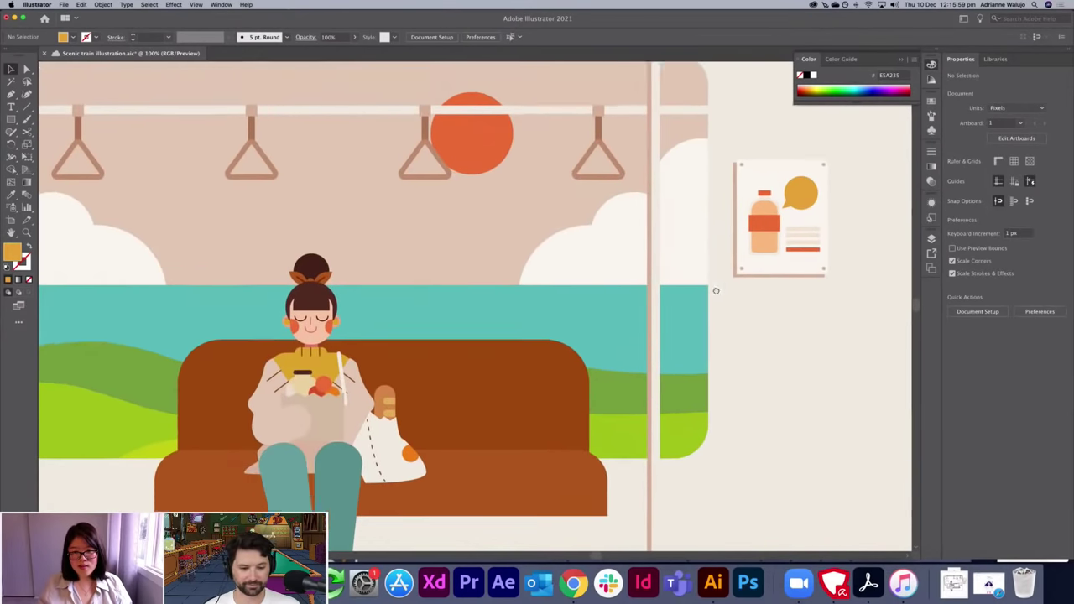
key("super+equal")
key("m")
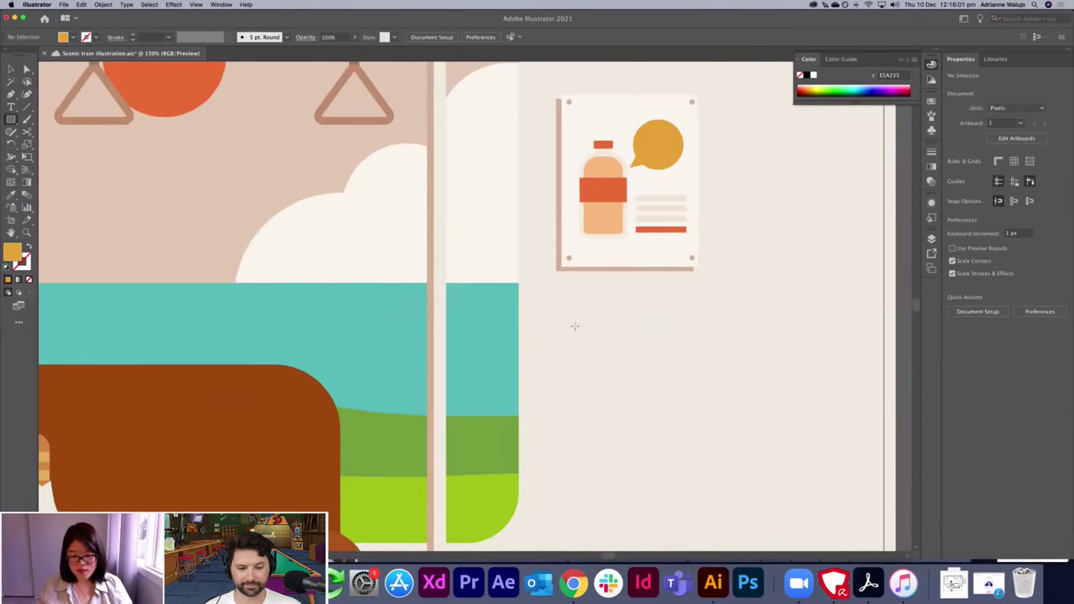
left_click_drag(556, 297, 594, 344)
left_click_drag(657, 380, 734, 377)
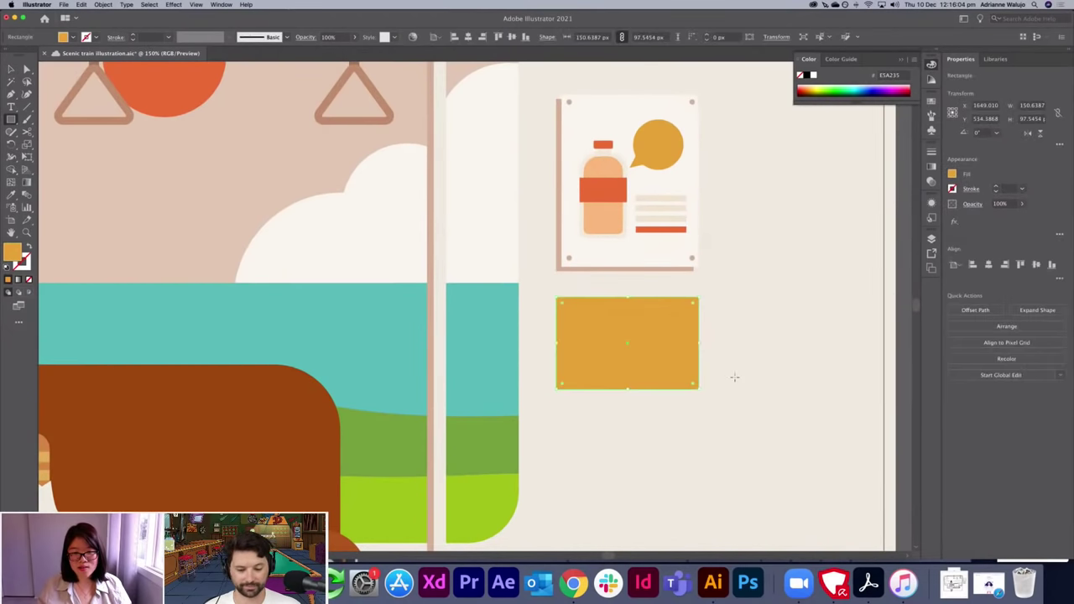
Change the fill of the rectangle below the poster to yellow E2C137.
double_click(12, 253)
type("E2B937")
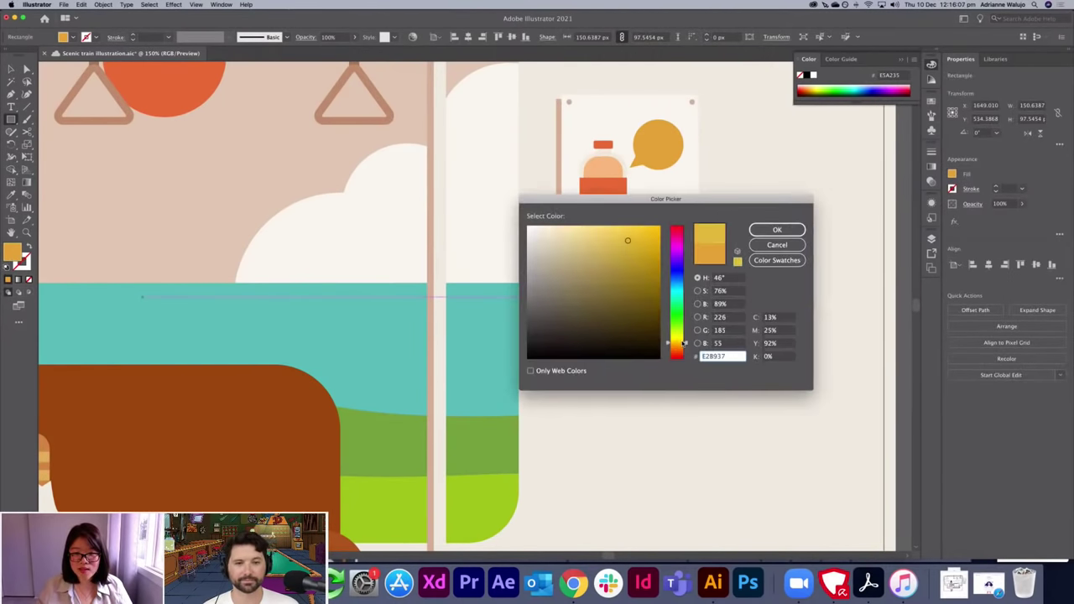
left_click(777, 230)
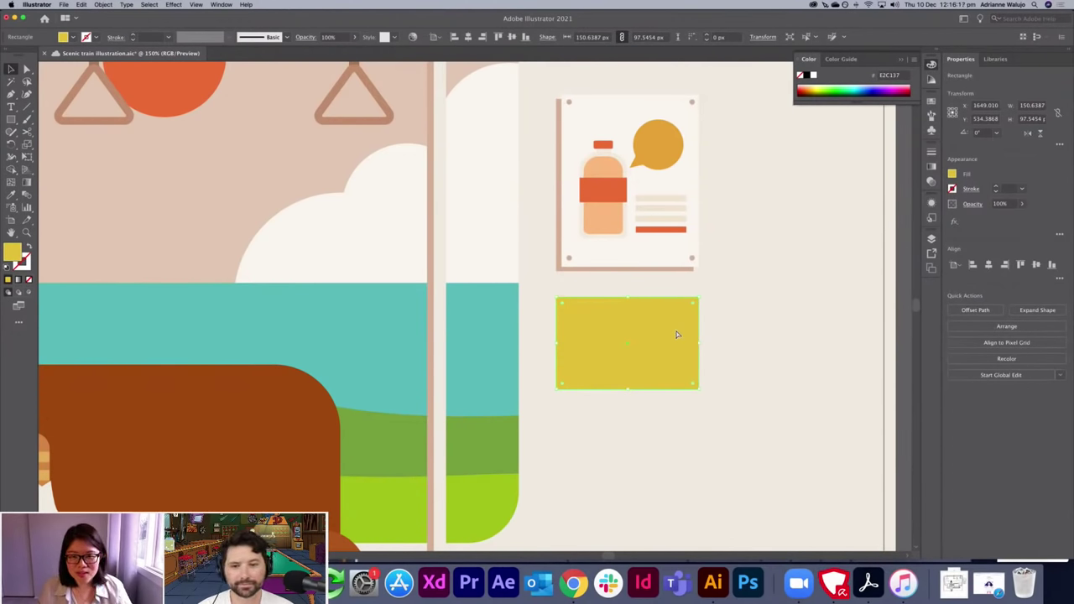
key("super+minus")
key("super+minus")
left_click(625, 268)
Draw a triangle about 87 × 75 px with the Polygon tool, centred on the yellow rectangle.
key("super+equal")
key("super+equal")
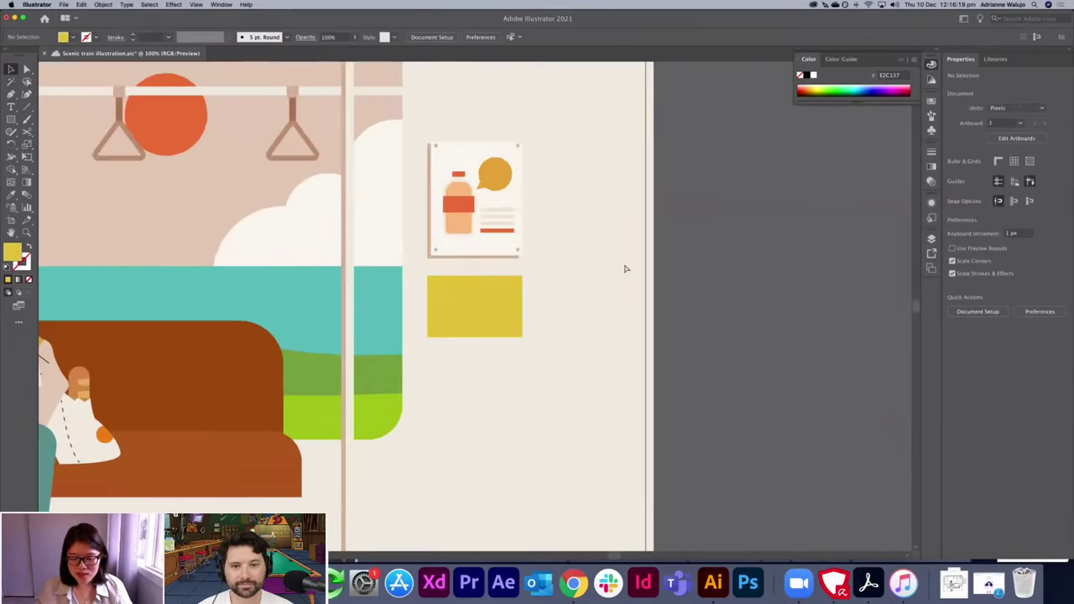
left_click(523, 292)
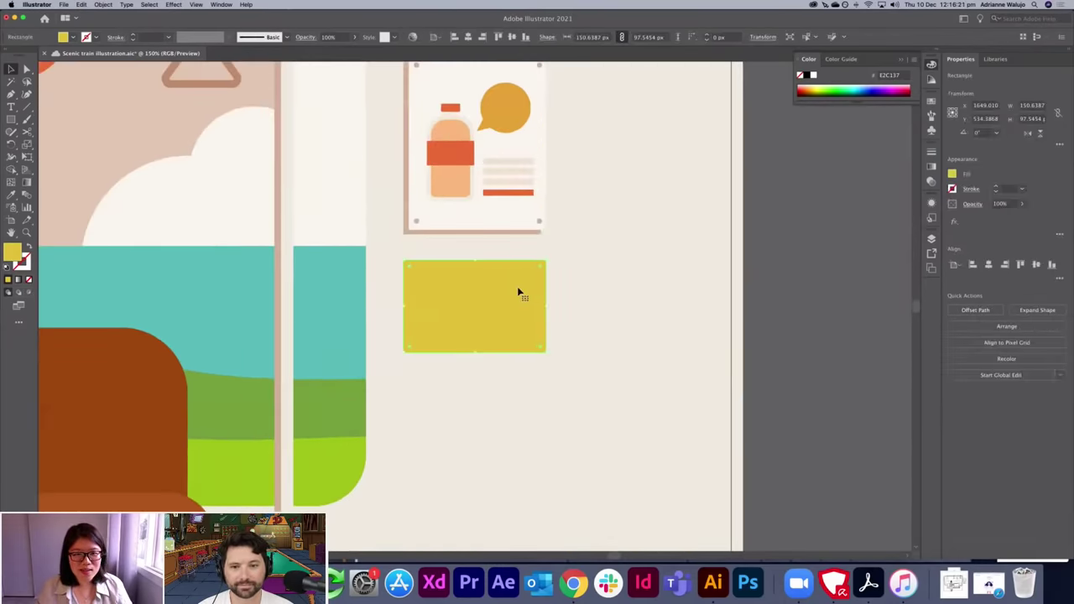
key("super+equal")
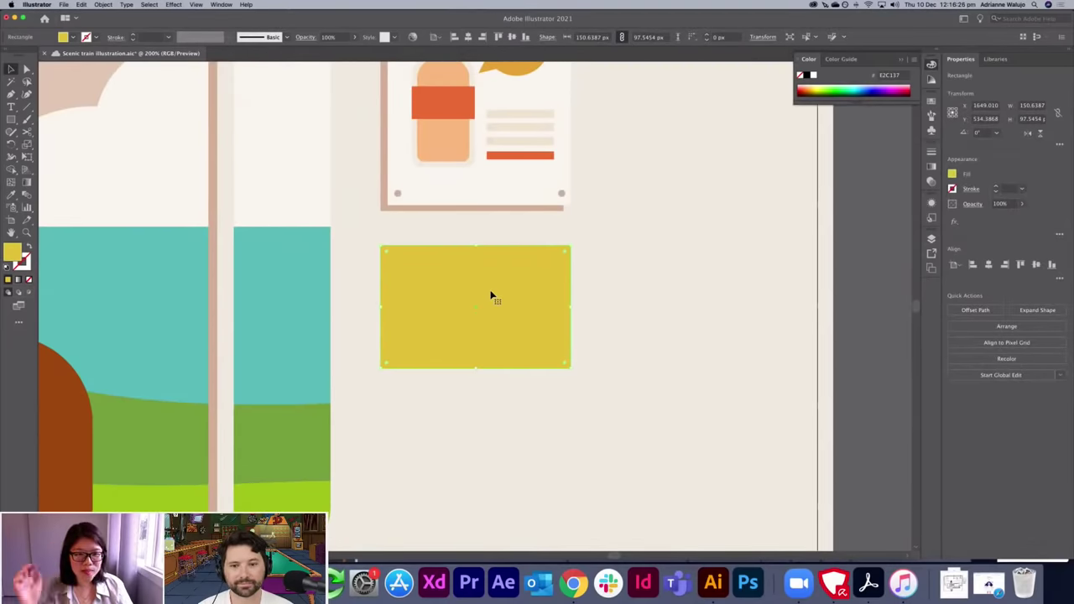
key("m")
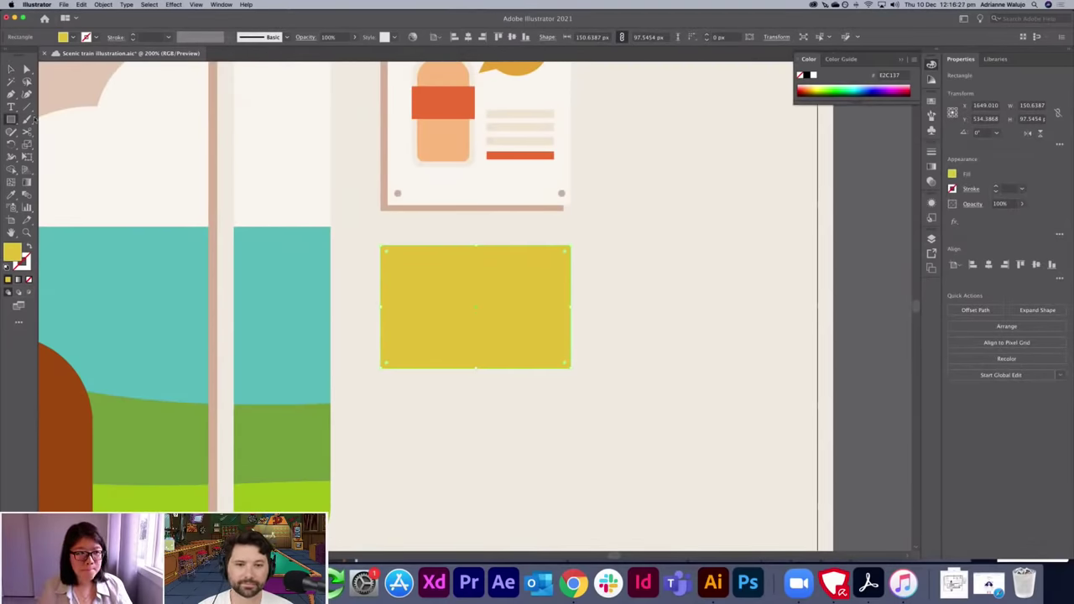
left_click(11, 119)
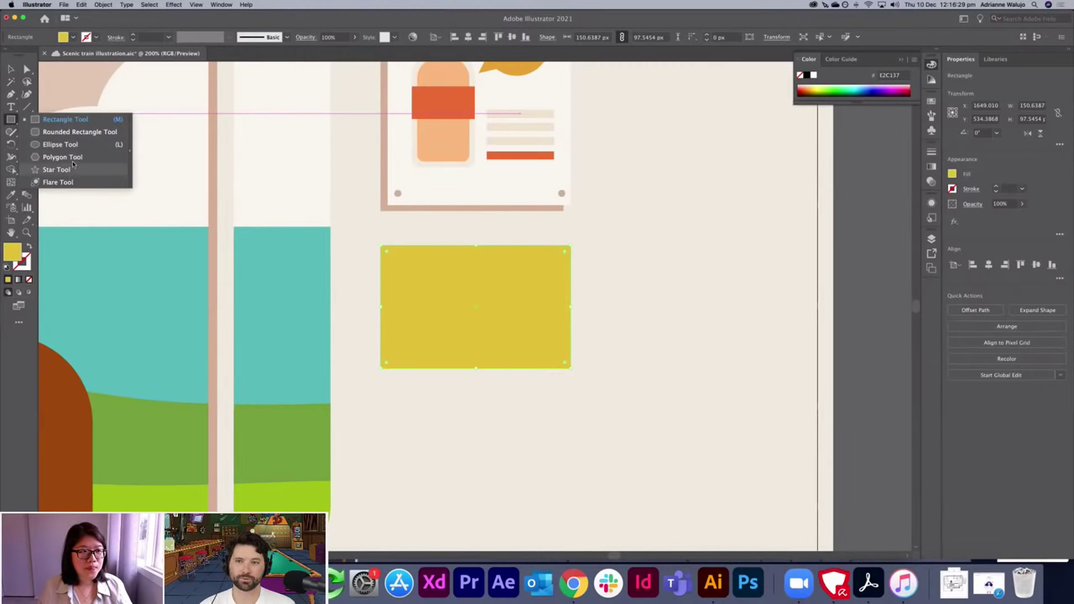
left_click(74, 157)
left_click(471, 324)
left_click(554, 316)
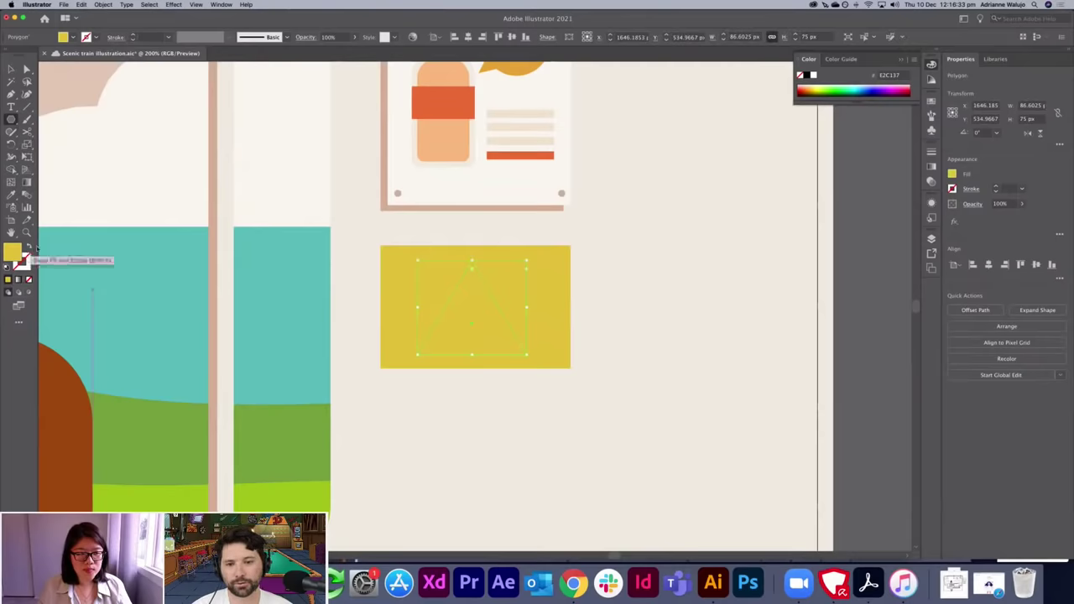
Give the triangle no fill and a 4 pt outline in the poster bar's orange-red.
key("i")
left_click(520, 153)
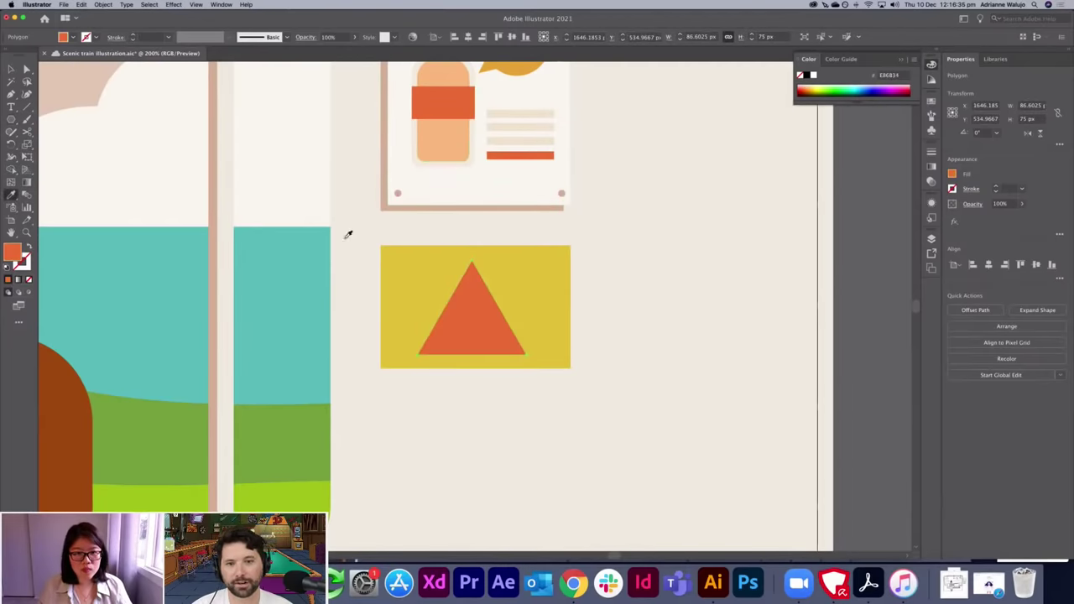
left_click(29, 247)
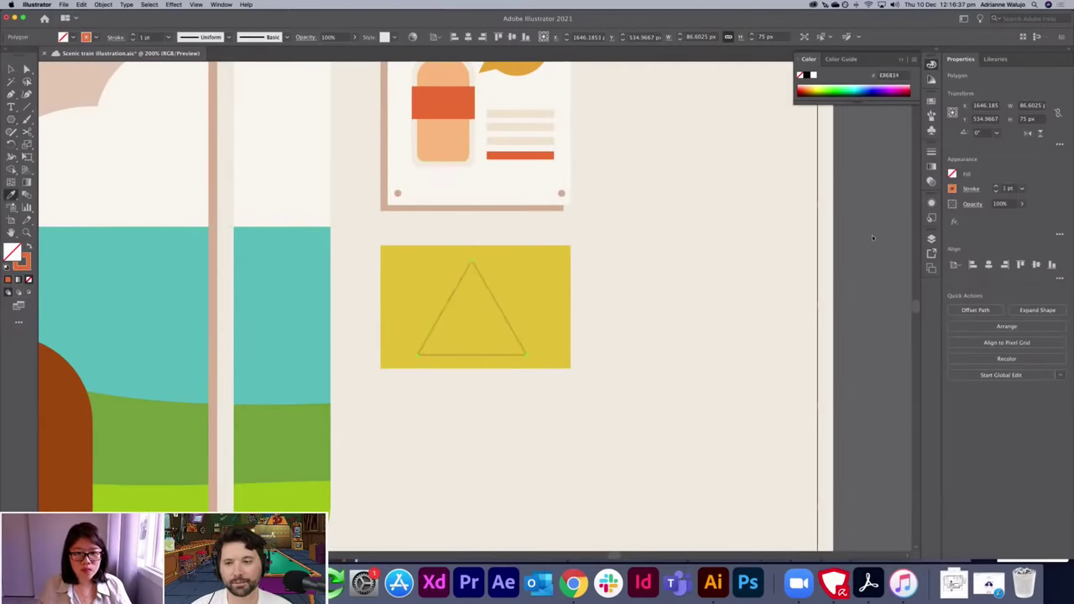
left_click(1007, 189)
type("4")
key("Tab")
type("v")
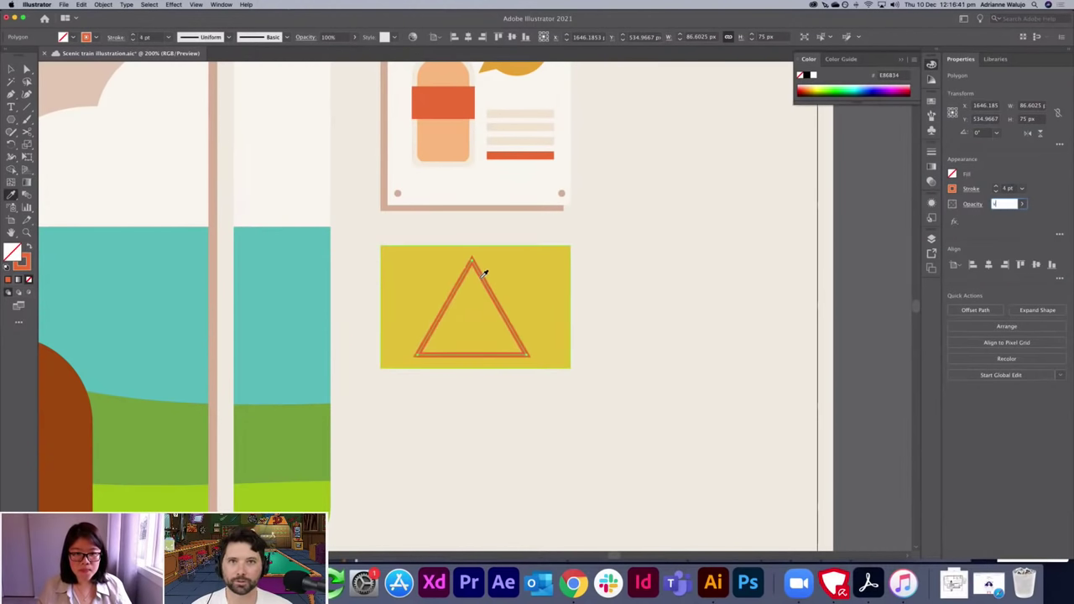
left_click(680, 273)
key("super+z")
key("v")
left_click(651, 277)
Change the warning triangle's outline colour to dark red-brown 89452E.
left_click(484, 277)
double_click(22, 261)
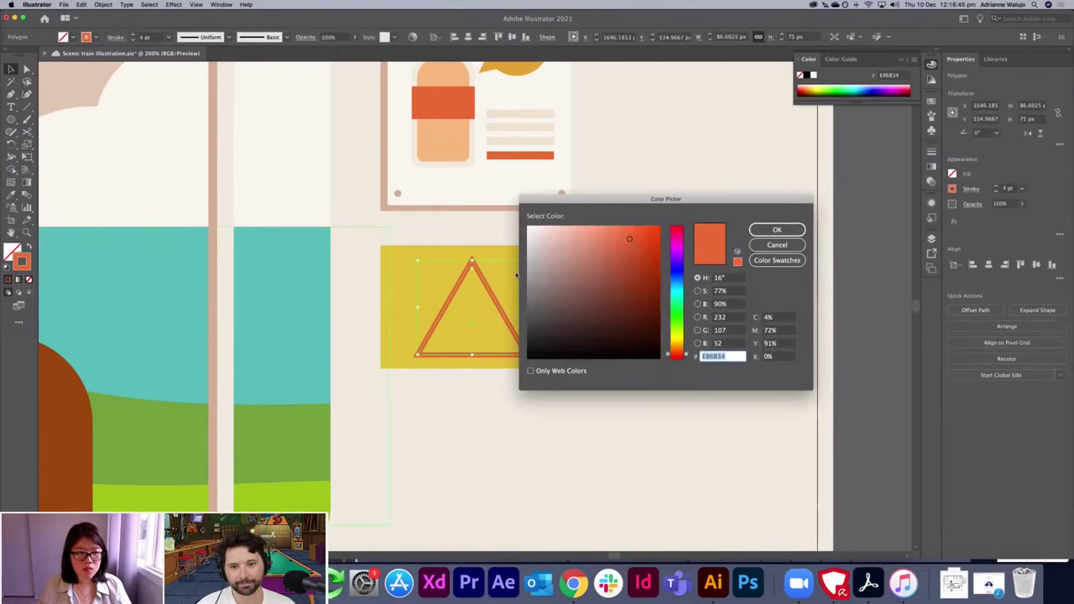
left_click(614, 286)
left_click(755, 234)
Round the triangle's corners, scale it down and place it in the left half of the yellow sign.
mouse_move(525, 260)
left_mouse_down()
mouse_move(512, 280)
mouse_move(439, 287)
mouse_move(448, 285)
left_mouse_up()
left_click(688, 271)
key("super+z")
key("v")
left_click(664, 299)
scroll(479, 285, "up", 5)
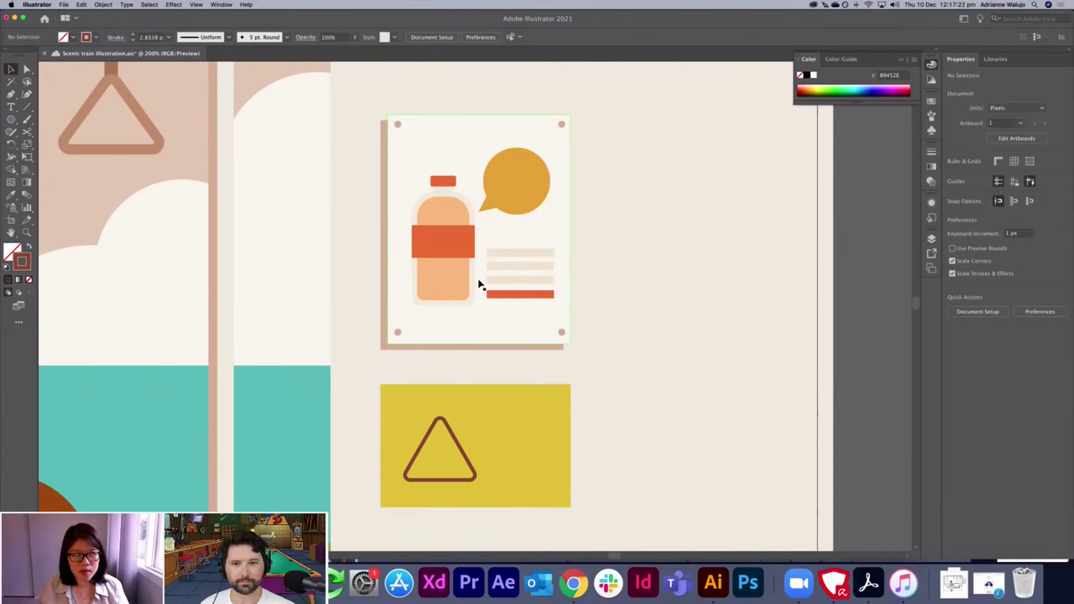
key("super+minus")
key("super+minus")
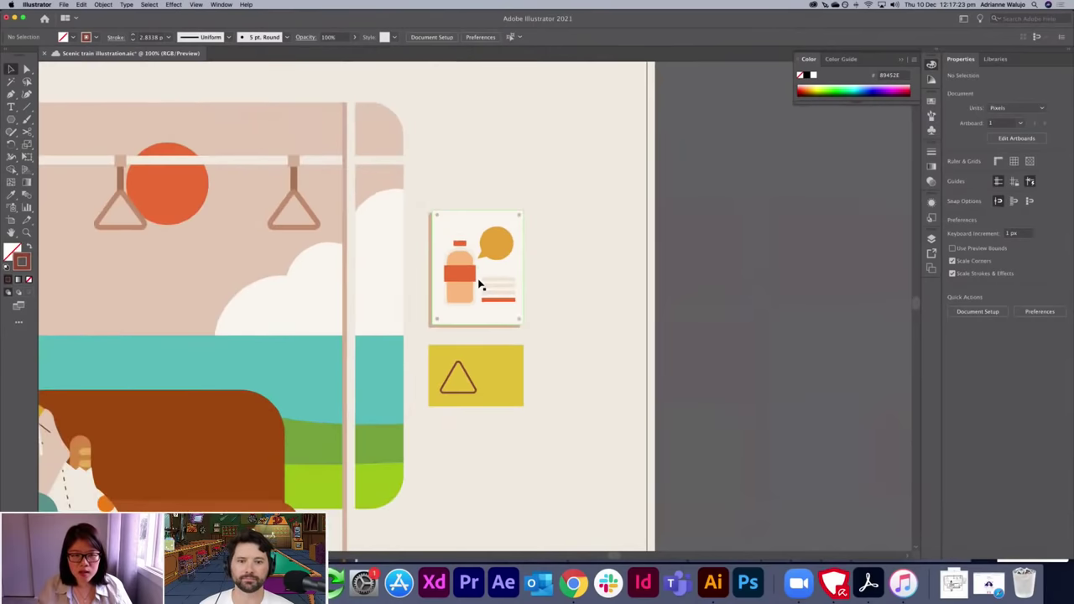
left_click_drag(502, 337, 626, 263)
left_click_drag(590, 300, 254, 322)
left_click(709, 297)
Add a centre-aligned text object reading "!" beside the yellow sign.
key("super+plus")
key("super+plus")
key("super+plus")
scroll(253, 321, "right", 2)
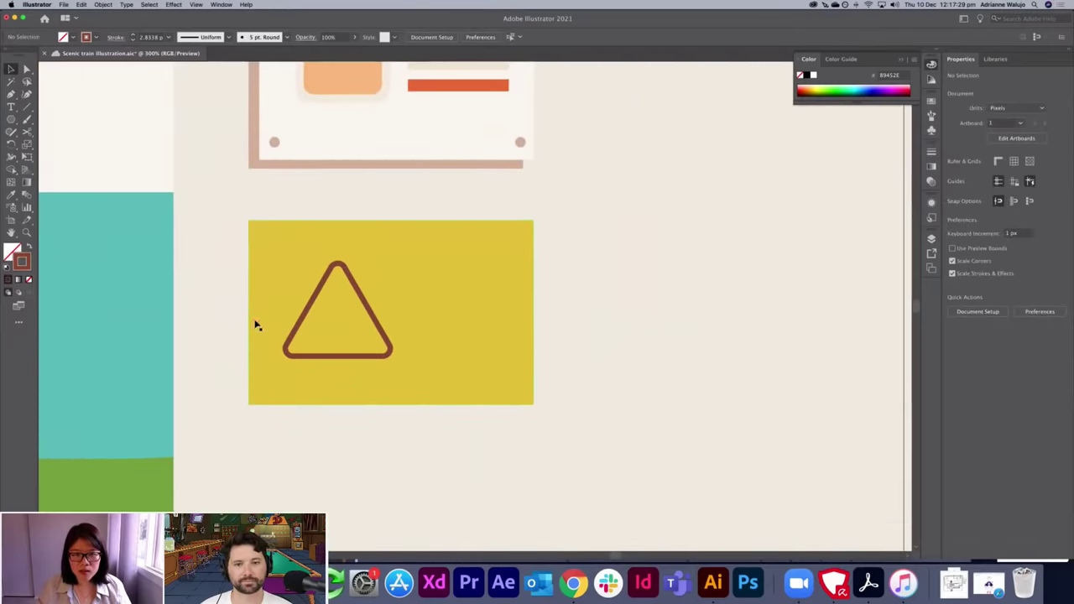
key("t")
left_click(576, 306)
key("BackSpace")
key("super+z")
triple_click(601, 302)
type("!")
key("super+a")
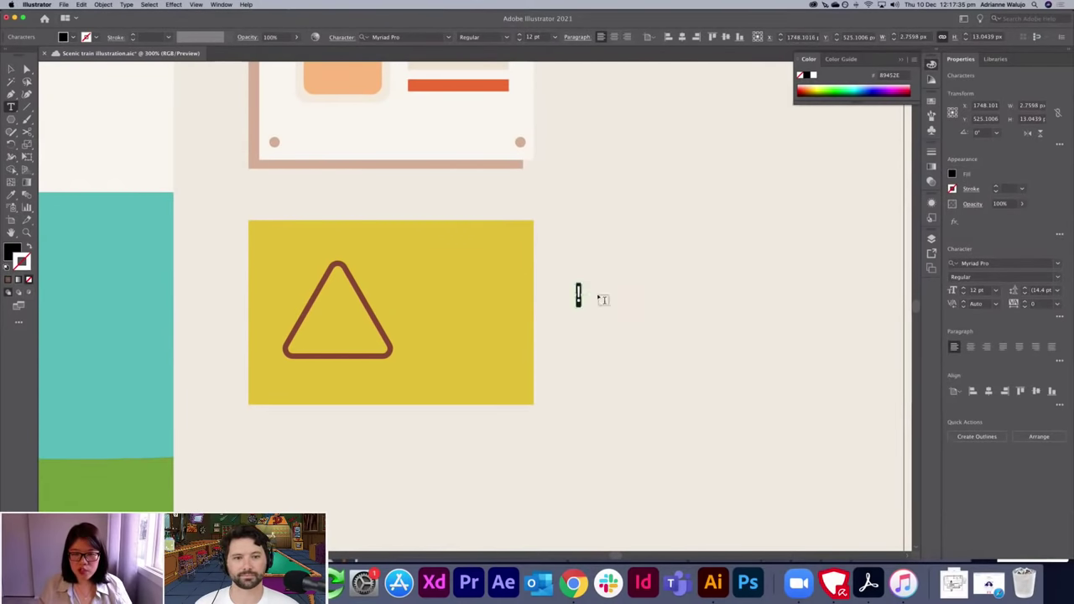
key("ctrl+shift+c")
key("Escape")
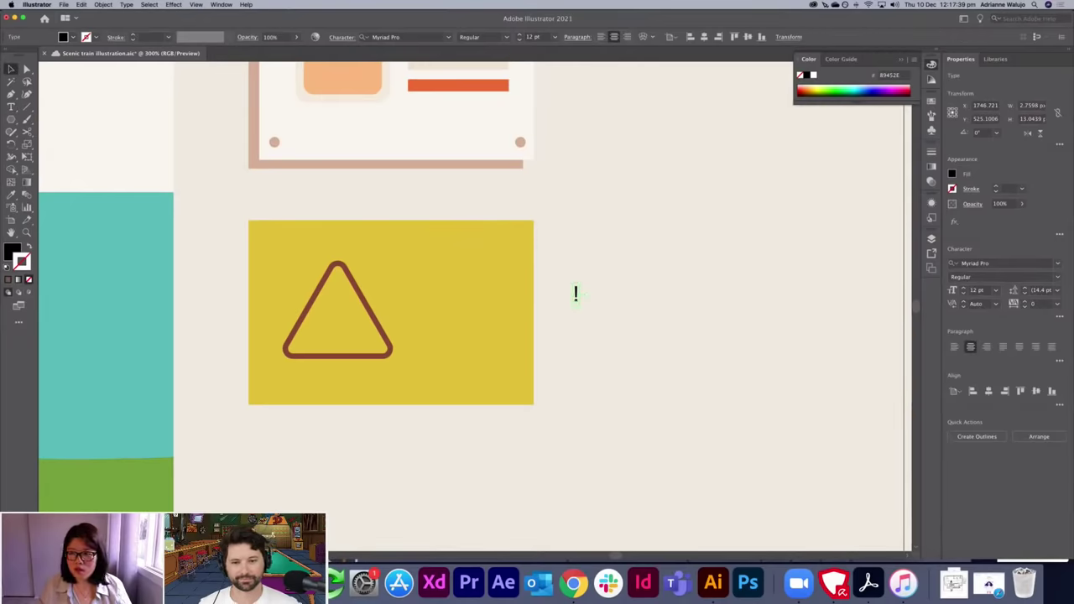
Set the exclamation mark's font to Arial and enlarge it to about 32.5 pt.
left_click(977, 264)
type("Arial")
key("Return")
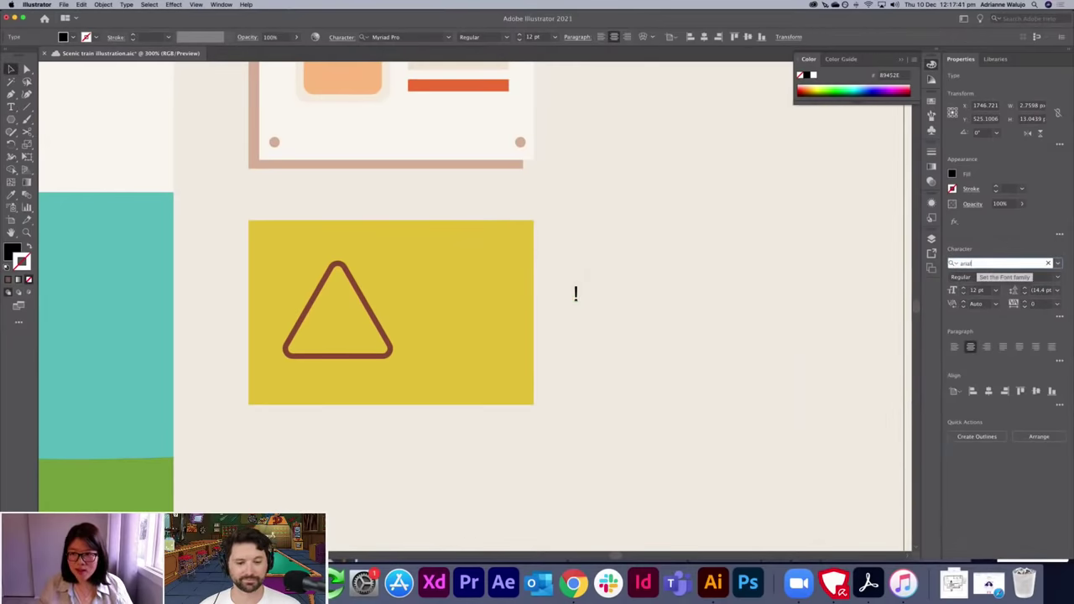
key("e")
left_click_drag(579, 307, 612, 352)
Fill the exclamation mark with the triangle's red-brown, without an outline, and expand its object and fill into shapes.
key("i")
left_click(354, 280)
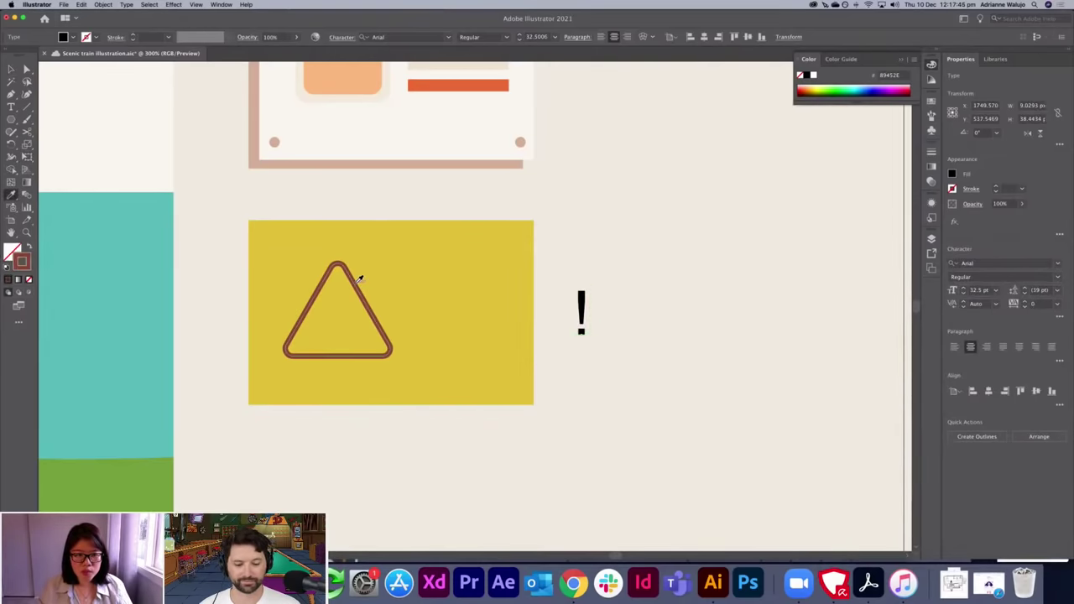
left_click(29, 246)
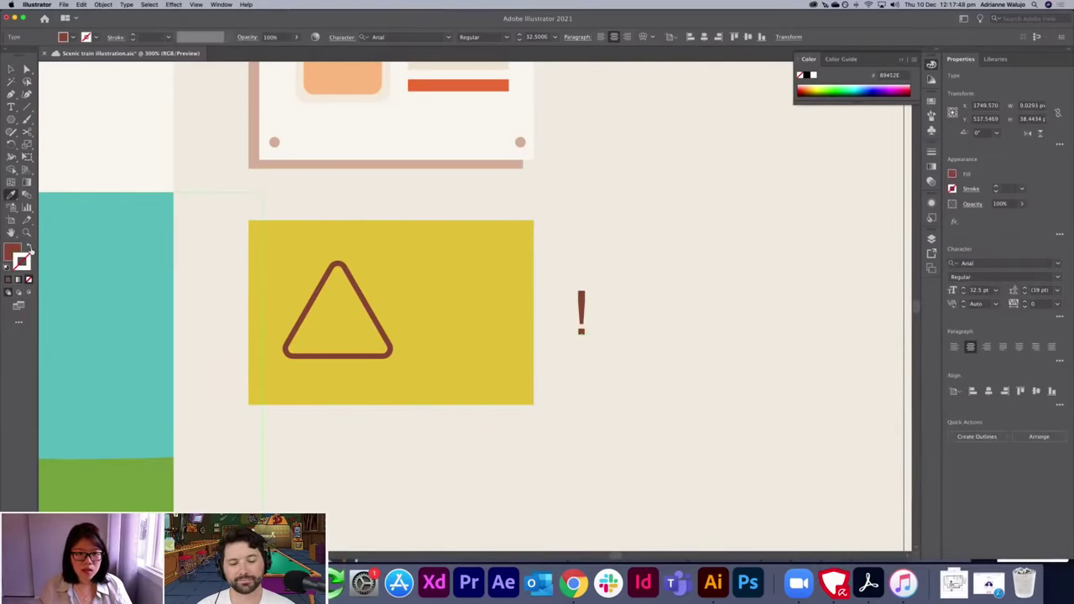
left_click(100, 5)
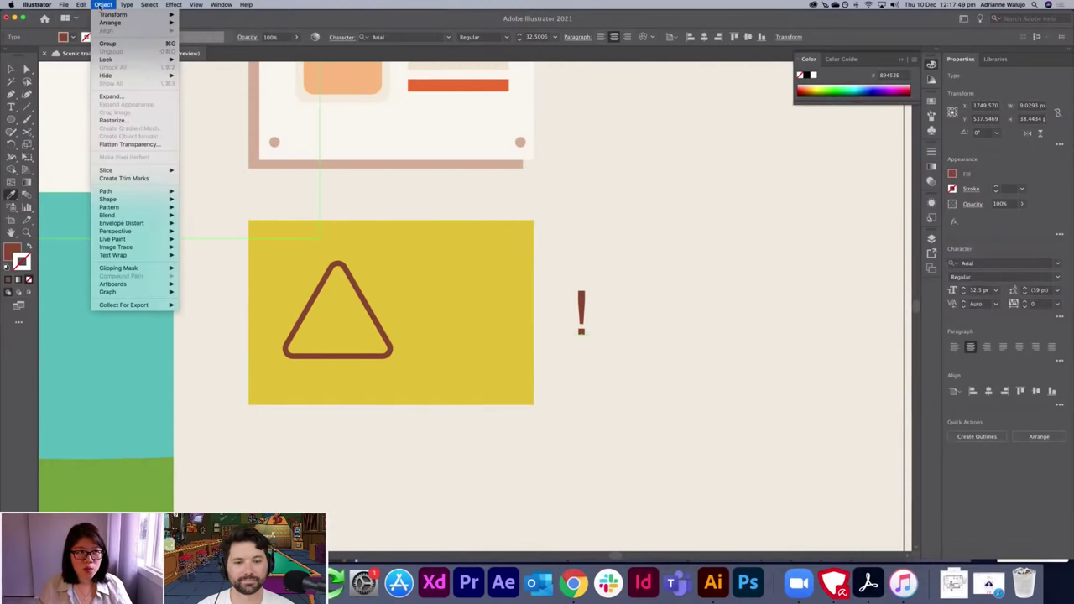
left_click(133, 97)
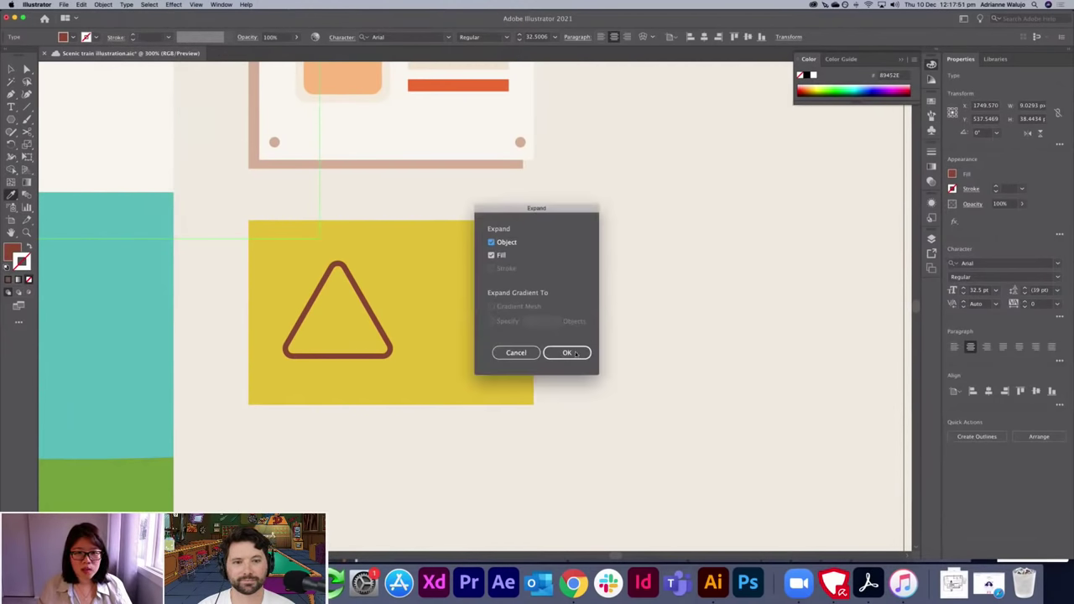
left_click(577, 354)
Centre the exclamation mark inside the triangle and scale it to about 4 × 27 px.
left_click(596, 303)
left_click_drag(584, 309, 347, 292)
key("e")
key("v")
left_click(657, 309)
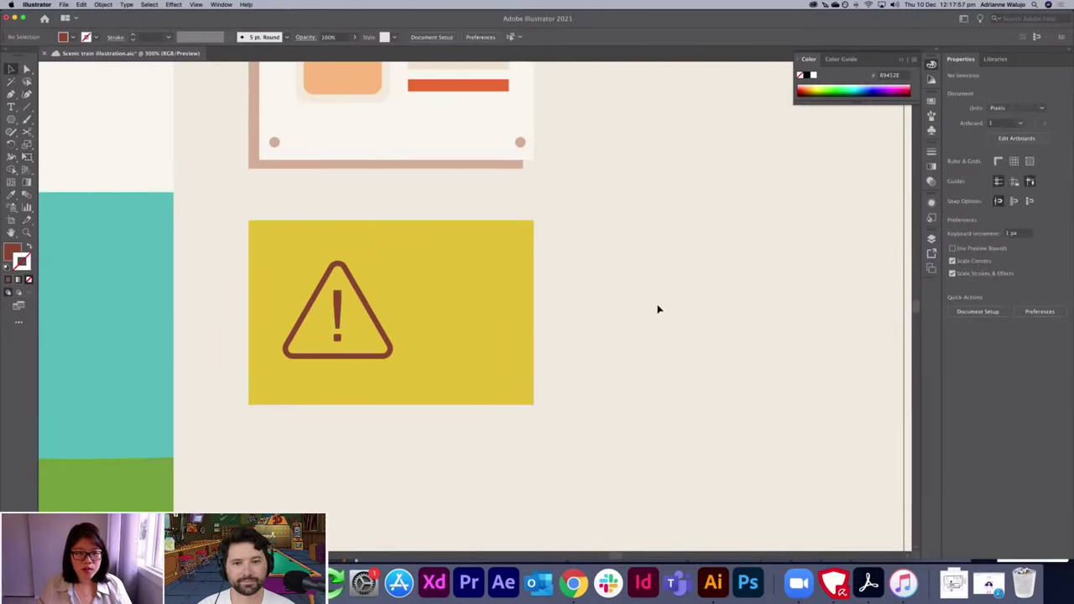
Move the triangle and exclamation mark together slightly towards the sign's left edge.
key("space")
left_click_drag(541, 314, 736, 314)
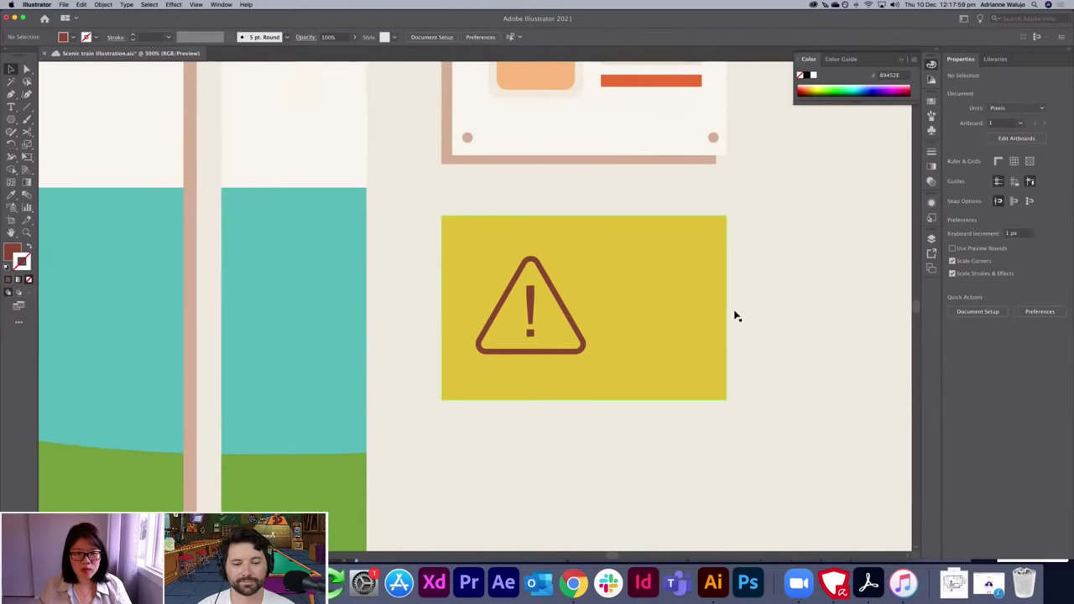
left_click(529, 289)
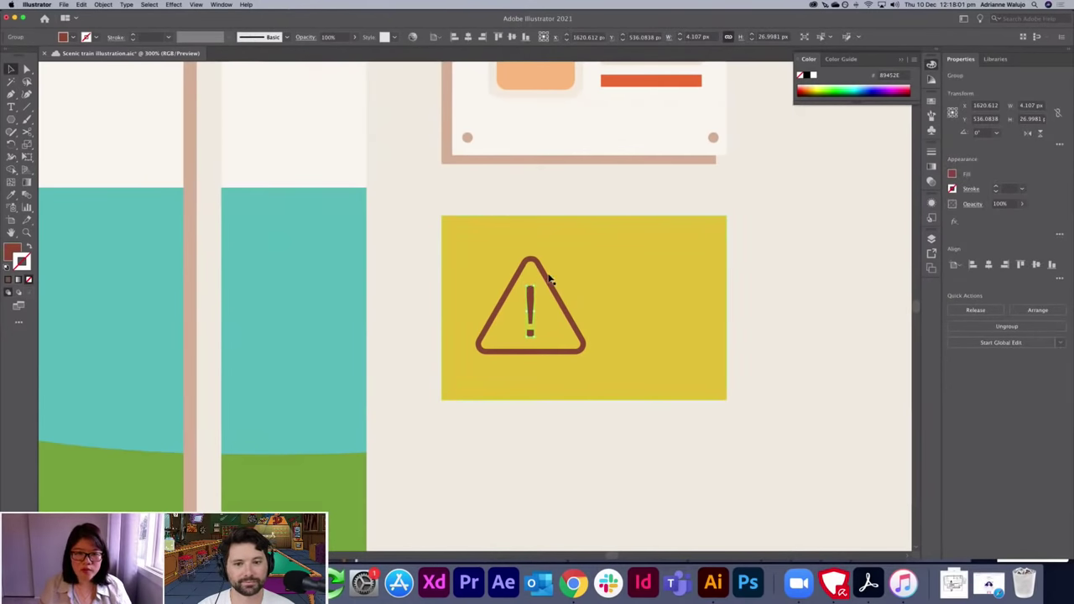
left_click(544, 280, "shift")
mouse_move(541, 280)
left_mouse_down()
mouse_move(528, 284)
mouse_move(597, 268)
mouse_move(696, 268)
left_mouse_up()
left_click(766, 281)
Draw a red-brown bar about 62 × 4.5 px beside the triangle and duplicate it downwards to make three text lines.
key("m")
left_click(688, 267)
key("Escape")
key("v")
left_click_drag(676, 269, 682, 326)
Set the opacity of the sign's three text bars to 49%.
left_click(673, 285, "shift")
left_click(661, 268, "shift")
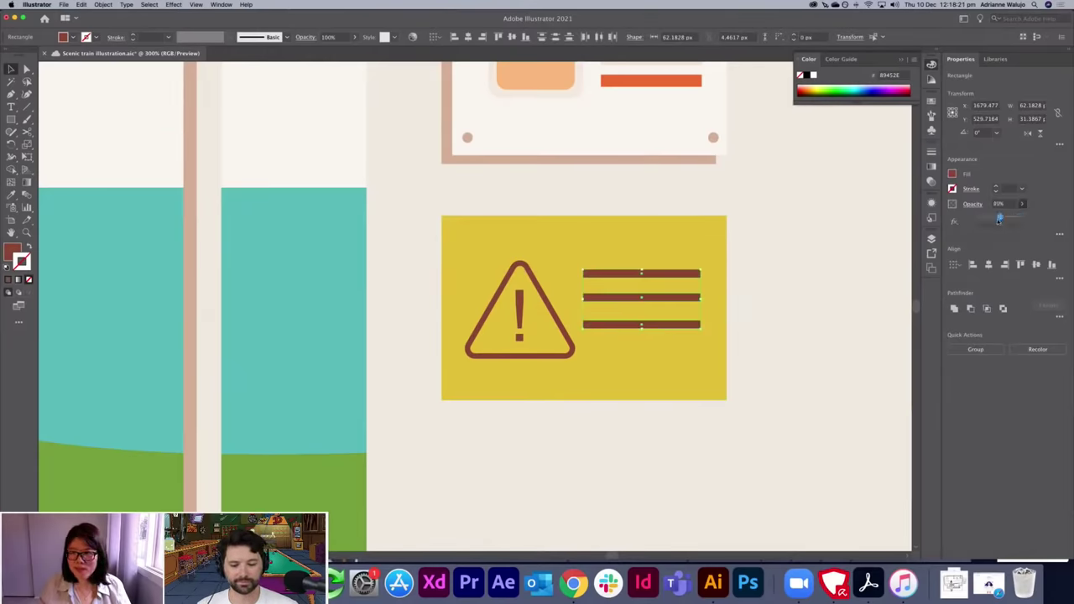
left_click(805, 249)
Shorten the yellow sign rectangle from its upper and lower edges to a height of about 89 px.
left_click(575, 232)
left_click_drag(585, 217, 585, 227)
left_click_drag(586, 399, 586, 396)
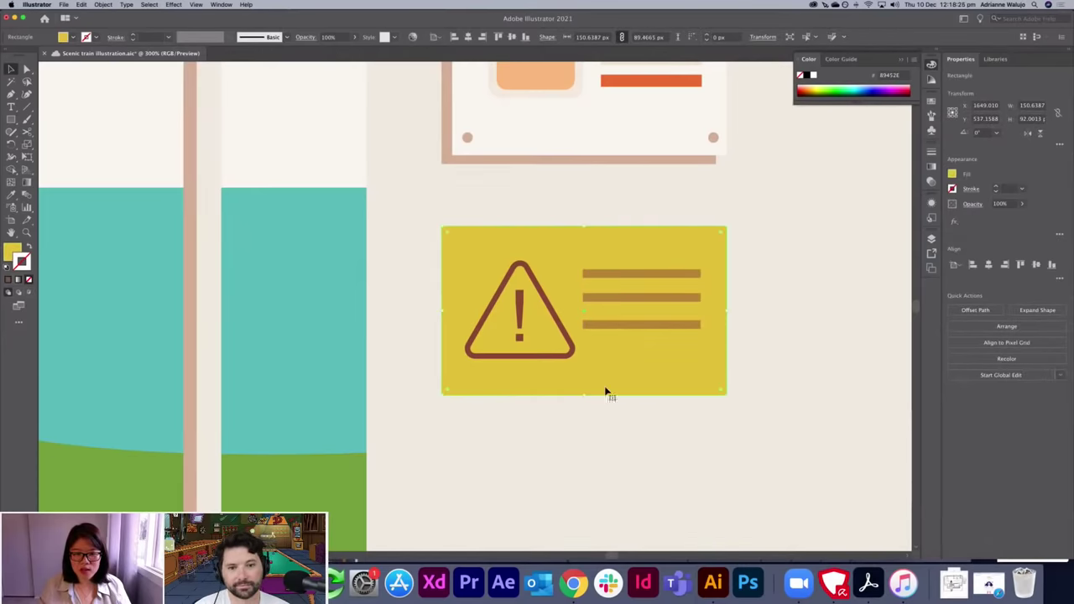
left_click(775, 352)
Nudge the sign's three text bars slightly downwards beside the warning triangle.
key("super+minus")
key("super+minus")
key("super+minus")
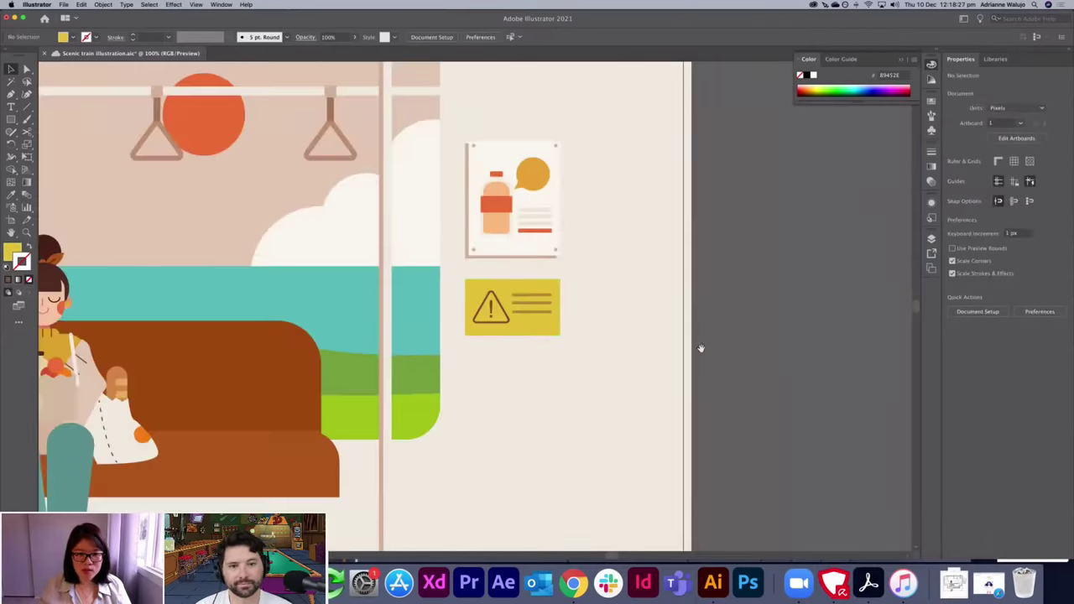
scroll(699, 350, "left", 5)
scroll(745, 311, "right", 2)
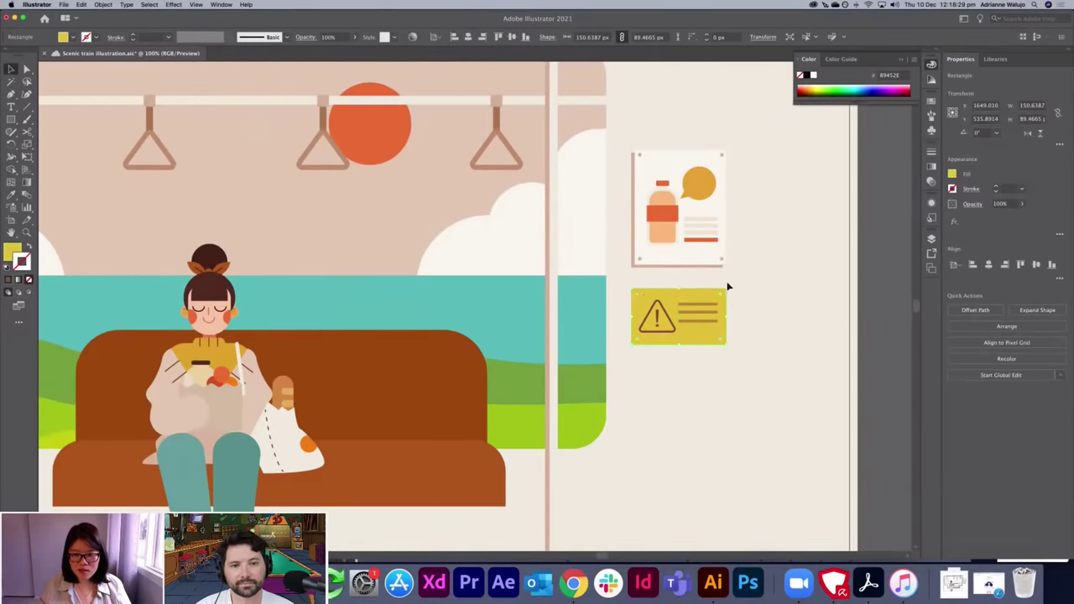
left_click(707, 310)
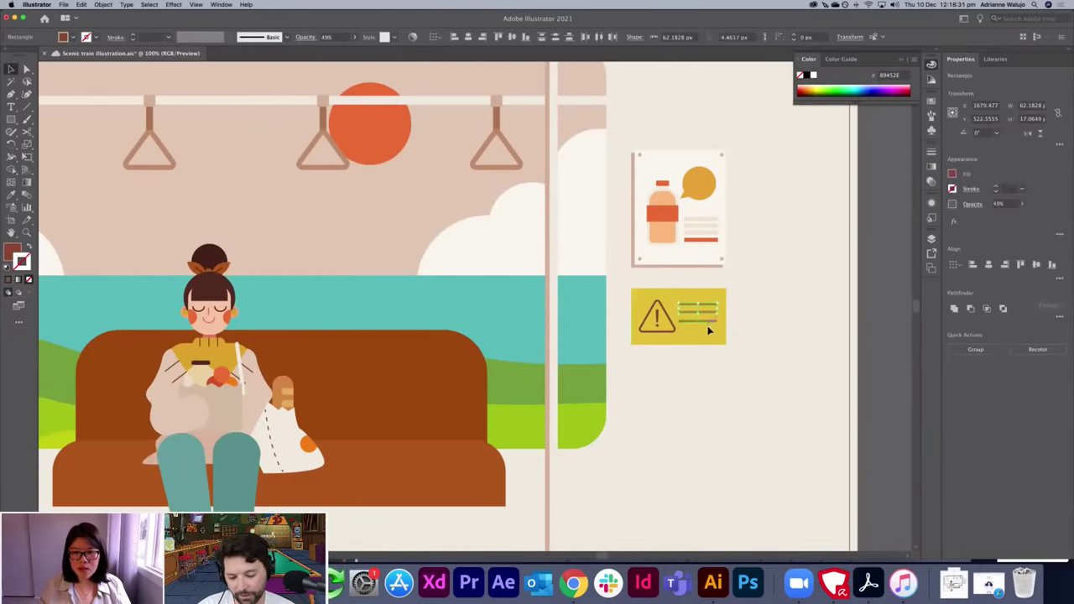
left_click(791, 320)
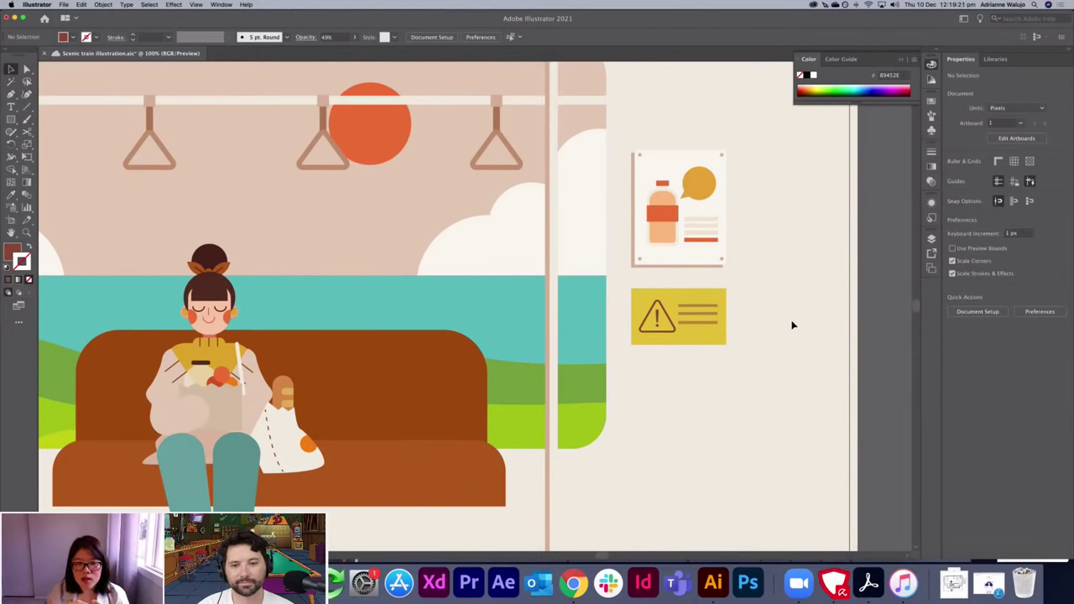
Shift the cloud on the window's right side slightly left inside the scene's clip group.
left_click_drag(515, 204, 523, 205)
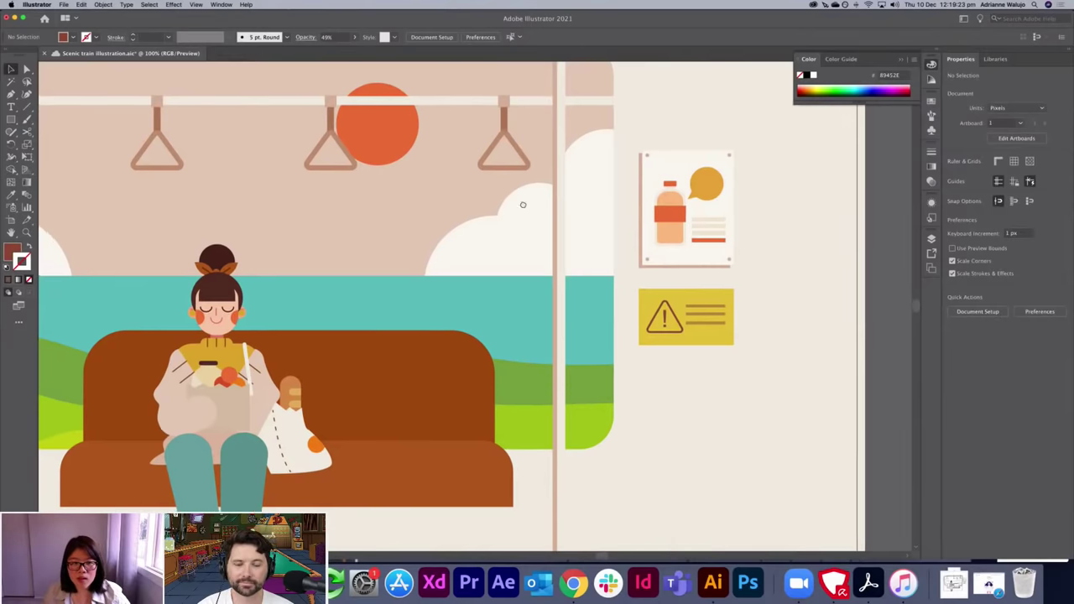
scroll(522, 204, "up", 5)
scroll(522, 204, "left", 5)
left_click(794, 264)
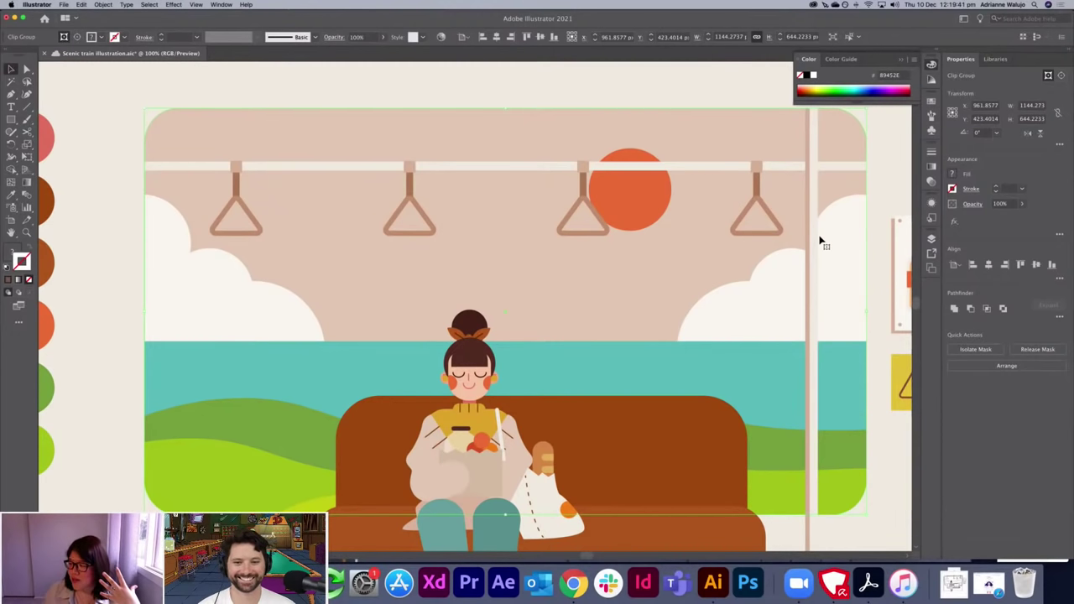
double_click(790, 281)
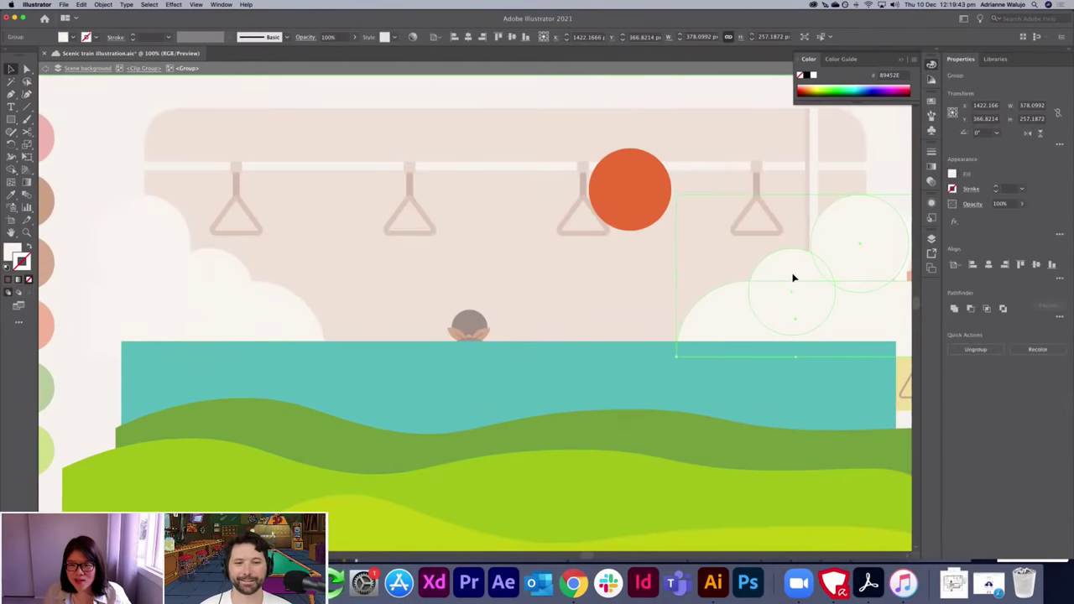
left_click(810, 271)
double_click(495, 85)
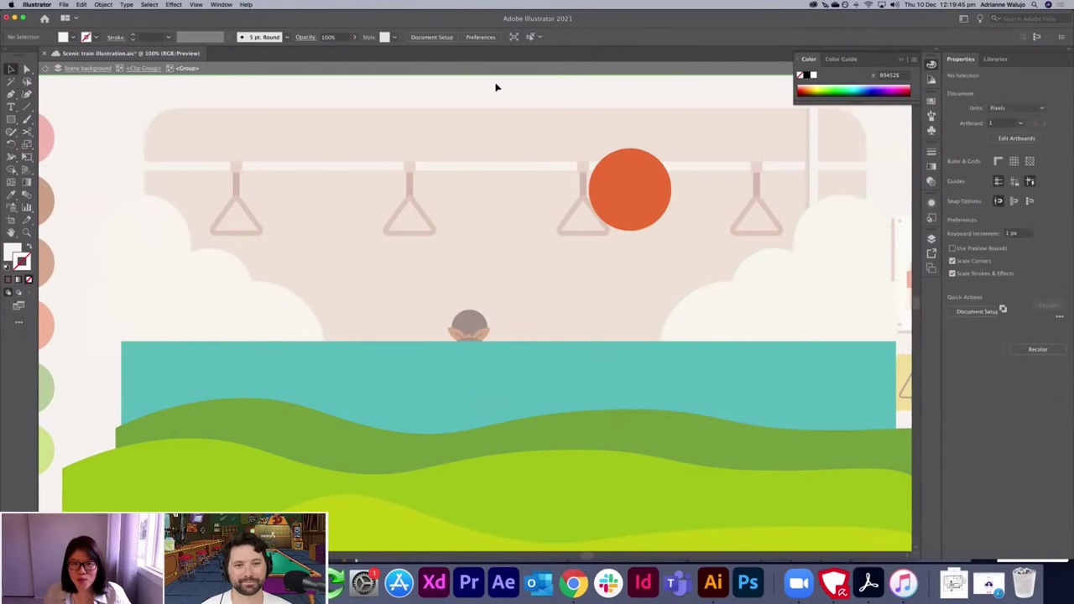
key("super+minus")
key("super+minus")
key("super+plus")
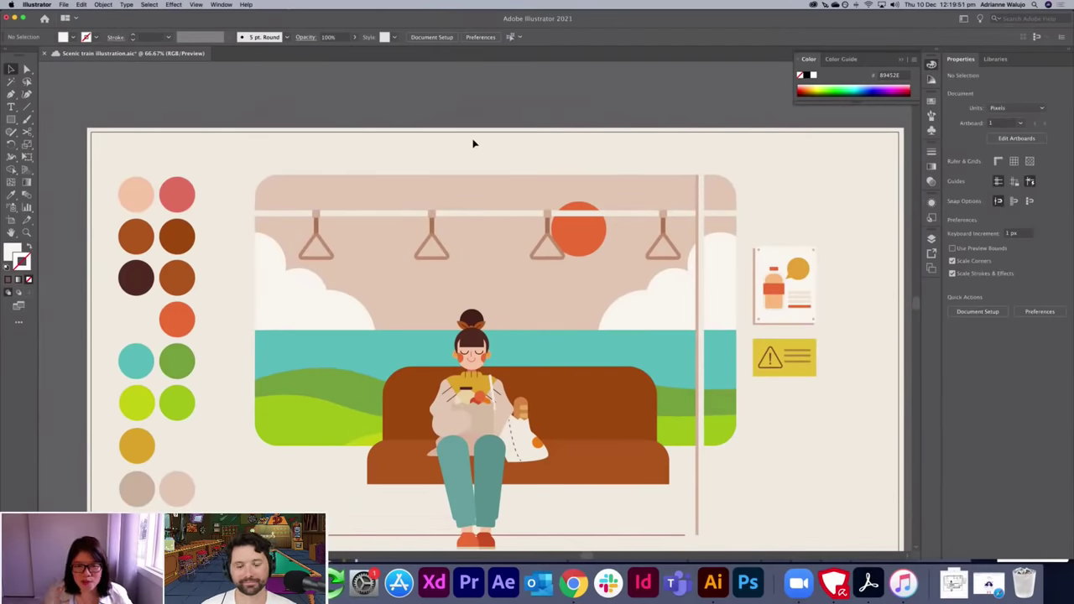
Duplicate the vertical pole to the left side of the window, mirroring the right pole's placement.
scroll(690, 280, "down", 3)
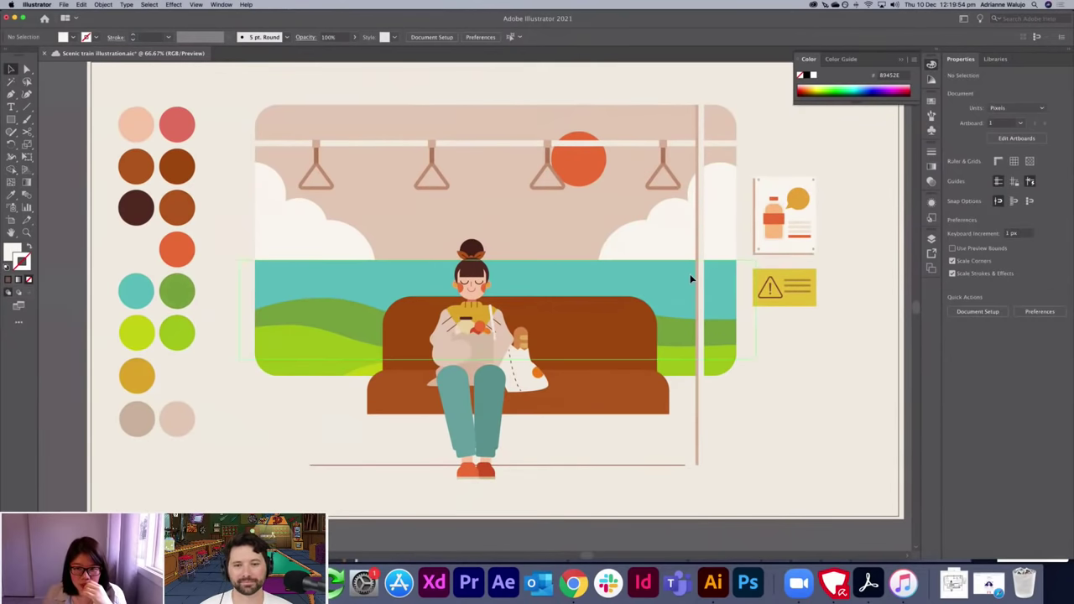
left_click(700, 411)
left_click_drag(703, 412, 295, 395)
left_click(764, 422)
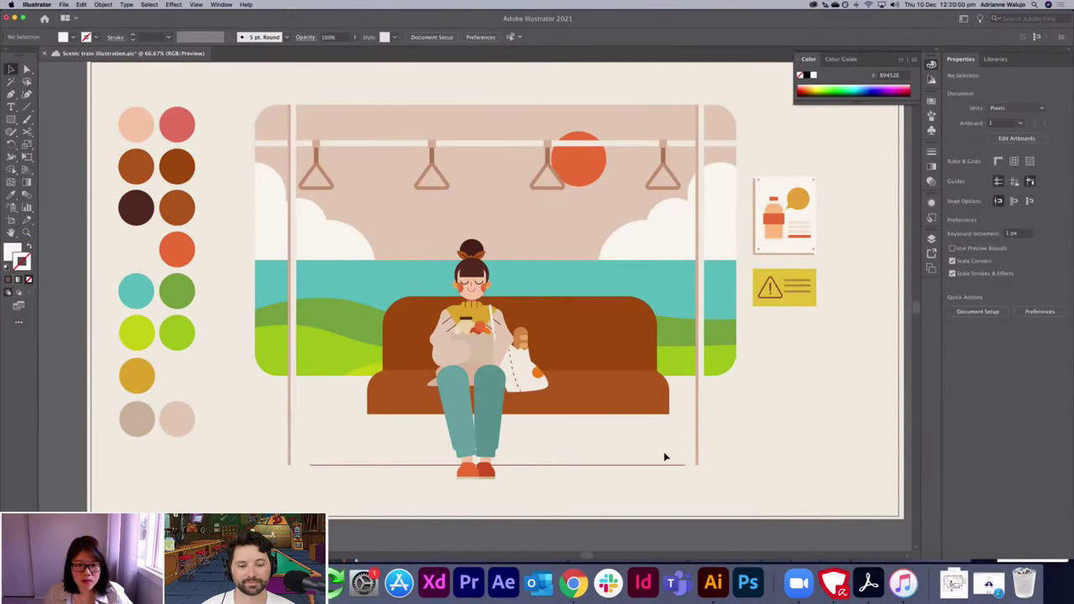
left_click(661, 465)
key("Delete")
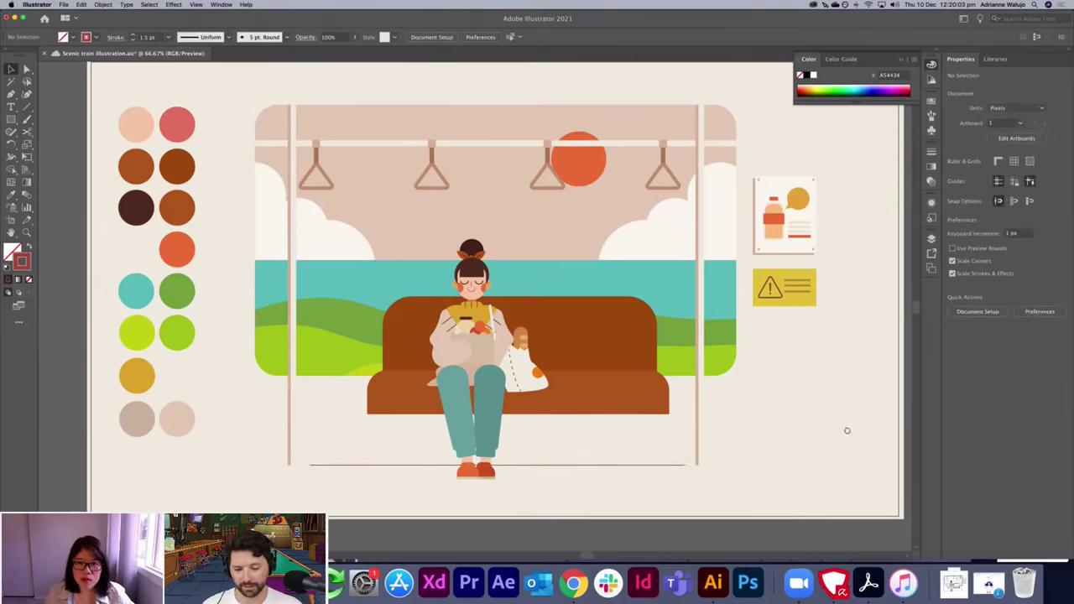
scroll(830, 454, "up", 2)
scroll(831, 454, "right", 2)
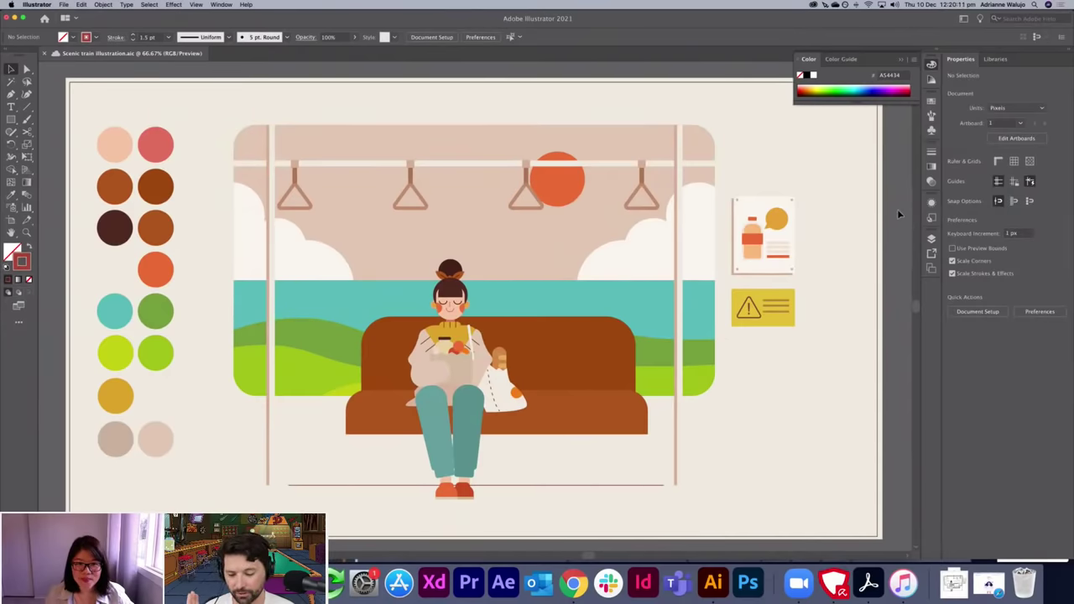
Draw a square about 11 × 11 px in the sky, give it the cloud's off-white fill and turn it into a diamond.
key("super+equal")
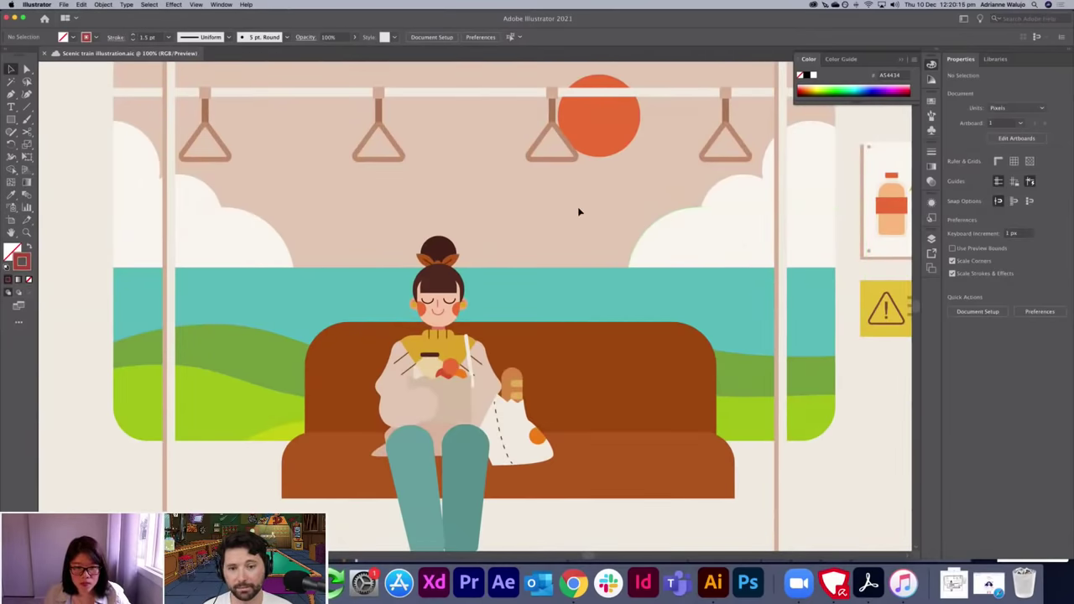
key("m")
mouse_move(557, 214)
left_mouse_down()
mouse_move(570, 227)
mouse_move(583, 221)
mouse_move(582, 240)
left_mouse_up()
key("i")
left_click(669, 243)
key("v")
left_click(850, 369)
left_click(877, 355)
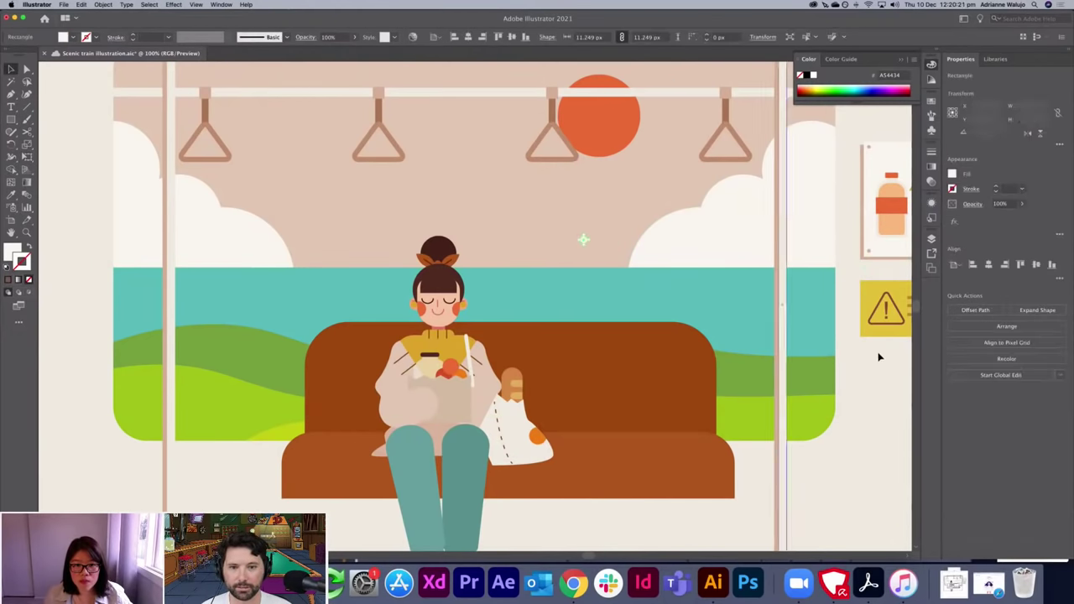
Draw a thin horizontal shape across the sea on the character's right with the Pen tool.
key("p")
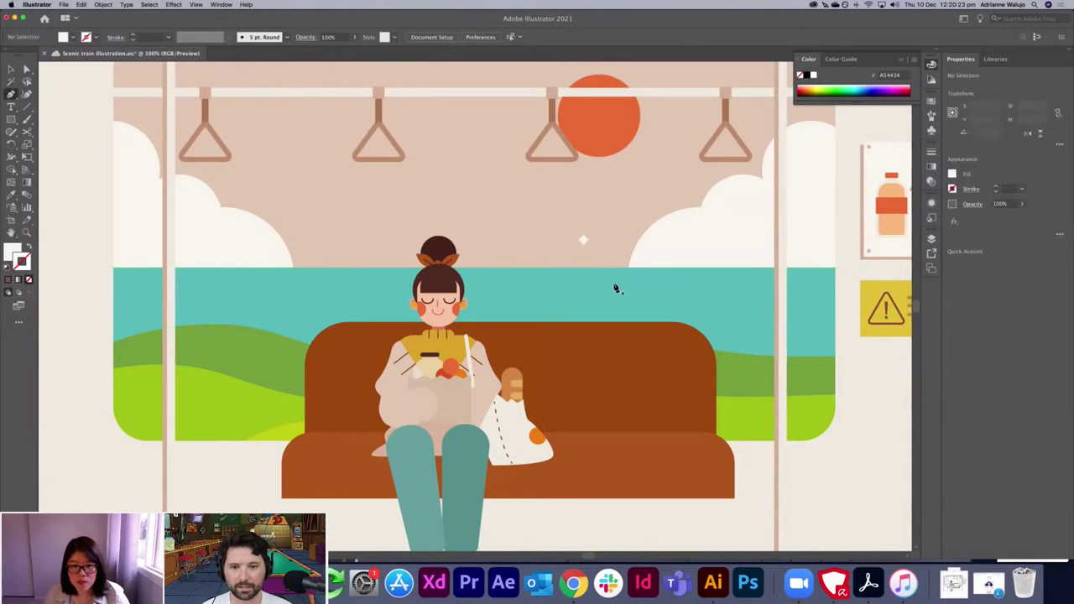
key("v")
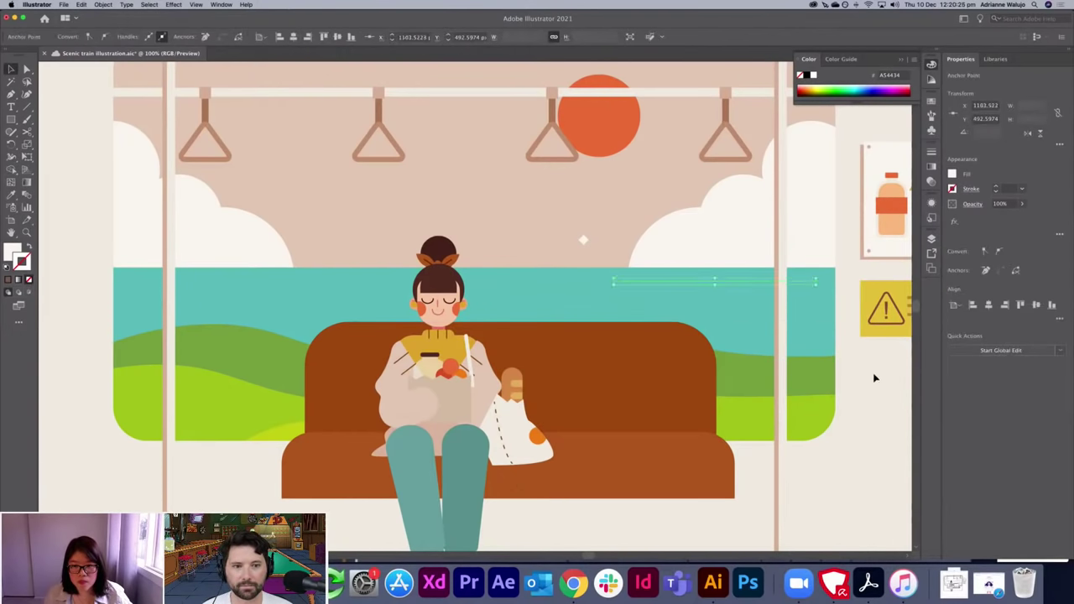
Show the whole artboard in Outline view and hide the scene background layer to inspect the remaining paths.
key("super+y")
key("super+0")
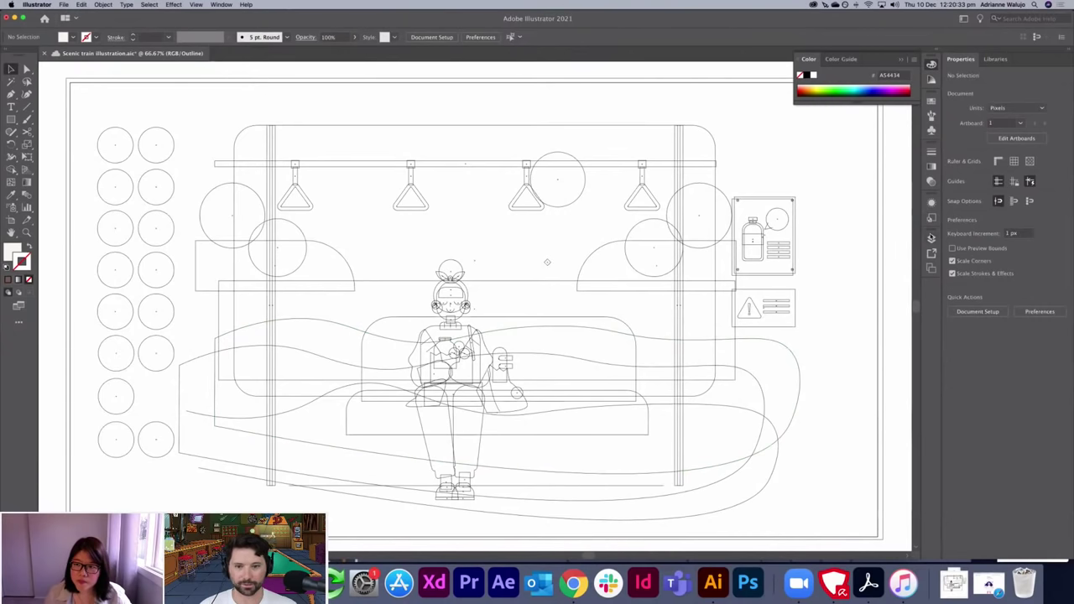
left_click(930, 238)
left_click(803, 283)
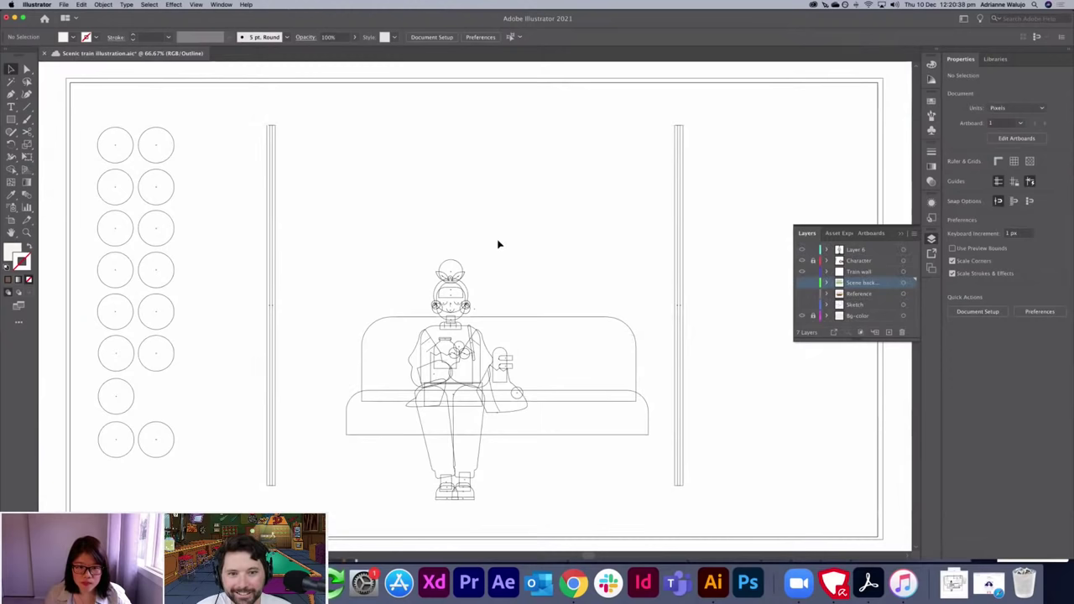
Examine the character and bench paths up close, show the scene background layer and return to Preview mode.
key("super+equal")
key("super+equal")
left_click_drag(499, 240, 580, 109)
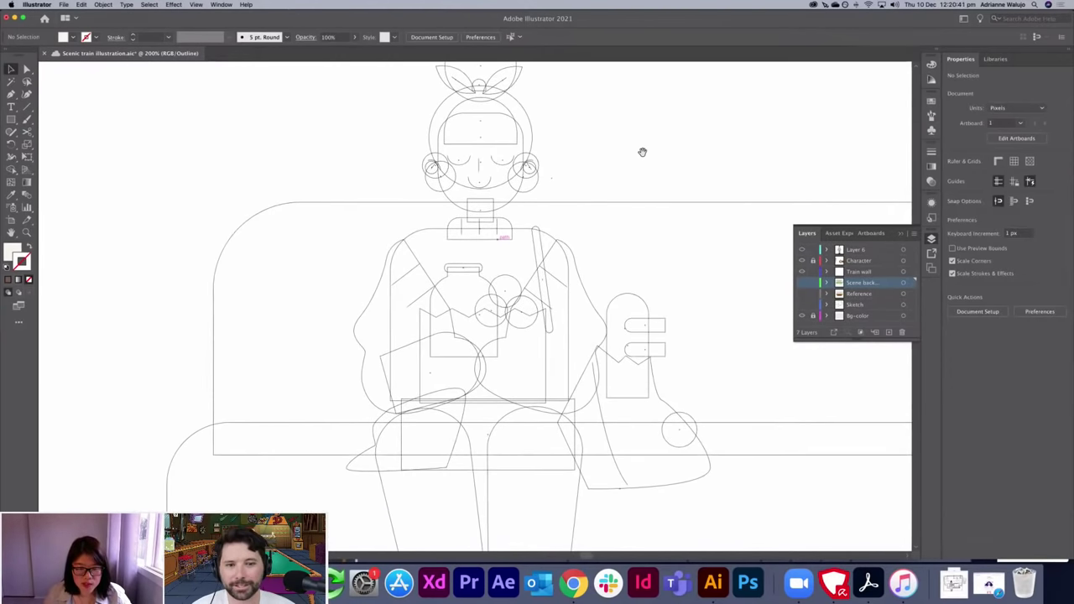
left_click_drag(657, 166, 626, 114)
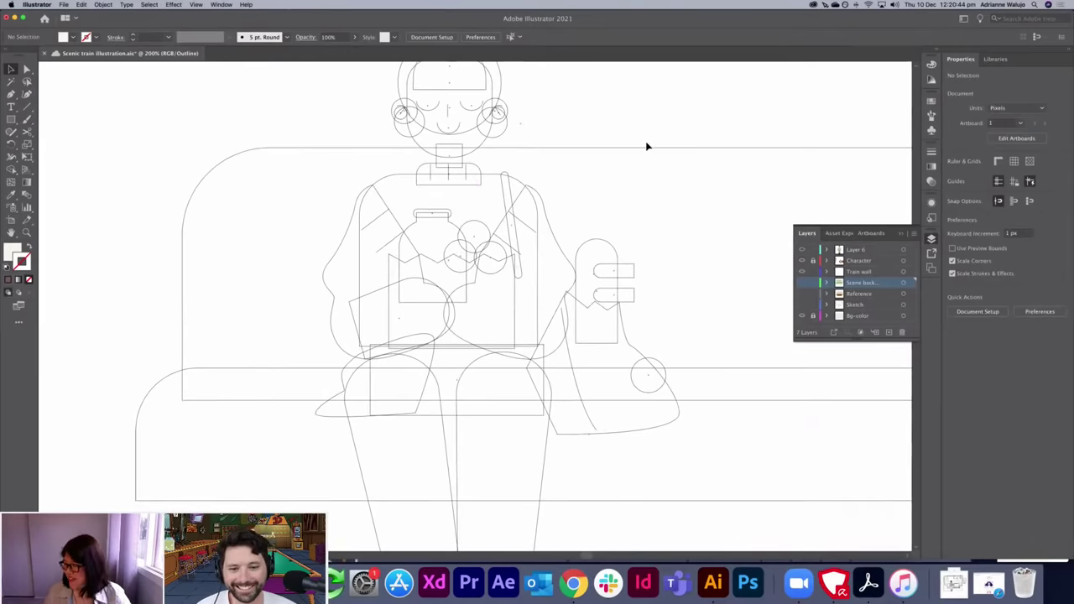
key("super+minus")
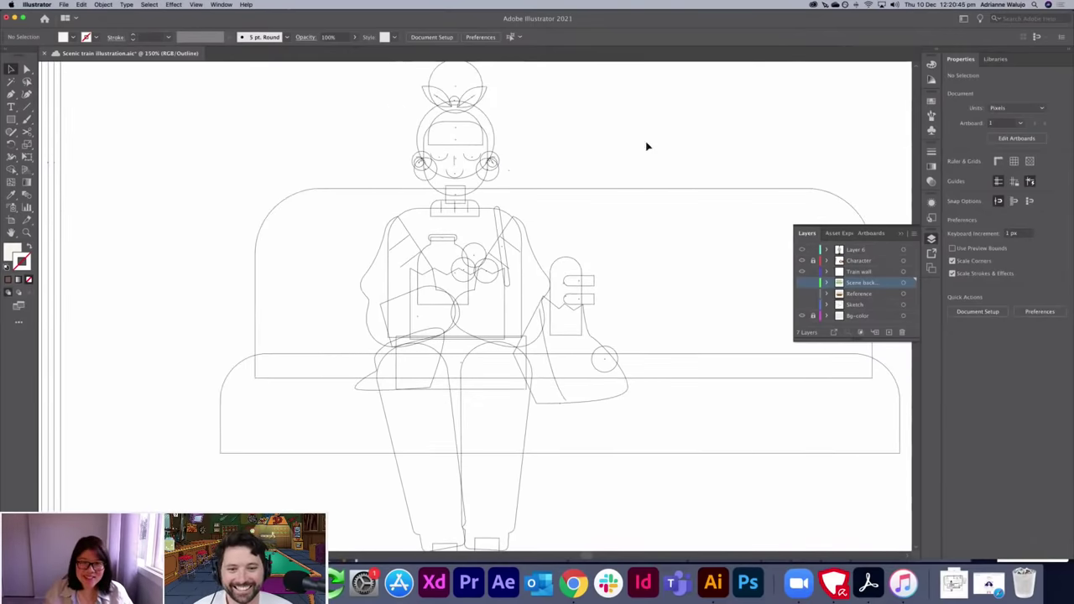
left_click_drag(645, 142, 625, 193)
key("super+minus")
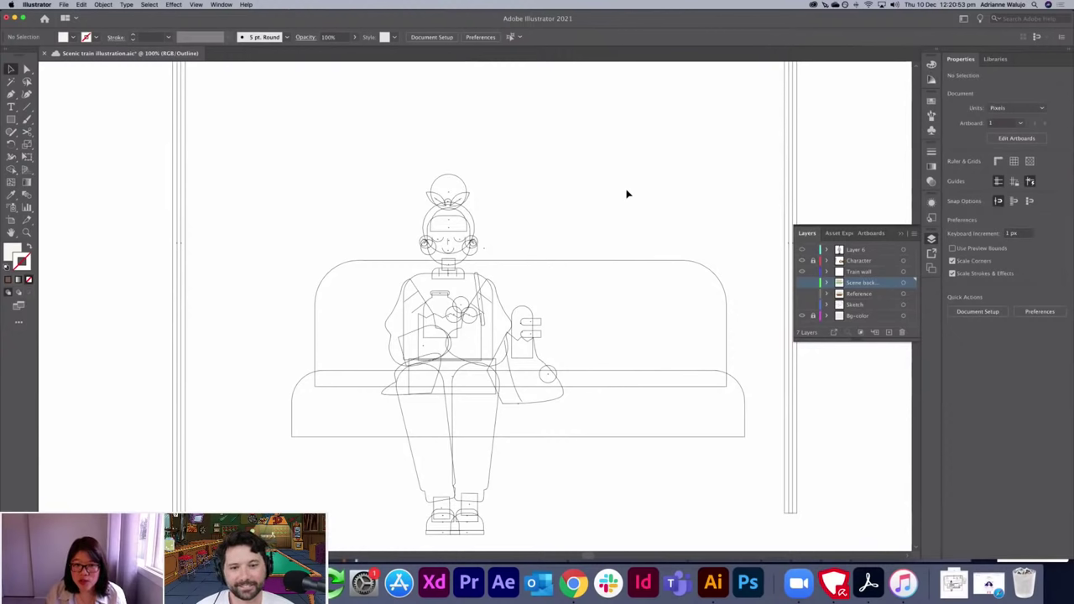
left_click(802, 283)
key("super+y")
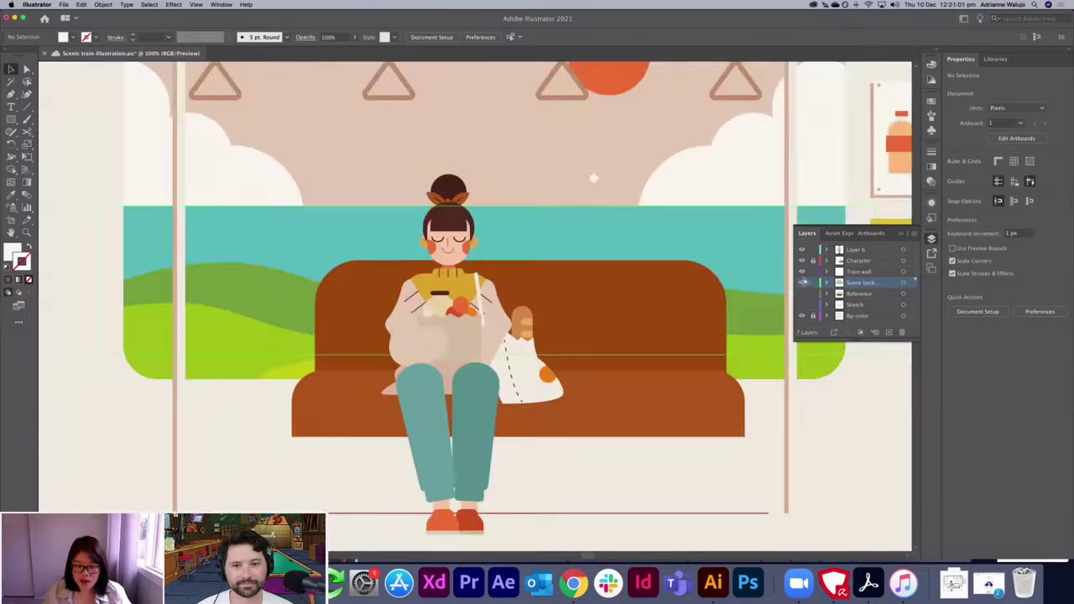
Review the full-color illustration, comparing the whole artboard with a close view of the character and window scenery.
key("super+minus")
key("super+minus")
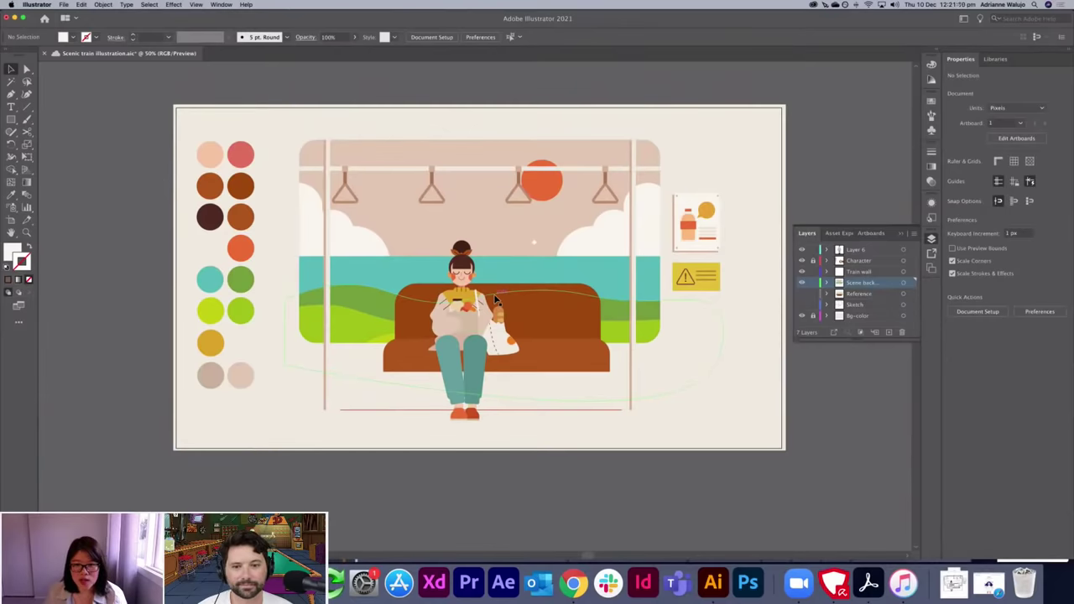
key("super+equal")
key("super+equal")
key("super+equal")
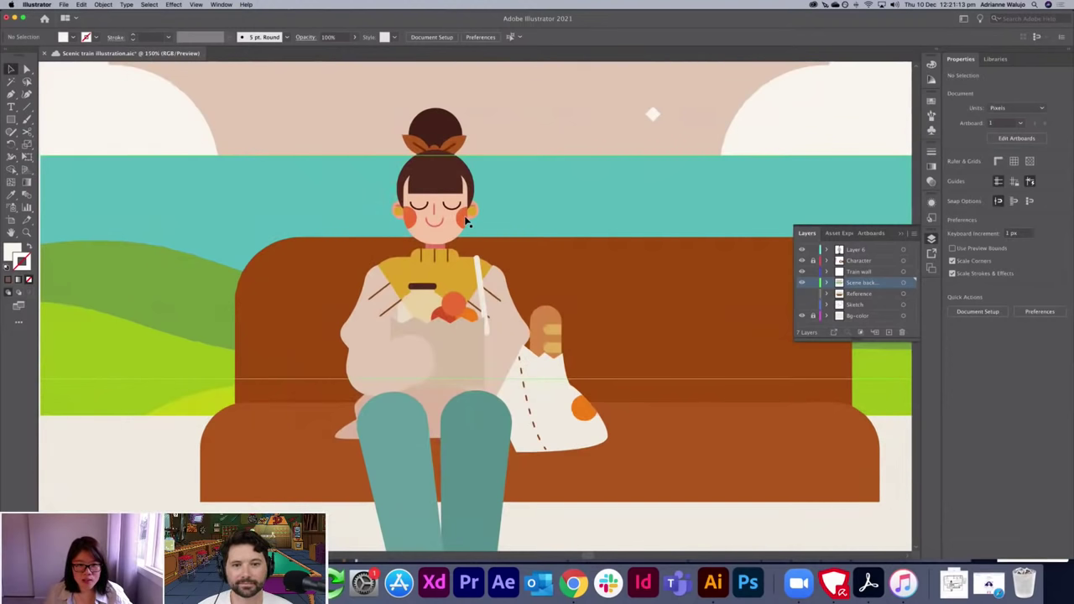
scroll(464, 222, "left", 3)
left_click(527, 213)
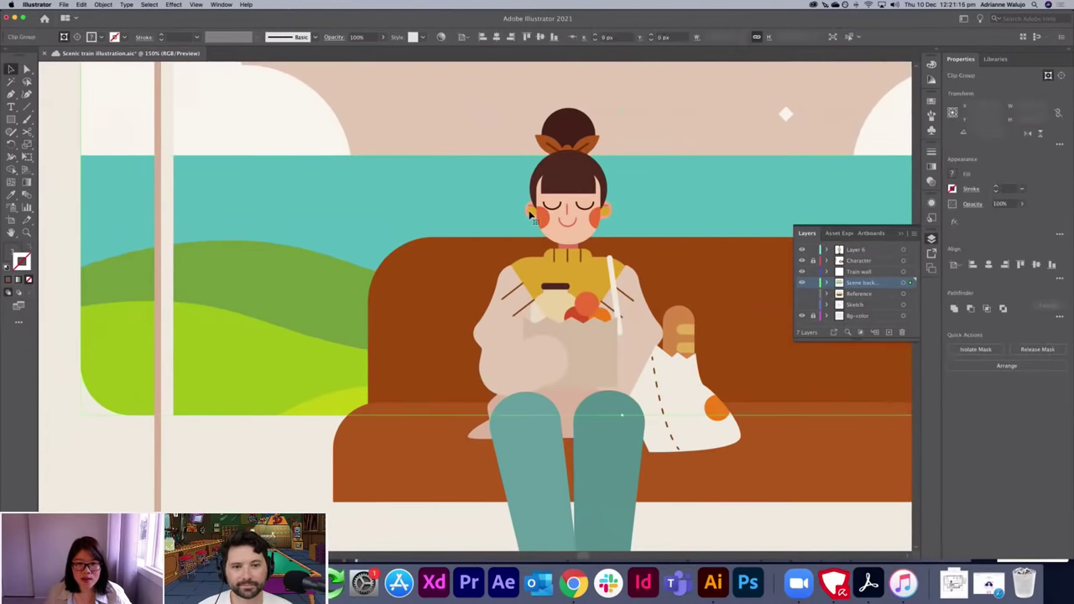
left_click(265, 460)
scroll(302, 485, "up", 3)
scroll(302, 485, "left", 2)
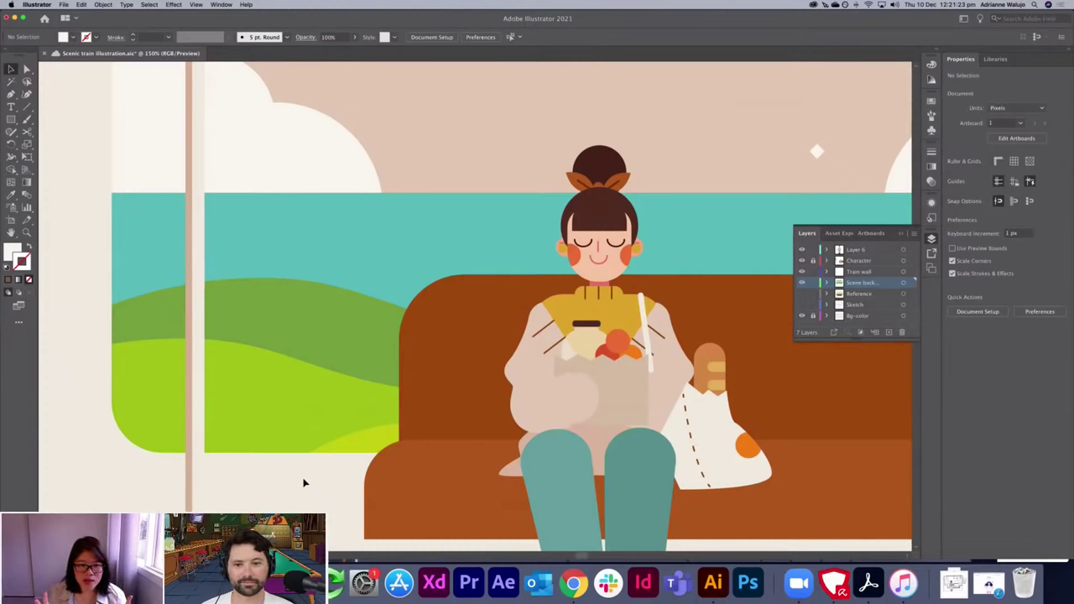
key("super+minus")
key("super+minus")
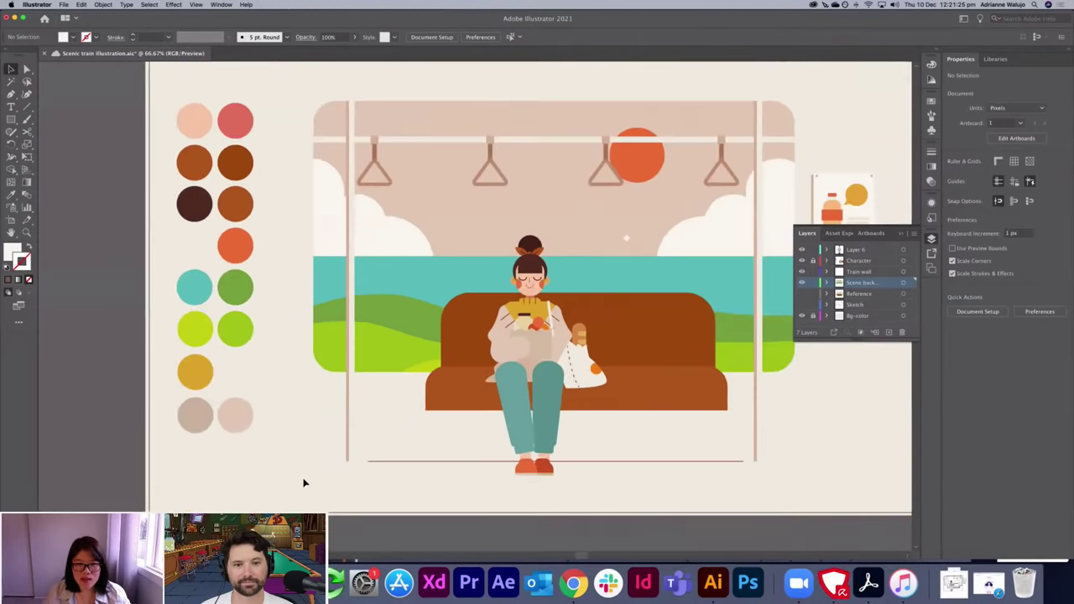
left_click_drag(365, 416, 350, 440)
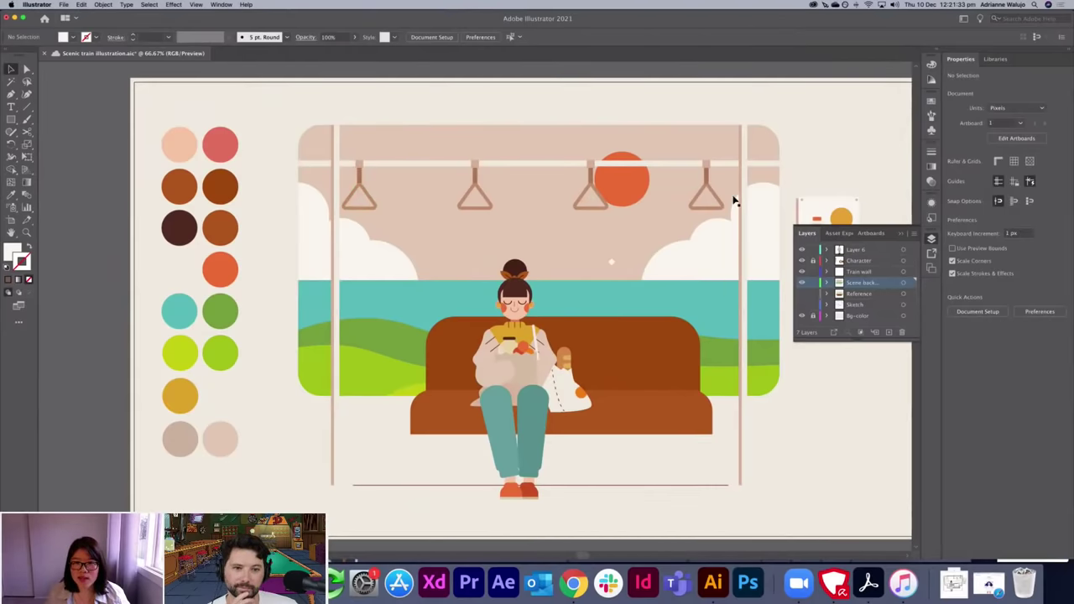
Isolate the cloud group on the window's right side to examine its clipped shapes, and leave isolation mode.
scroll(717, 219, "right", 3)
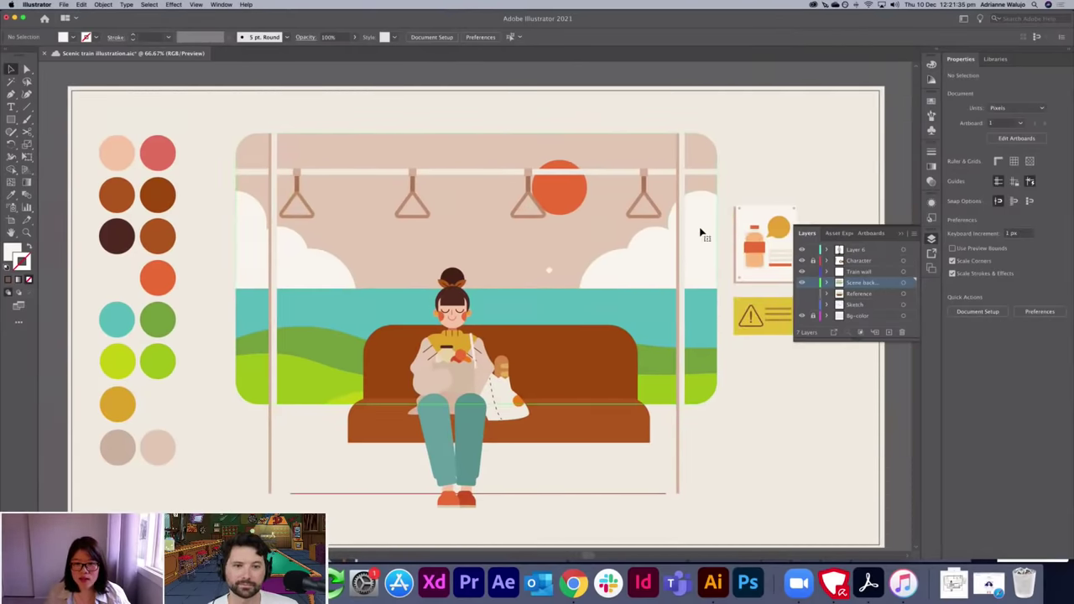
double_click(702, 233)
double_click(702, 233)
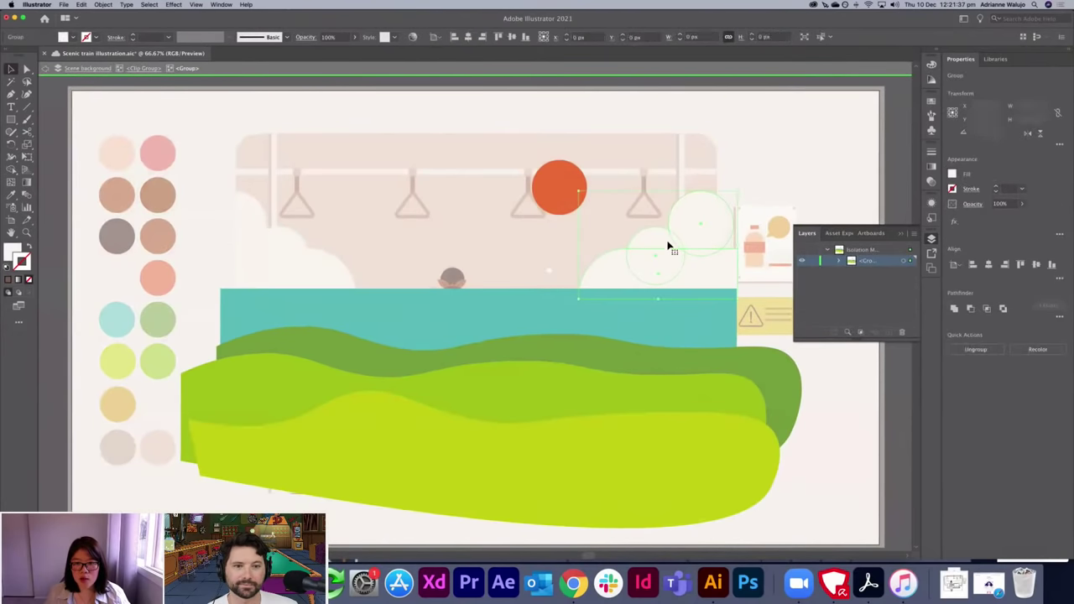
double_click(761, 155)
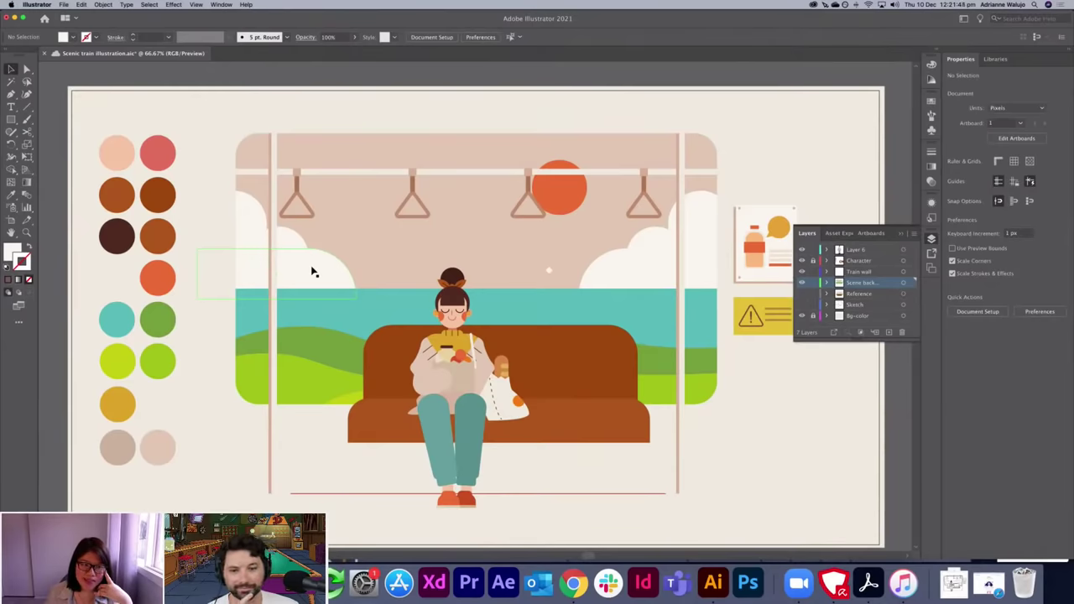
scroll(480, 281, "right", 3)
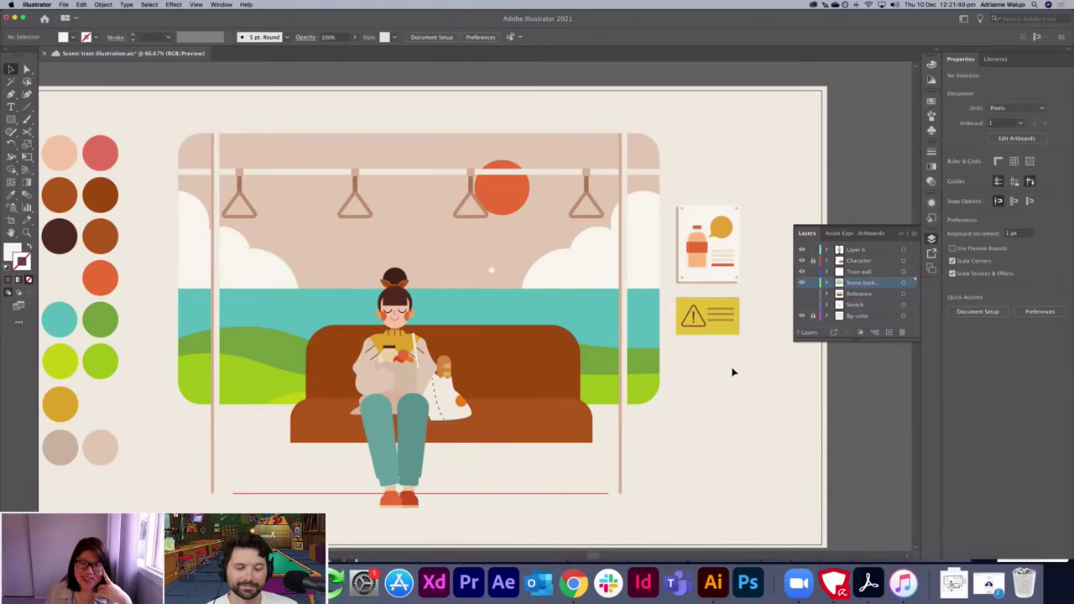
scroll(723, 341, "left", 2)
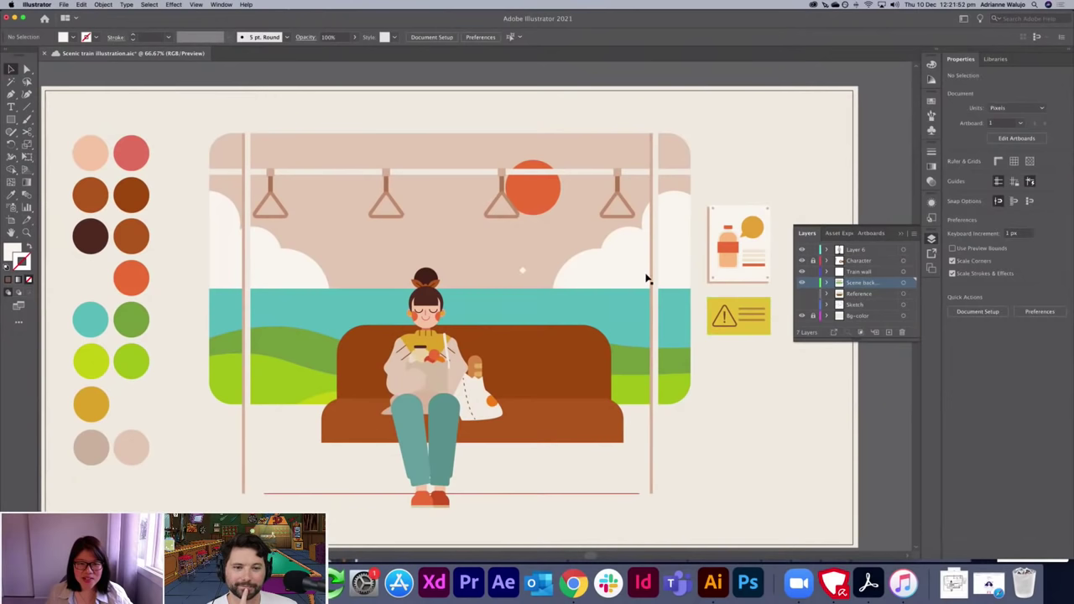
Duplicate the small sky diamond, scale the copy to about 16 px and place it on the sea to the character's right.
key("super+equal")
left_click(547, 224)
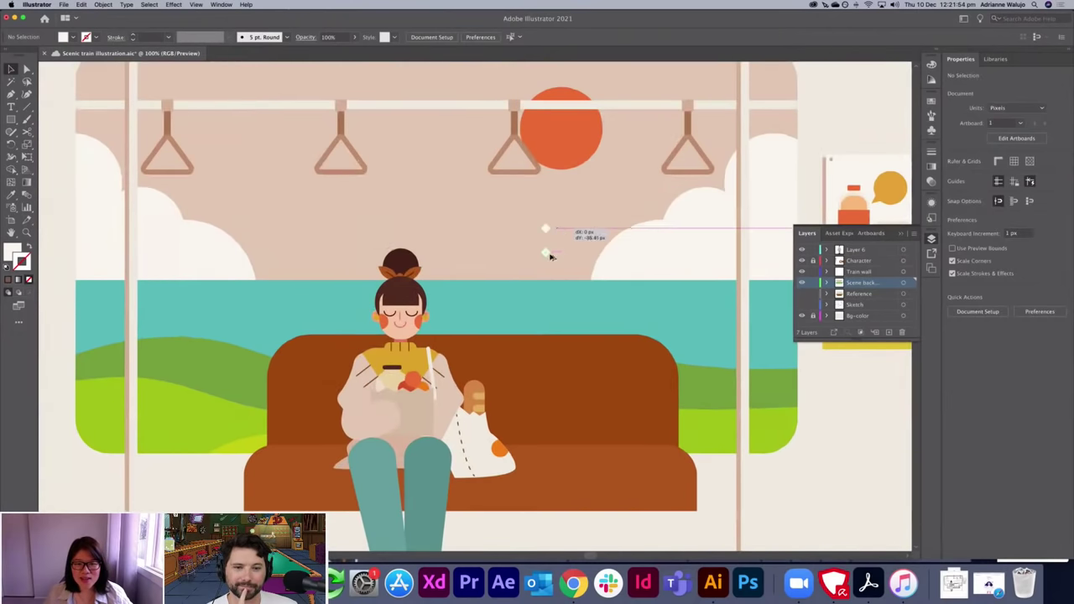
left_click_drag(545, 225, 644, 202)
key("e")
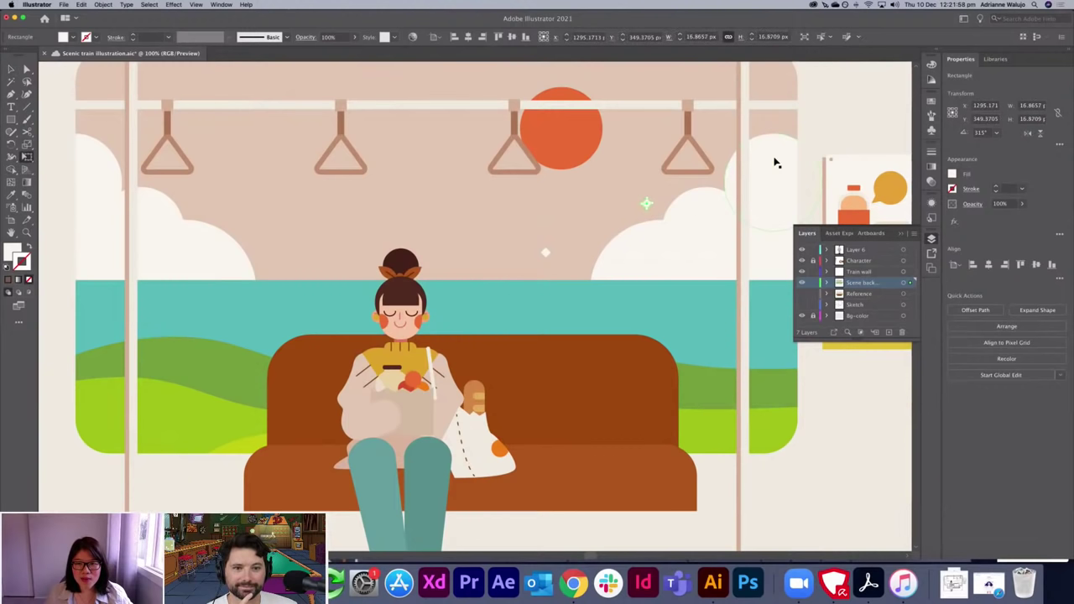
left_click_drag(647, 203, 671, 291)
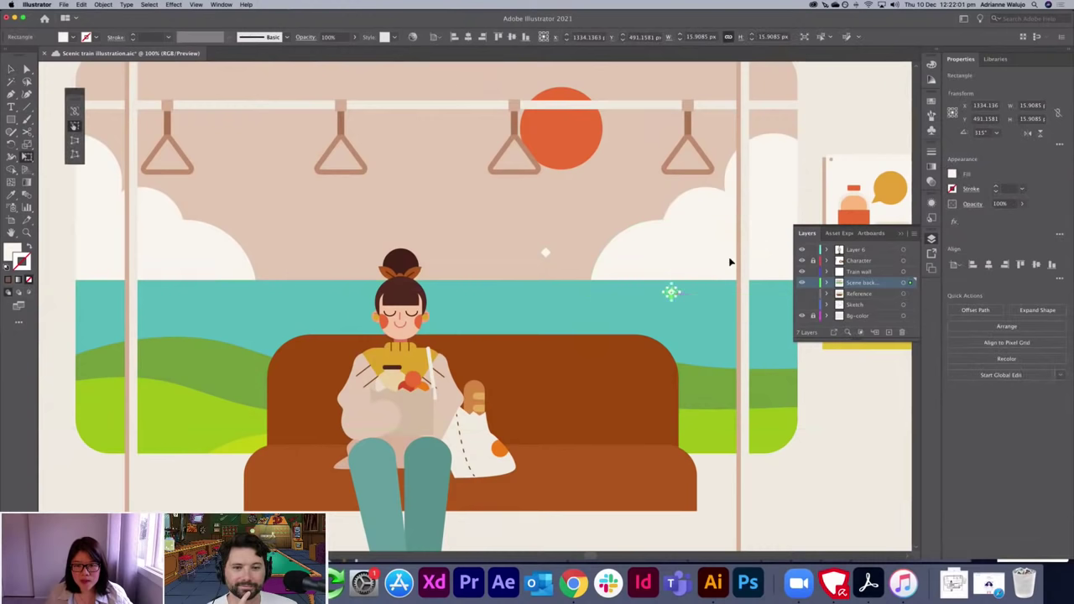
left_click(833, 138)
Draw a horizontal line across the sea on the window's left side and give it the diamond's off-white as stroke without fill.
key("p")
left_click(79, 299)
left_click(324, 296)
key("v")
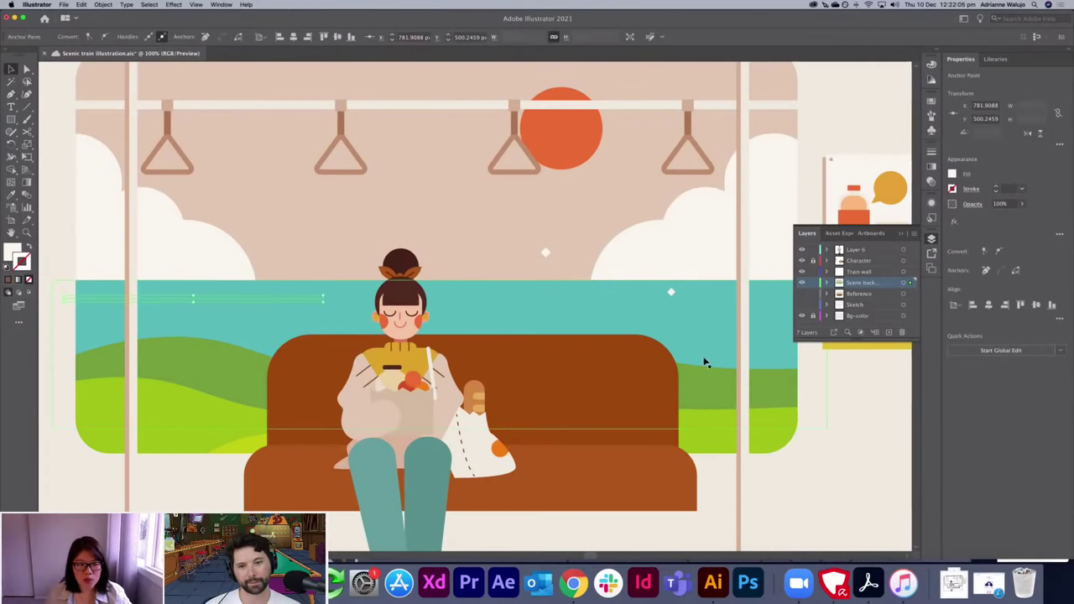
key("i")
left_click(672, 291)
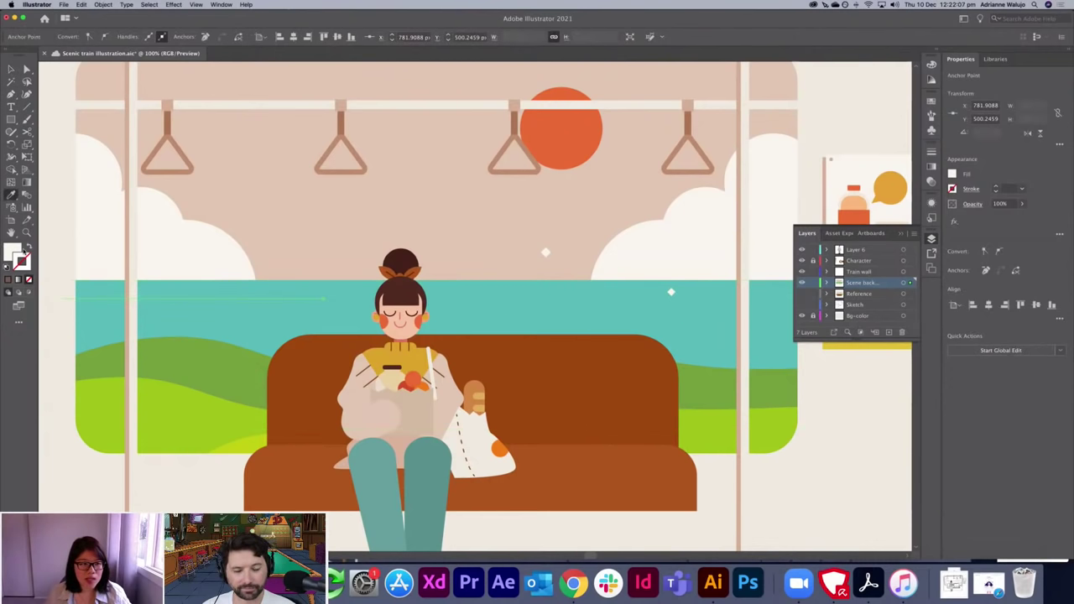
key("shift+x")
key("v")
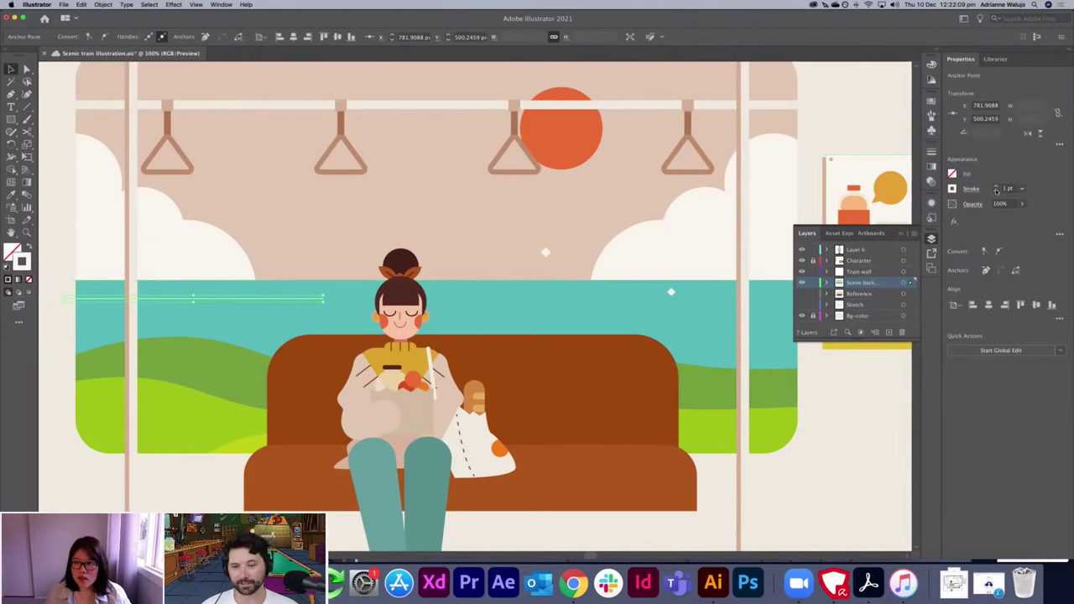
Set the sea line's stroke weight to 3 pt.
left_click(971, 189)
left_click(941, 203)
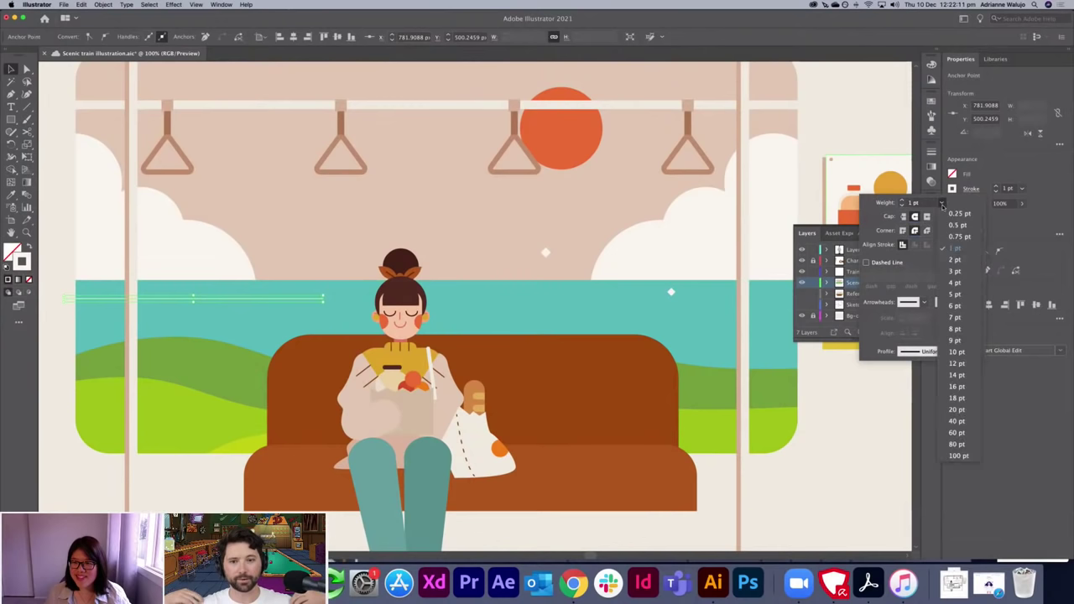
left_click(956, 273)
left_click(841, 424)
Shorten the sea line to about 289 px and place a copy below it, offset toward the character.
key("a")
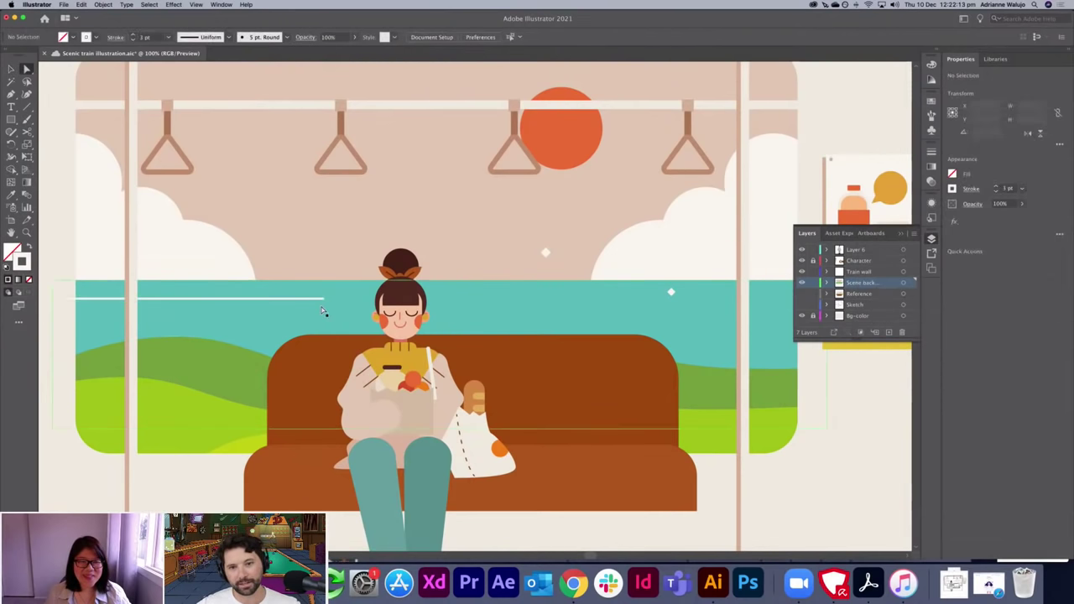
left_click_drag(239, 302, 334, 346)
key("v")
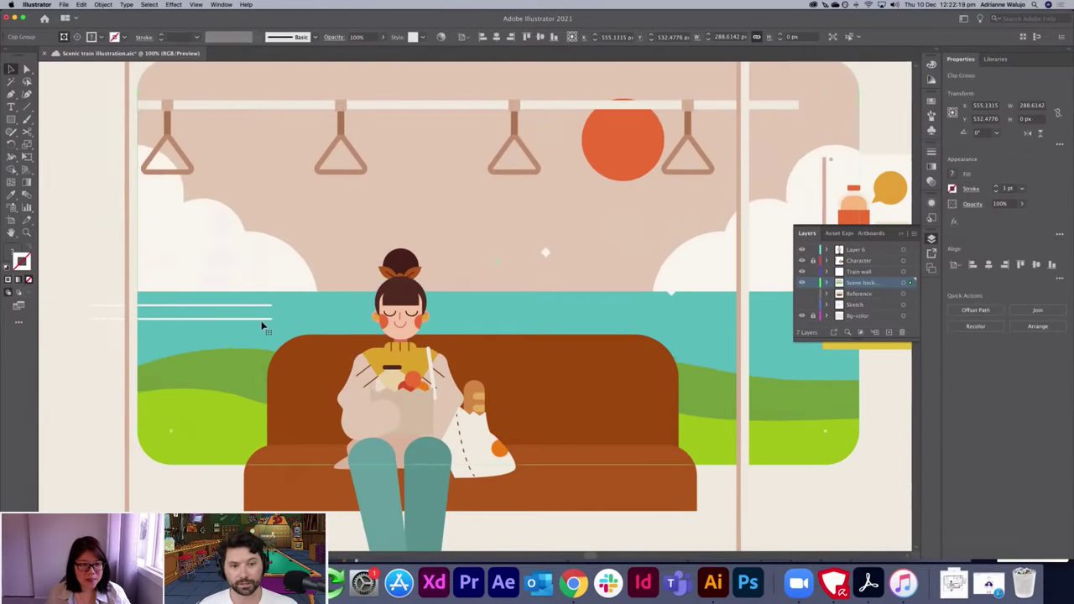
key("super+z")
left_click_drag(260, 324, 334, 323)
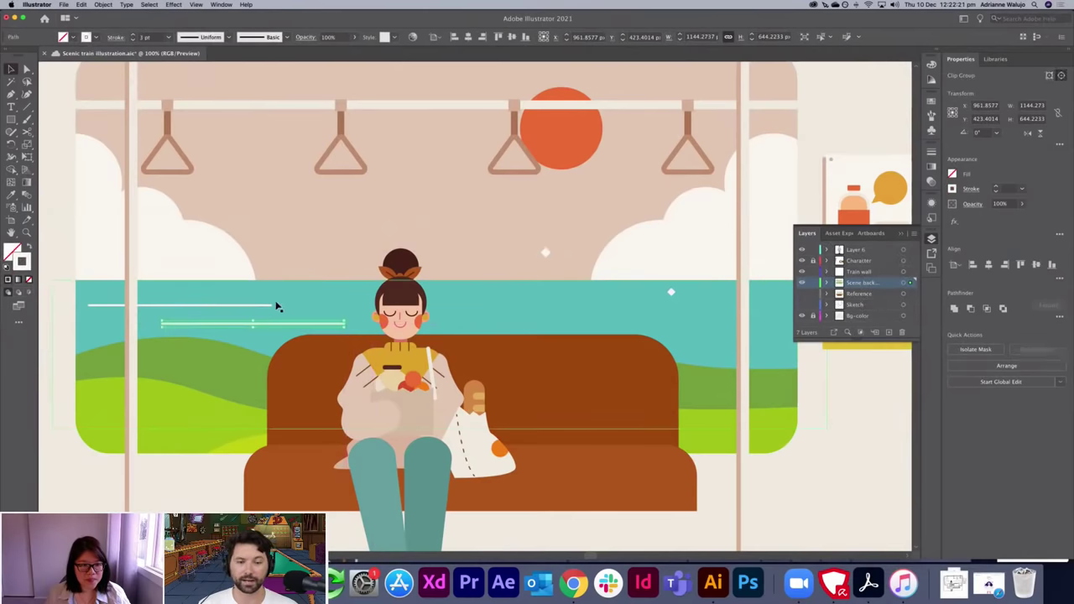
left_click_drag(261, 307, 260, 299)
Add two anchor points on the lower sea line and delete the segment between them to leave a gap.
key("a")
left_click_drag(162, 318, 232, 324)
key("super+z")
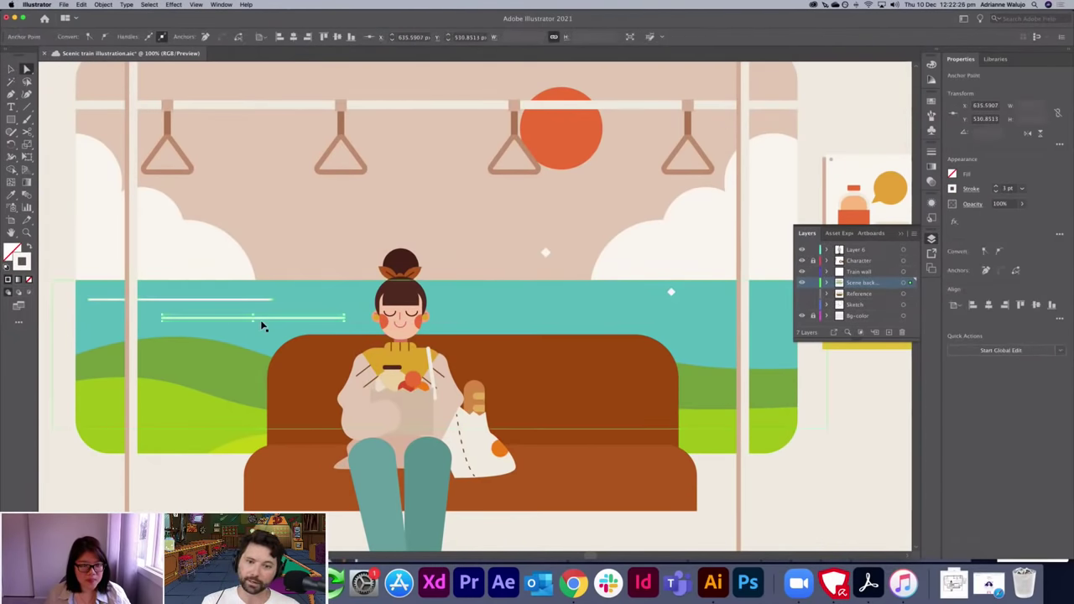
left_click(232, 318)
left_click(216, 318)
key("a")
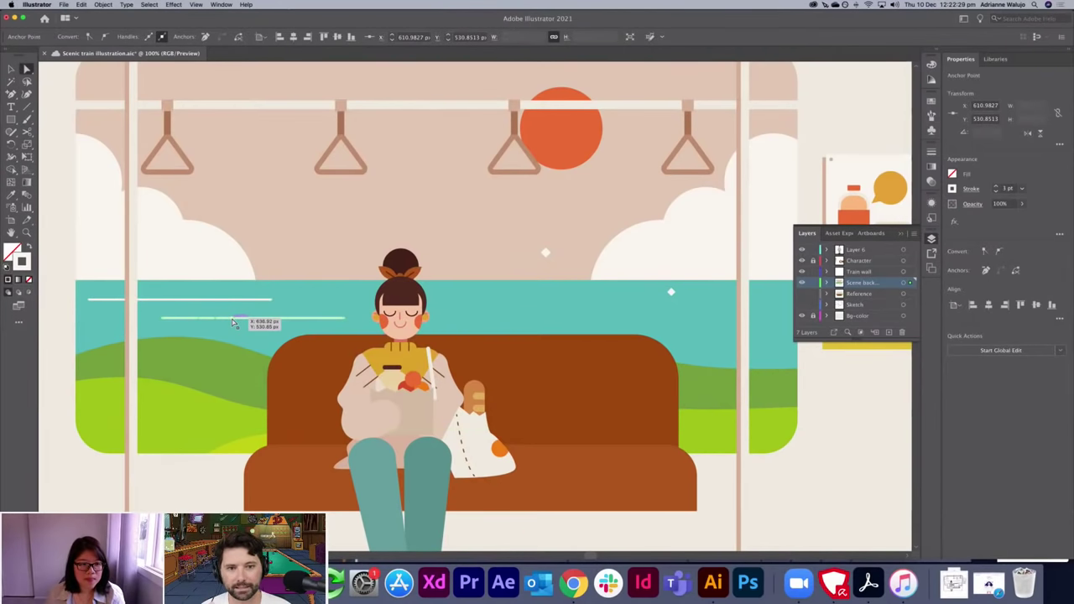
key("Delete")
key("v")
left_click(54, 321)
left_click(54, 321)
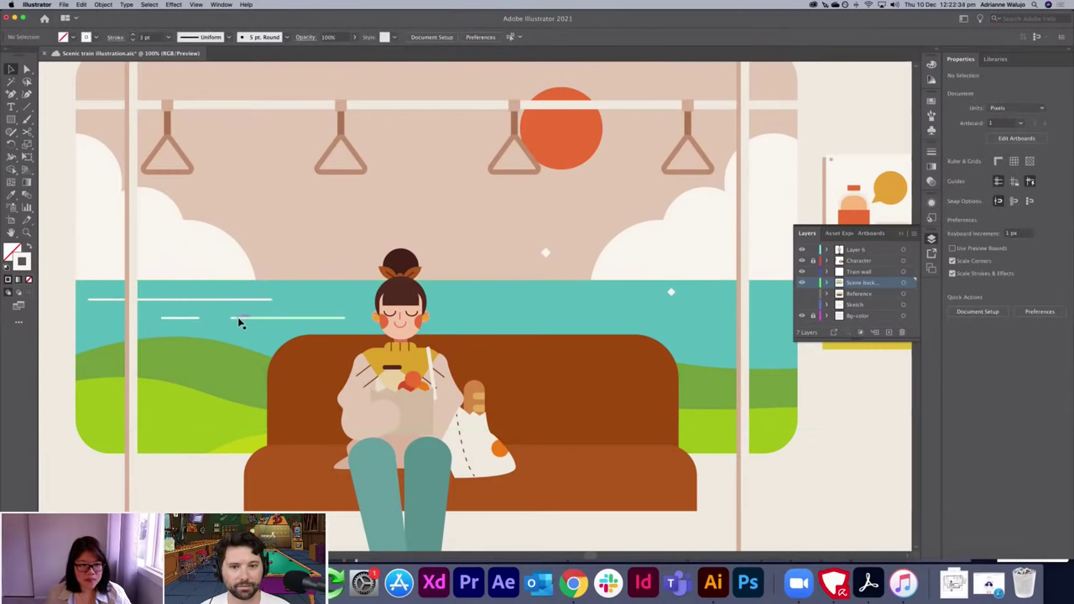
Set the stroke weight of the upper sea line and both lower dashes to 4 pt.
left_click(267, 318)
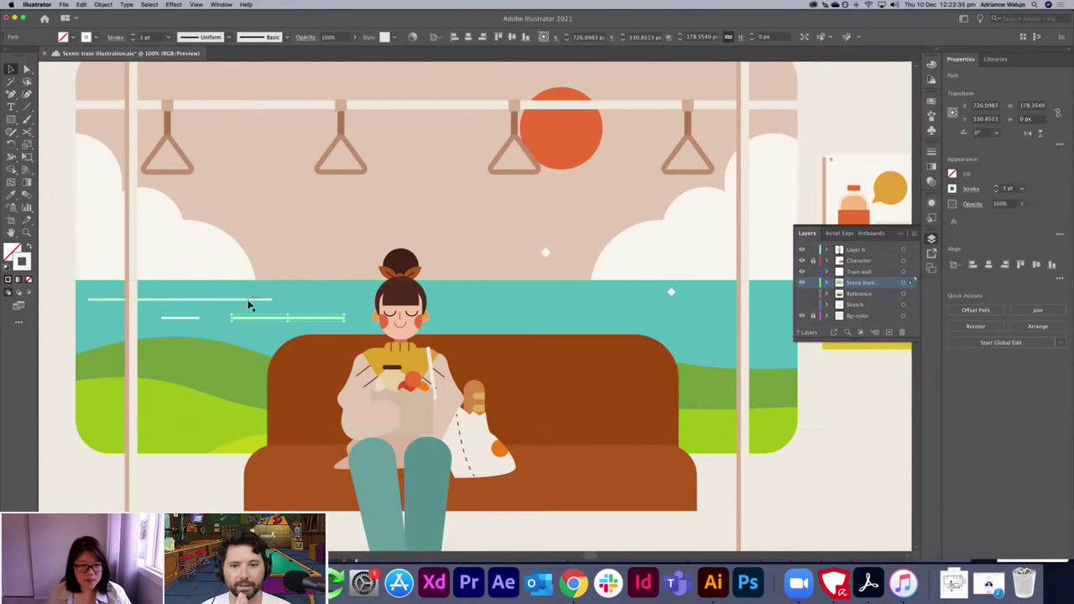
left_click(1013, 190)
type("4")
key("Tab")
left_click(855, 389)
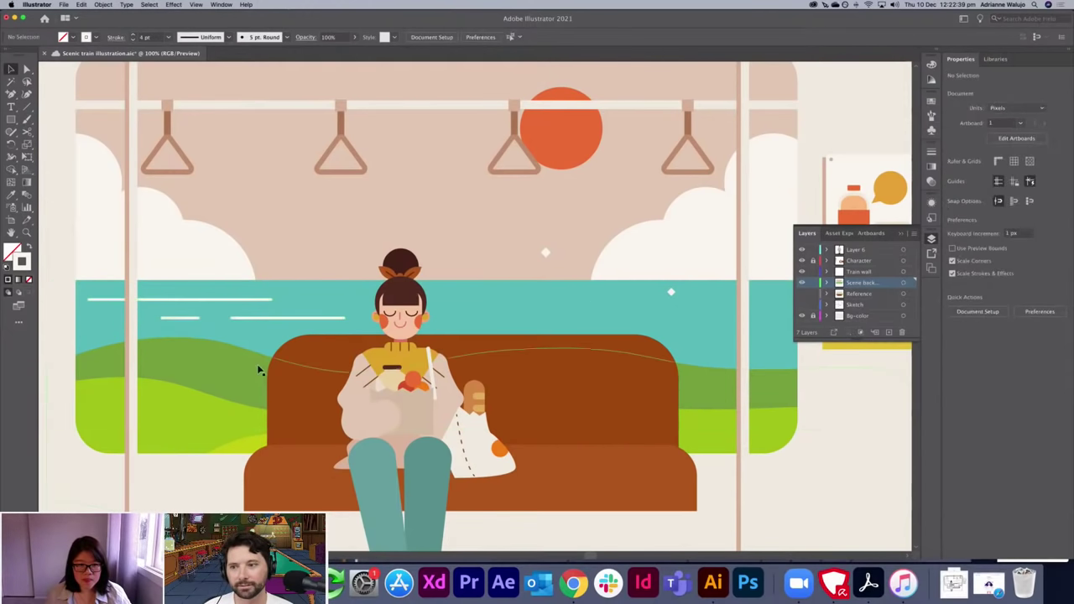
Move the two lower dashes further down from the upper line and nudge all the sea lines slightly left.
left_click(193, 319)
left_click_drag(192, 319, 195, 328)
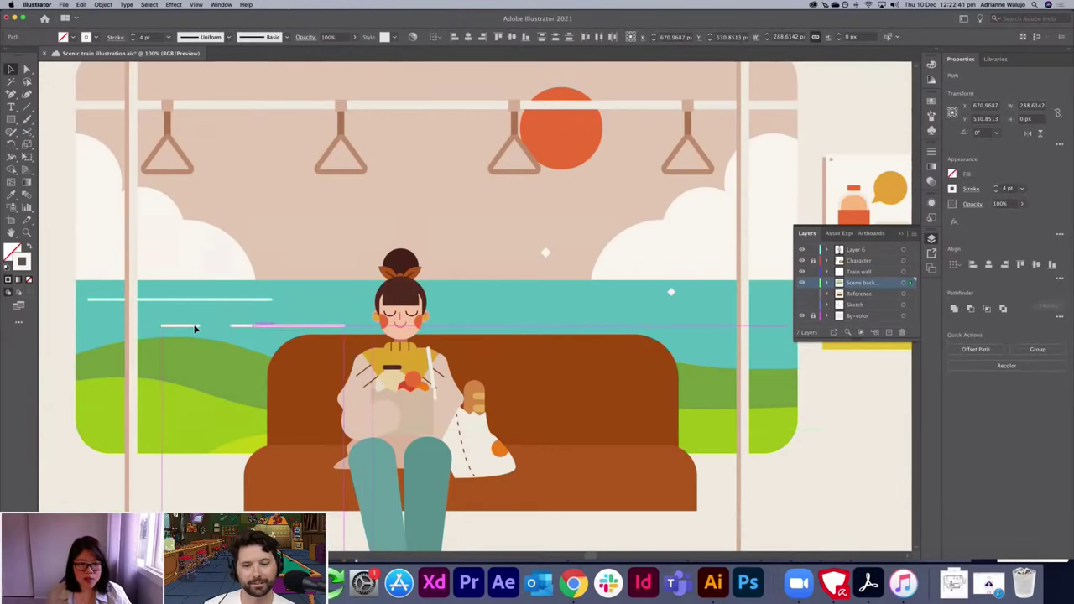
left_click(219, 298)
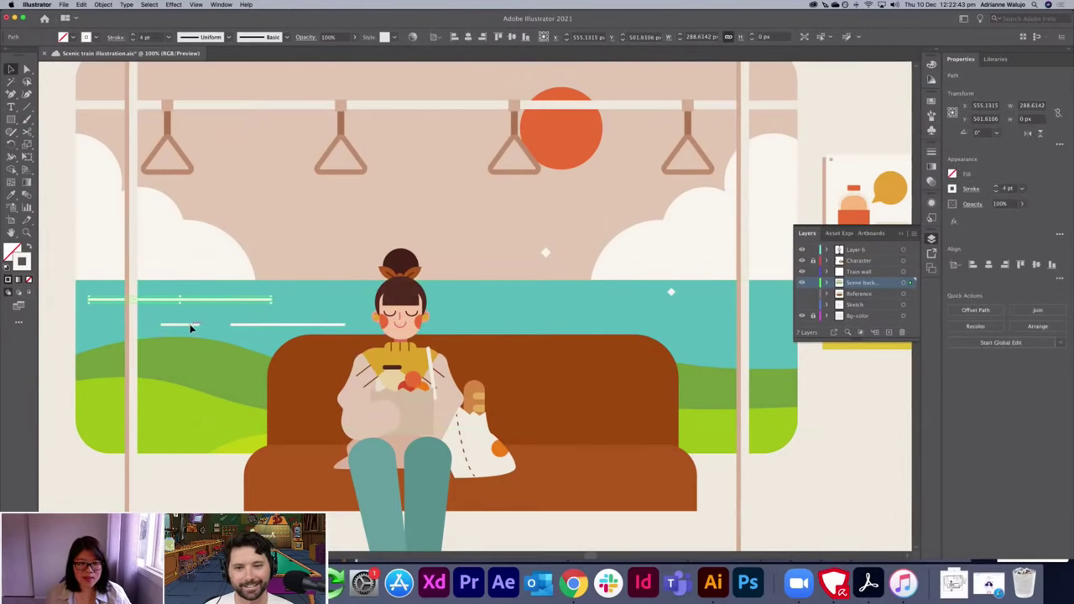
left_click(239, 327, "shift")
left_click_drag(265, 324, 260, 328)
left_click(78, 334)
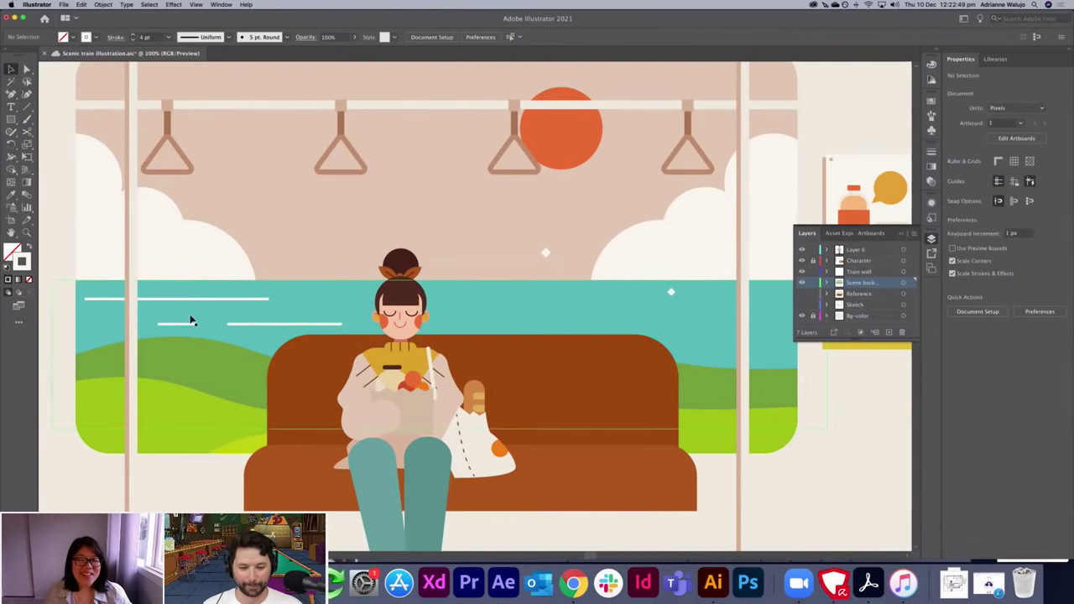
left_click(232, 302)
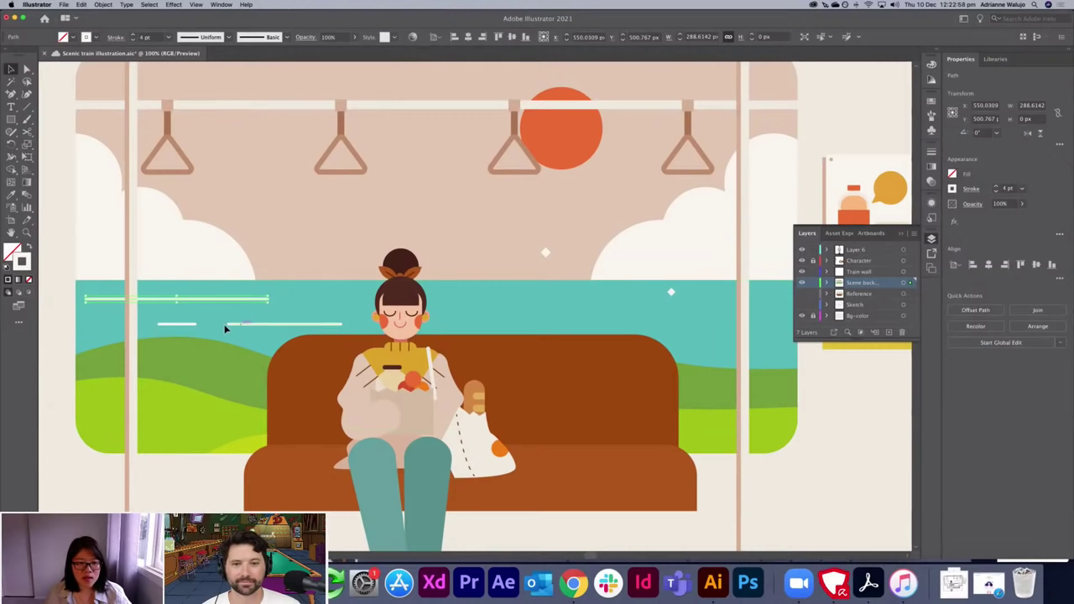
Duplicate the group of three sea lines onto the water on the character's other side and shorten the copy's upper line.
left_click(240, 326, "shift")
left_click_drag(186, 329, 564, 307)
left_click(624, 304)
key("super+shift+a")
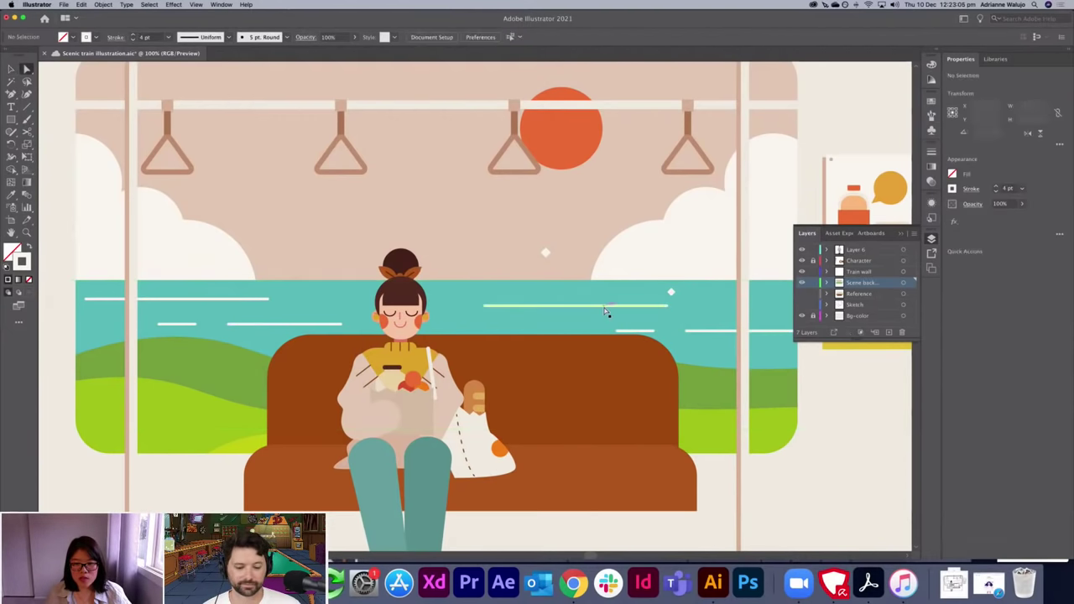
left_click_drag(669, 310, 592, 303)
Stagger the copied lower dashes by moving the short dash up and toward the window pole, and the long dash slightly down.
left_click_drag(655, 332, 695, 320)
key("super+z")
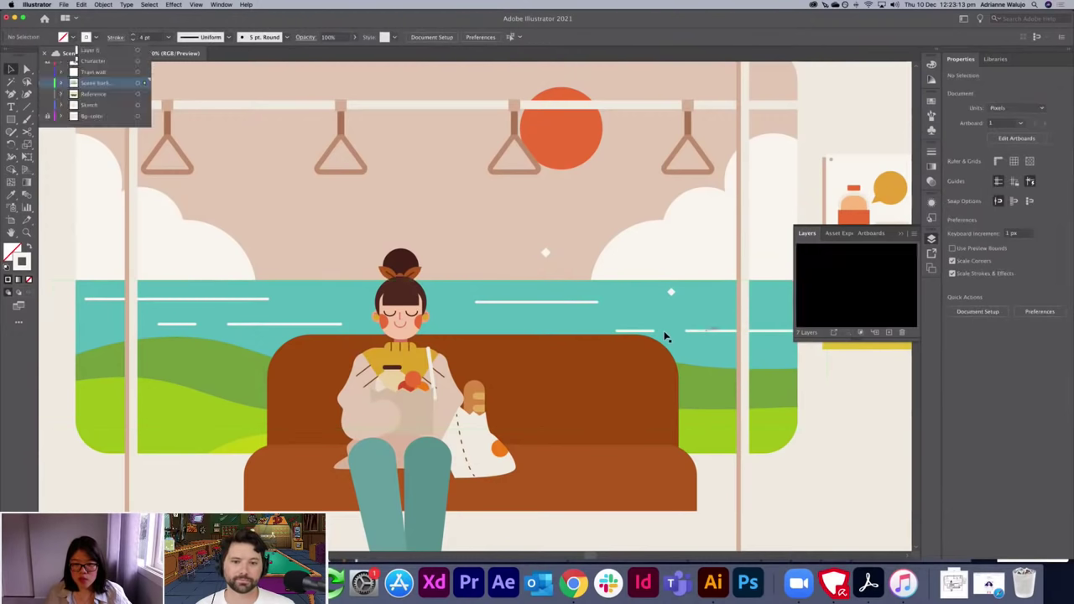
left_click_drag(643, 333, 654, 324)
left_click_drag(778, 323, 777, 344)
left_click_drag(645, 319, 680, 326)
left_click(834, 374)
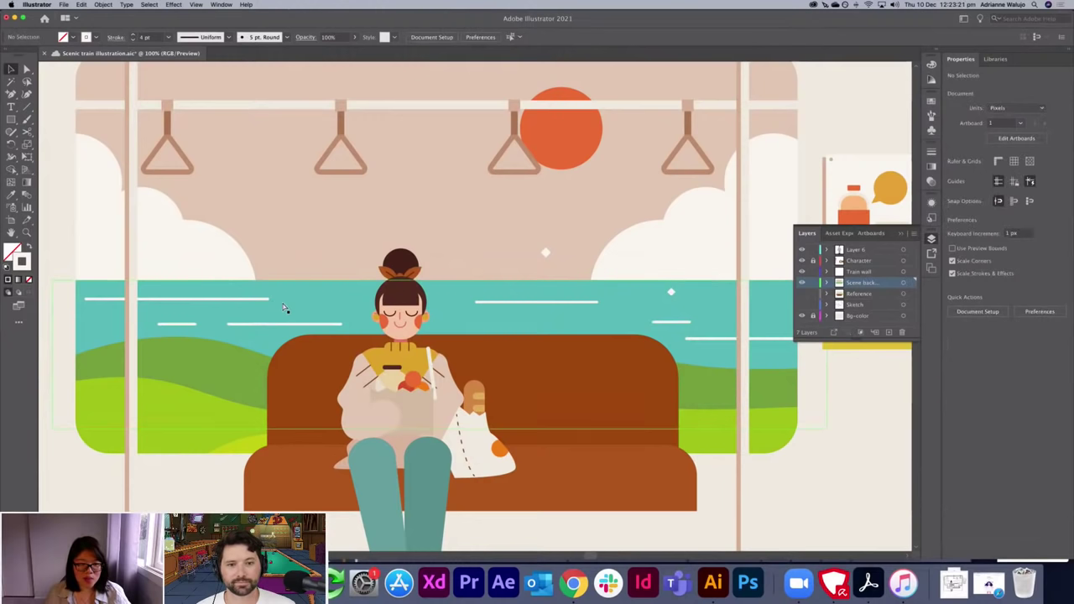
Shorten the original upper sea line by pulling in its end anchor nearest the character.
key("a")
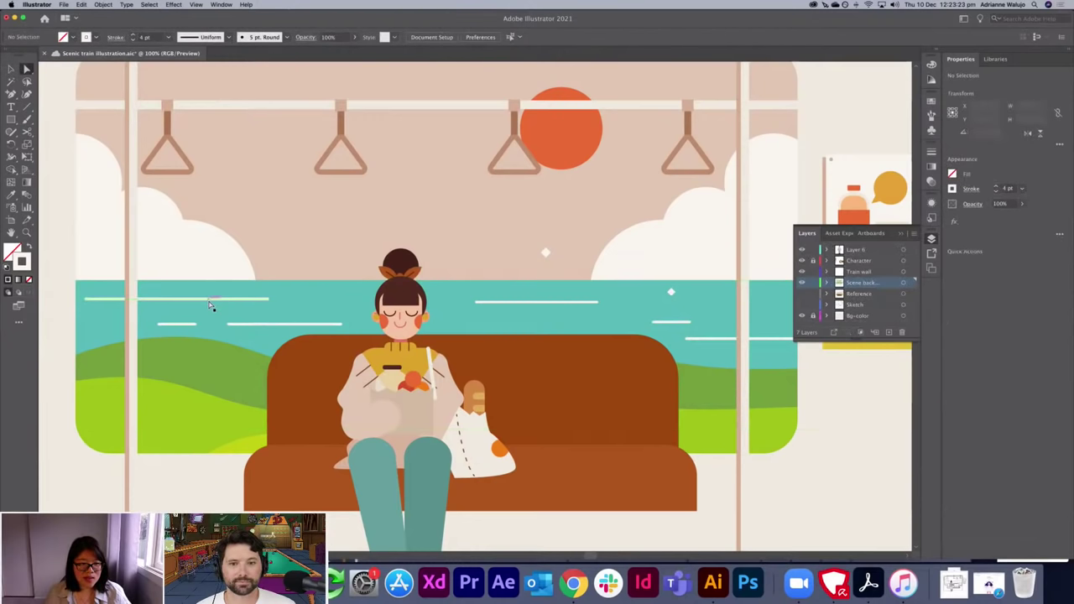
key("v")
left_click(256, 302)
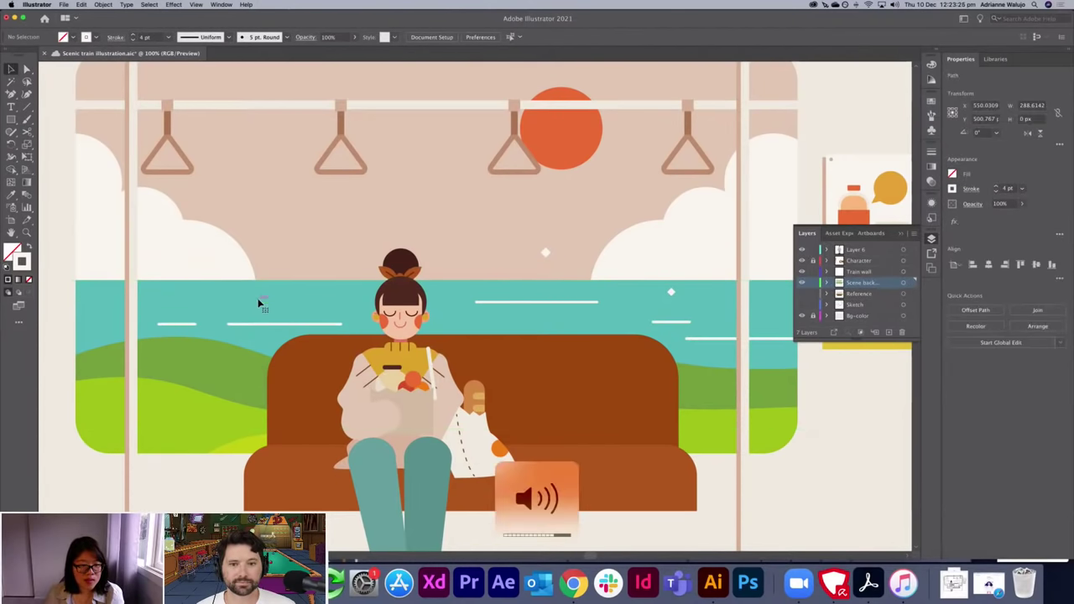
key("a")
left_click(268, 299)
left_click_drag(269, 299, 223, 300)
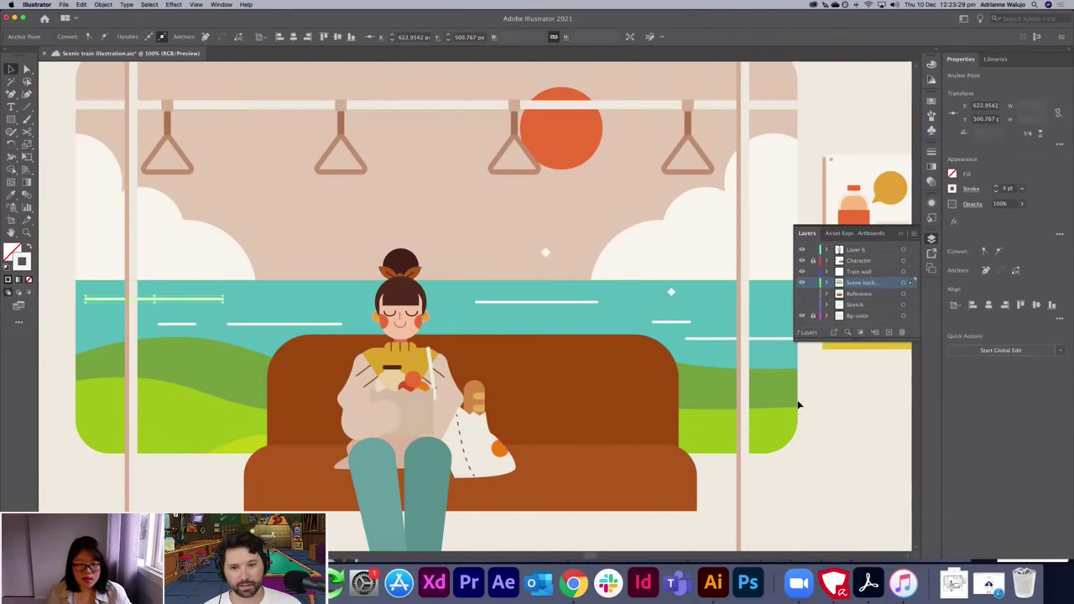
Deselect the line, collapse the layer list and review the whole artboard at 50% zoom.
left_click(867, 408)
key("super+minus")
left_click(900, 233)
scroll(865, 240, "left", 2)
scroll(872, 234, "up", 1)
scroll(872, 235, "down", 1)
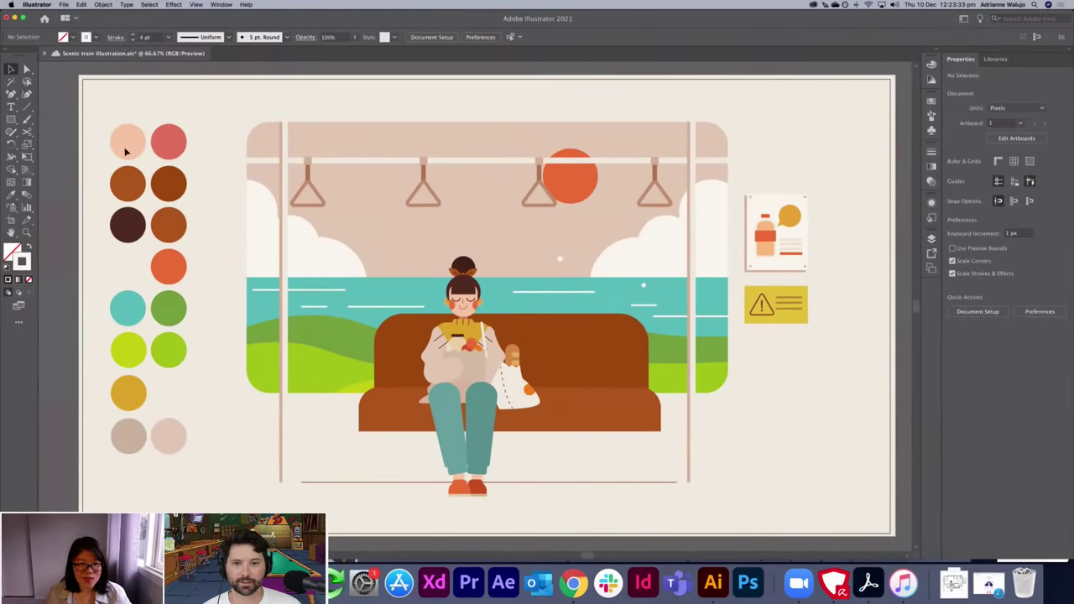
key("super+minus")
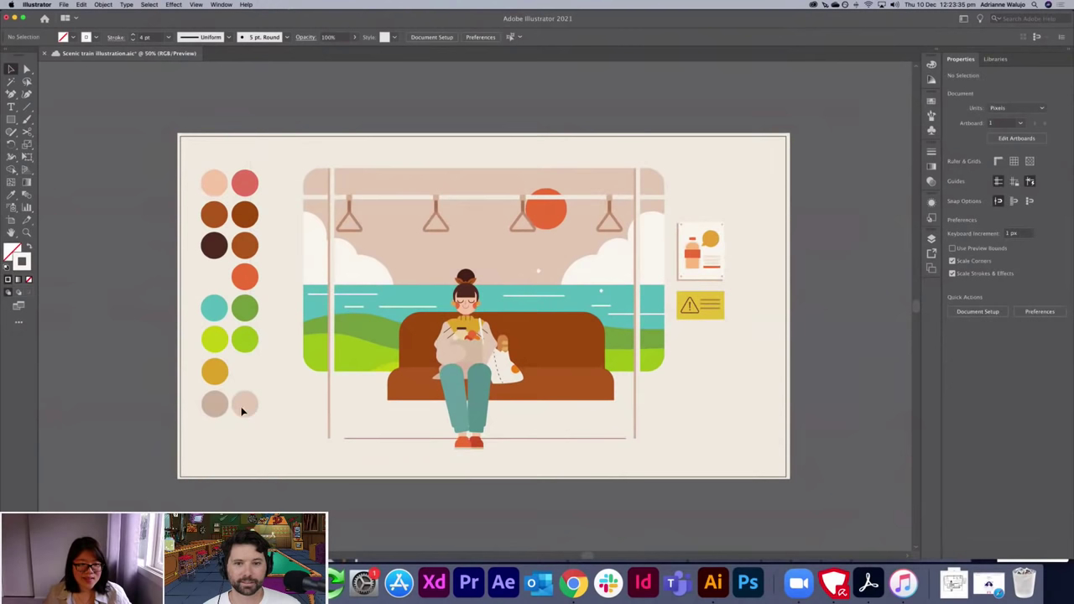